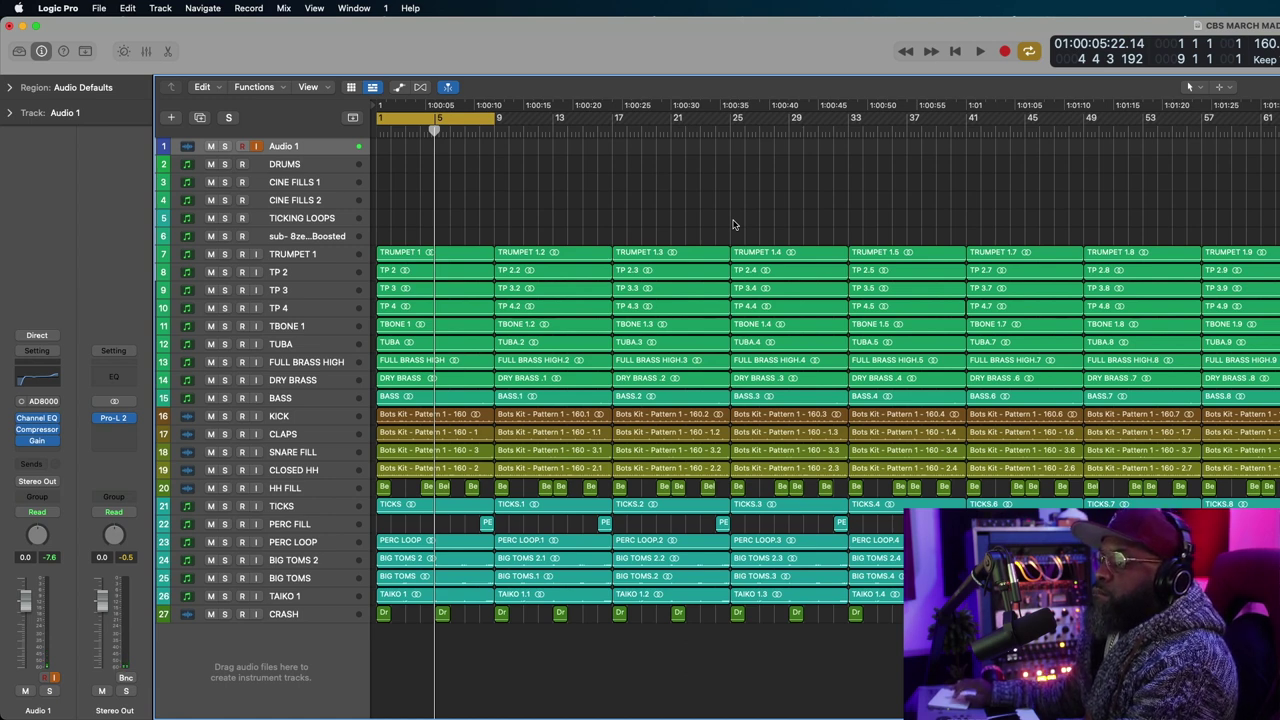
Play back the cycled section and audition the PERC LOOP and TICKS tracks by soloing each one separately.
key(space)
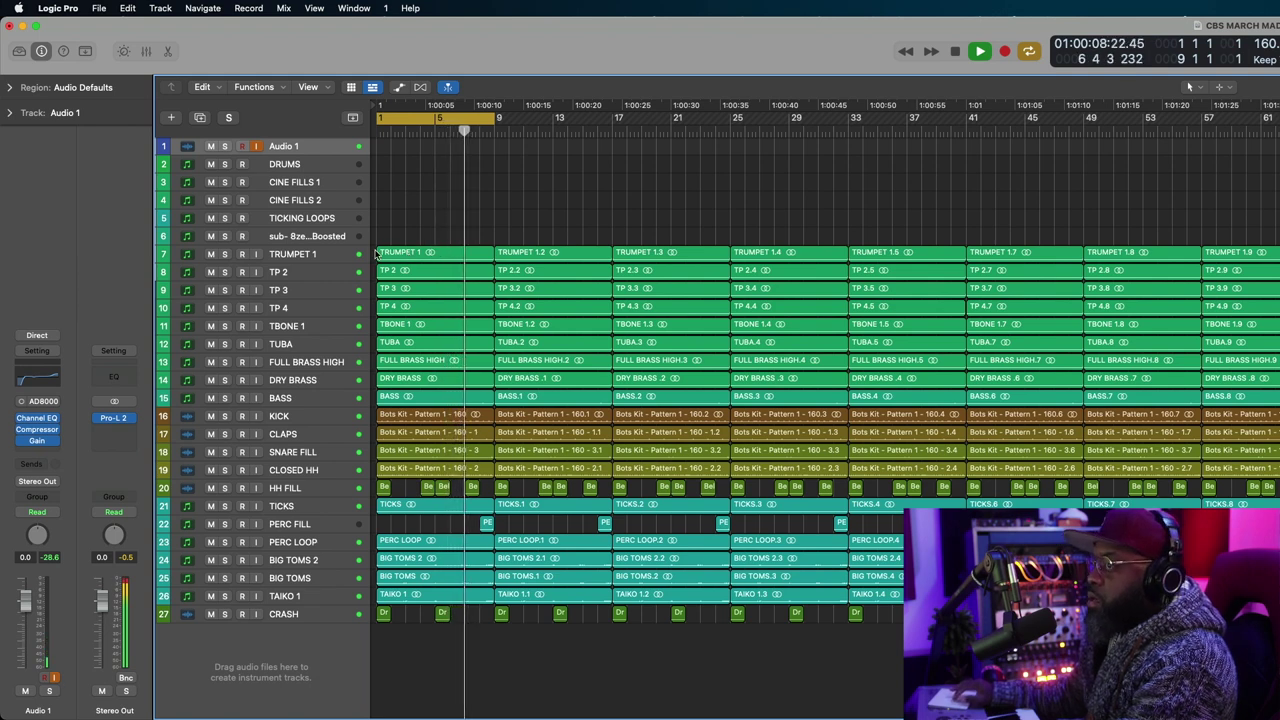
key(space)
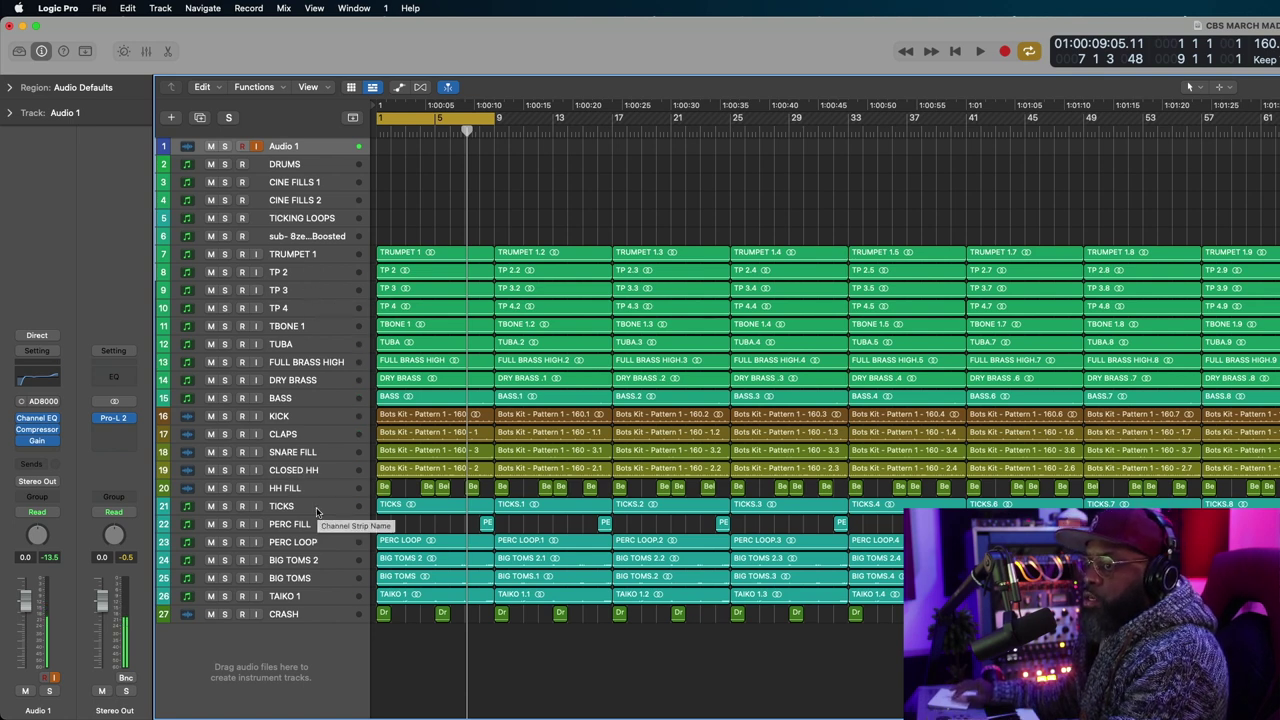
key(space)
click(300, 545)
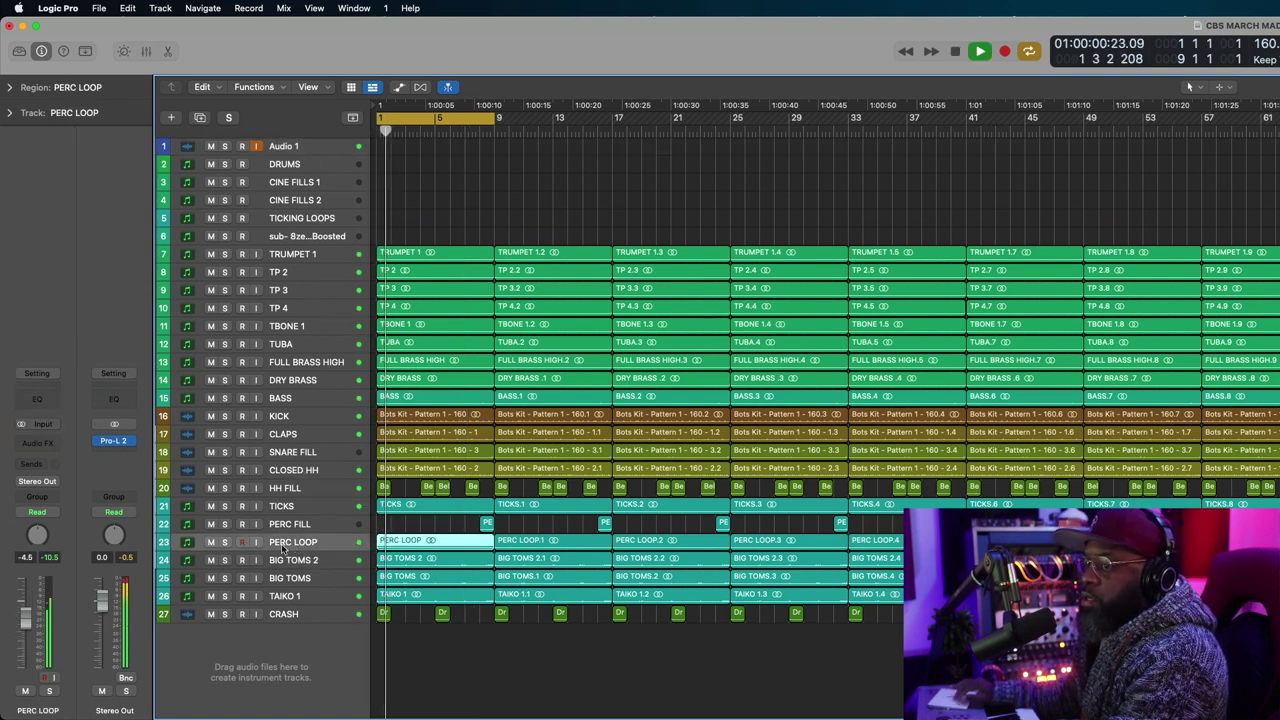
click(225, 542)
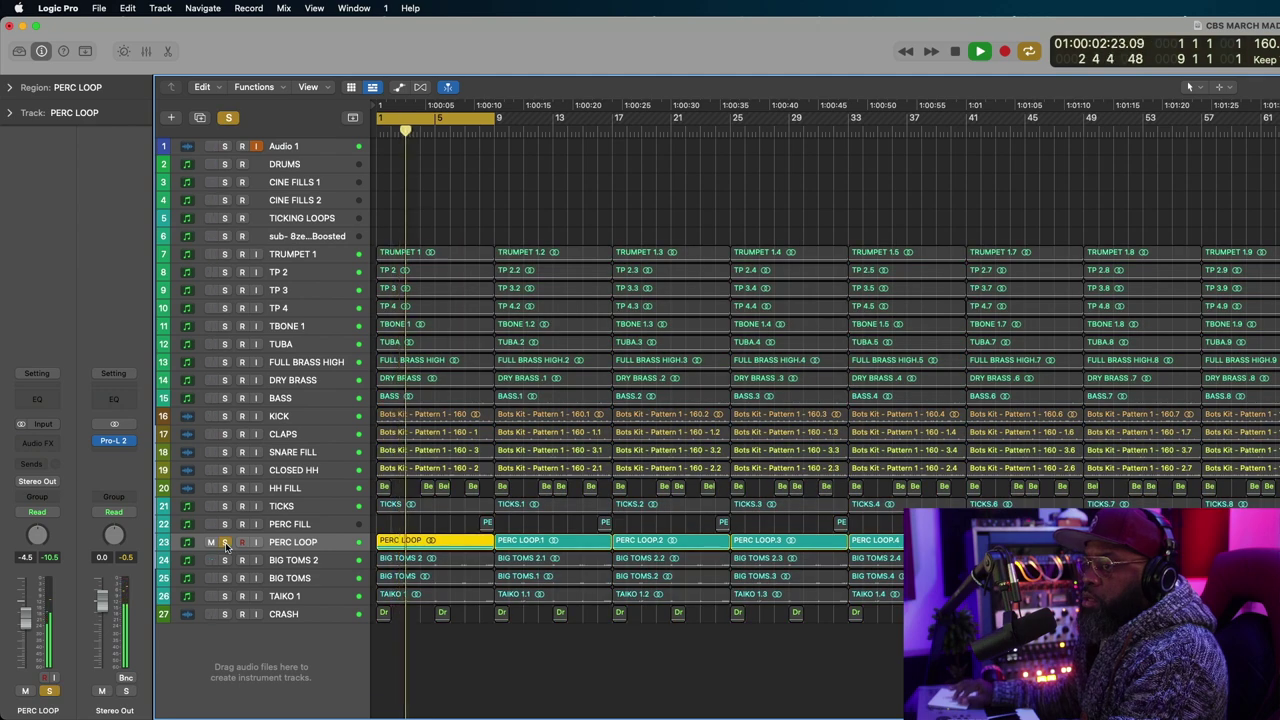
click(225, 542)
click(225, 507)
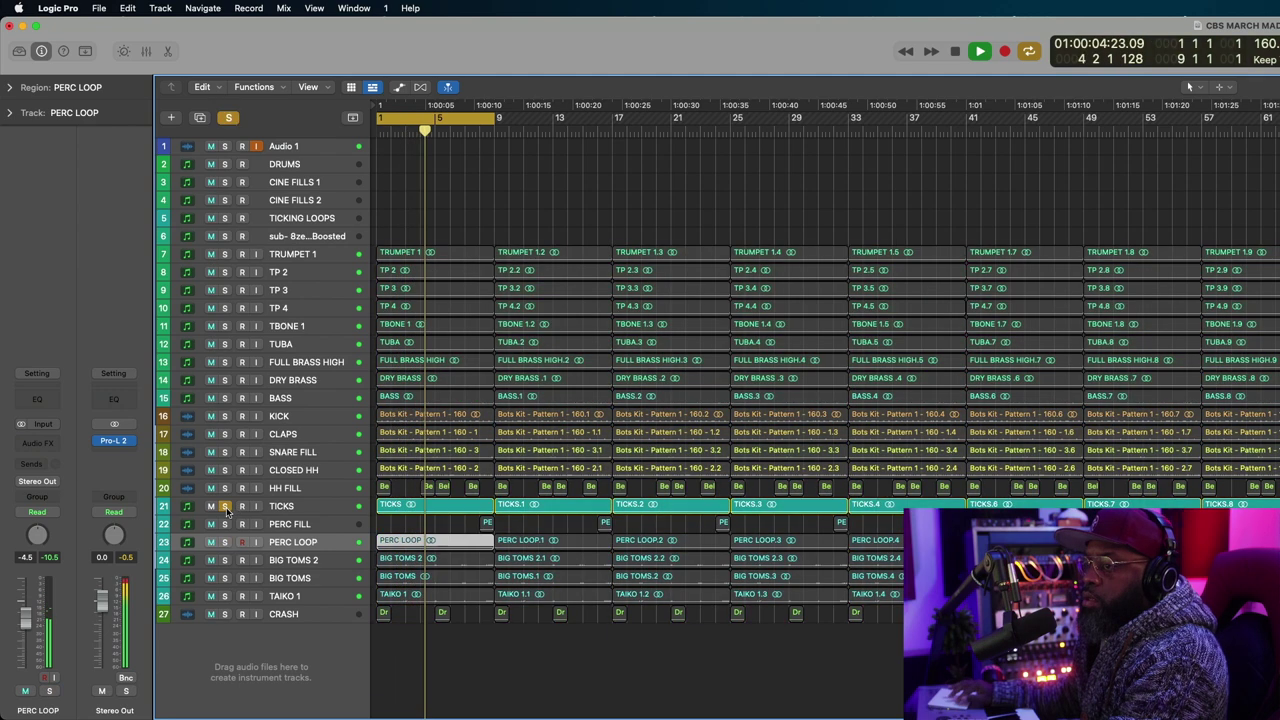
click(225, 507)
key(space)
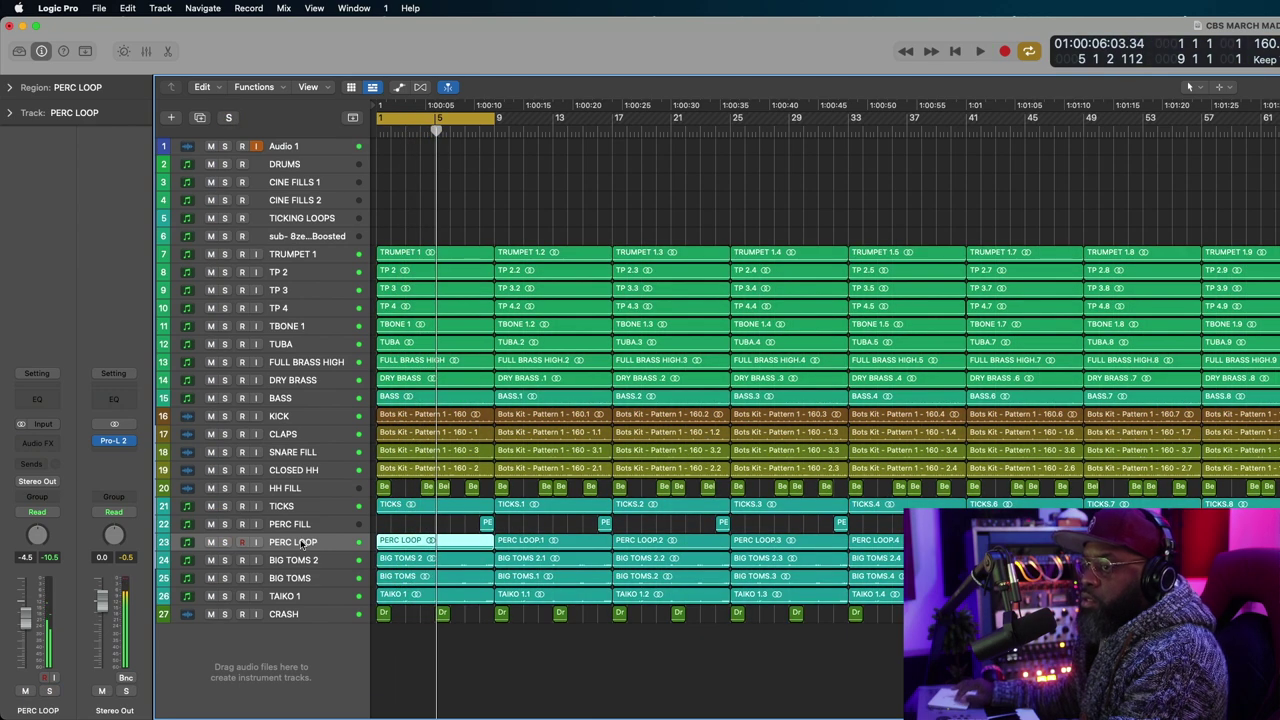
Move the PERC LOOP track directly above PERC FILL and set its volume to -2.7 dB during playback.
drag(301, 543, 299, 521)
key(space)
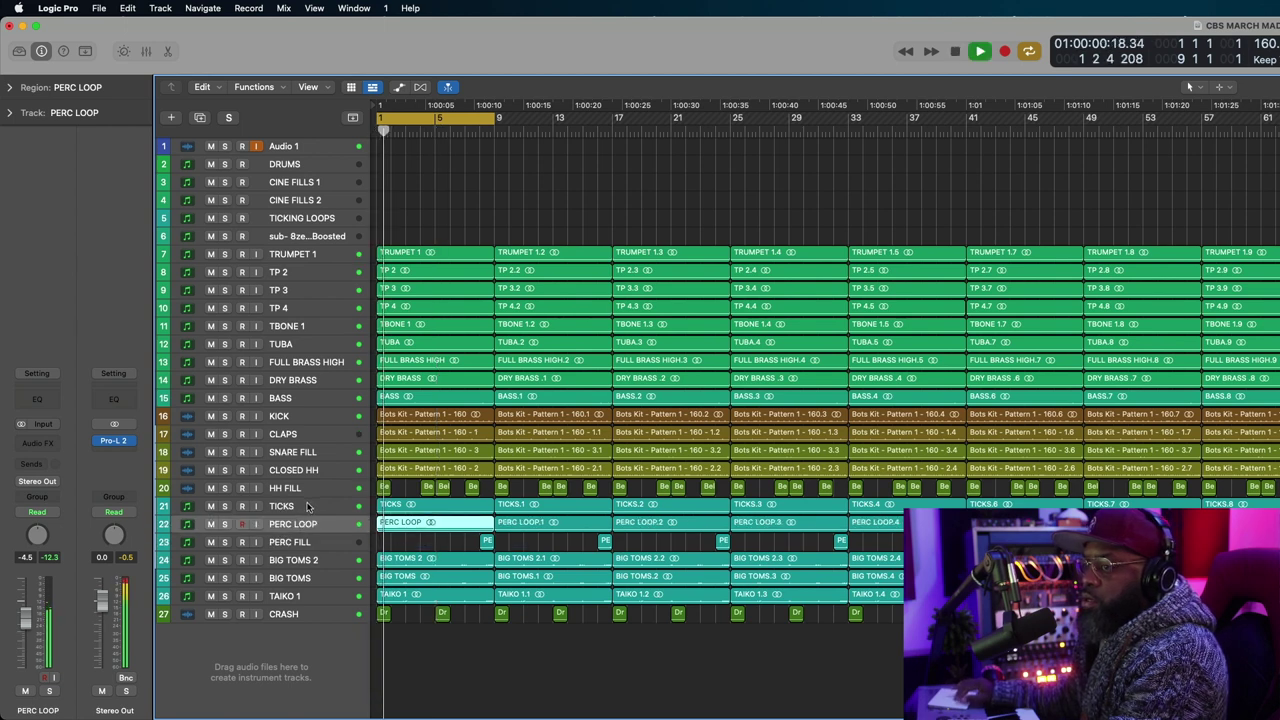
click(247, 505)
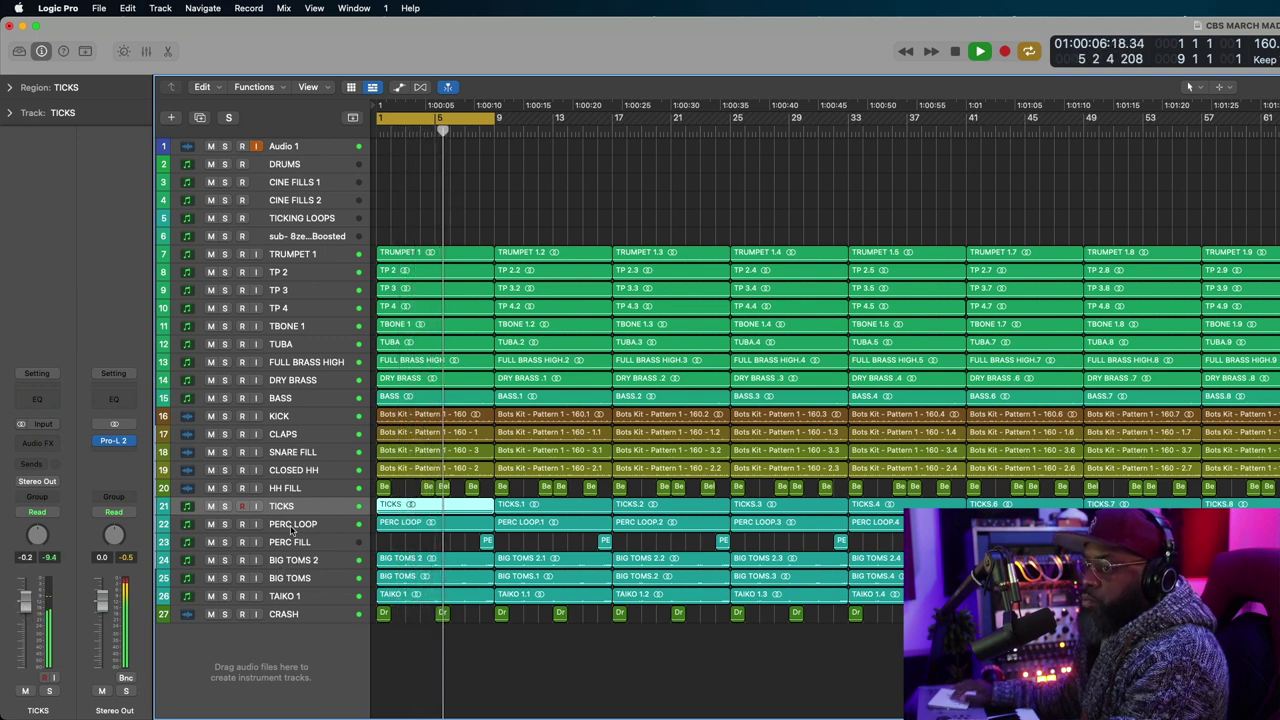
key(Down)
drag(37, 625, 37, 617)
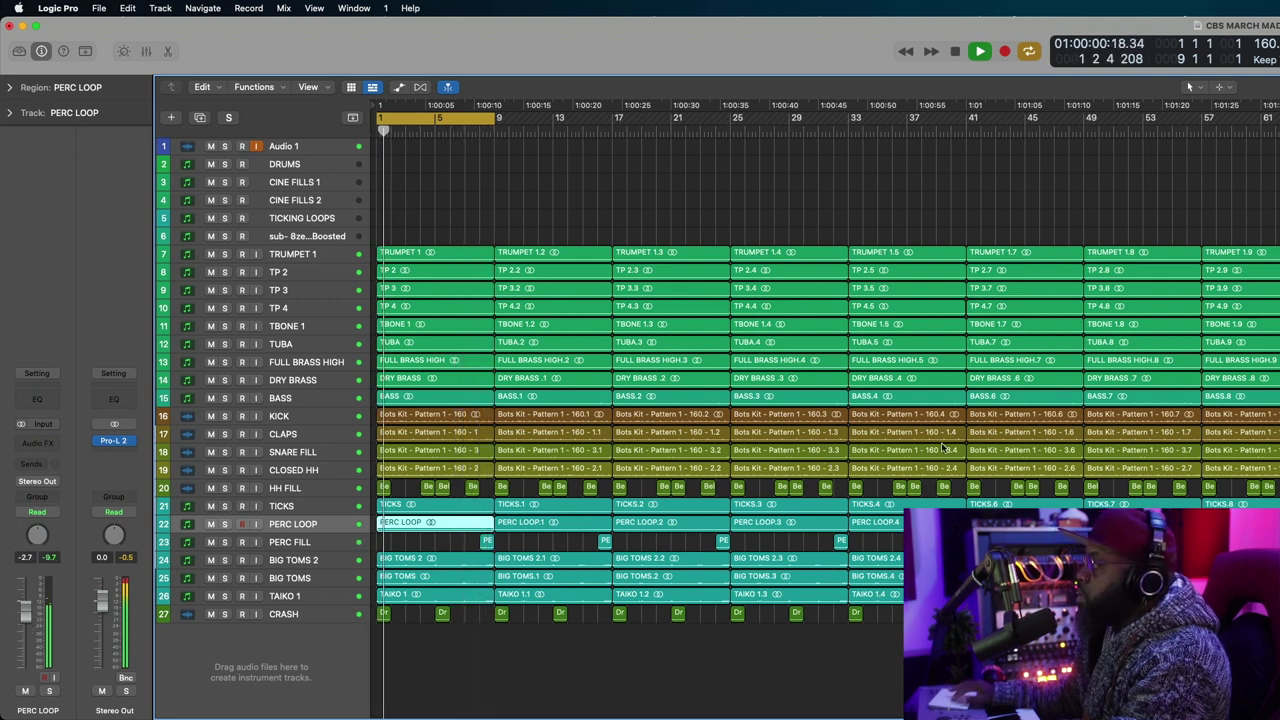
key(space)
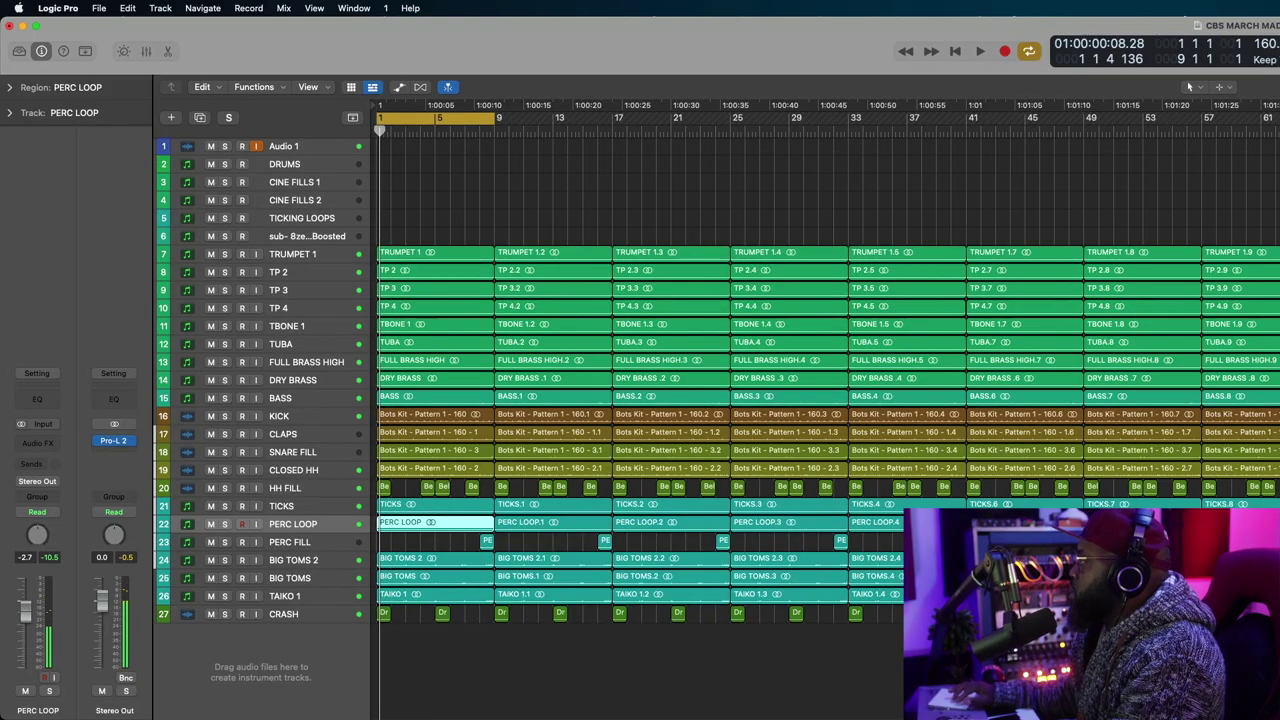
Place the TS_DRUMLINE_VOL2_80_drum loop on a new track below CRASH, starting at bar 1, and play it with the mix.
drag(960, 560, 378, 656)
key(space)
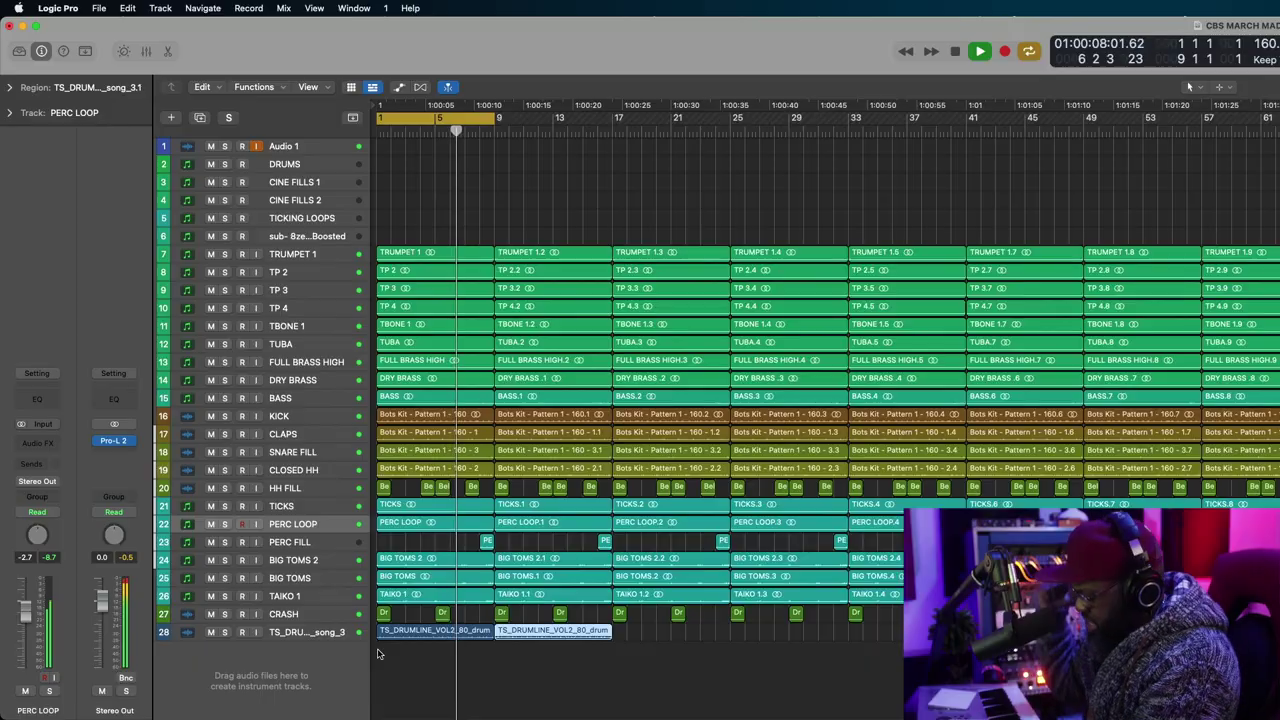
key(space)
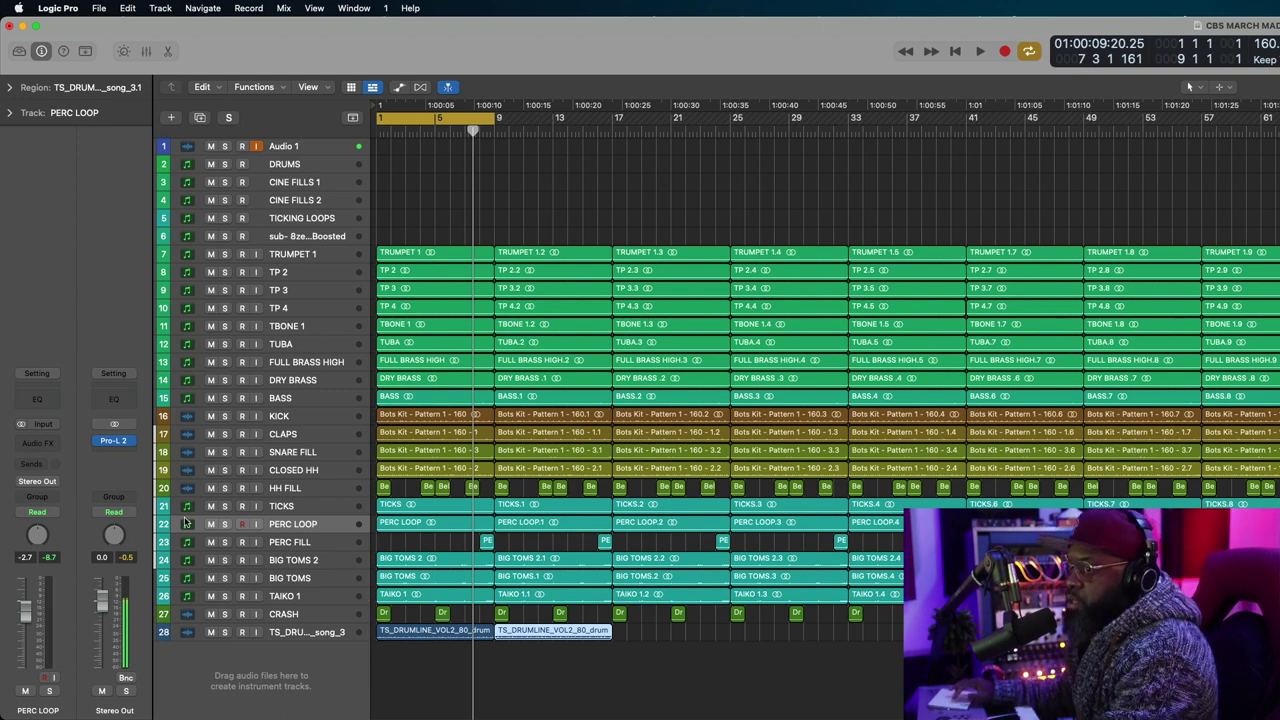
Solo all drum and percussion tracks from KICK through CRASH and listen to them without the drumline loop.
click(225, 416)
click(225, 416)
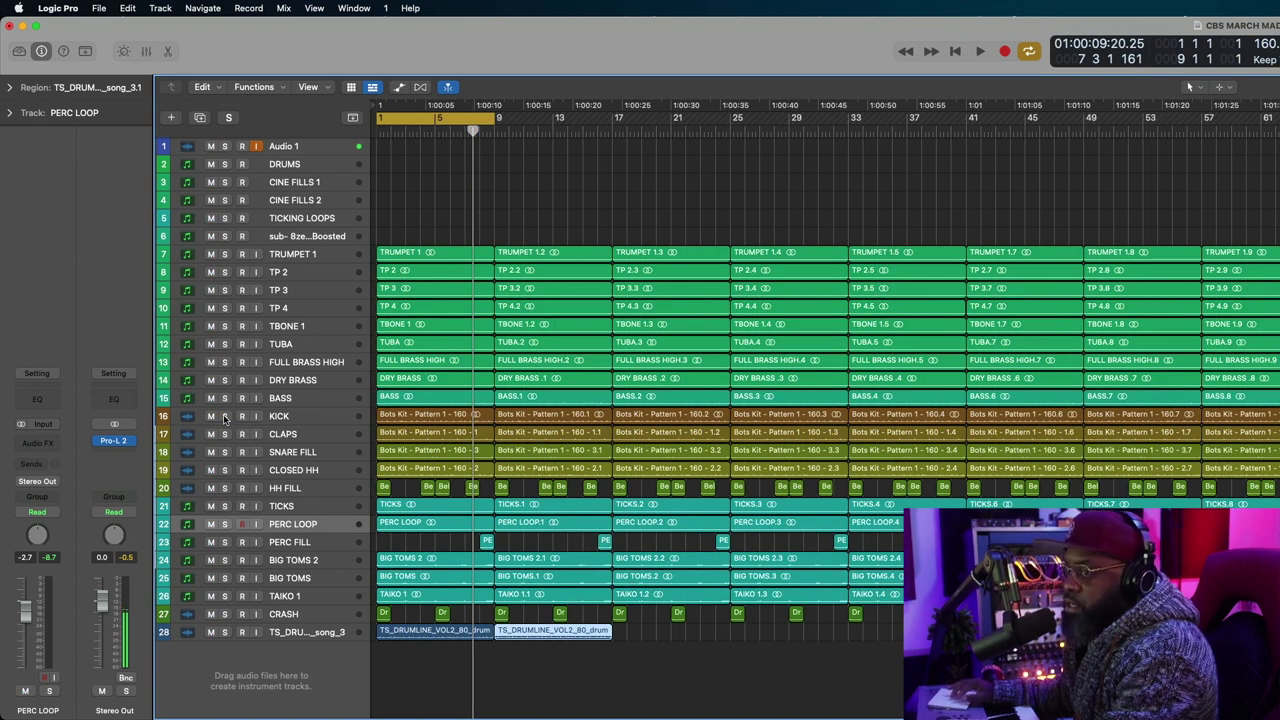
drag(223, 414, 227, 634)
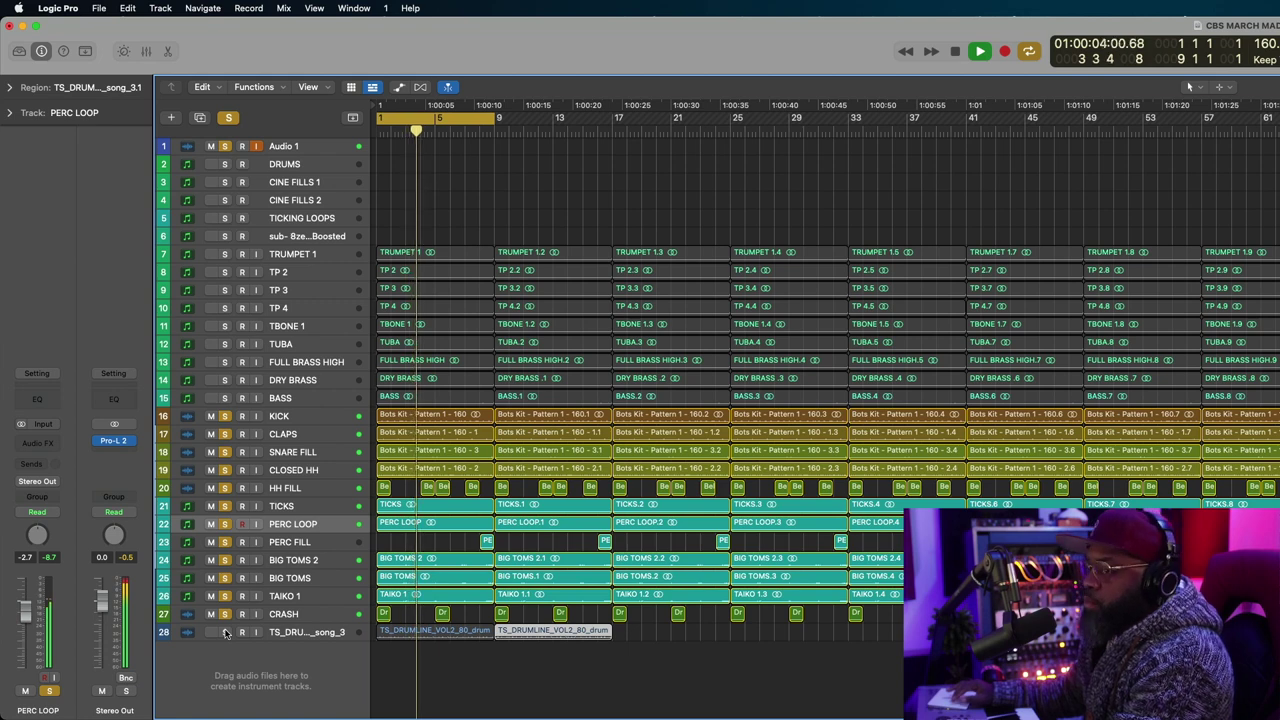
key(space)
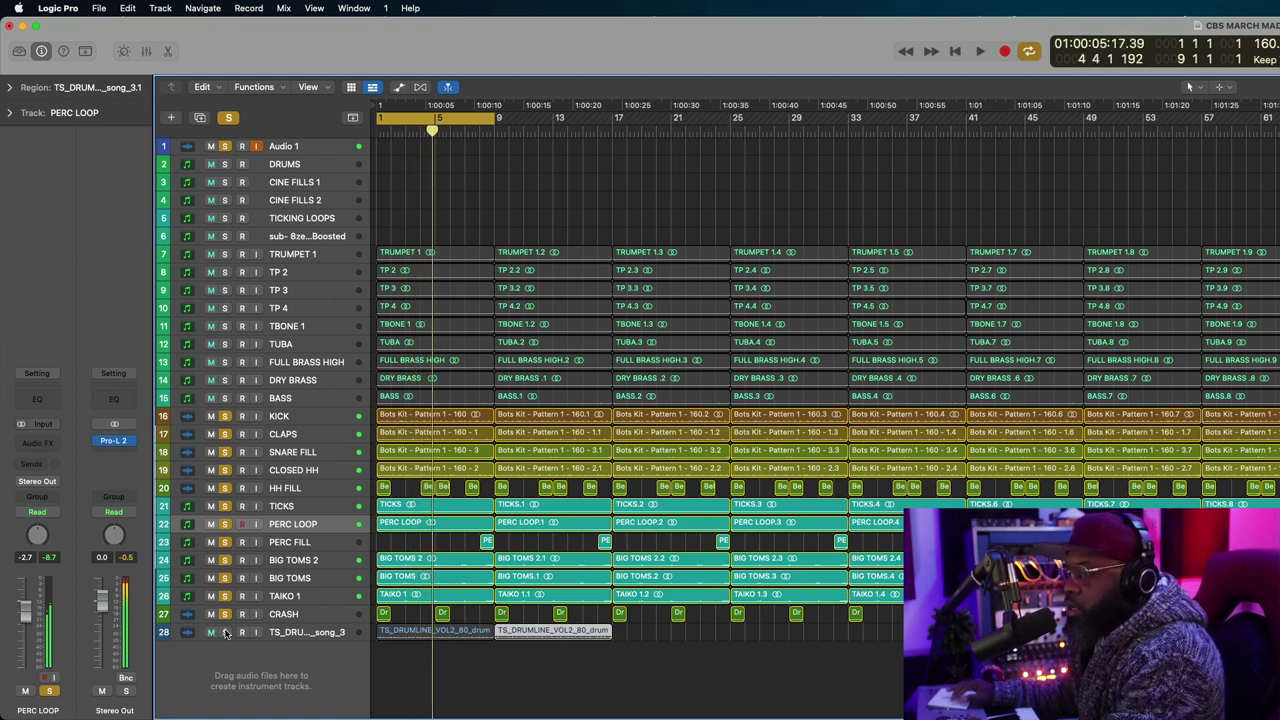
Add the drumline loop track to the soloed drums, play from the start, and solo Audio 1 as well.
click(225, 632)
key(Return)
key(space)
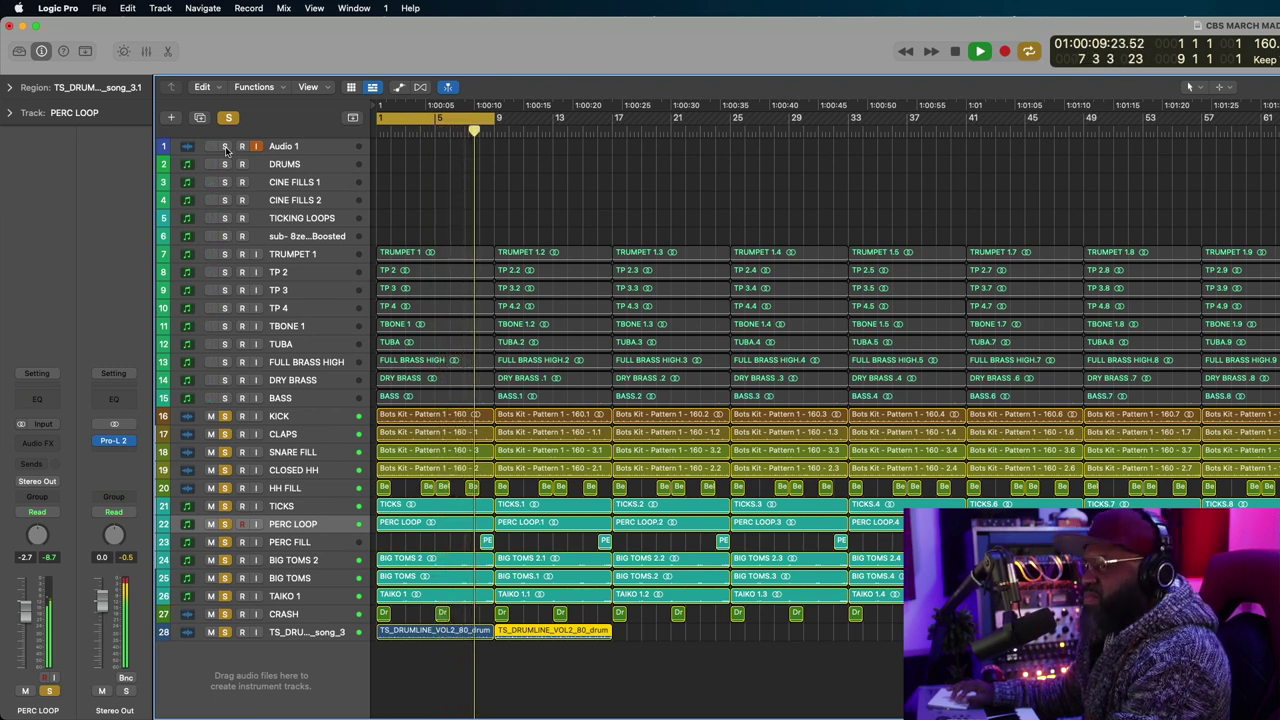
click(225, 146)
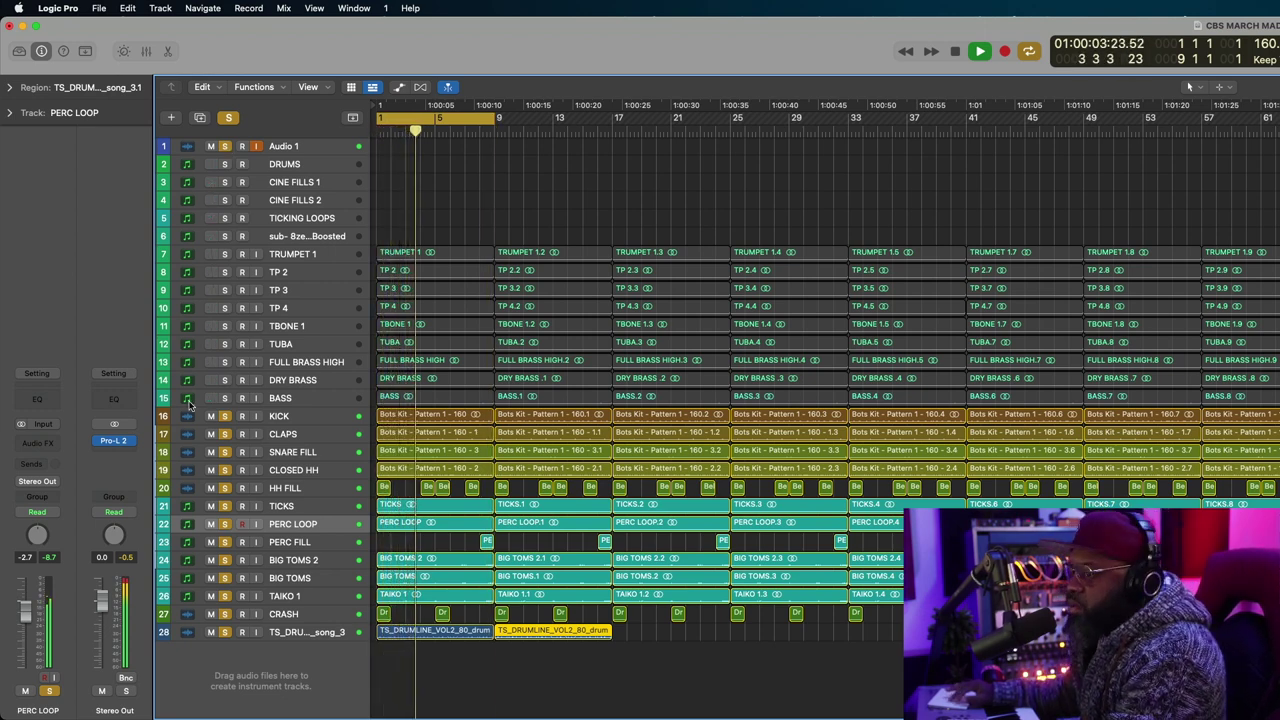
key(space)
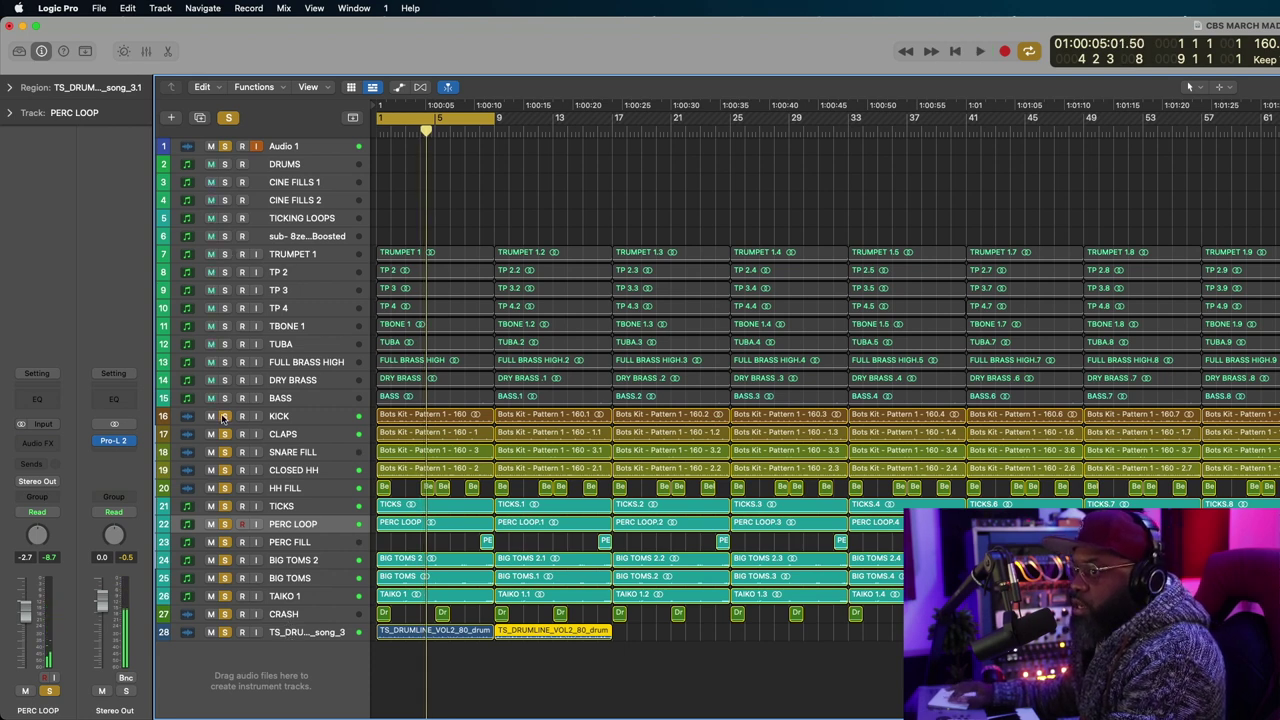
Unsolo the KICK through CRASH tracks and insert a Channel EQ on the drumline loop track during solo playback.
drag(224, 418, 218, 620)
click(285, 635)
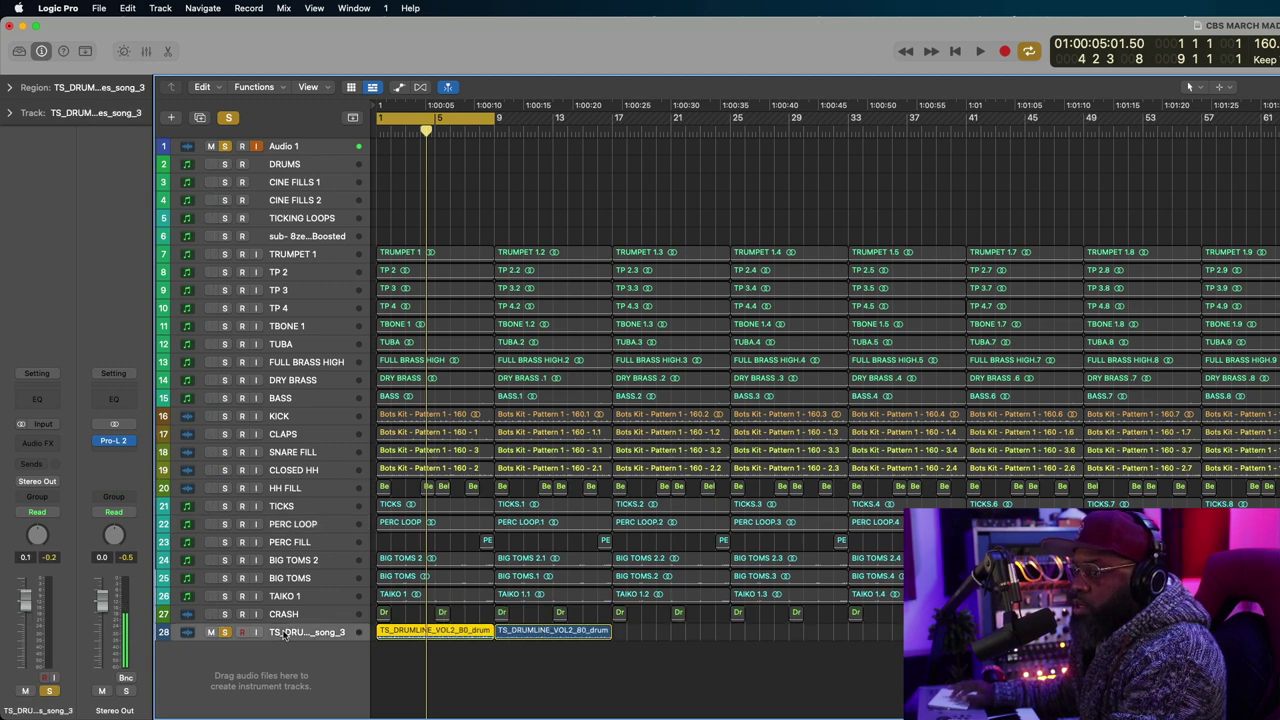
click(37, 400)
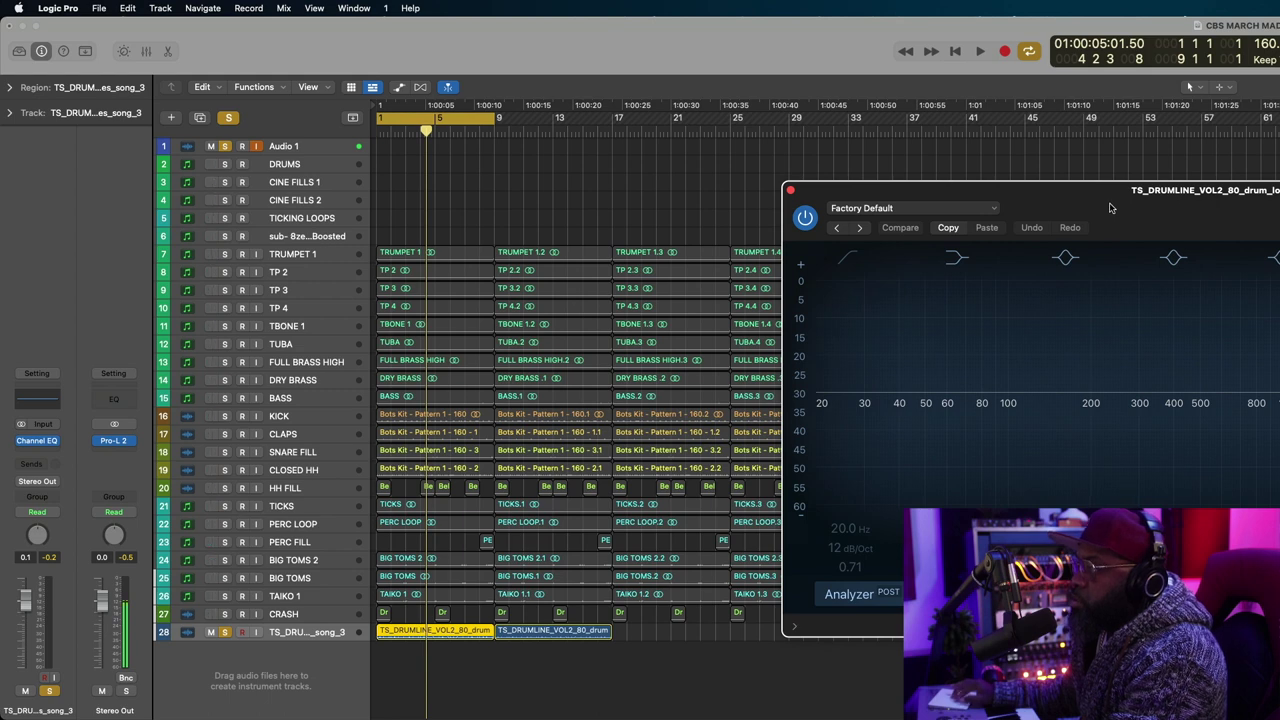
drag(1110, 208, 717, 188)
key(space)
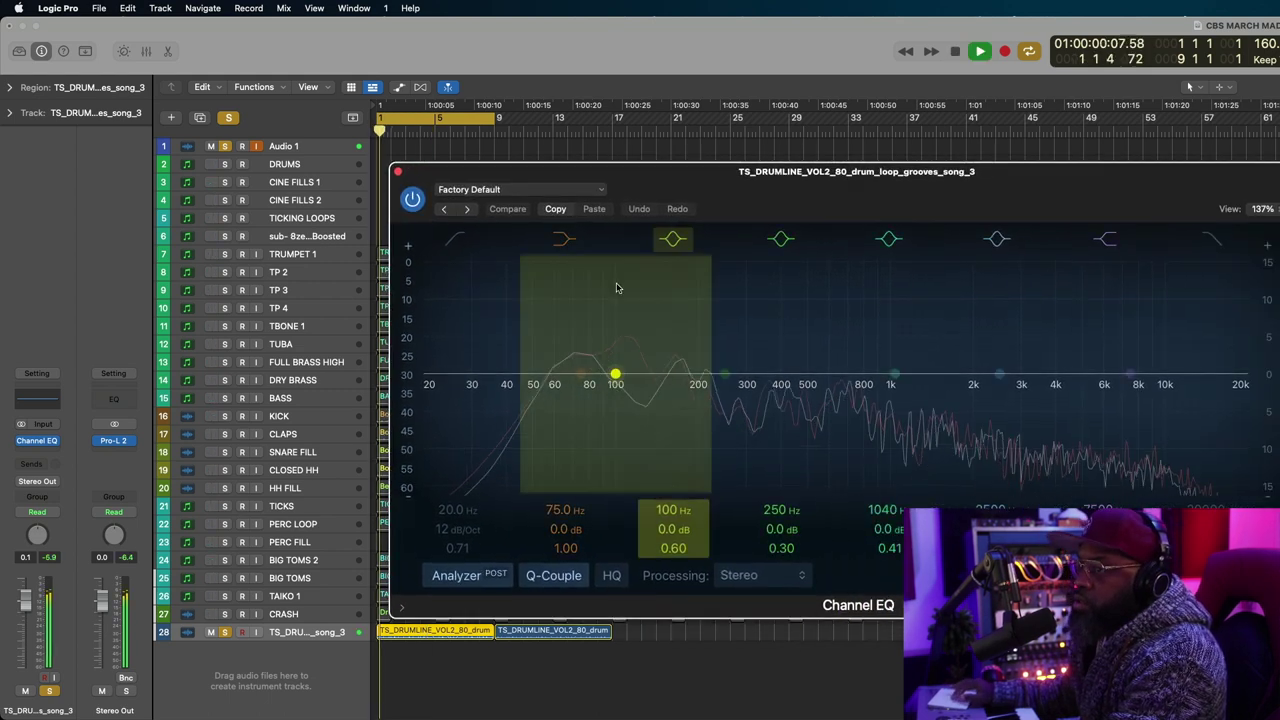
Enable the drumline loop's low-cut filter at 24 dB/Oct with a frequency of 85 Hz, and close the EQ.
click(445, 520)
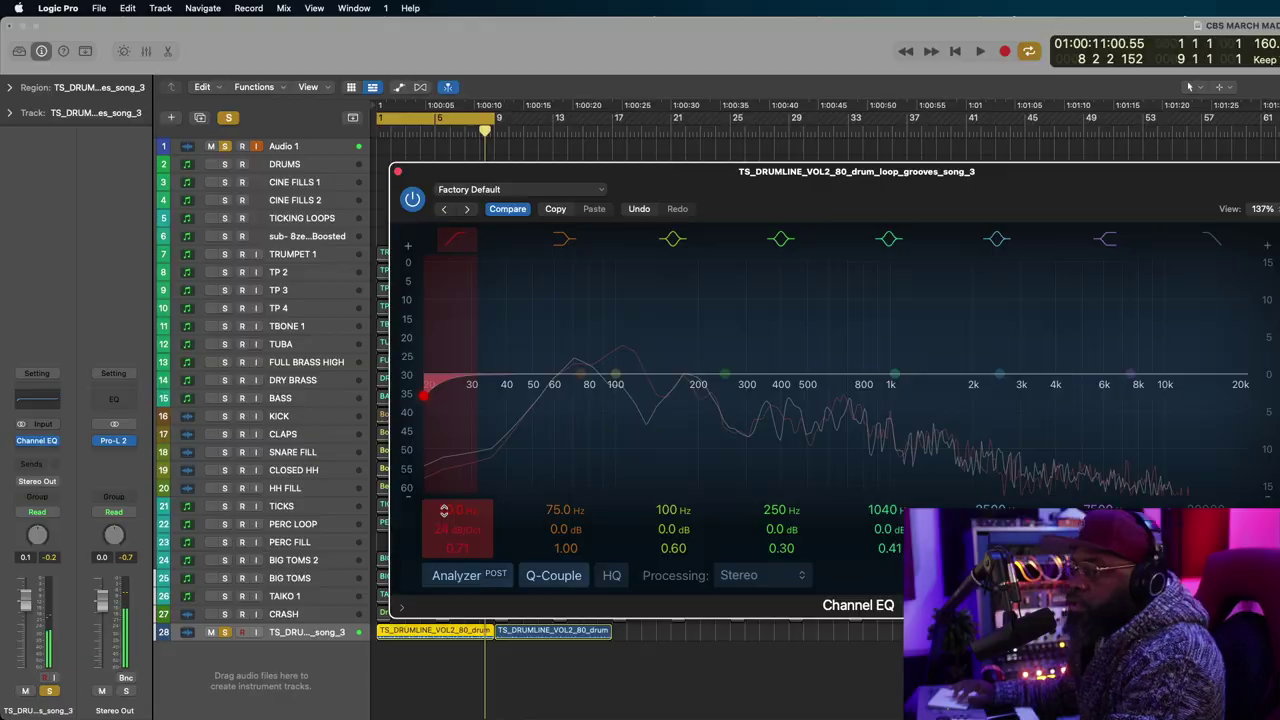
key(space)
drag(444, 510, 444, 465)
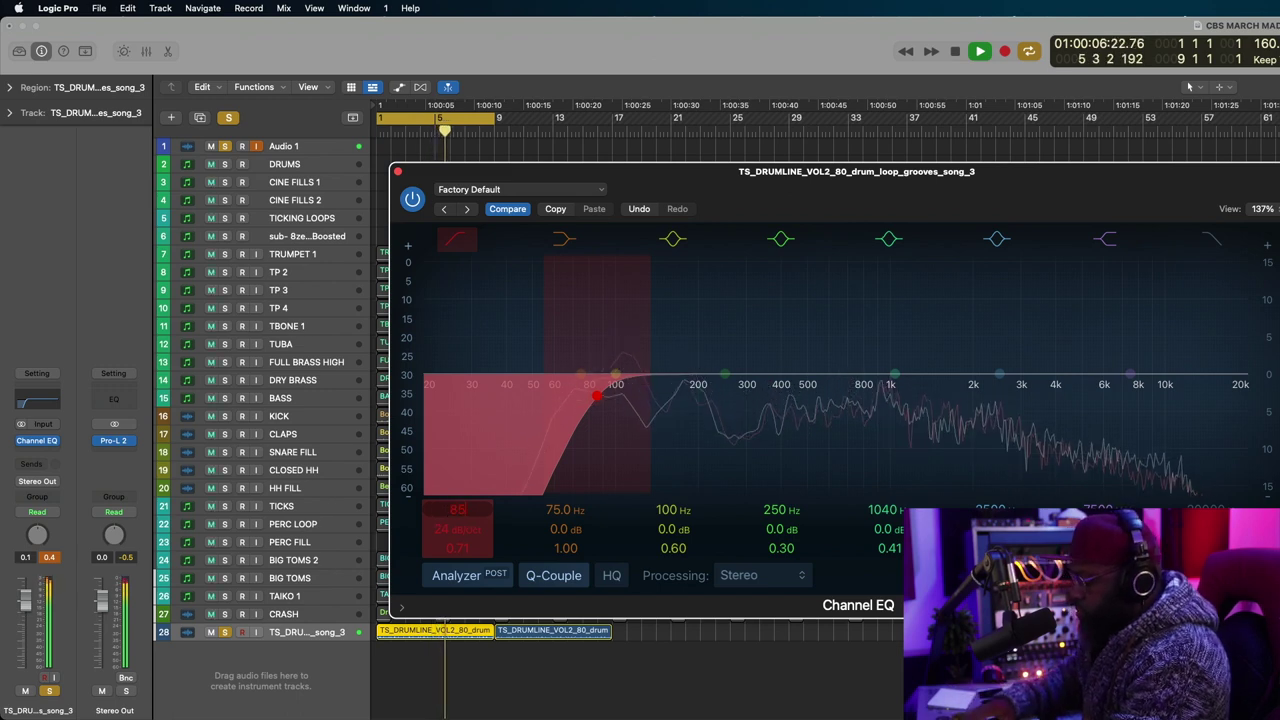
click(397, 174)
key(space)
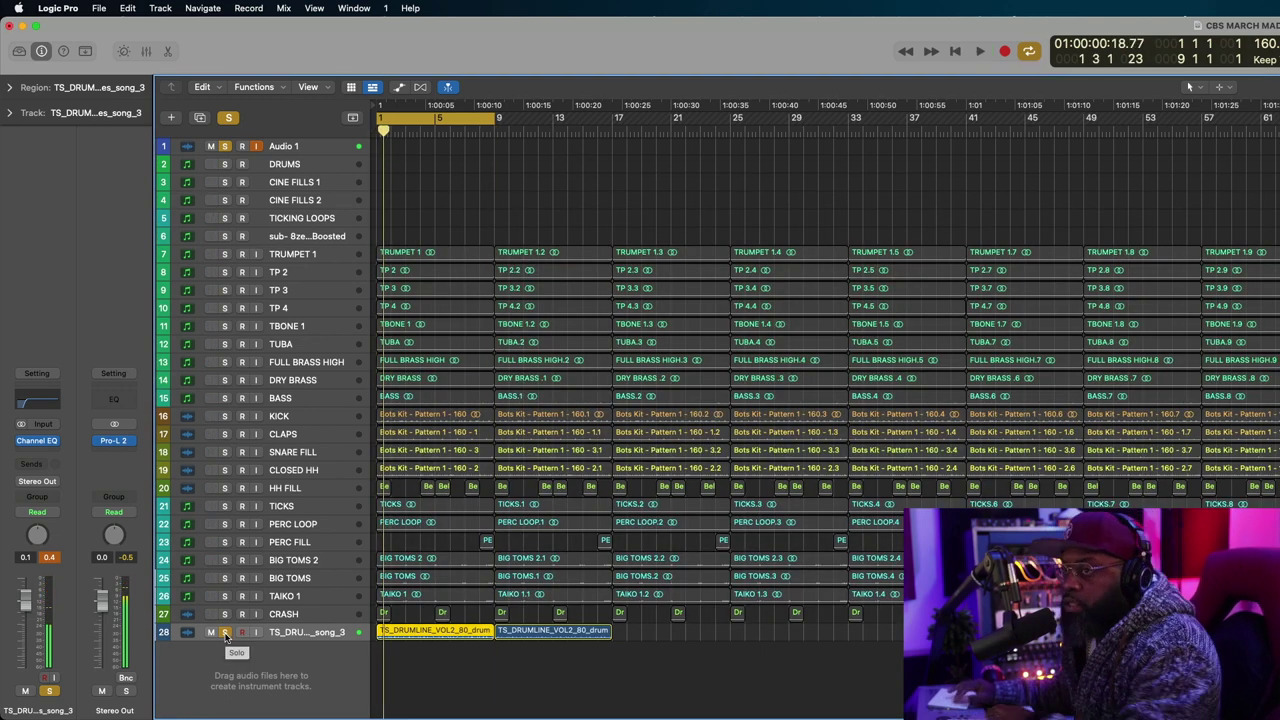
Turn off solo on the drumline loop and Audio 1 tracks and play the full mix.
click(226, 633)
key(space)
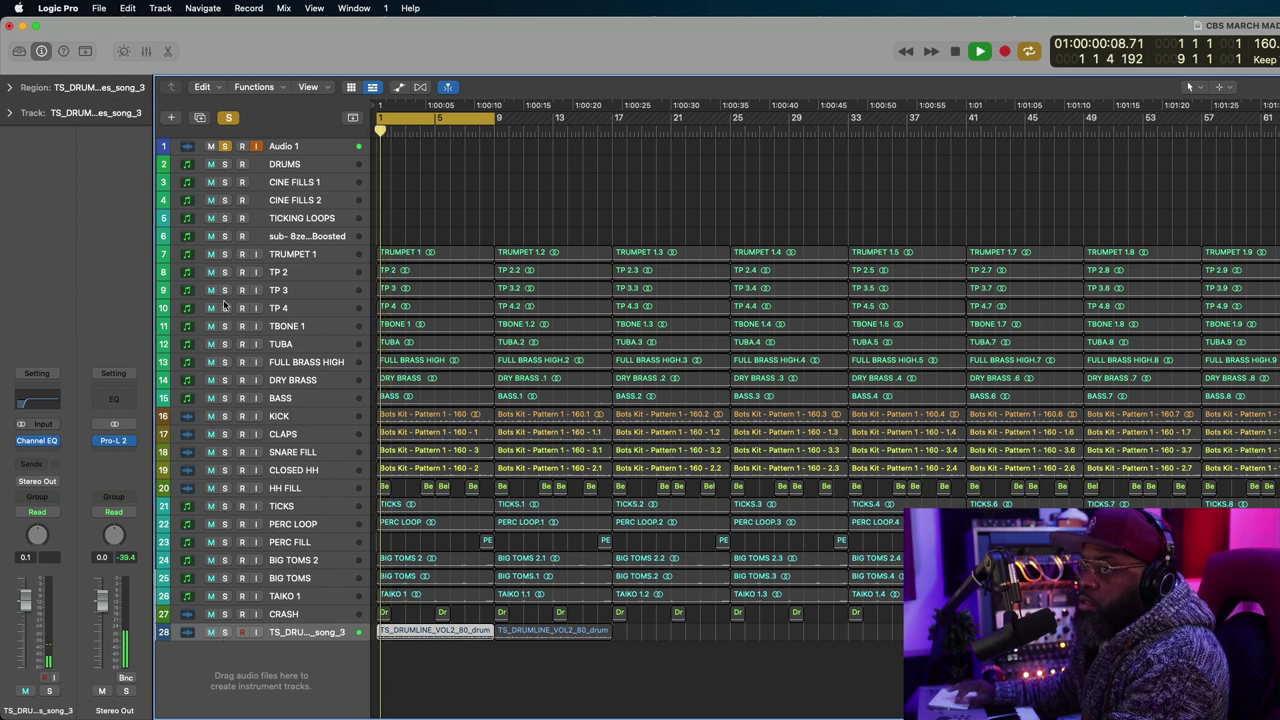
key(space)
click(225, 147)
key(space)
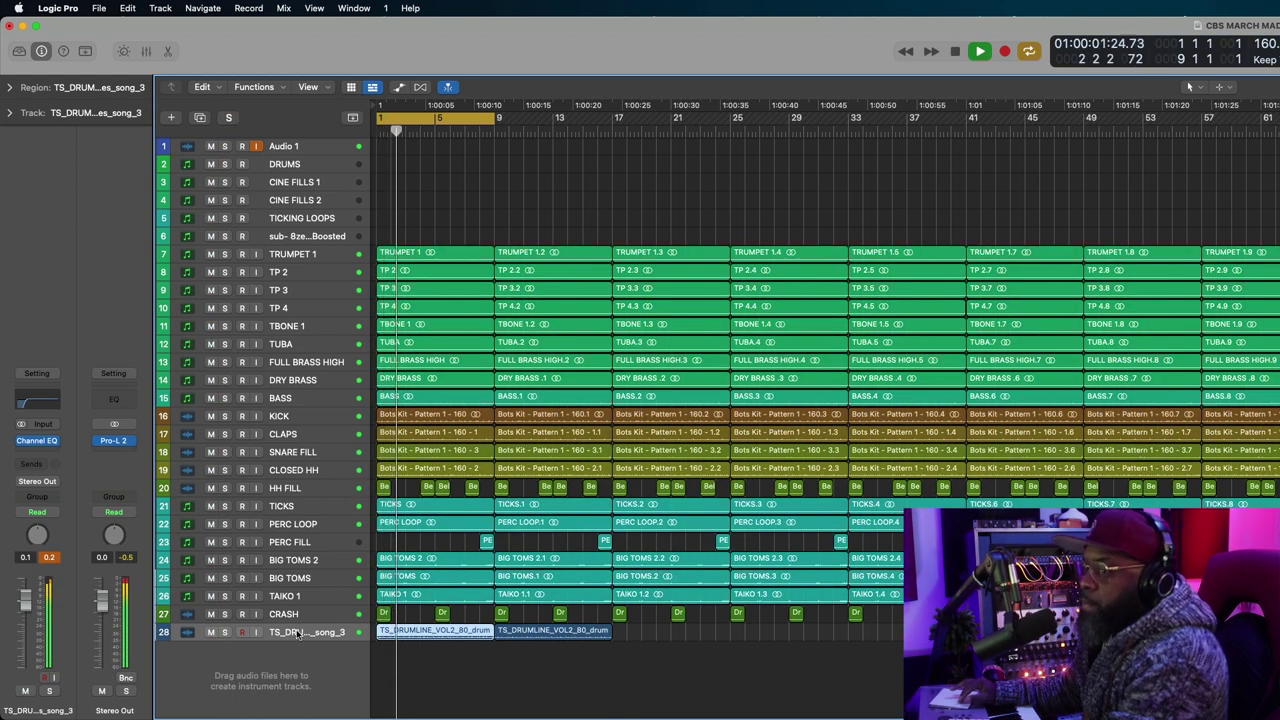
Set the drumline loop's low-cut frequency to 135 Hz in its Channel EQ while the full mix plays.
click(43, 440)
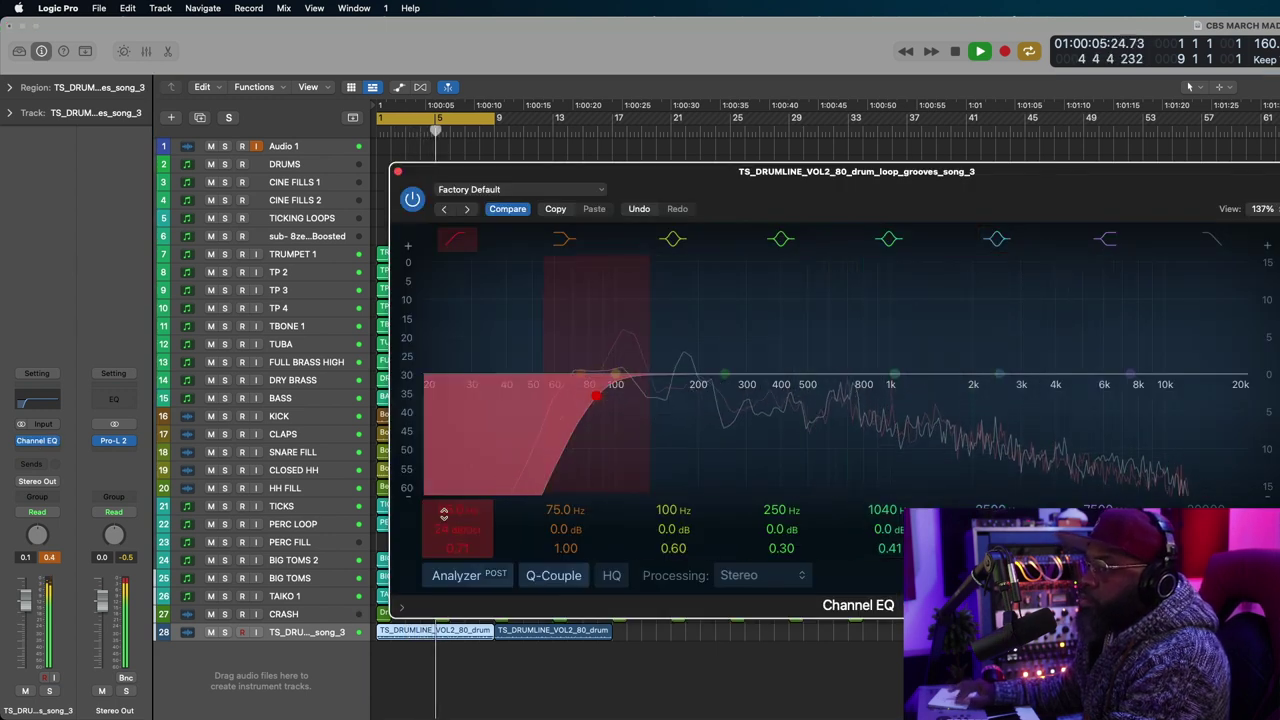
drag(596, 396, 650, 396)
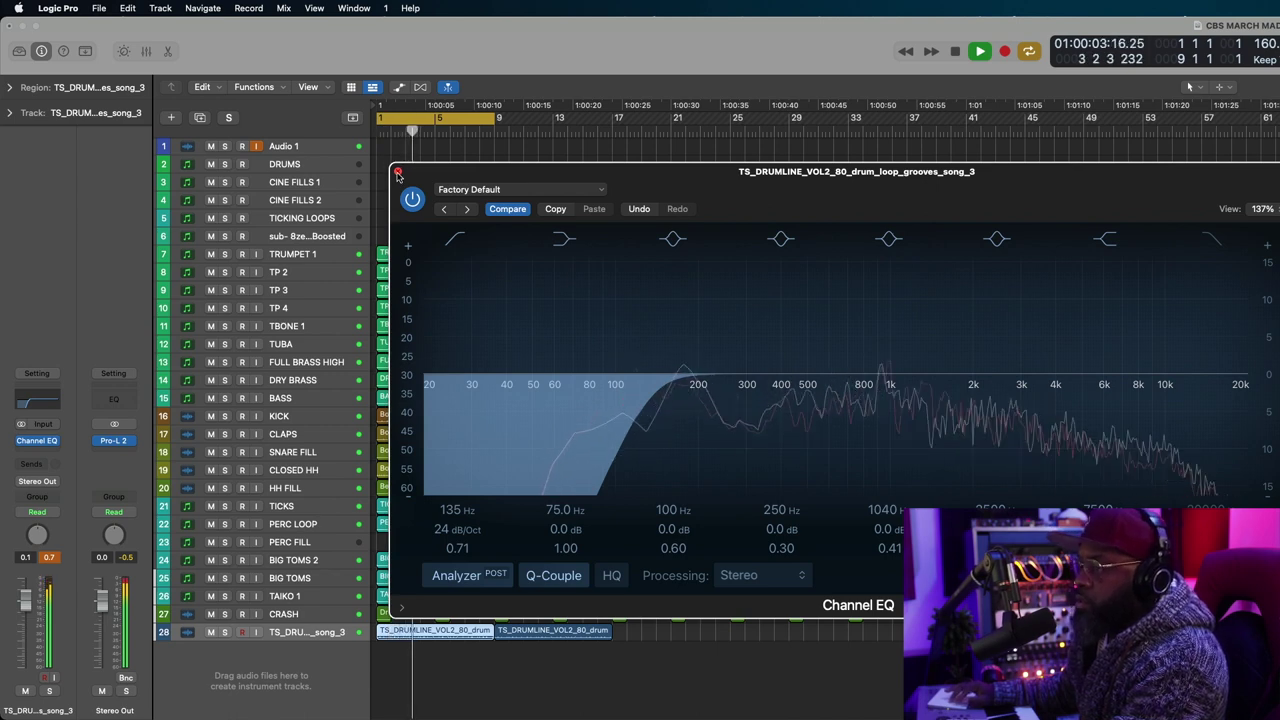
click(397, 173)
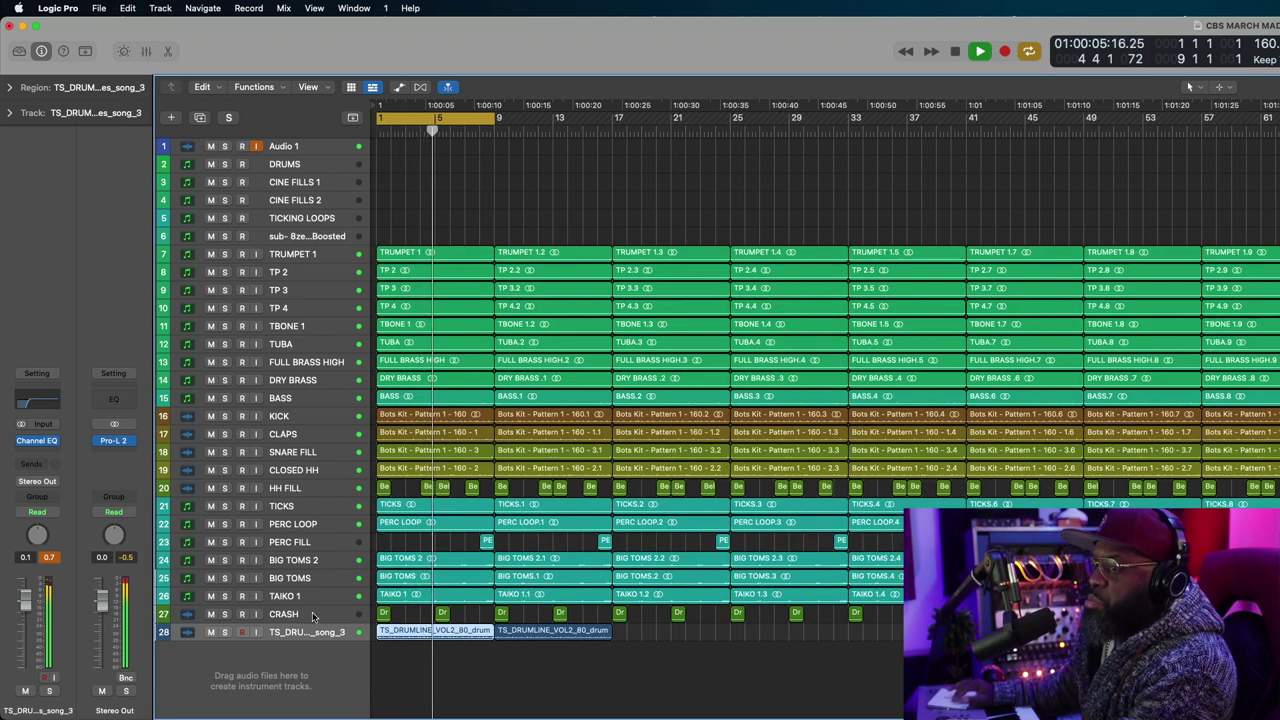
key(space)
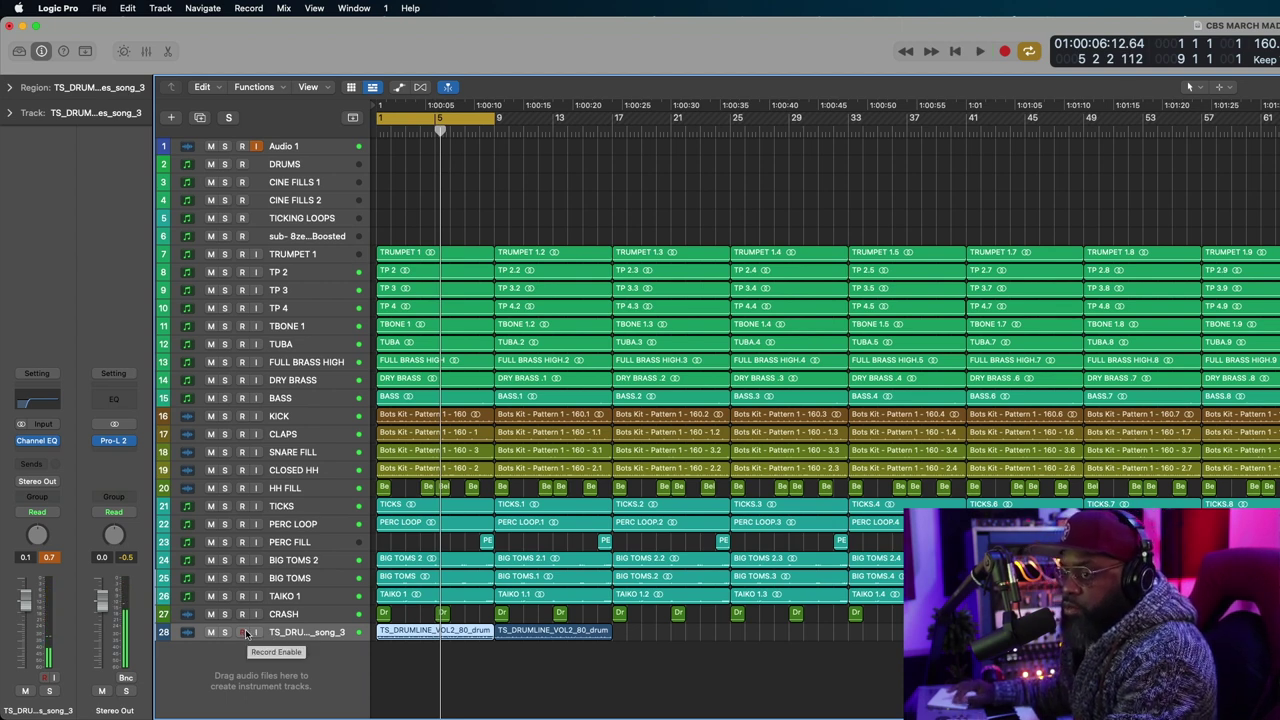
click(47, 474)
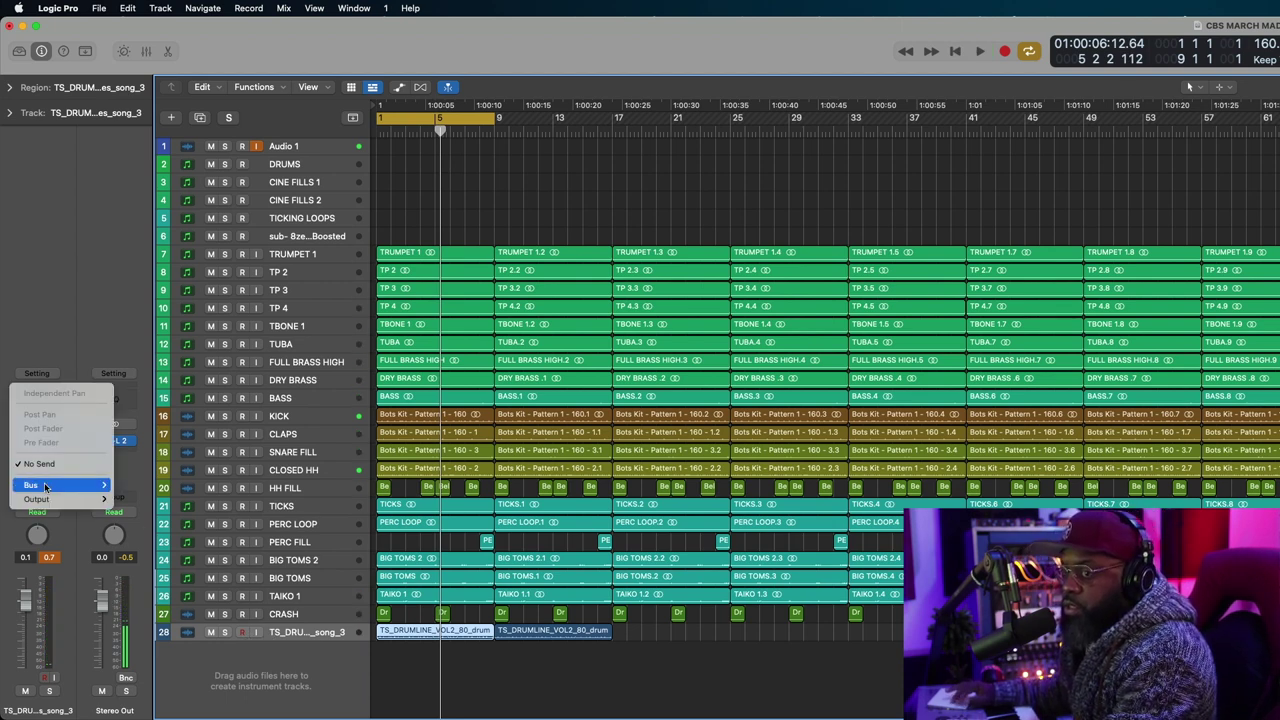
mouse_move(44, 486)
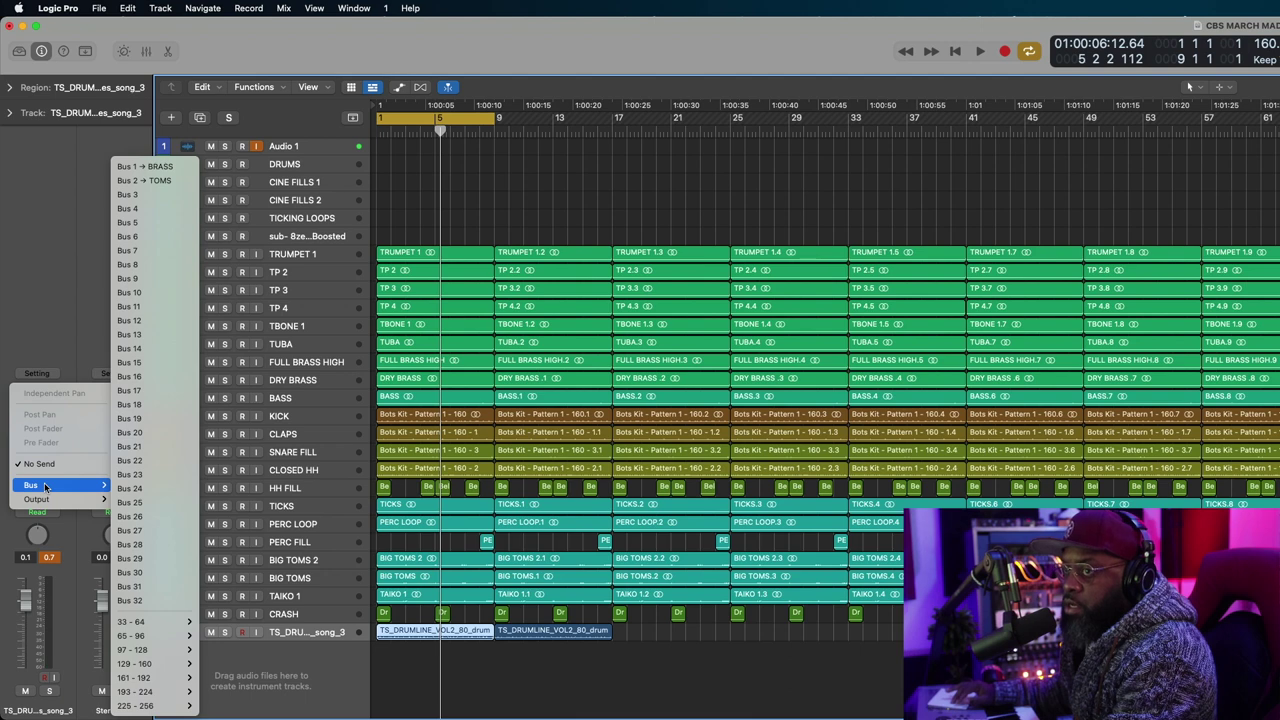
click(47, 290)
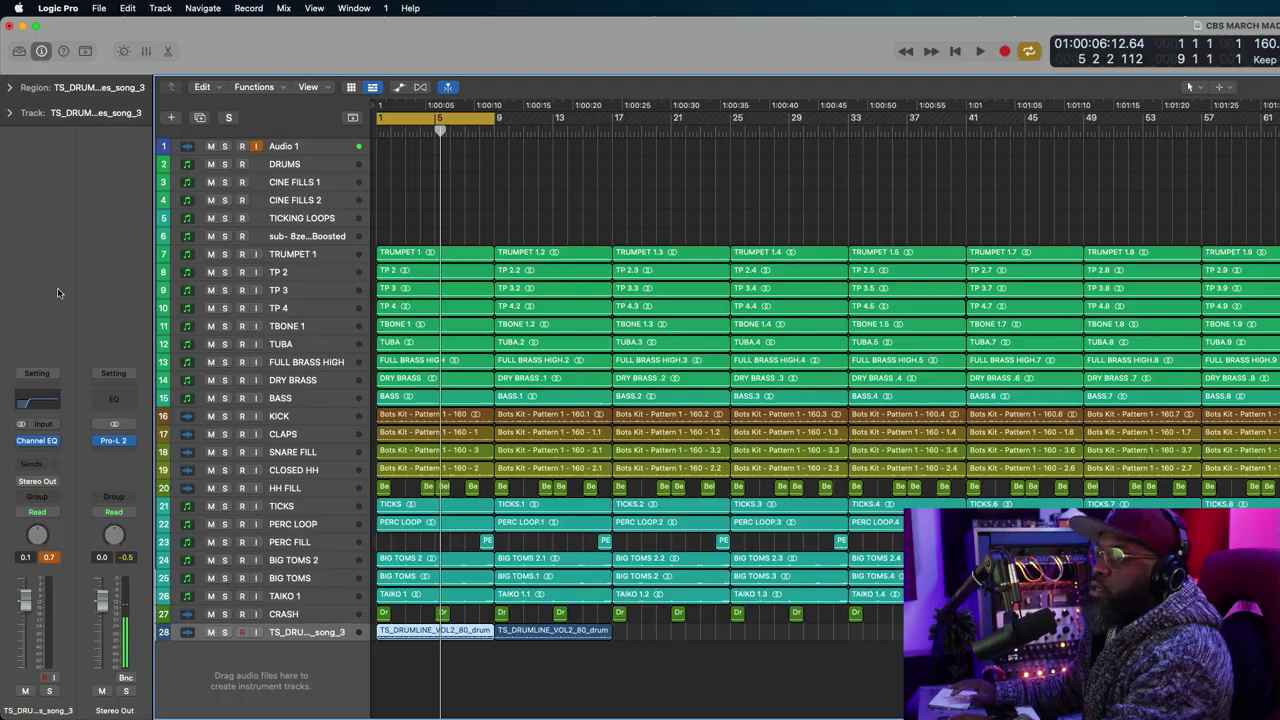
Play the mix from the start, and repeat both drumline loop regions once from bar 17.
key(Return)
key(space)
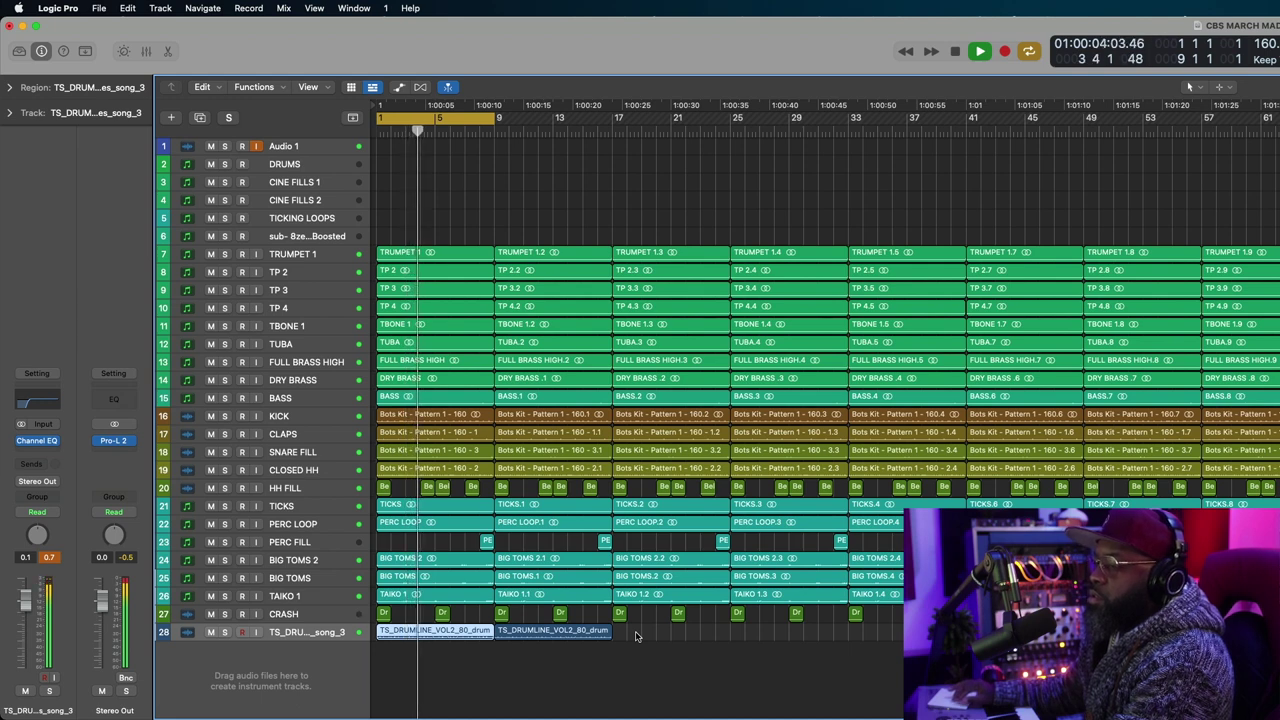
key(space)
drag(635, 638, 413, 643)
key(super+r)
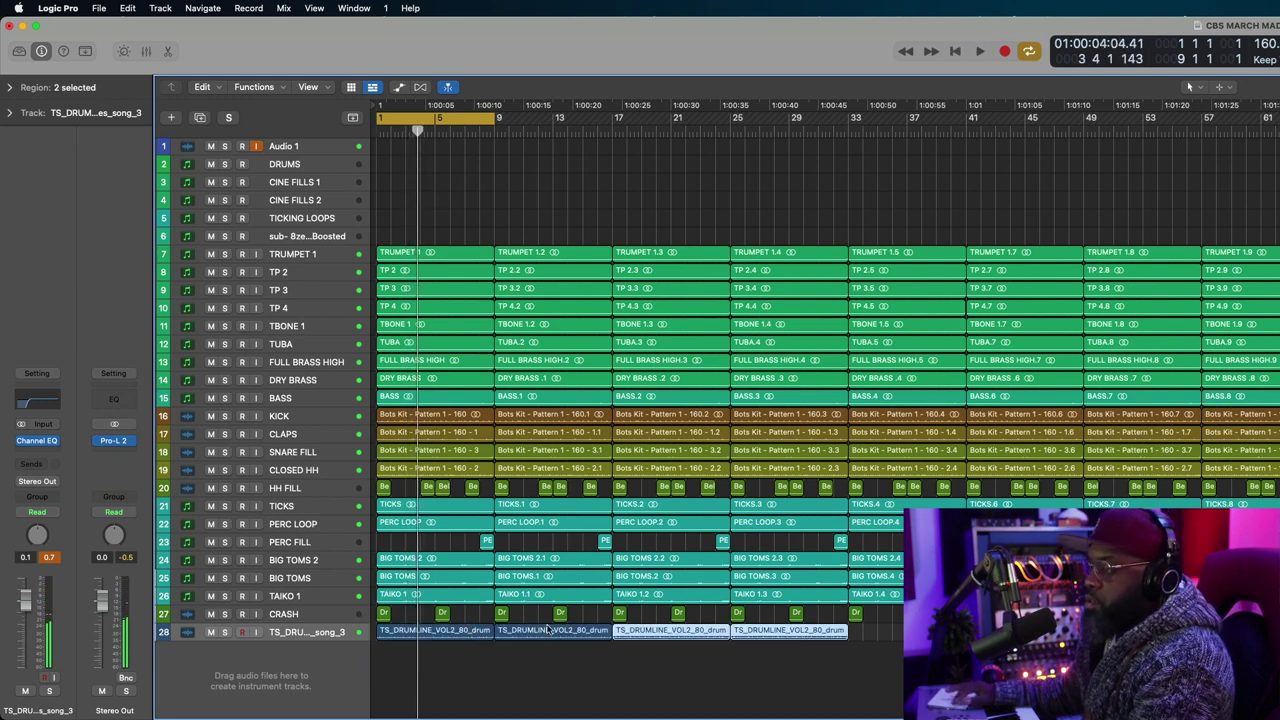
Repeat the two selected drumline loop regions once more so the loop continues from bar 33.
mouse_move(665, 630)
mouse_down()
mouse_move(733, 643)
mouse_move(667, 638)
mouse_up()
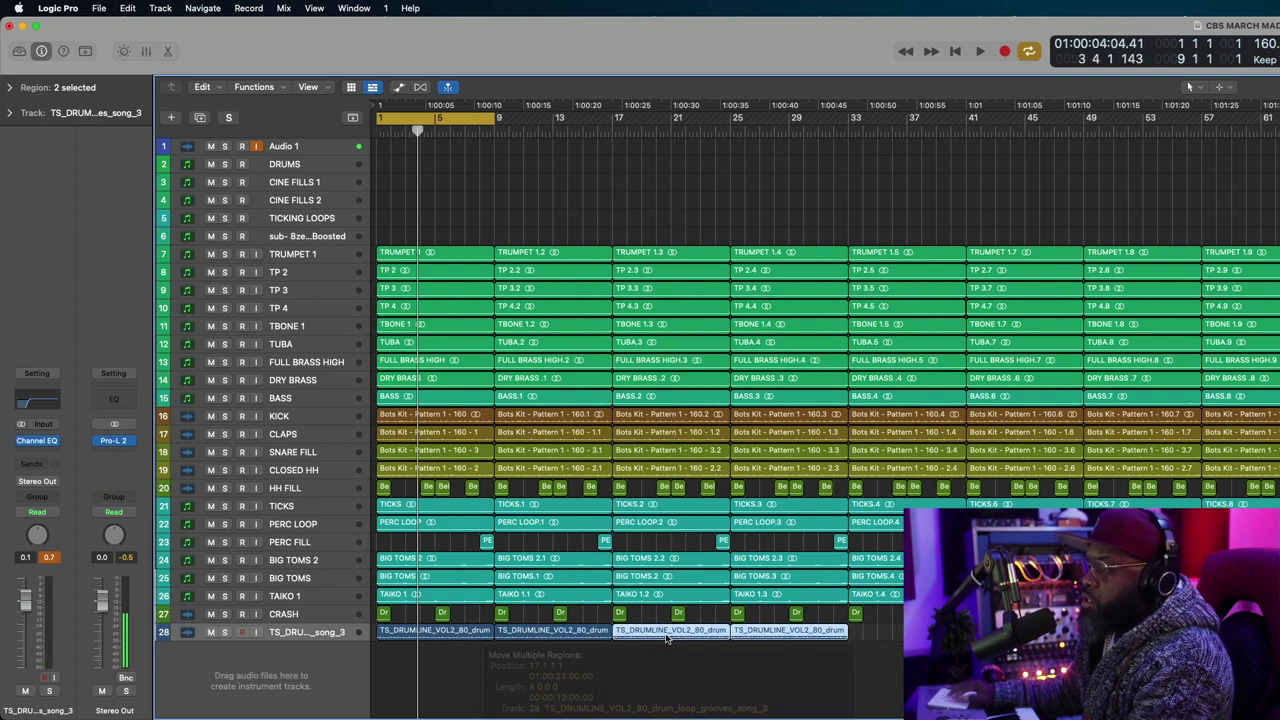
key(super+r)
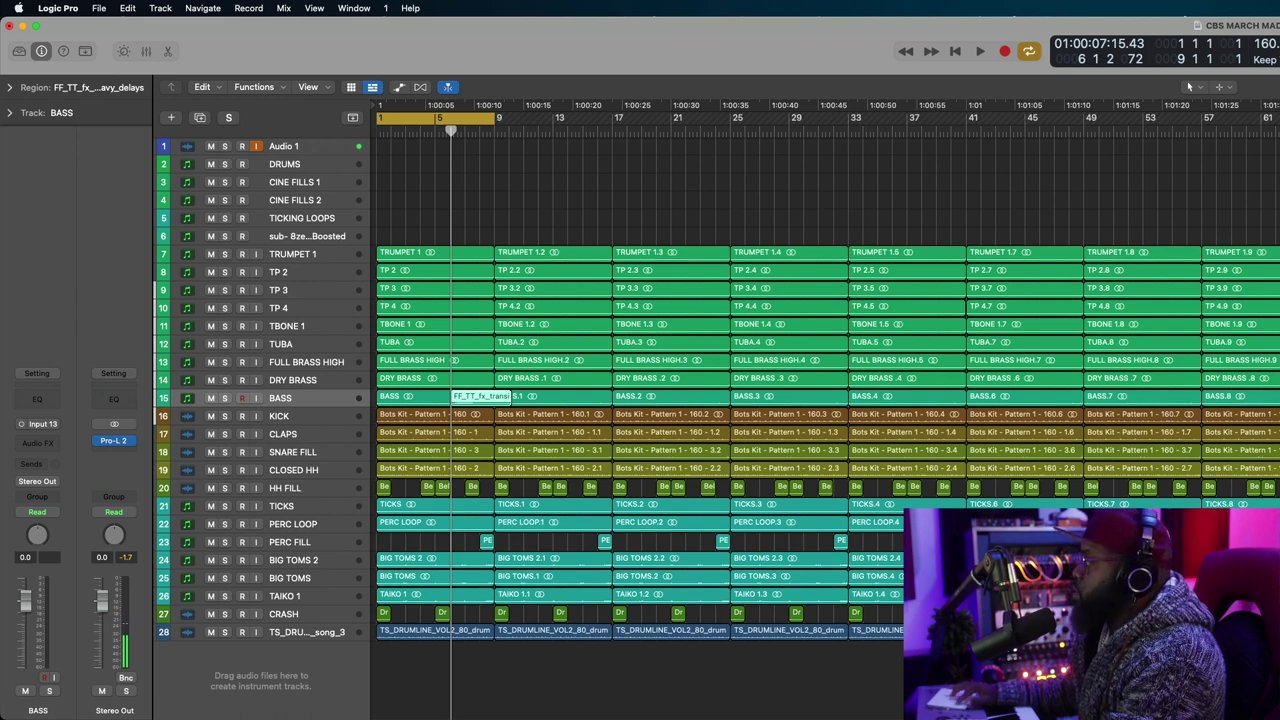
Place the FF_TT_fx stinger thud downer sample on a new audio track at bar 17, and turn off cycle playback.
drag(1188, 87, 616, 666)
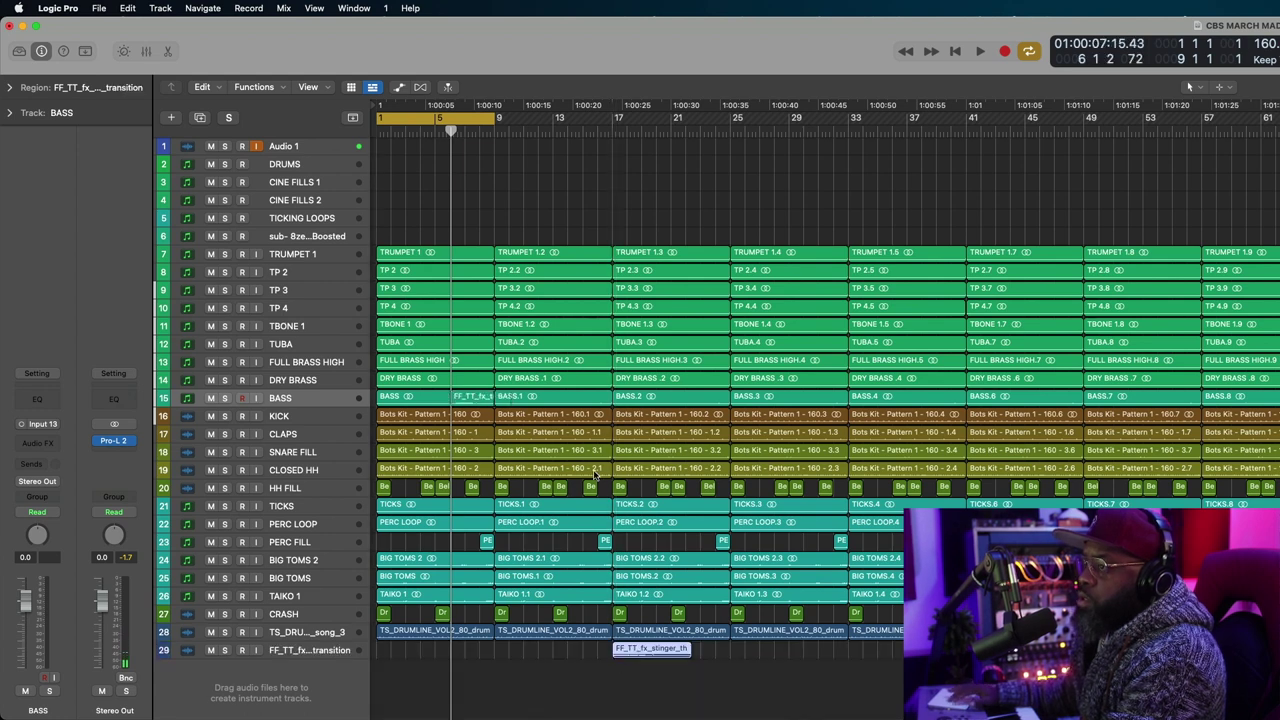
key(space)
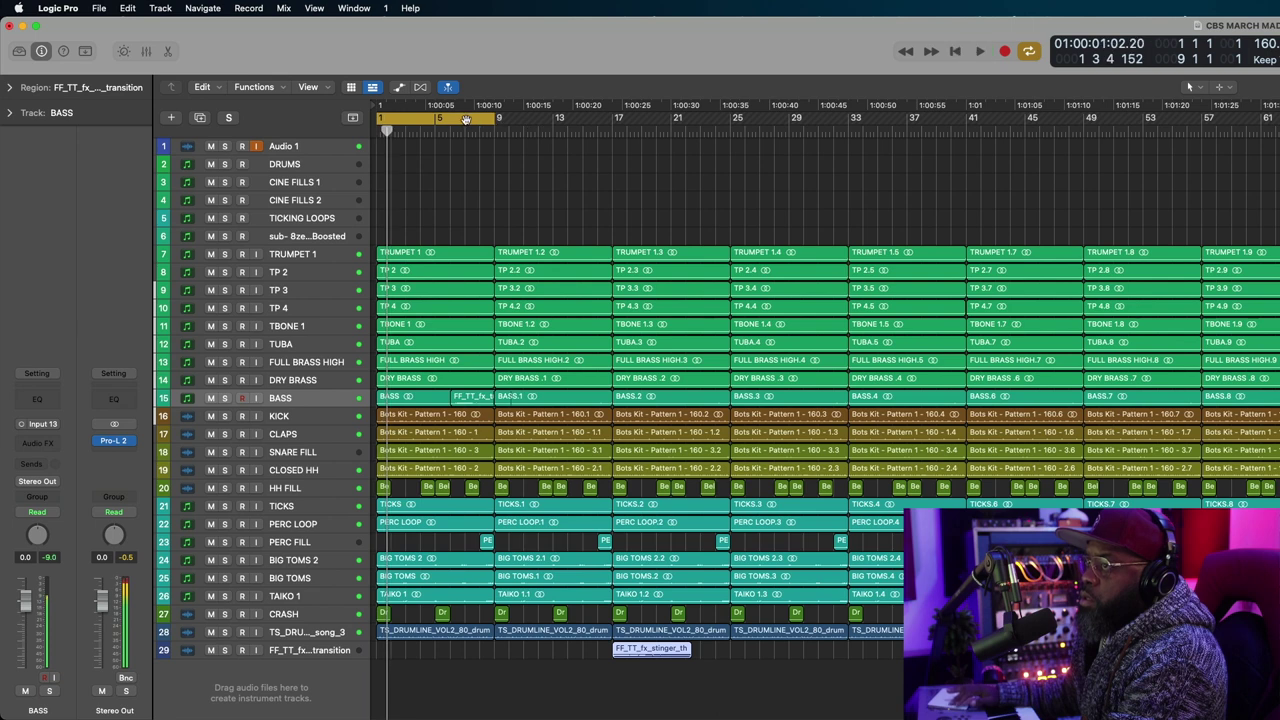
click(465, 119)
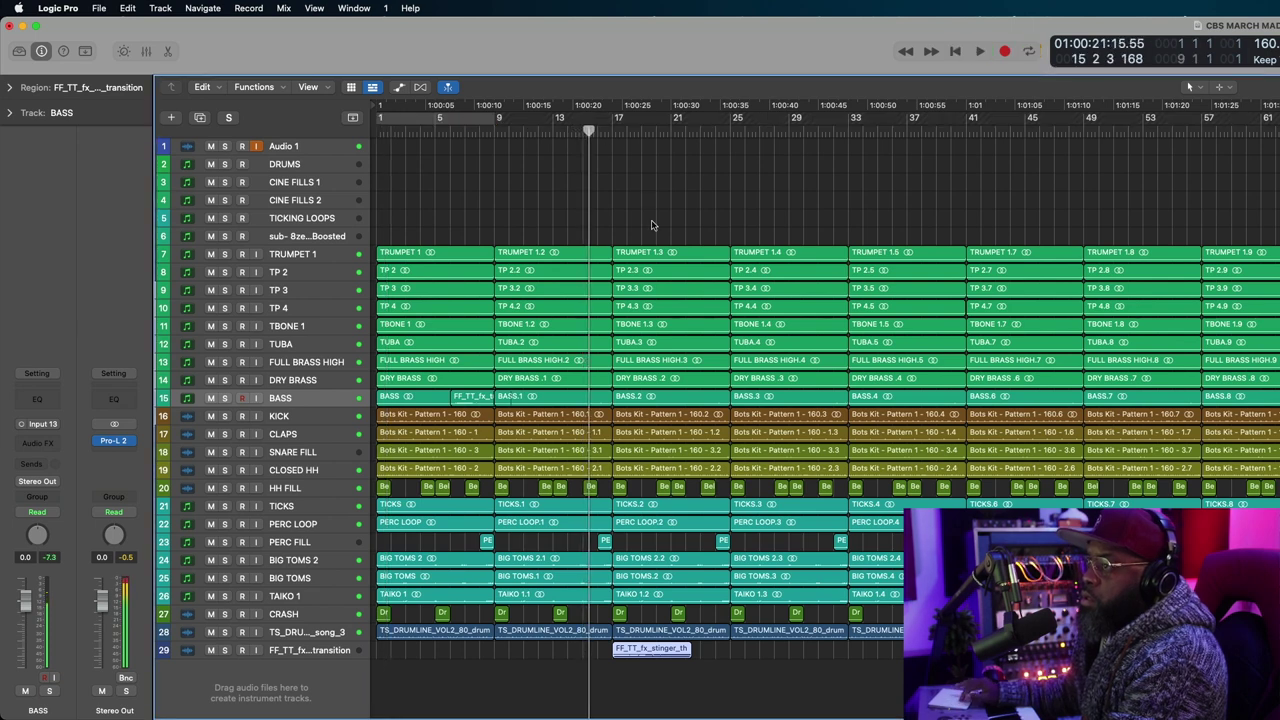
Select all music regions from bar 17 onward, excluding the stinger, and shift them to start at bar 20.
drag(652, 225, 1180, 618)
drag(1190, 242, 618, 636)
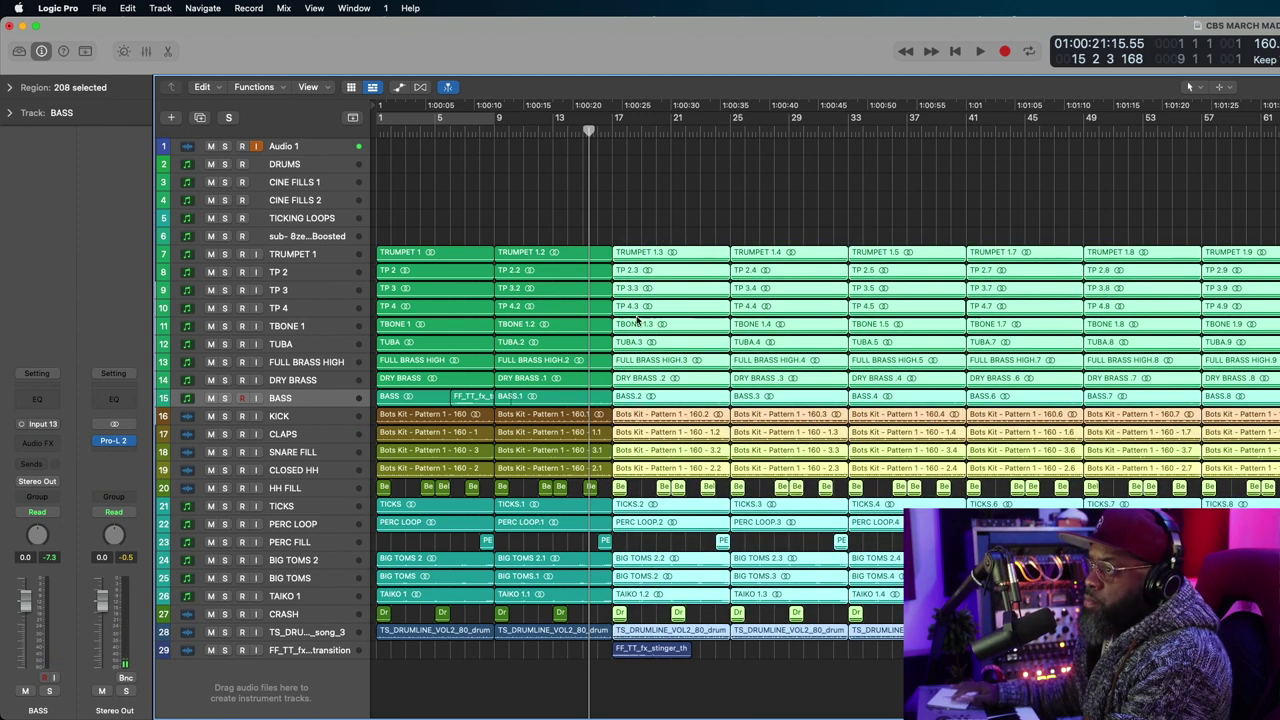
drag(702, 255, 688, 257)
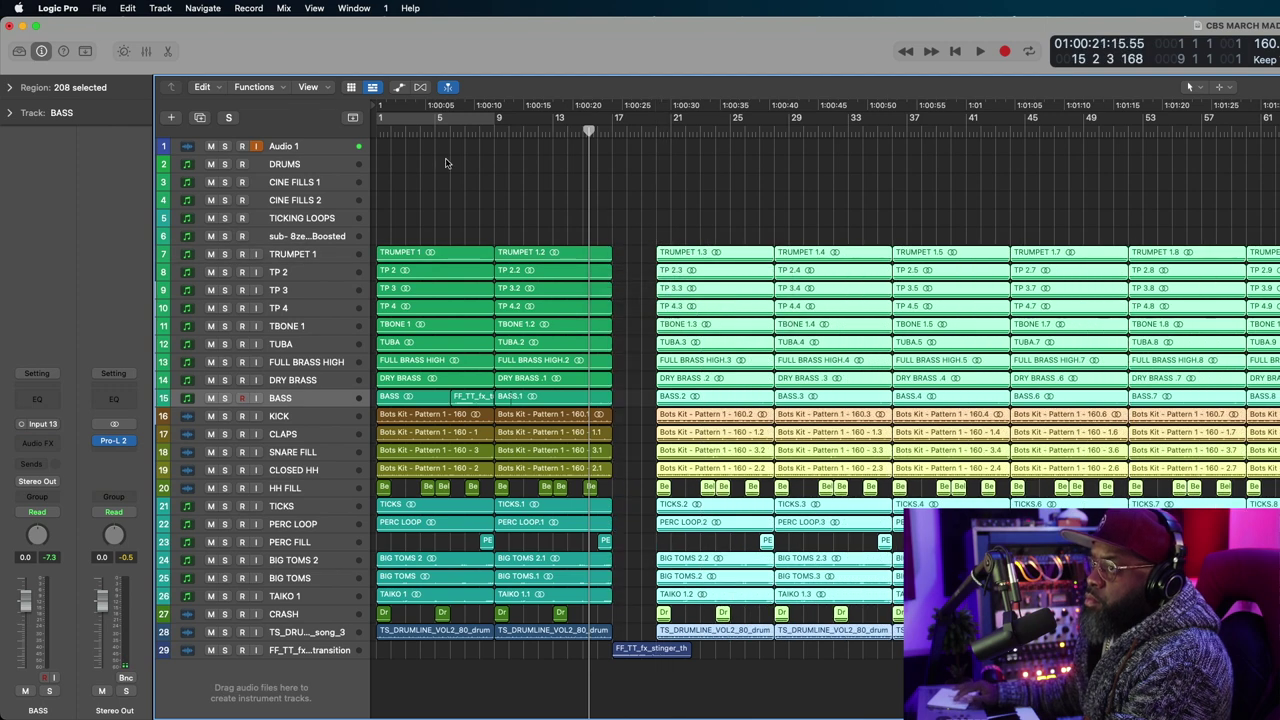
Play the break, trim the stinger region to end at bar 19, and move the following music regions to start there.
key(space)
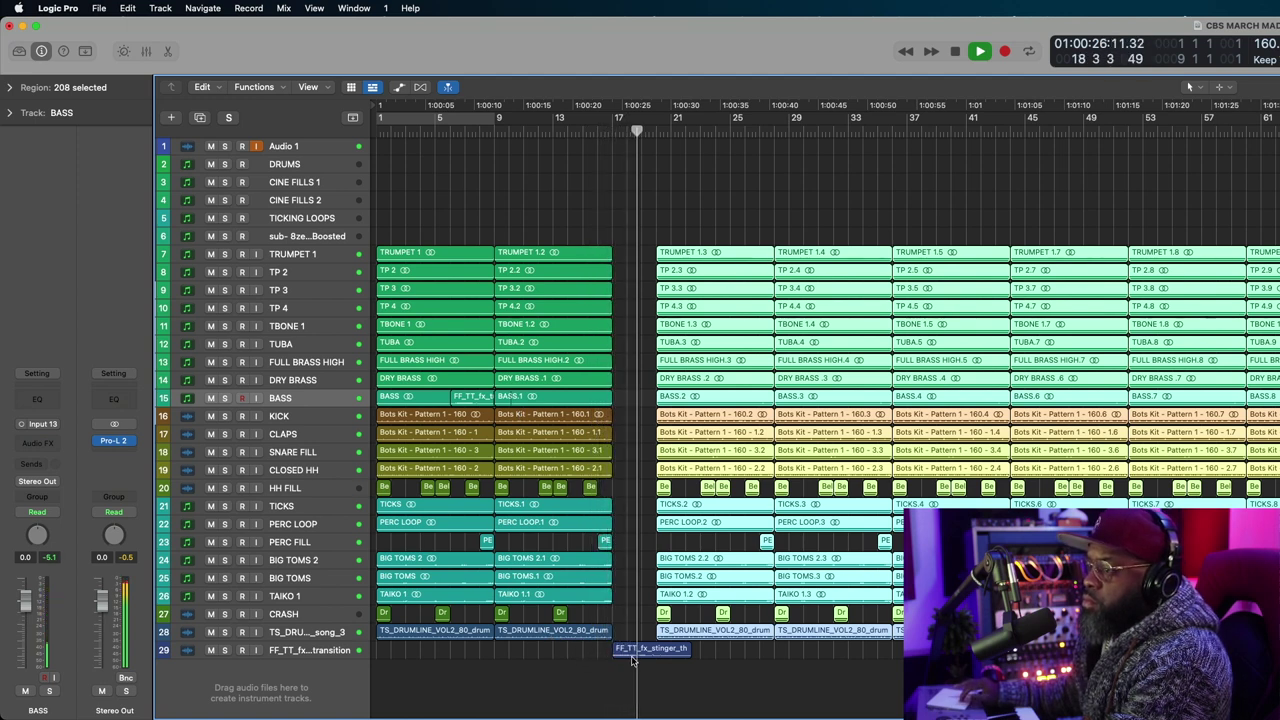
key(space)
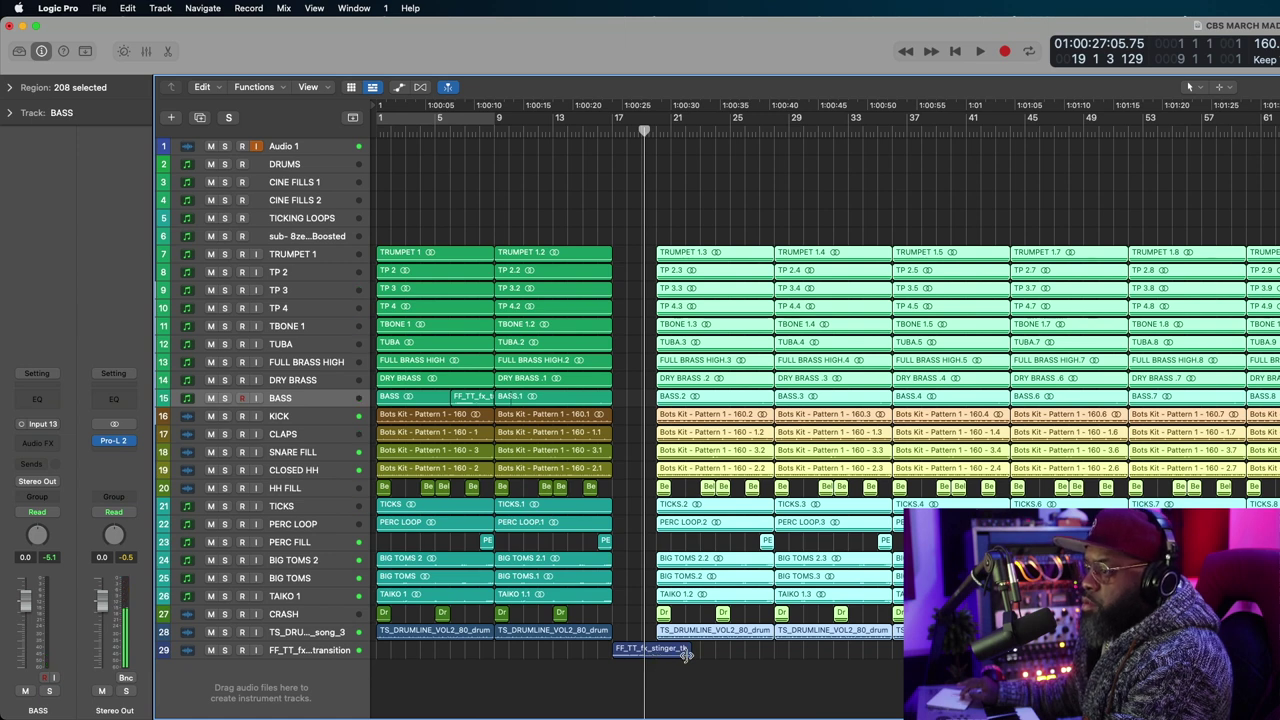
click(688, 654)
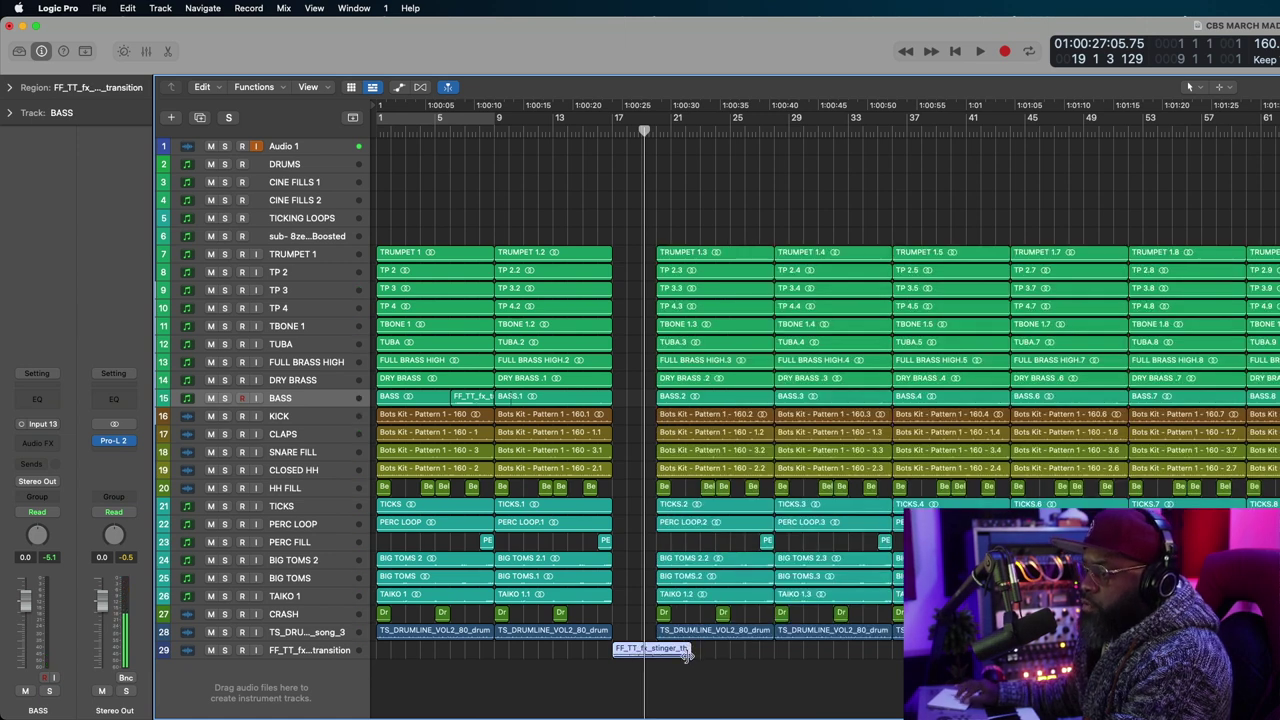
drag(688, 654, 640, 662)
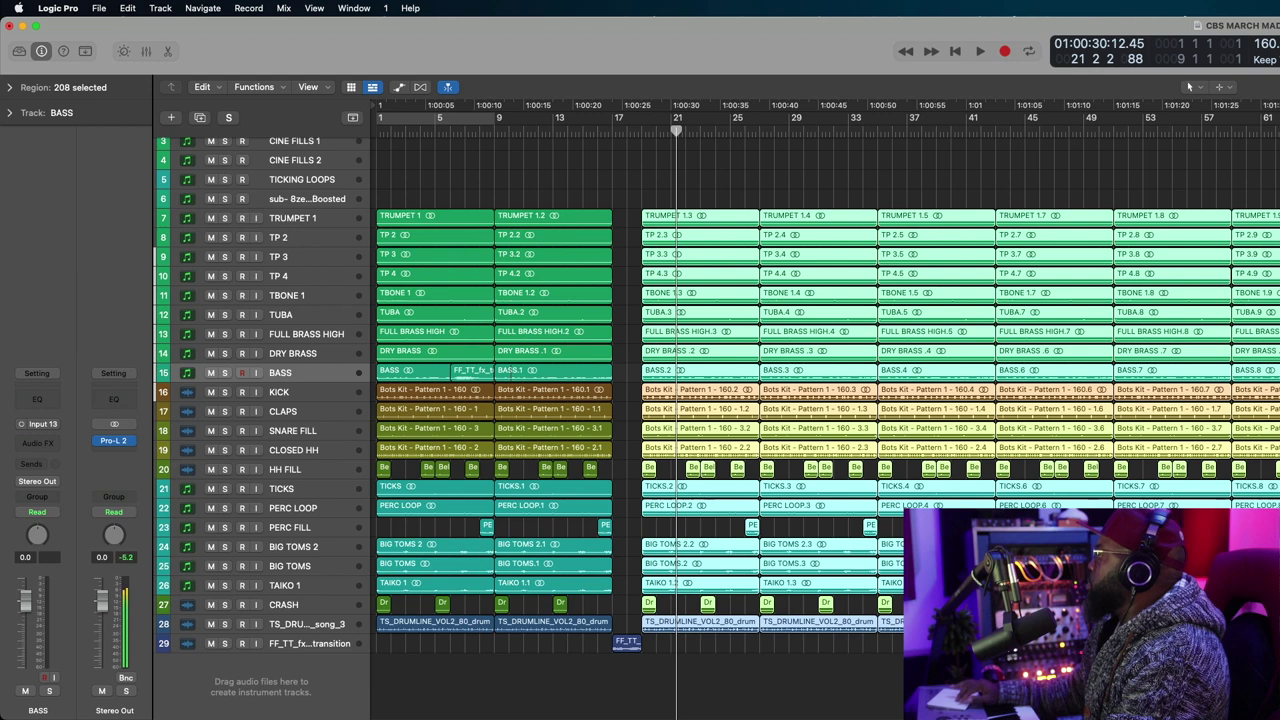
Add the FF_TT_fx transition whoosh hit heavy delays sample on a new track at bar 18, and play the transition.
drag(930, 470, 930, 630)
drag(1009, 673, 627, 686)
key(super+Down)
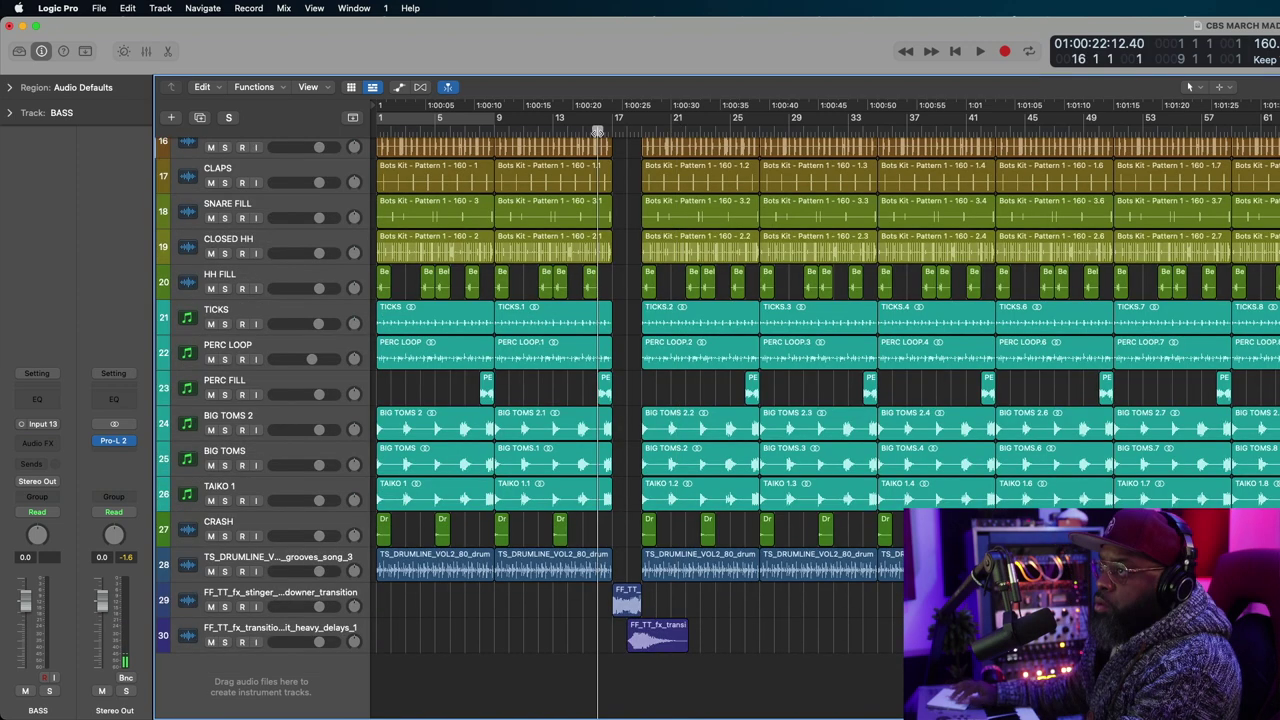
key(space)
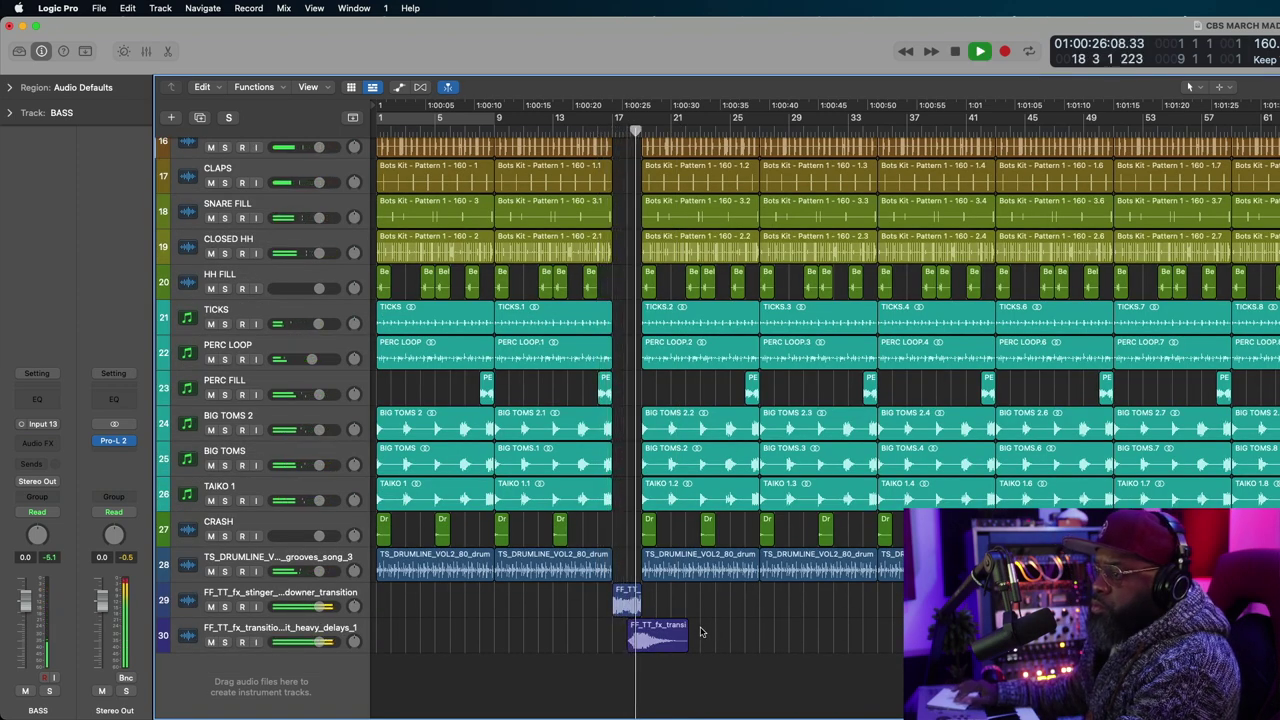
scroll(679, 630, up, 5)
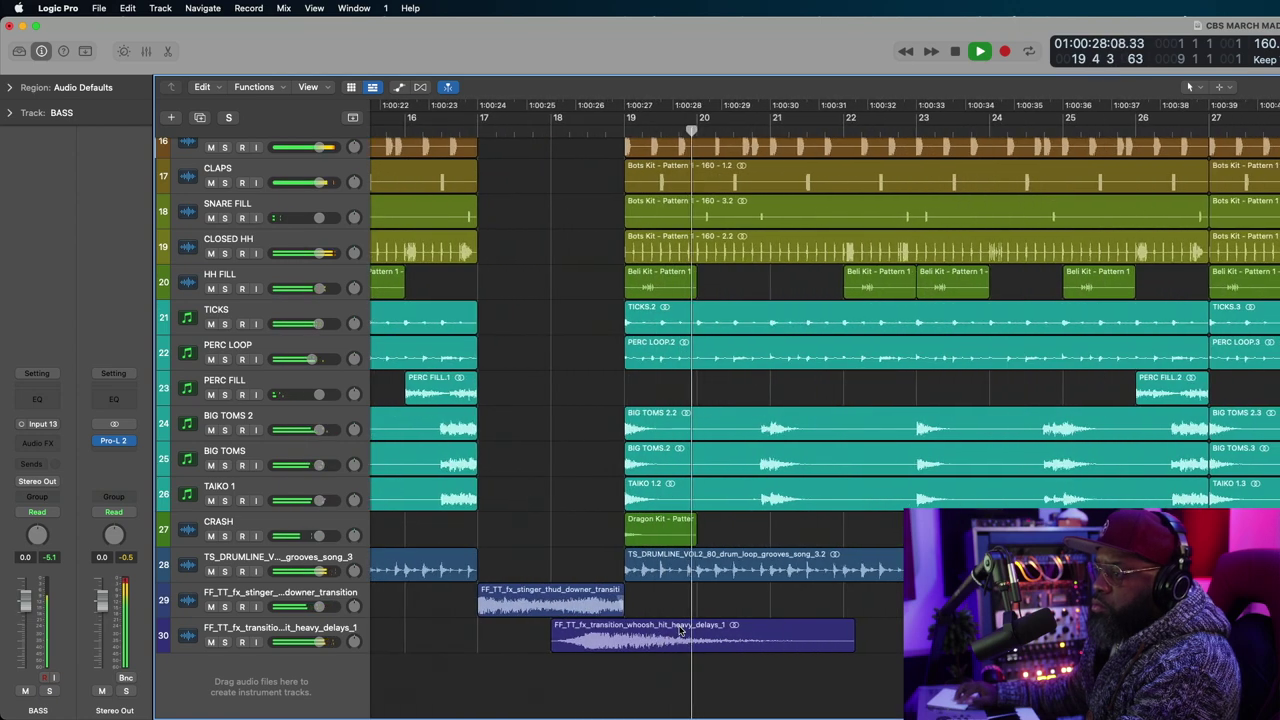
key(space)
key(space)
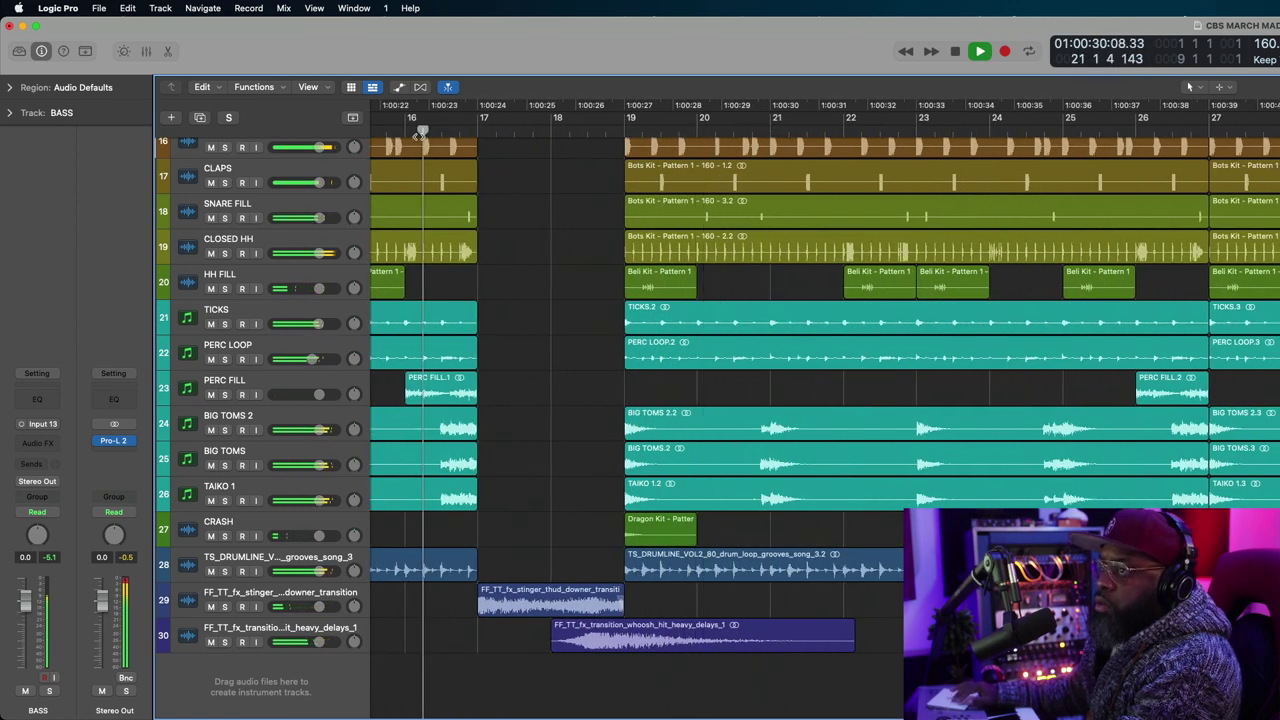
Move the whoosh region half a bar later to start at 18 3, and play the transition again.
key(space)
click(645, 628)
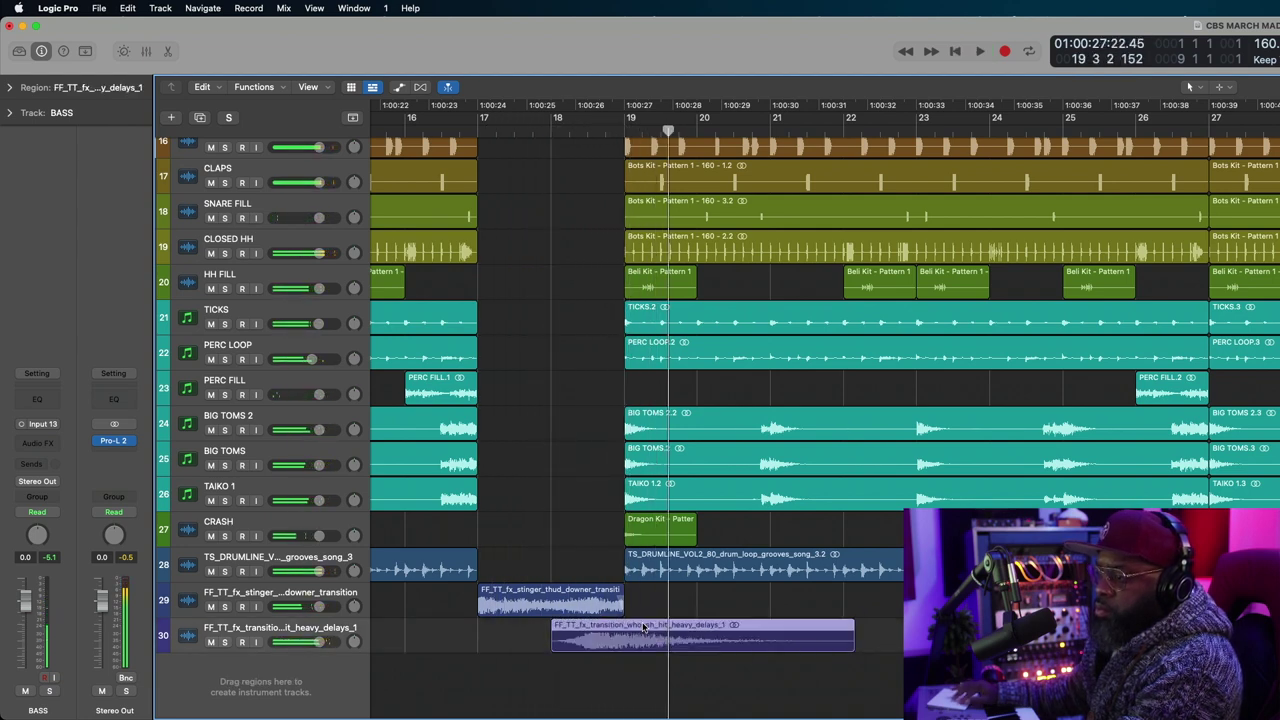
drag(645, 628, 674, 625)
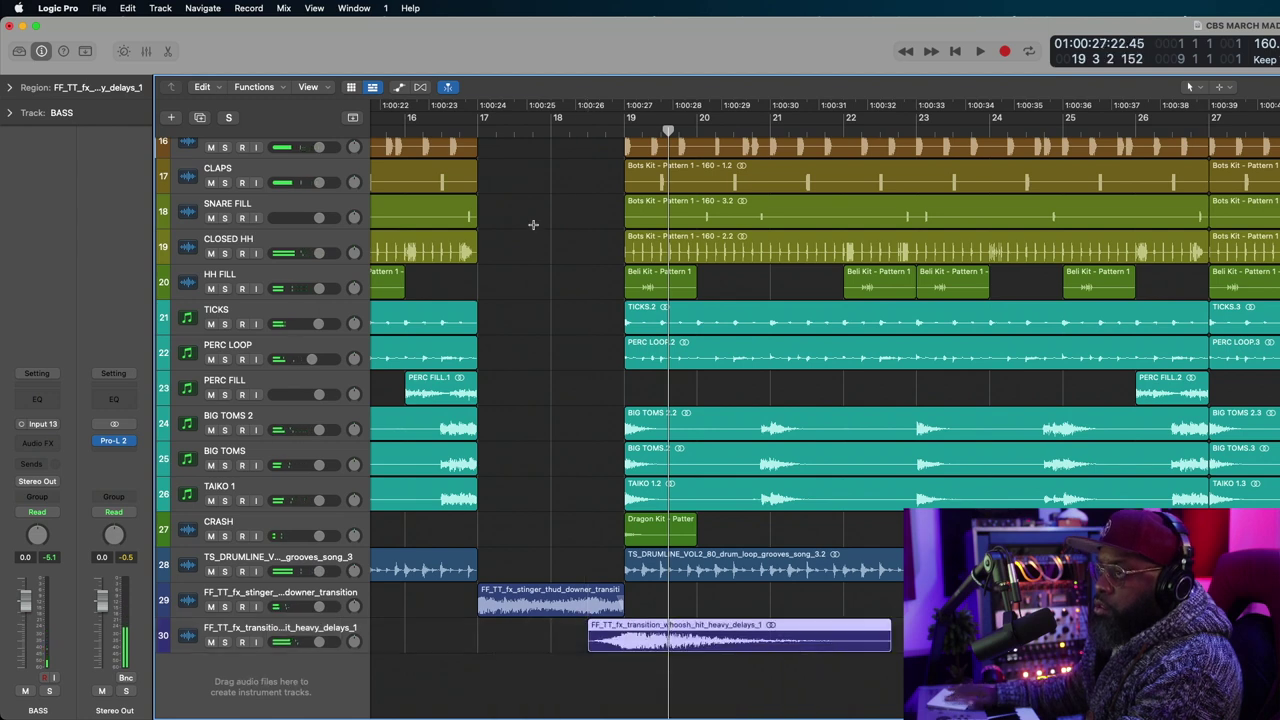
double_click(541, 134)
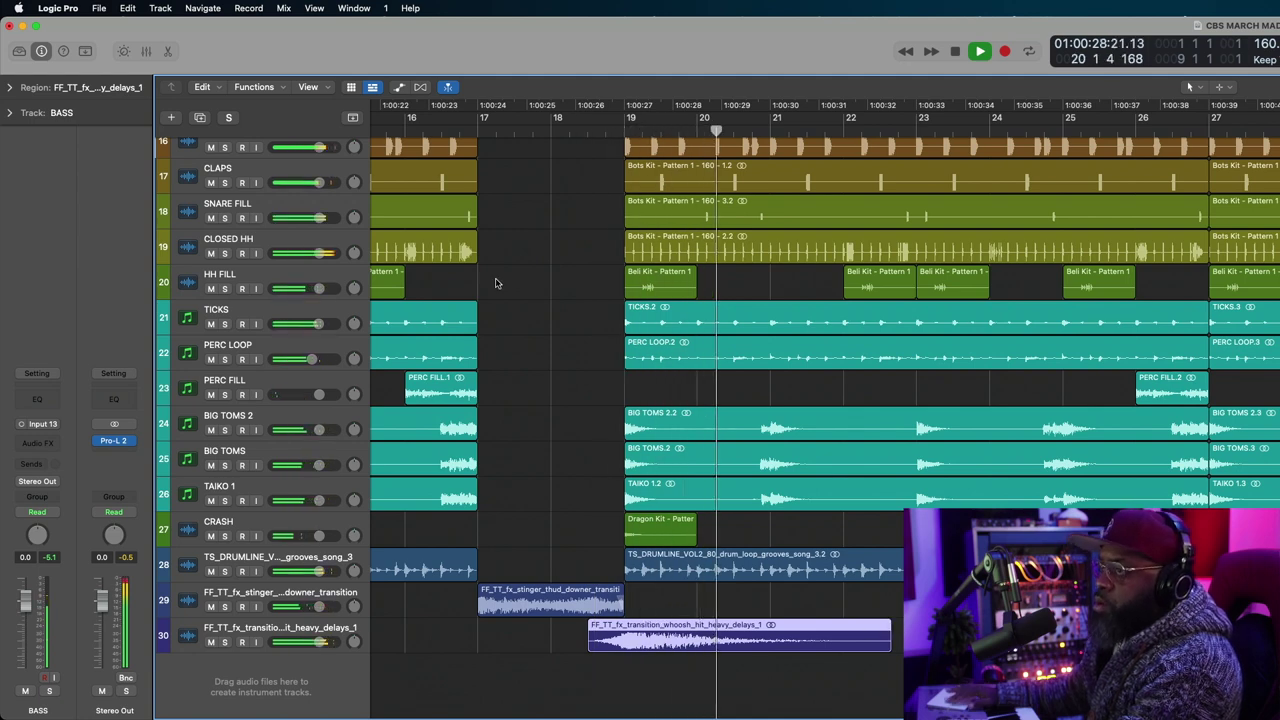
key(space)
key(space)
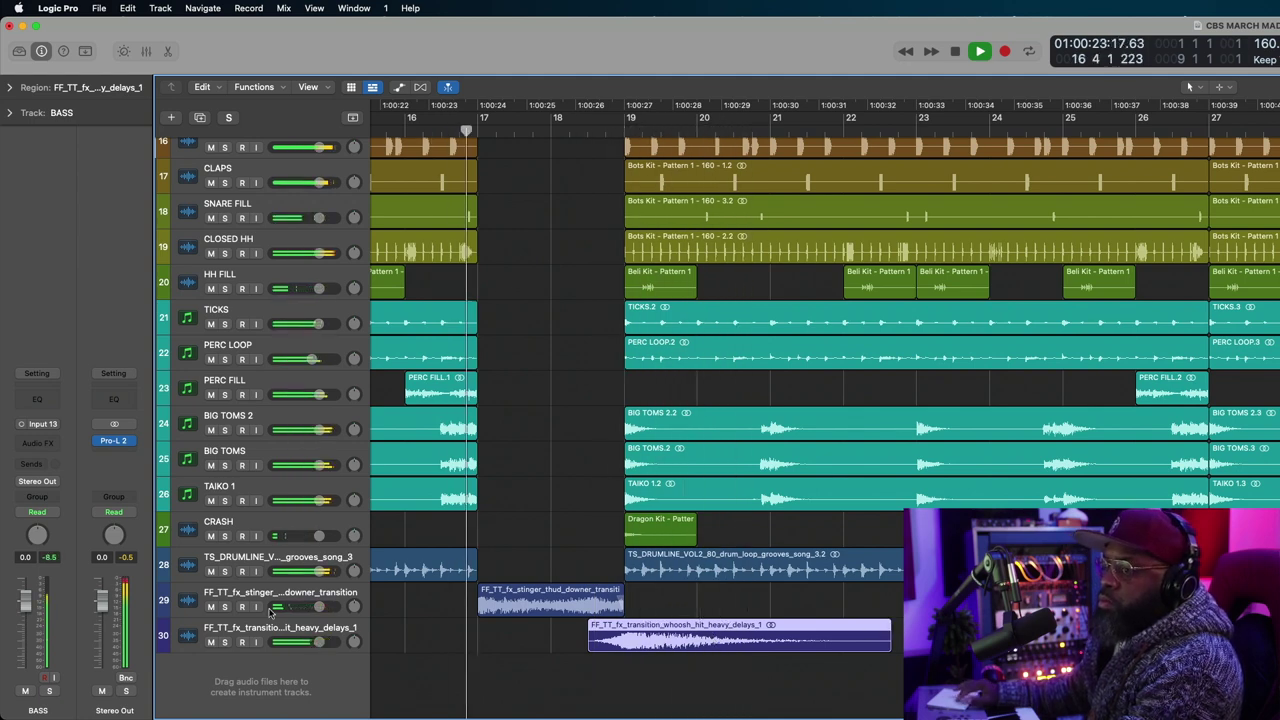
Listen to the whoosh track in solo, and replay the transition in the full mix.
click(225, 642)
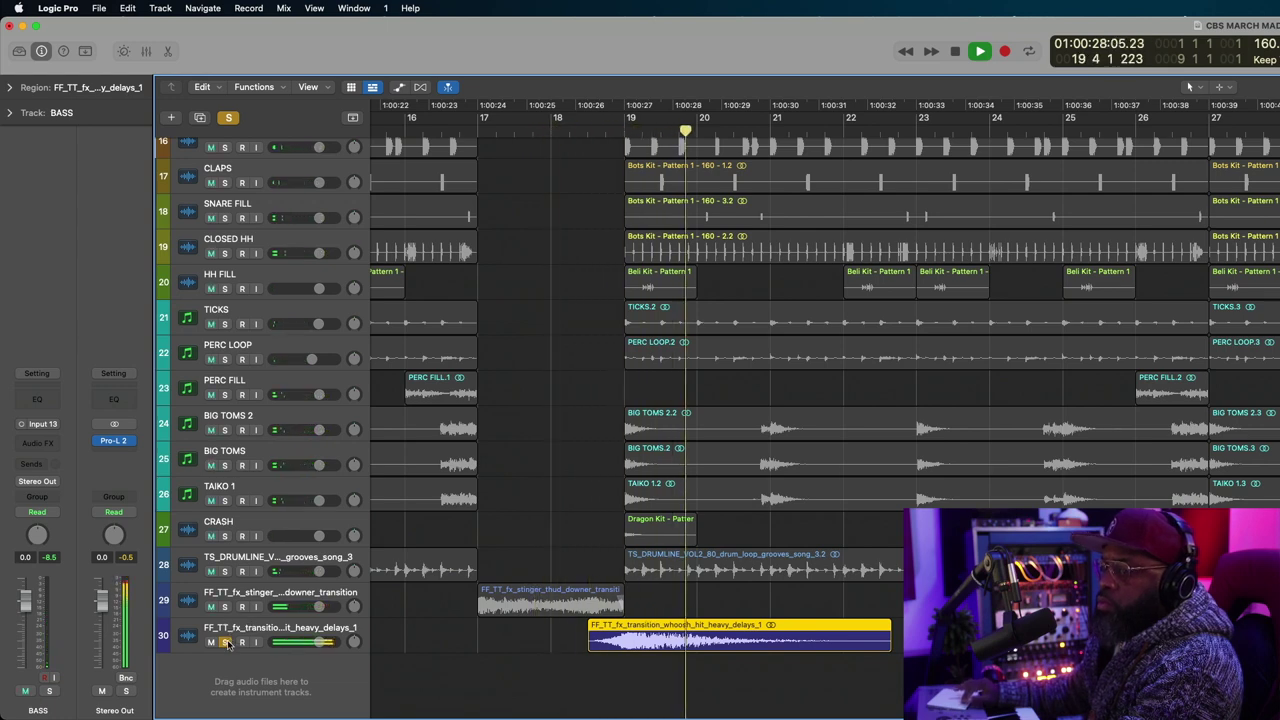
click(226, 643)
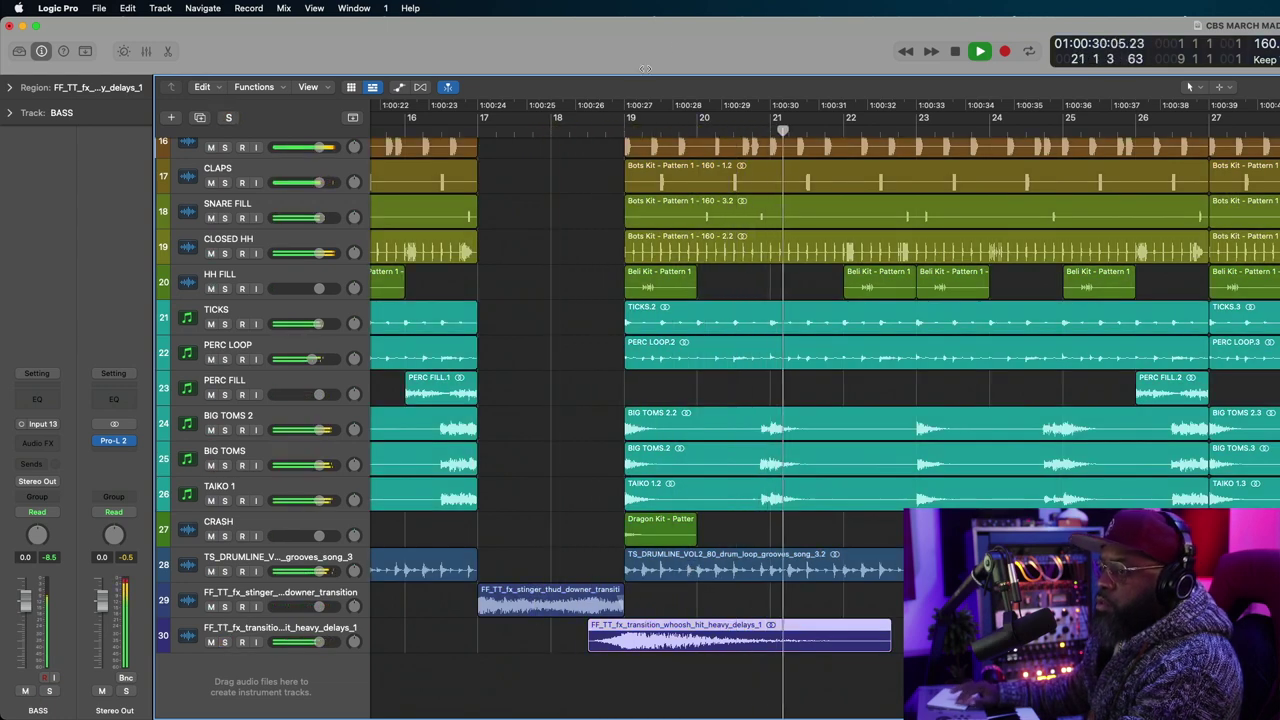
click(555, 127)
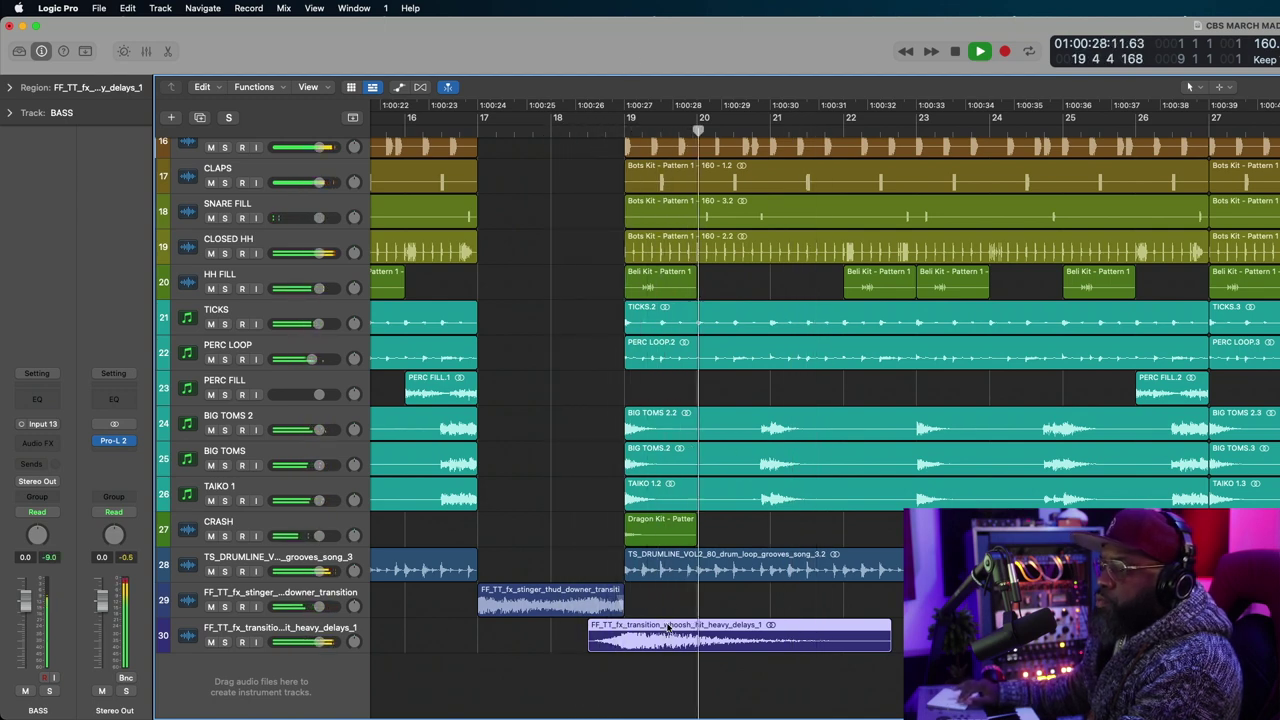
key(comma)
key(comma)
key(comma)
key(comma)
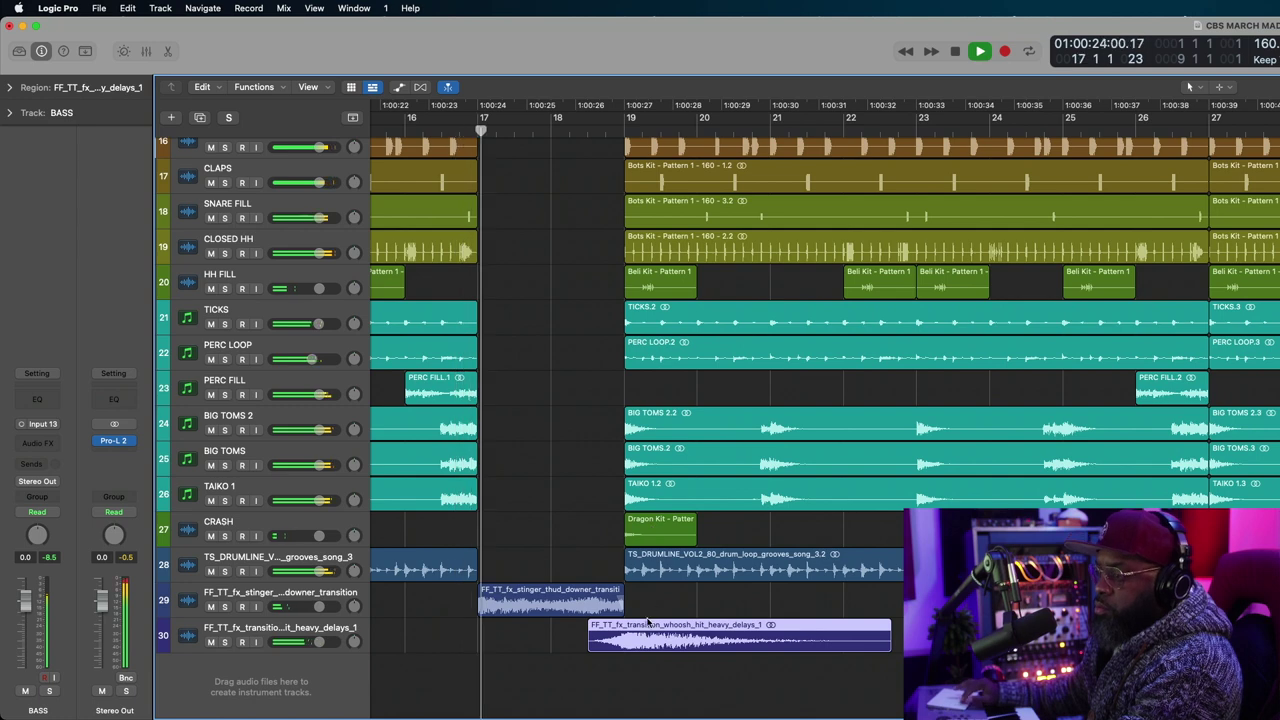
Nudge the whoosh region slightly earlier than 18 3, and play the break through into the music.
scroll(648, 622, up, 10)
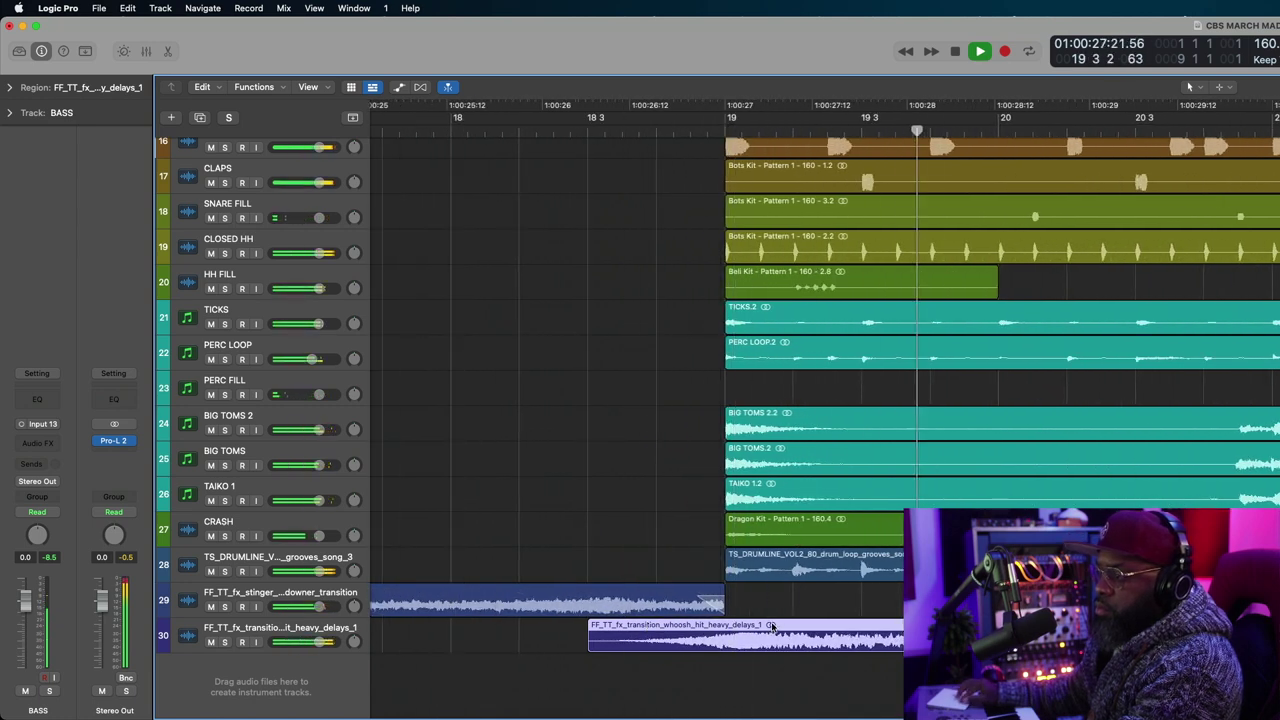
drag(771, 626, 763, 626)
click(444, 130)
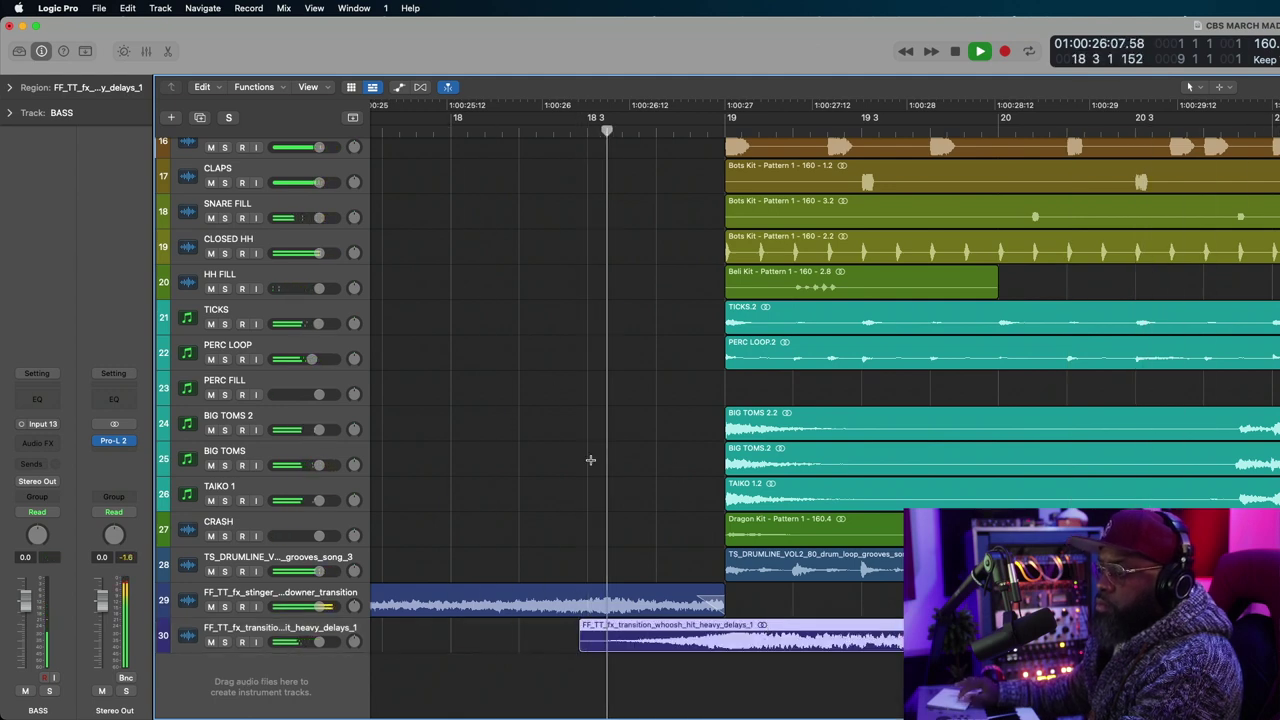
key(z)
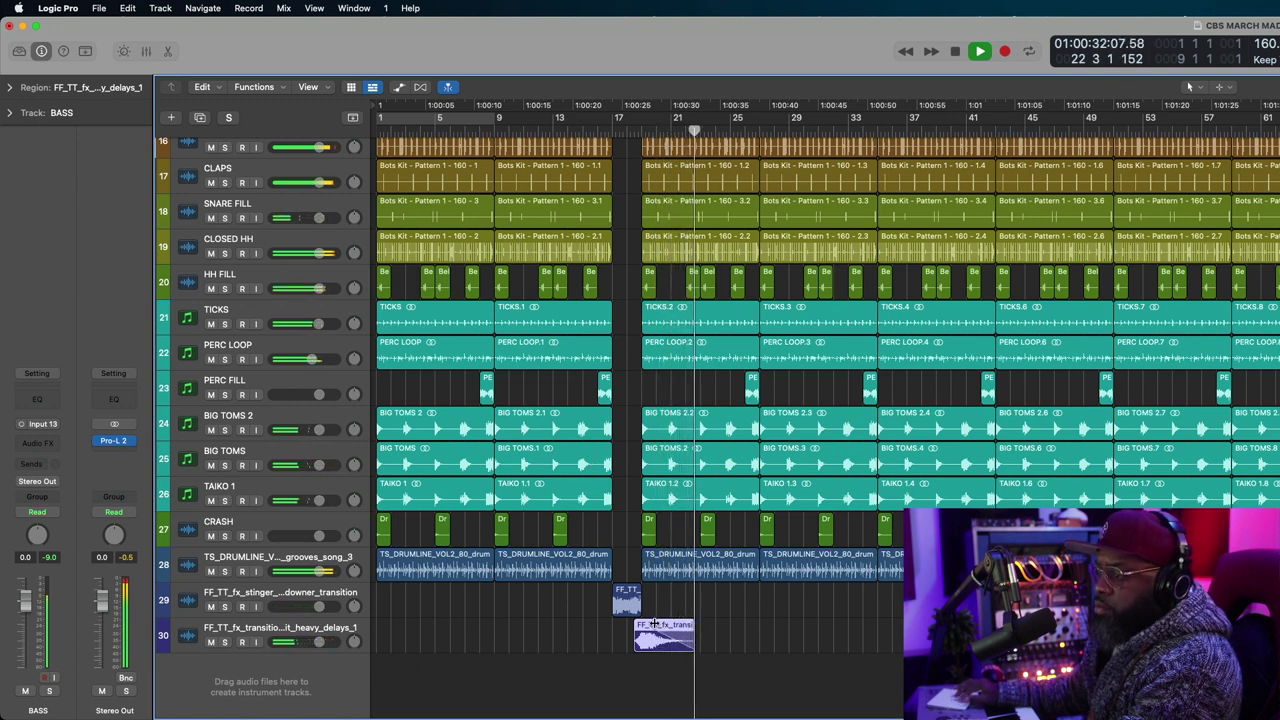
key(space)
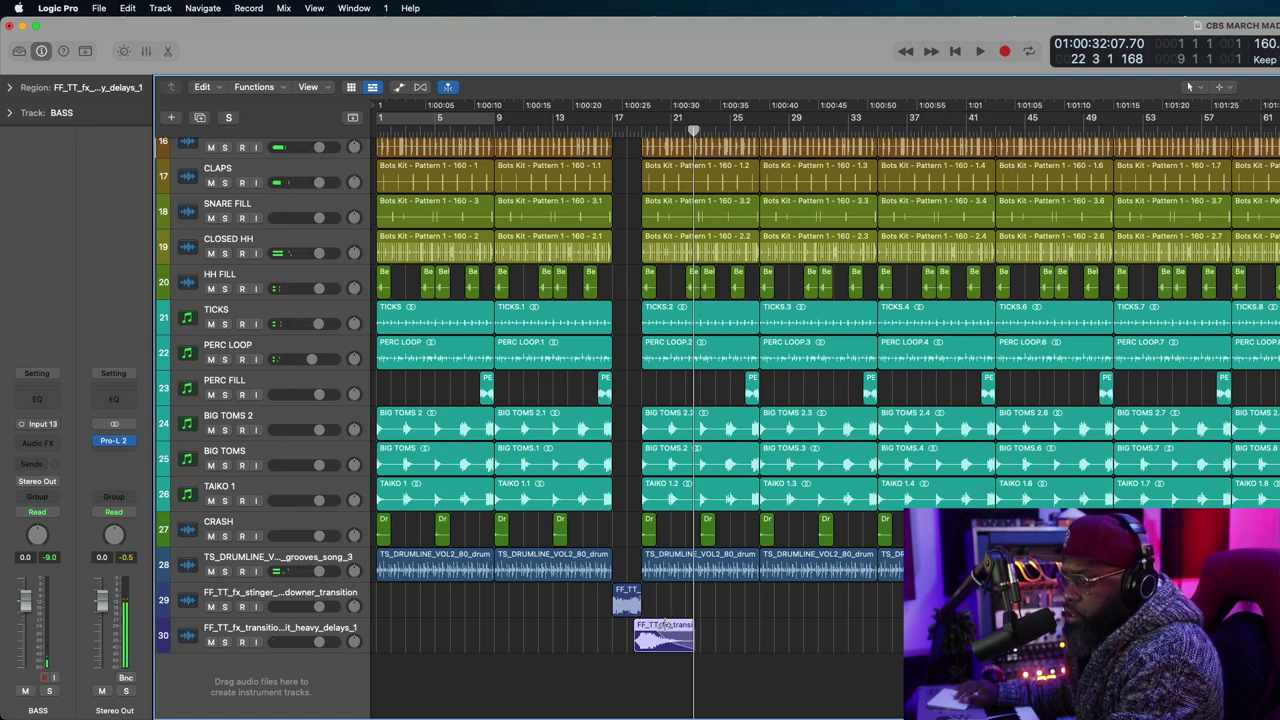
Add a Channel EQ to the whoosh track with a 24 dB/Oct low cut at 50.5 Hz.
click(322, 630)
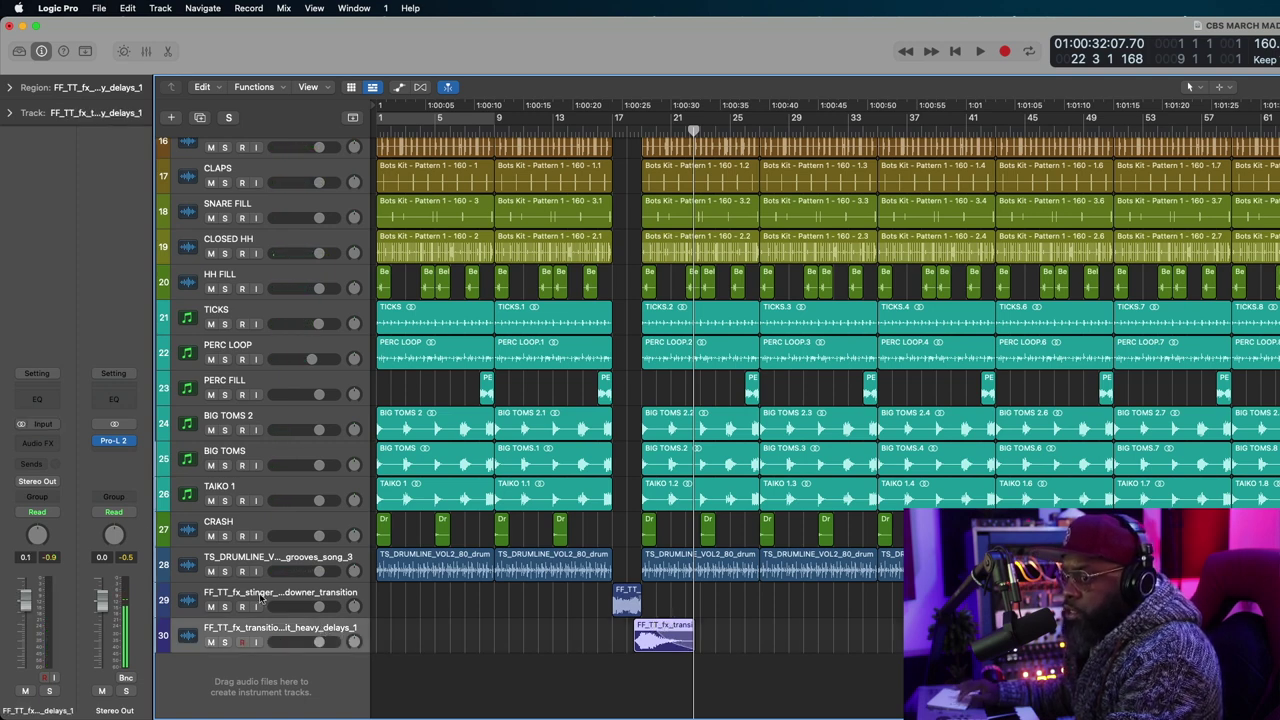
click(46, 395)
drag(1150, 200, 875, 146)
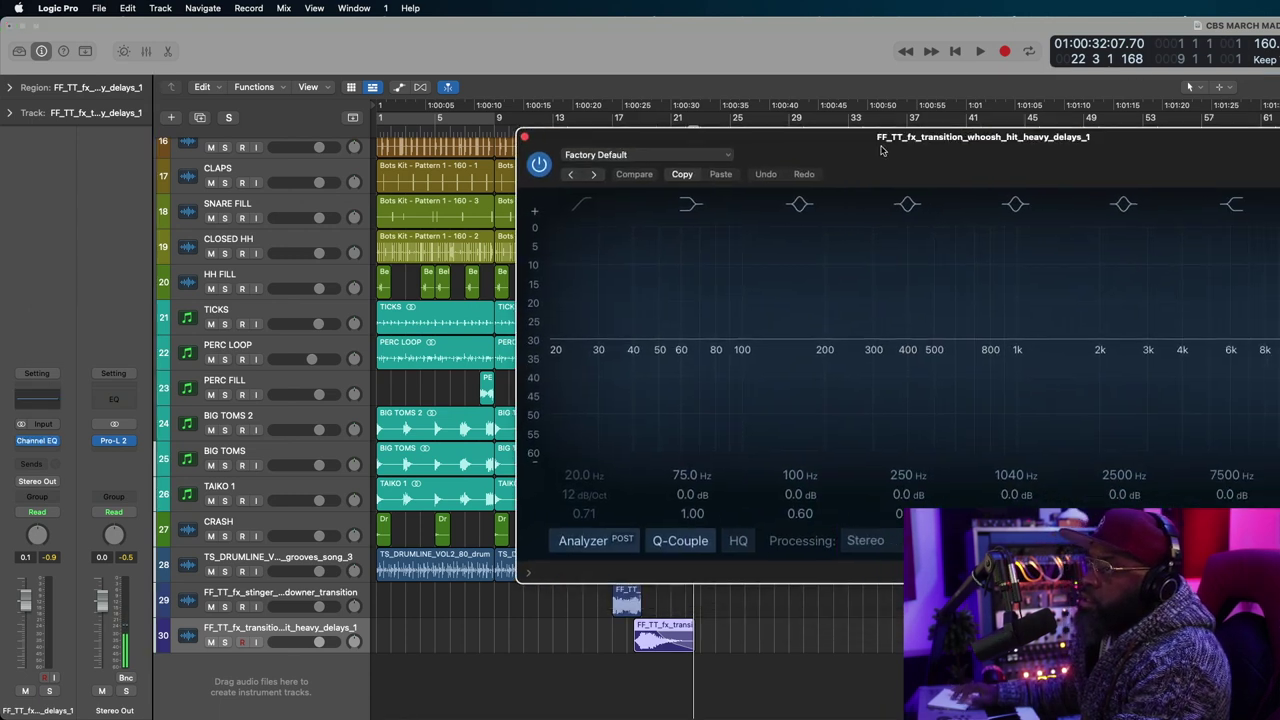
click(573, 210)
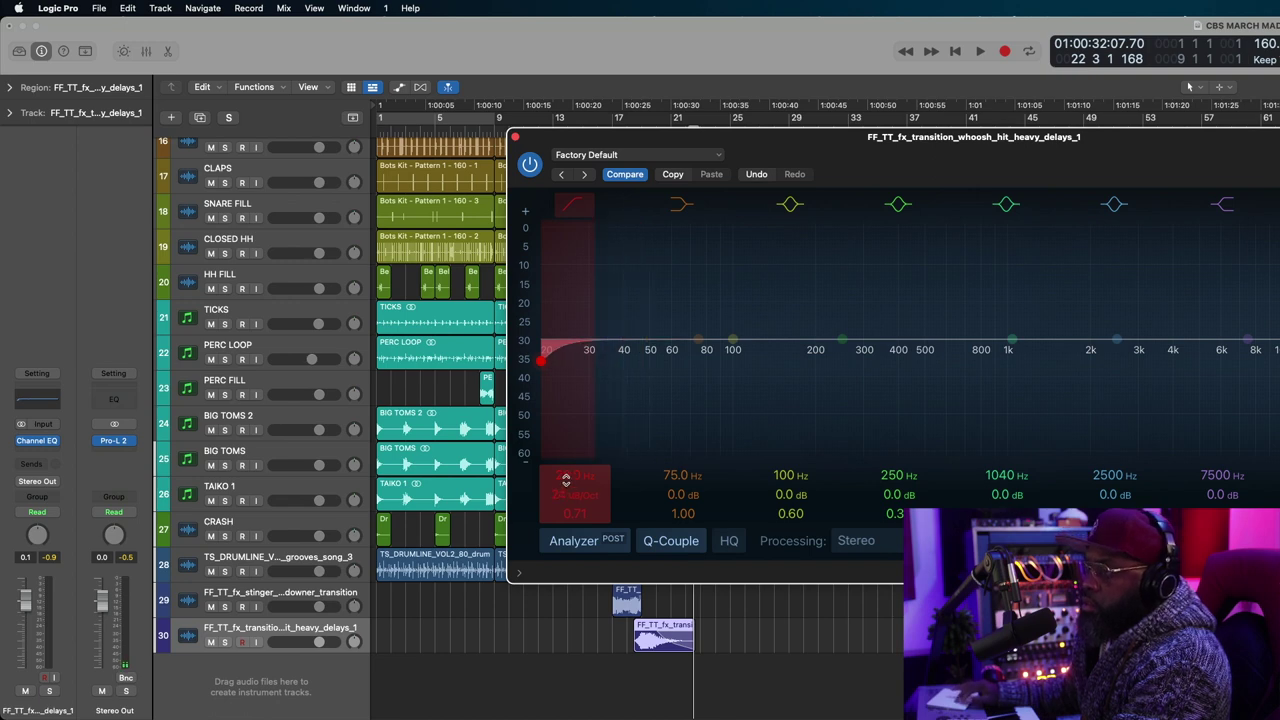
drag(555, 360, 651, 348)
Play the transition from before bar 17 to check the whoosh's equalization, close the EQ, and stop playback.
key(space)
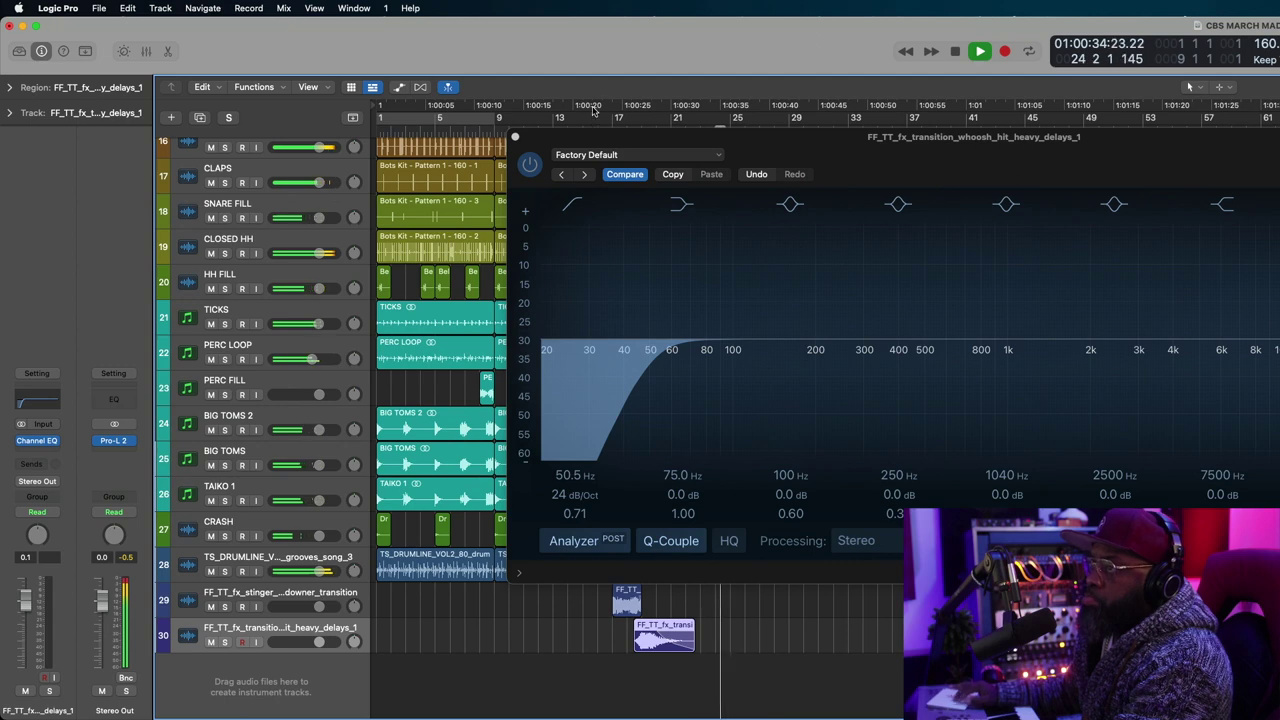
click(593, 104)
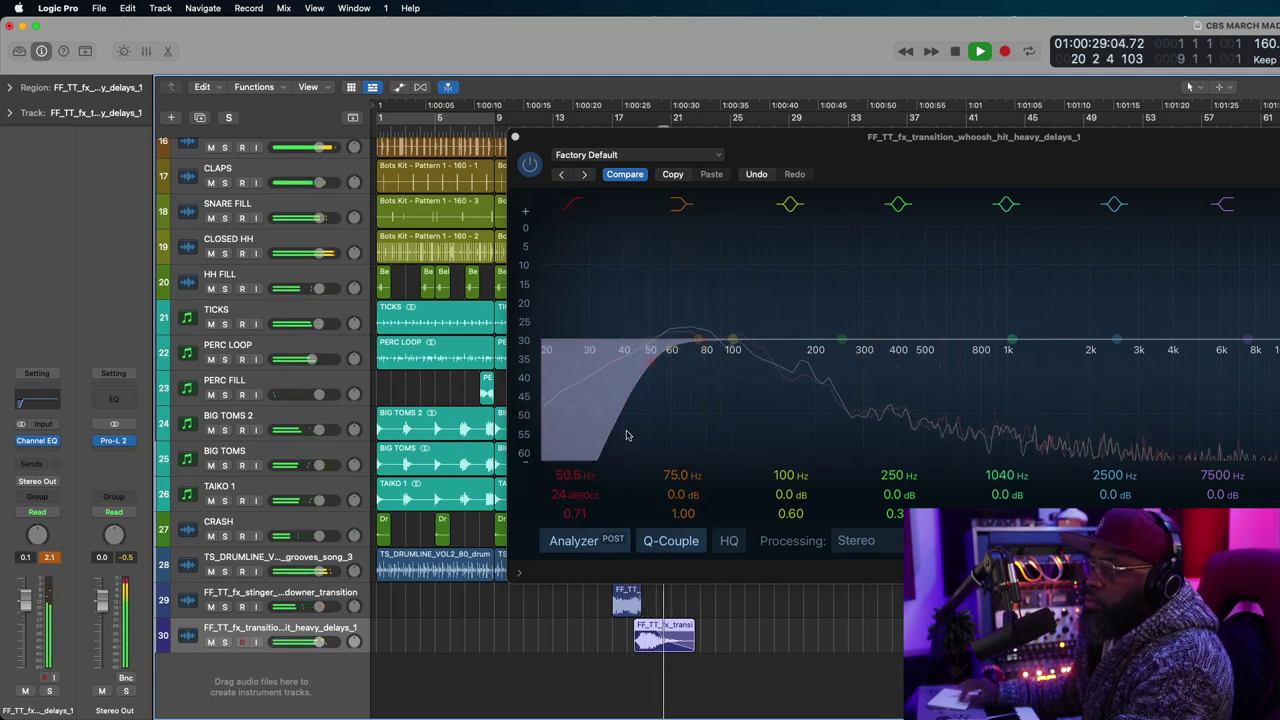
click(515, 136)
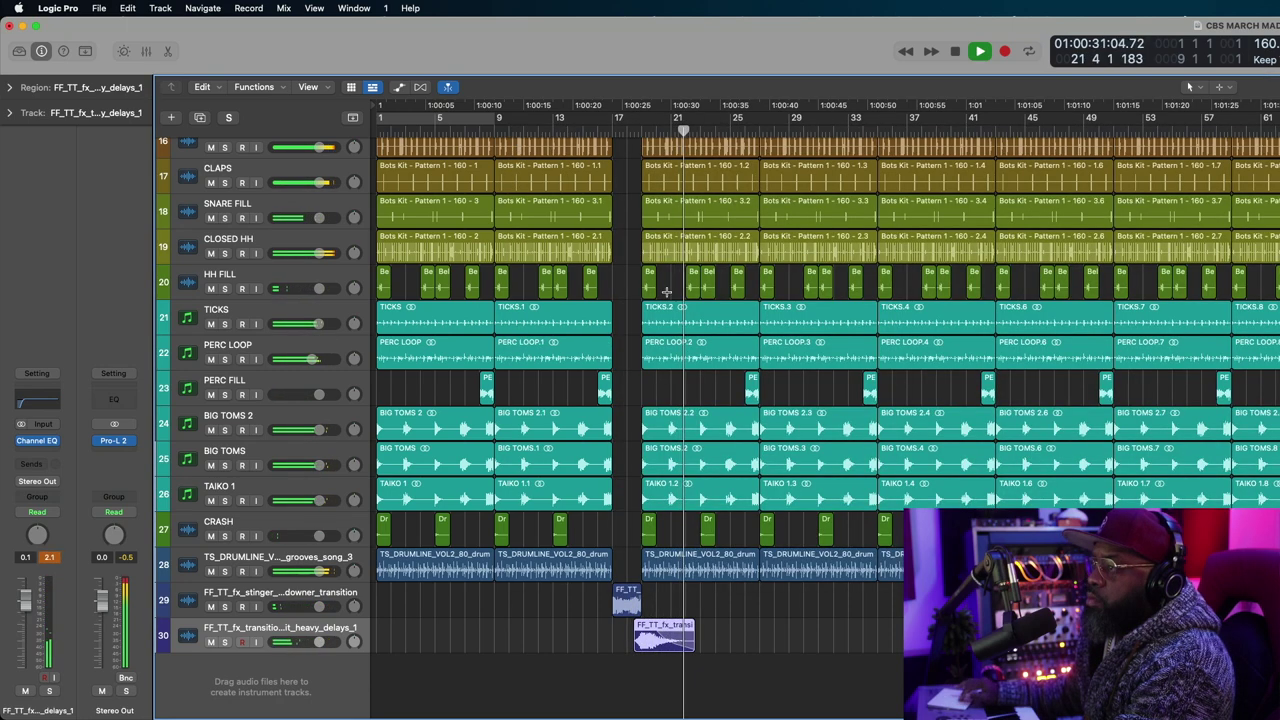
scroll(667, 293, up, 1)
scroll(666, 292, up, 2)
key(space)
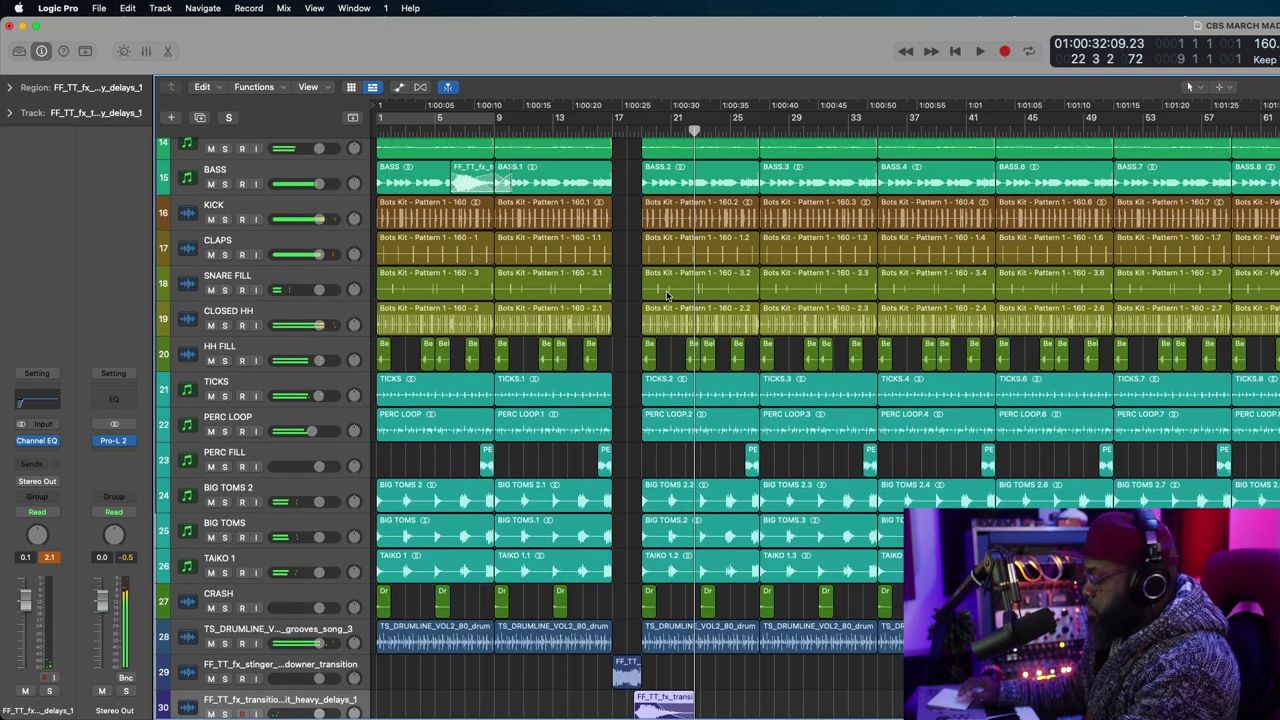
scroll(634, 263, right, 1)
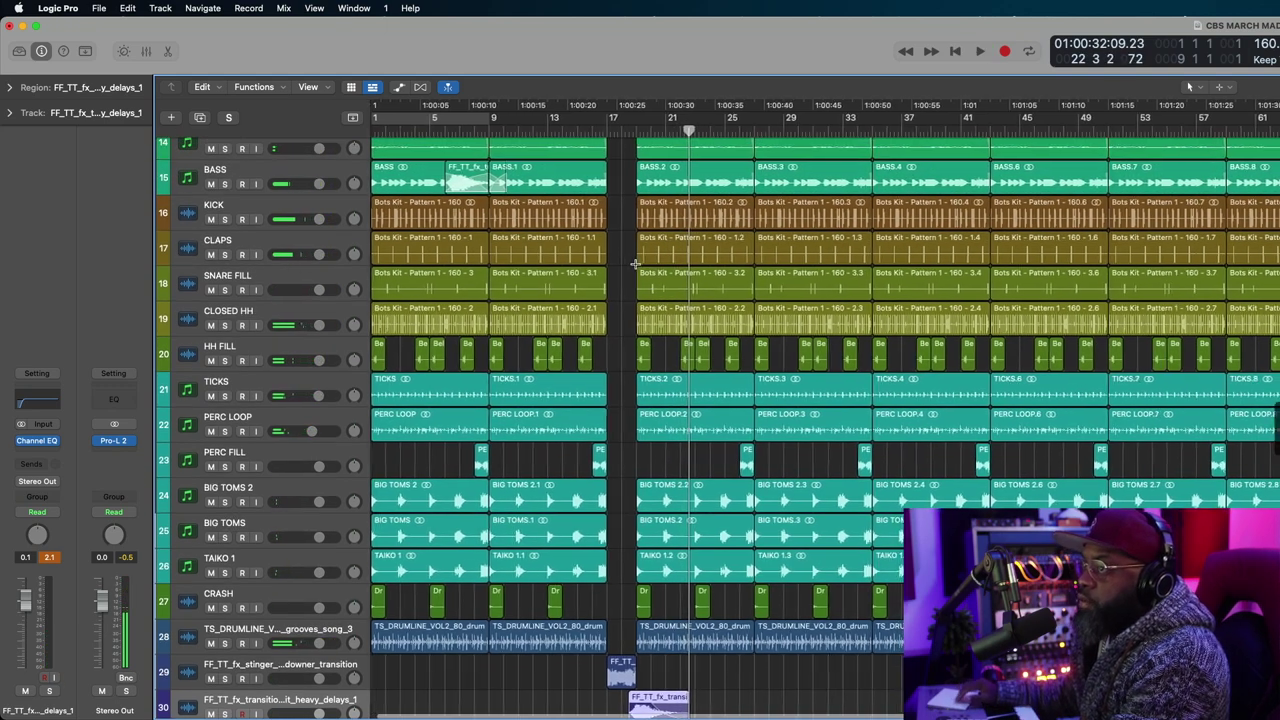
Delete the brass regions between bars 19 and 35, from TRUMPET 1 through DRY BRASS, and replay the passage after the break.
key(z)
key(space)
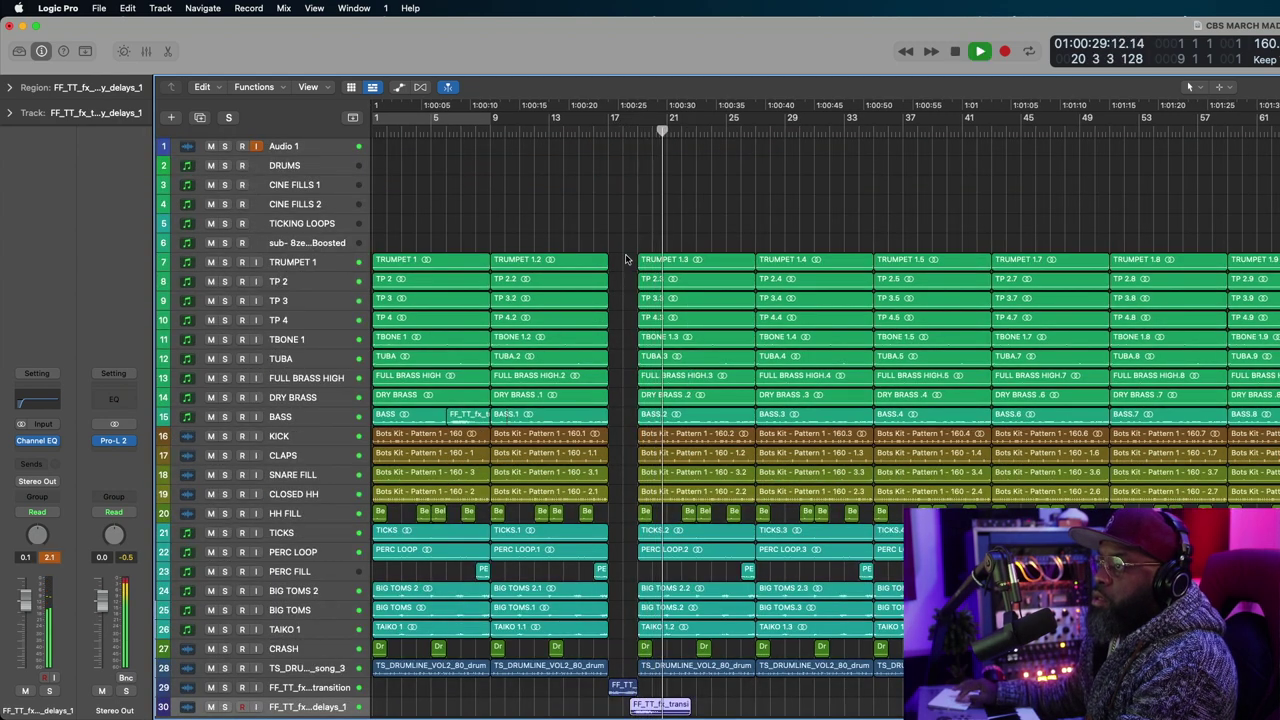
click(701, 261)
drag(701, 261, 780, 395)
key(Delete)
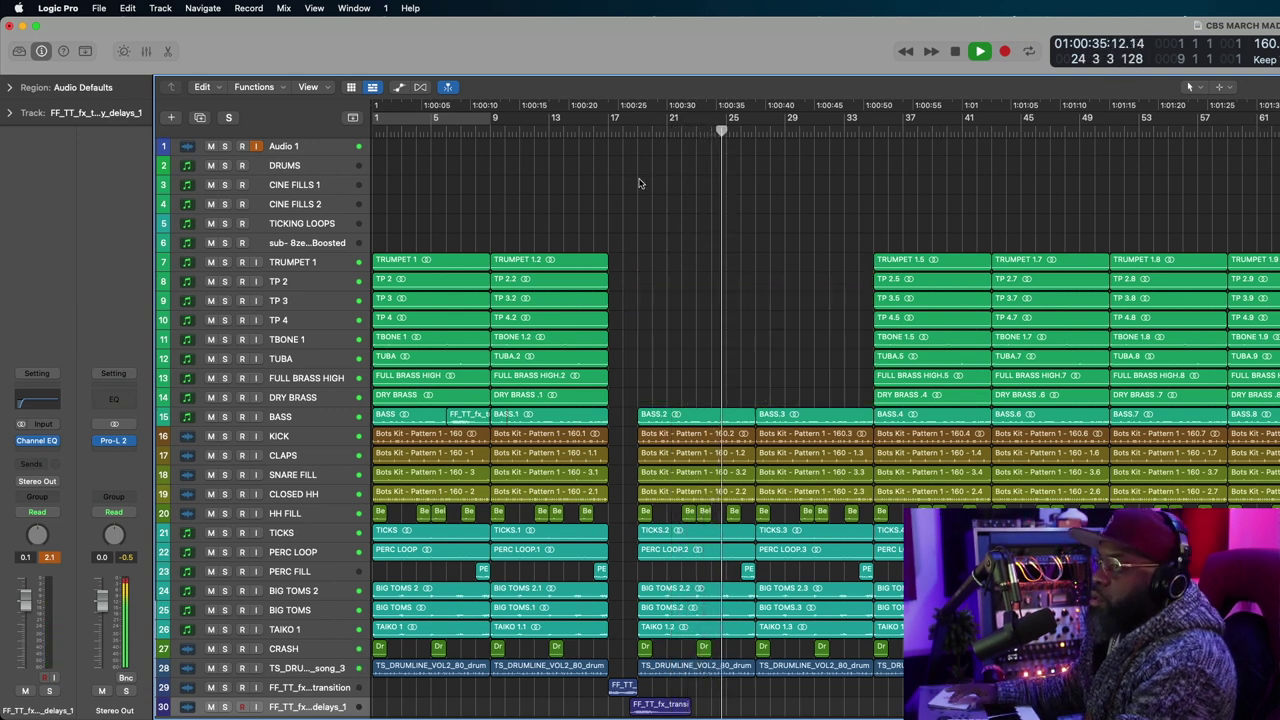
click(593, 132)
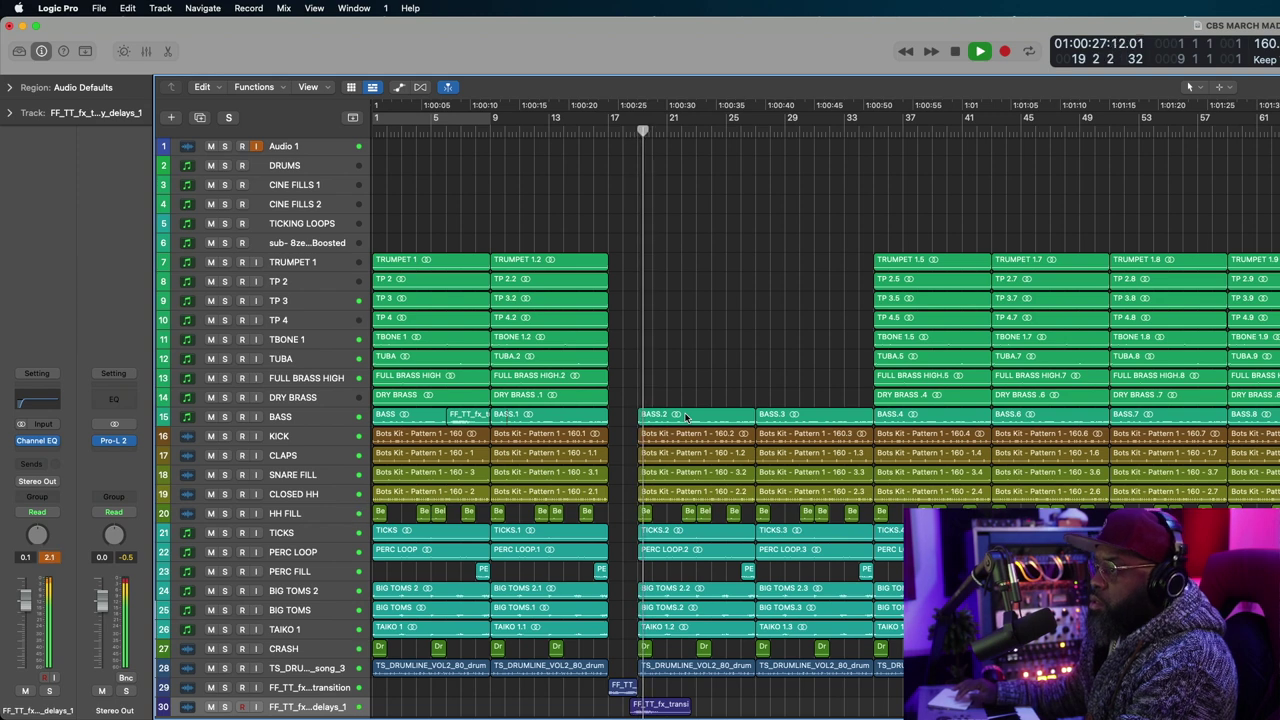
Delete the drumline loop region starting at bar 19 and replay the transition from around bar 18.
click(685, 667)
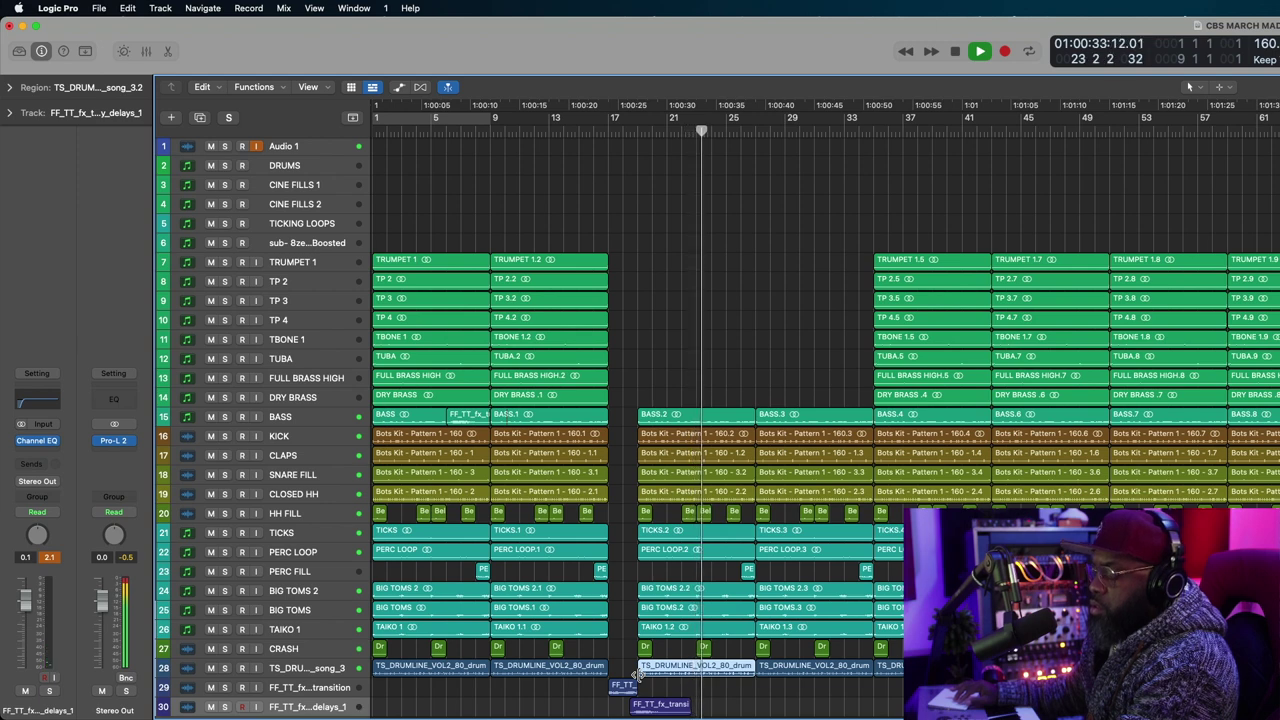
key(Delete)
key(space)
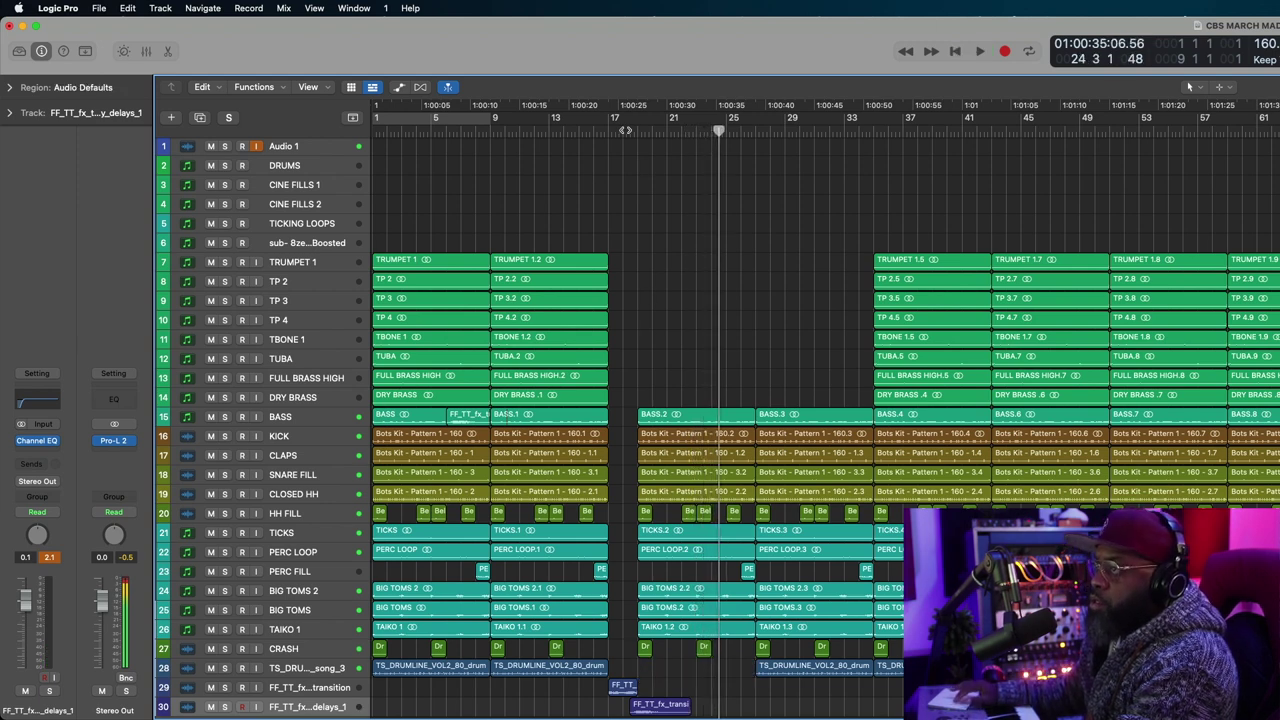
key(space)
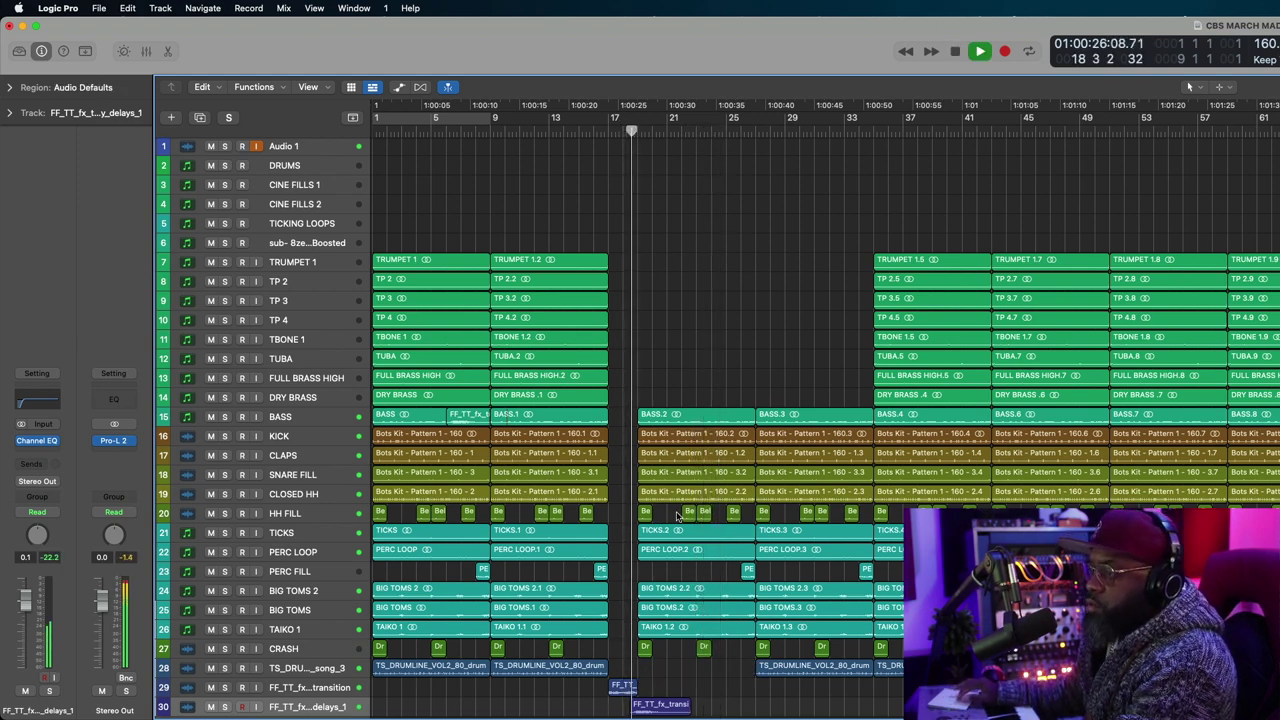
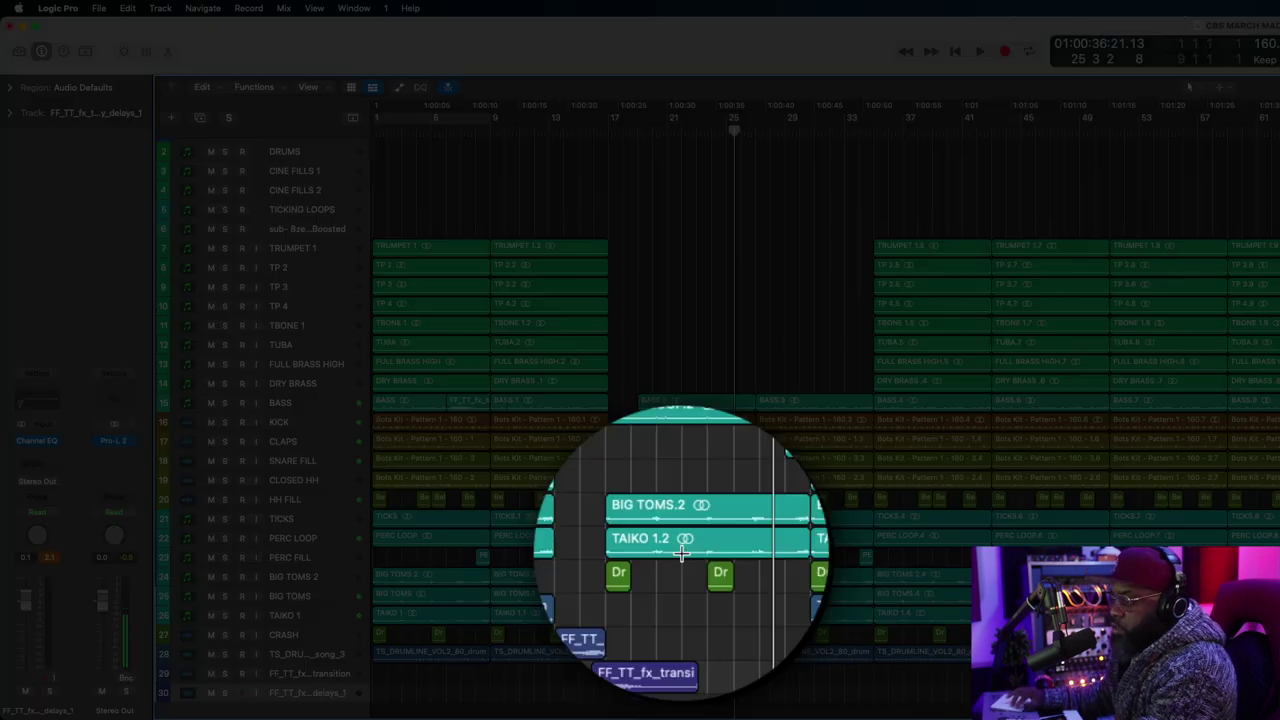
Cut the section from about bar 22 to 24 3 out of the BIG TOMS.2 and TAIKO 1.2 regions, and play the result.
drag(688, 572, 717, 553)
key(Delete)
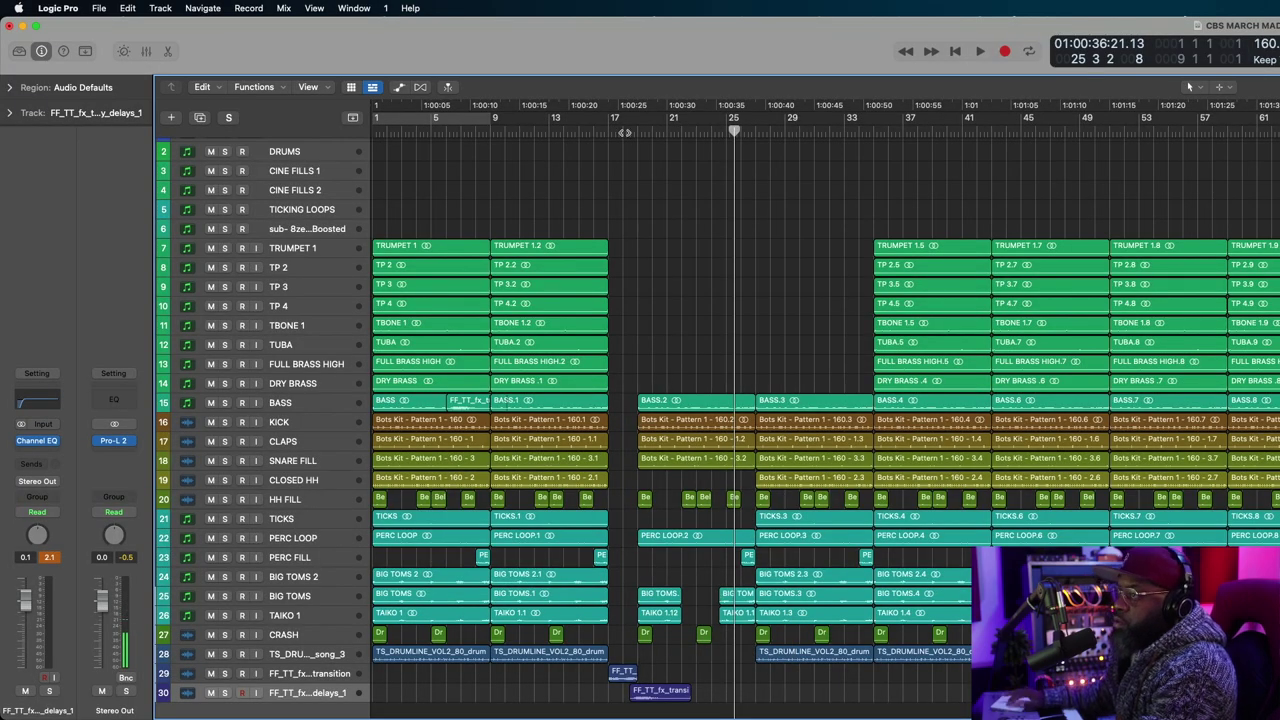
key(space)
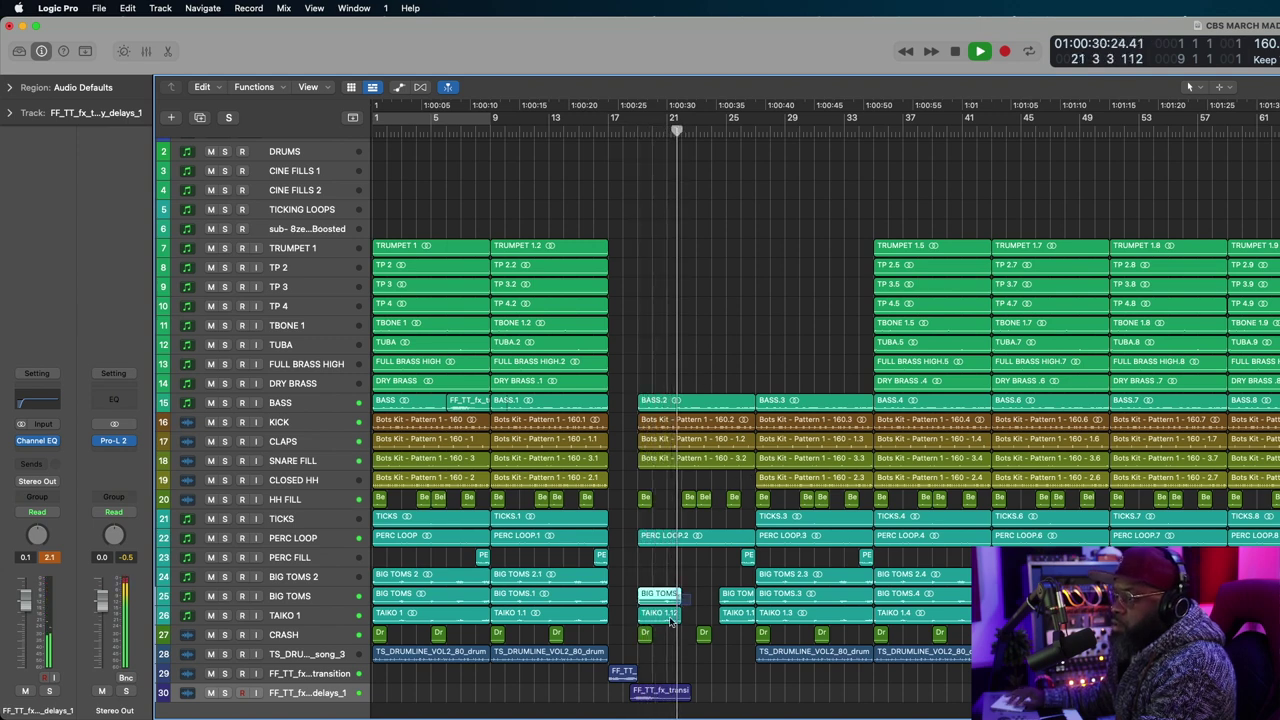
Shorten the BIG TOMS and TAIKO regions starting at bar 19 to end around 20 3, and replay them.
drag(690, 597, 660, 622)
key(space)
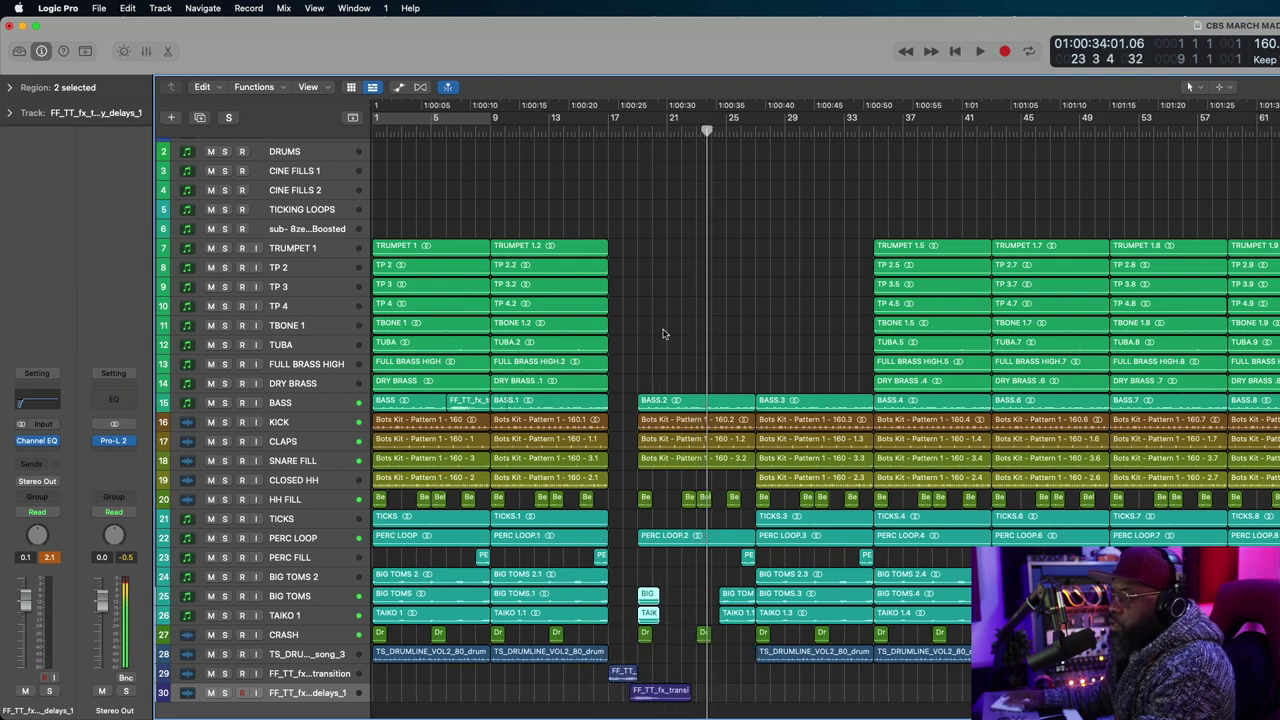
click(640, 152)
key(space)
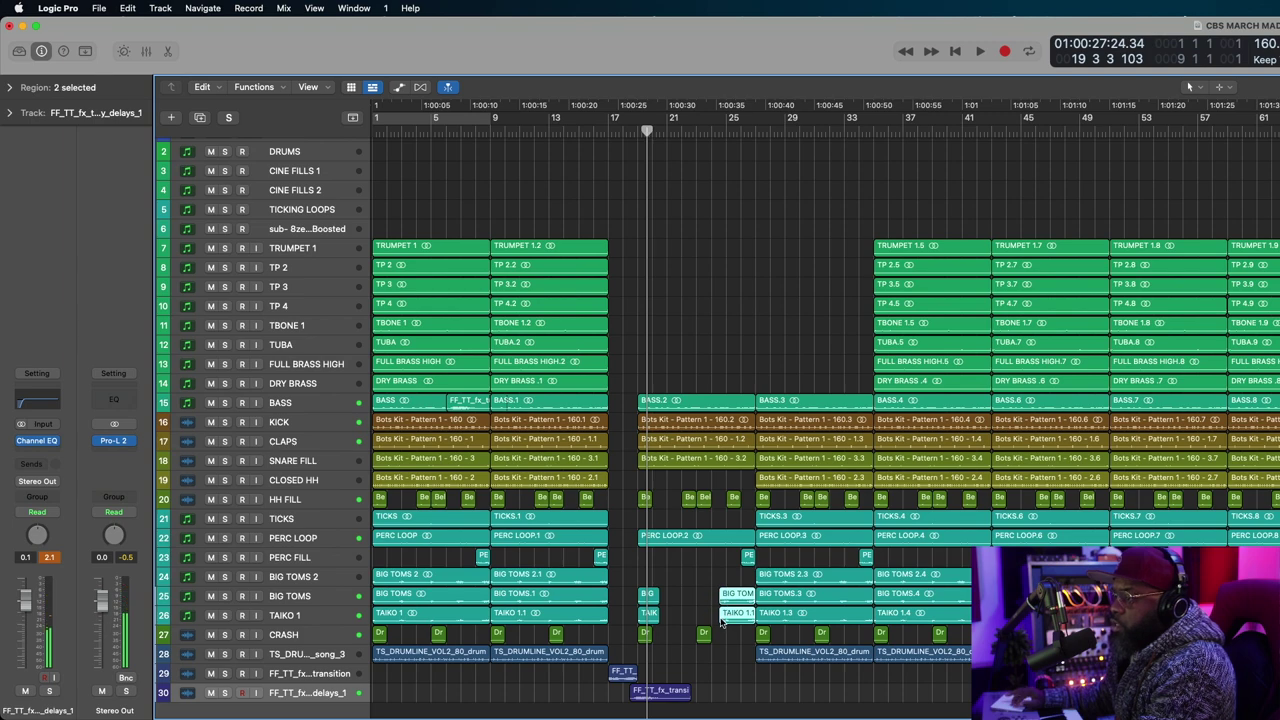
Extend the start of the second BIG TOMS and TAIKO pieces back to bar 23, and listen through to bar 27.
drag(716, 620, 700, 627)
key(space)
key(super+Down)
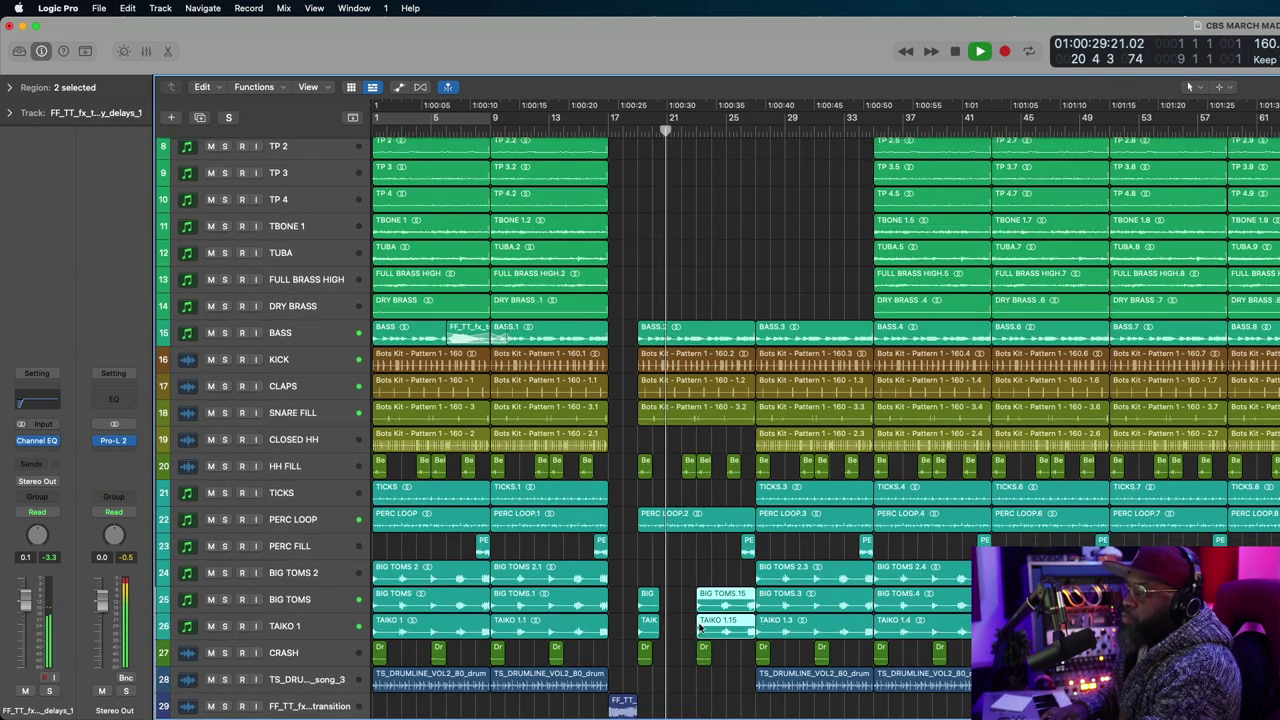
scroll(700, 627, down, 5)
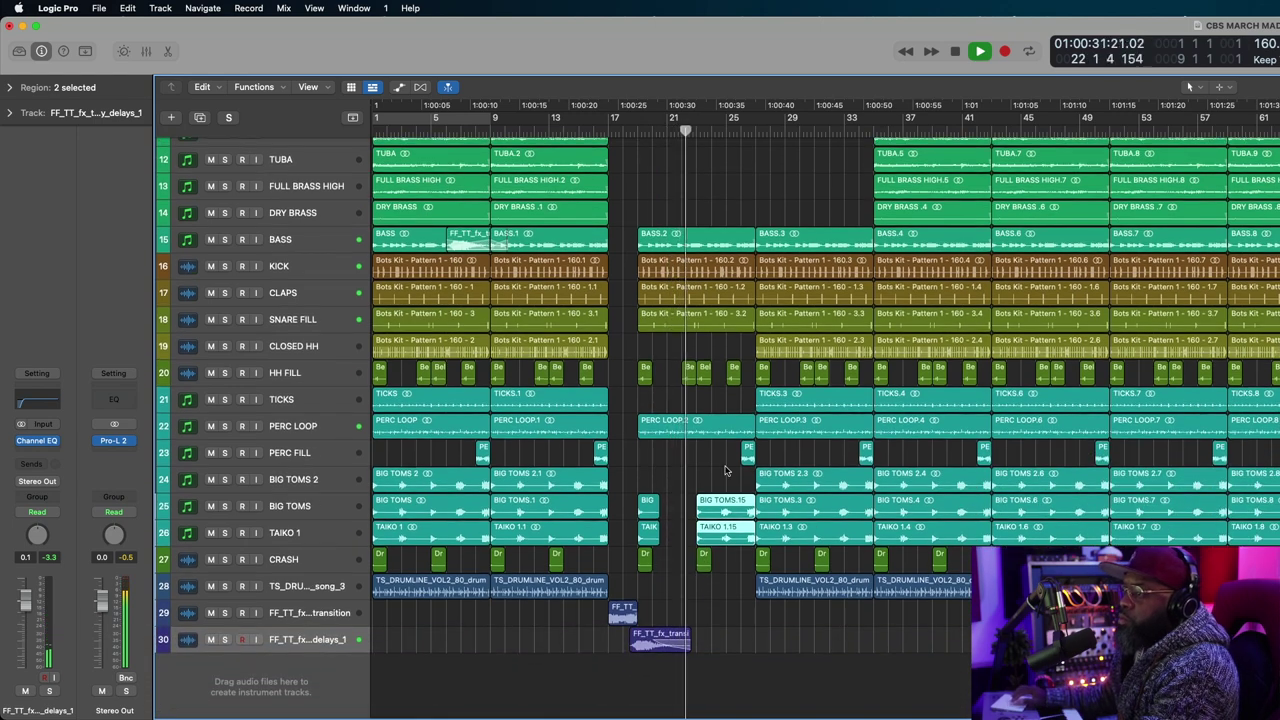
key(super+Right)
key(super+Right)
key(super+Down)
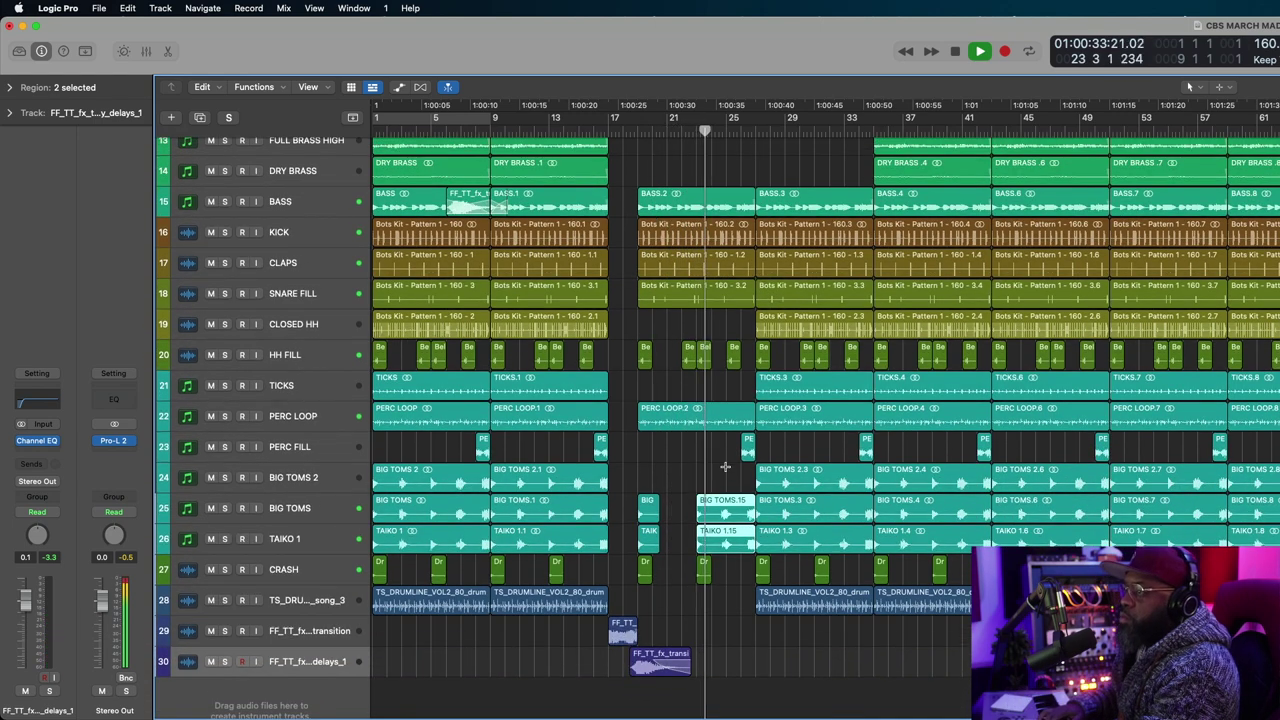
scroll(726, 470, right, 5)
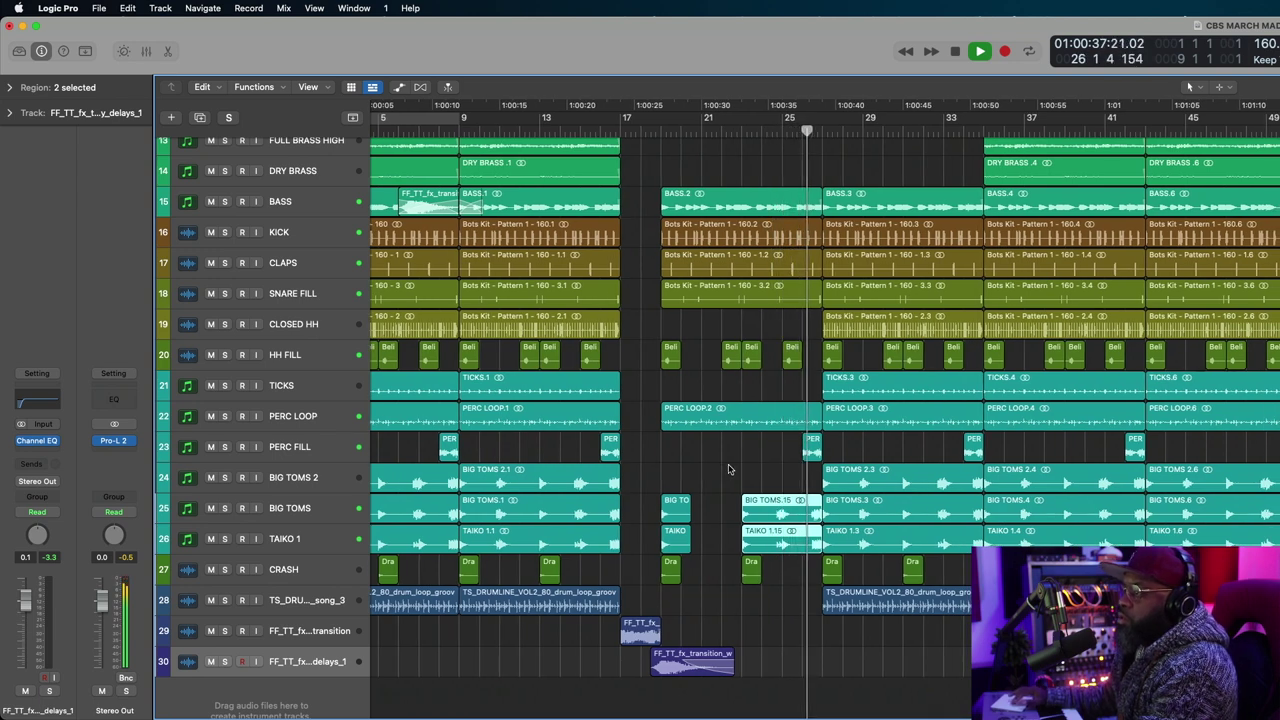
key(space)
Delete the CLOSED HH region starting at bar 27 and play from there.
click(855, 325)
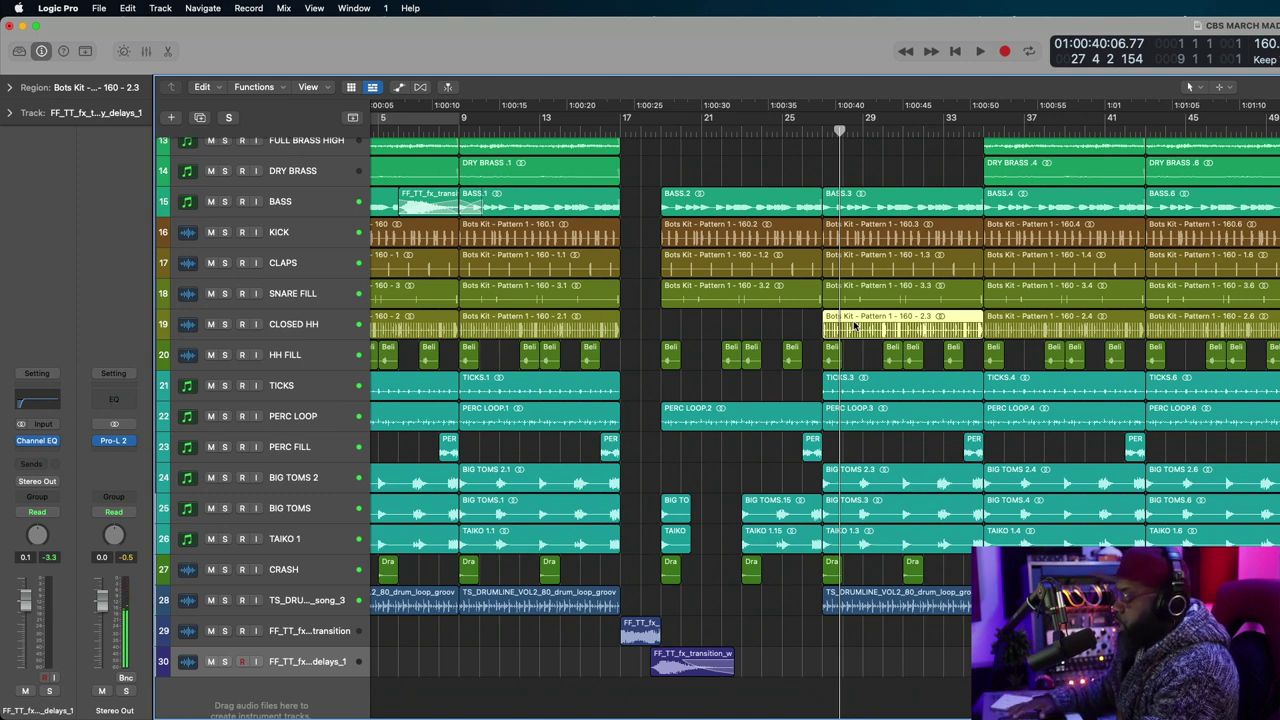
key(Delete)
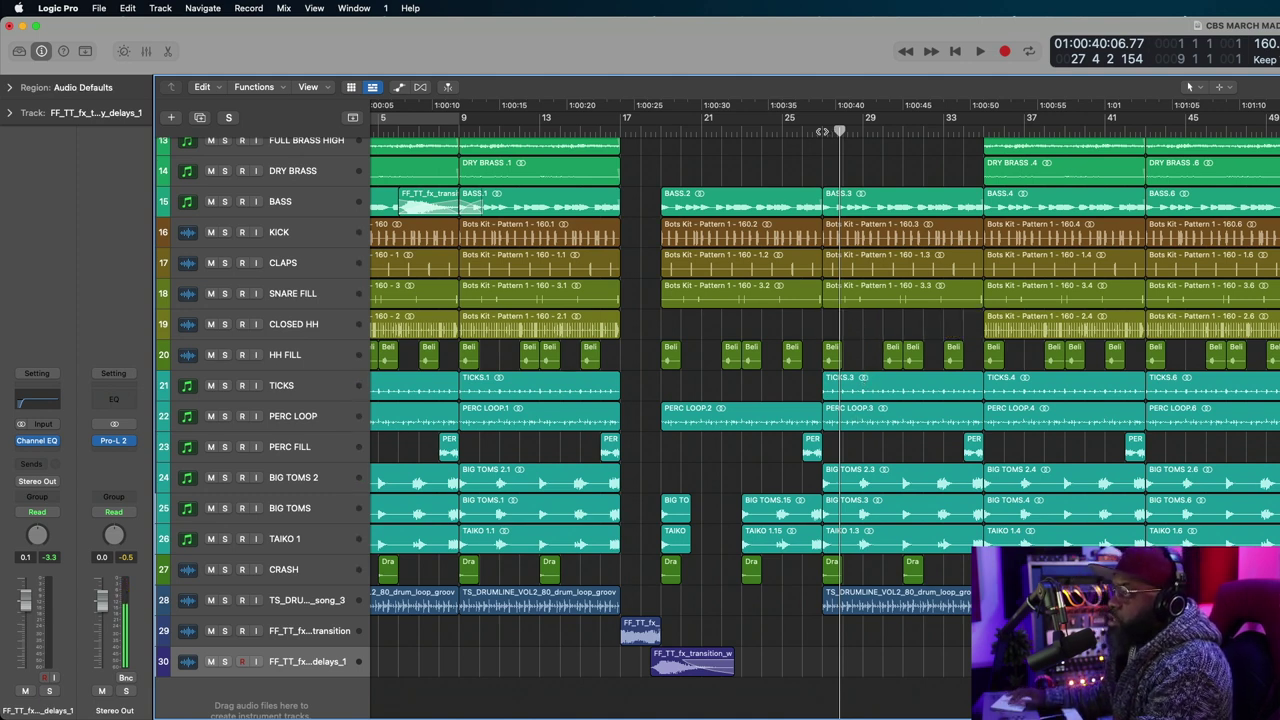
click(822, 131)
key(space)
Listen to the TICKS track in solo, and hear it in the full mix with solo off.
click(224, 388)
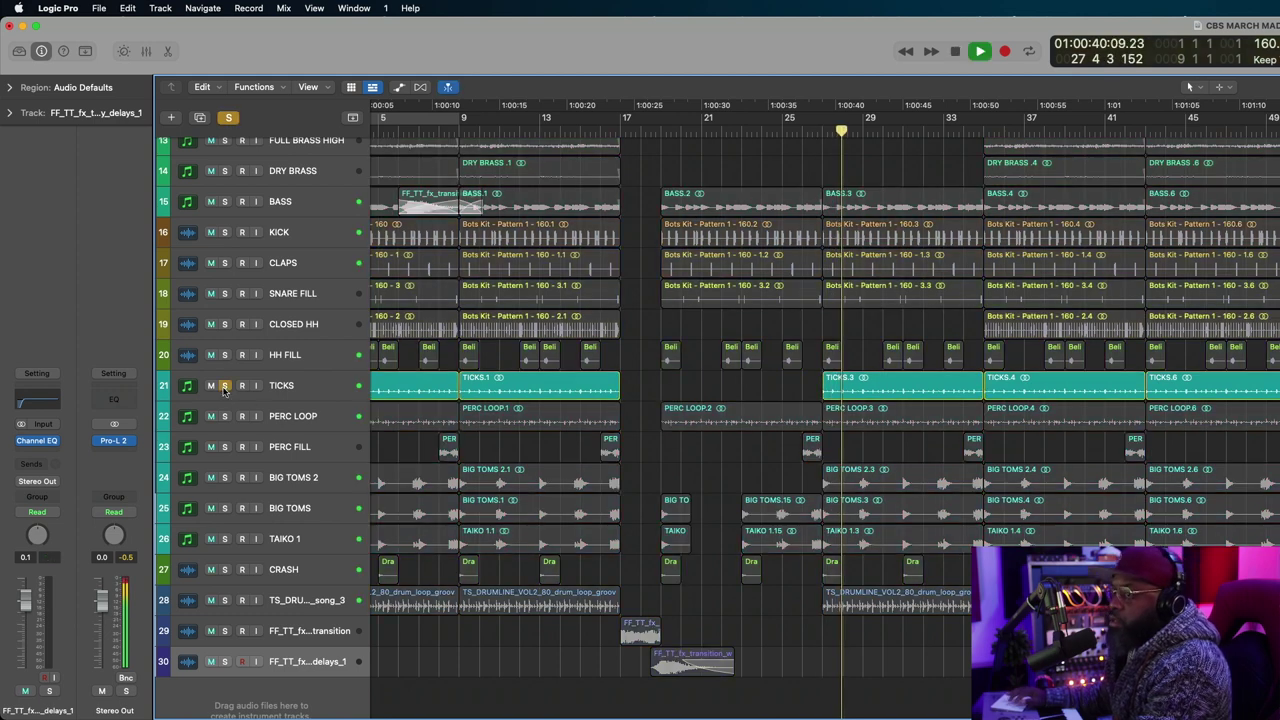
key(space)
click(224, 388)
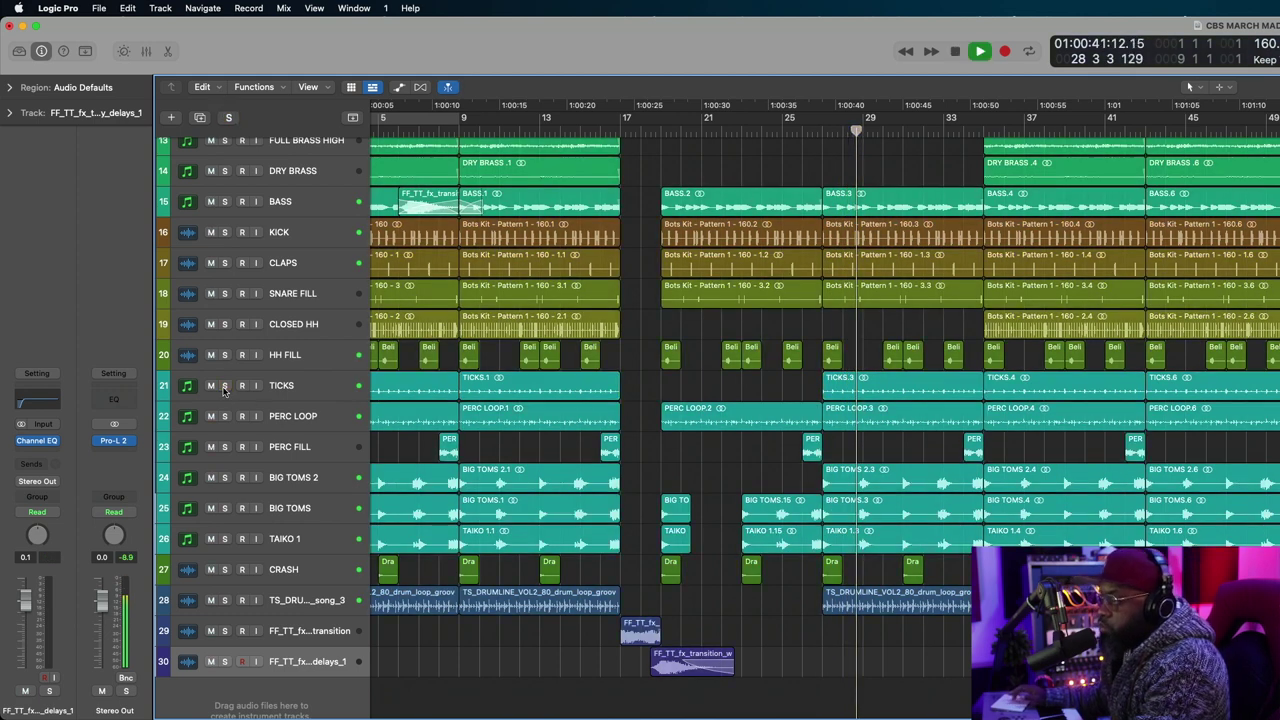
scroll(700, 290, right, 4)
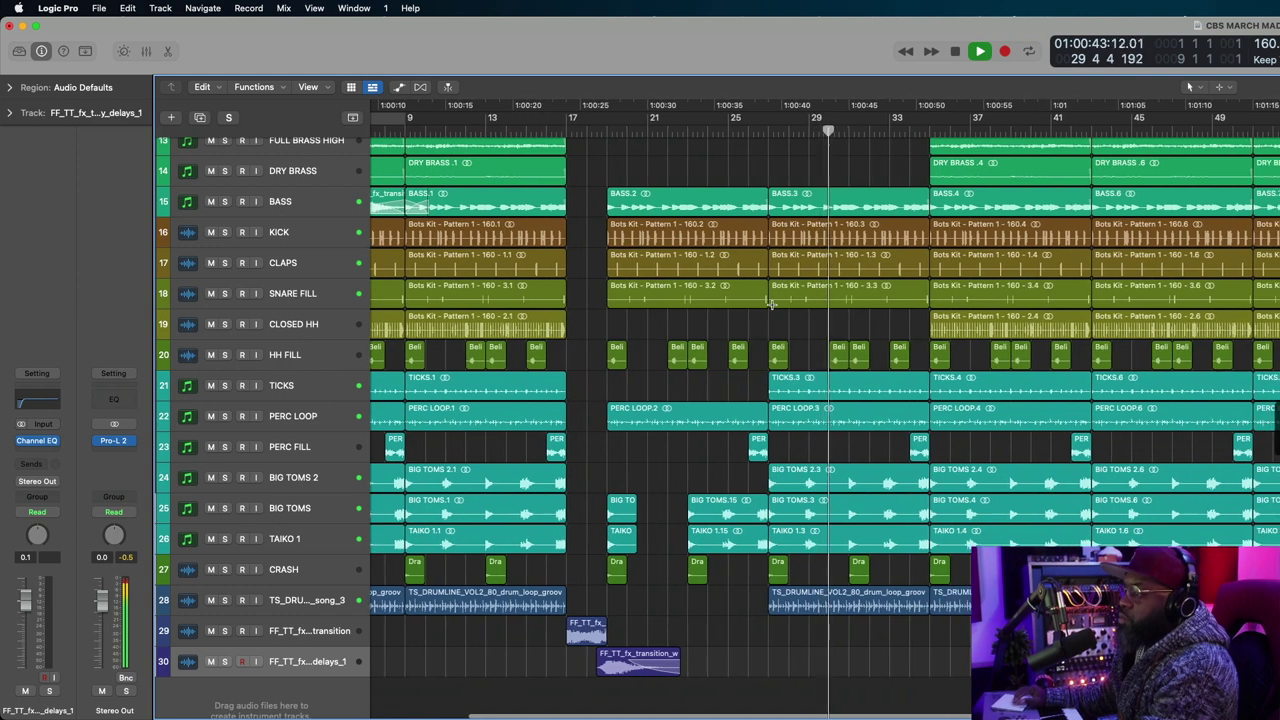
key(space)
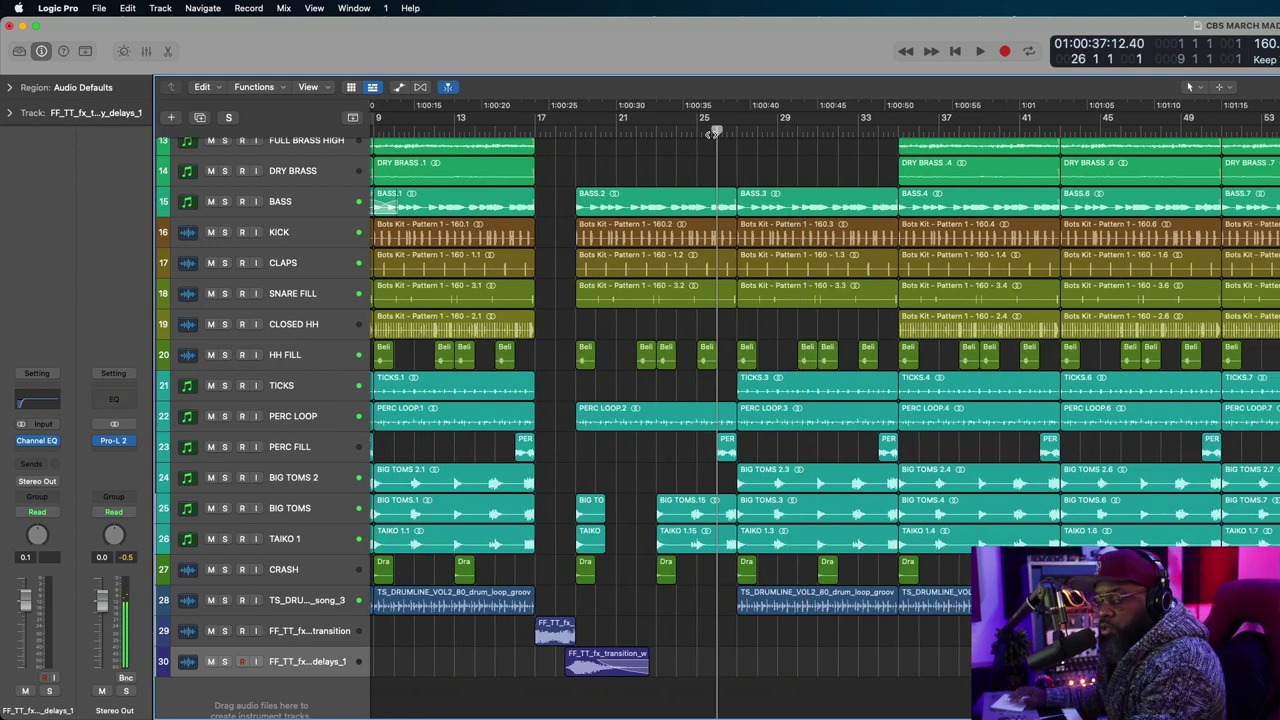
Delete the drumline loop region starting at bar 27 and replay the section from bar 26.
key(space)
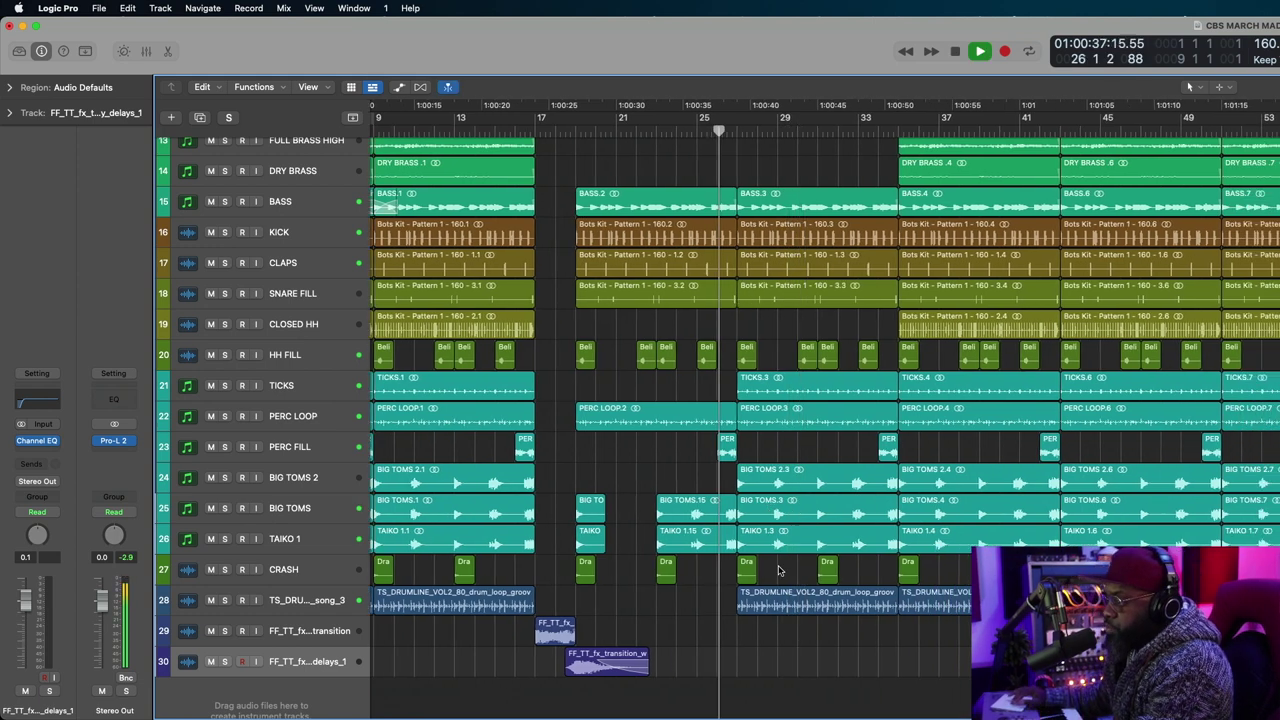
click(781, 597)
key(space)
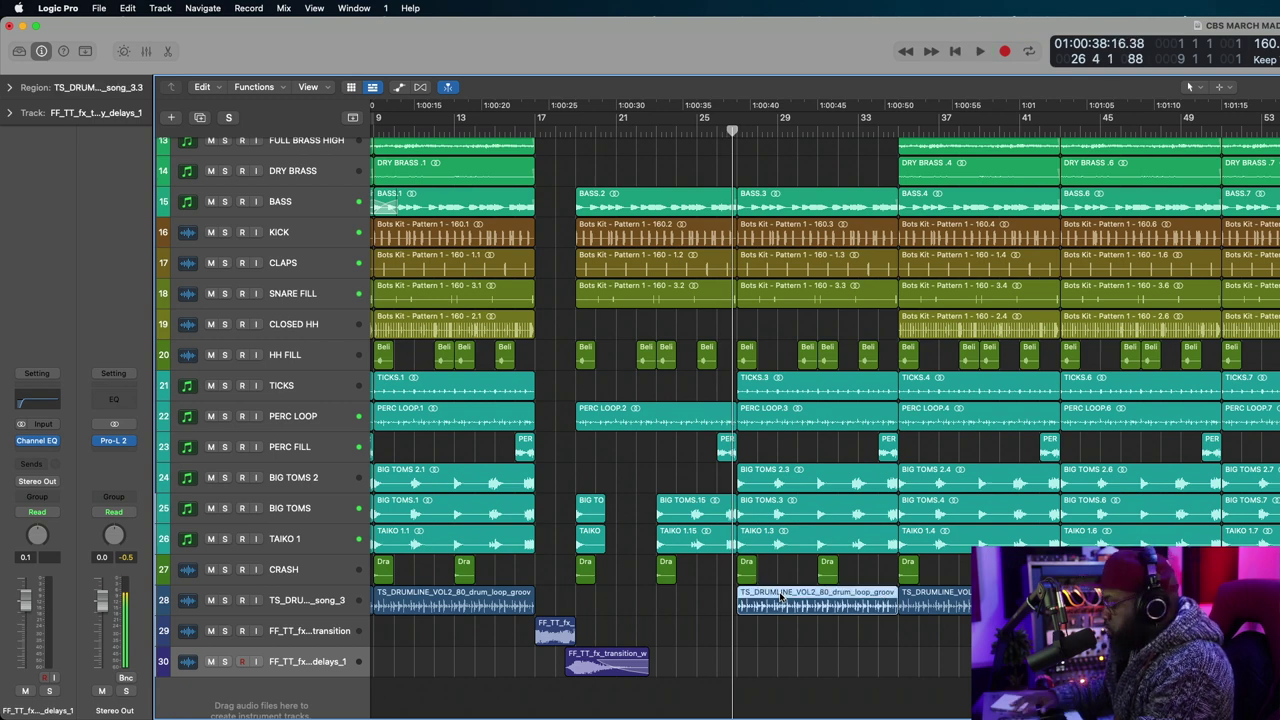
key(Delete)
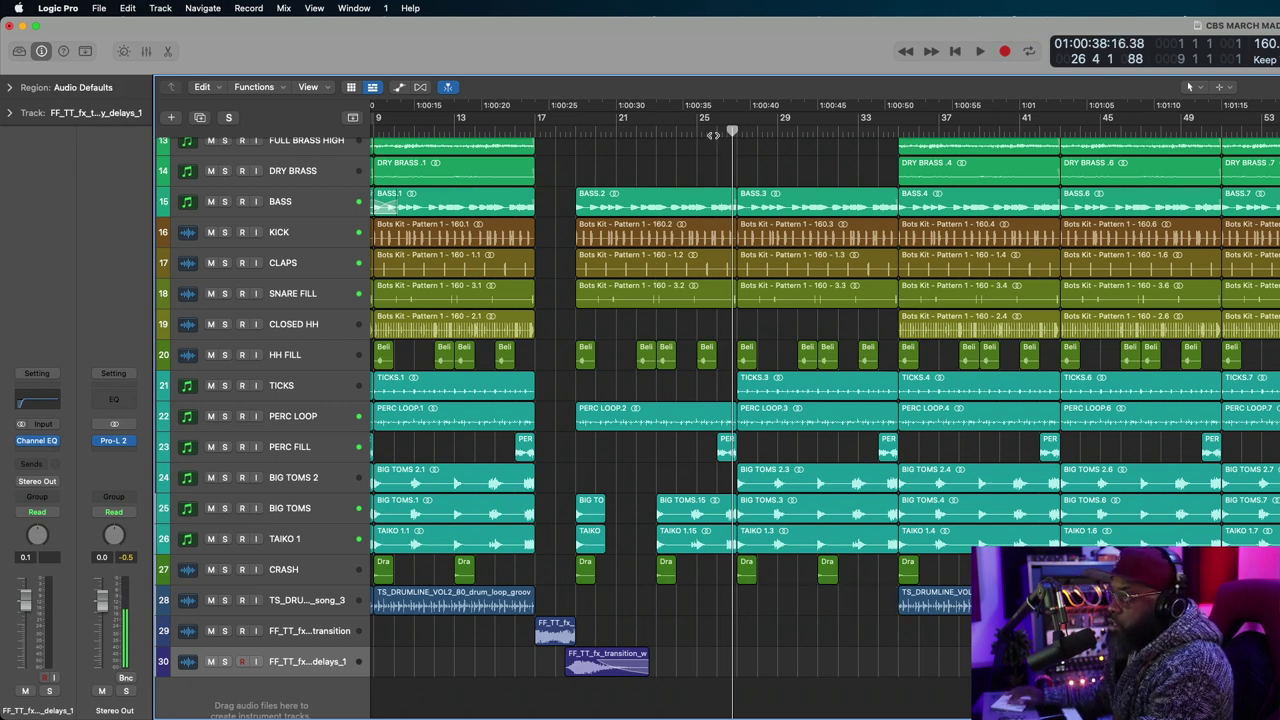
key(space)
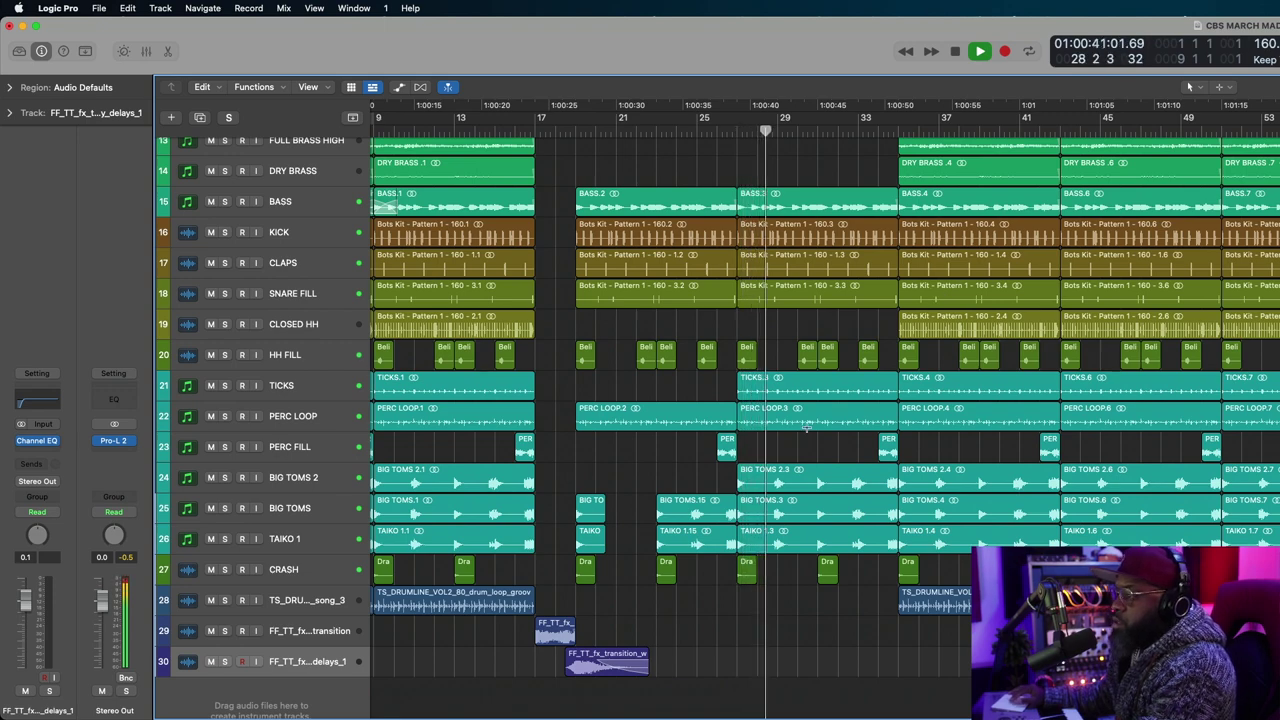
Delete the drumline loop region starting at bar 35.
scroll(807, 427, right, 3)
scroll(852, 487, right, 4)
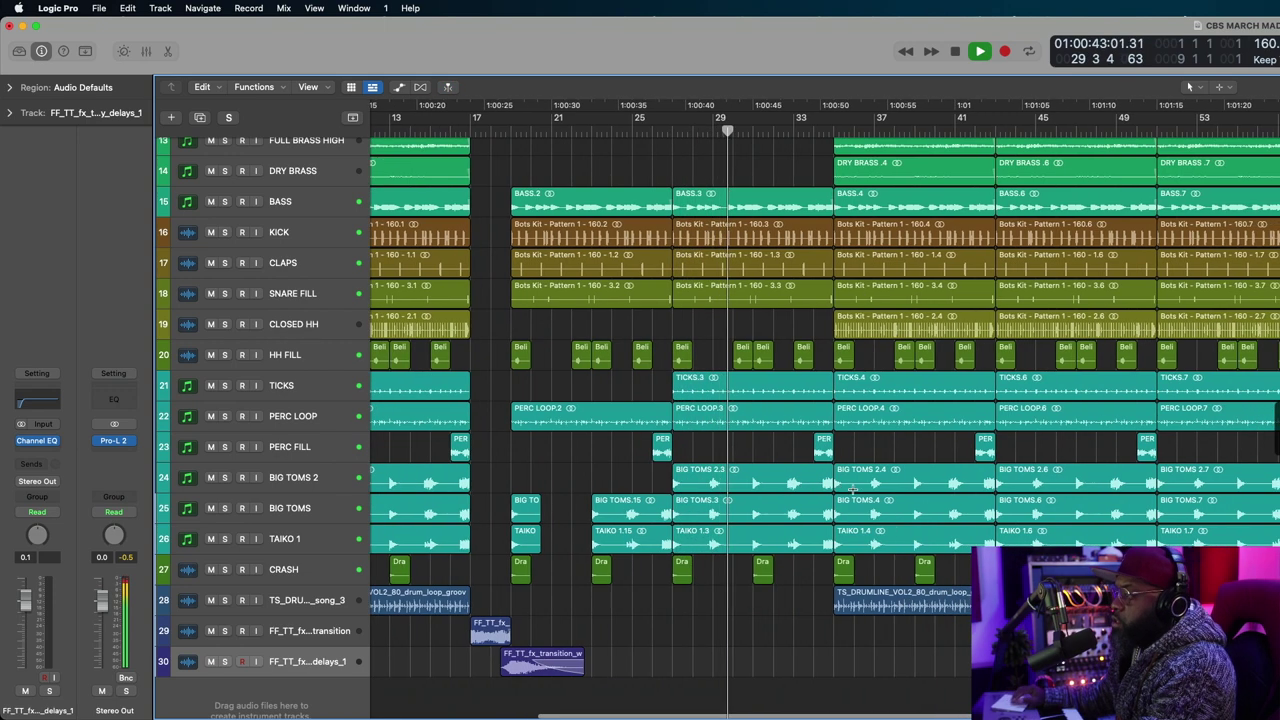
click(857, 598)
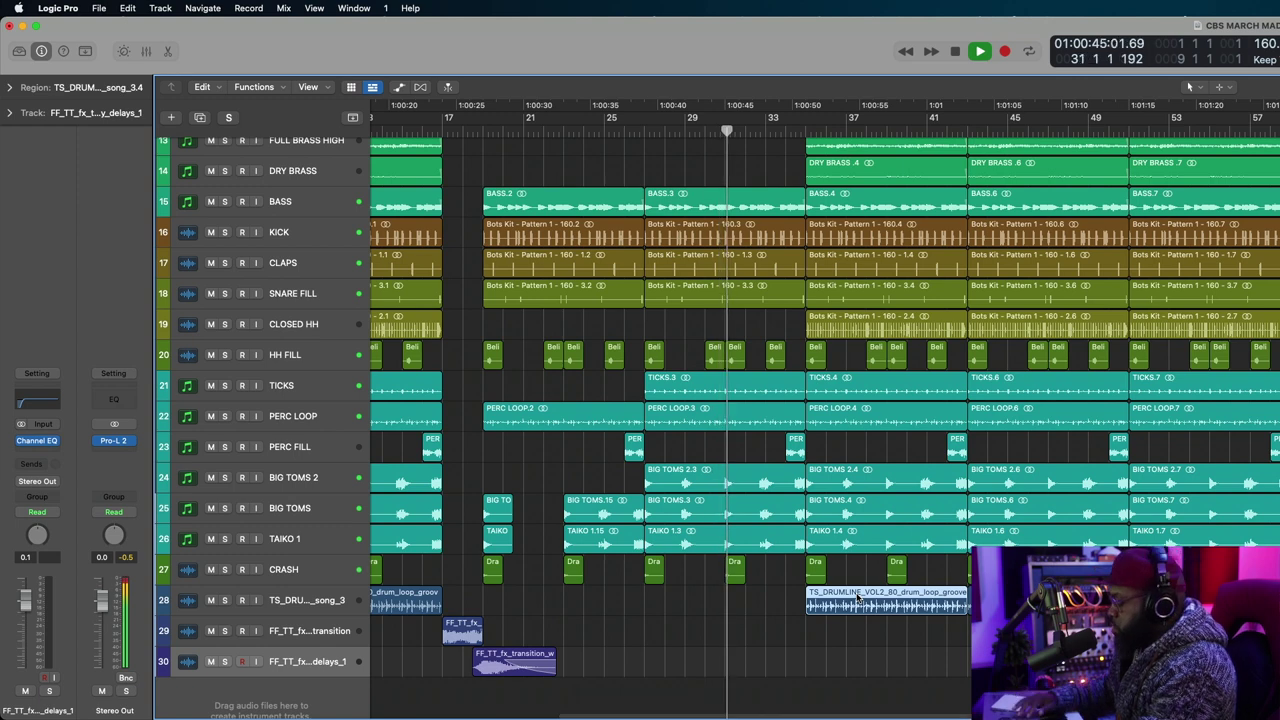
key(Delete)
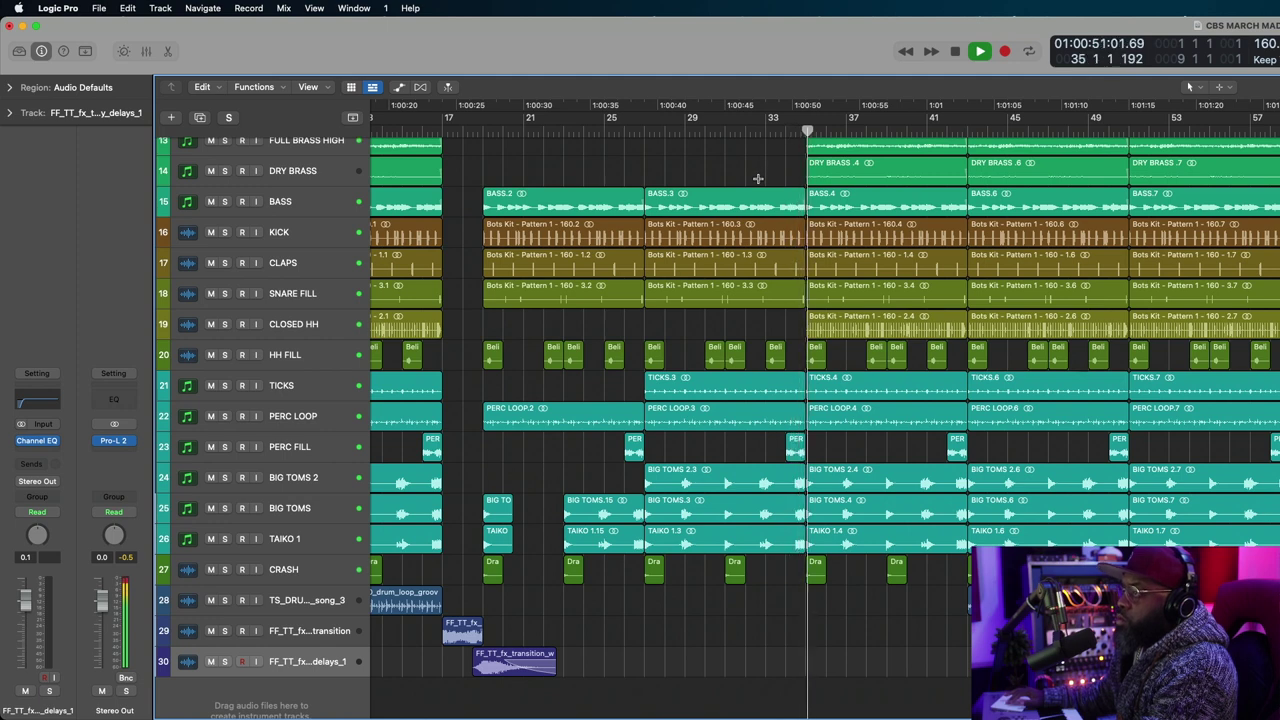
Shorten the bar 27 regions from BASS through PERC LOOP, including the last HH FILL, to end at 34 3 1, and play the gap.
drag(770, 170, 775, 421)
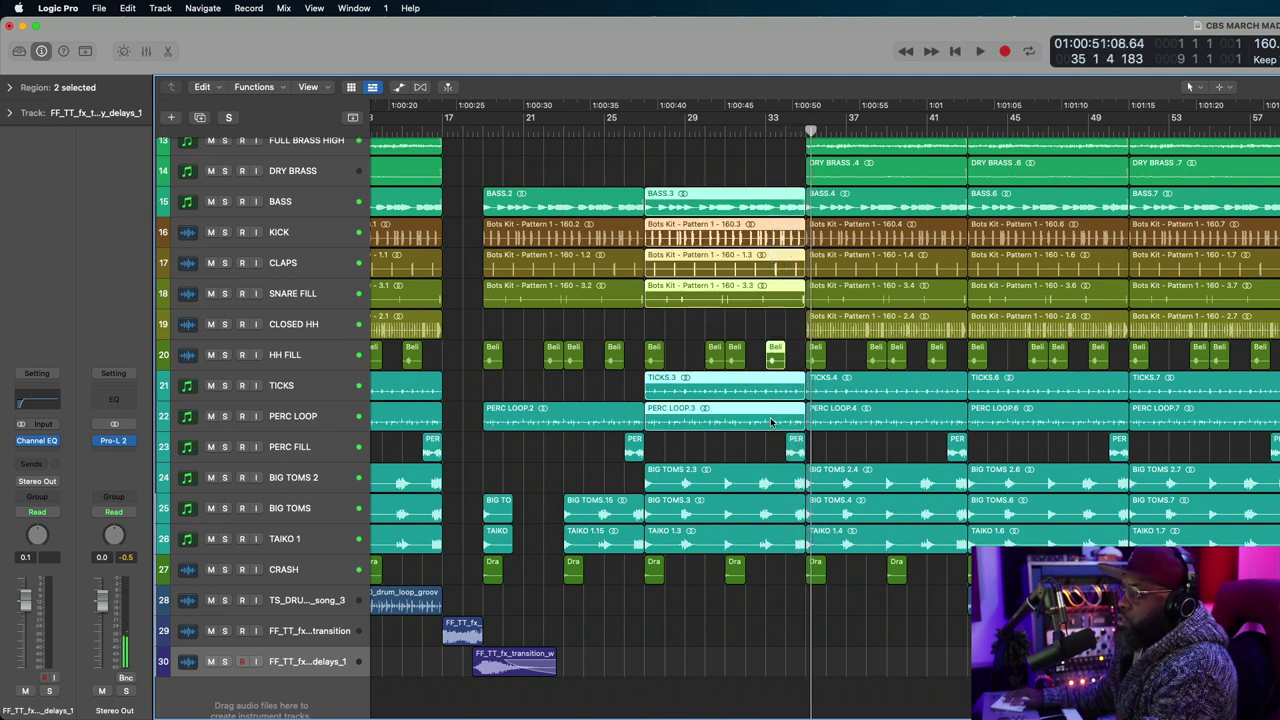
drag(770, 163, 789, 428)
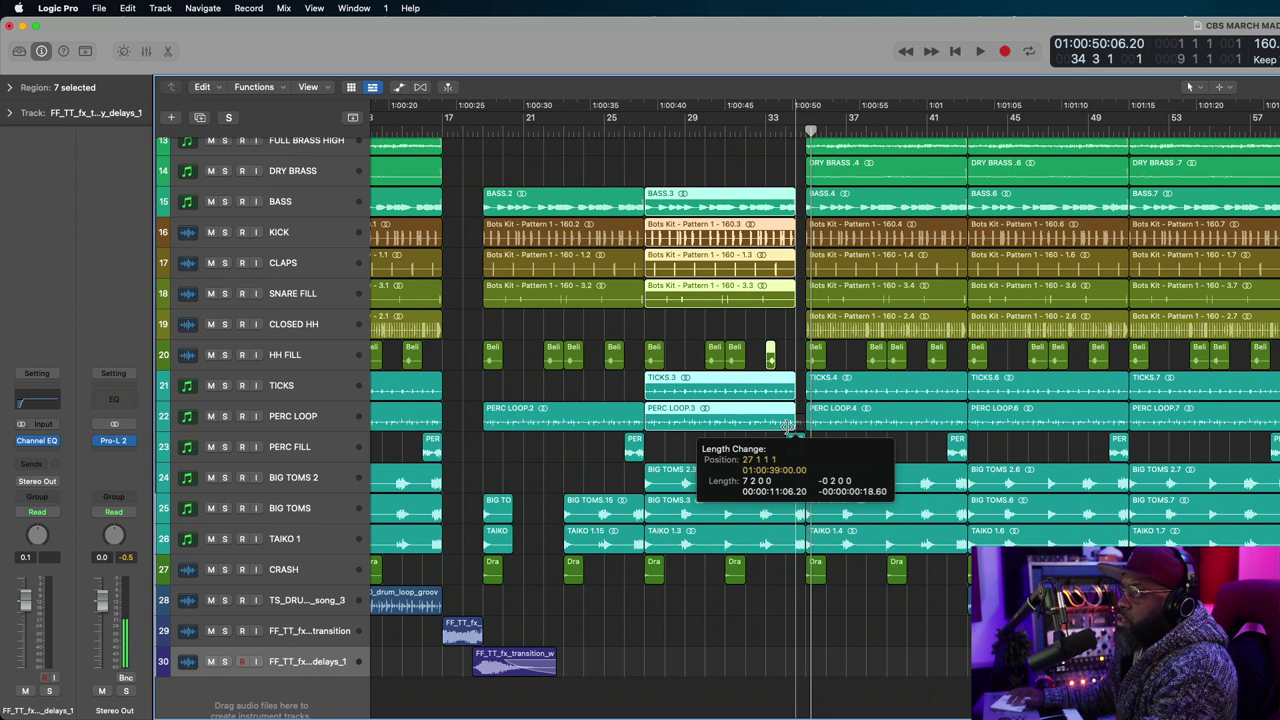
drag(786, 408, 786, 406)
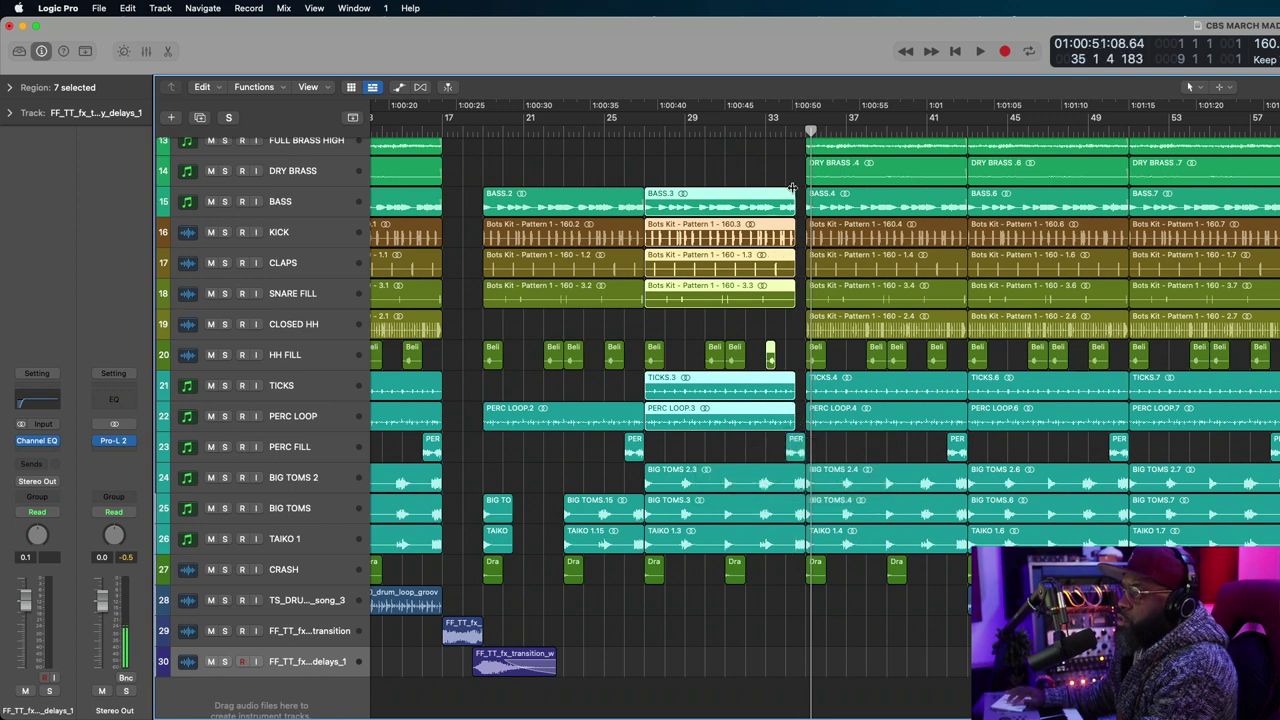
click(760, 141)
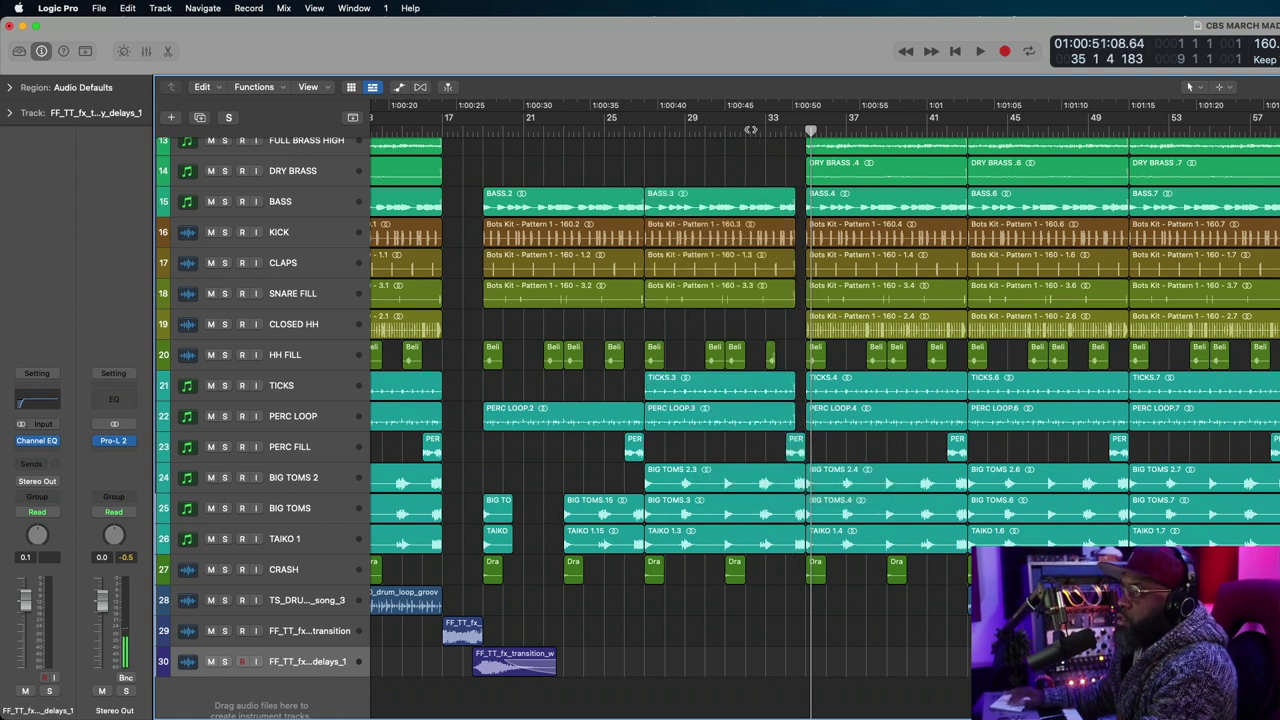
key(space)
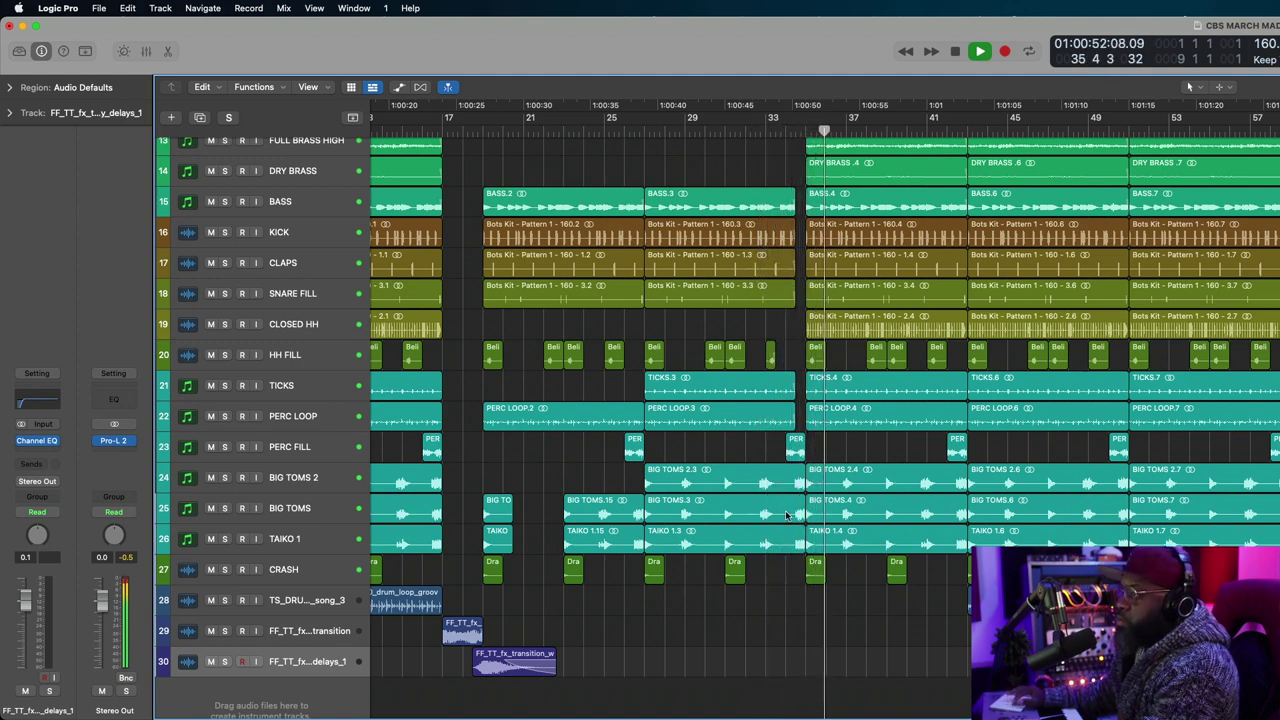
Delete the eight brass regions at bar 35, from TRUMPET 1 through DRY BRASS, and replay the section.
scroll(904, 177, up, 3)
scroll(904, 172, up, 5)
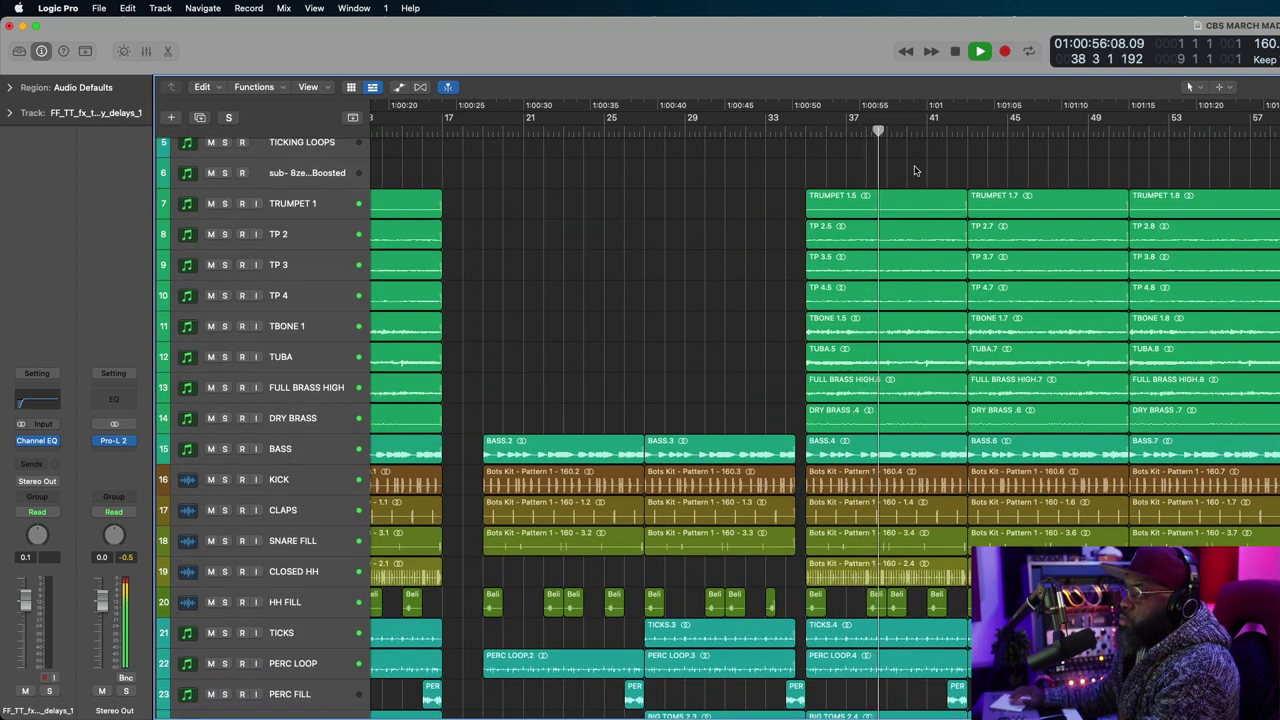
drag(914, 170, 936, 418)
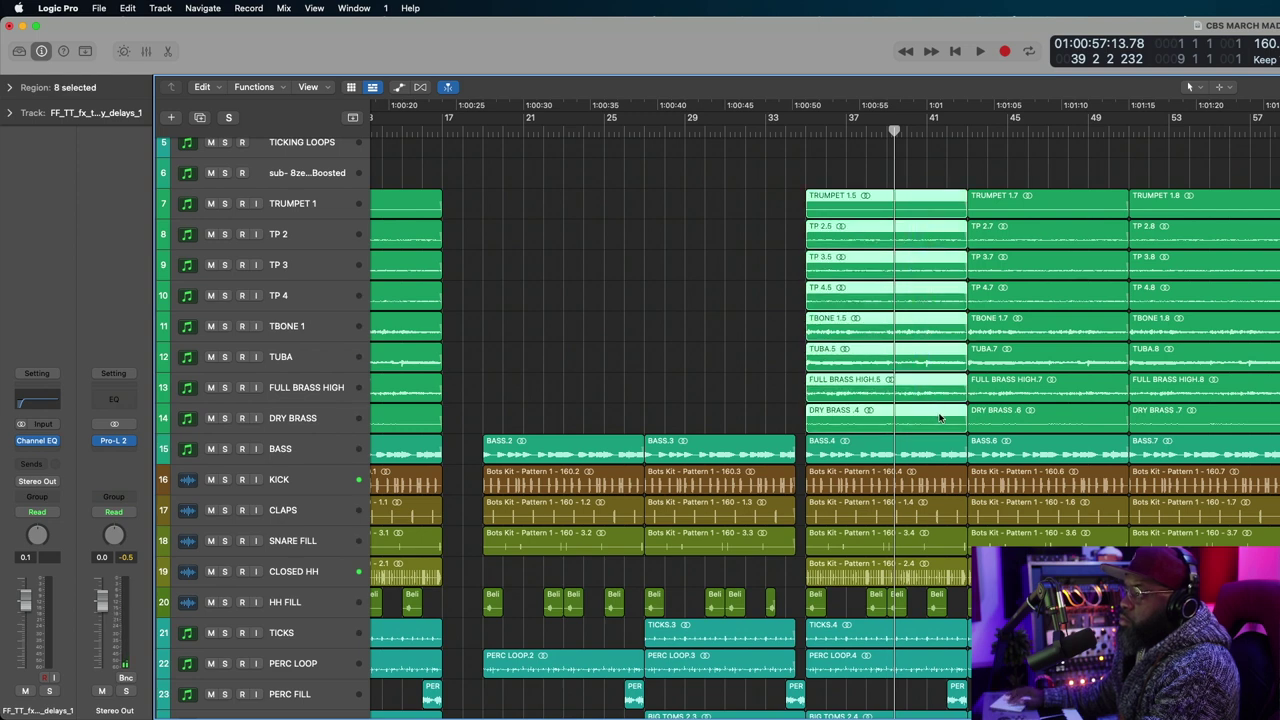
key(Delete)
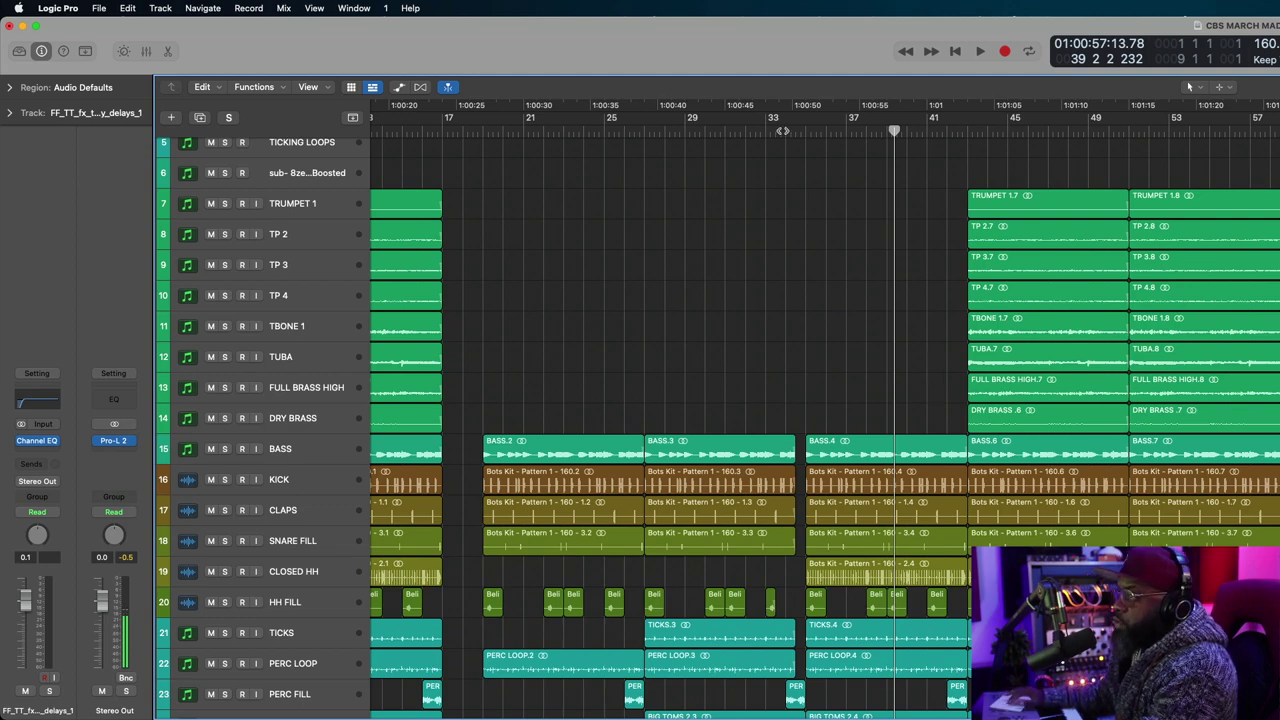
key(space)
Delete the CLOSED HH region starting at bar 35 while the section plays.
scroll(840, 260, down, 5)
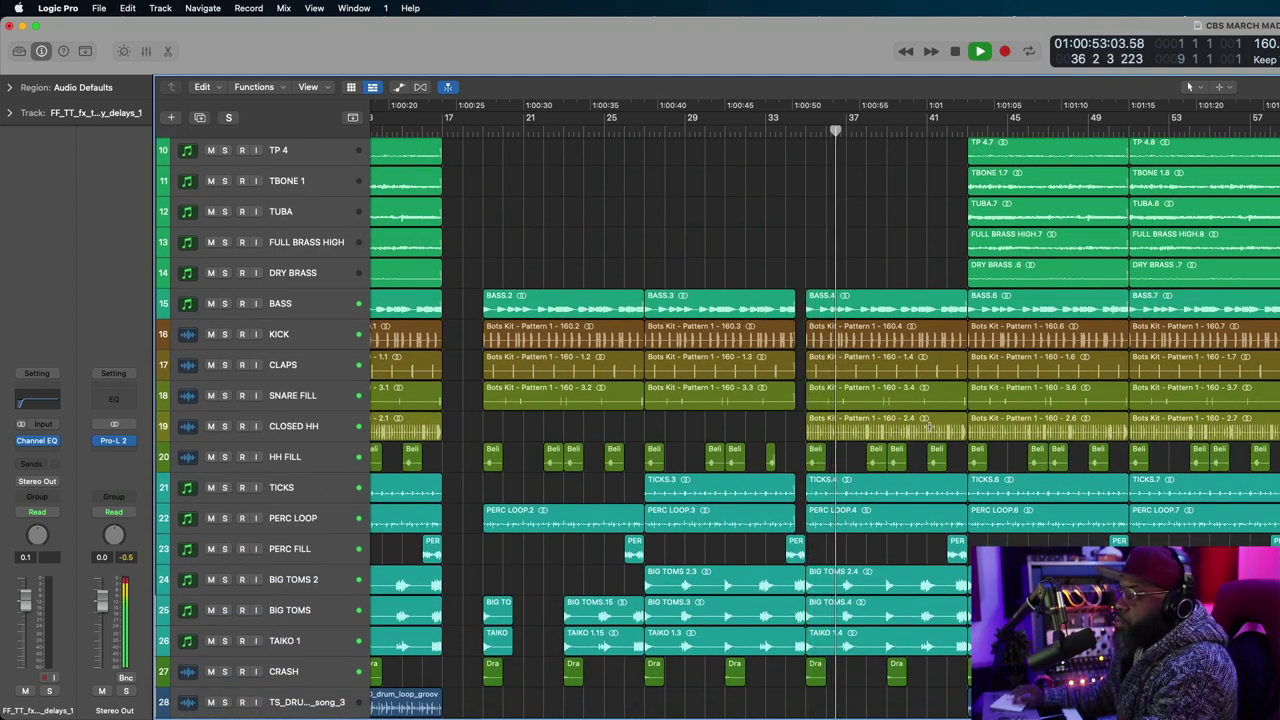
click(916, 424)
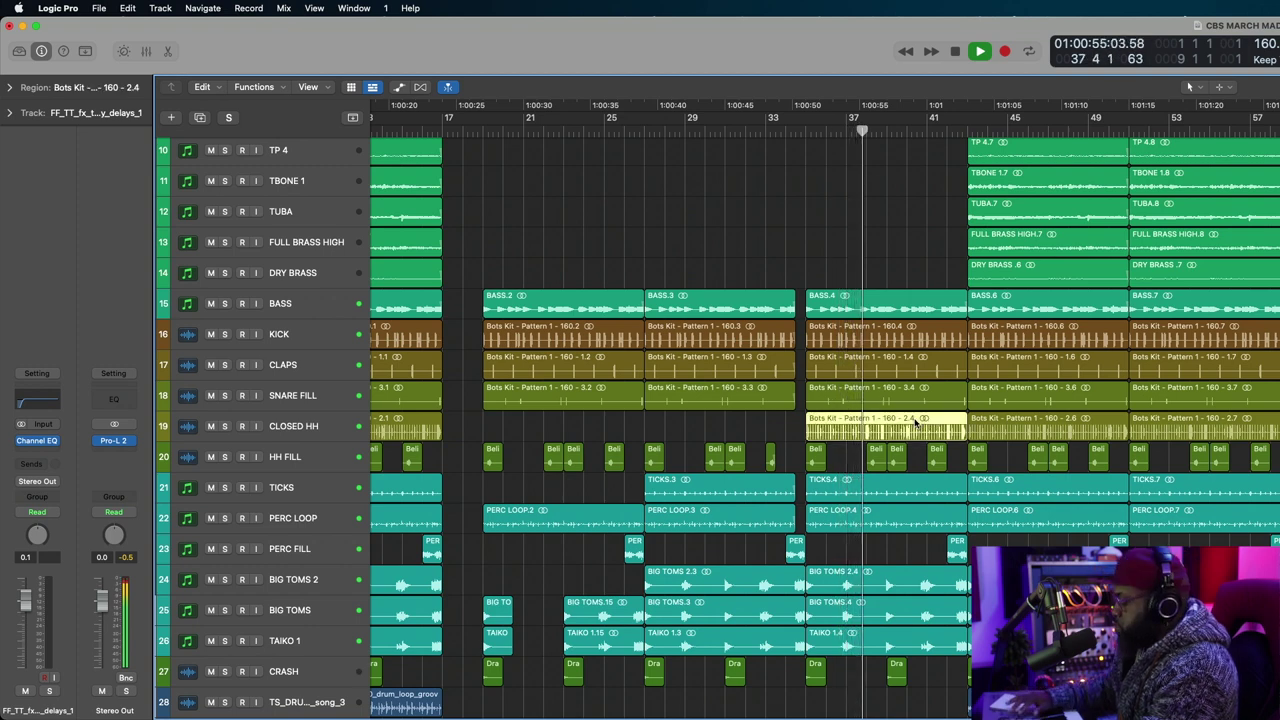
key(Delete)
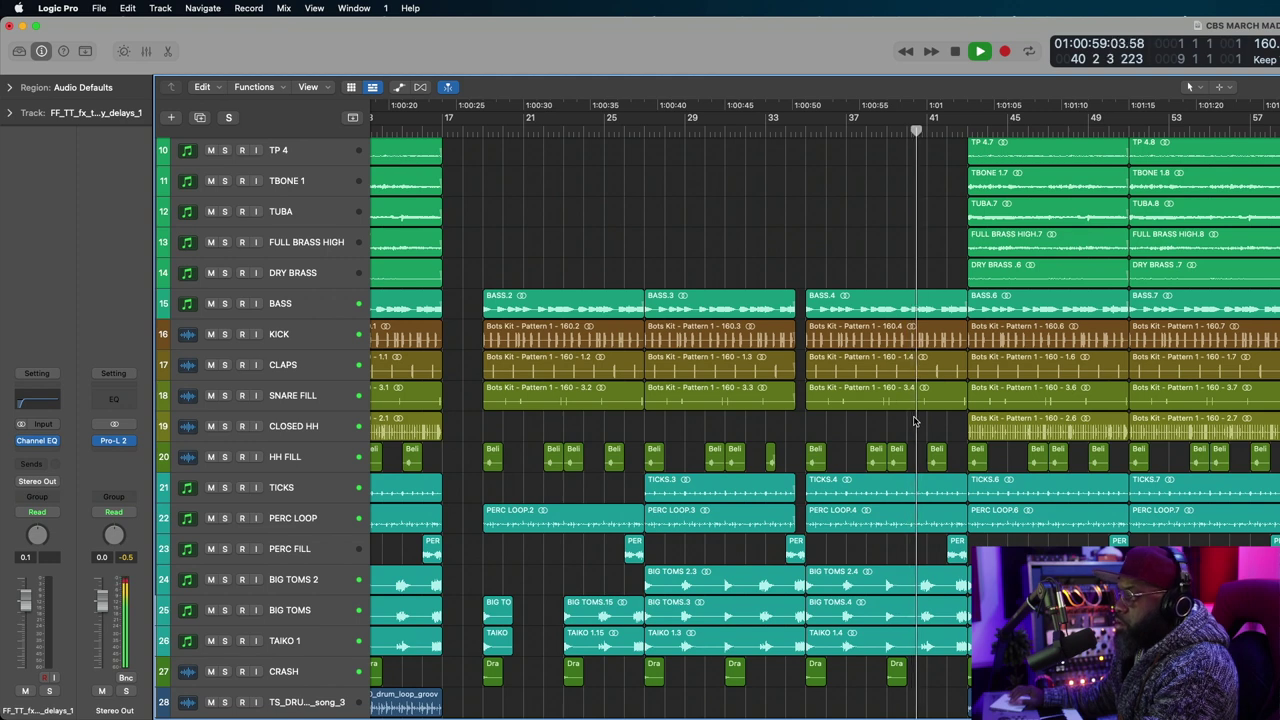
Listen from bar 26 and cut a two-bar gap in BIG TOMS 2, BIG TOMS and TAIKO 1 from about 30 3 to 32 3.
click(786, 516)
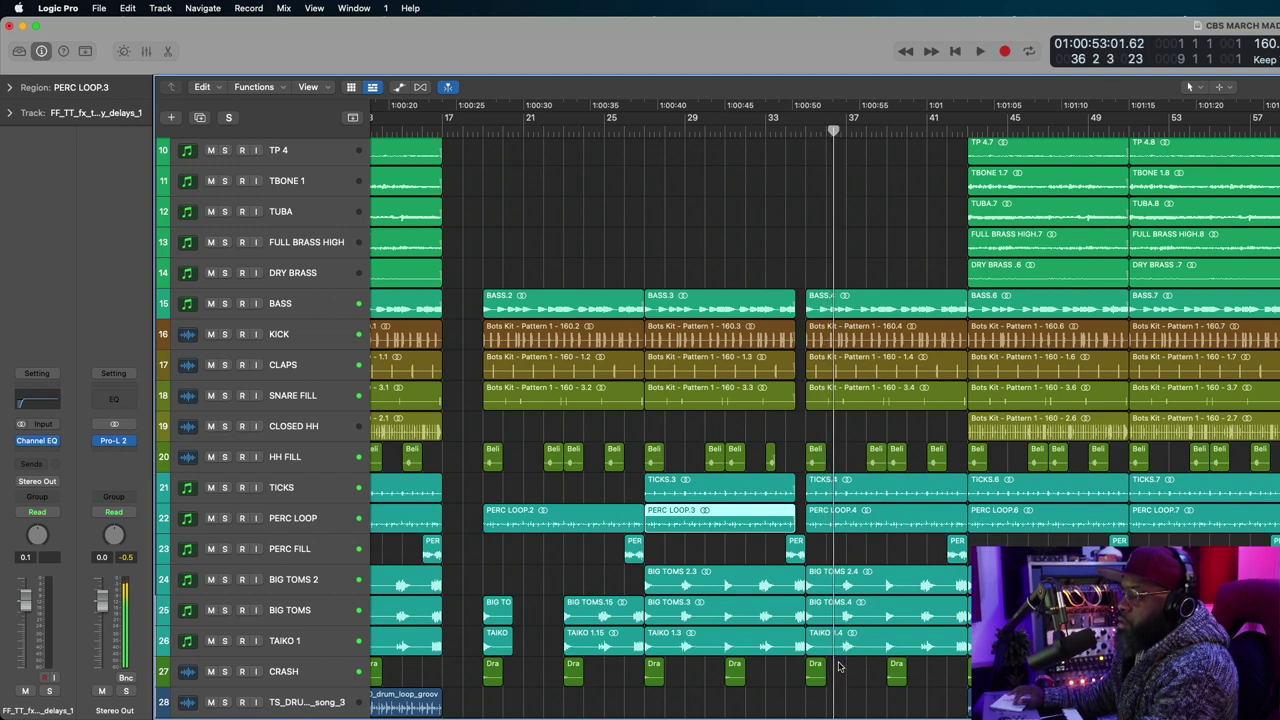
click(630, 142)
key(space)
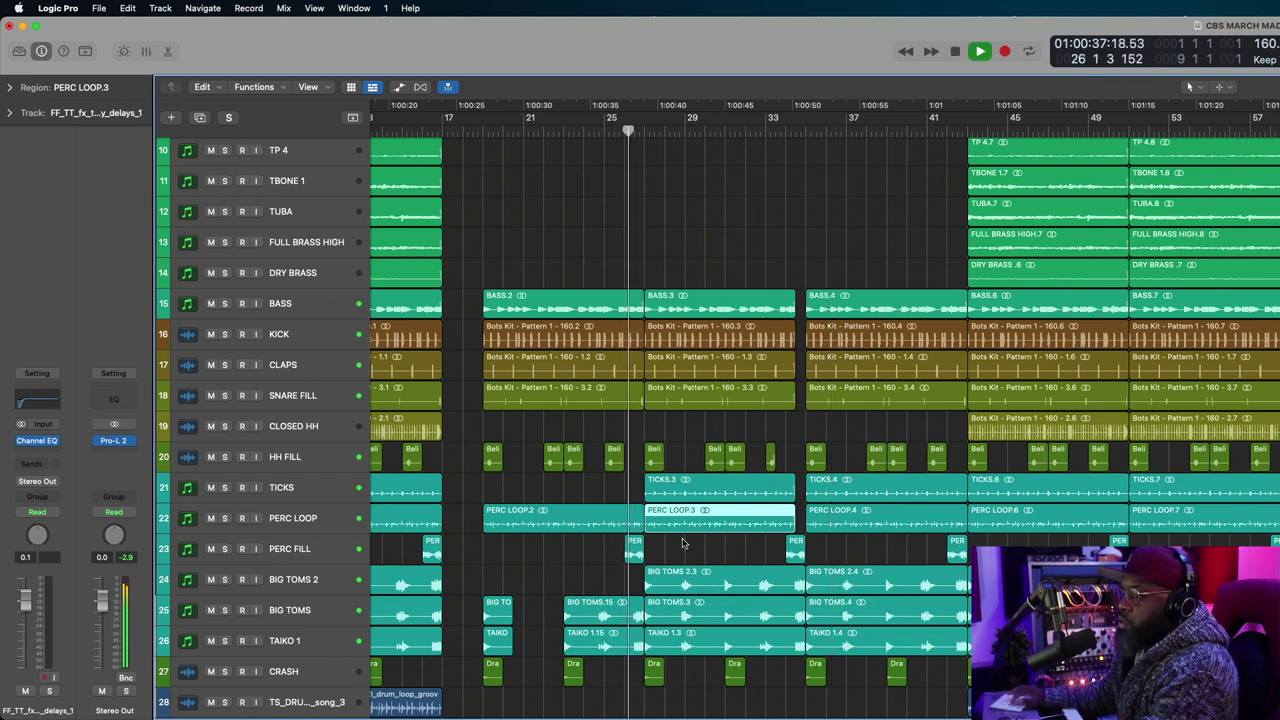
drag(674, 668, 673, 588)
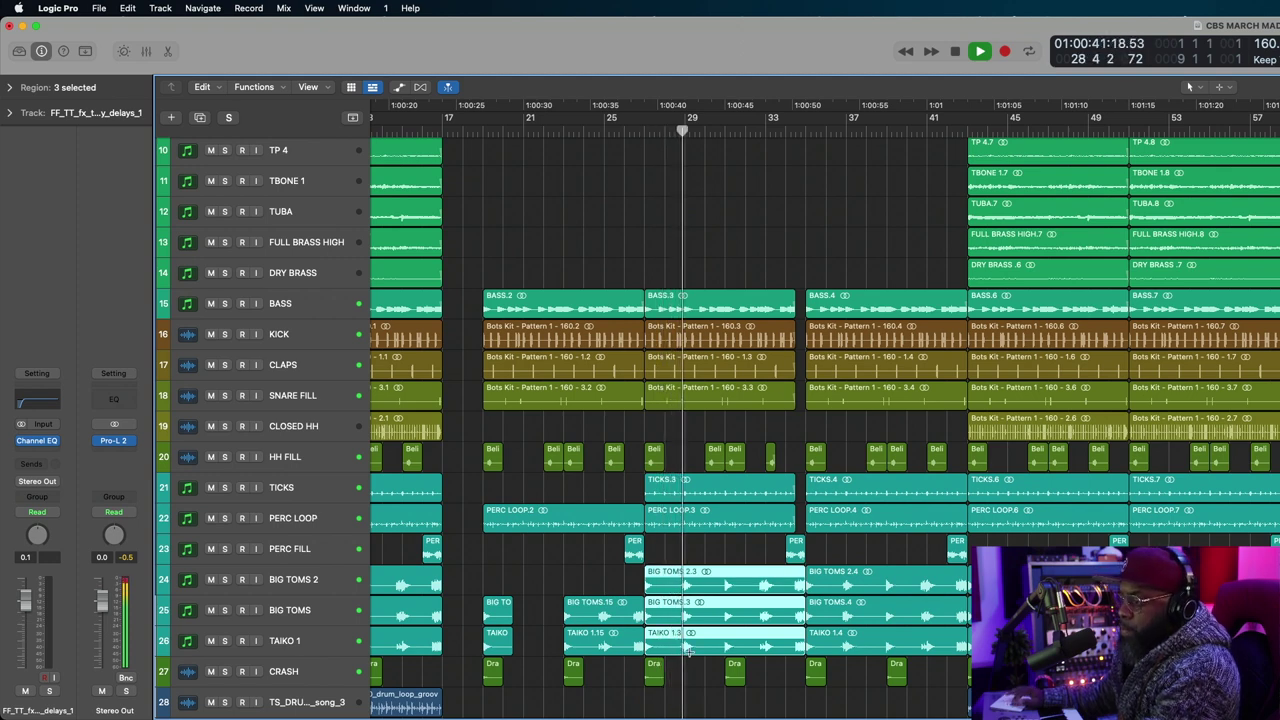
drag(714, 680, 756, 568)
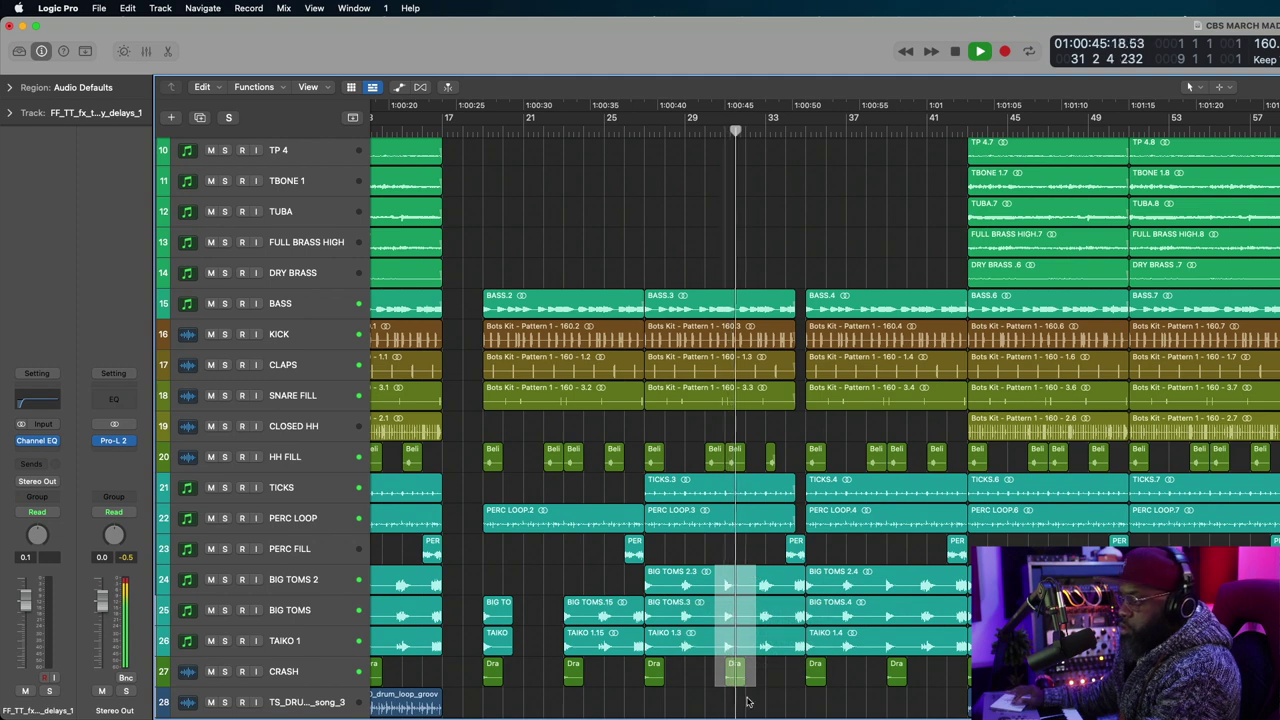
key(space)
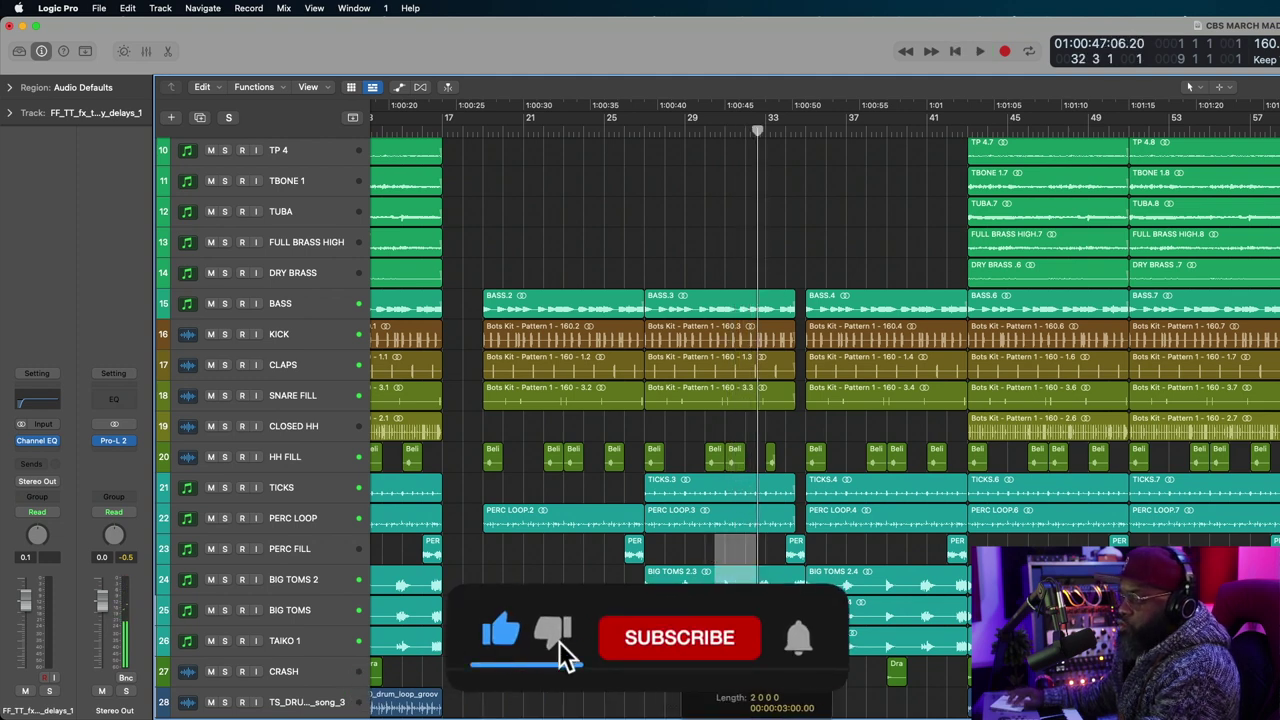
key(space)
key(Delete)
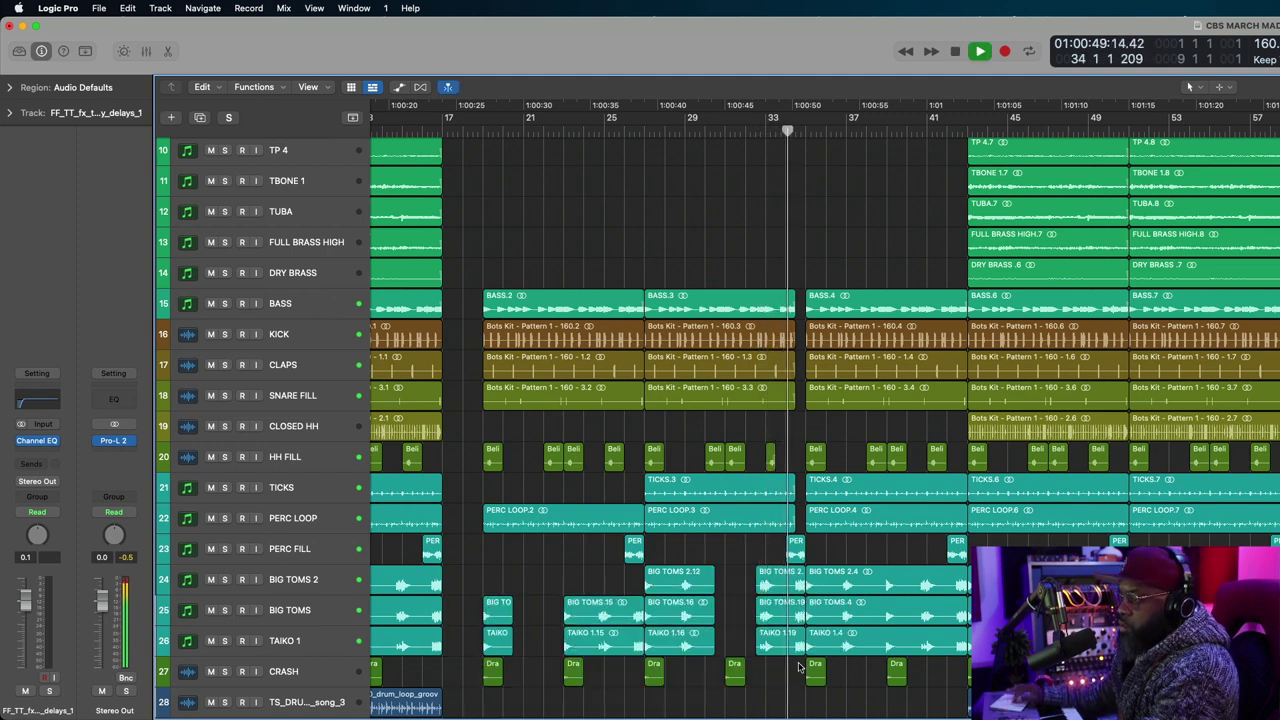
Cut BIG TOMS 2, BIG TOMS and TAIKO 1 from about 36 3 to bar 38 and replay from bar 35.
key(space)
key(space)
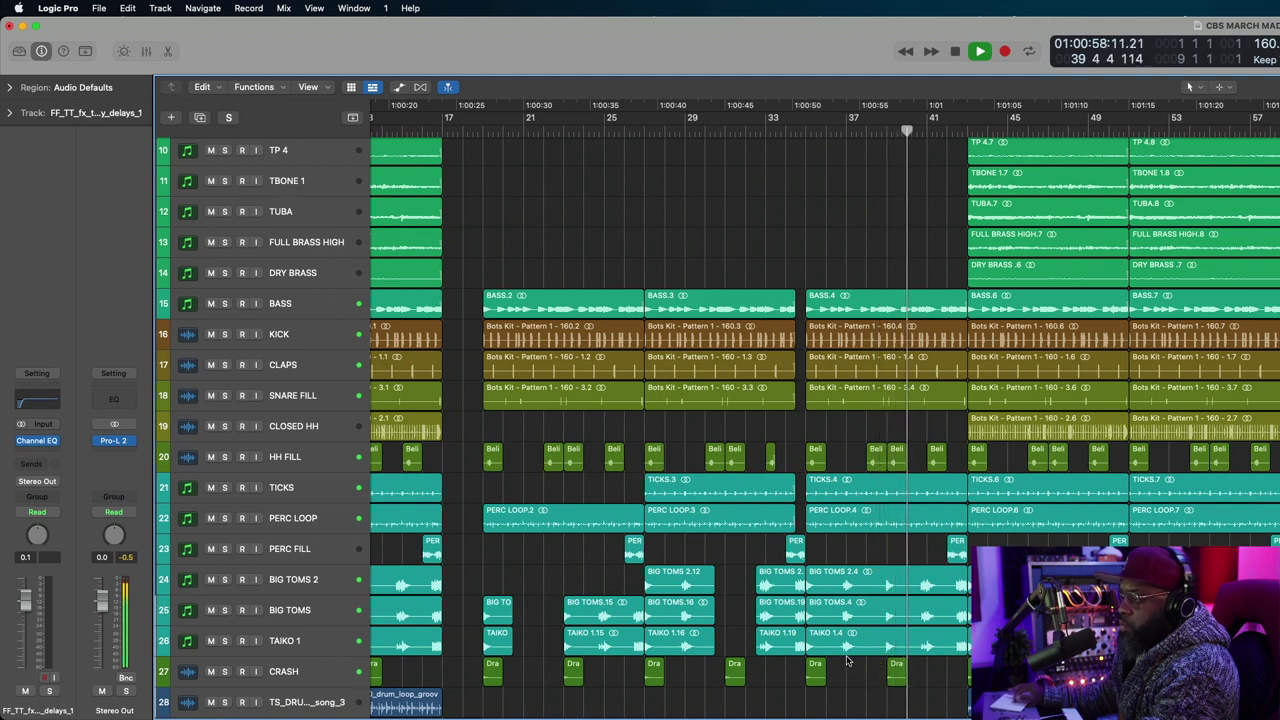
drag(835, 658, 869, 557)
key(Delete)
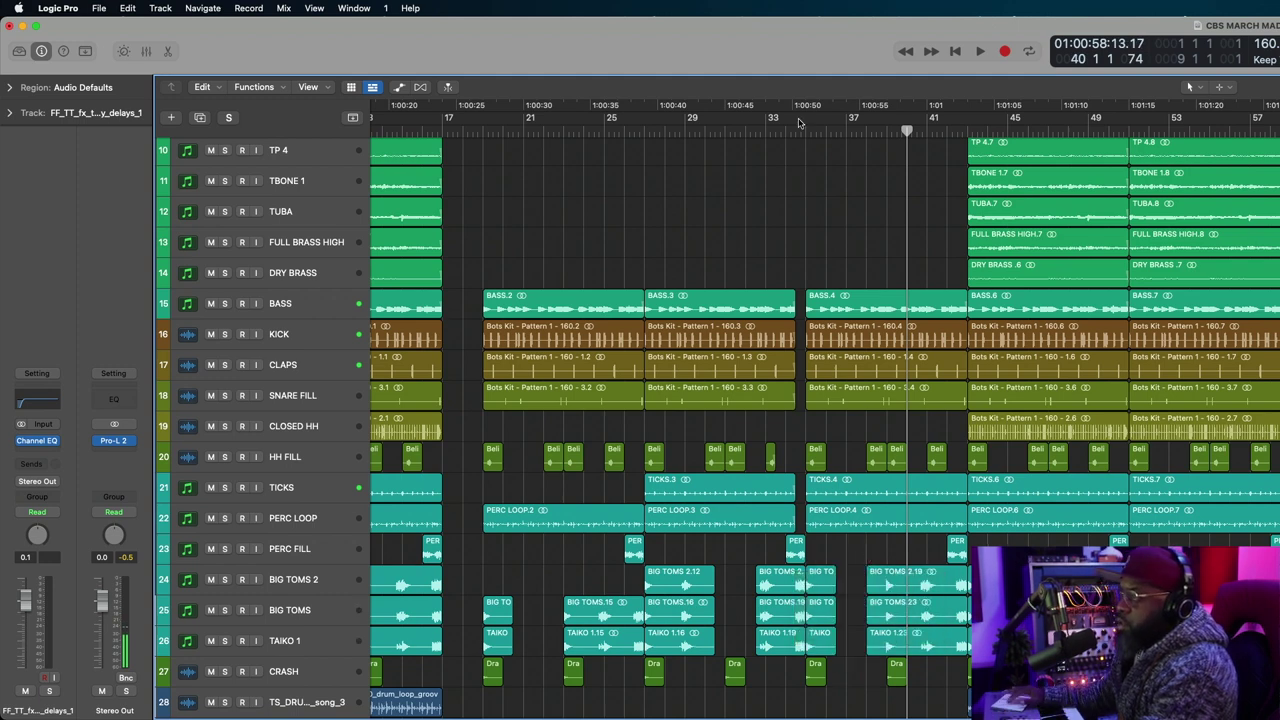
key(space)
click(806, 130)
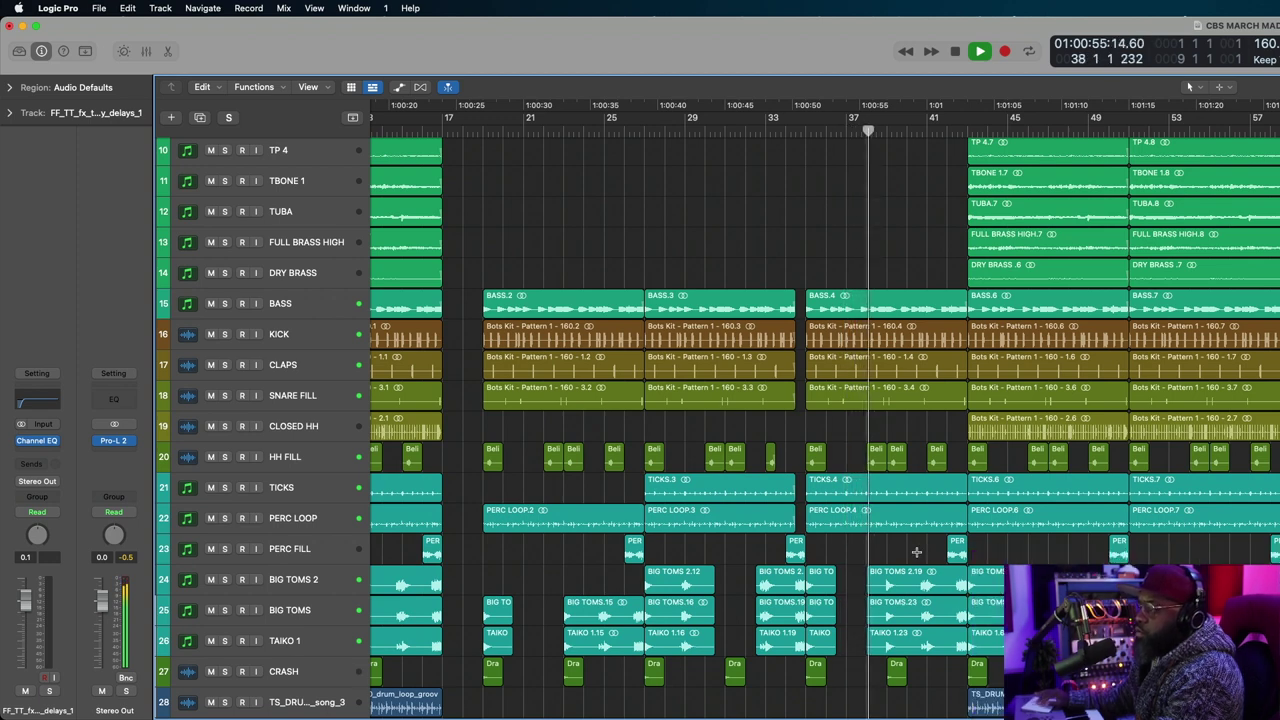
Cut BIG TOMS 2, BIG TOMS and TAIKO 1 from about 40 3 to 41 4 and play the lead-in to bar 43.
drag(918, 541, 939, 648)
key(Delete)
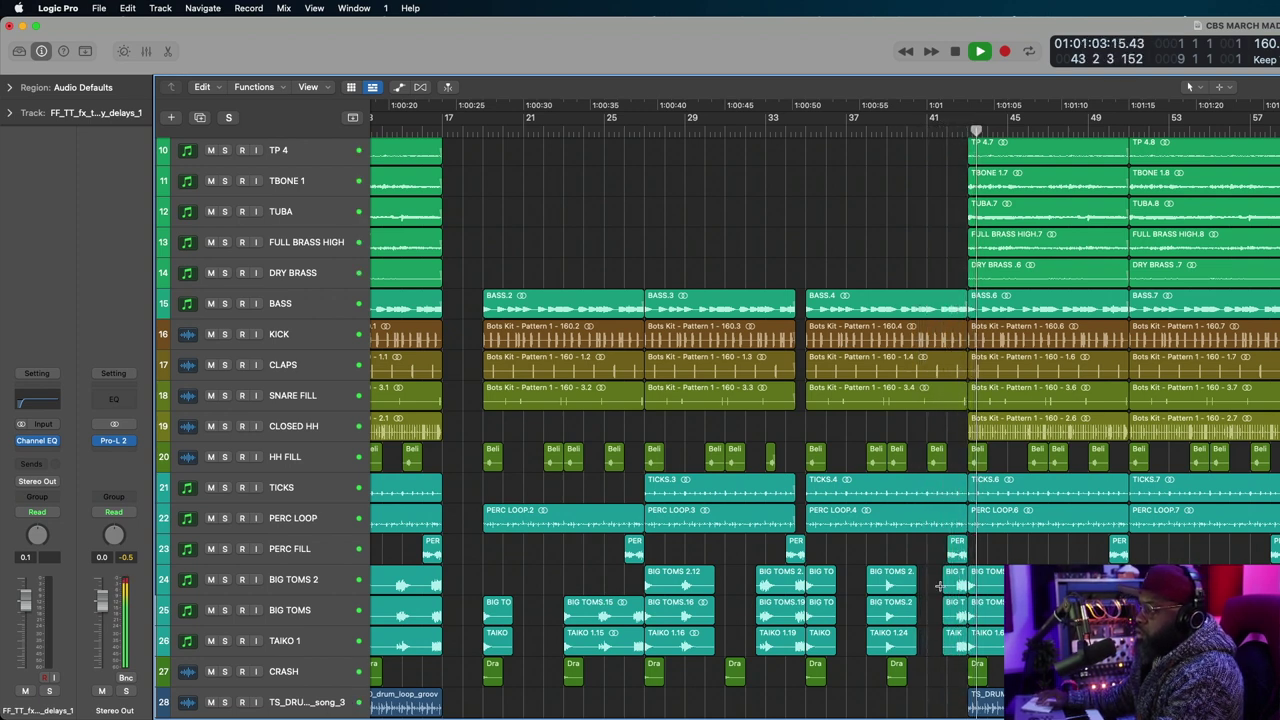
key(space)
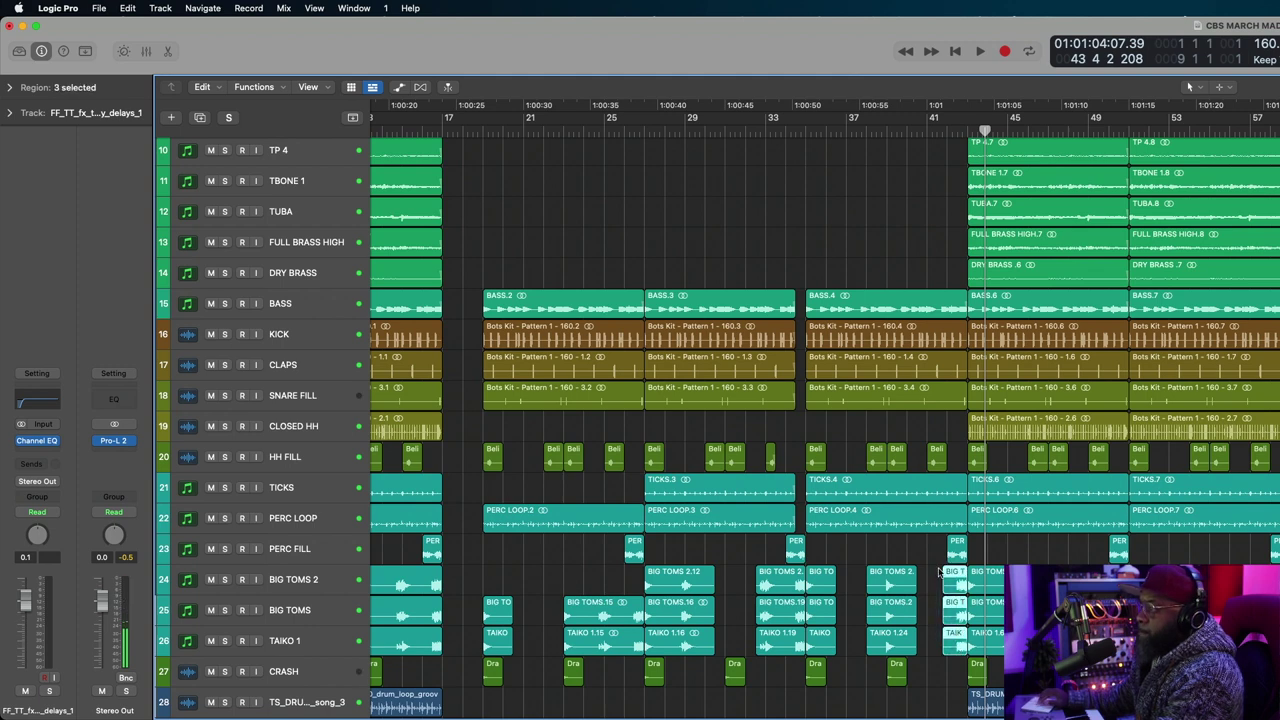
click(928, 136)
key(space)
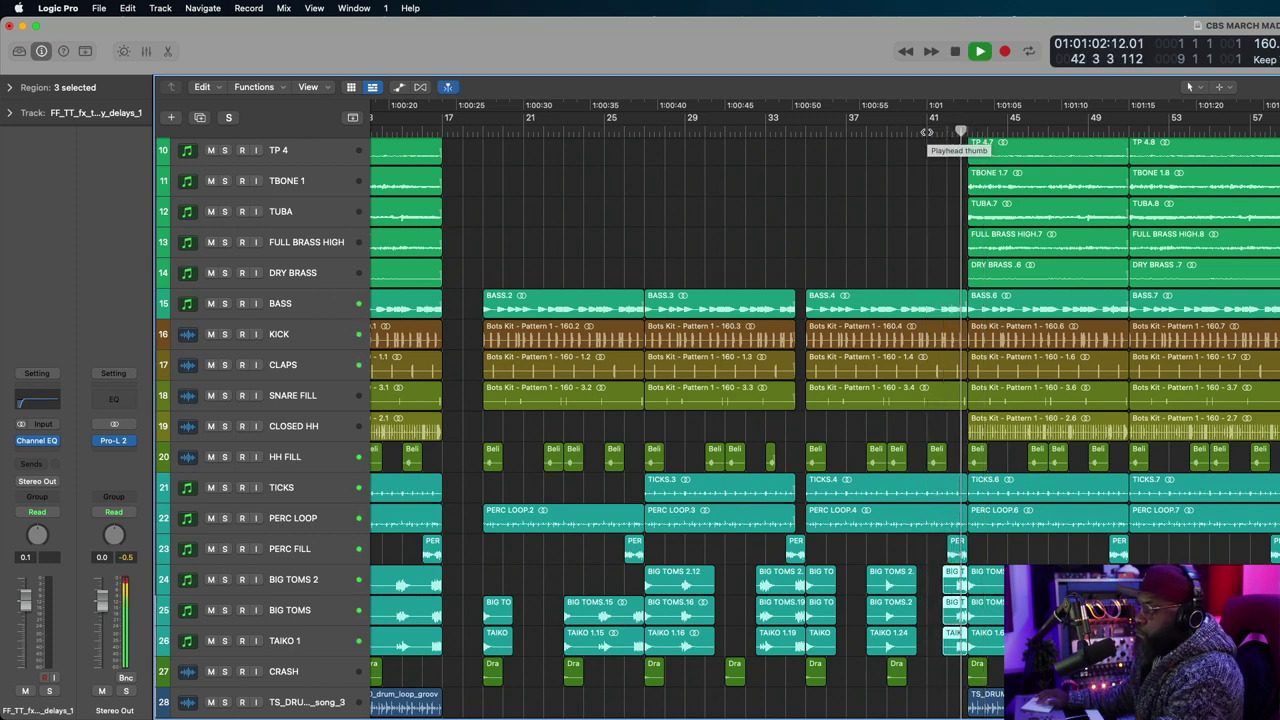
click(928, 132)
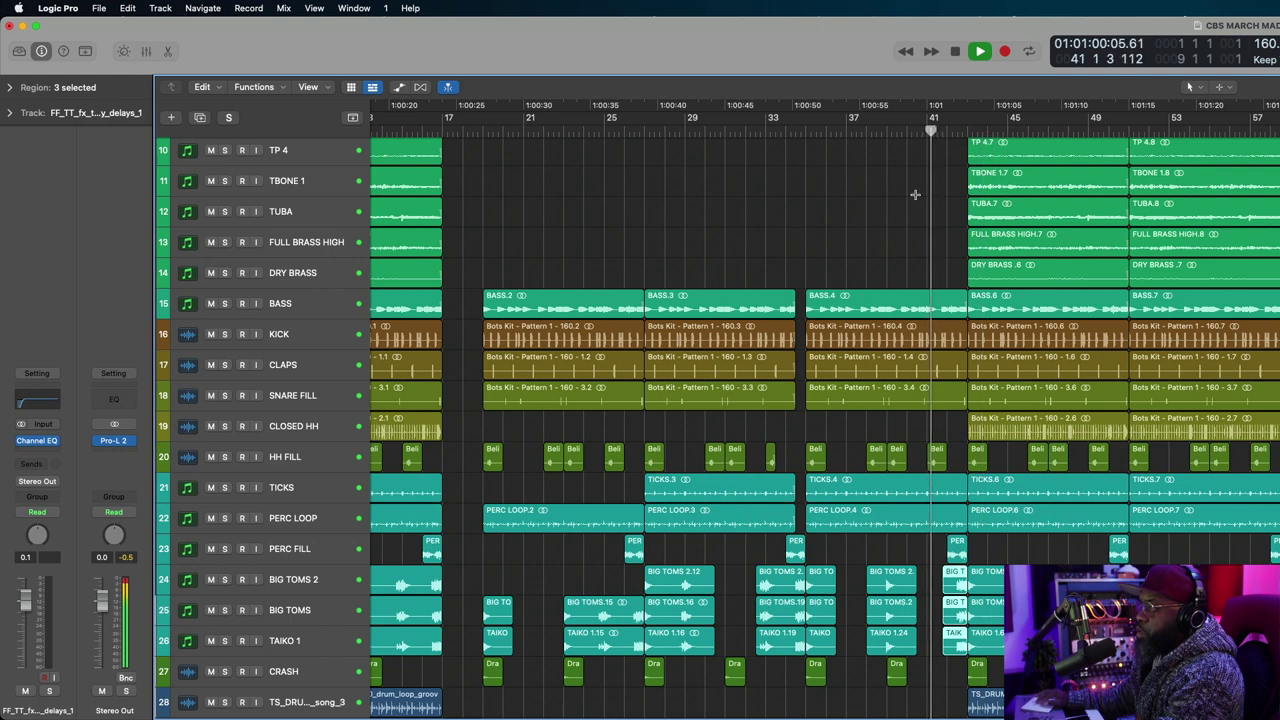
key(space)
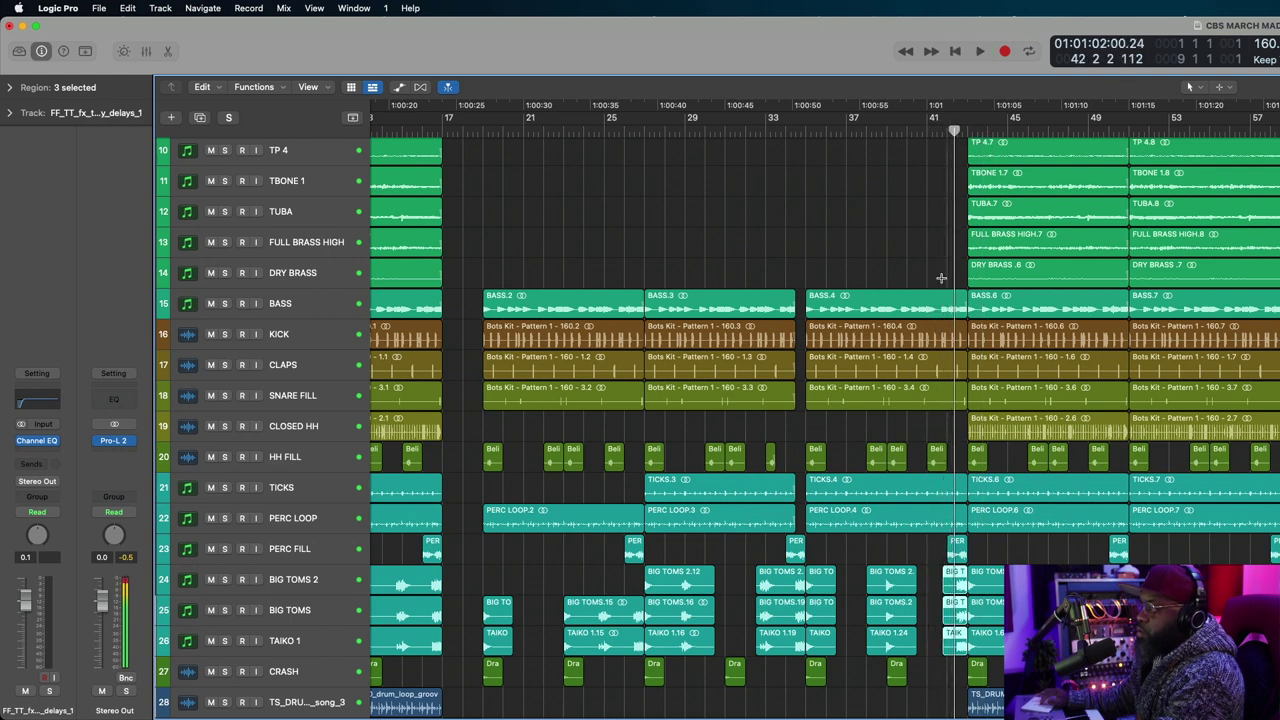
Shorten the bar 35 BASS, KICK, CLAPS, SNARE FILL, TICKS and PERC LOOP regions to end at bar 42, and play the gap.
drag(942, 274, 940, 372)
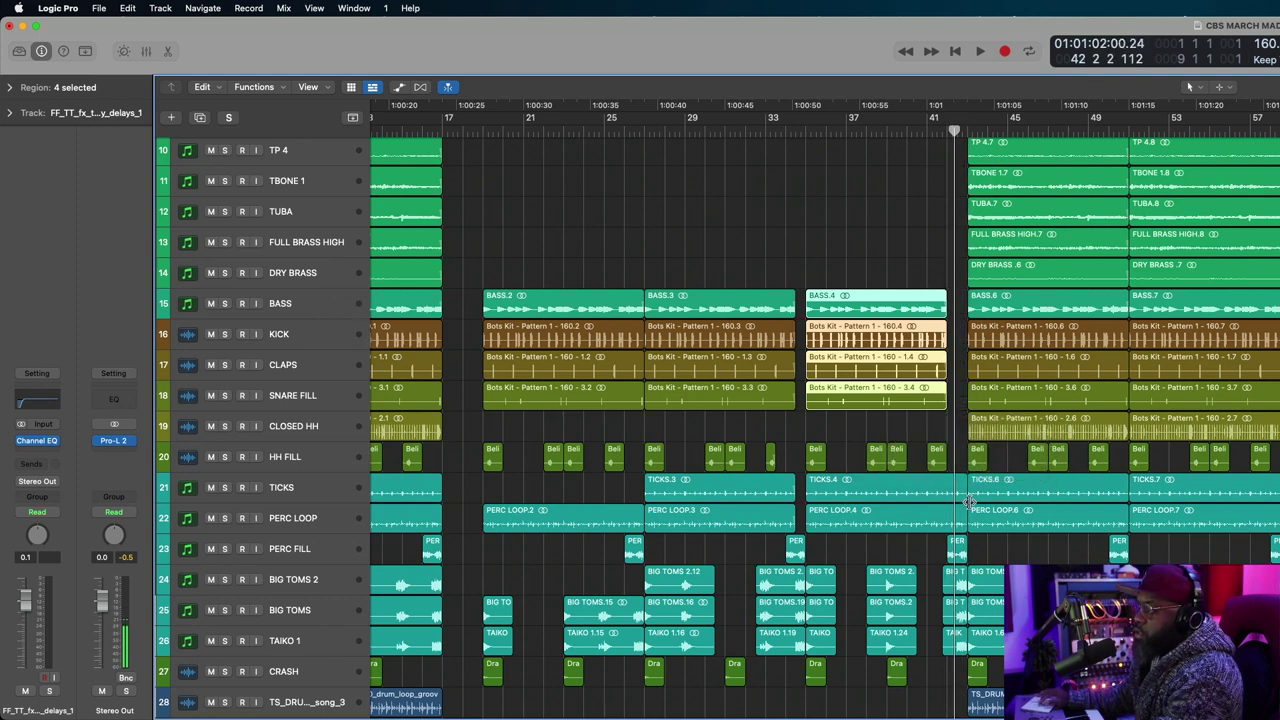
click(927, 541)
drag(927, 541, 943, 478)
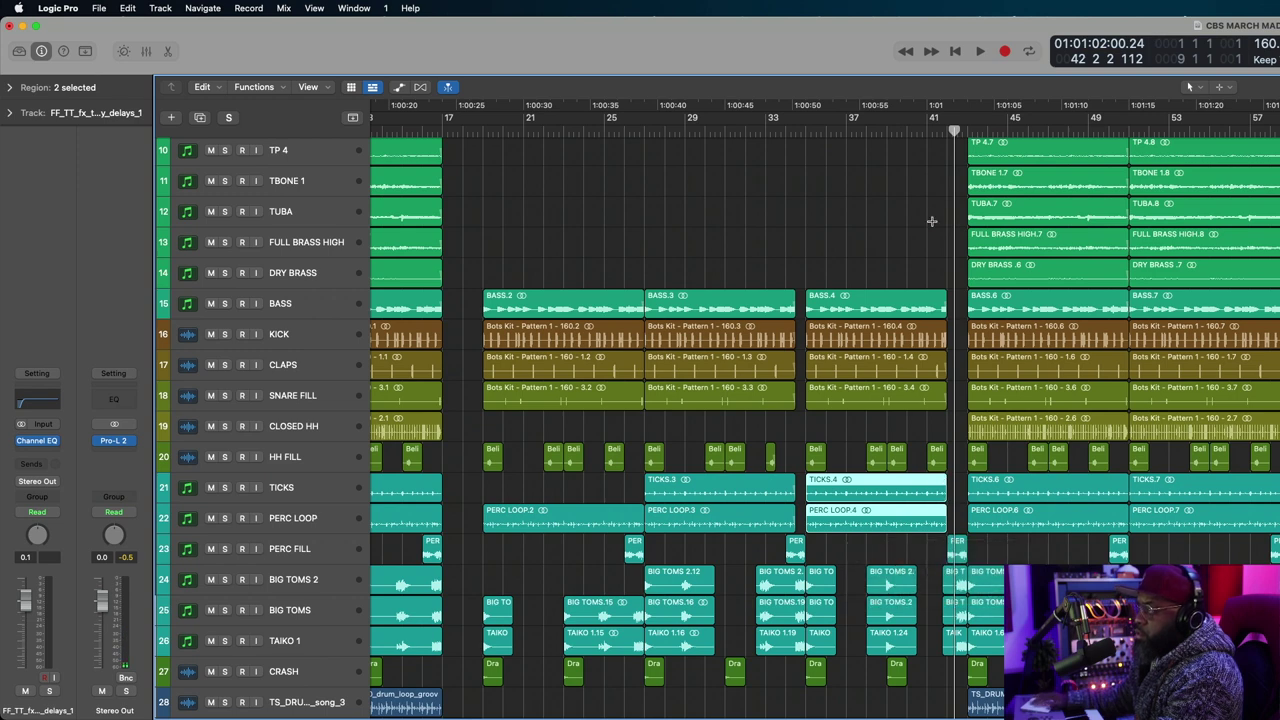
click(905, 132)
key(space)
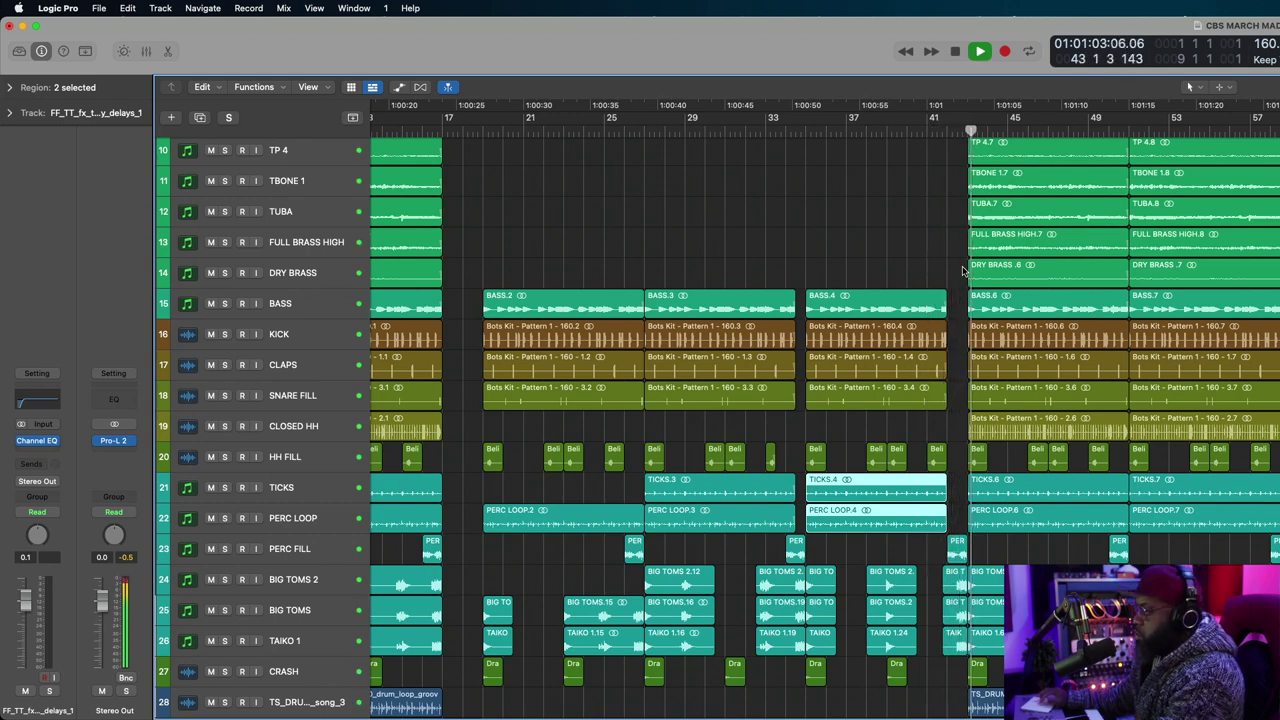
Add the FF_TT_fx_riser_engine_hybrid_hit sample on a new track below the others and move it back so its hit lands around bar 43.
scroll(975, 280, down, 2)
scroll(975, 283, down, 2)
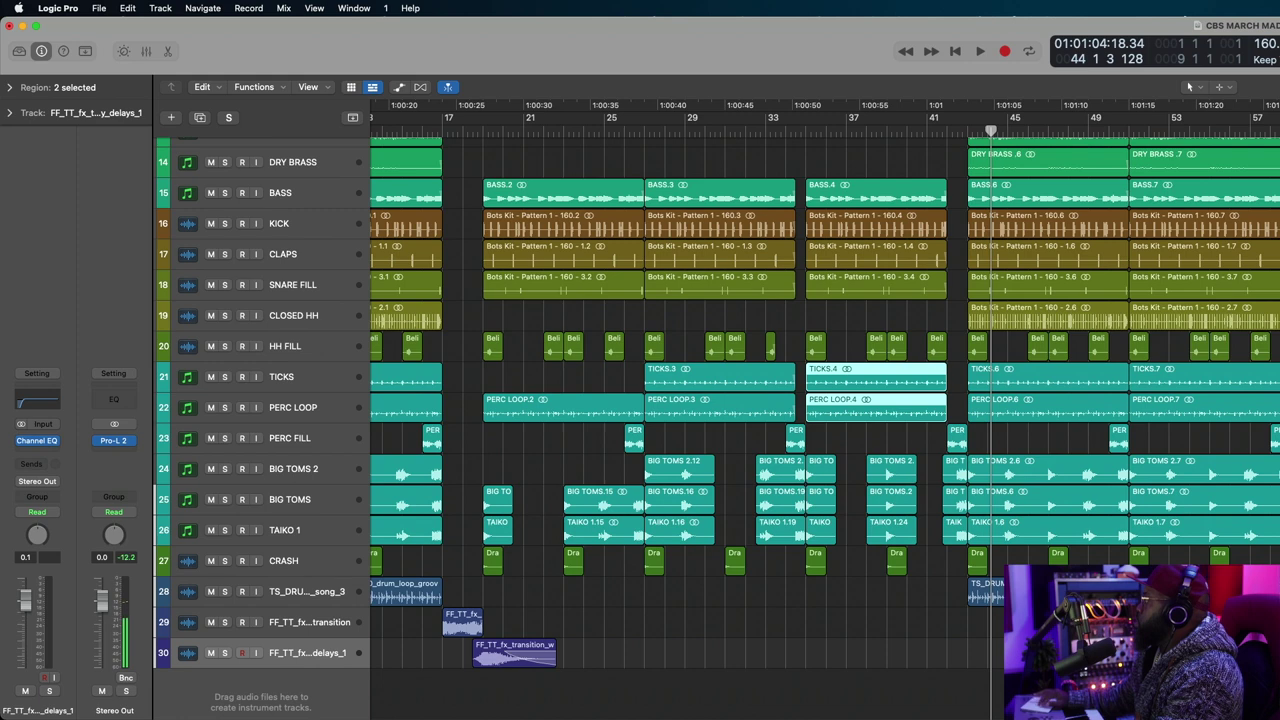
drag(1270, 440, 808, 710)
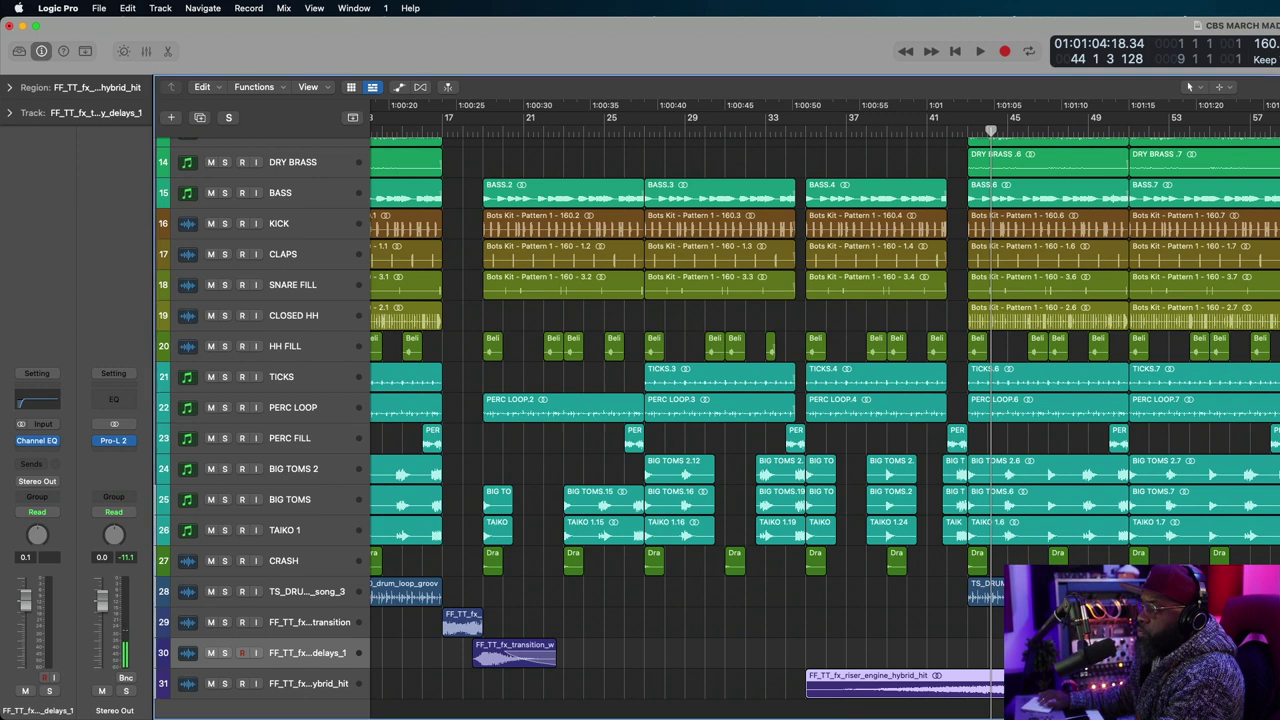
drag(1050, 677, 886, 677)
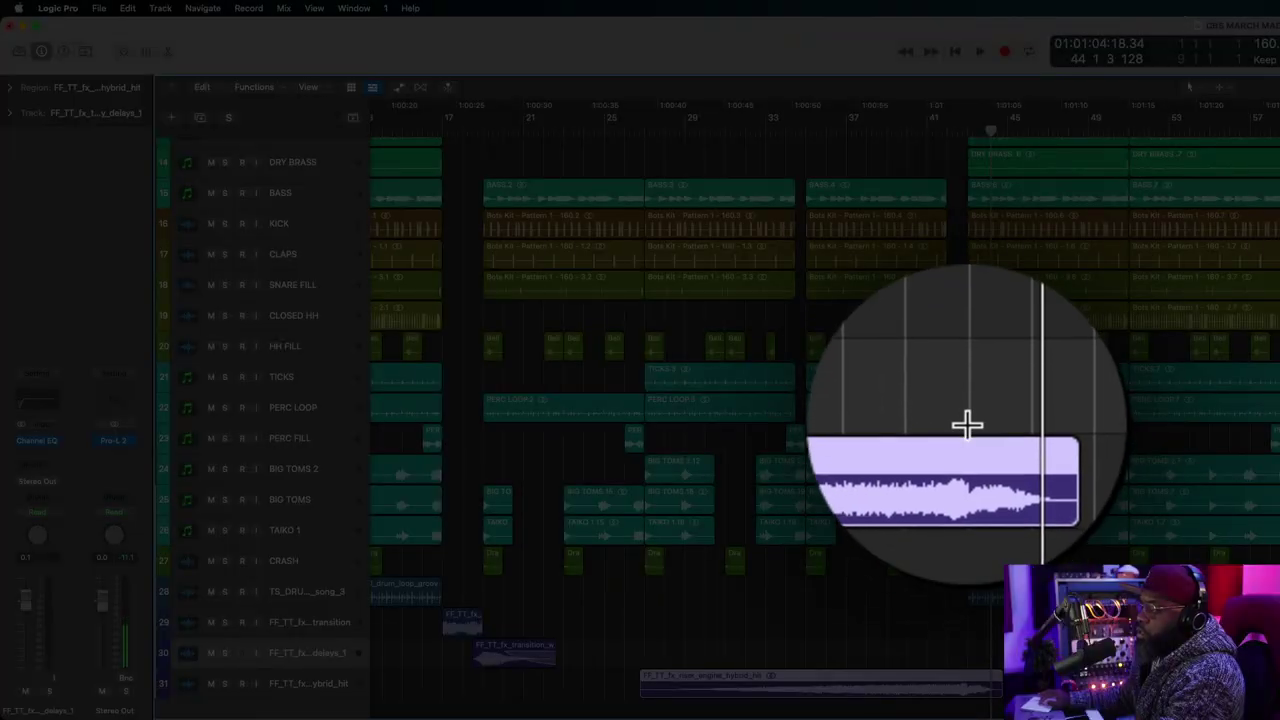
scroll(966, 660, down, 2)
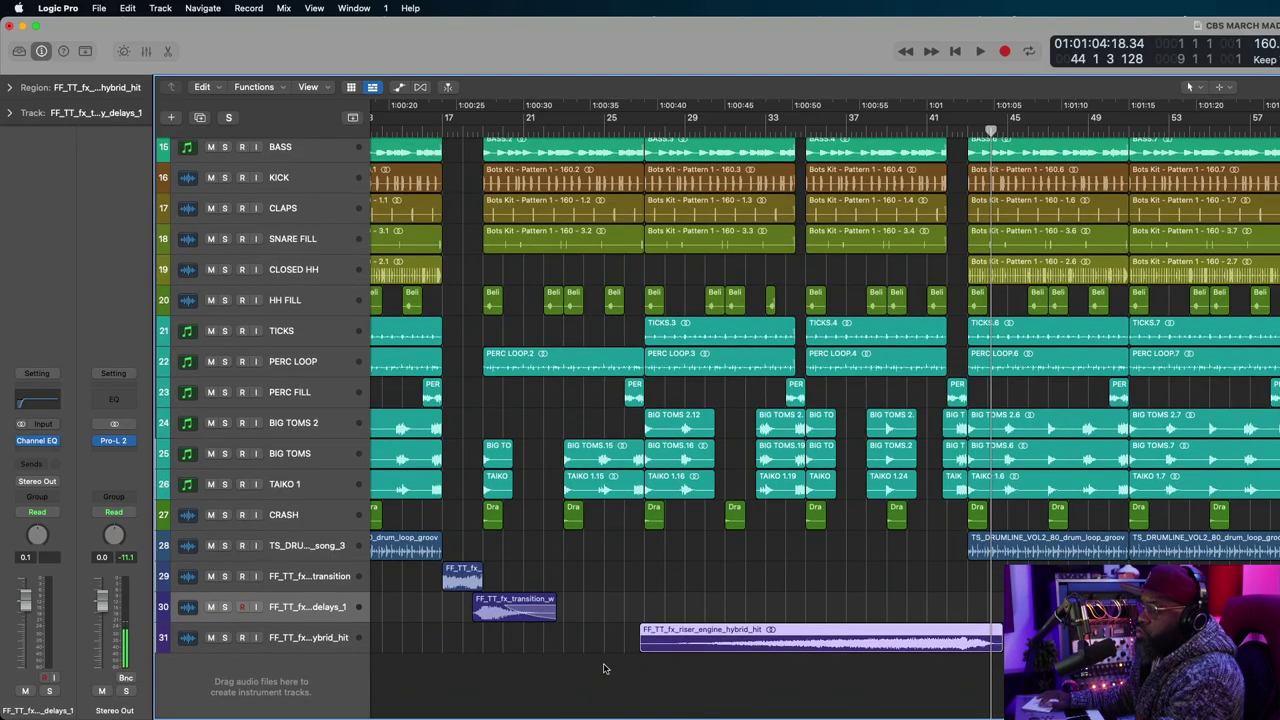
Play the riser from bar 26 and trim its start to bar 39.
click(331, 646)
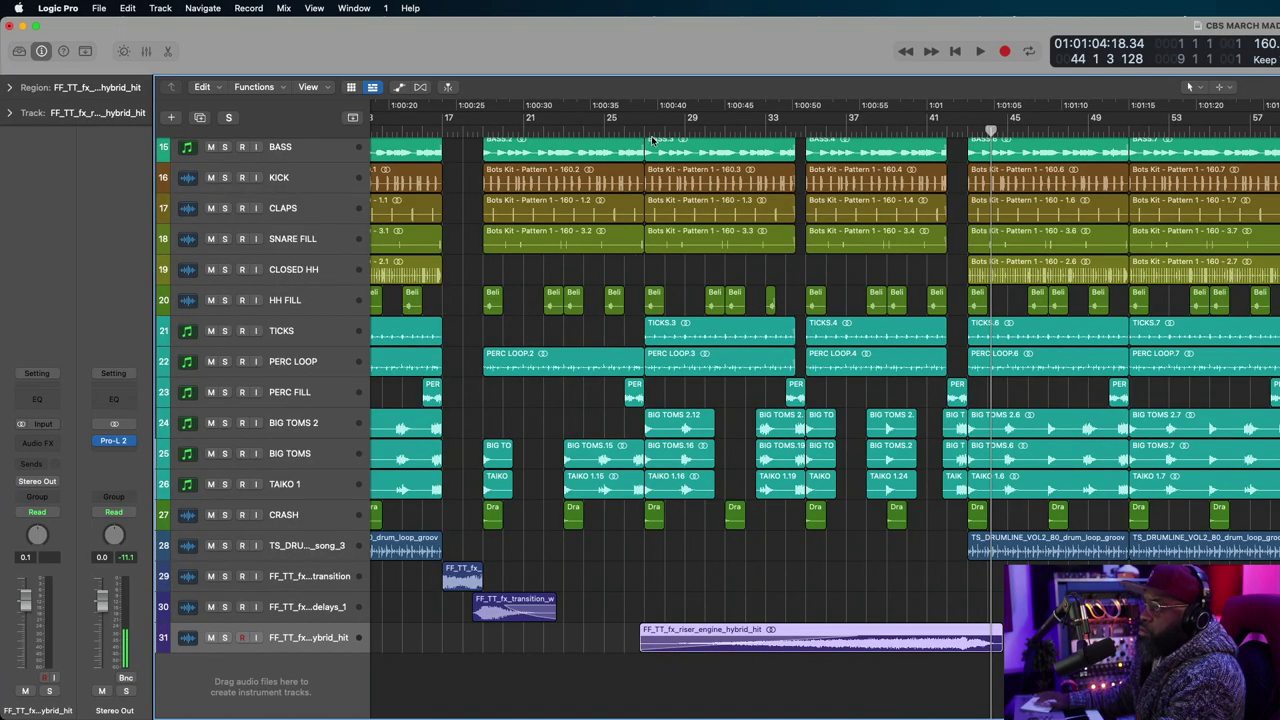
click(624, 131)
key(space)
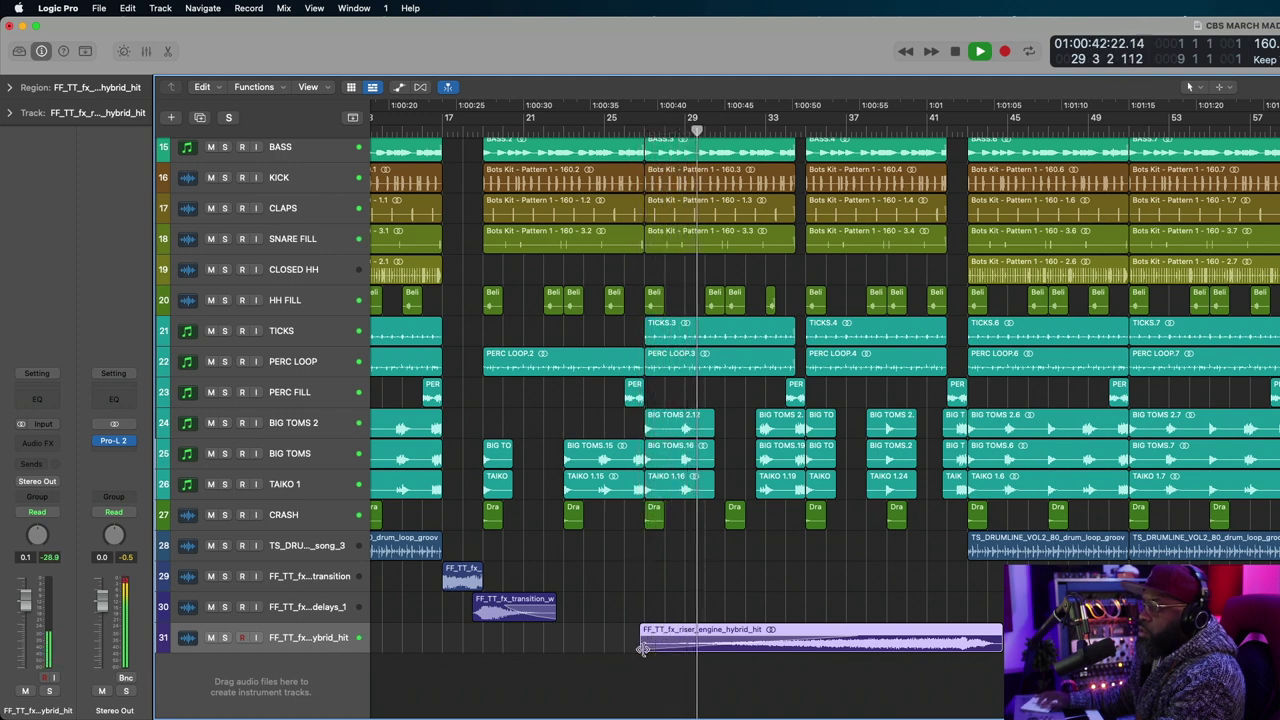
drag(642, 648, 822, 626)
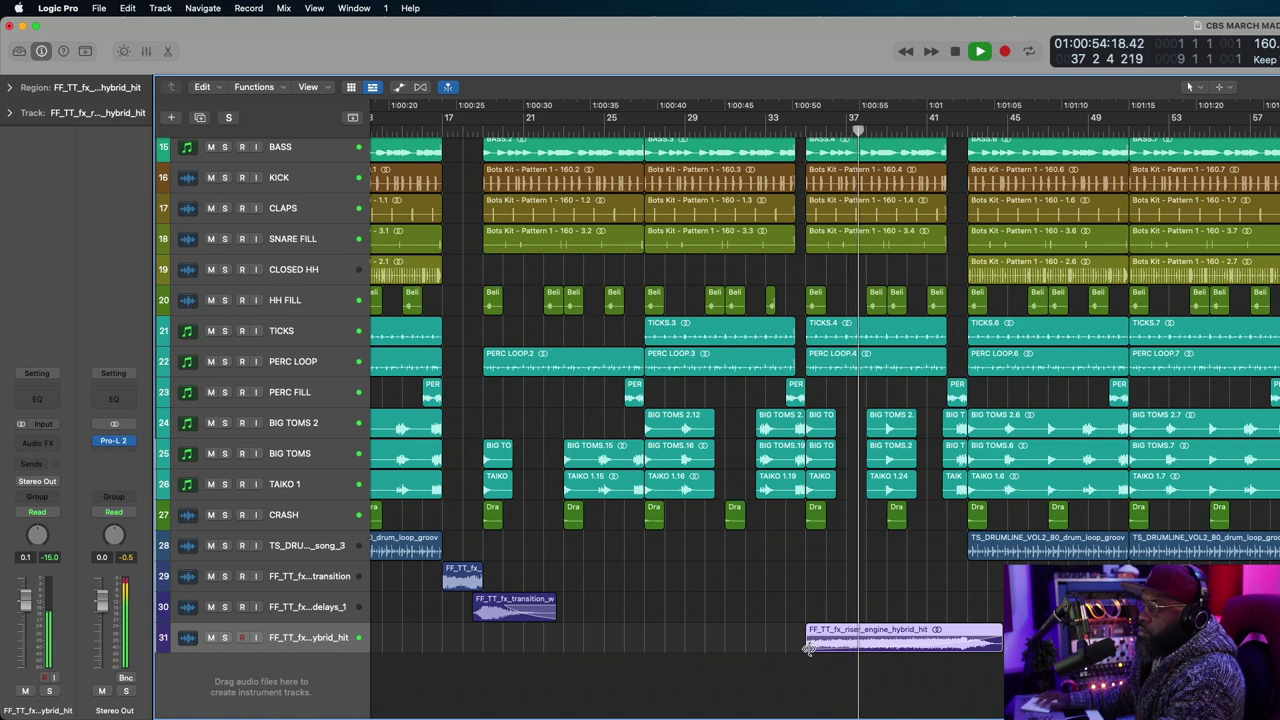
drag(810, 647, 889, 648)
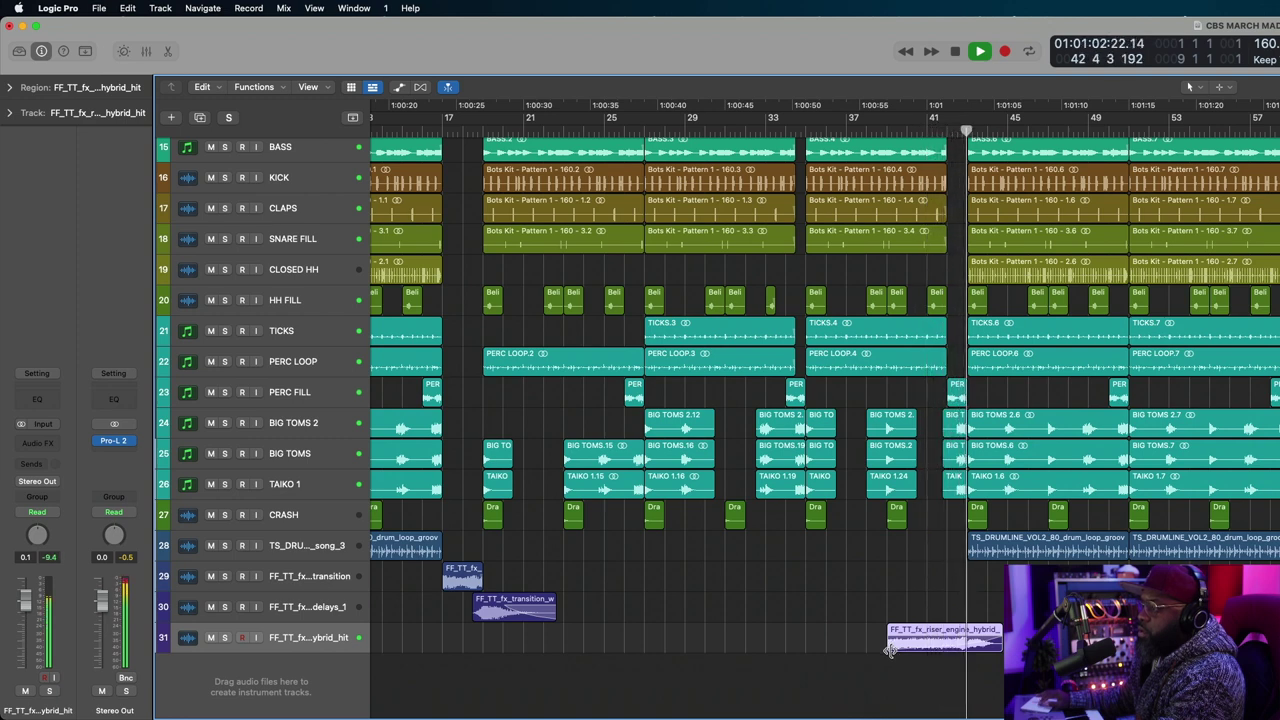
Trim the end of the riser to bar 42 and play it from bar 37 into the next section.
click(855, 133)
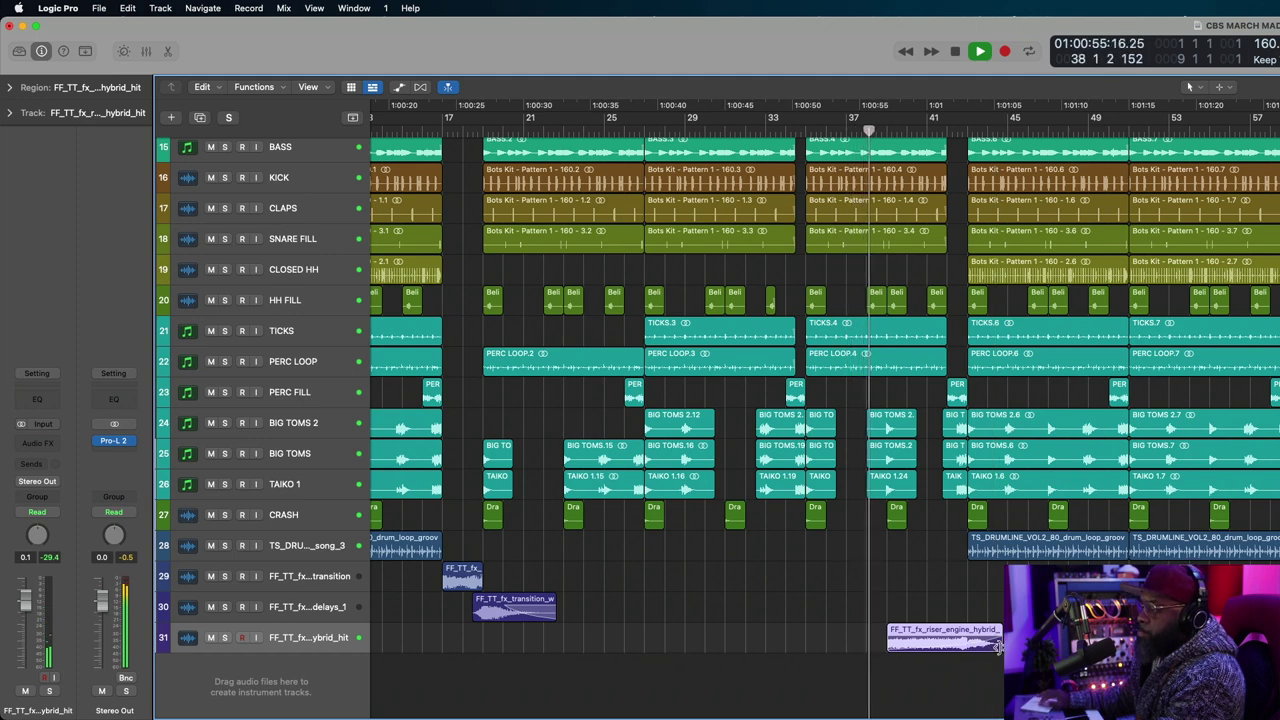
drag(998, 646, 946, 655)
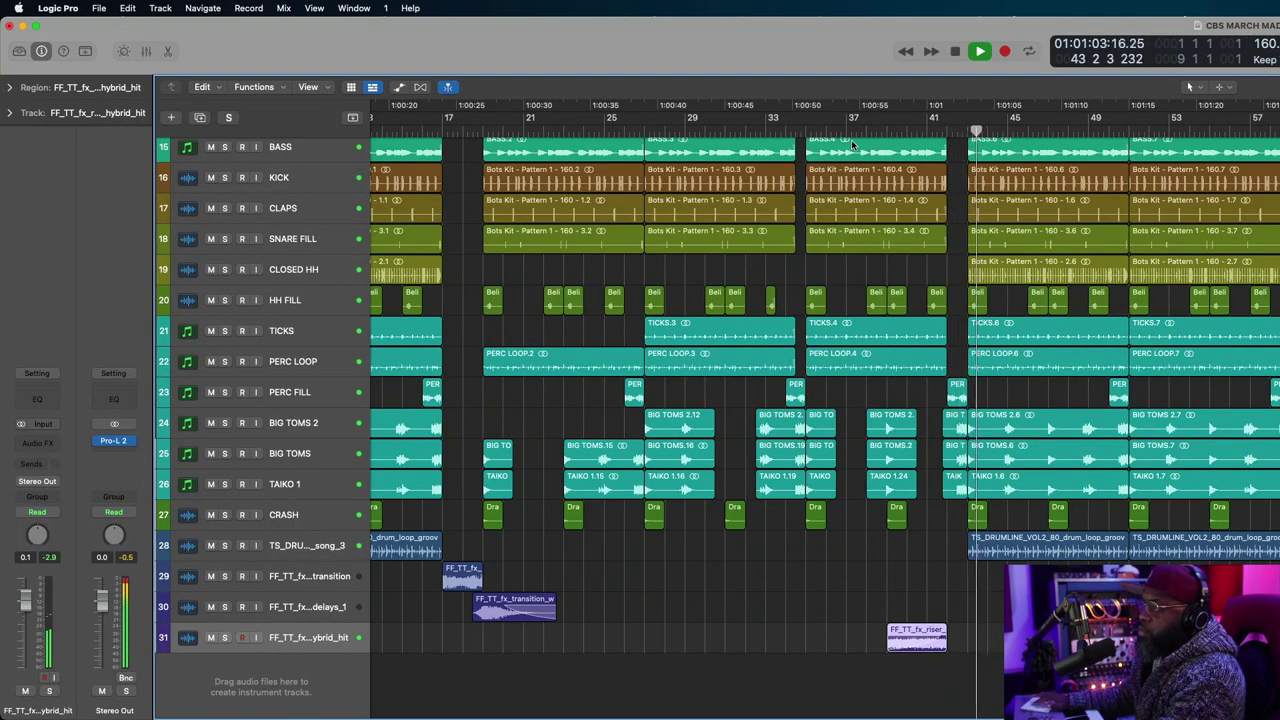
click(849, 133)
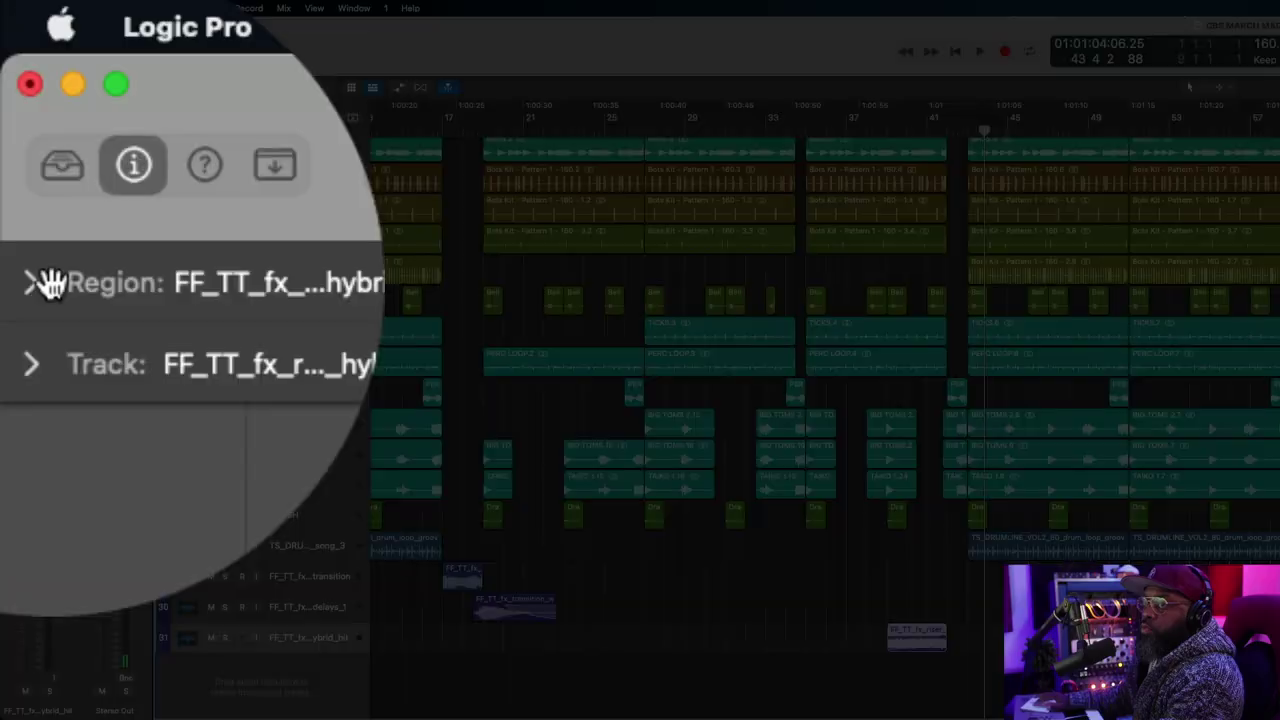
Lower the riser region's gain, trying -10 dB in playback and settling on -6 dB.
click(40, 280)
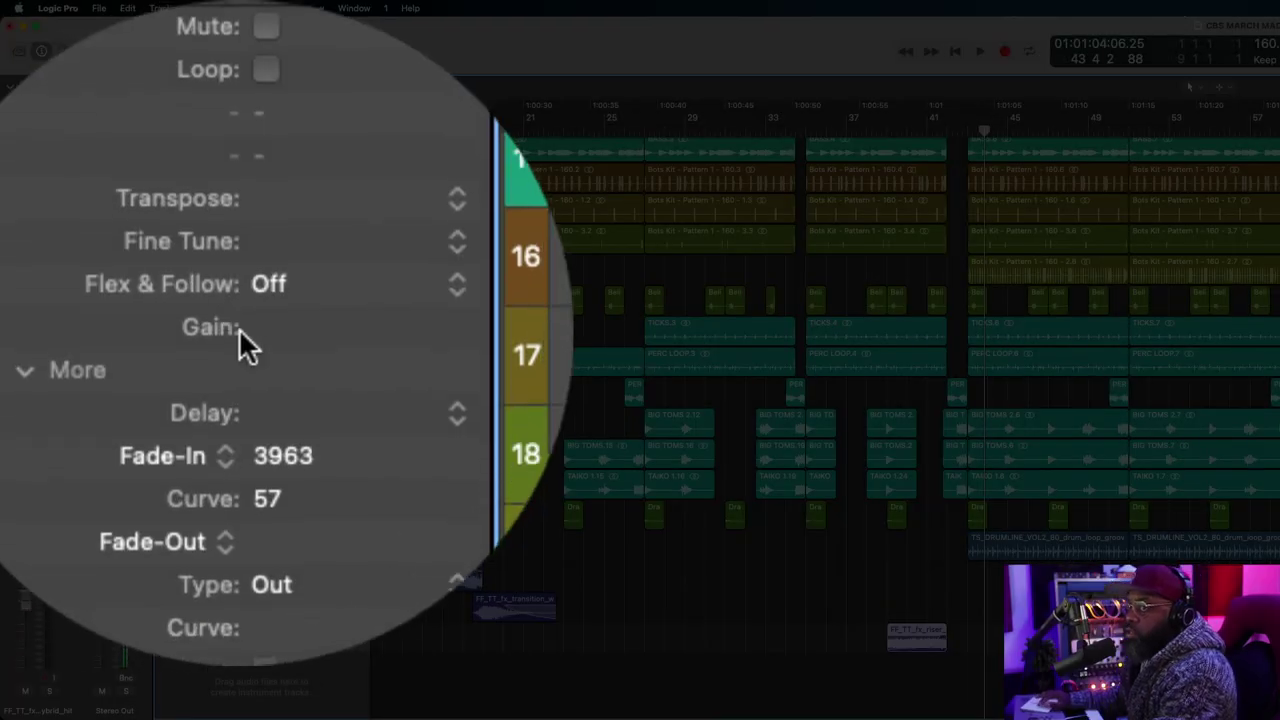
drag(281, 338, 310, 596)
drag(315, 343, 320, 332)
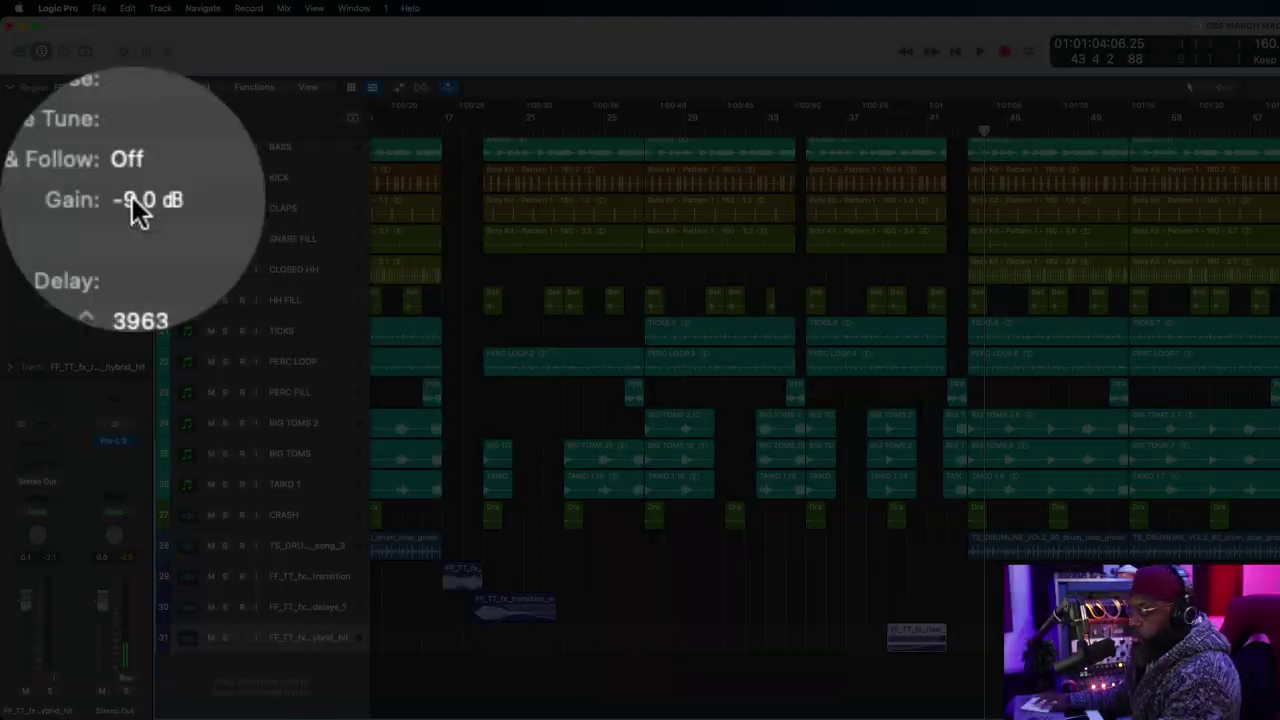
double_click(132, 197)
text(-10)
key(Return)
key(space)
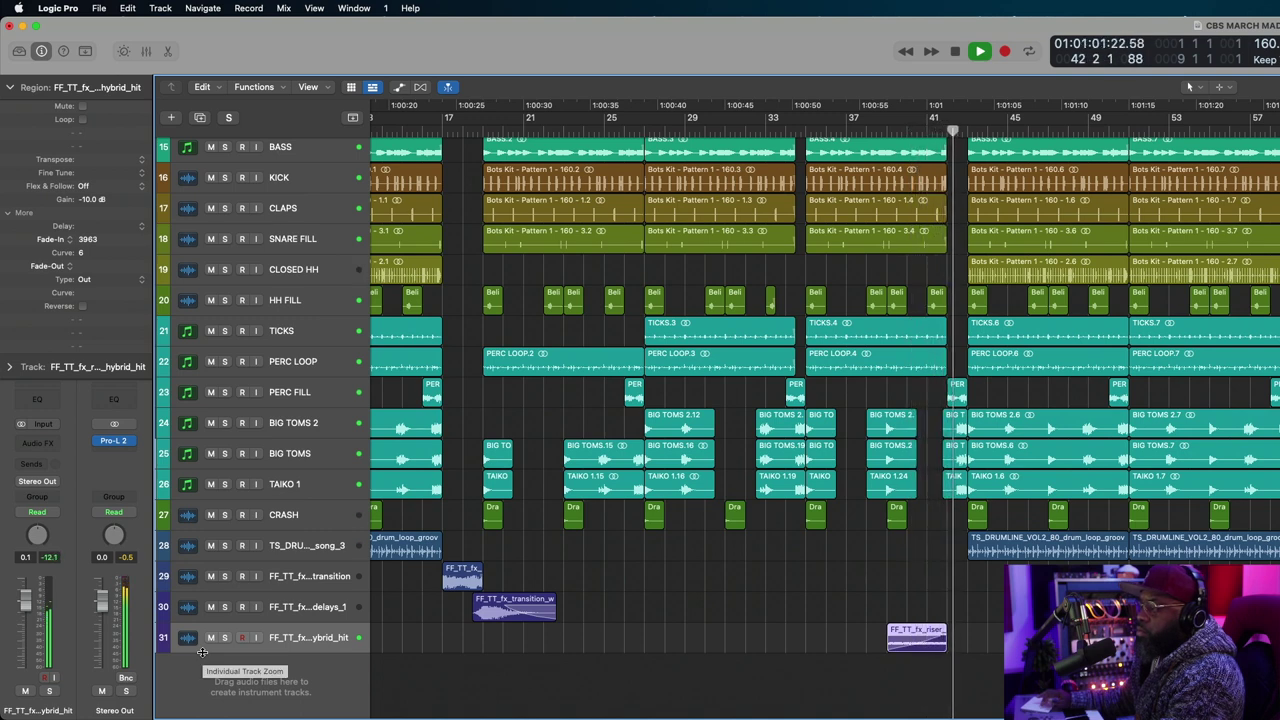
key(space)
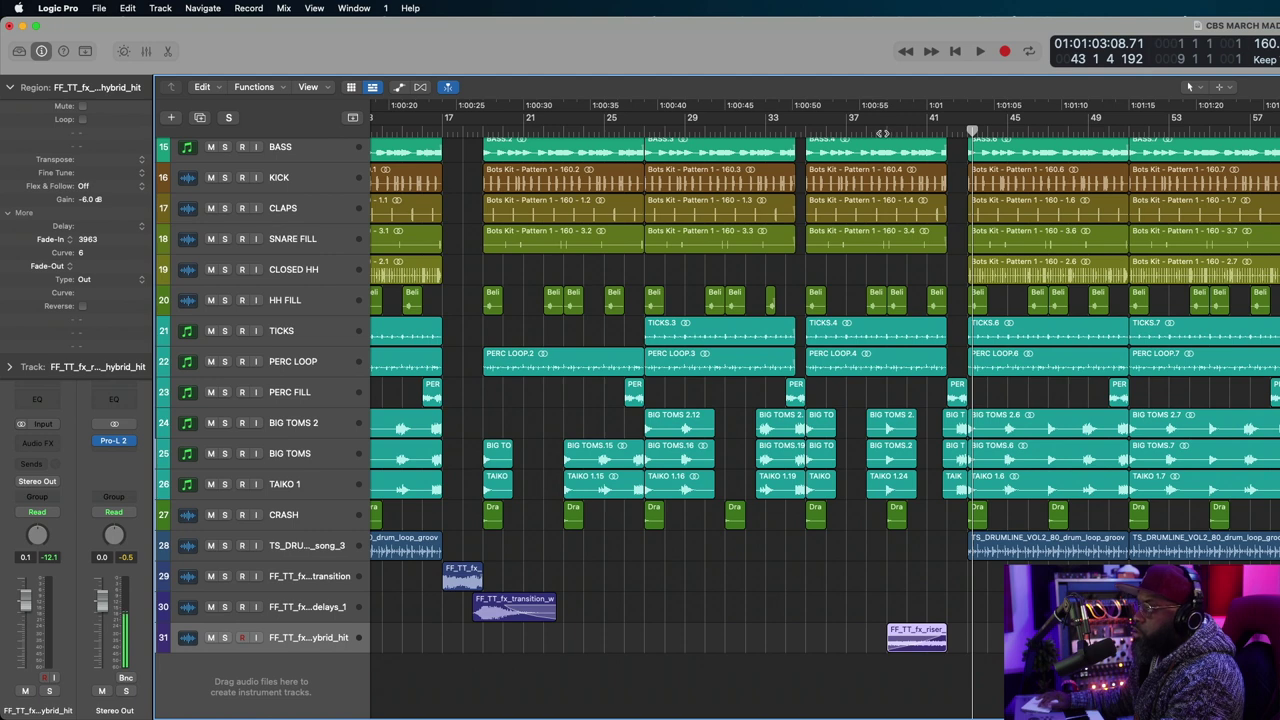
Play the riser into the bar 43 section and listen back through the thinned-out section from before bar 20.
click(885, 132)
key(space)
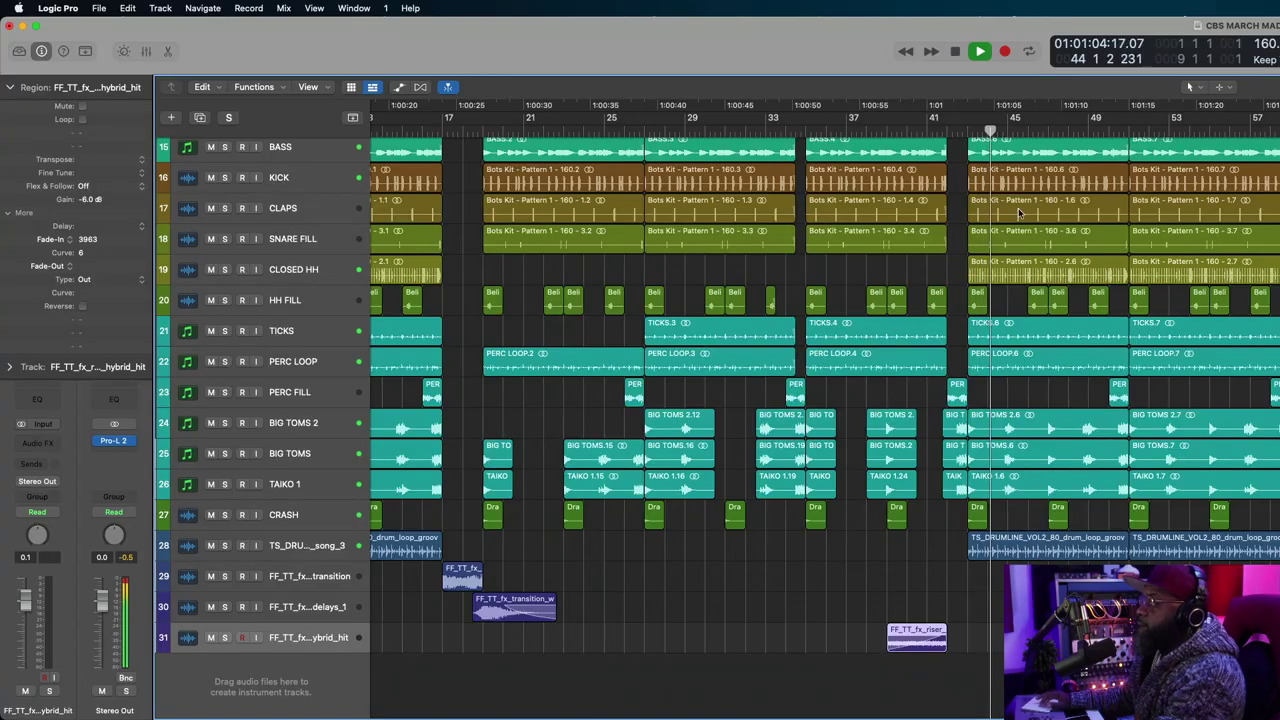
scroll(1020, 213, right, 1)
scroll(1025, 215, up, 3)
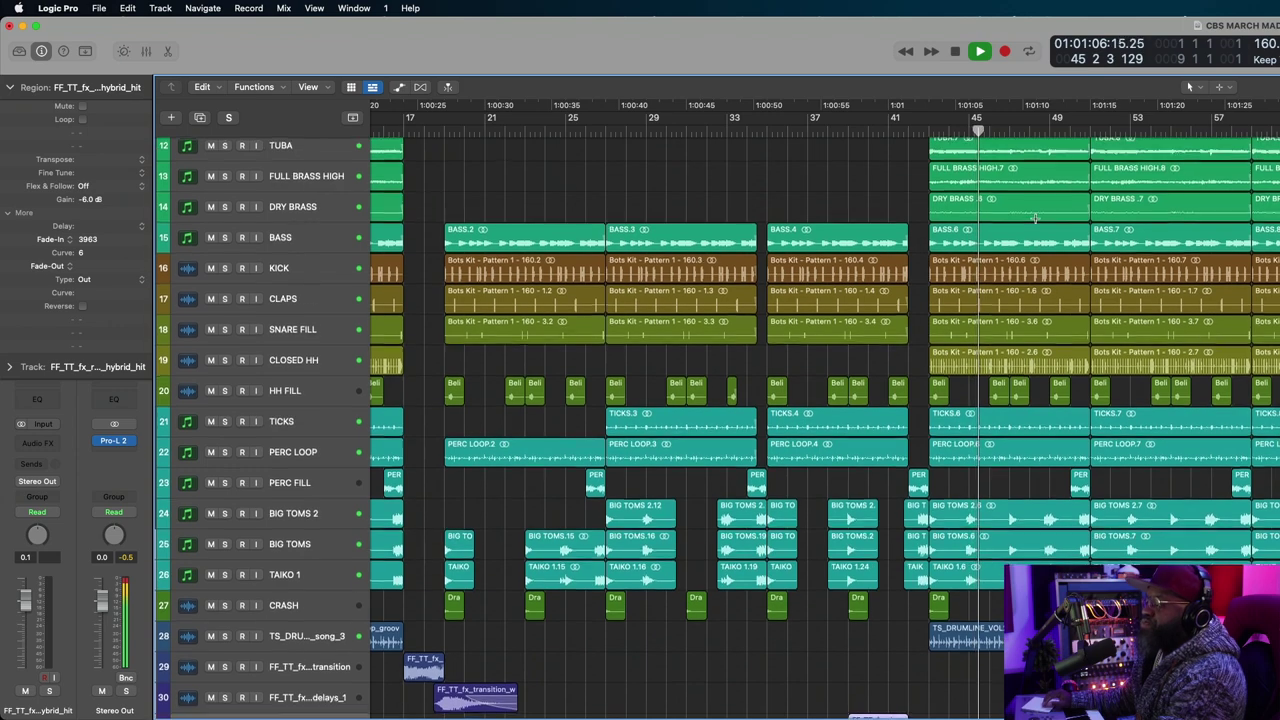
scroll(1036, 218, down, 2)
scroll(1037, 219, left, 5)
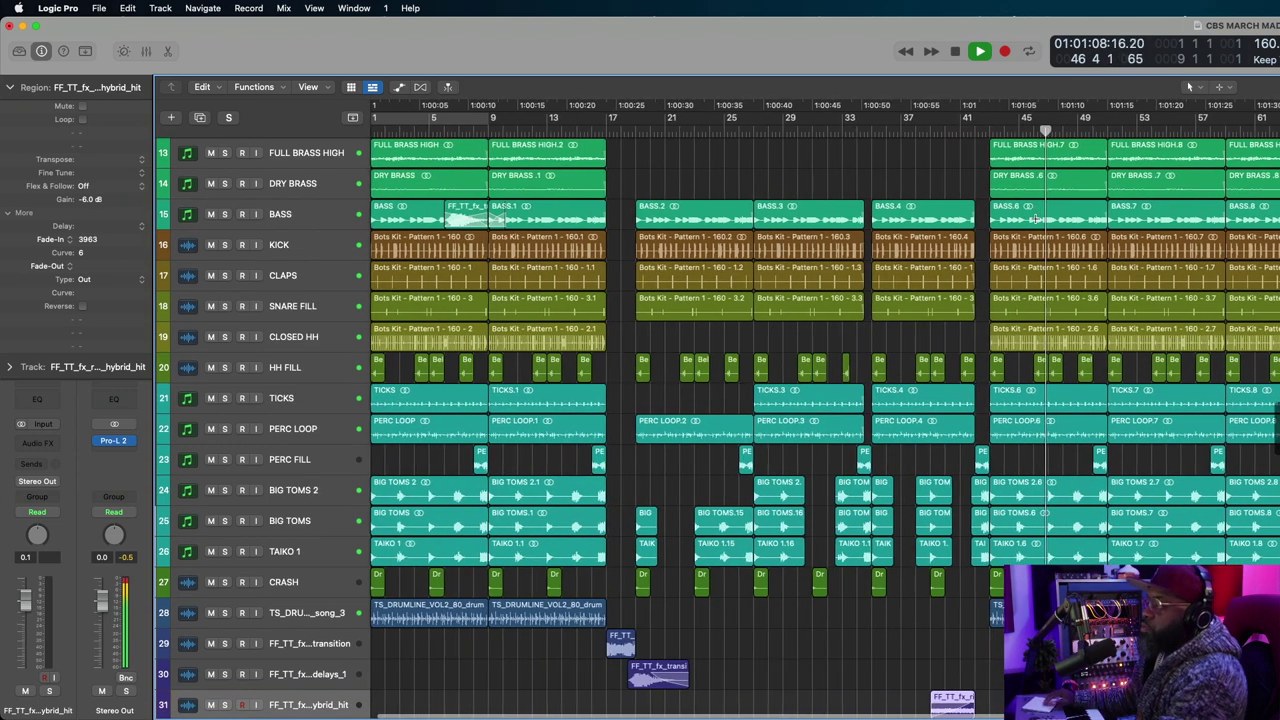
key(space)
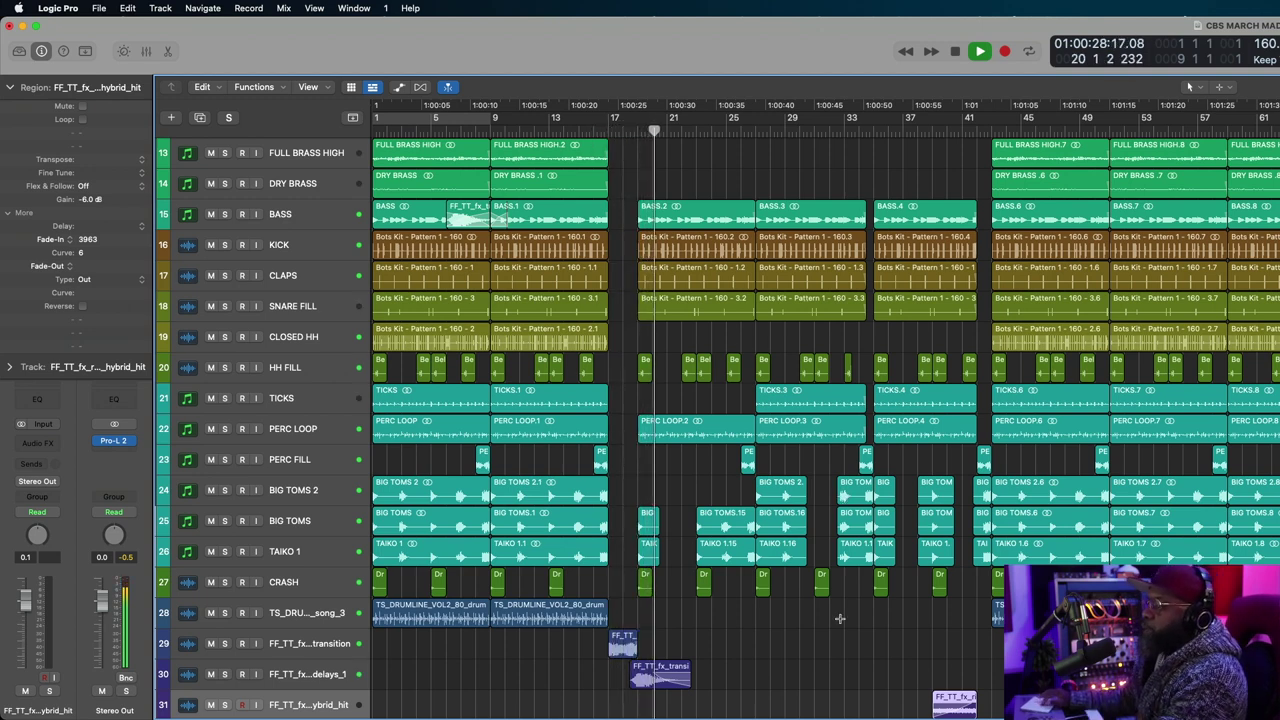
scroll(840, 619, down, 3)
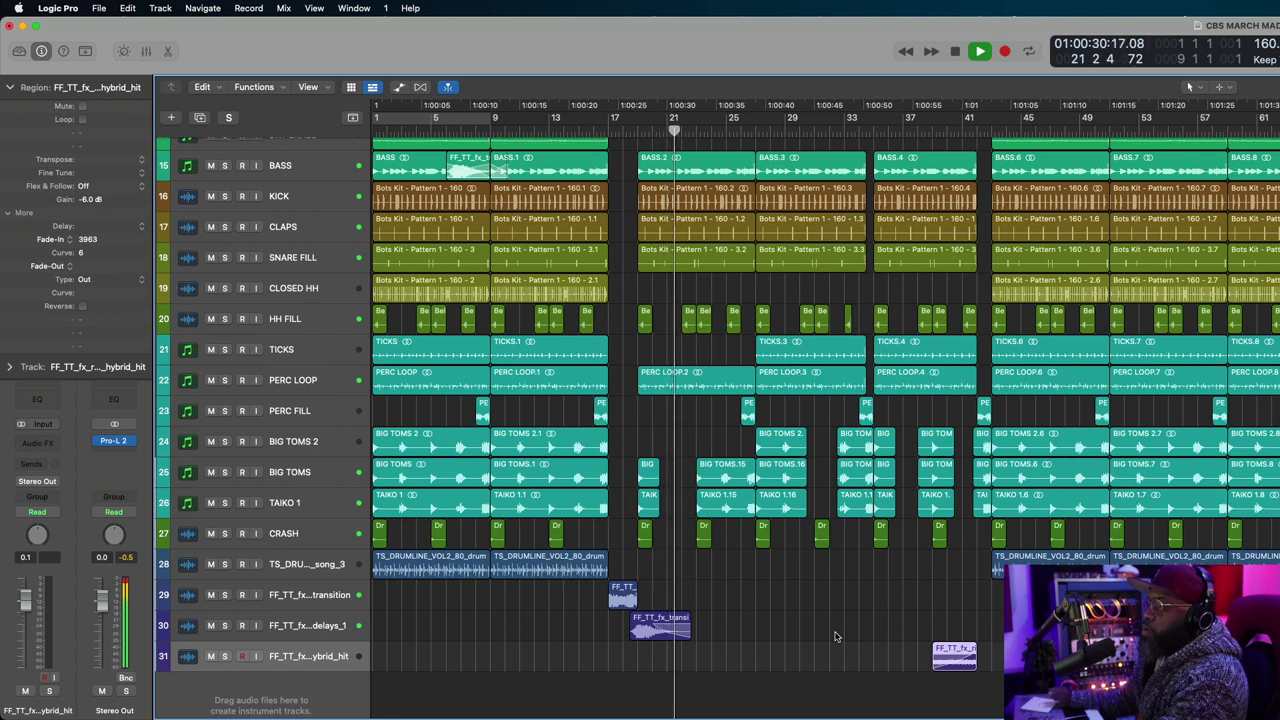
scroll(836, 636, up, 5)
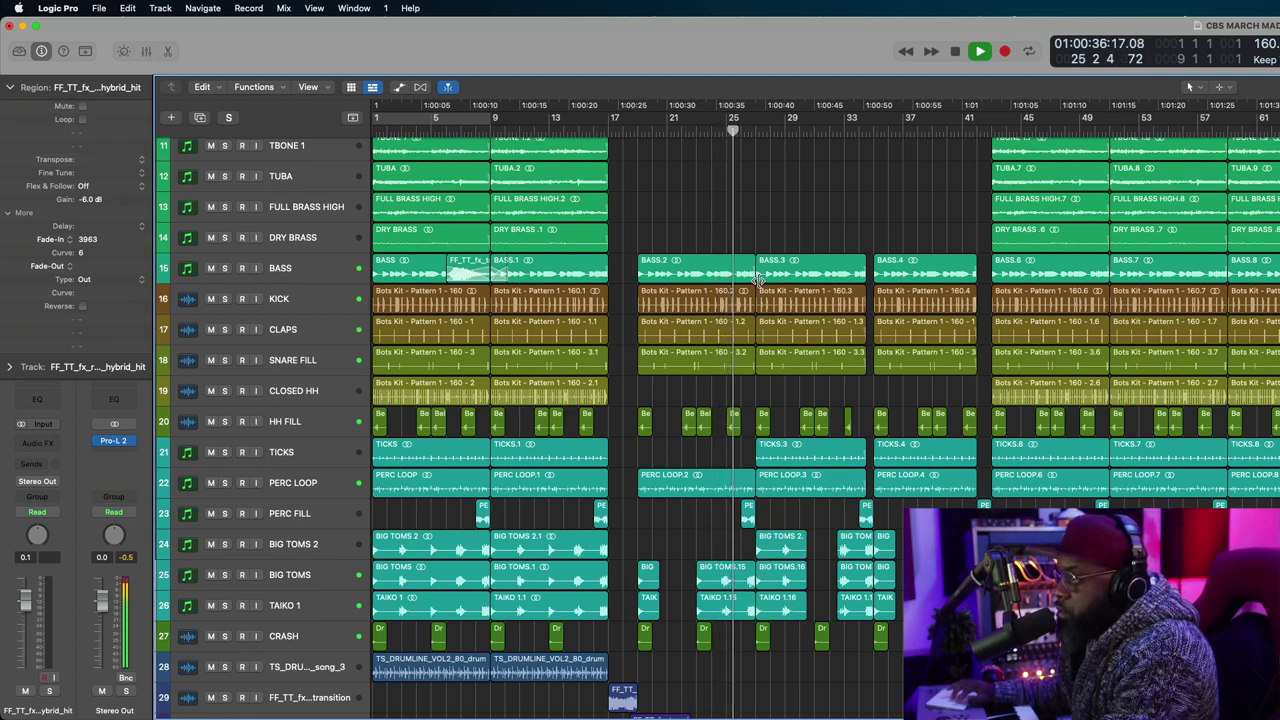
Trim the start of the BASS.3 region to about bar 29.5 and lengthen its fade-out to 881.
drag(759, 280, 797, 276)
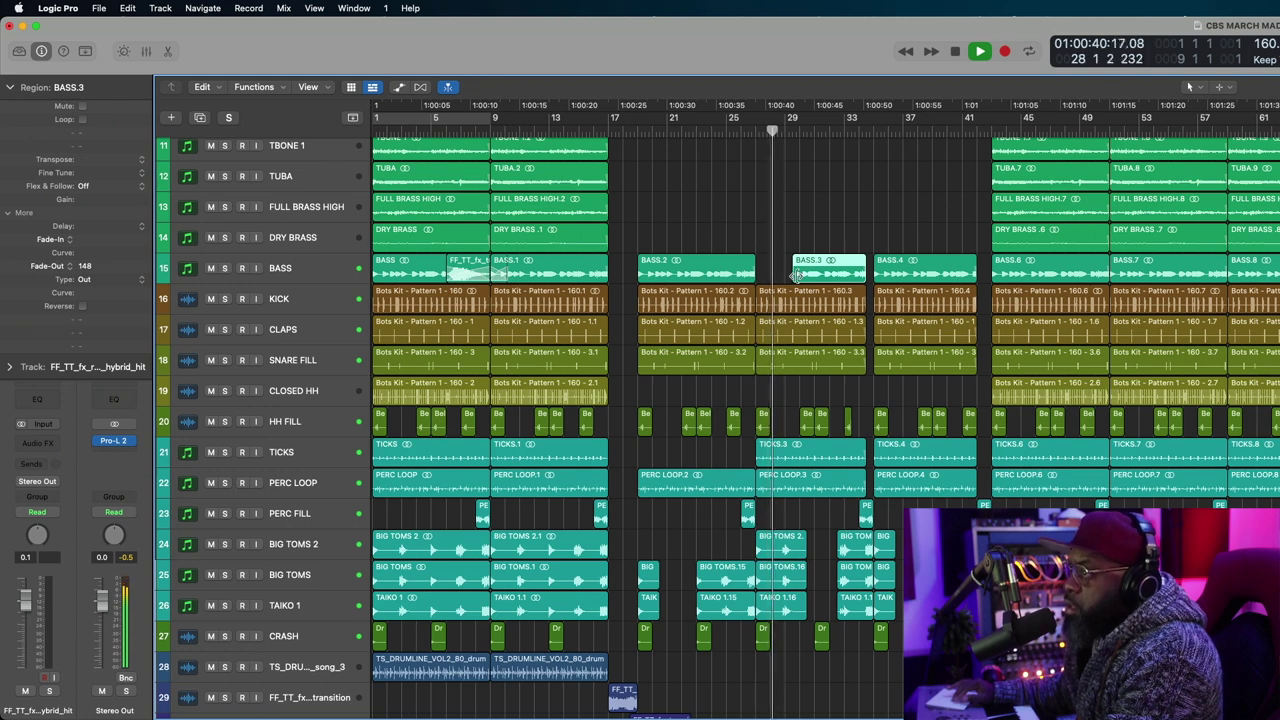
drag(795, 274, 797, 274)
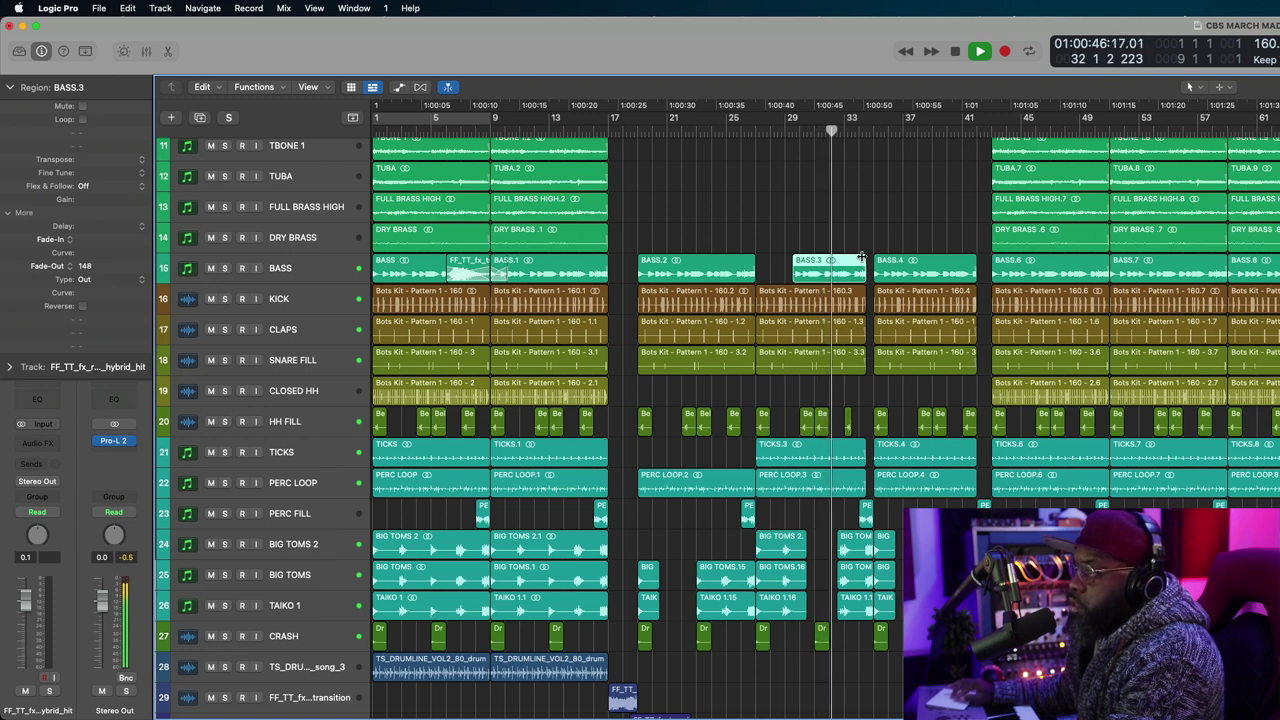
drag(855, 257, 856, 257)
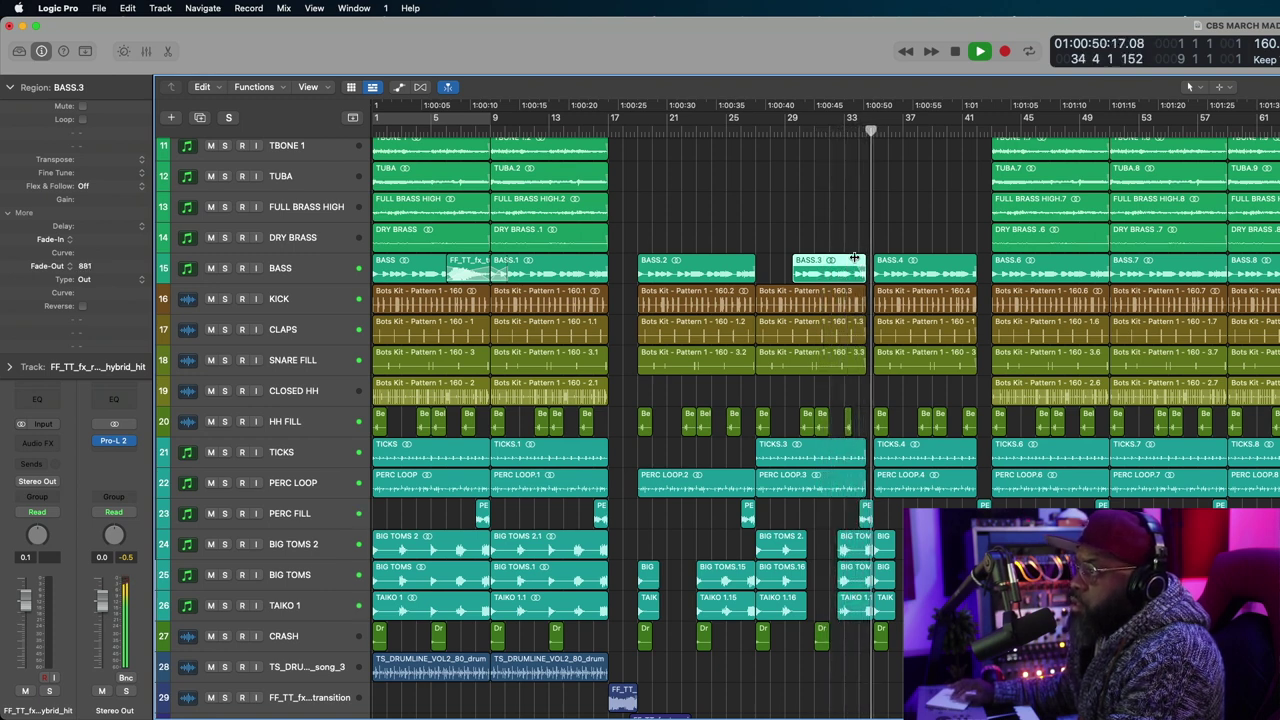
Stop playback and change the fade-out at the end of the BASS.3 region to a Slow Down.
key(space)
scroll(854, 257, up, 8)
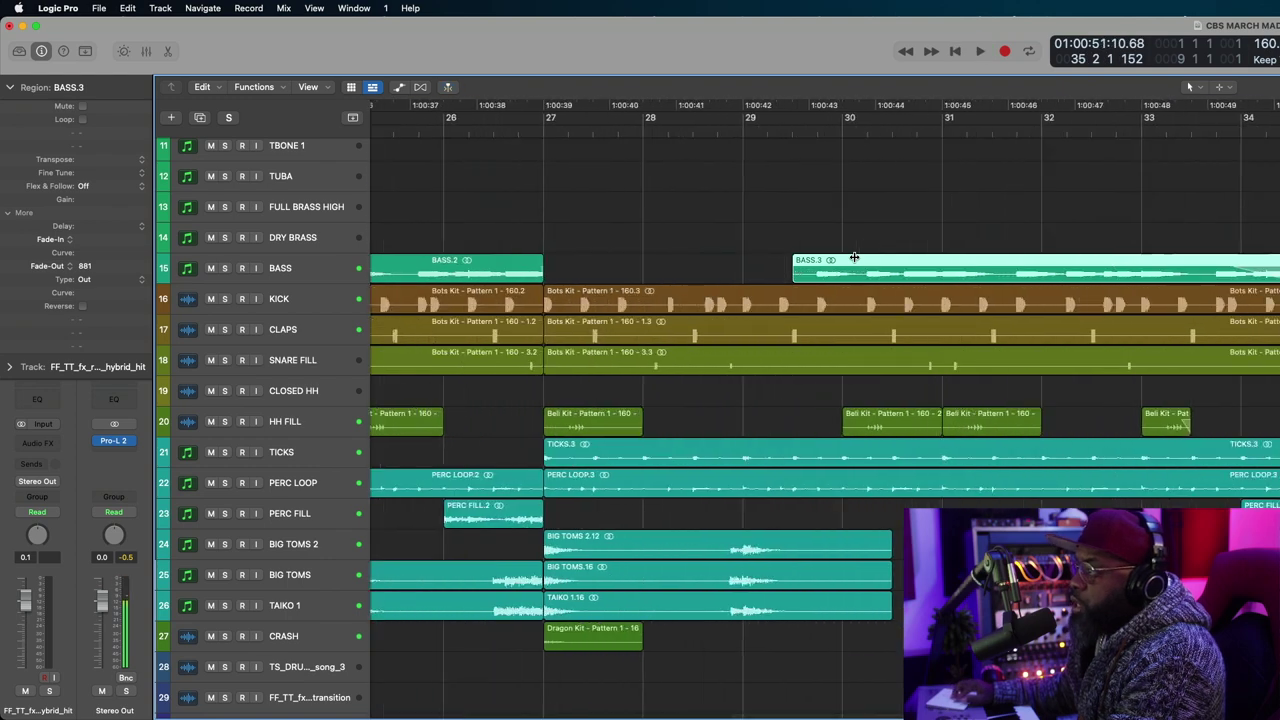
scroll(854, 257, right, 3)
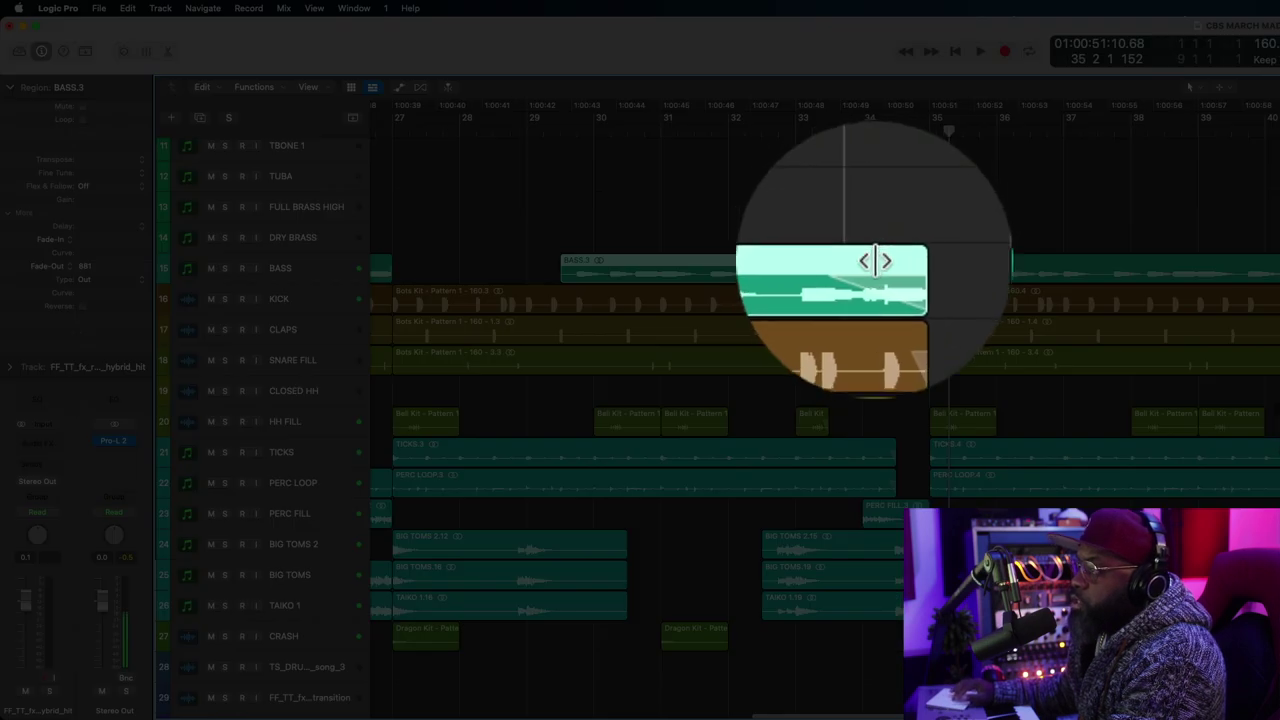
right_click(885, 262)
click(895, 287)
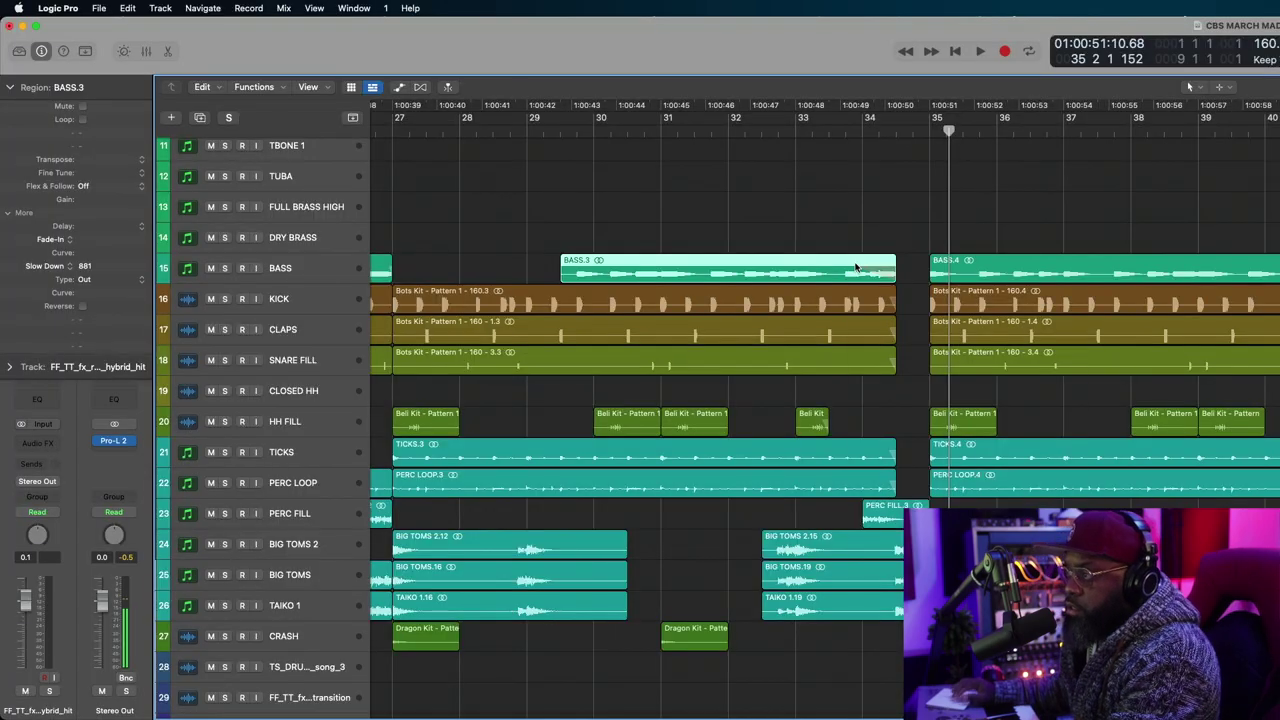
right_click(856, 264)
click(835, 225)
right_click(885, 262)
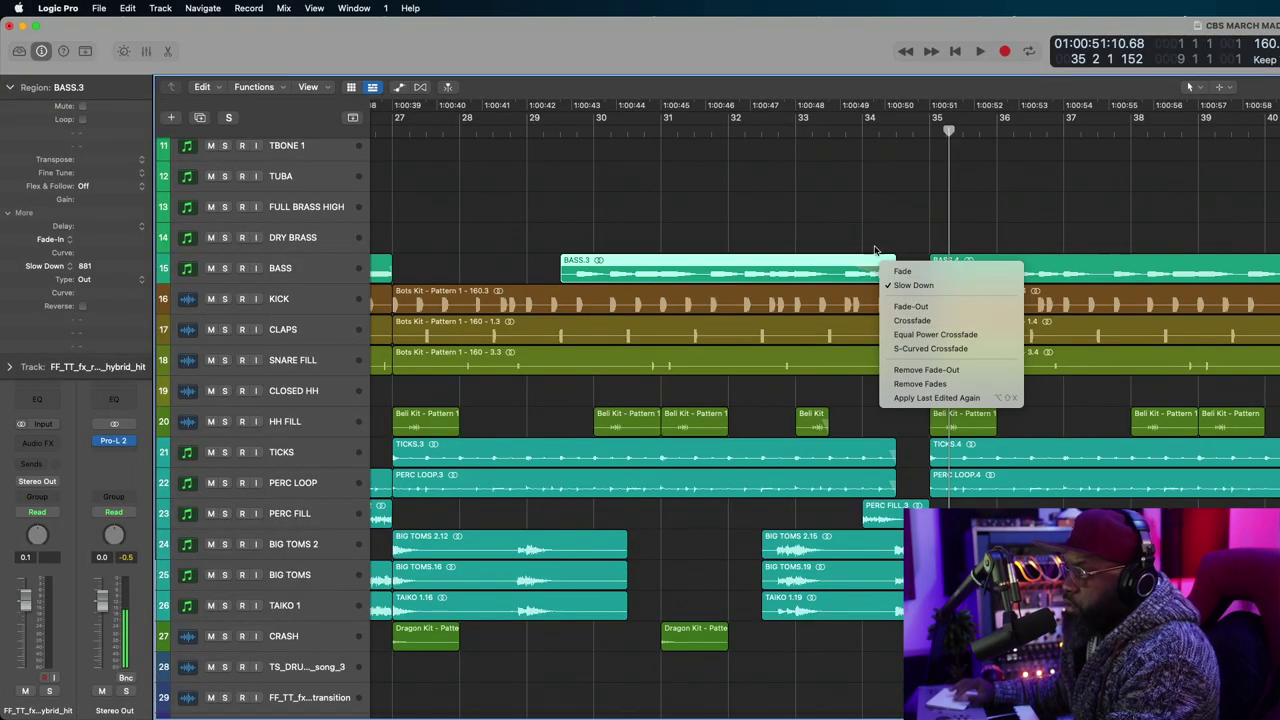
click(875, 250)
Play the end of BASS.3 from around bars 32 and 33, briefly soloing the BASS track to hear the slow-down.
double_click(818, 133)
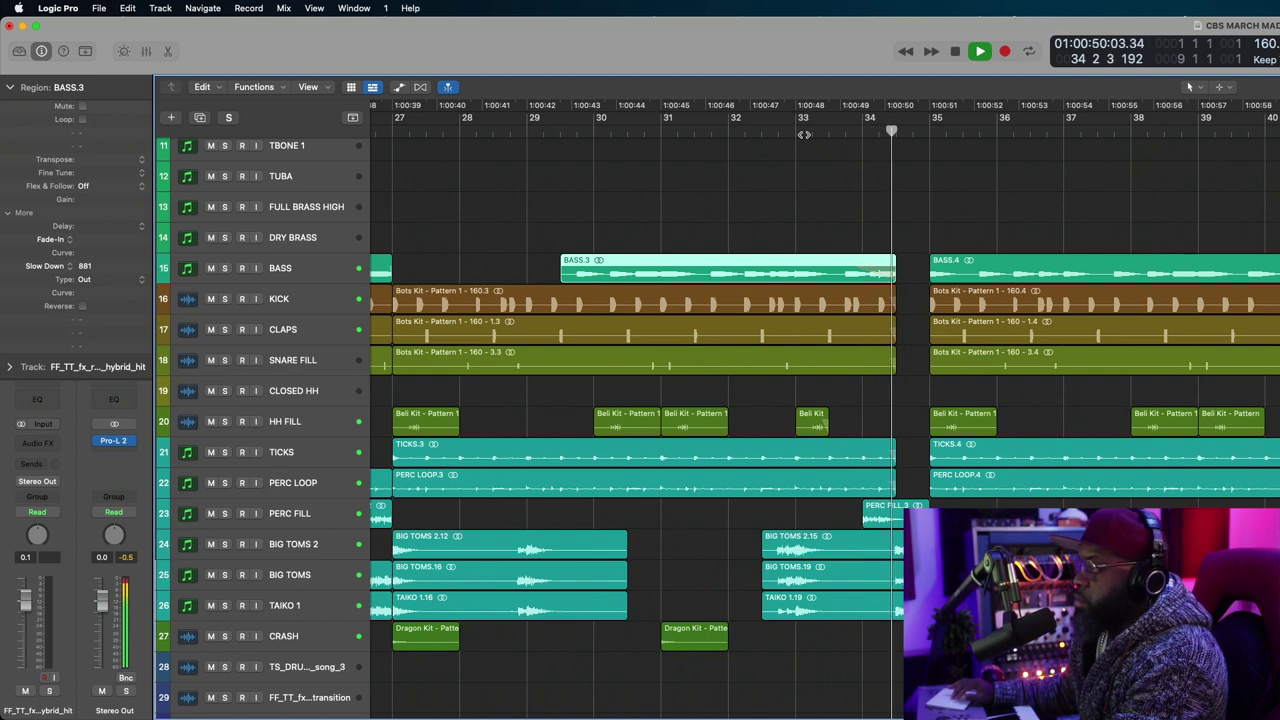
click(761, 134)
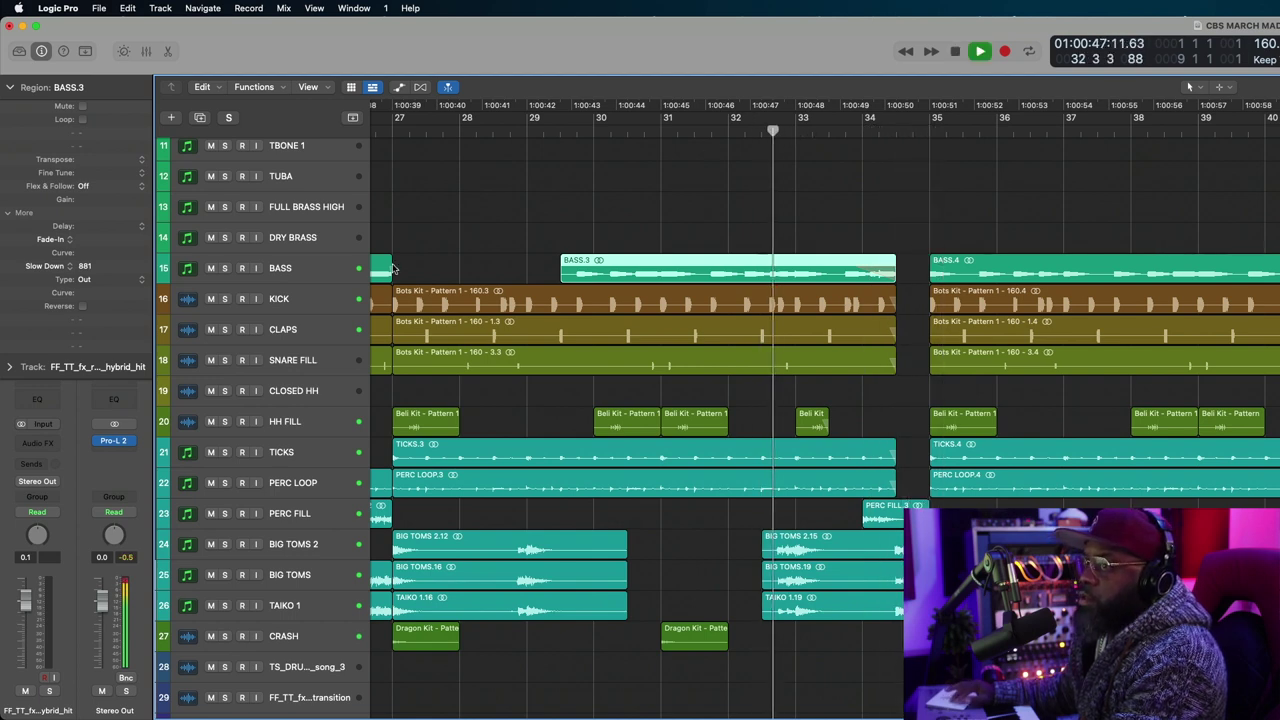
click(225, 268)
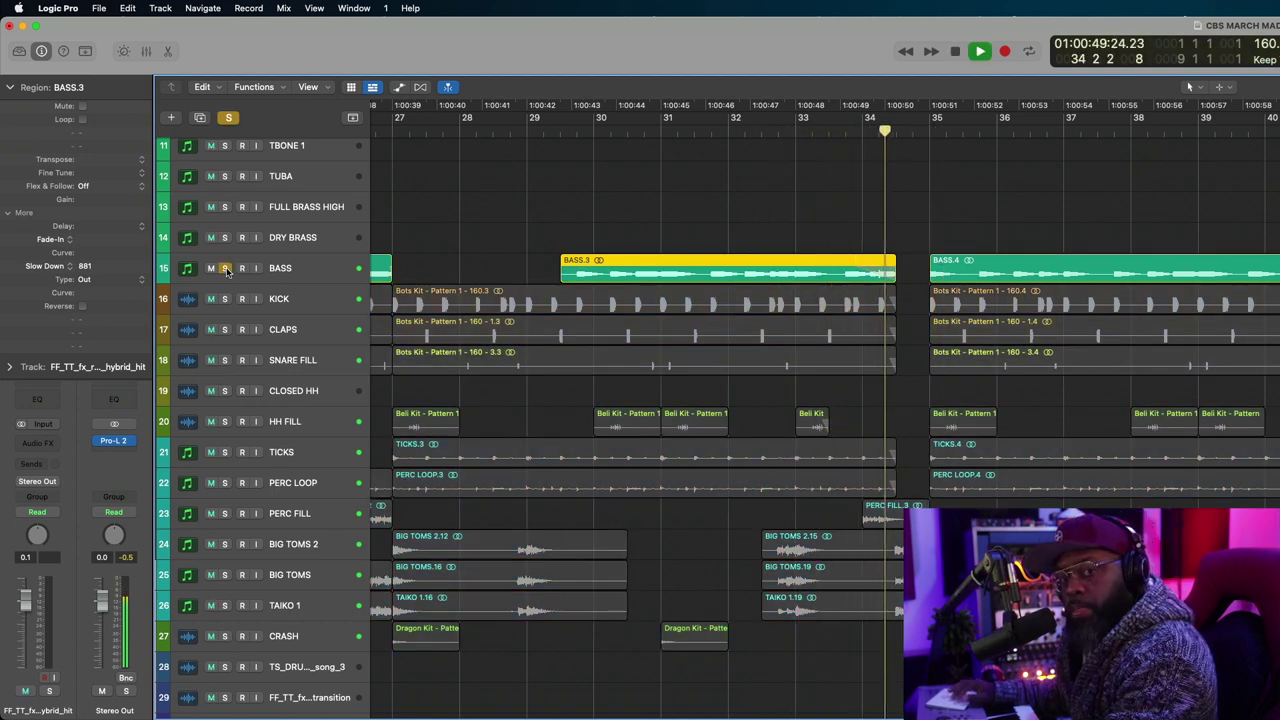
click(225, 268)
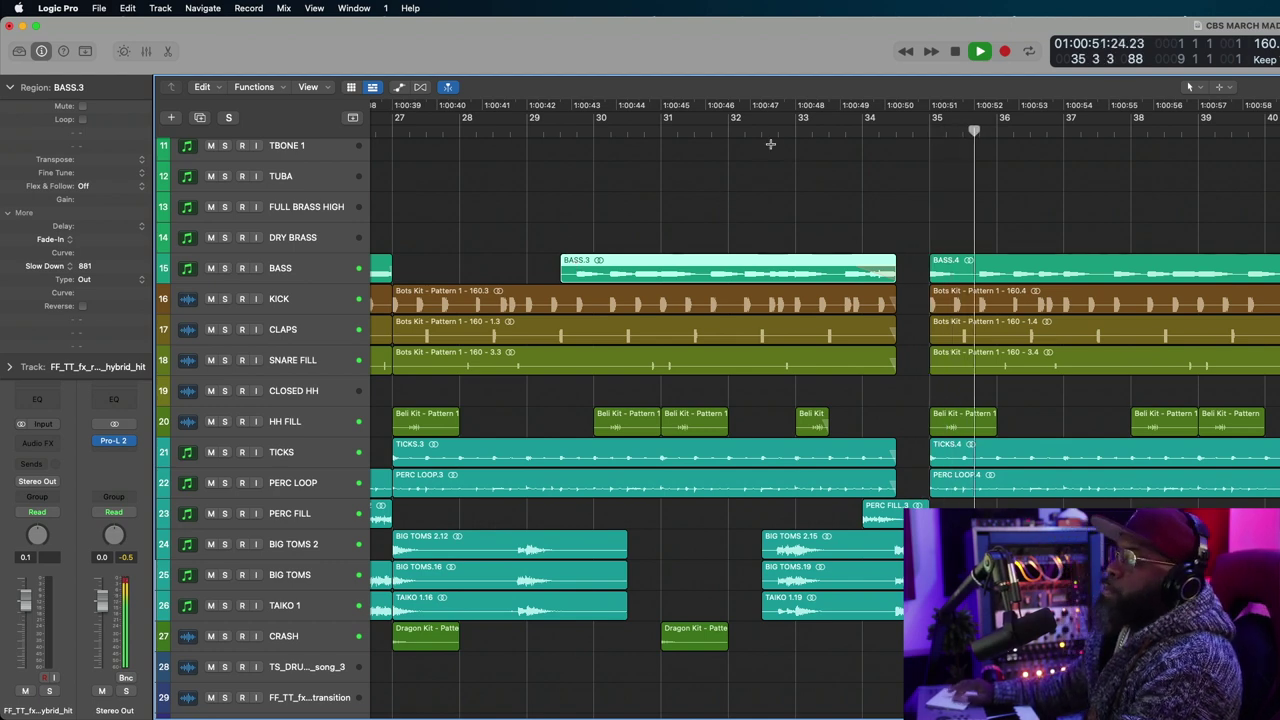
click(810, 128)
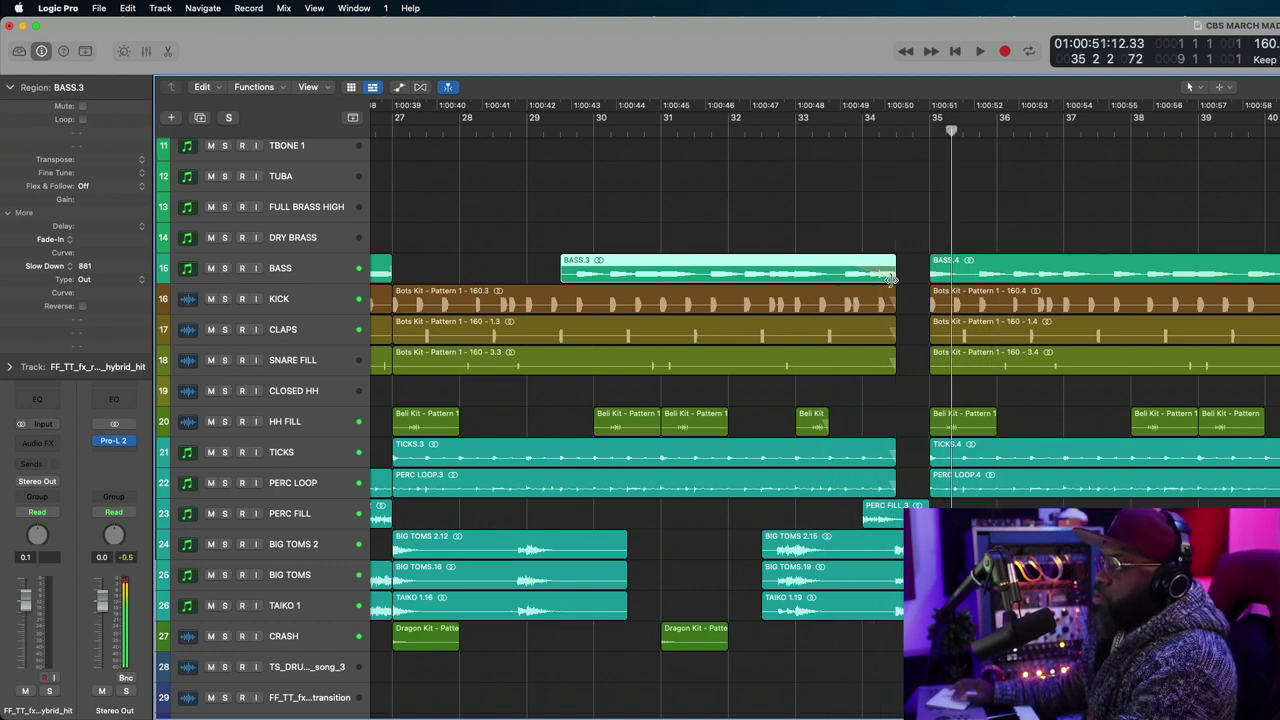
Extend the end of the BASS.3 region to about bar 34.75 and play from bar 33 past bar 43.
drag(890, 278, 908, 283)
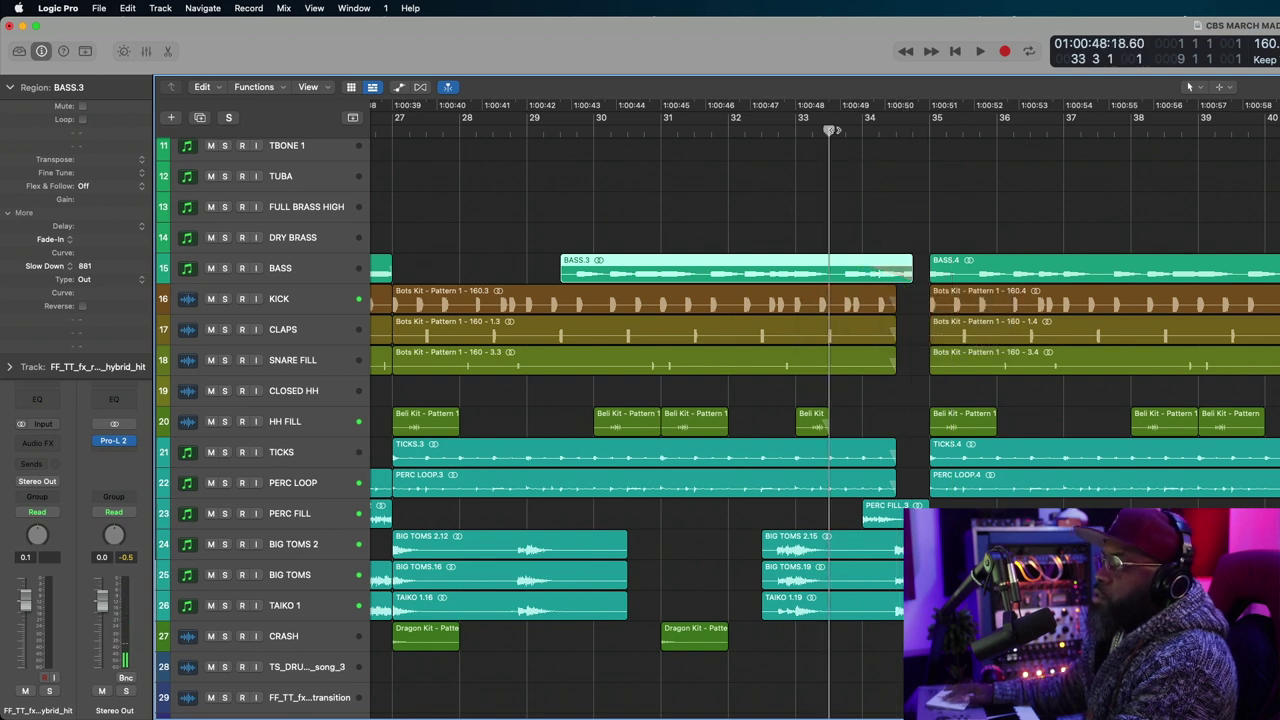
key(space)
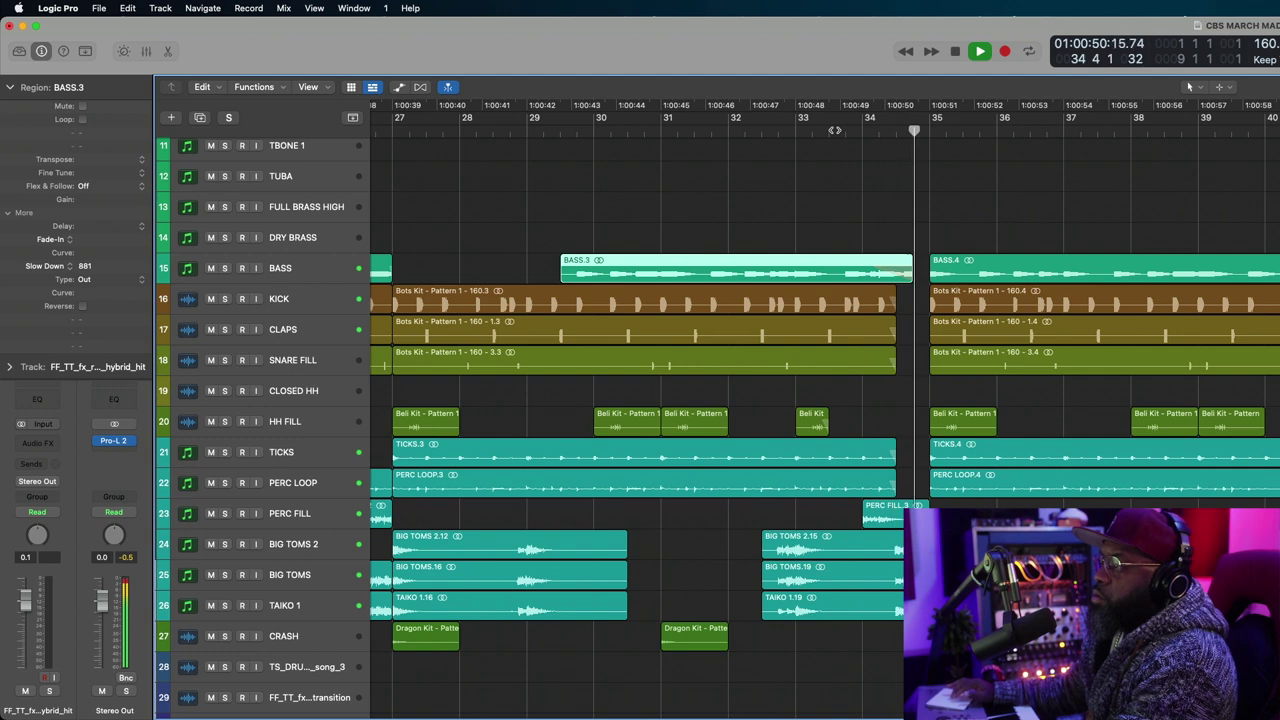
scroll(860, 231, down, 3)
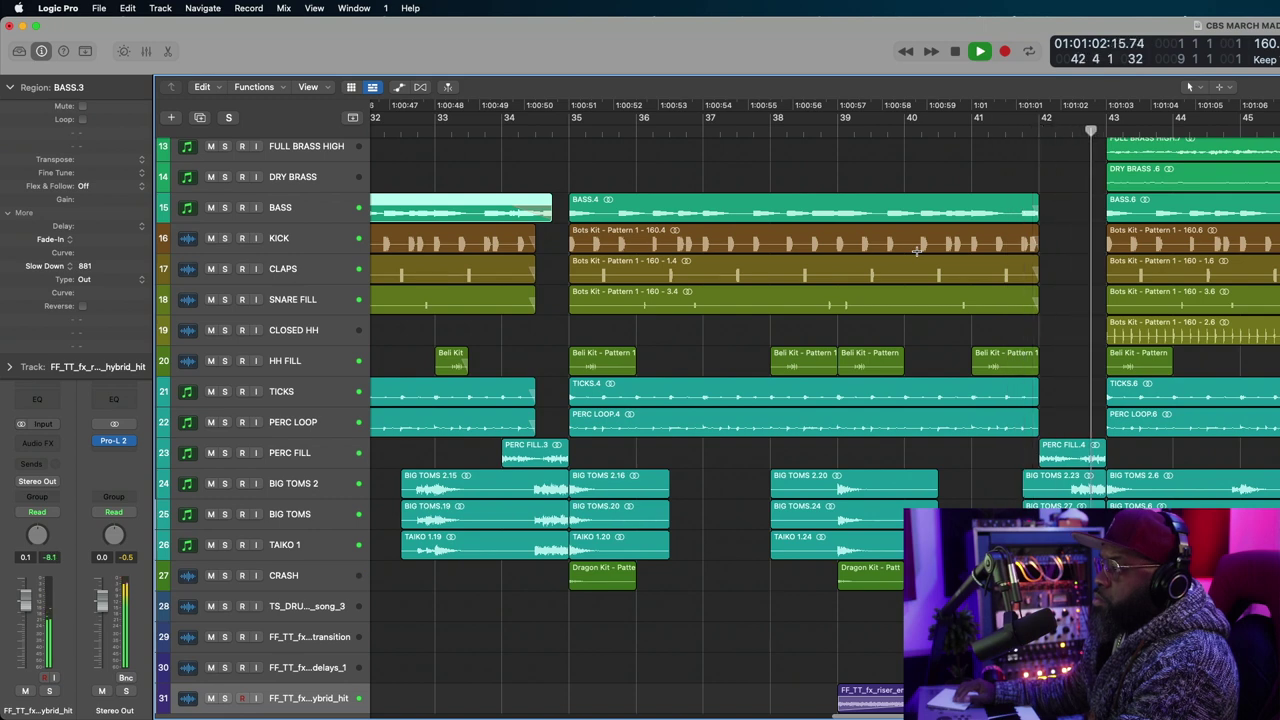
scroll(1241, 322, down, 3)
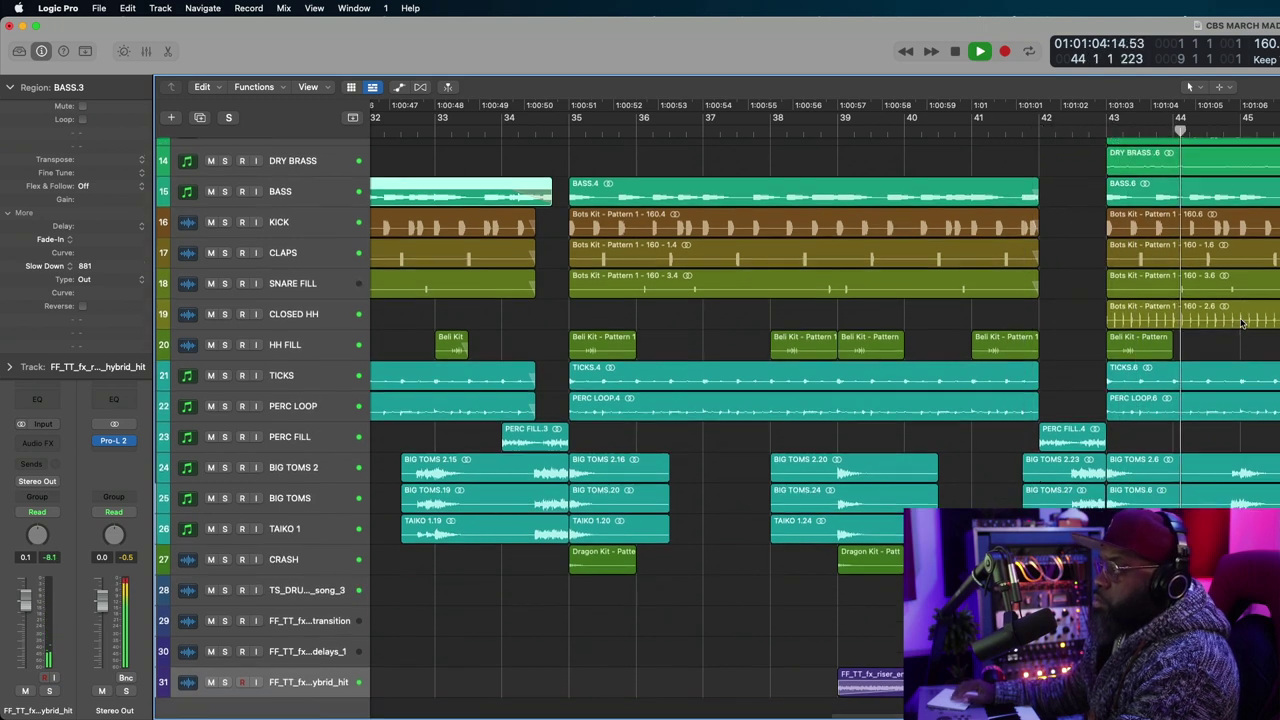
key(space)
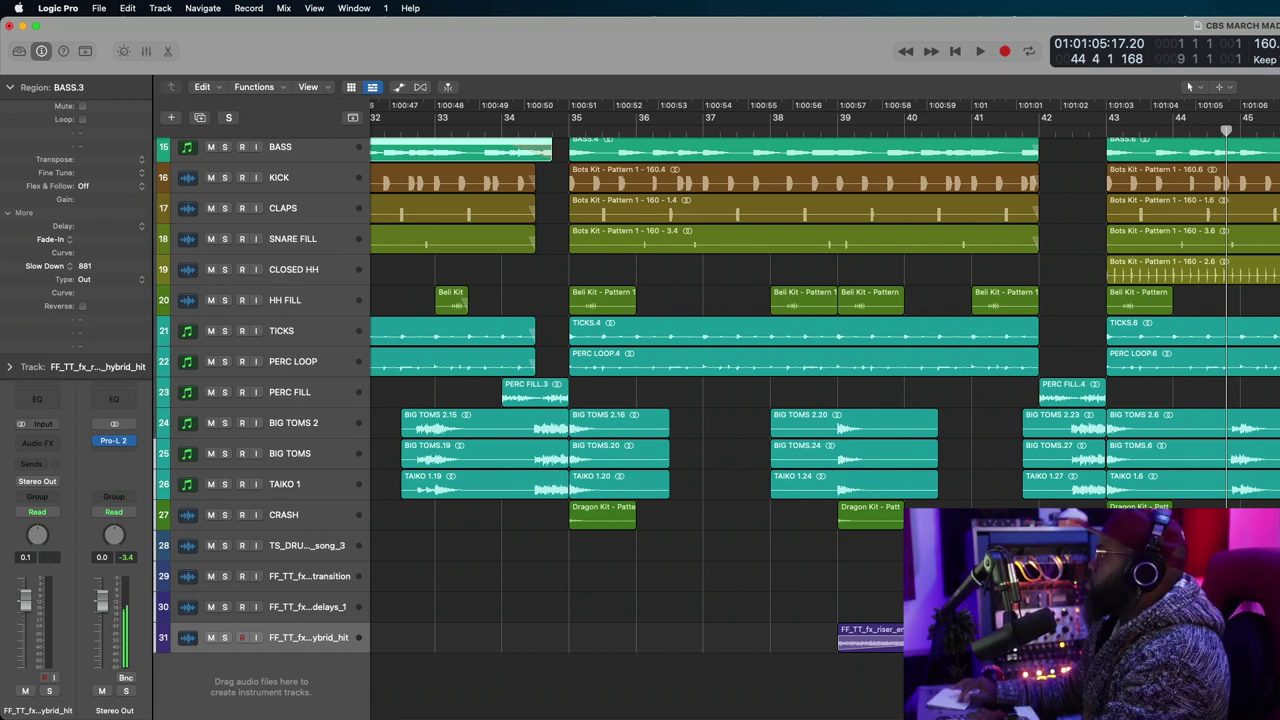
Add the VFX2 Sweeps Medium 09 sample on a new track ending at bar 43, trim its start to bar 42, and give it an 853 fade-in.
key(space)
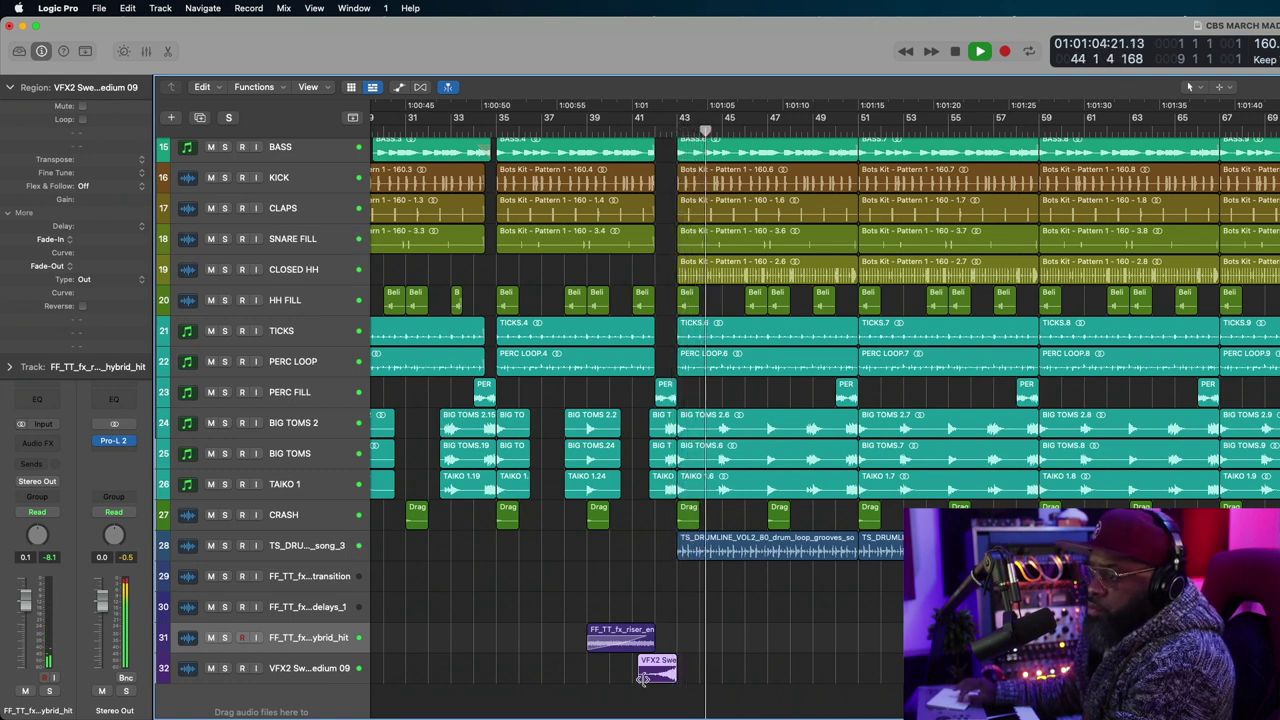
key(space)
key(super+Right)
key(super+Right)
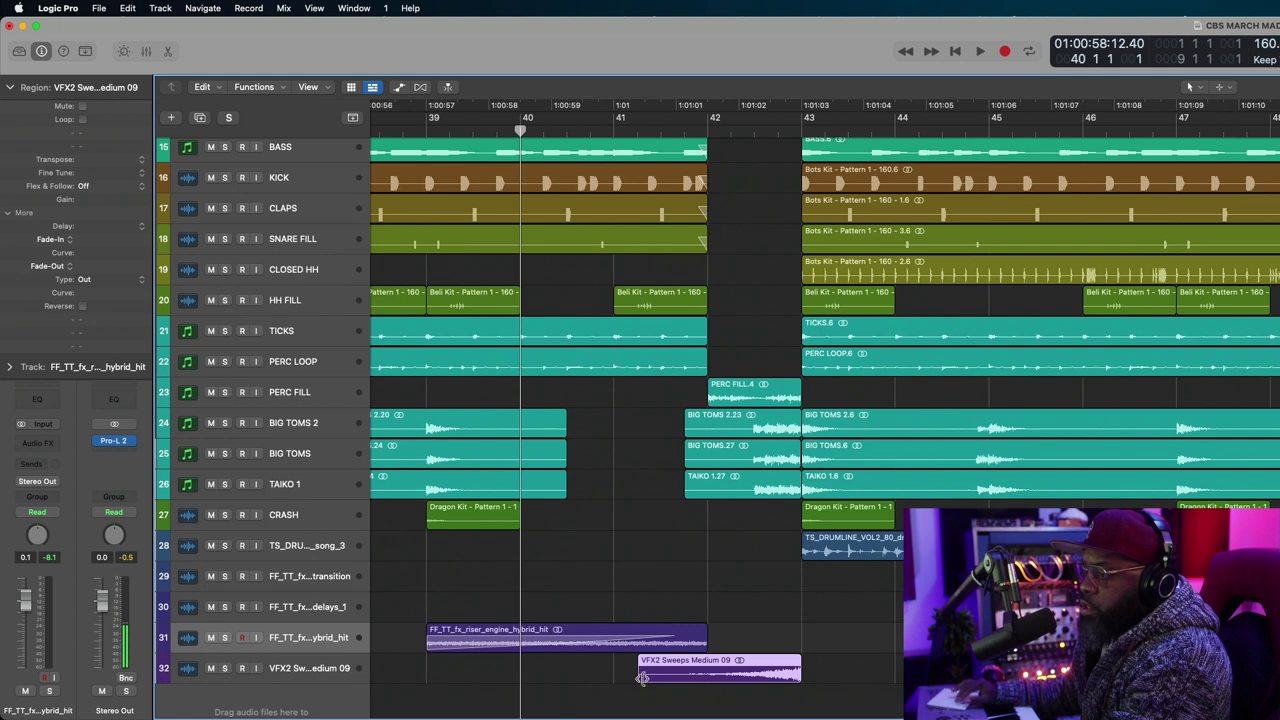
drag(640, 679, 713, 676)
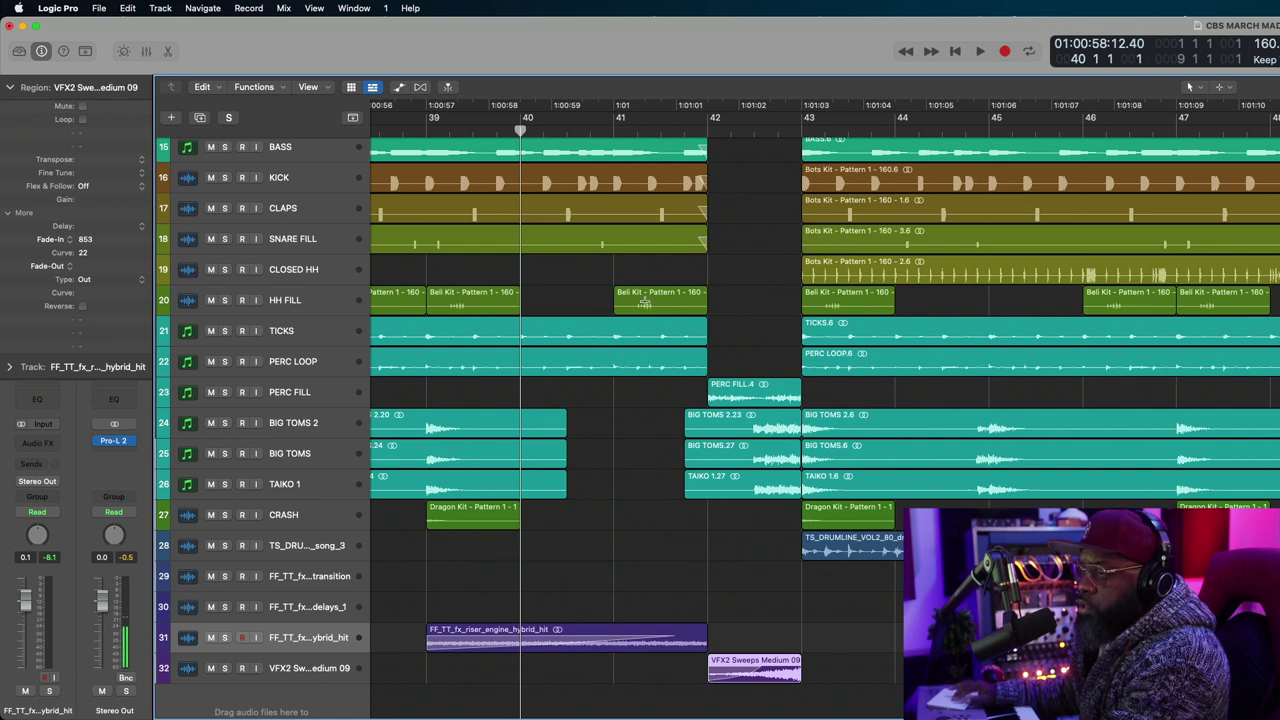
Play the sweep into bar 43, move it about half a beat later, and play the transition from bar 41.
key(space)
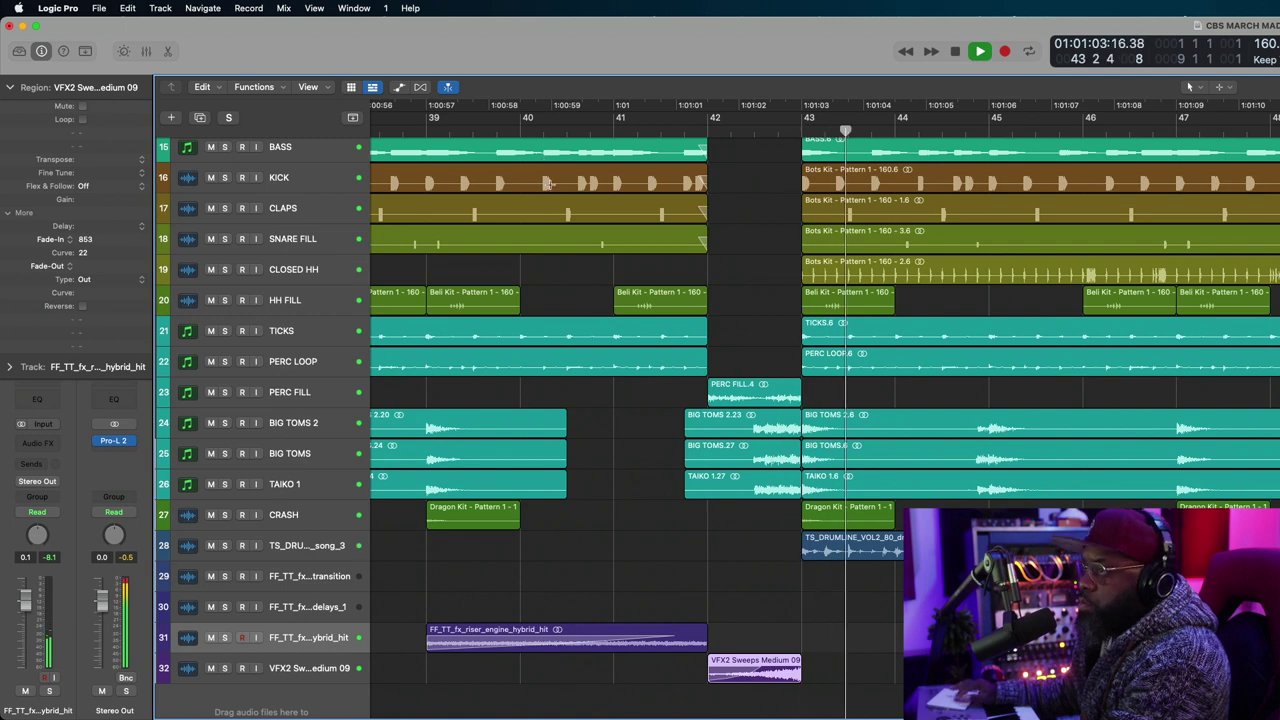
key(space)
key(space)
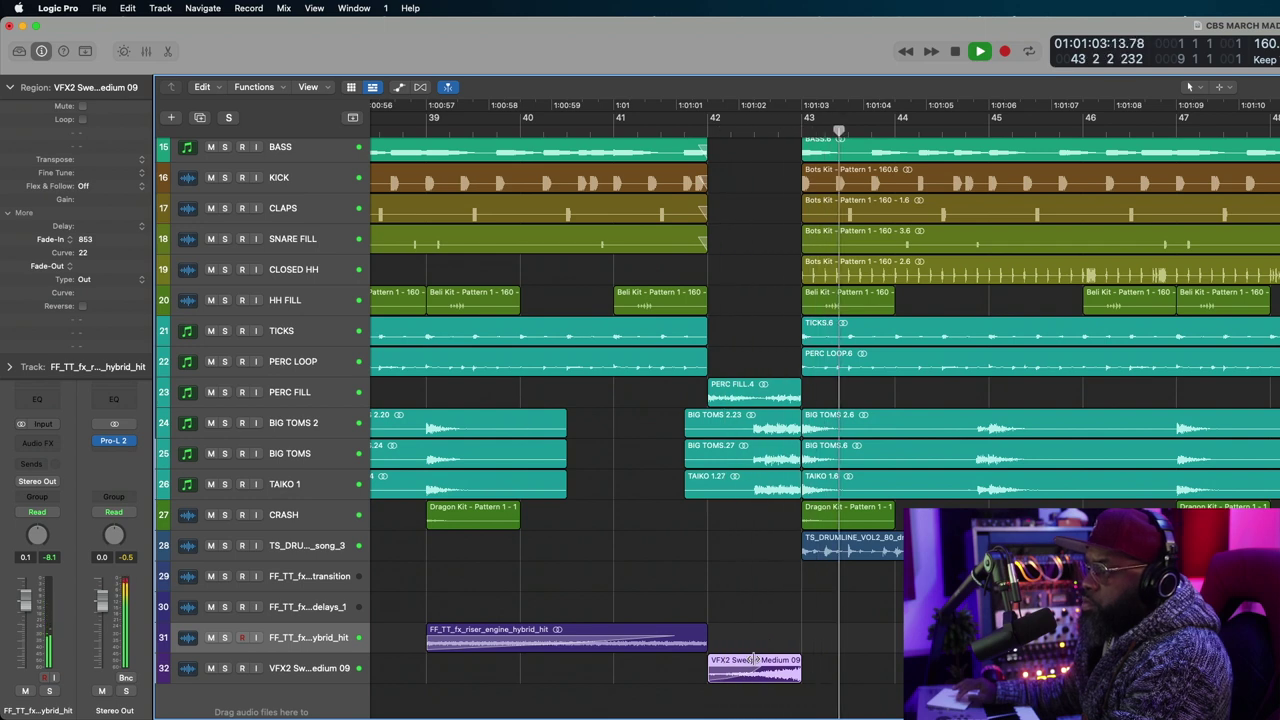
drag(778, 663, 790, 663)
click(666, 133)
key(space)
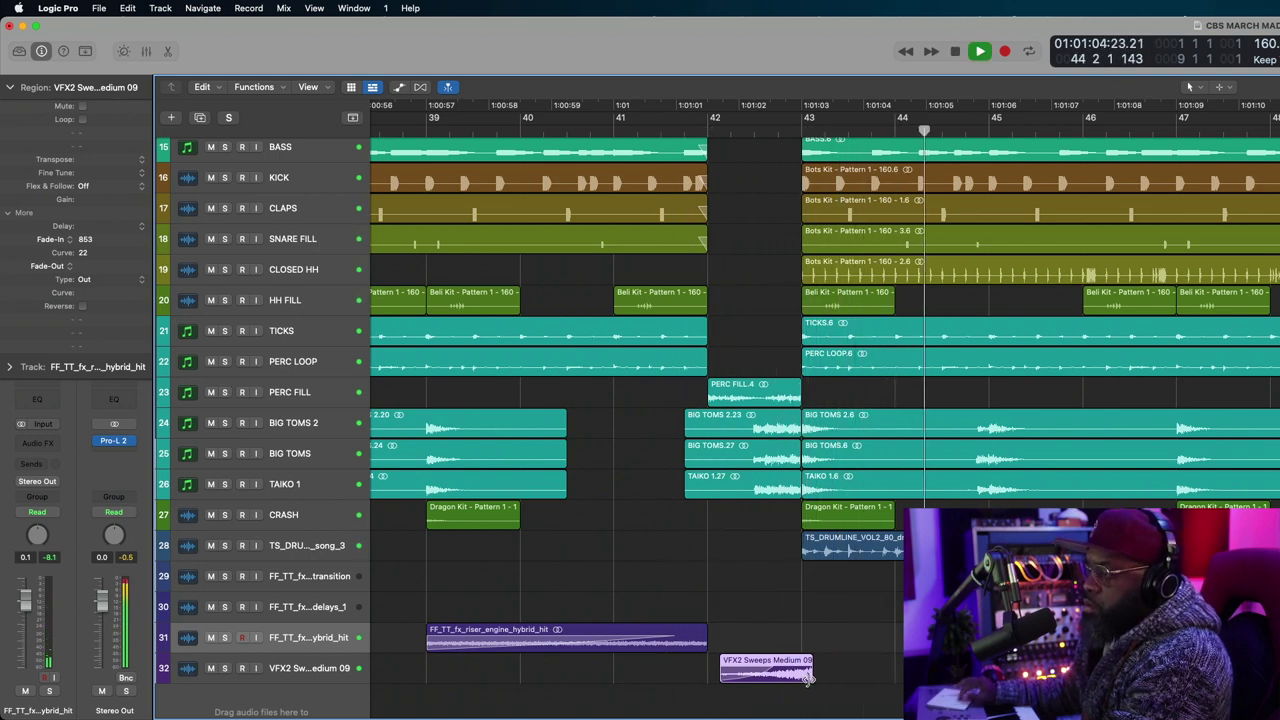
Trim the sweep region to run from about bar 42.25 to bar 43 and play it from around bar 40.
drag(800, 663, 787, 672)
drag(711, 681, 733, 680)
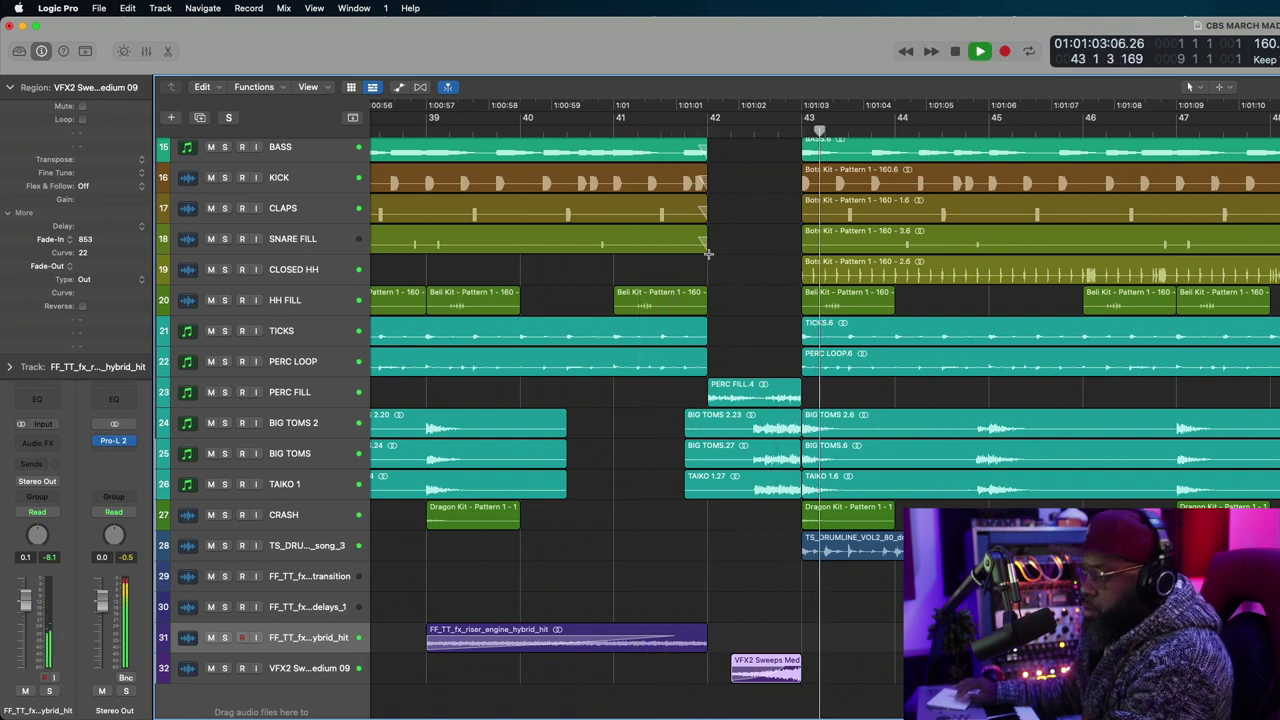
click(568, 120)
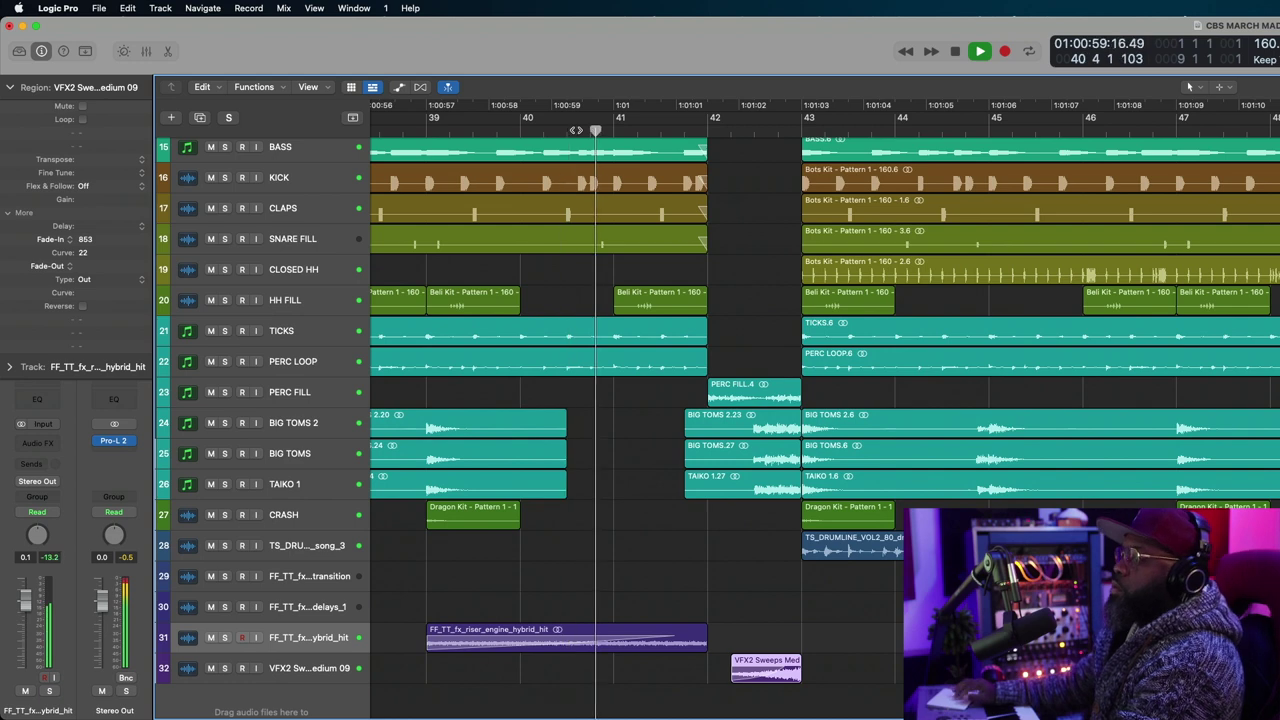
Add the VFX2 Sweeps Short 16 sample on a new track from about bar 42.3 to 43, set its gain to -3.1 dB, and play it.
key(z)
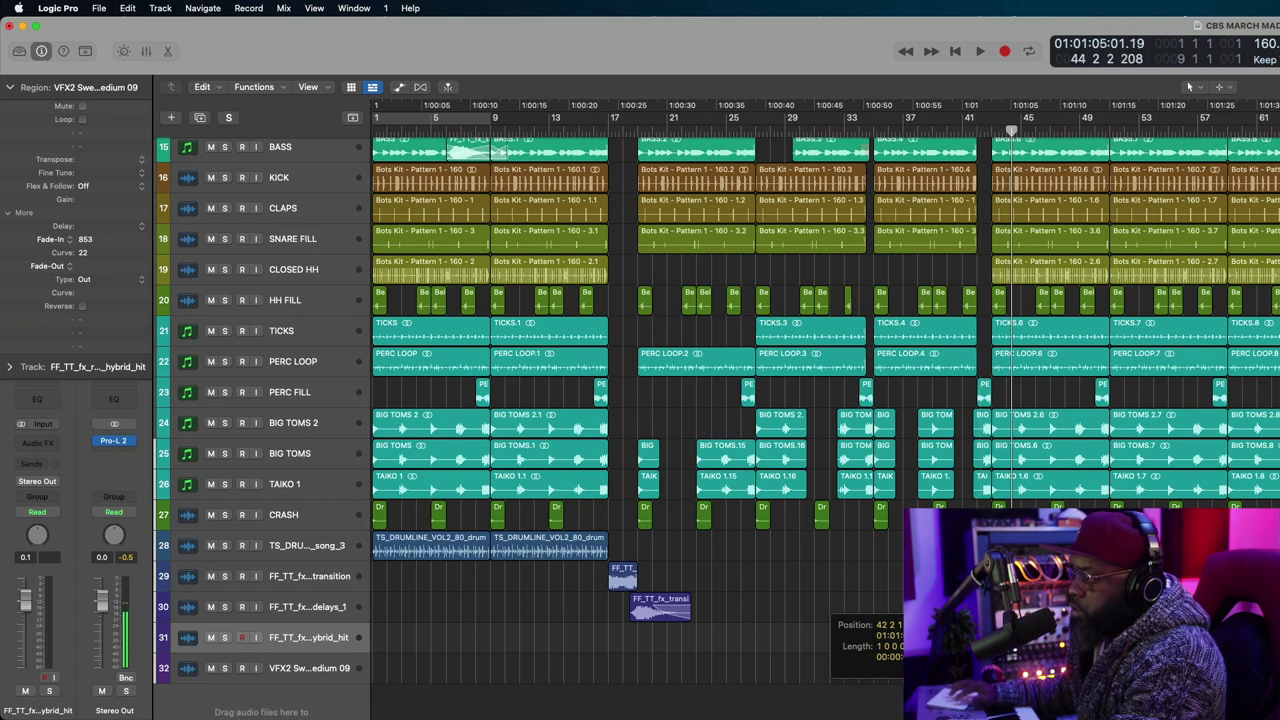
key(z)
key(space)
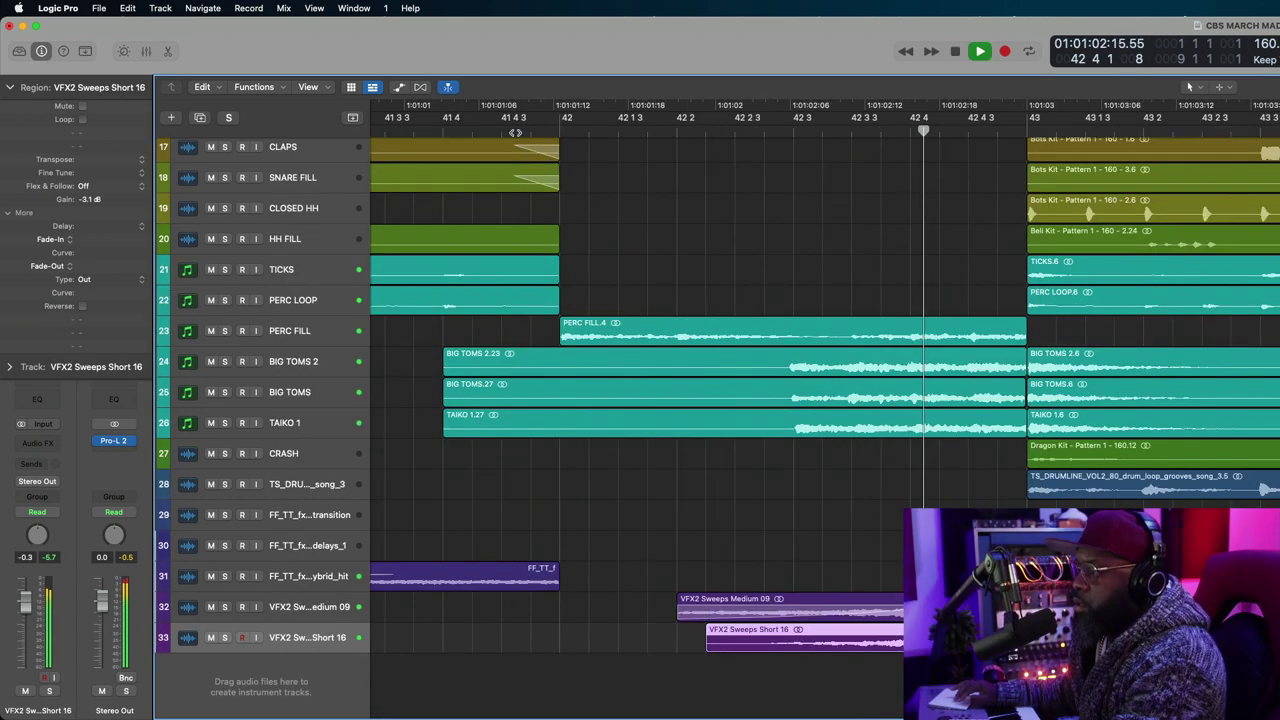
key(z)
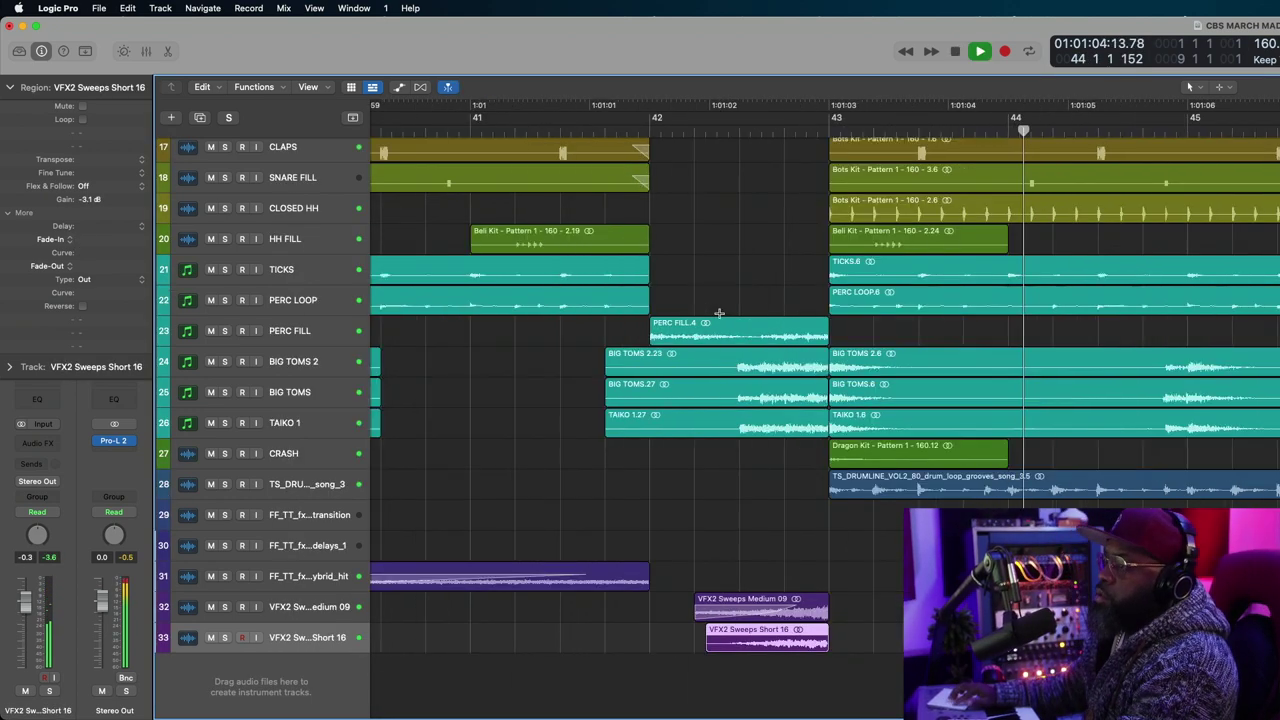
Play the layered sweeps into bar 43, starting from a few bars before the transition.
click(672, 129)
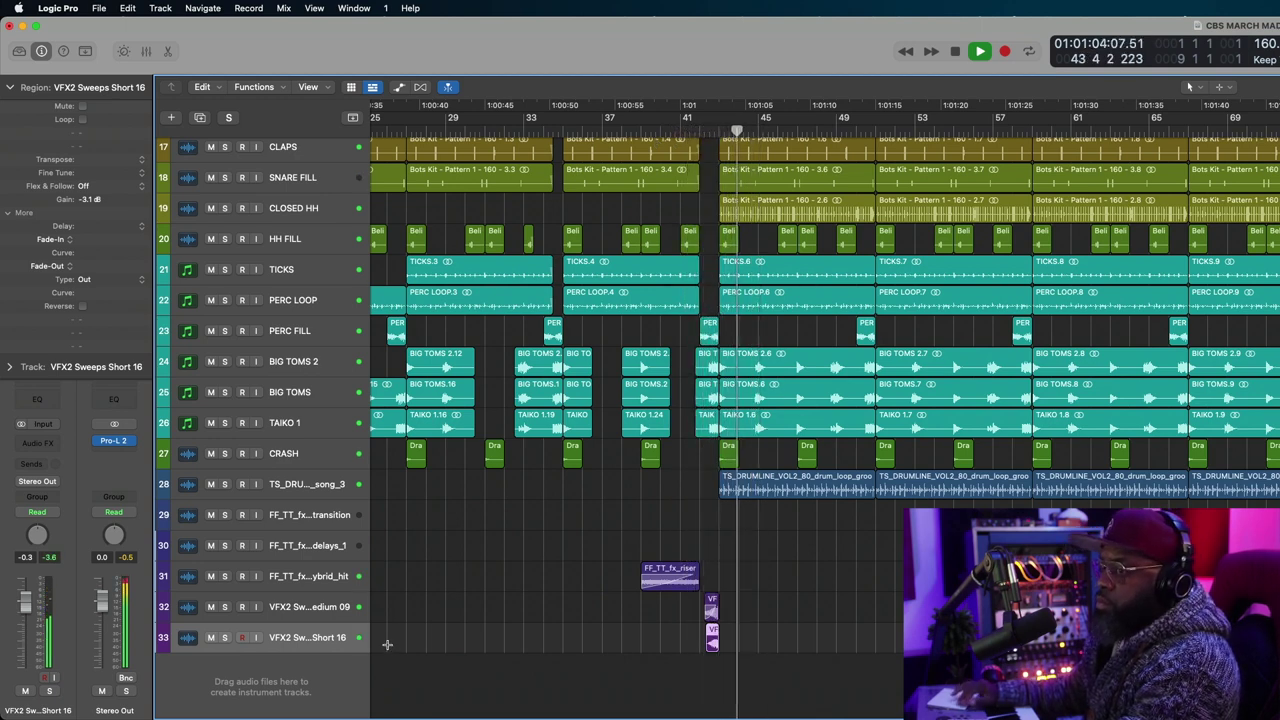
click(632, 131)
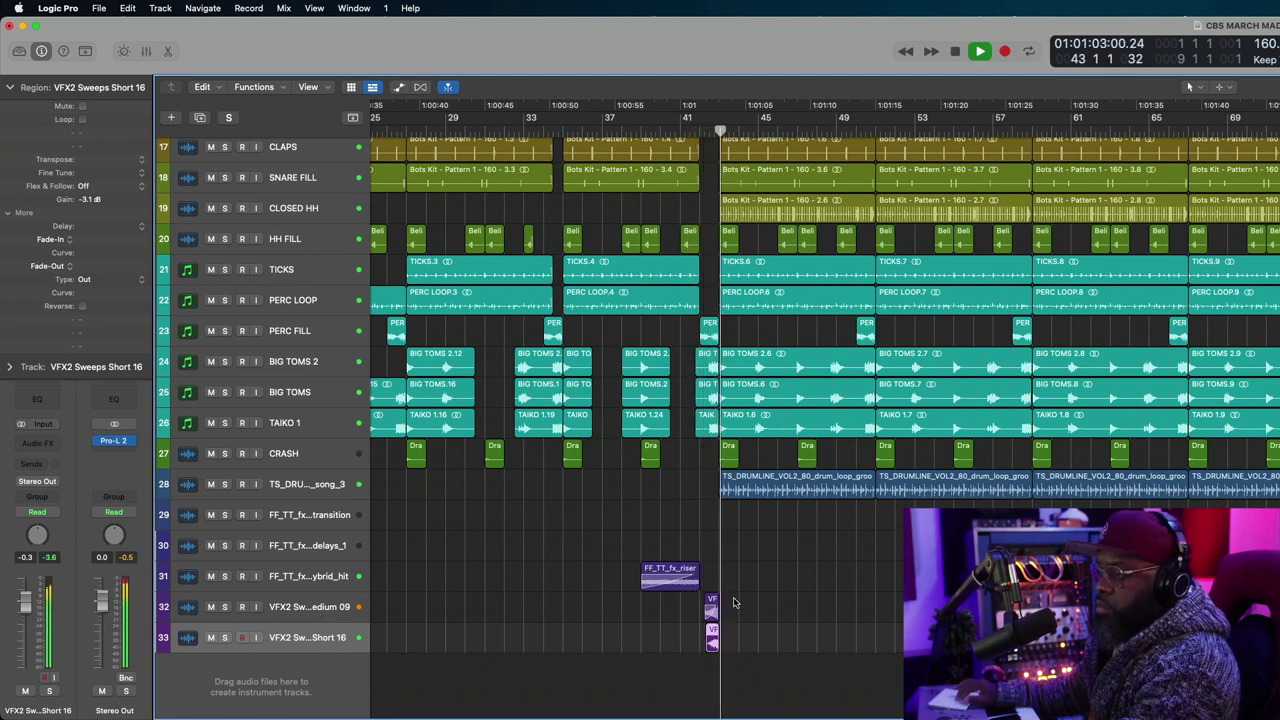
key(space)
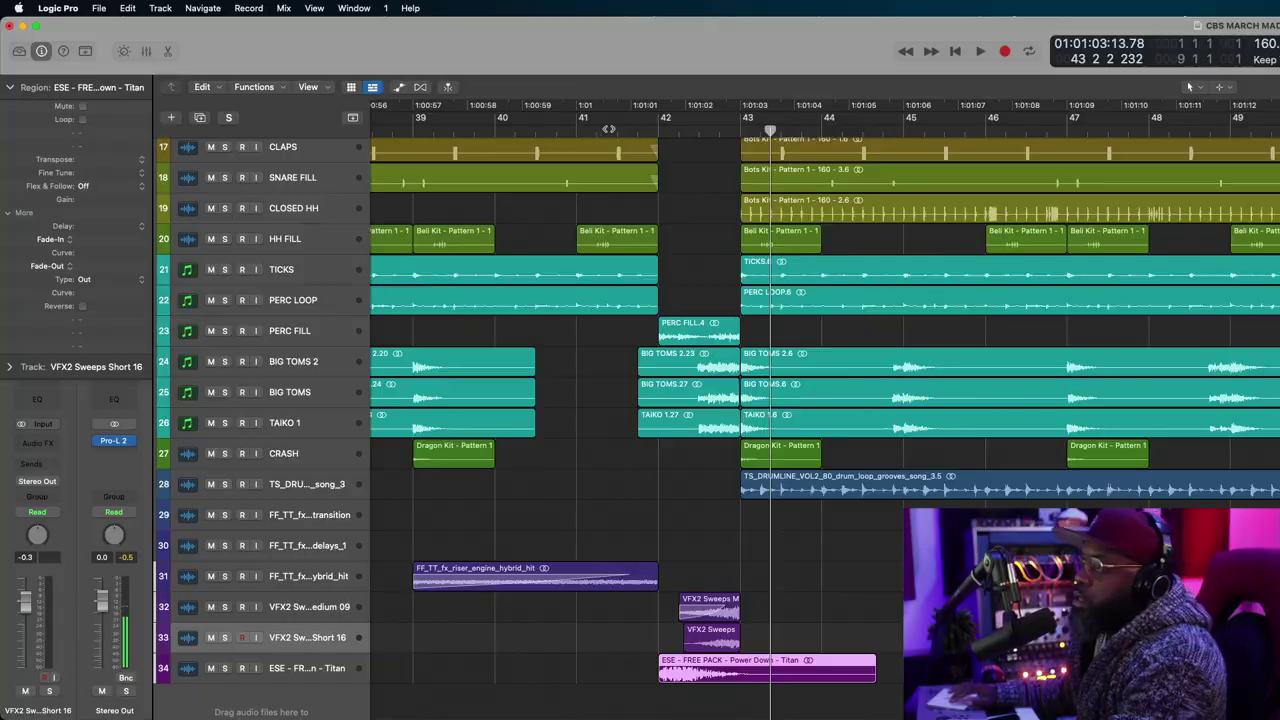
Add the ESE Power Down - Titan sample on a new track at bar 42 and play it from about bar 41.
click(598, 128)
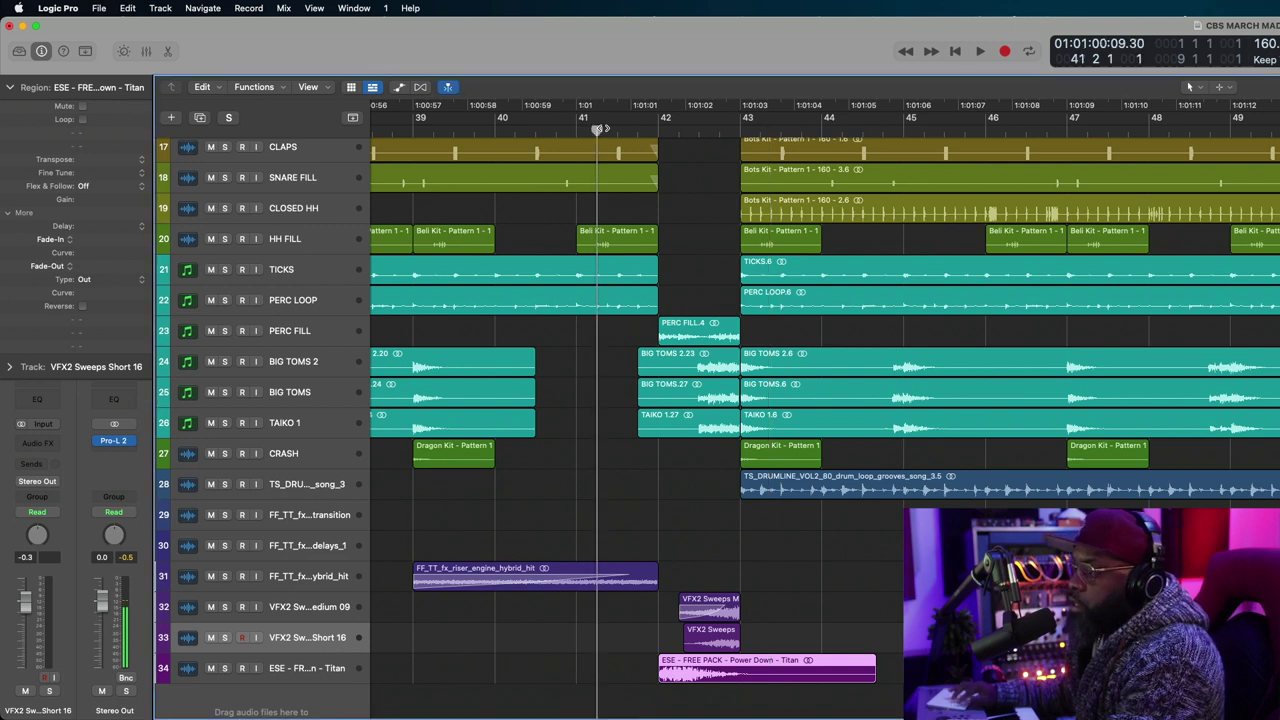
click(313, 673)
key(space)
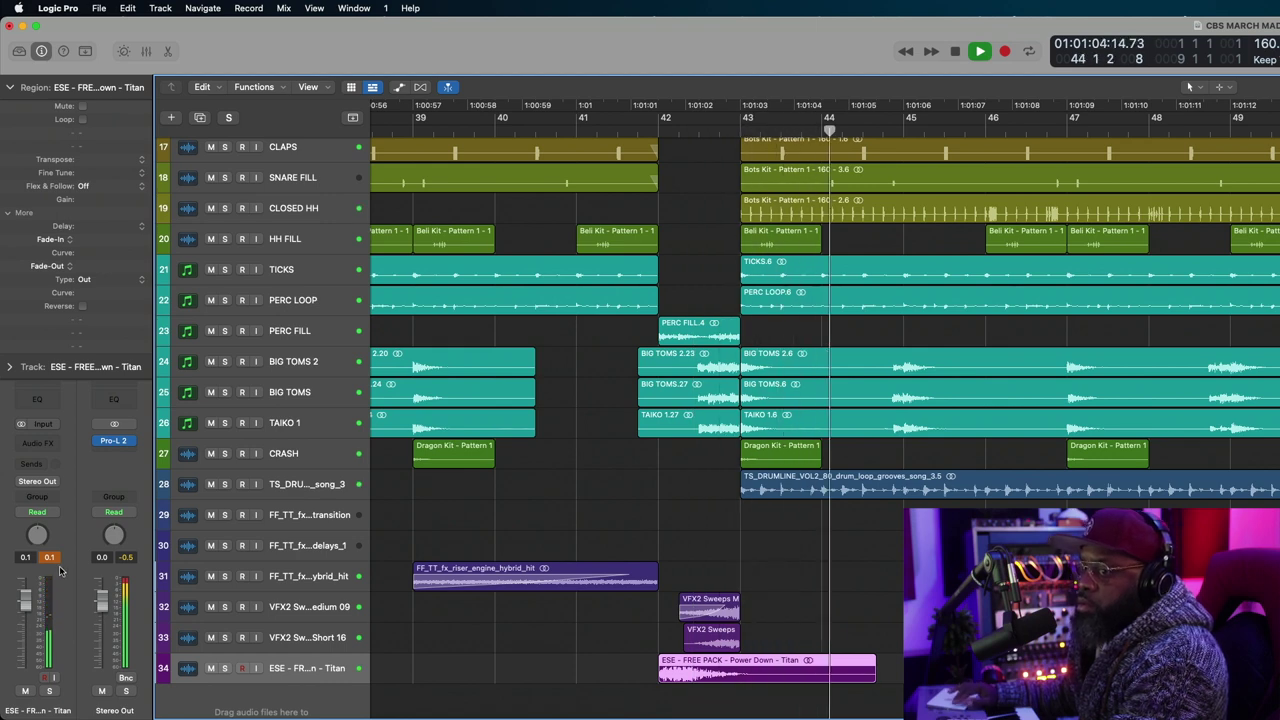
key(space)
Add a Channel EQ to the Power Down - Titan track with a 24 dB/Oct low cut at 44 Hz.
click(52, 368)
click(39, 403)
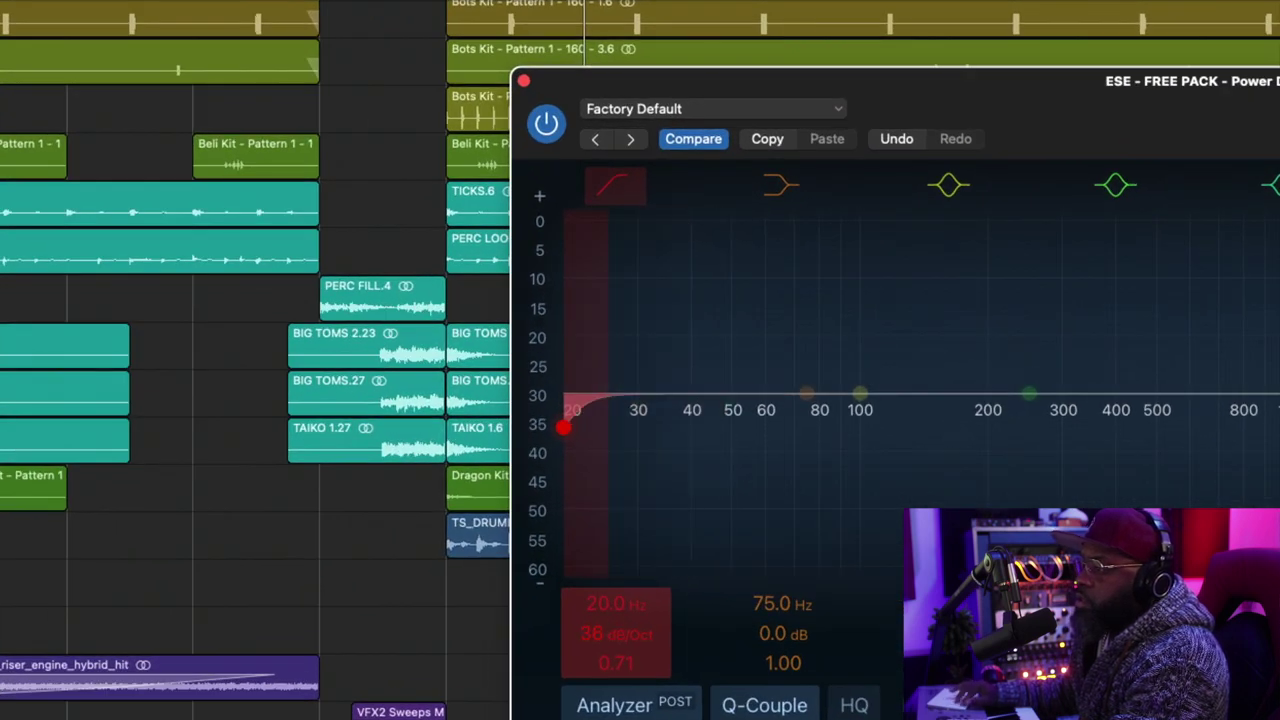
drag(613, 607, 613, 580)
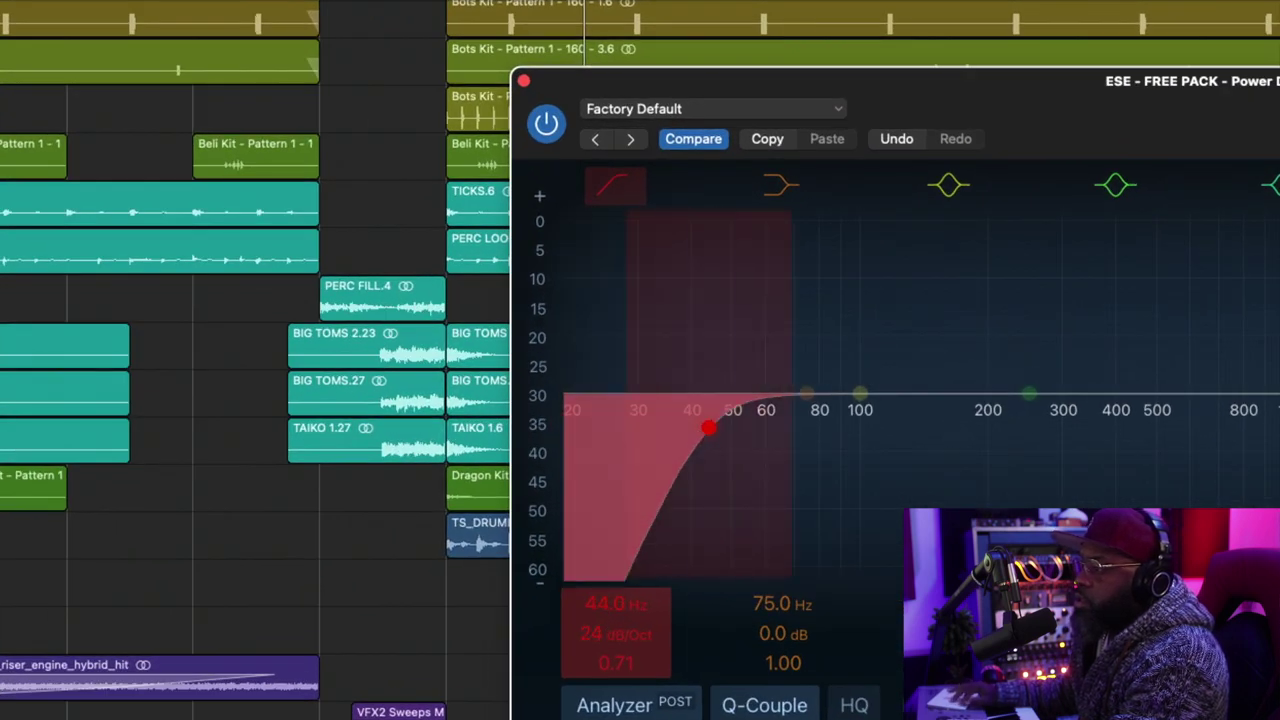
click(524, 82)
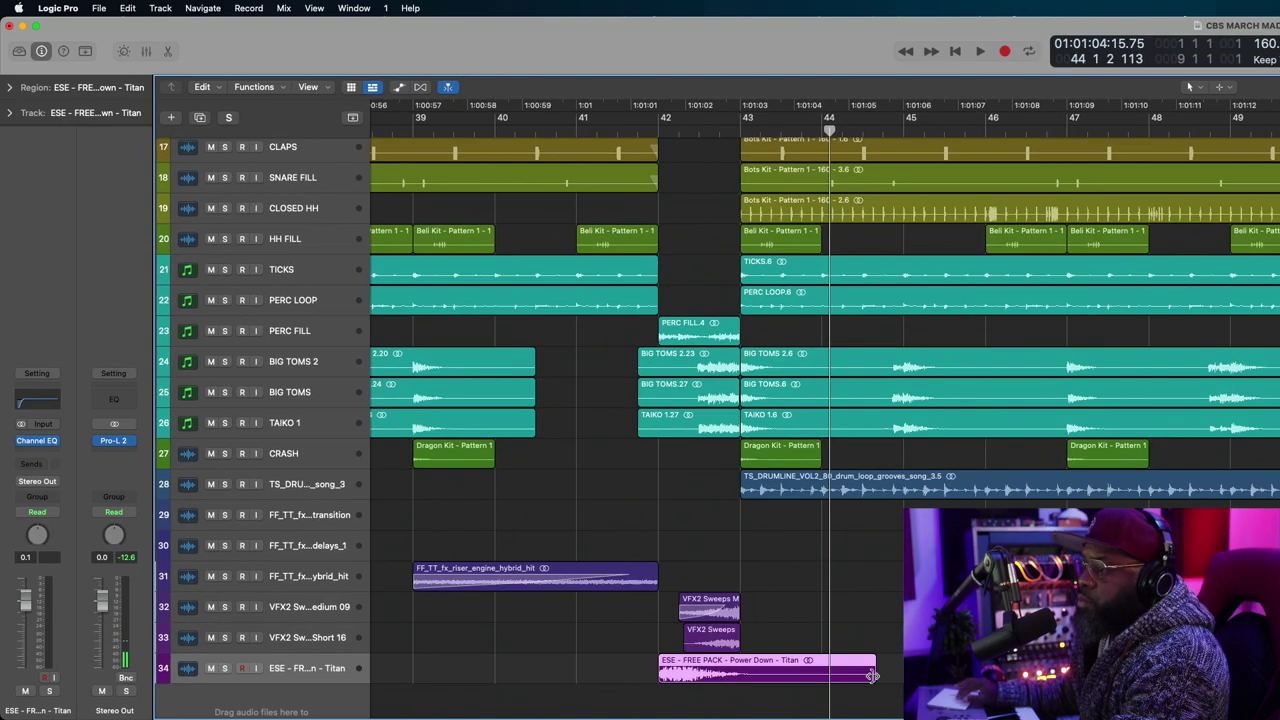
Trim the end of the Power Down - Titan region to bar 43 and play the transition from about bar 41.
drag(872, 676, 738, 675)
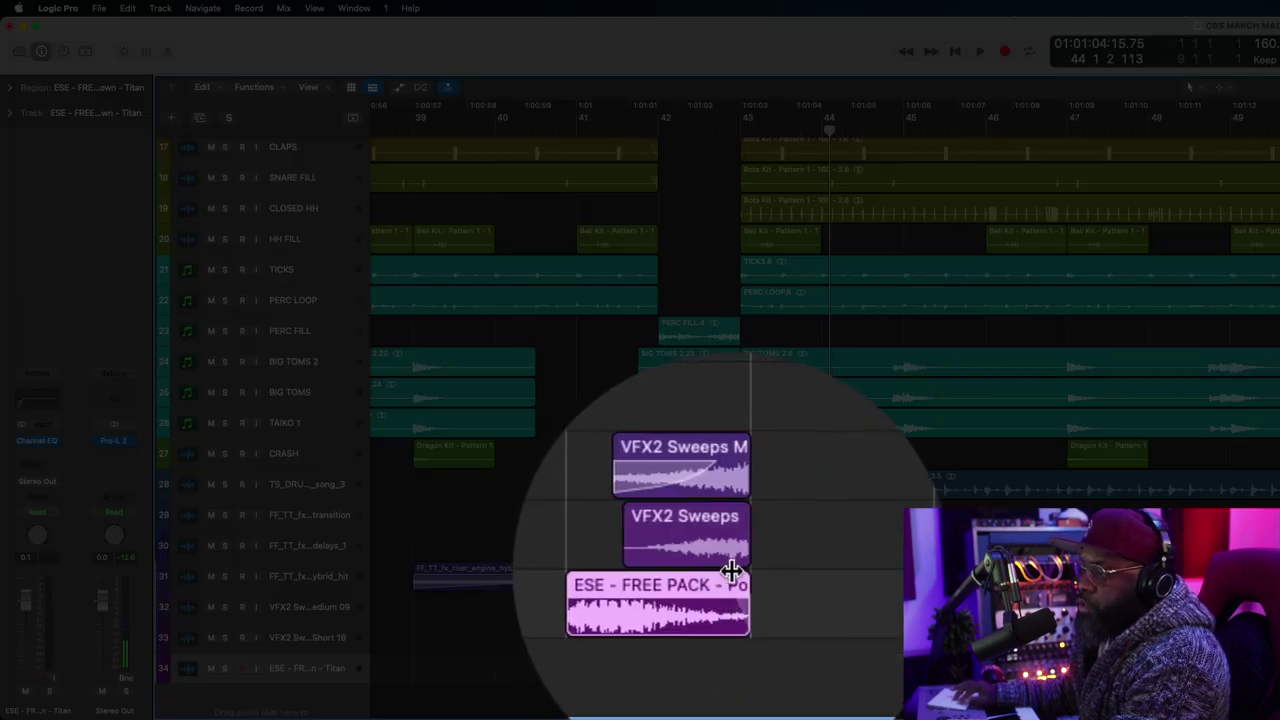
click(576, 130)
key(space)
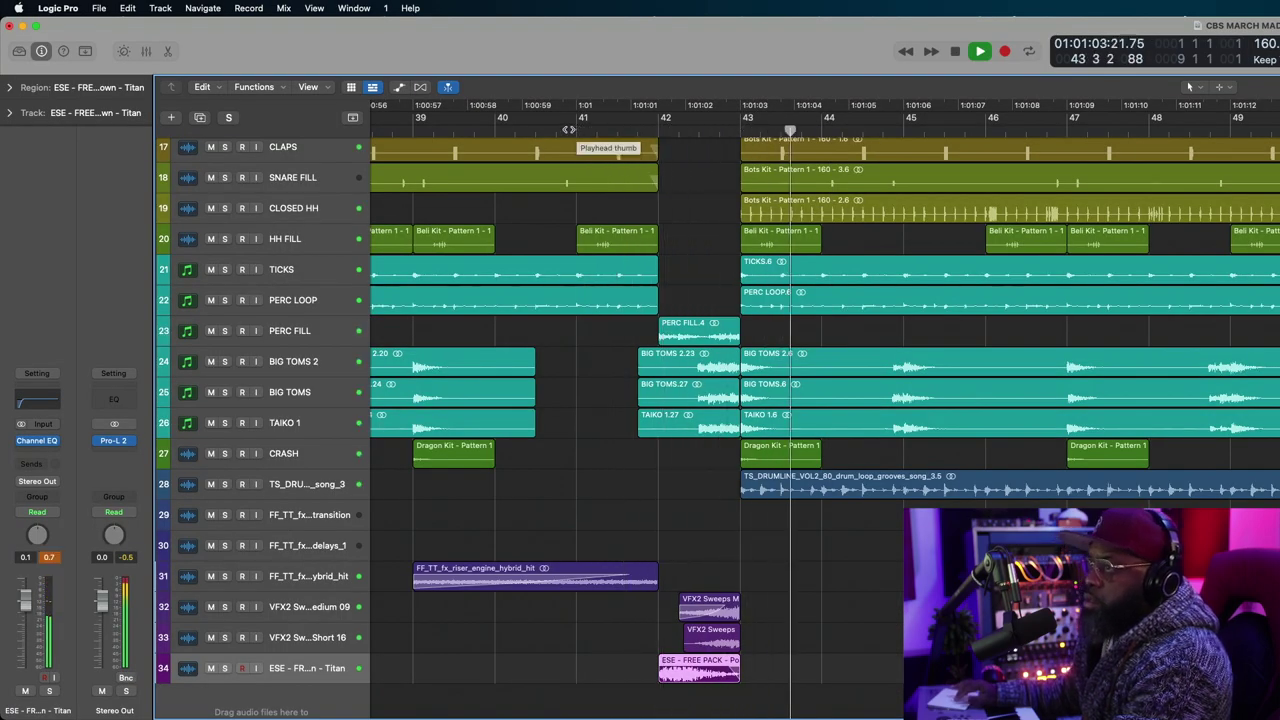
click(555, 130)
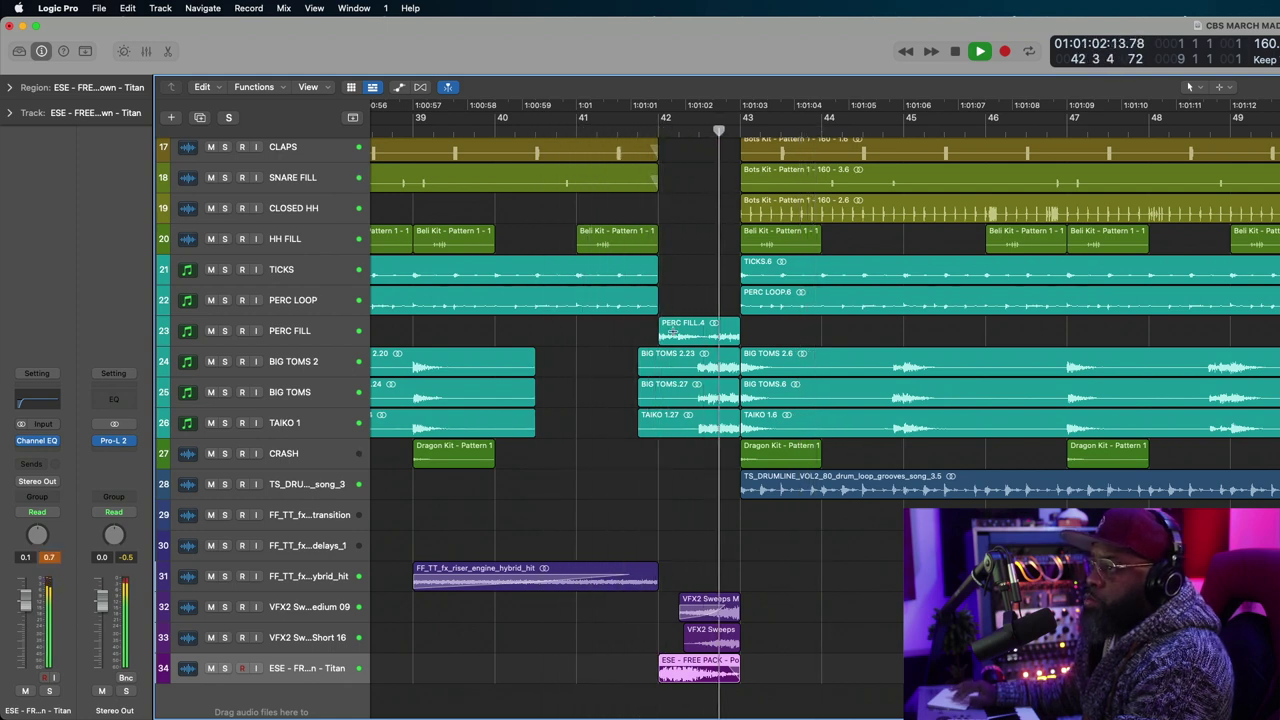
key(space)
key(space)
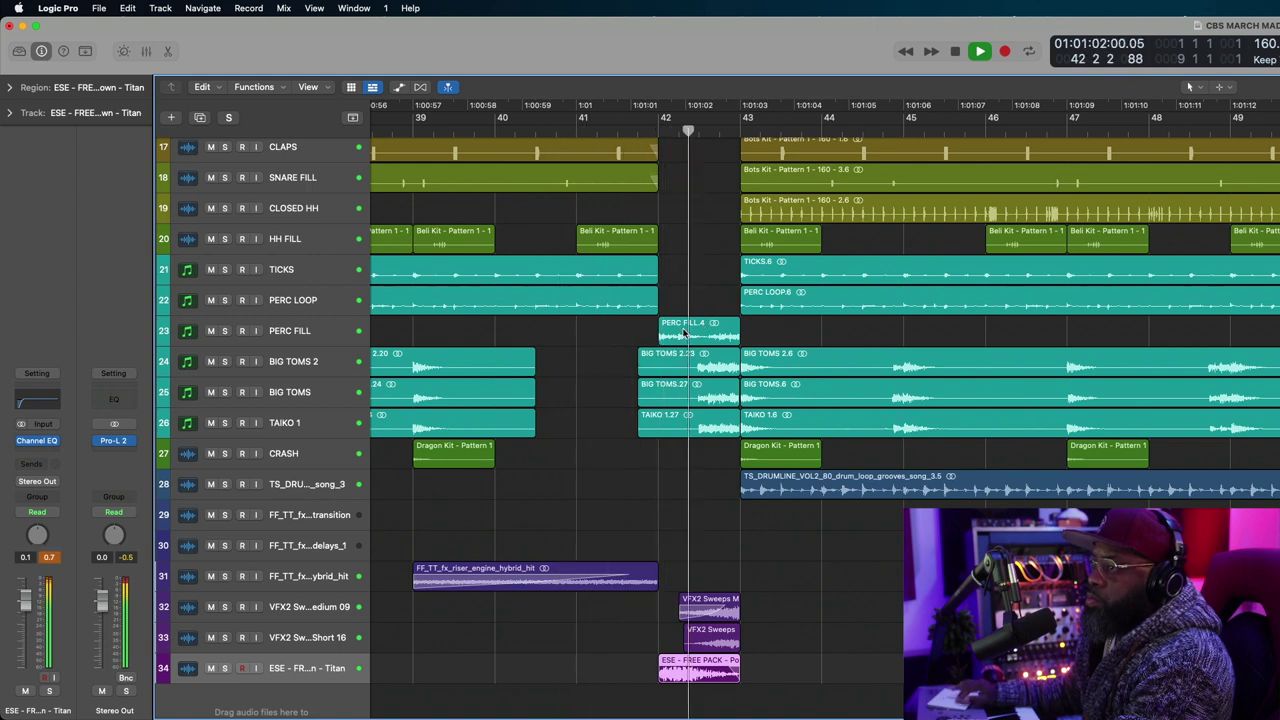
key(space)
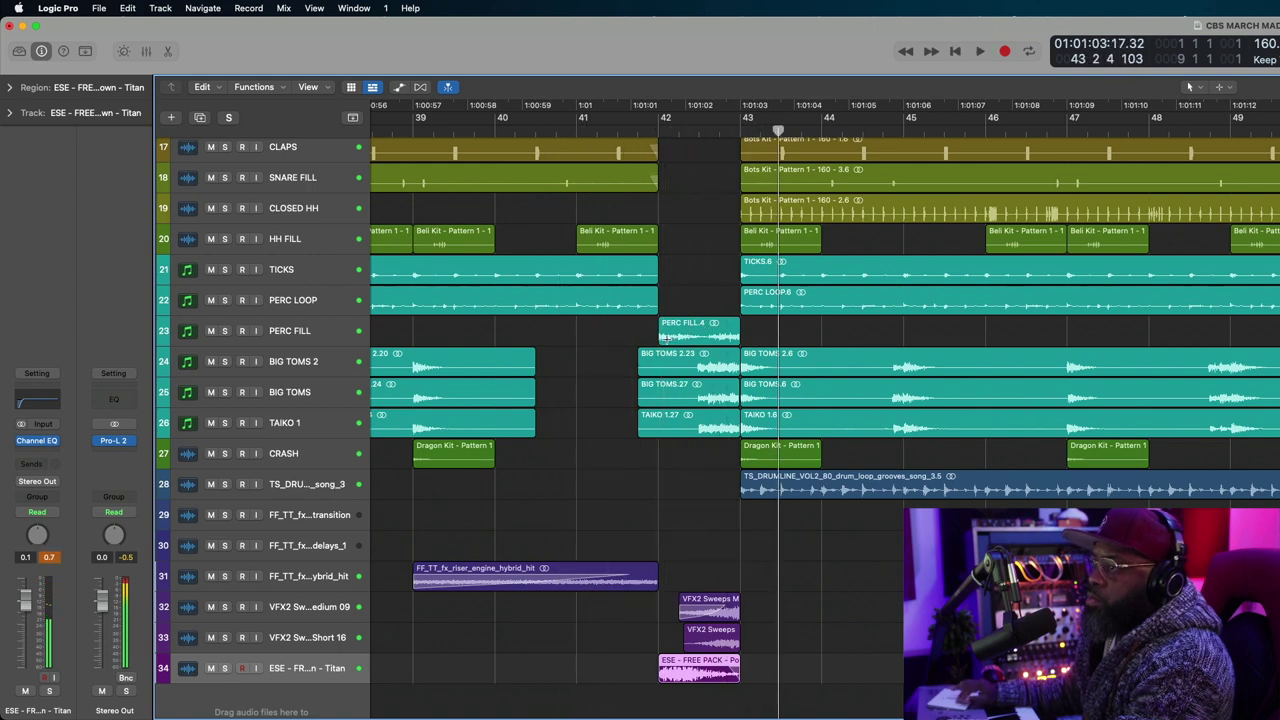
Trim the start of the PERC FILL.4 region to about bar 42.5 and play the transition from about bar 41.
drag(665, 338, 704, 334)
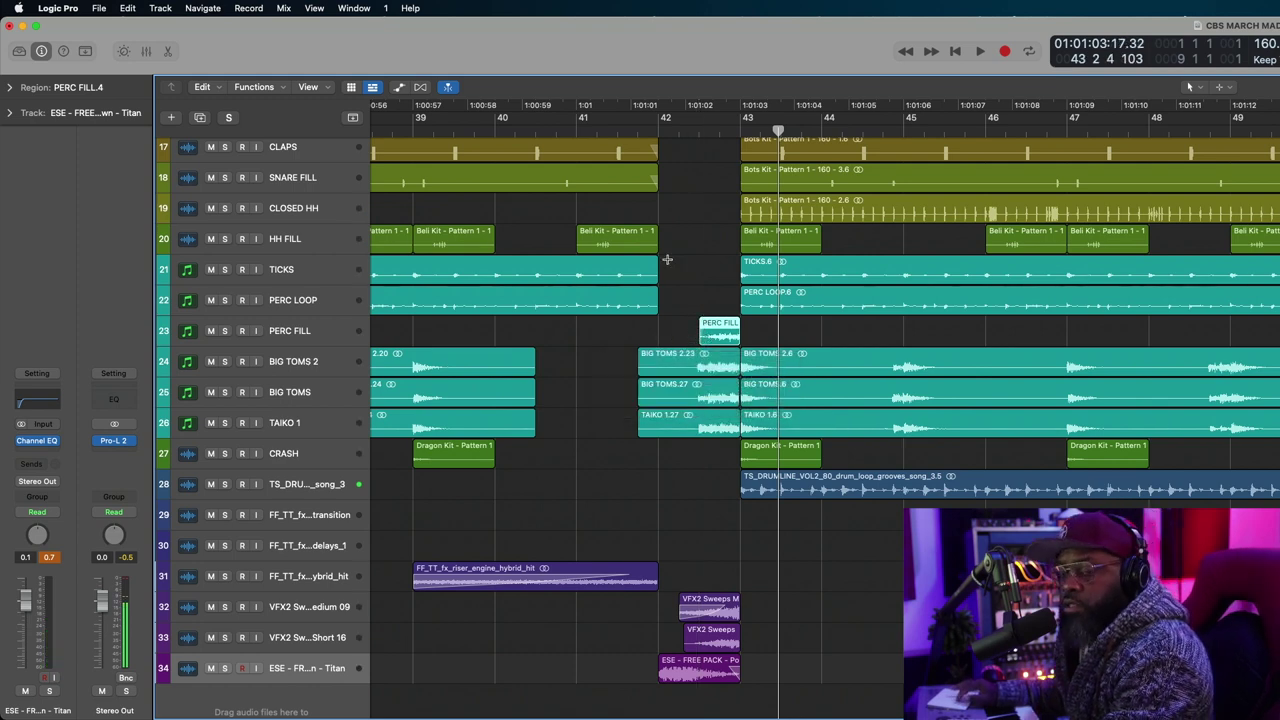
click(588, 132)
key(space)
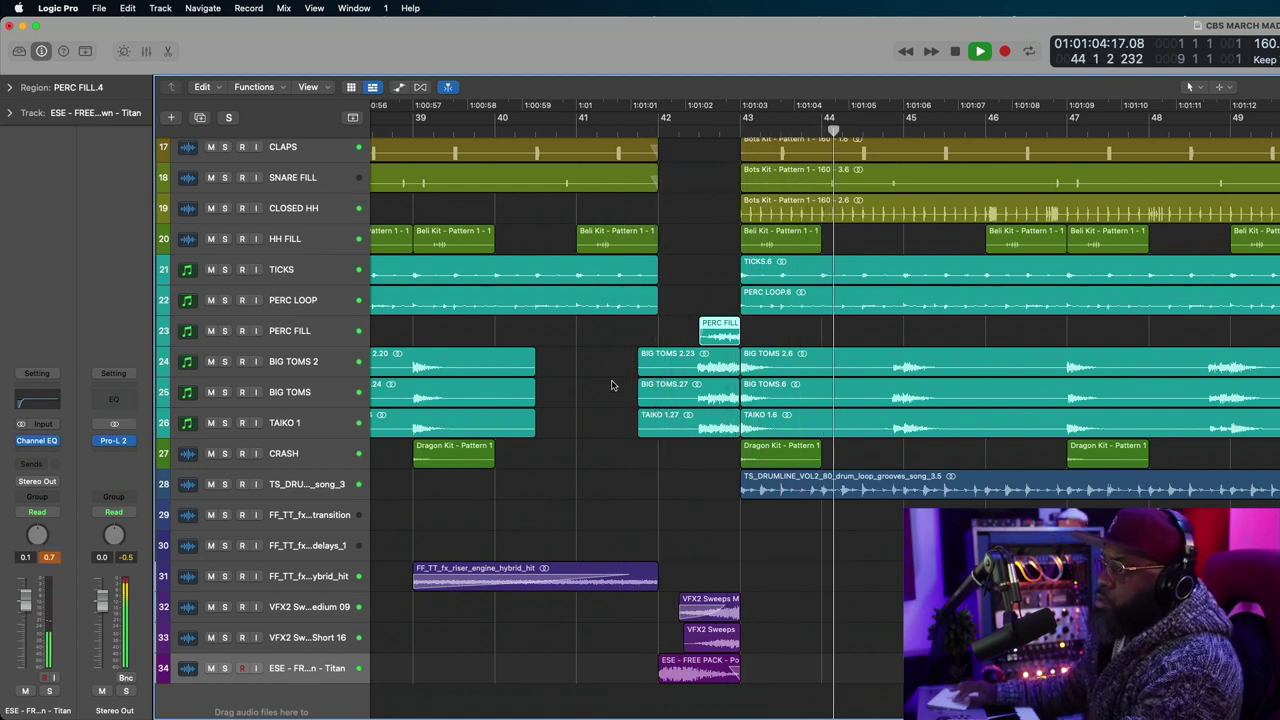
key(space)
Trim the starts of the BIG TOMS 2.23, BIG TOMS.27 and TAIKO 1.27 regions to about bar 42.45 and play from bar 41.
drag(641, 453, 657, 373)
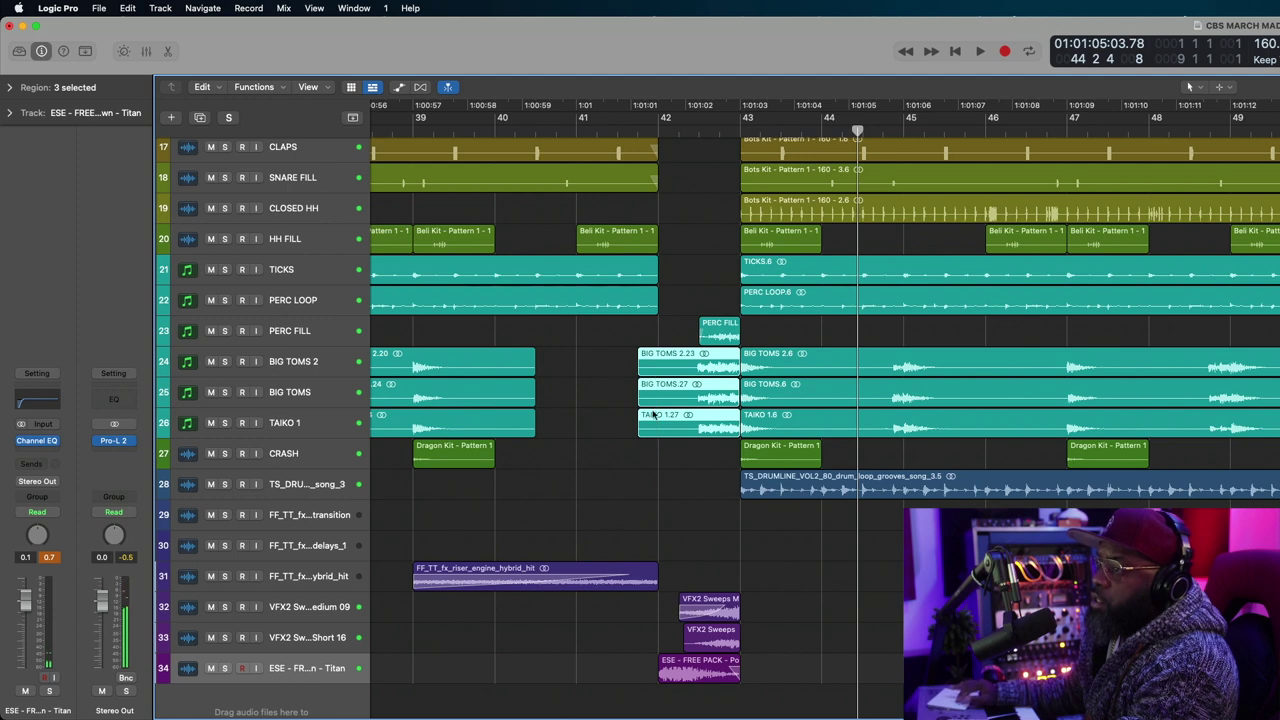
drag(641, 428, 697, 428)
click(576, 133)
key(space)
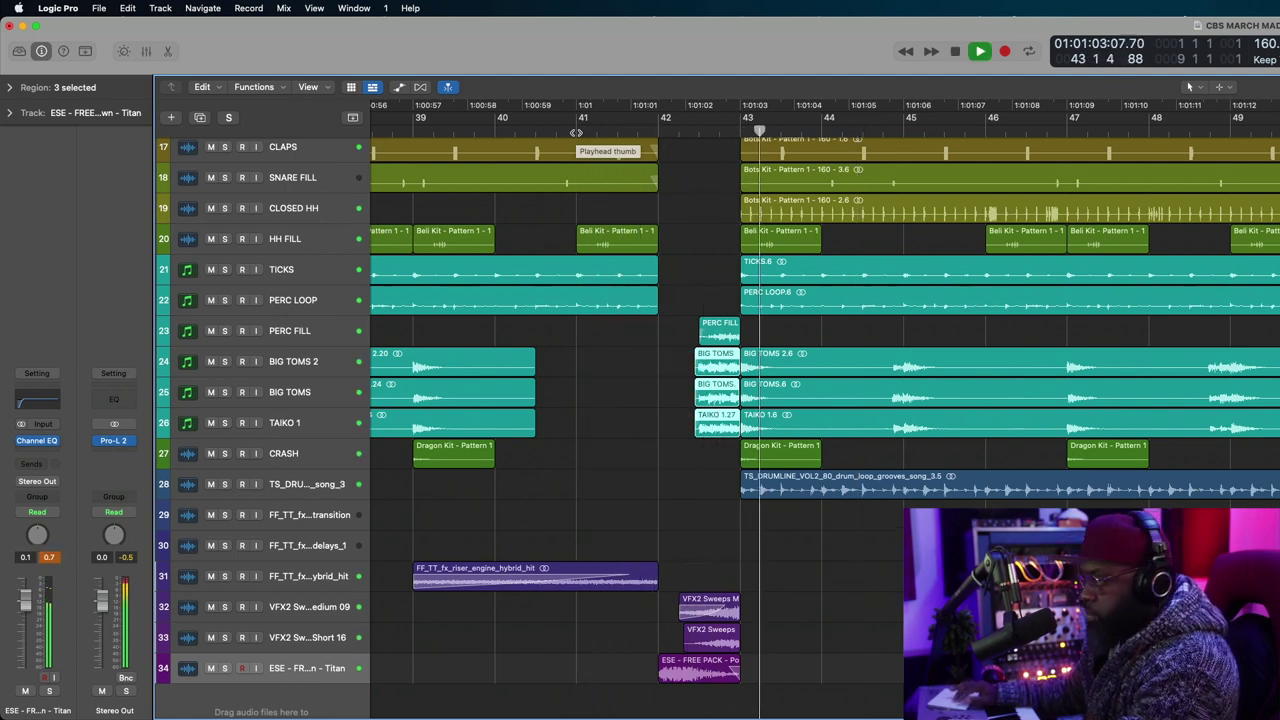
Add the FF_TT_fx_hit_glass_pressure sample on a new track at bar 43 and start playback.
scroll(853, 405, down, 1)
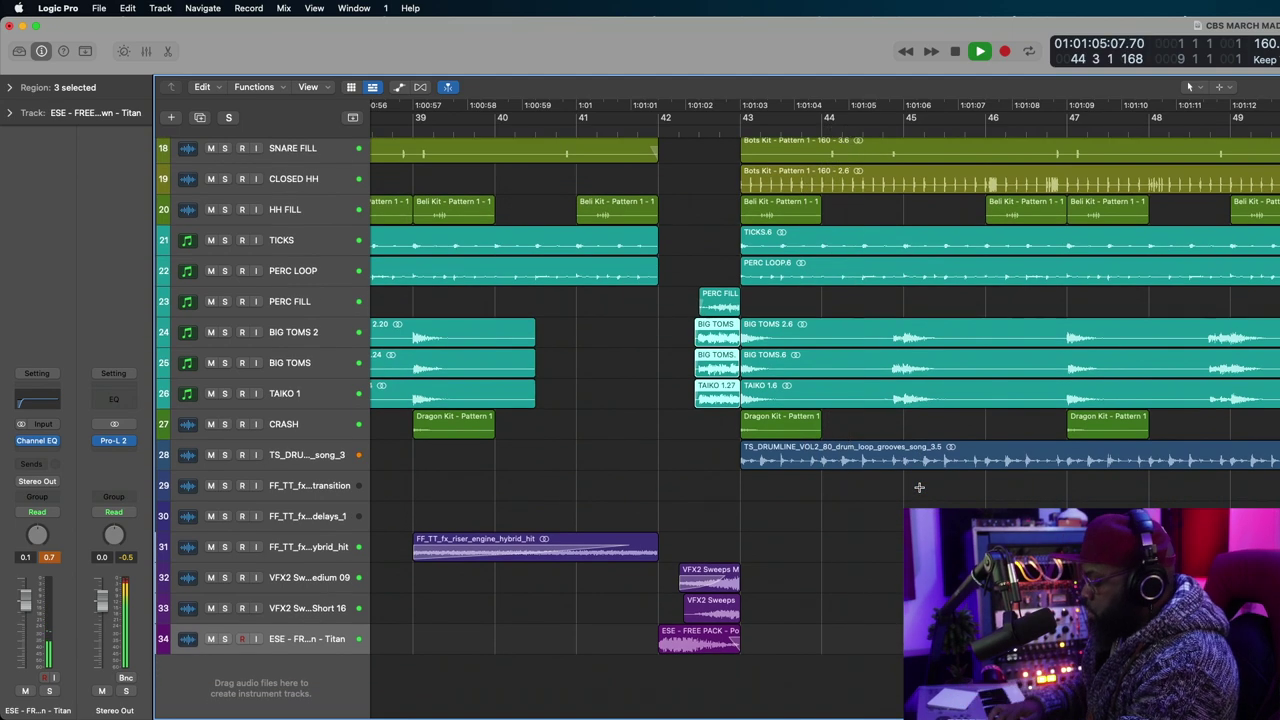
key(super+Left)
key(super+Up)
key(super+Up)
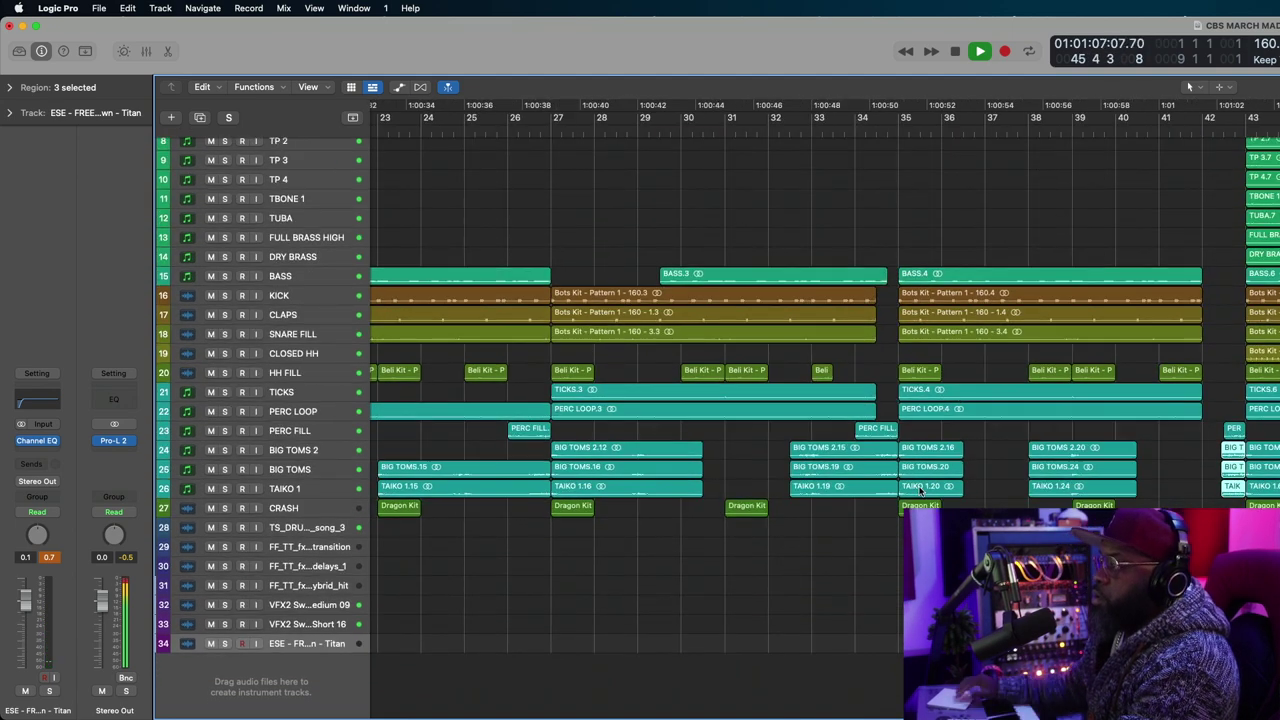
key(space)
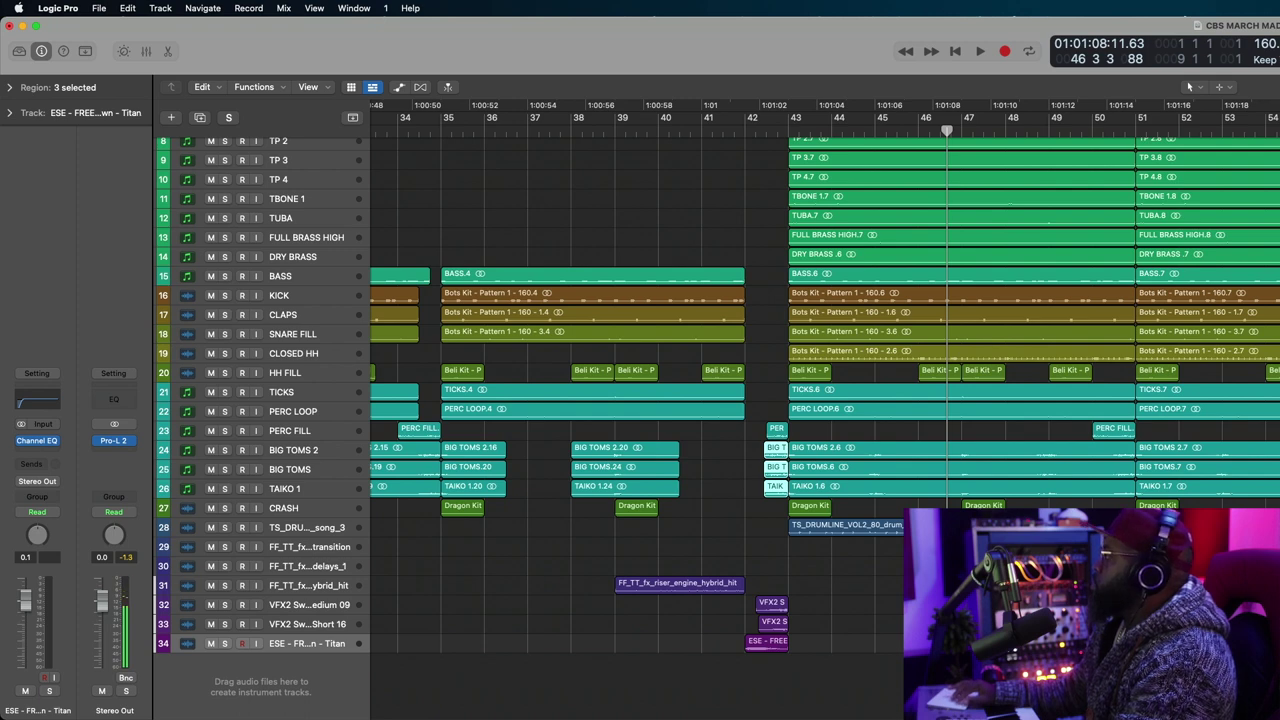
drag(935, 370, 795, 660)
key(space)
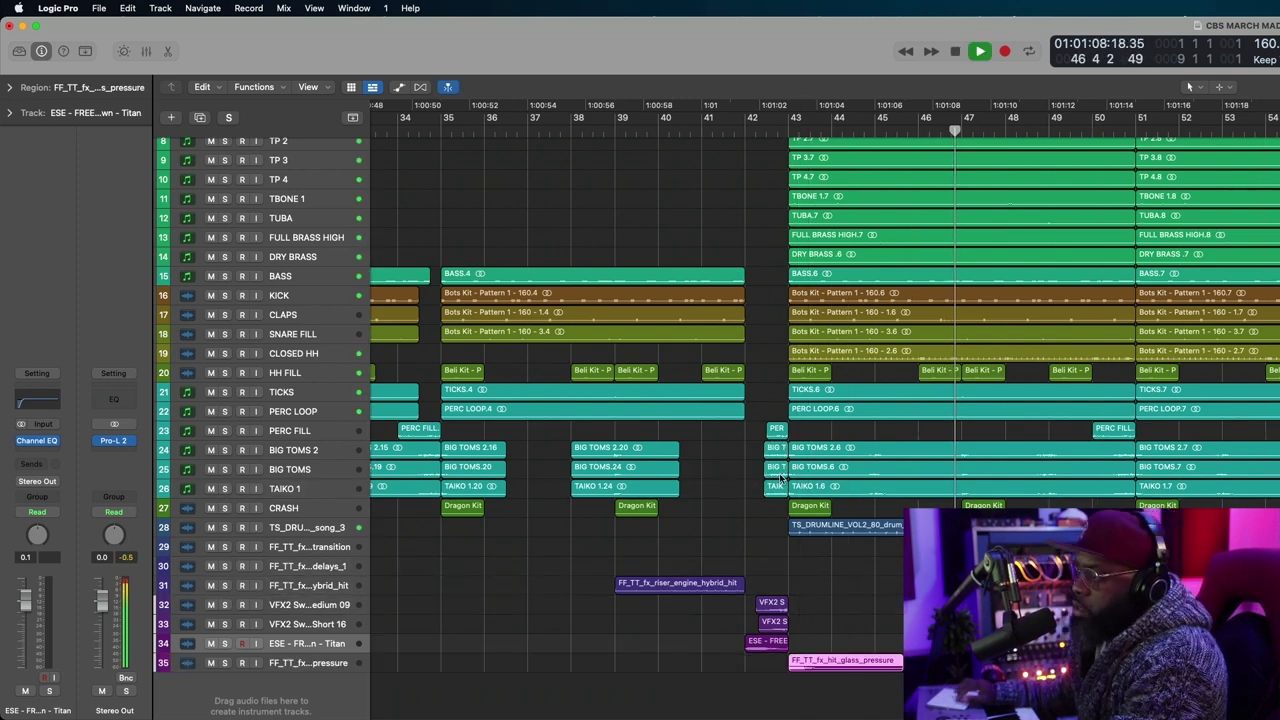
Divide the glass pressure region at bar 44 and delete the part after it.
click(831, 665)
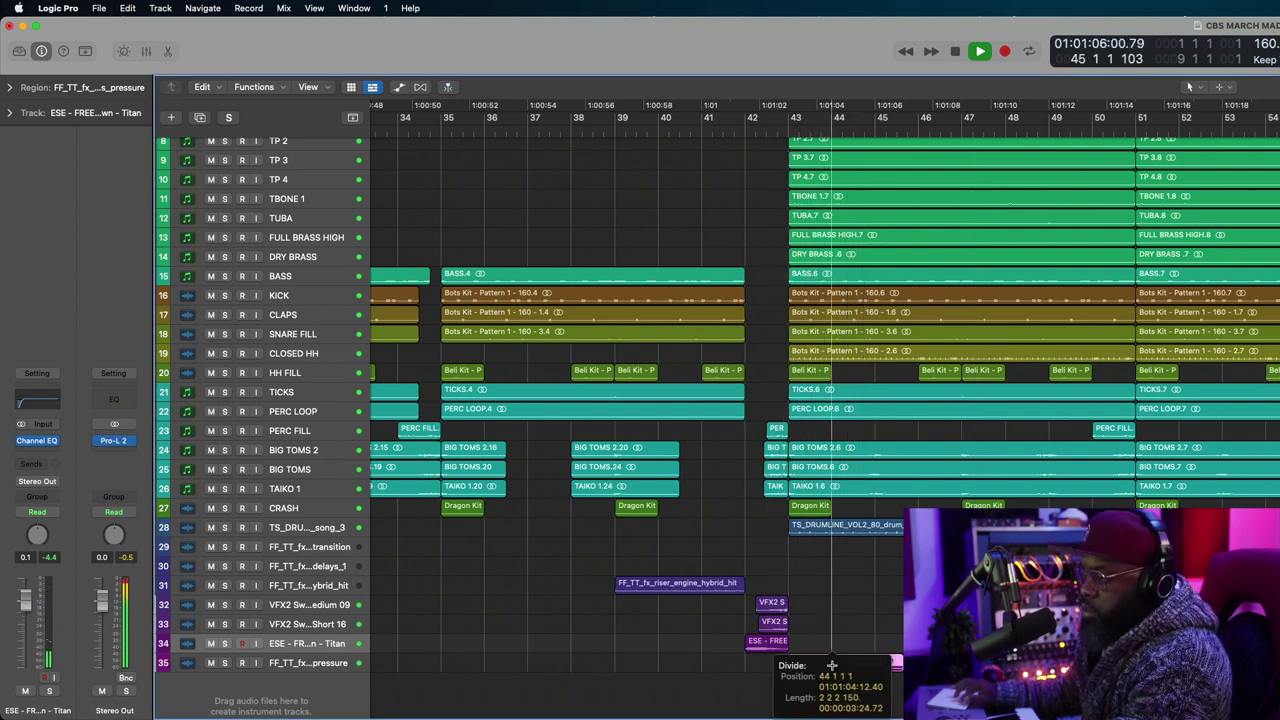
key(Delete)
key(space)
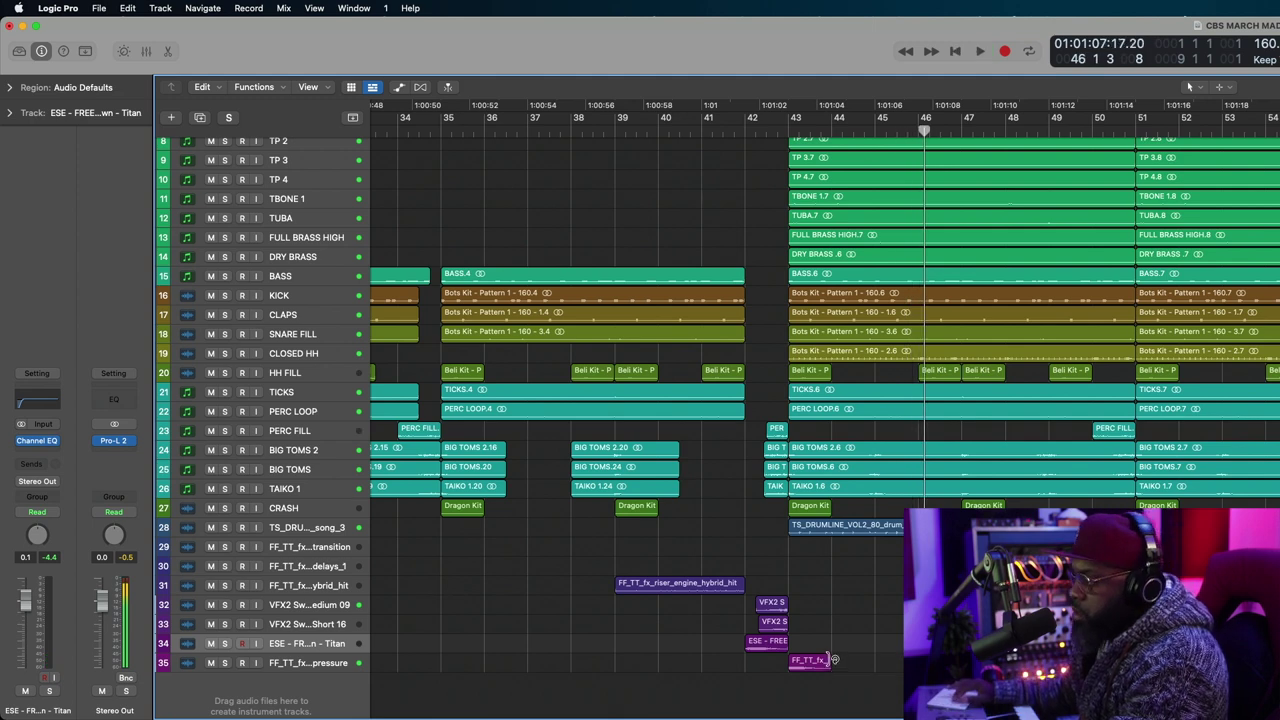
Give the glass pressure region -5.0 dB gain and a 207 fade-out, and play it from about bar 42.
click(332, 665)
click(748, 117)
key(space)
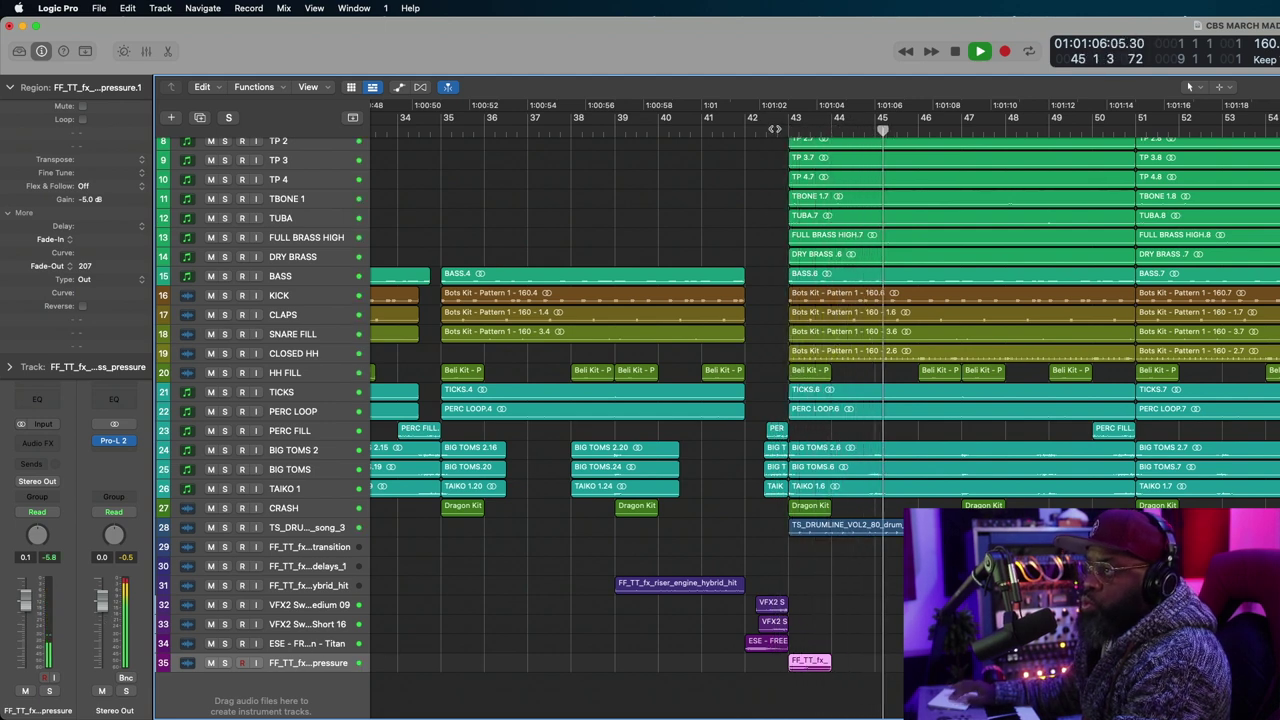
key(comma)
key(comma)
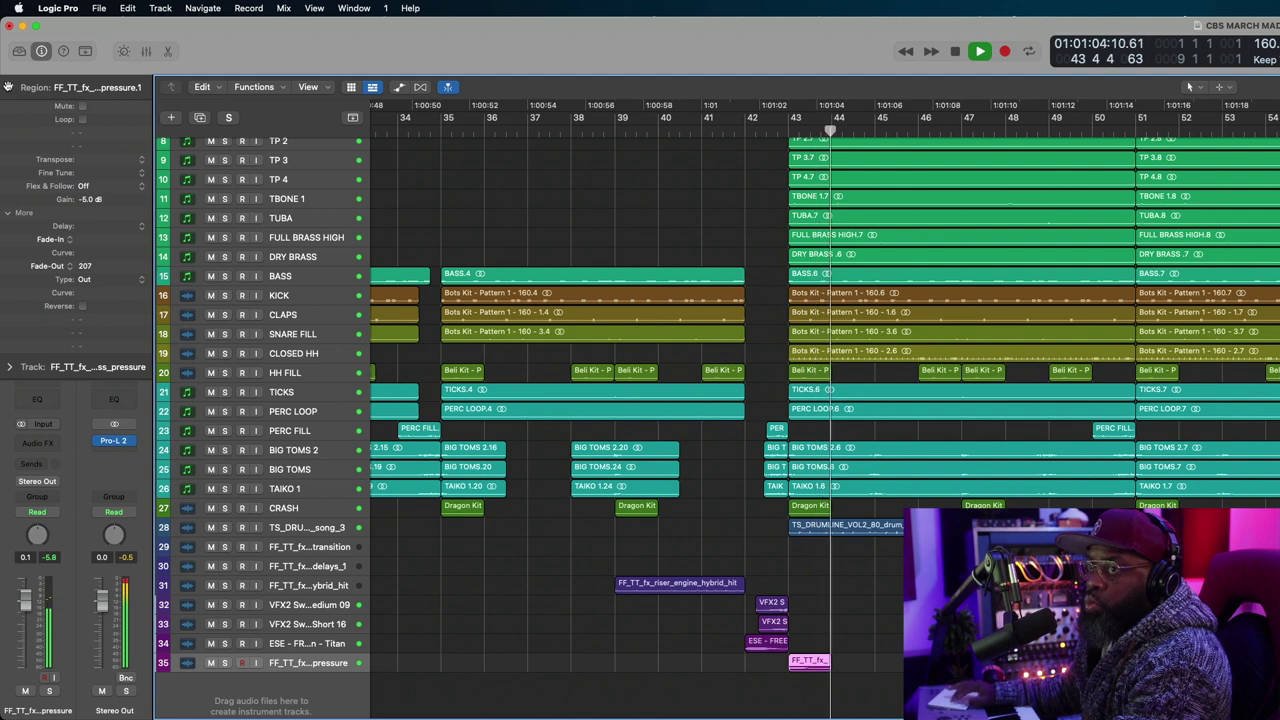
Add a Channel EQ to the glass pressure track with a 24 dB/Oct low cut at about 324 Hz.
click(30, 366)
key(space)
click(36, 397)
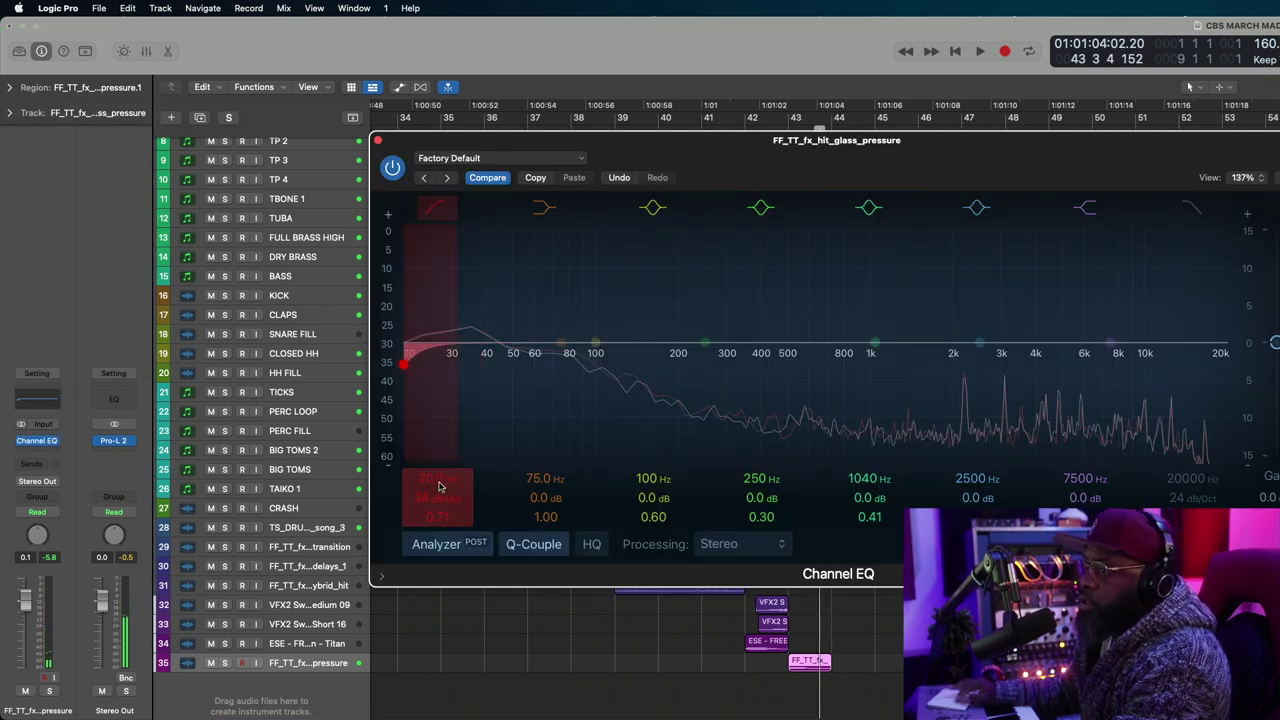
drag(404, 364, 736, 364)
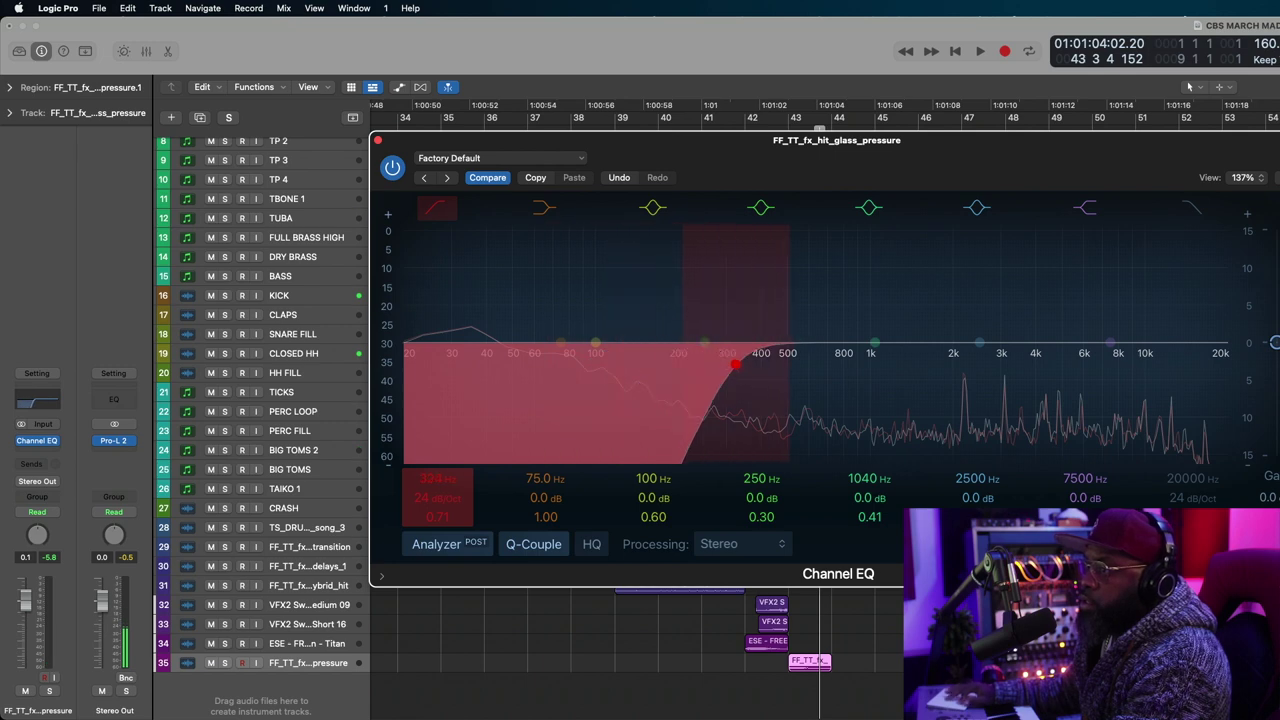
click(377, 140)
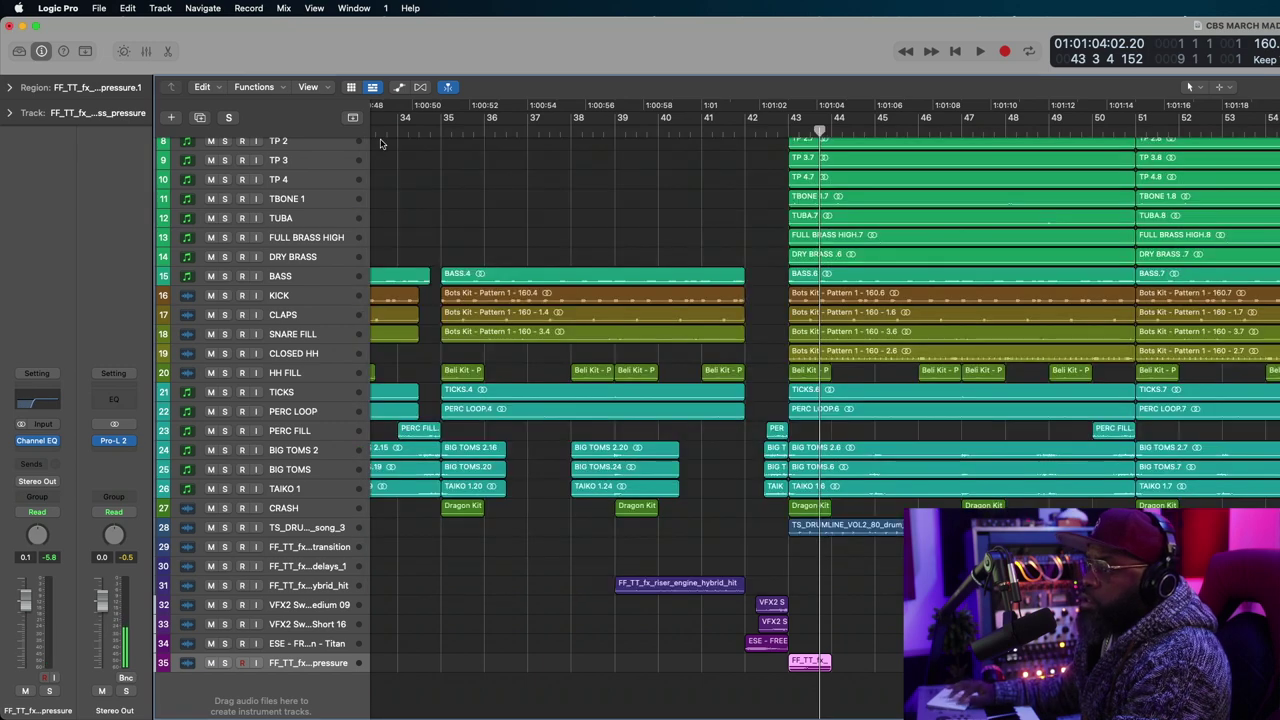
Lower the glass pressure track's volume to -4.6 dB while playing the hit at bar 43.
key(space)
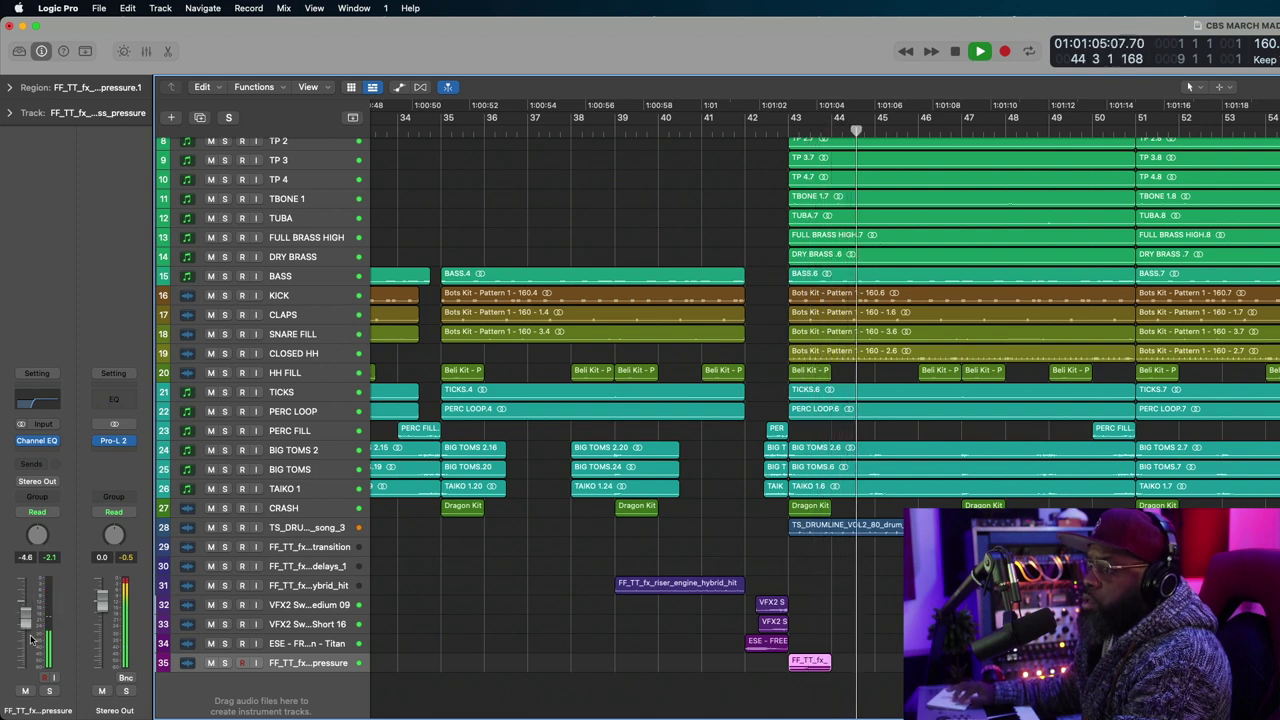
key(space)
key(space)
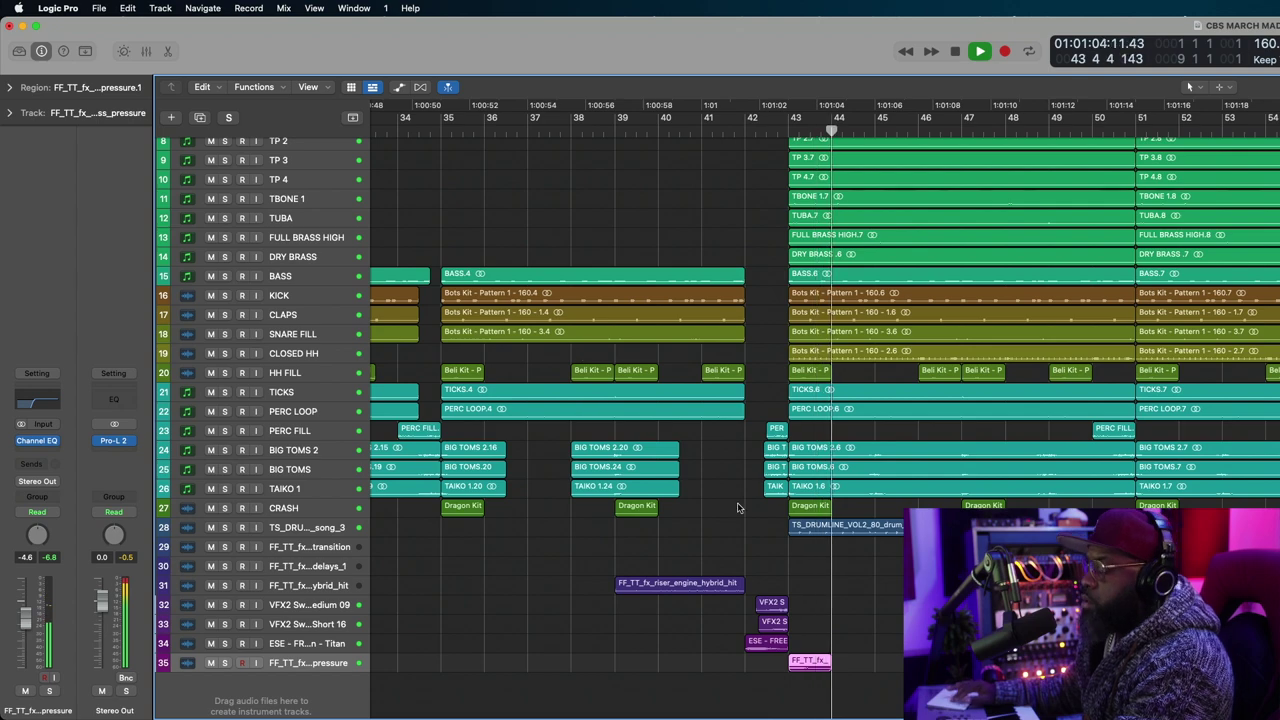
Place the FF_TT_fx_hit metal tail sample at bar 17 on the glass pressure track.
key(super+Left)
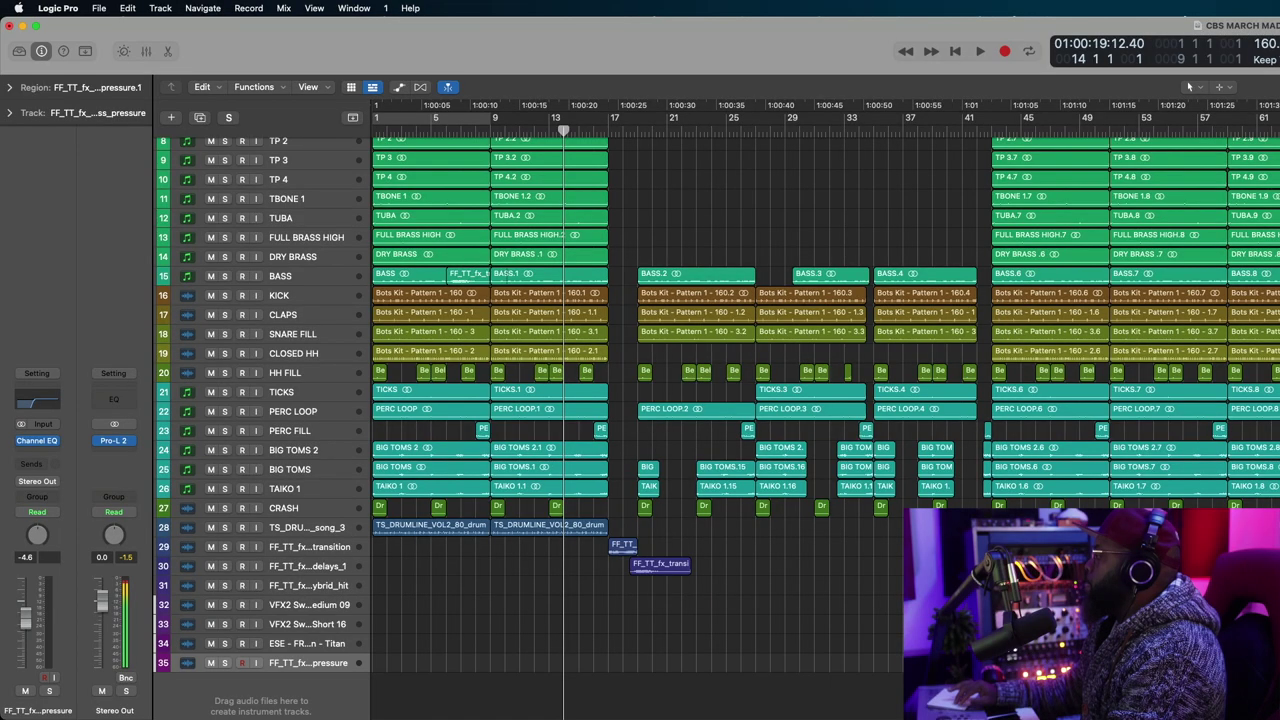
drag(571, 662, 610, 674)
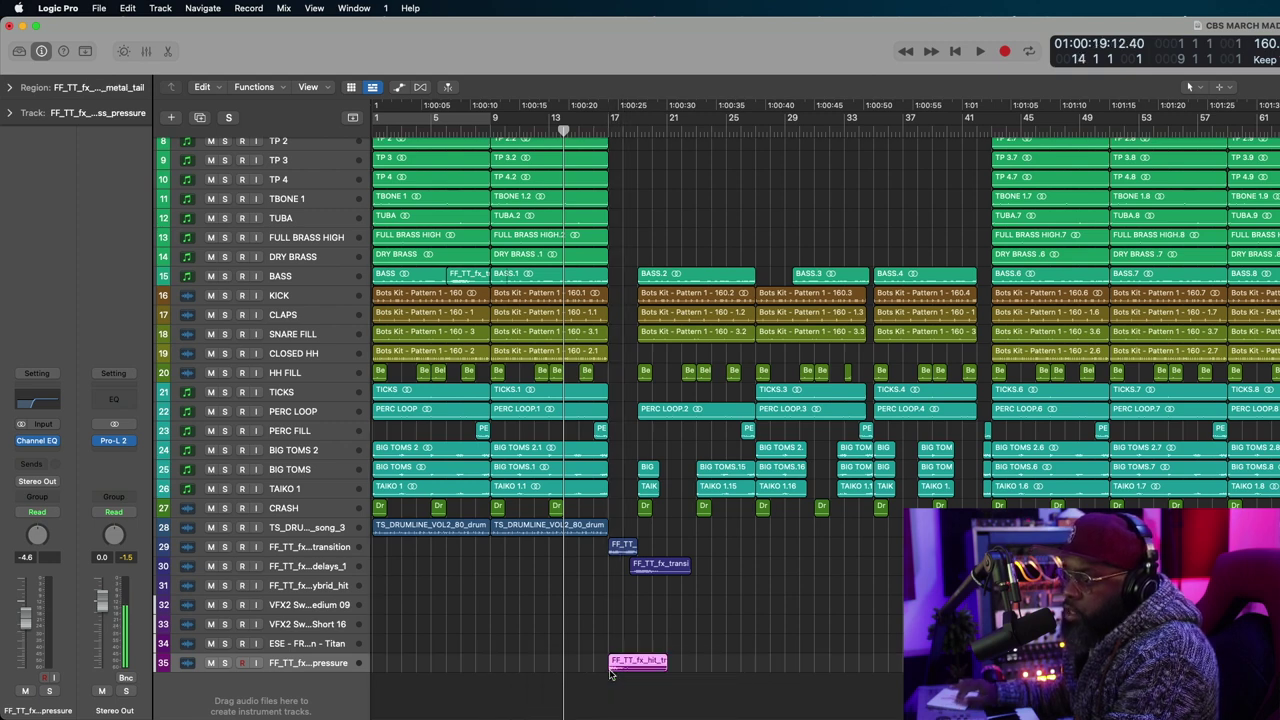
Play through the section from before bar 17 and shorten the BASS.4 region so it ends at bar 41.
click(588, 134)
key(space)
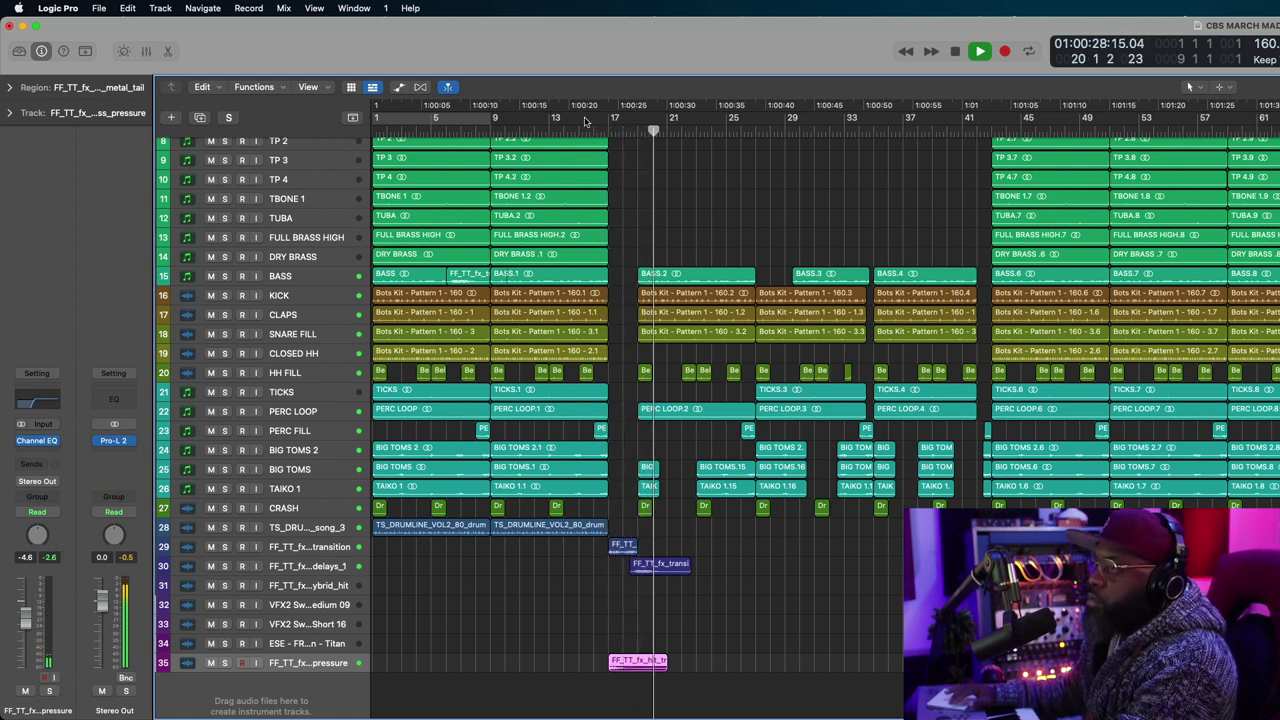
click(563, 124)
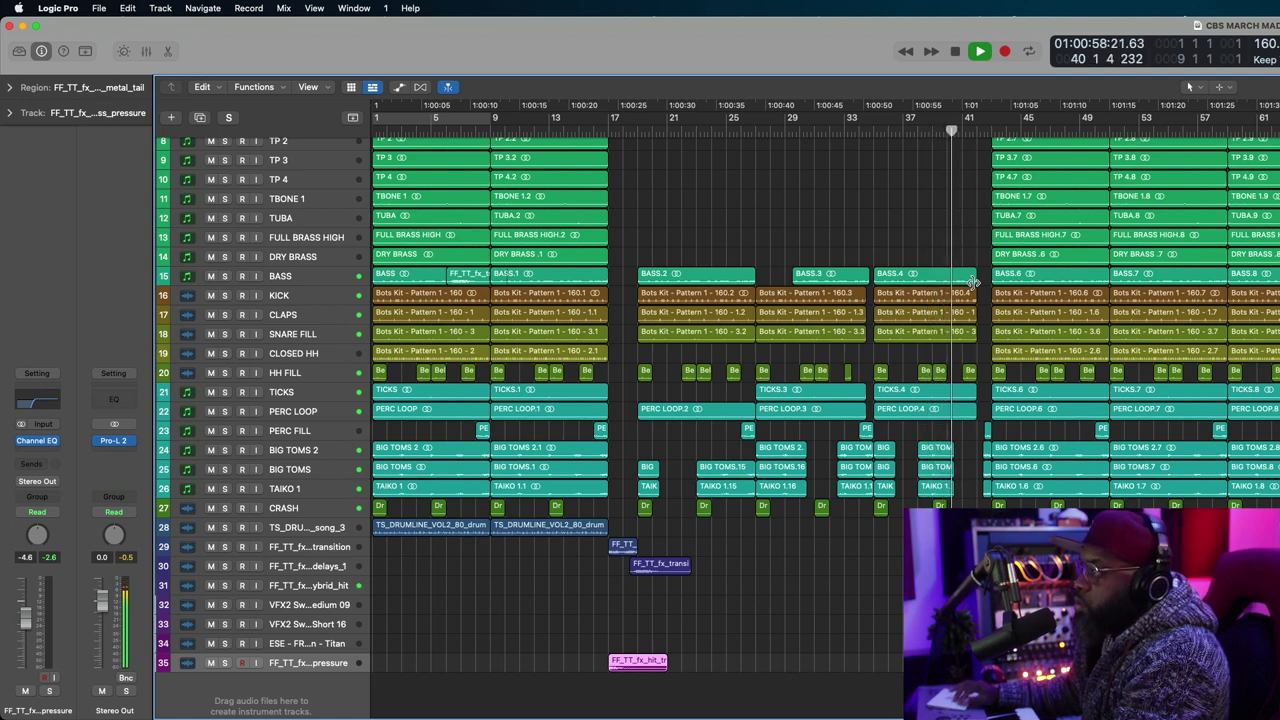
drag(972, 282, 956, 273)
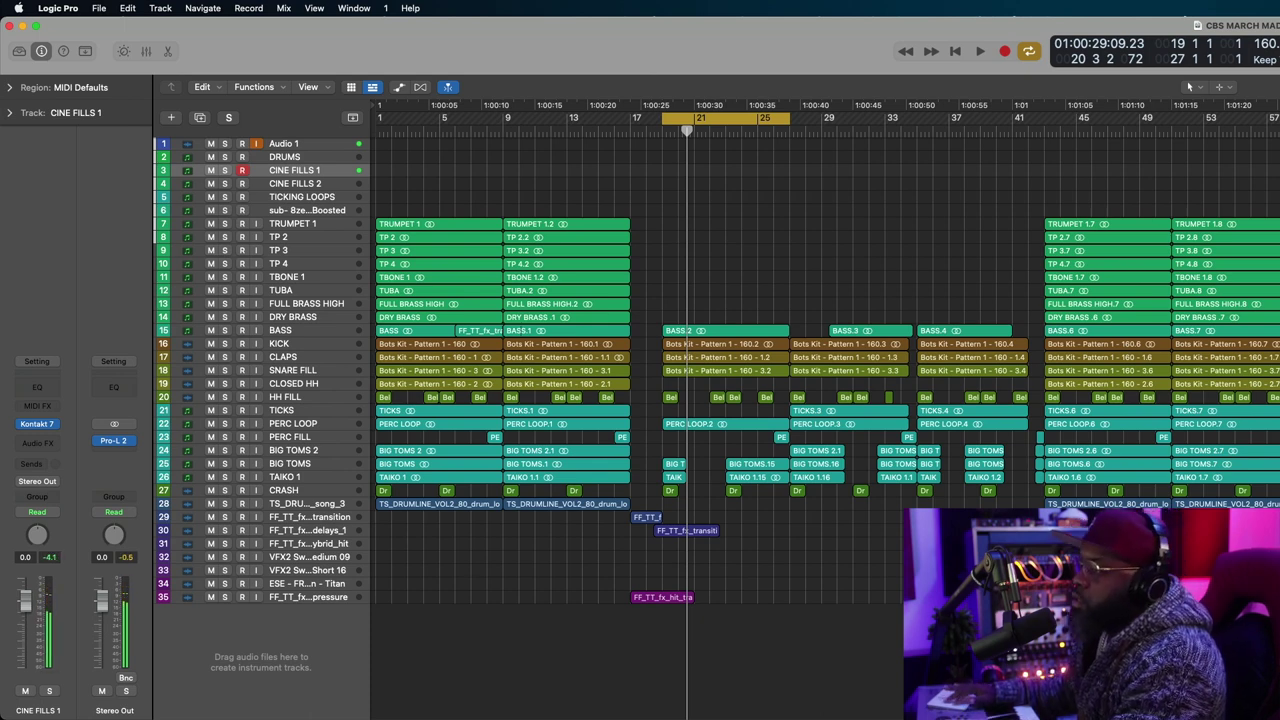
Place the FF_TT_fx_braam saw buzz sample at bar 19 on a new BRAUM 1 track, transpose it by -1, and play it.
drag(1100, 690, 665, 670)
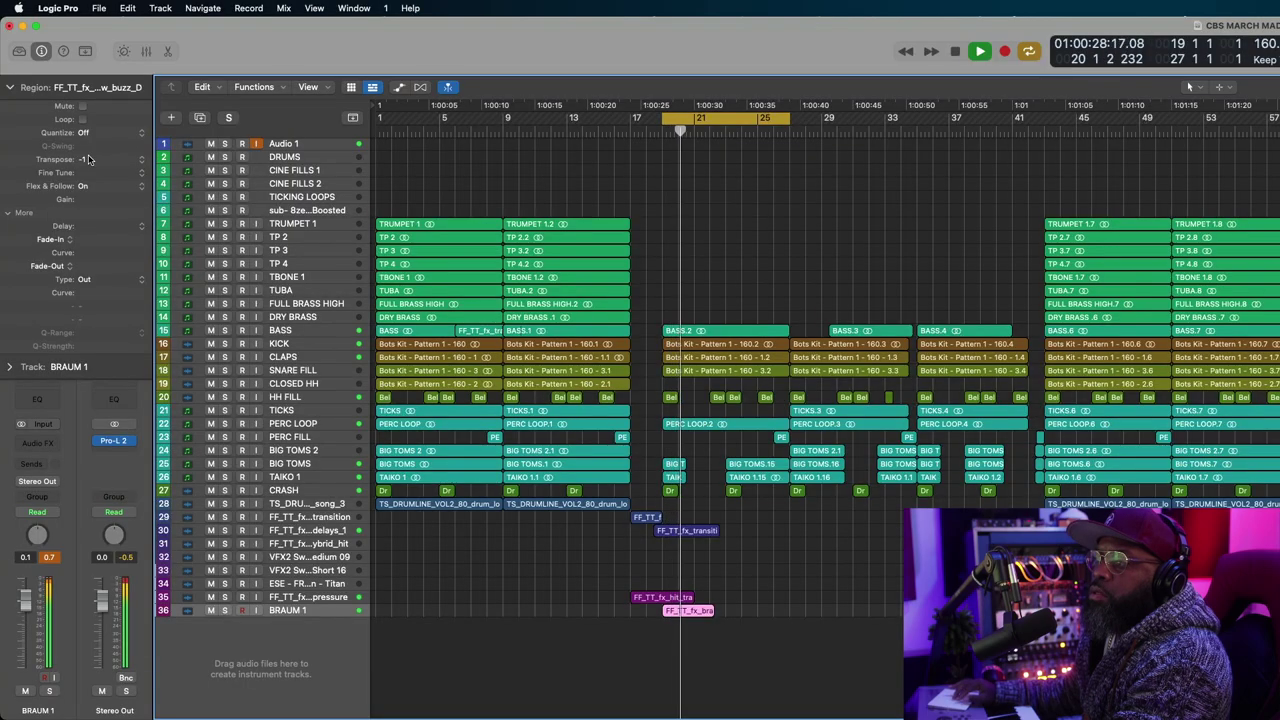
click(618, 128)
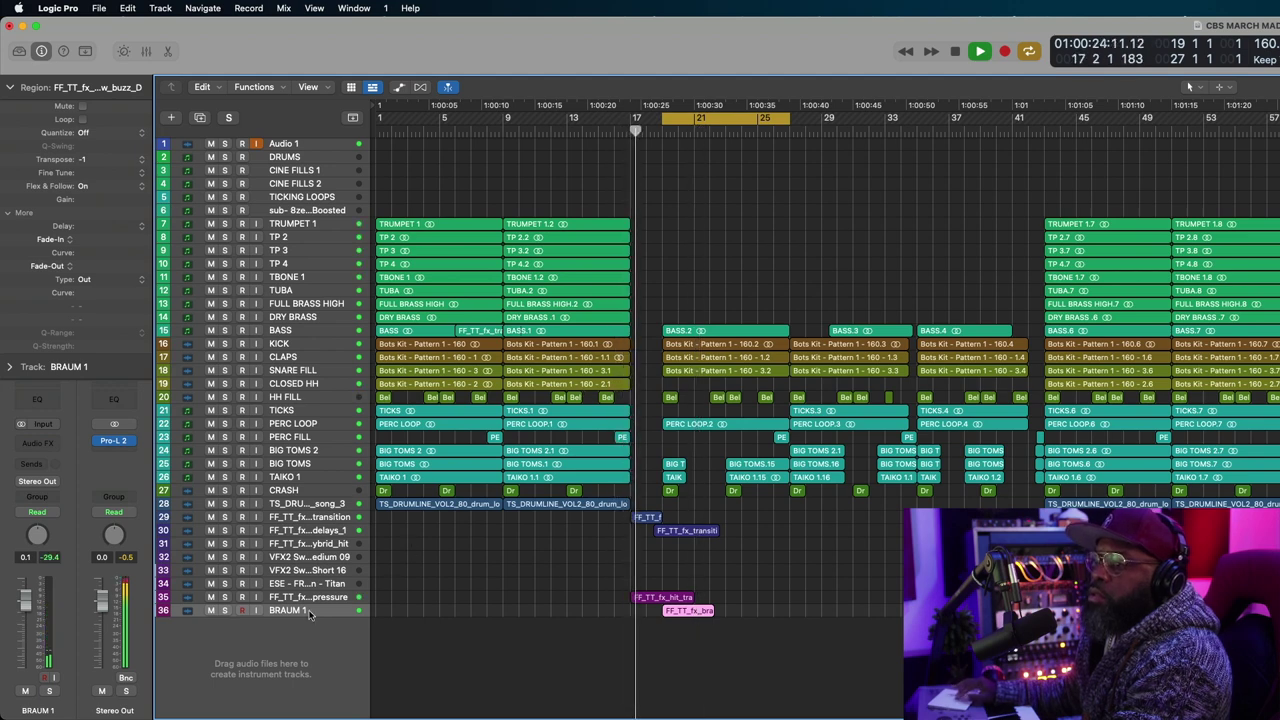
key(space)
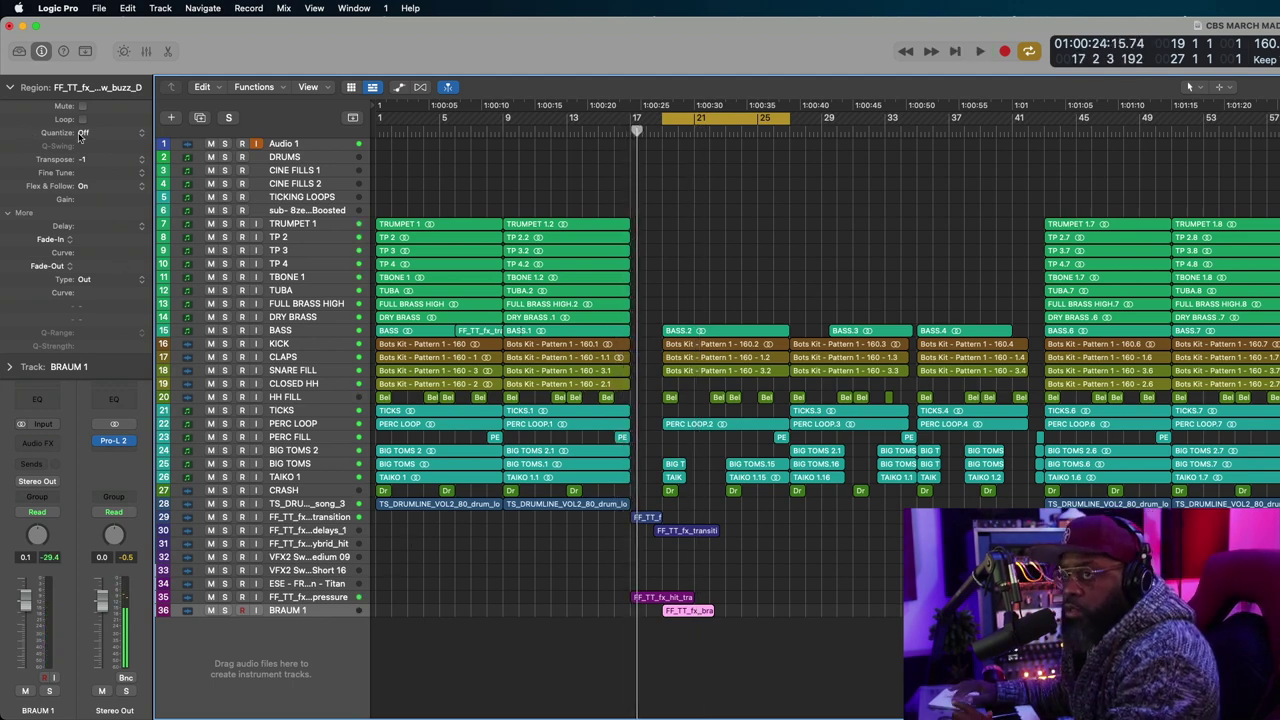
key(space)
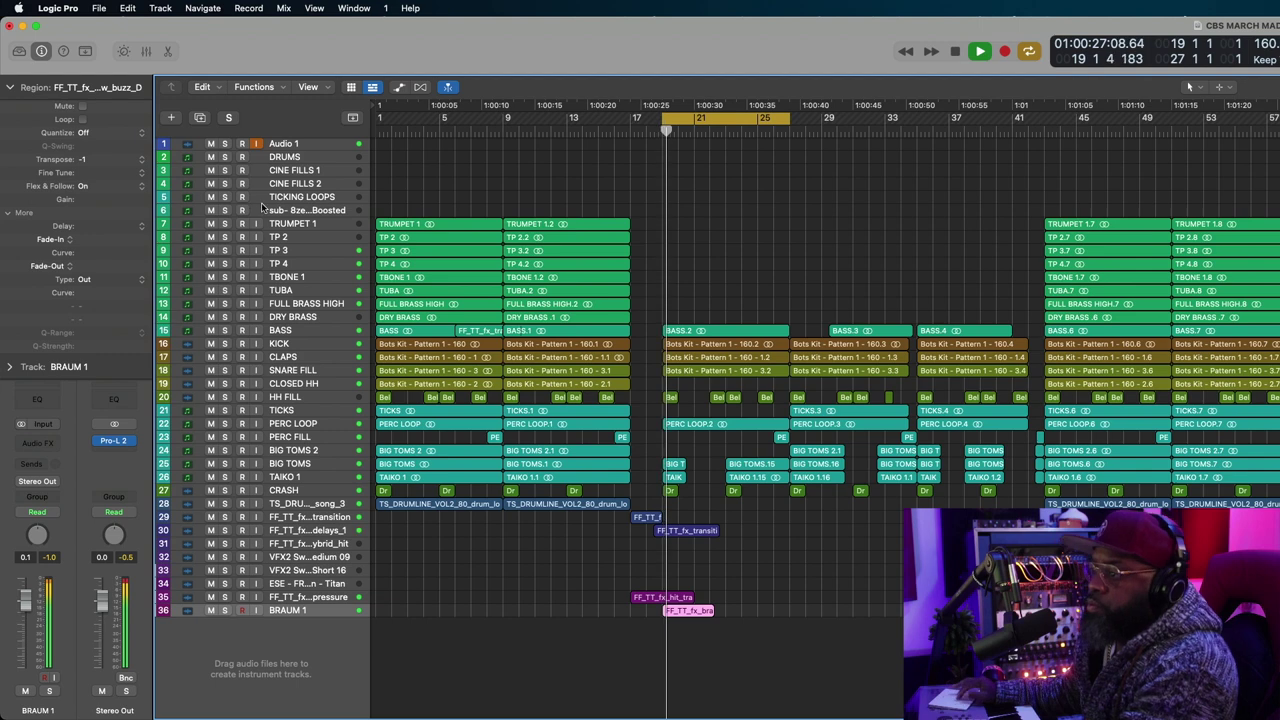
Solo the BRAUM 1 track to hear the braam alone, then unsolo it and stop playback.
click(226, 611)
key(comma)
key(comma)
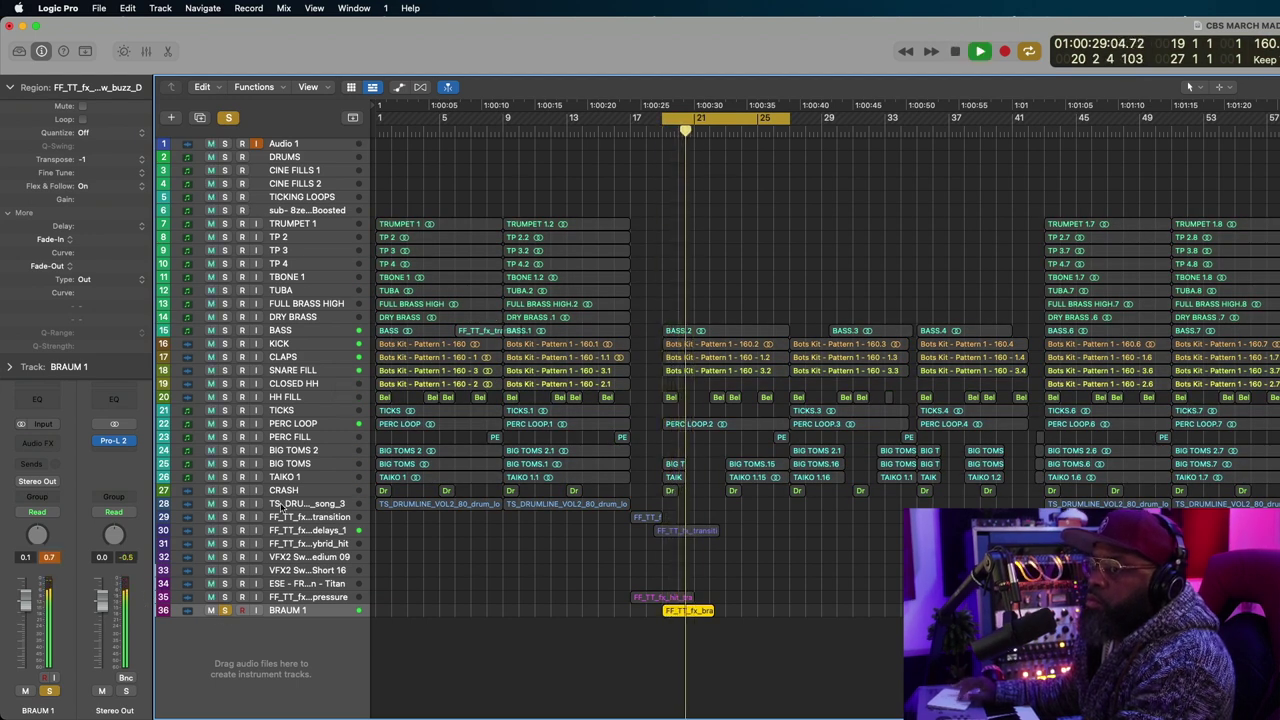
click(226, 611)
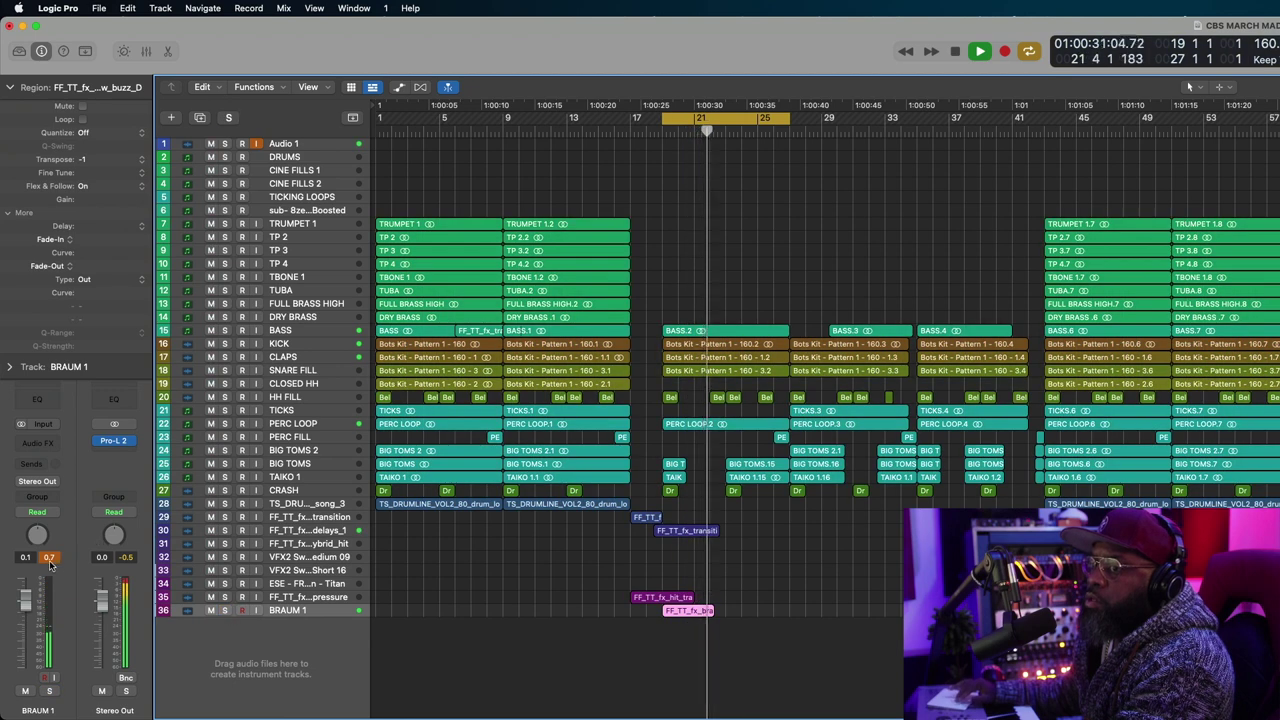
key(space)
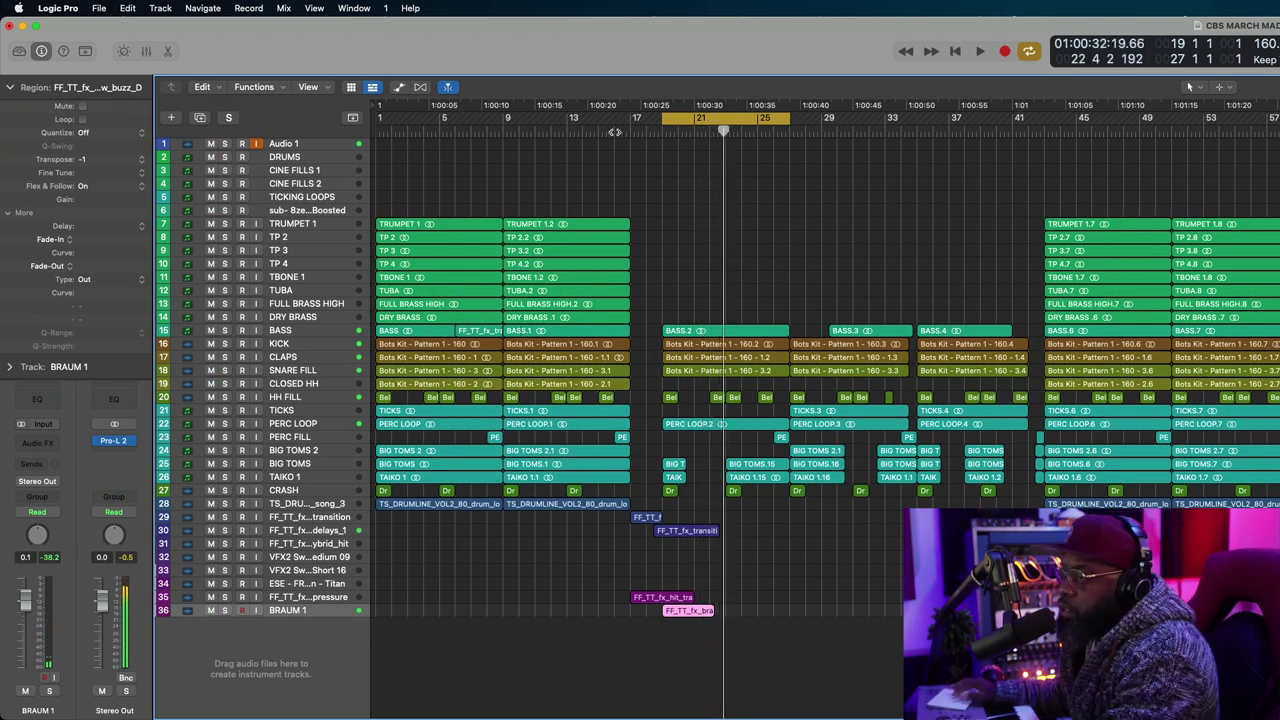
Turn off cycle mode and play the braam entry from about bar 16.
click(614, 131)
key(space)
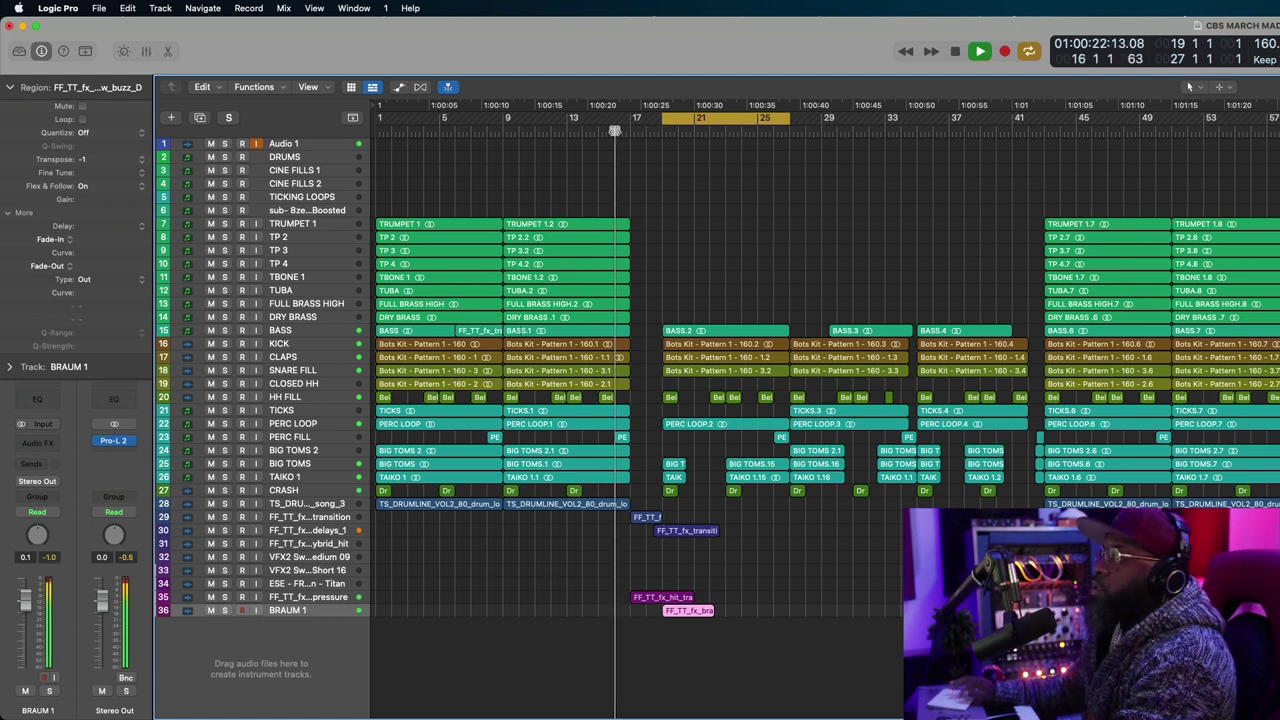
key(c)
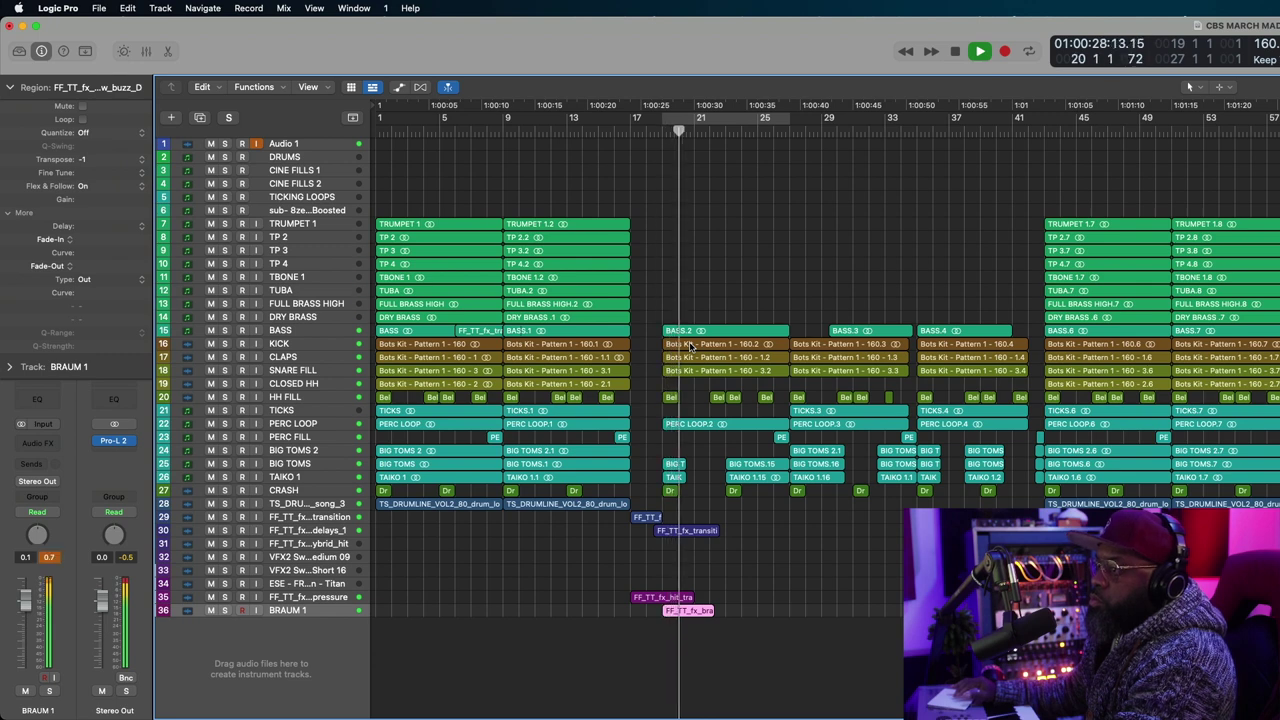
key(space)
Add a Channel EQ to the BRAUM 1 track with a 24 dB/Oct low cut at 70.5 Hz and play it in context.
click(40, 400)
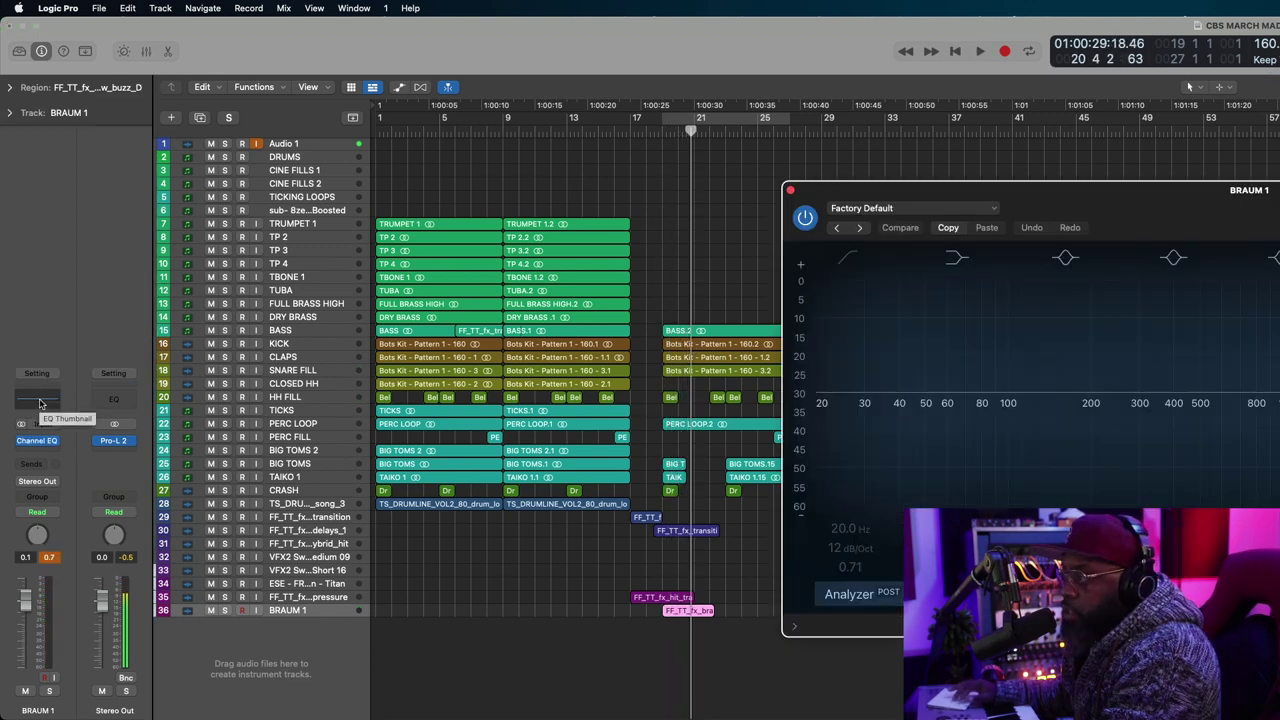
click(847, 256)
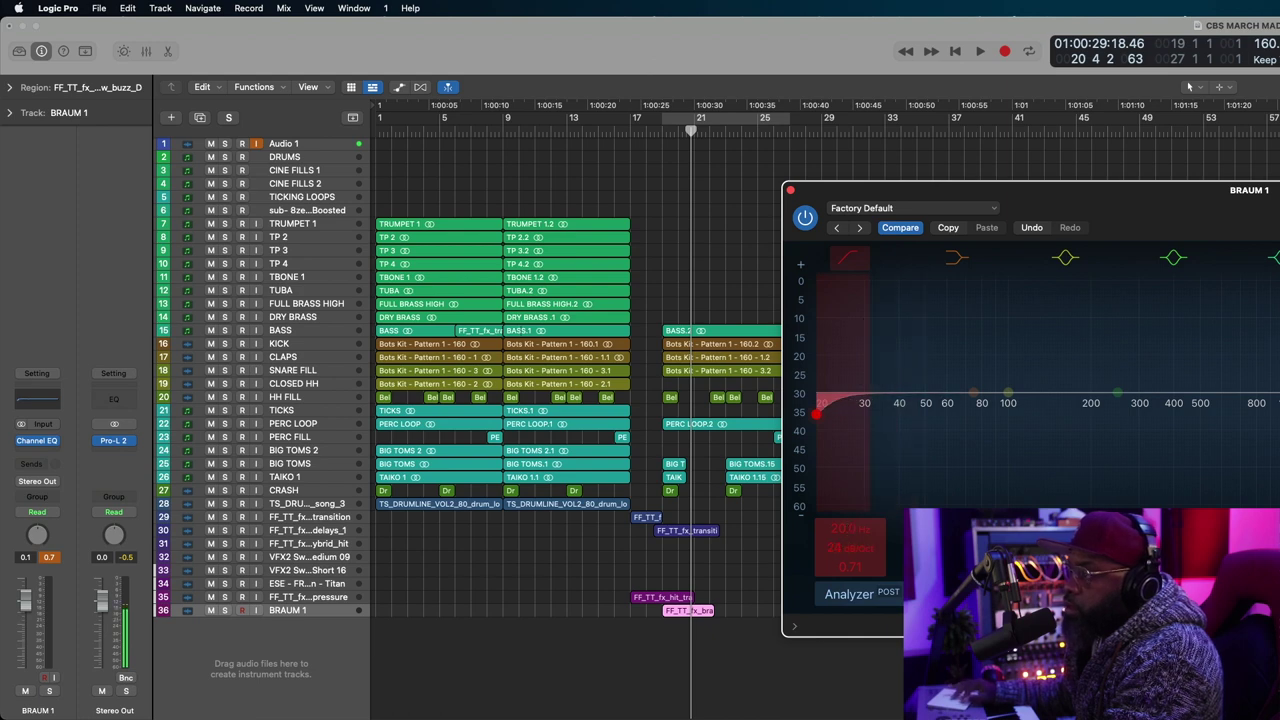
drag(855, 528, 855, 485)
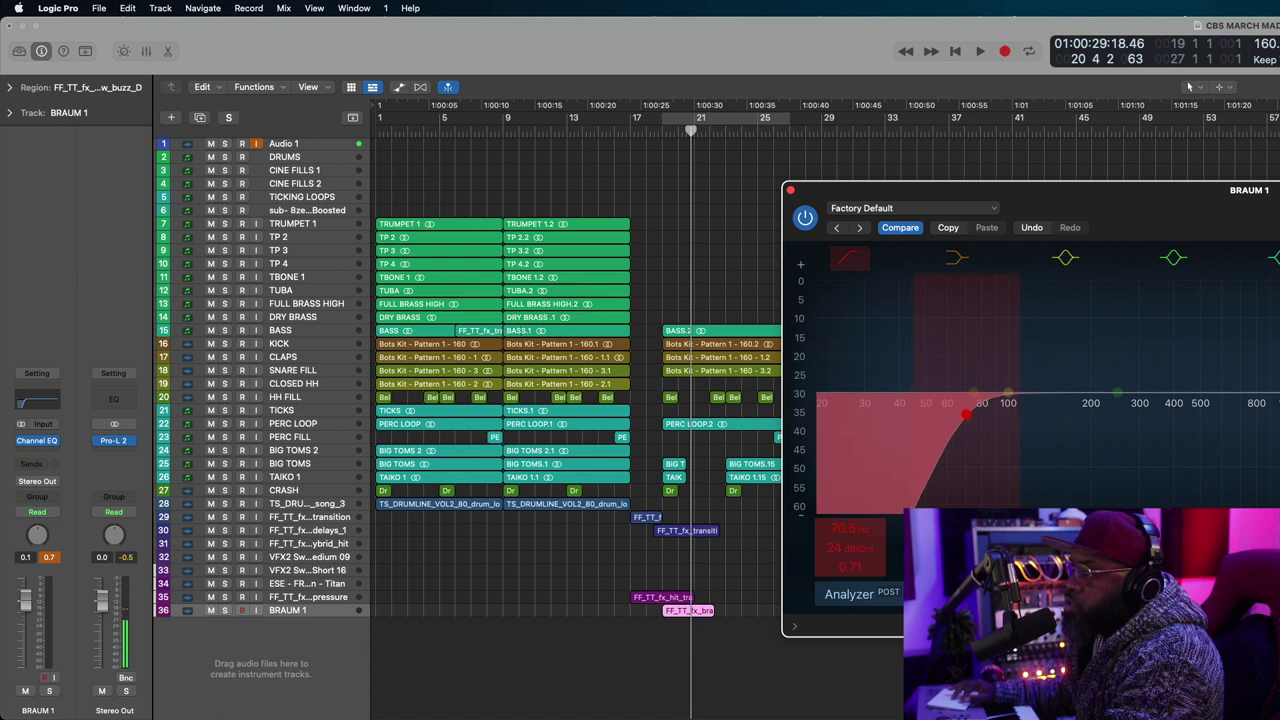
click(843, 509)
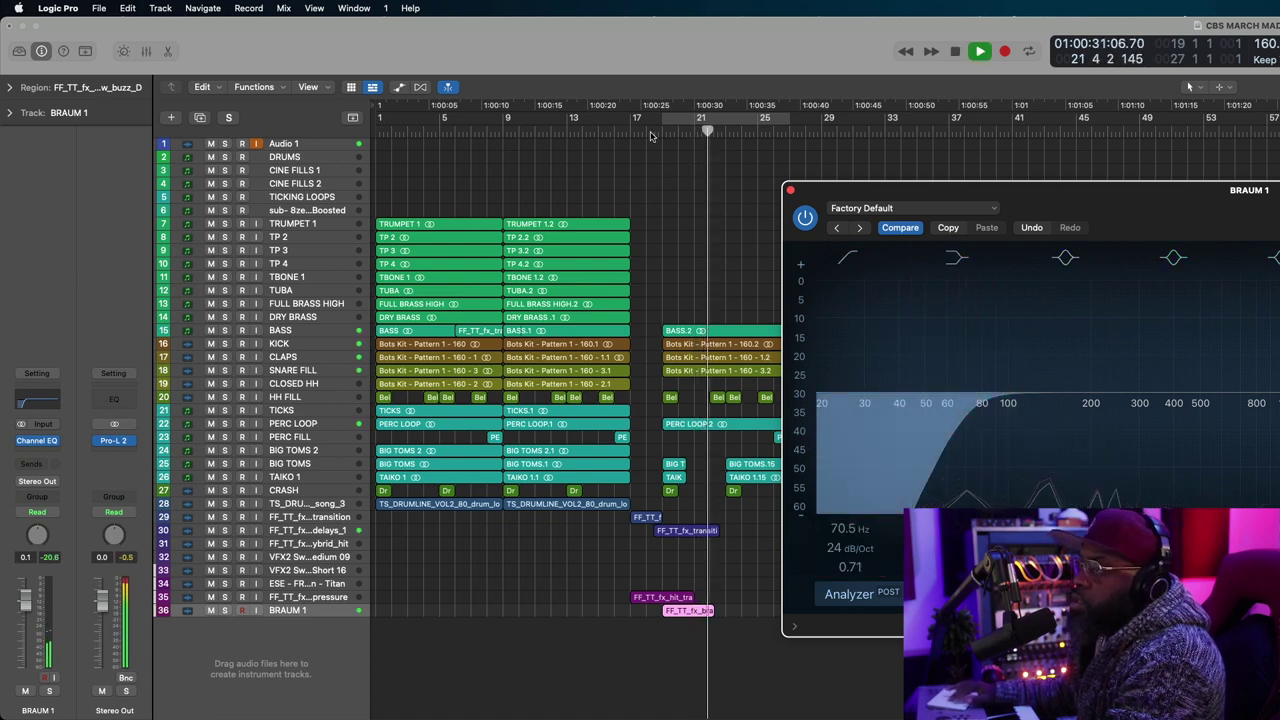
click(650, 120)
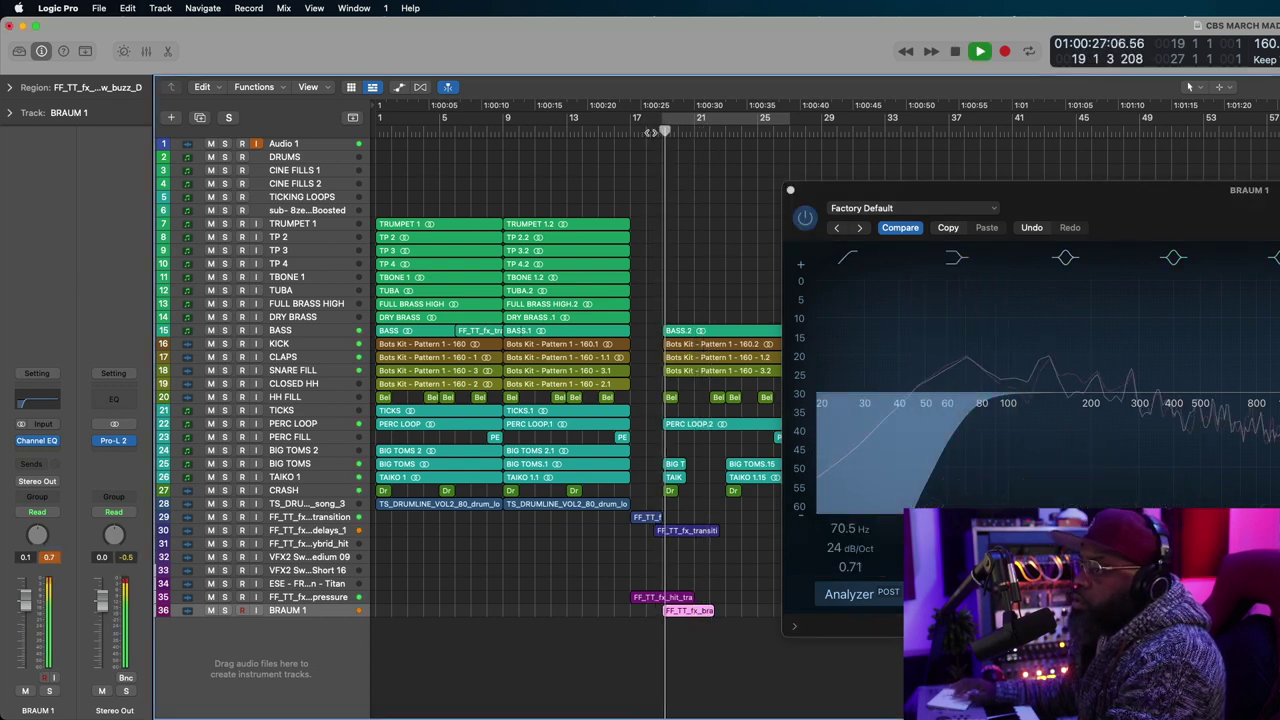
click(855, 512)
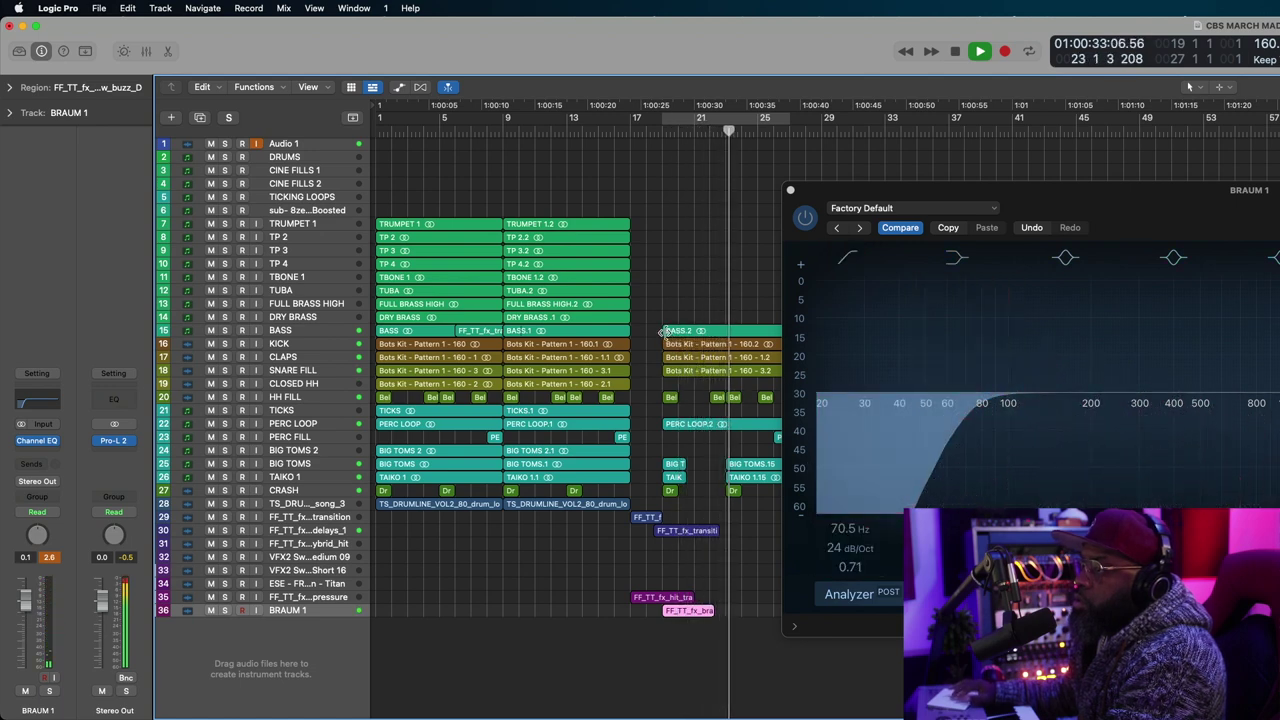
Trim the start of the BASS.2 region so it begins at bar 23.
drag(681, 336, 728, 330)
key(space)
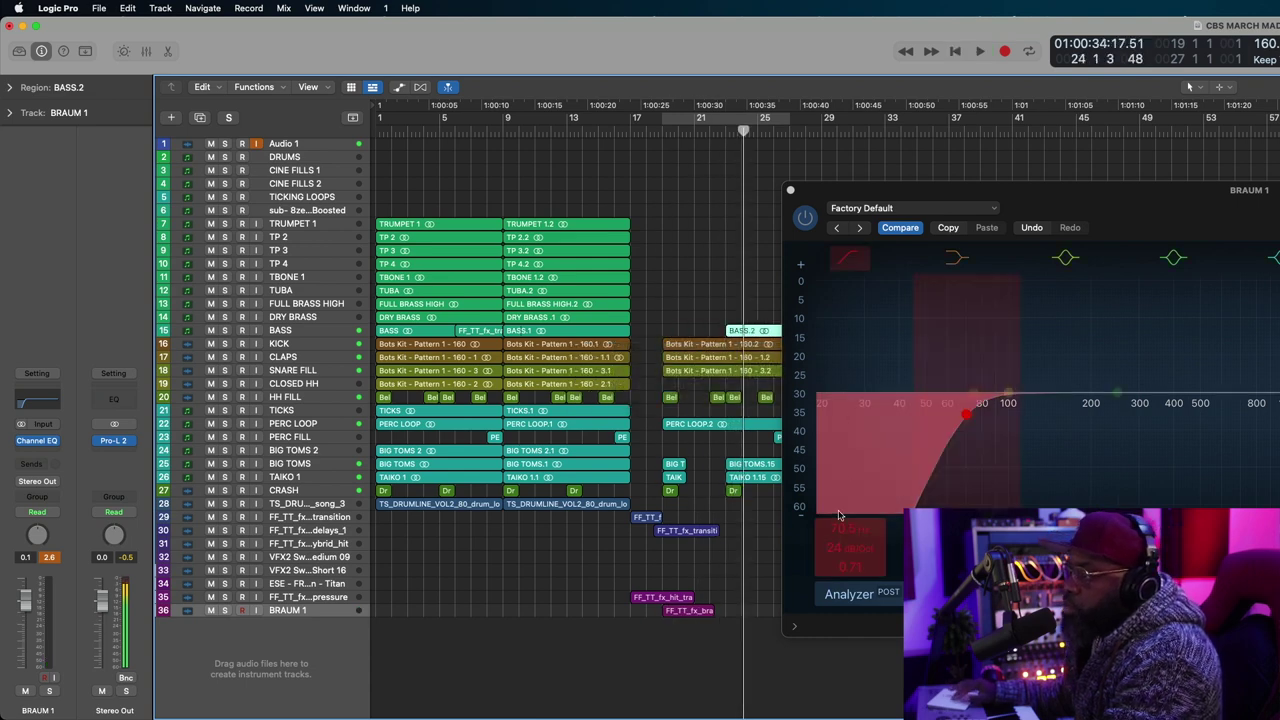
Lower the BRAUM 1 track's low-cut frequency to 44.8 Hz, close the EQ, and play from bar 17.
drag(843, 527, 843, 560)
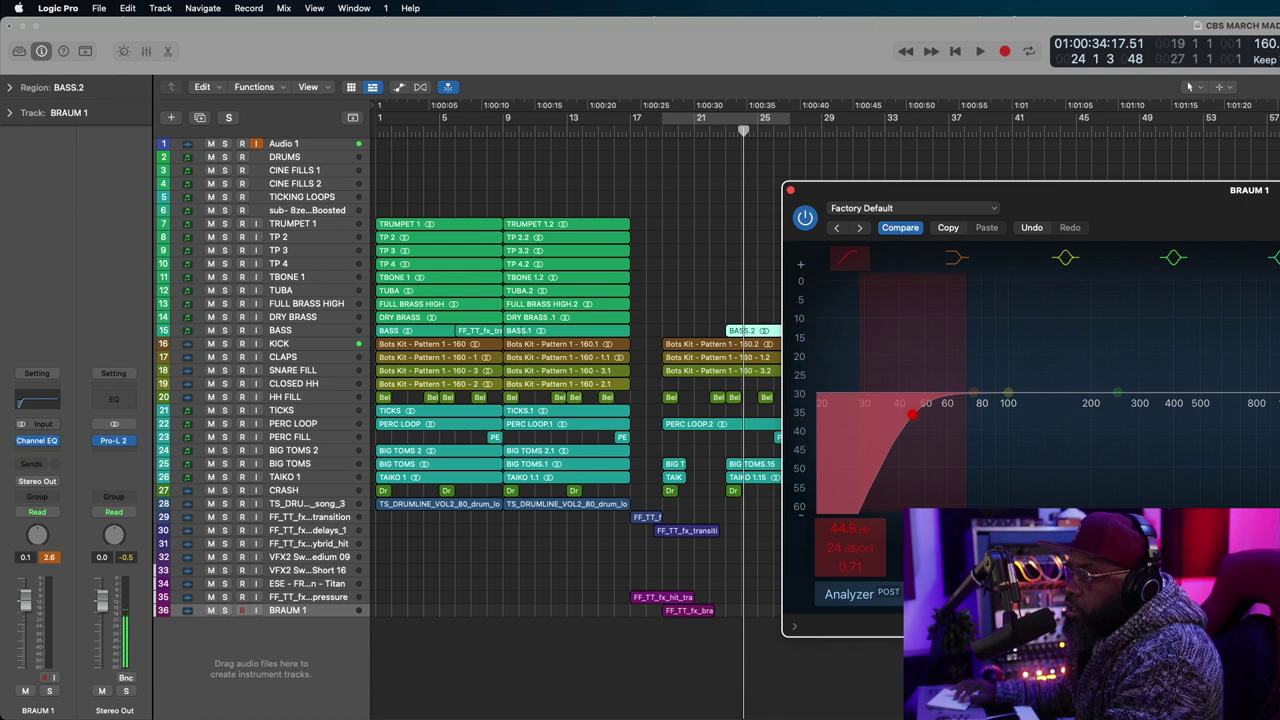
click(791, 190)
click(624, 135)
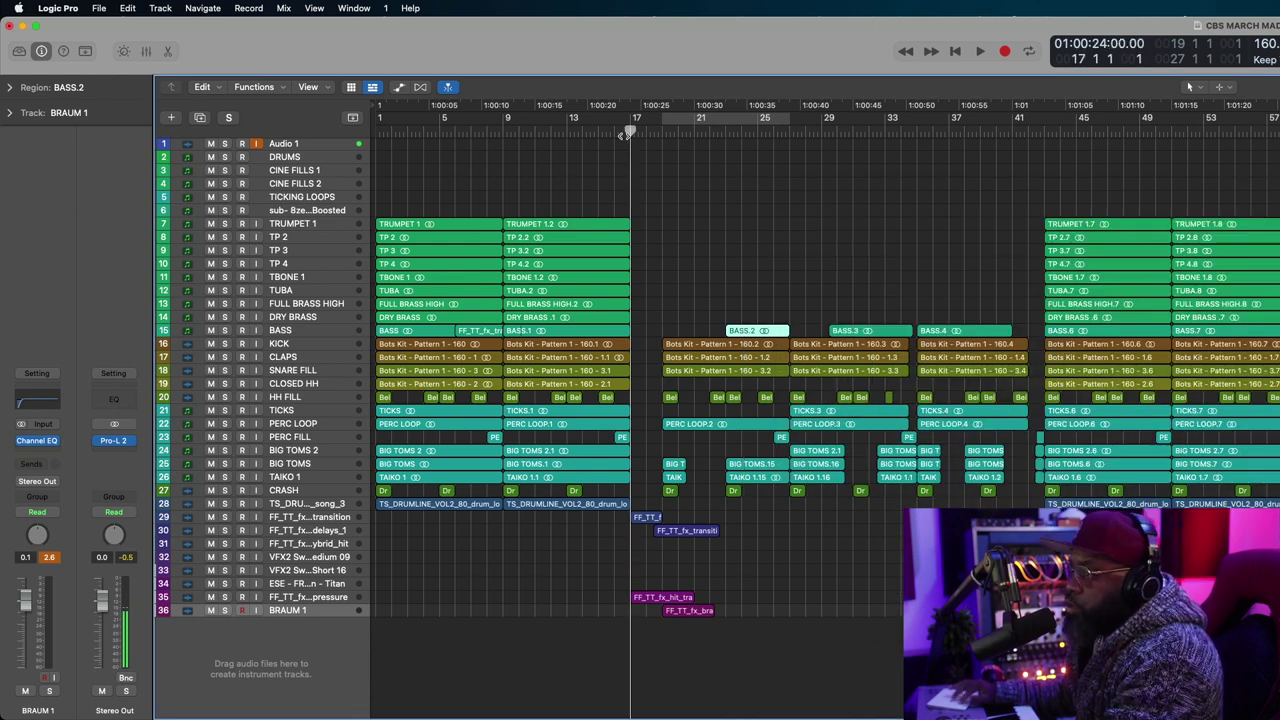
key(space)
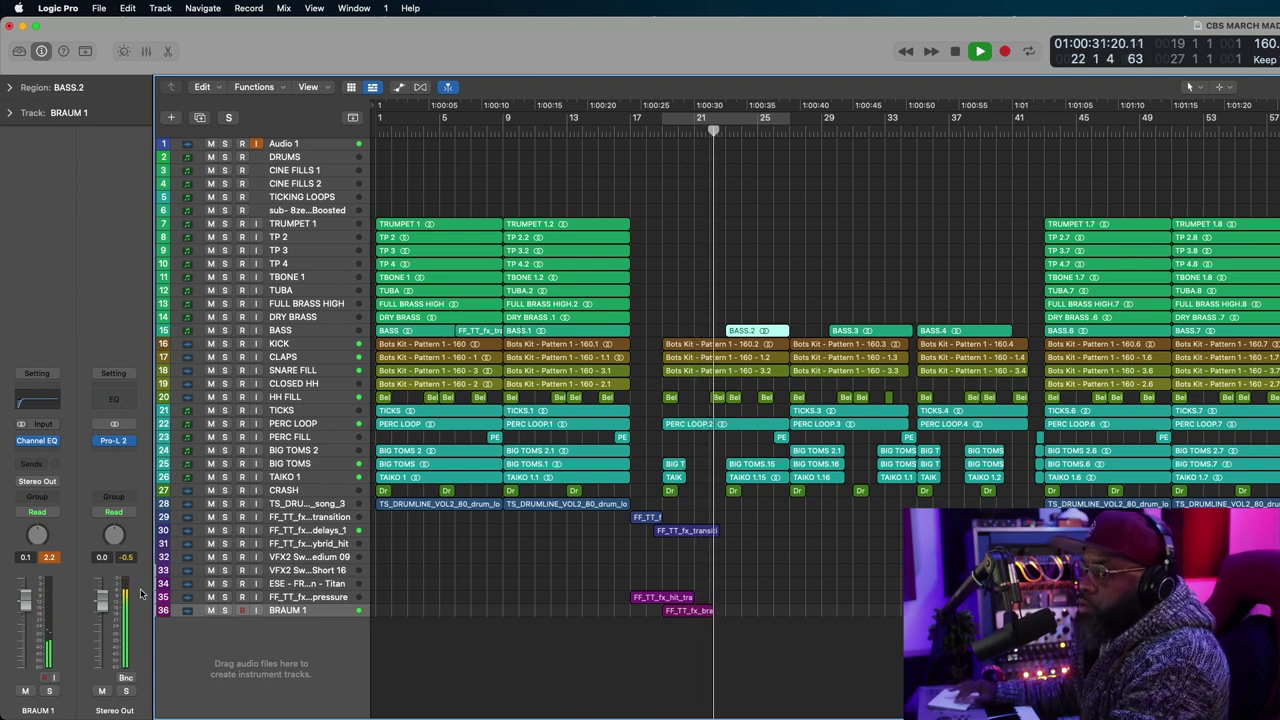
Set the braam region's gain to -5.0 dB and play it with the beat.
click(8, 87)
key(space)
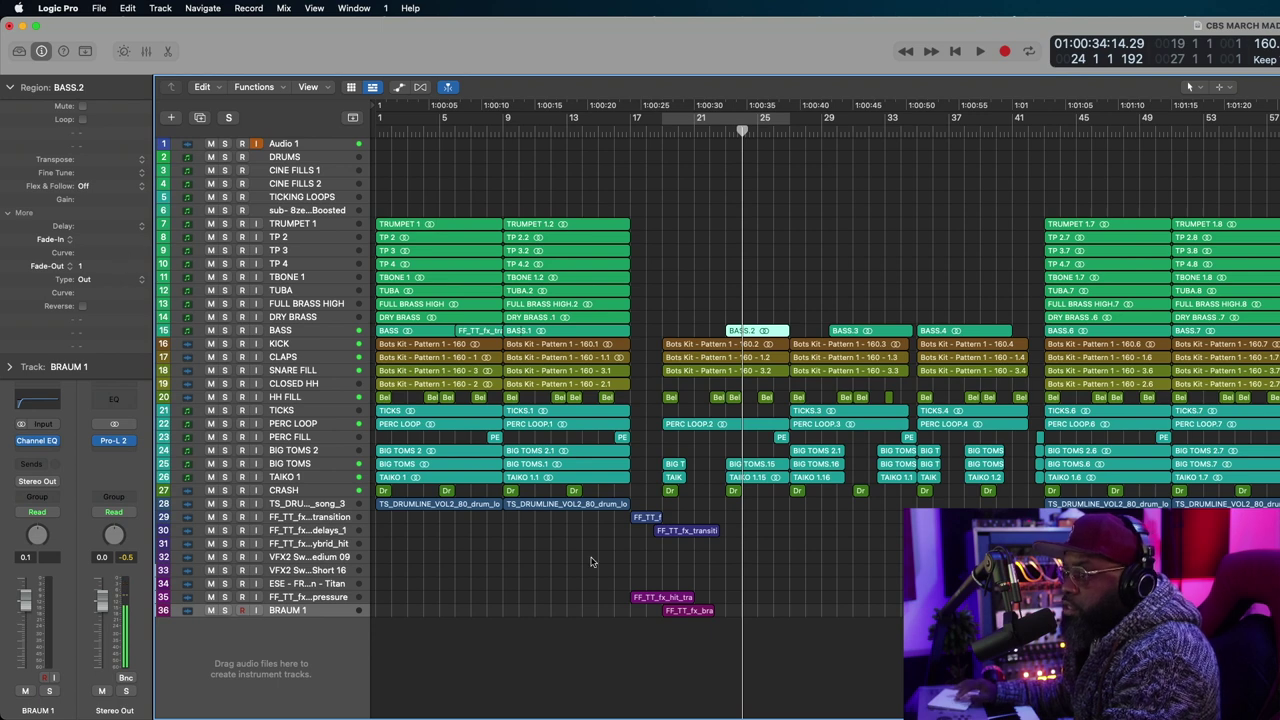
click(692, 611)
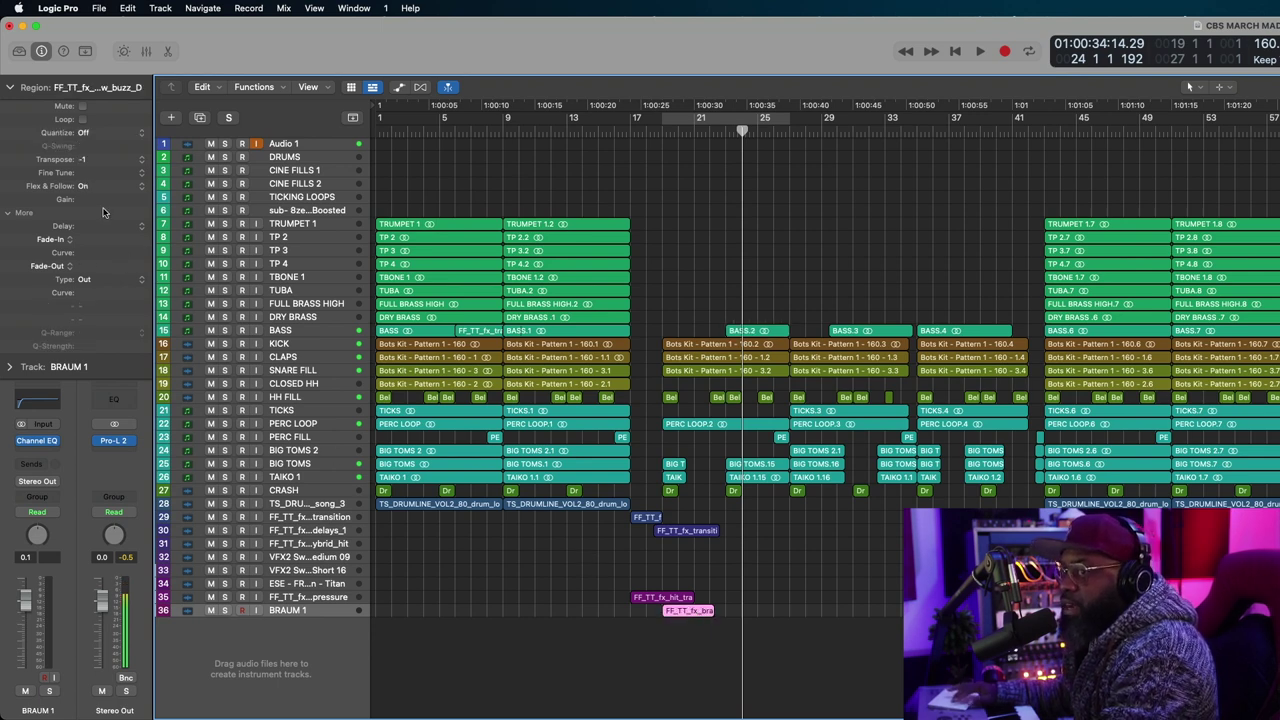
scroll(96, 205, down, 10)
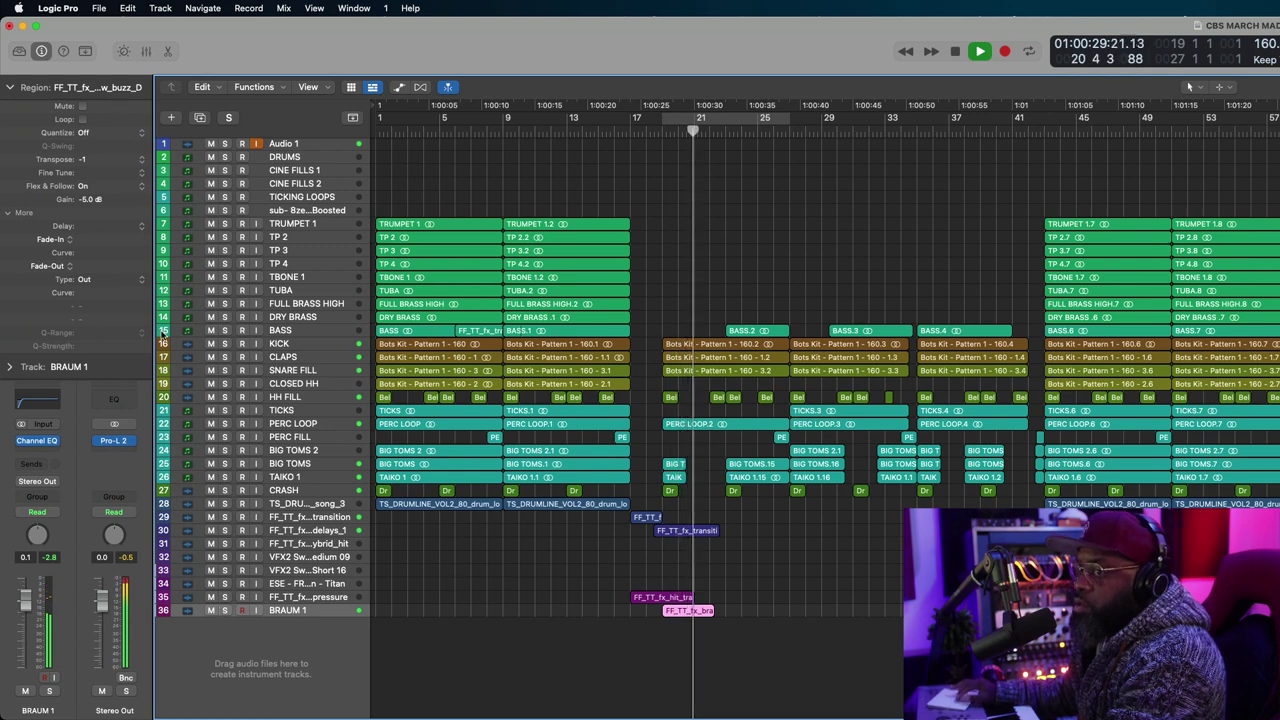
click(10, 87)
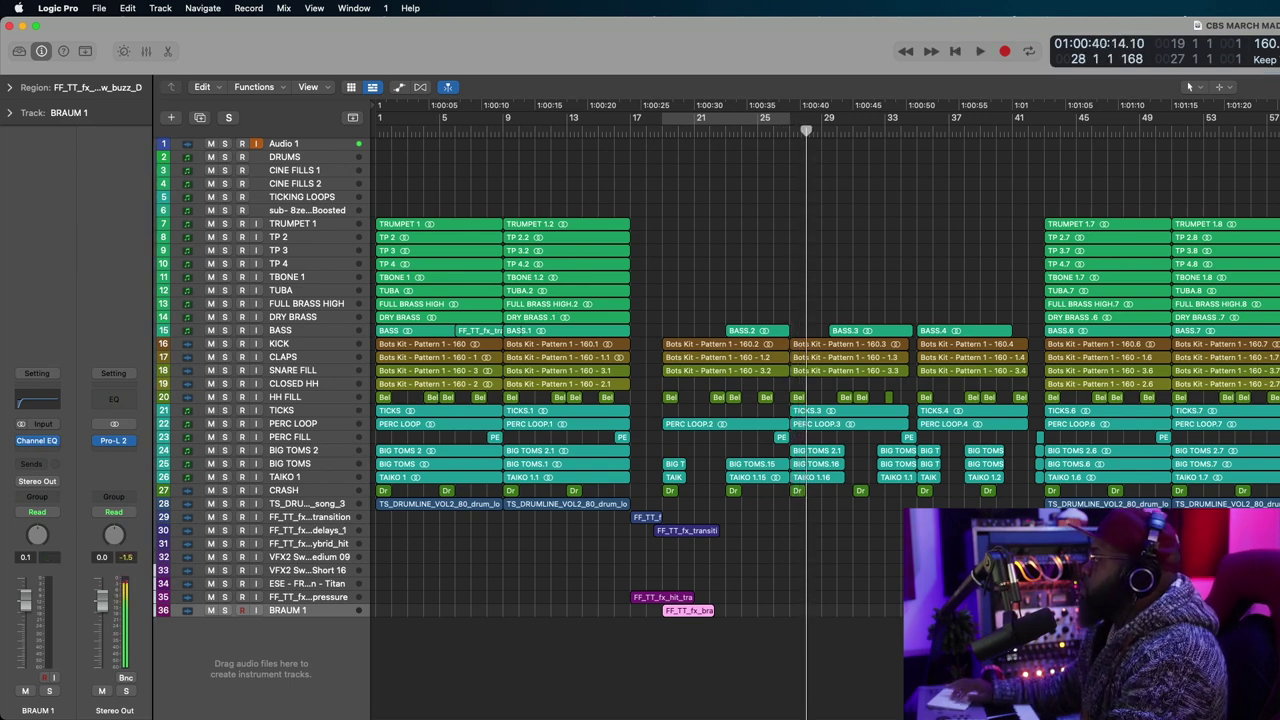
Place the FF_TT_fx_sweep_hit_bright sample on a new track near bar 27 and shift its start to 26 3 3 1.
drag(1189, 87, 793, 660)
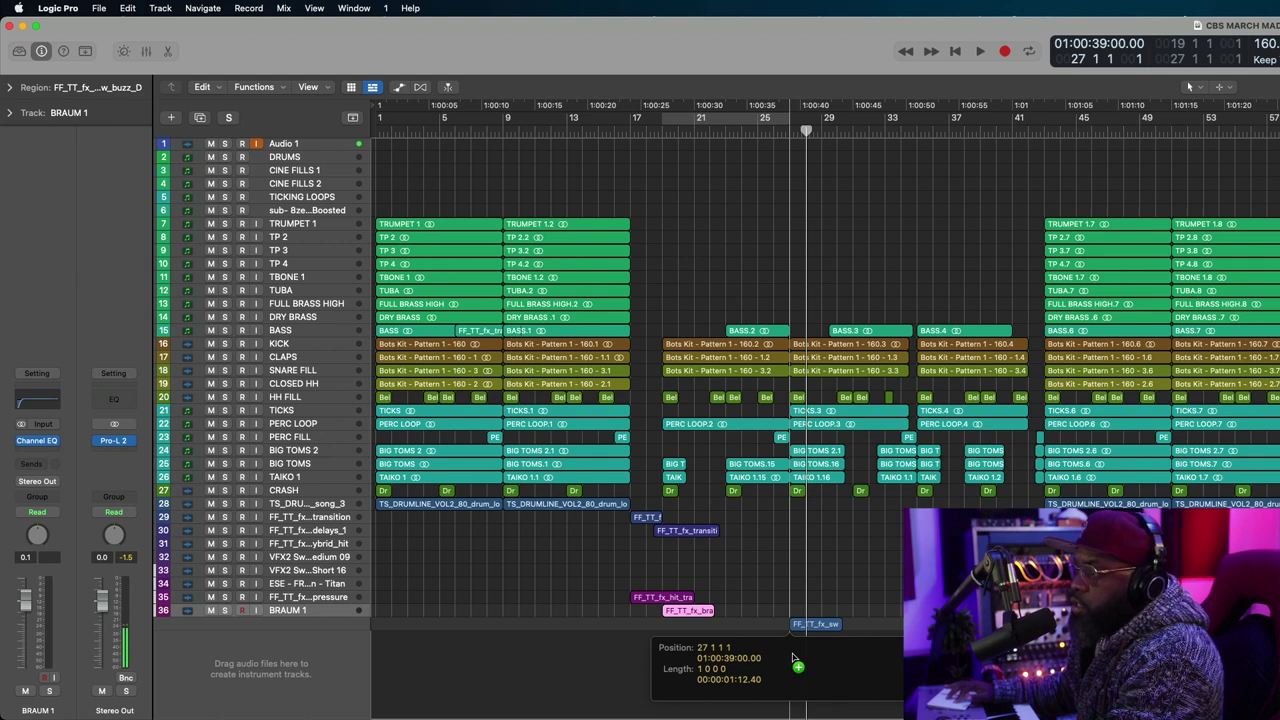
drag(793, 660, 793, 662)
drag(710, 628, 716, 625)
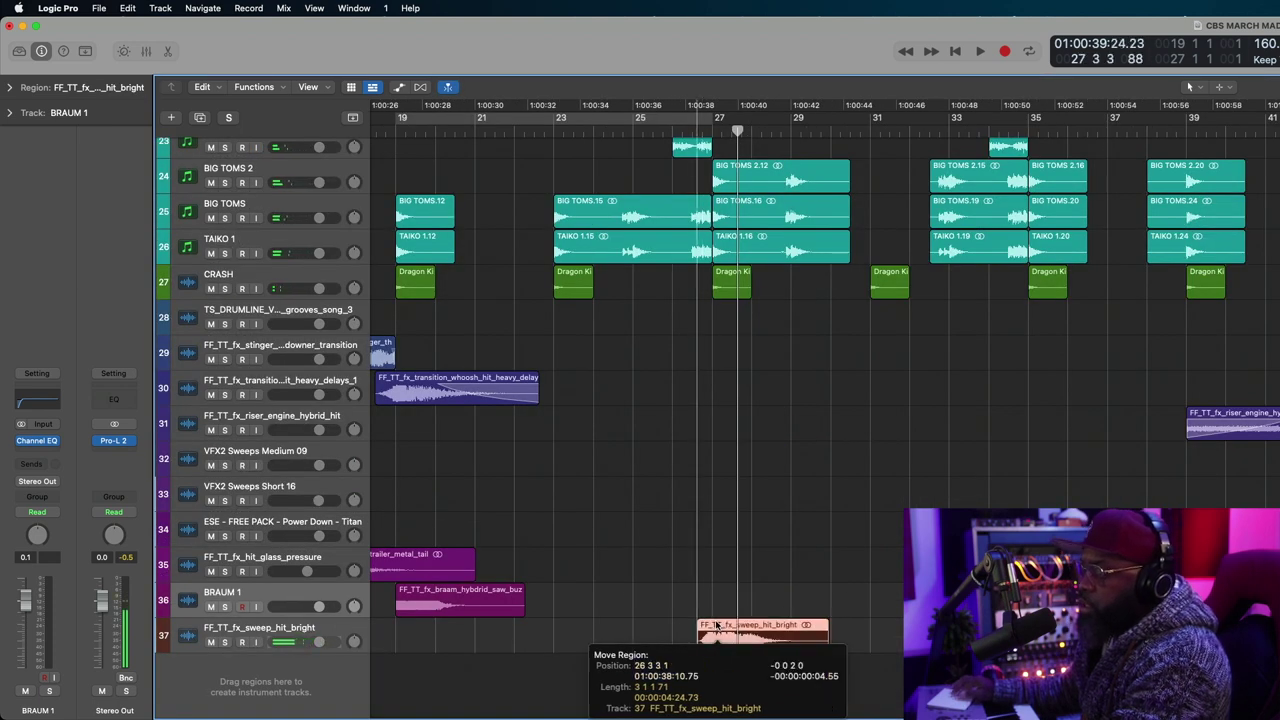
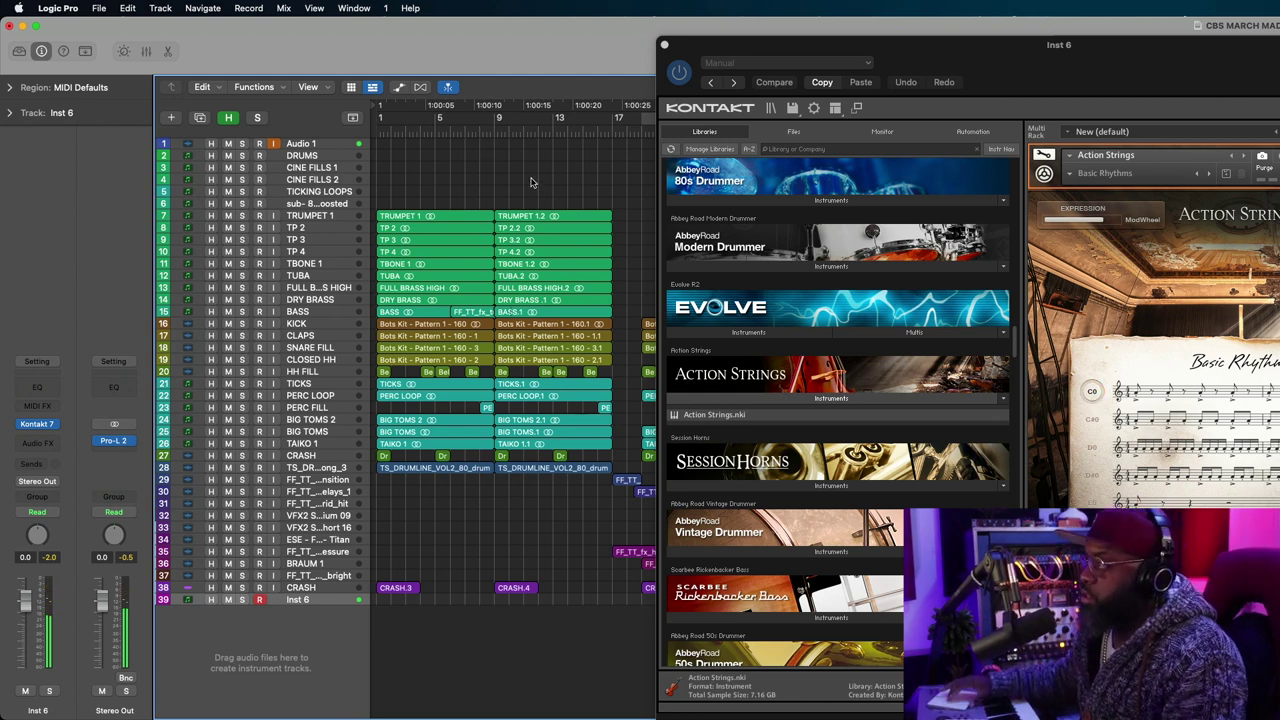
Audition the Action Strings Basic Rhythms phrases from C#0 through E0, then close the instrument window.
drag(967, 43, 763, 45)
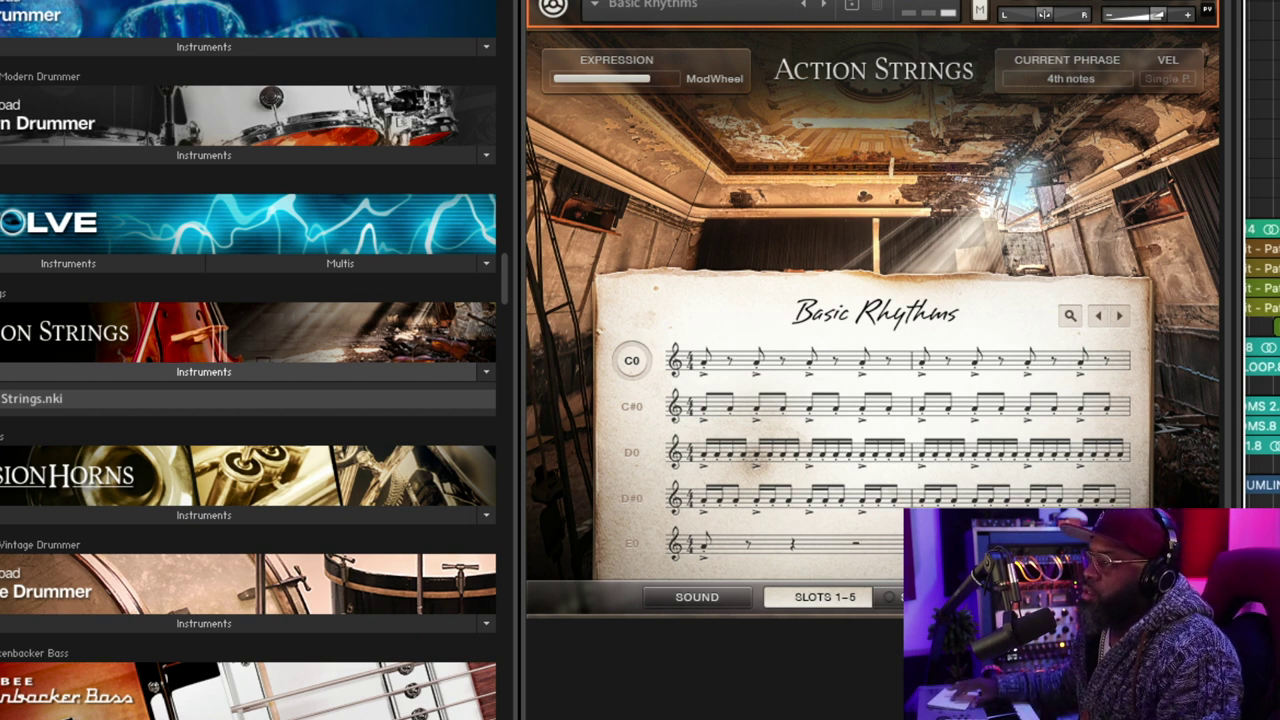
click(630, 405)
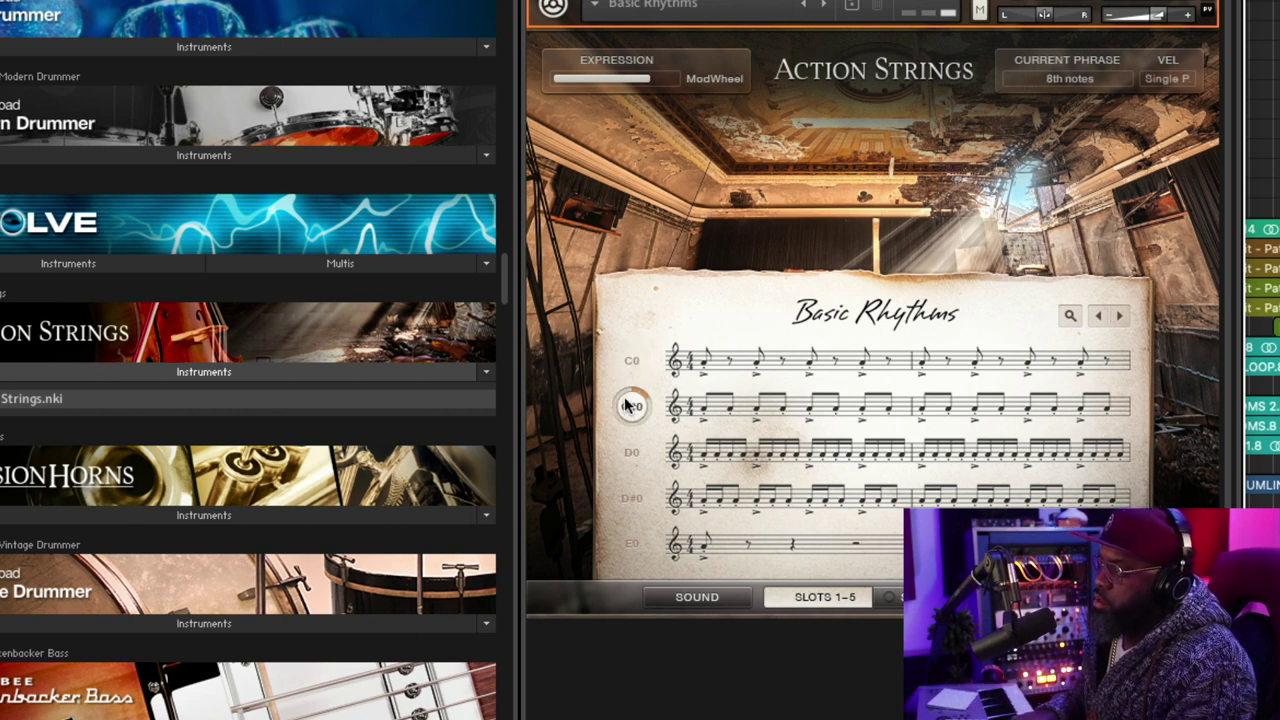
click(633, 453)
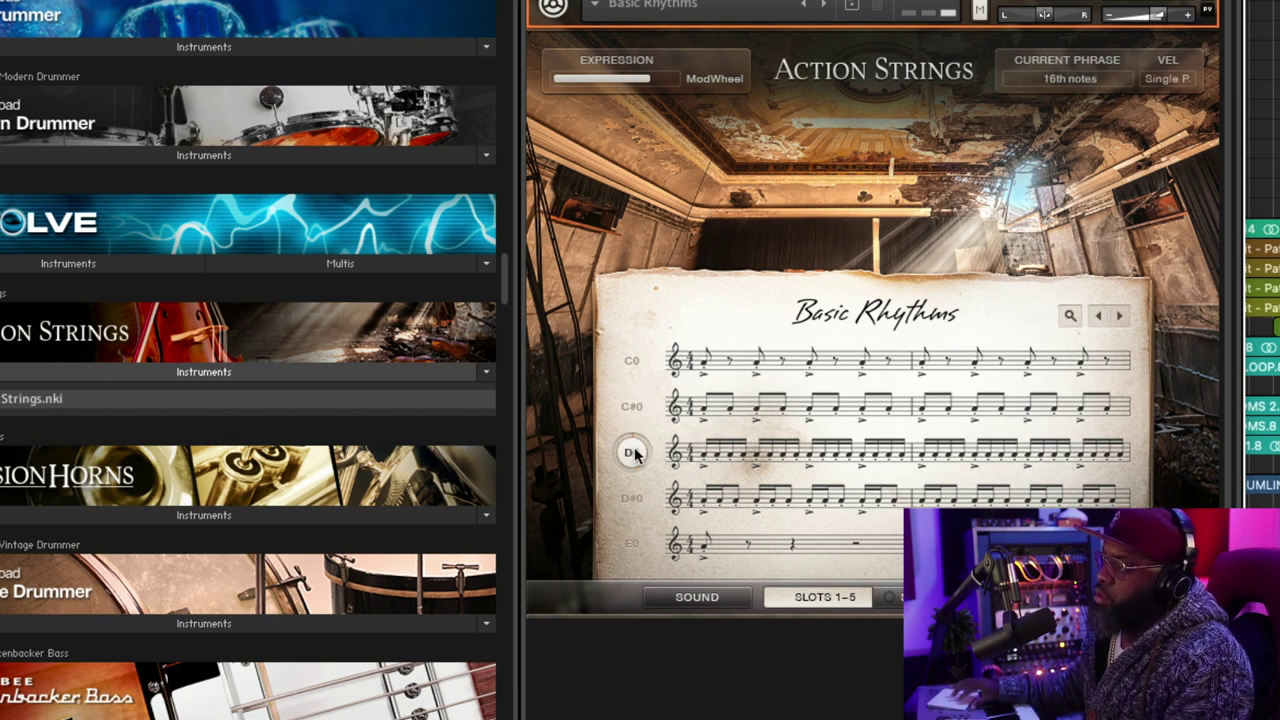
click(630, 490)
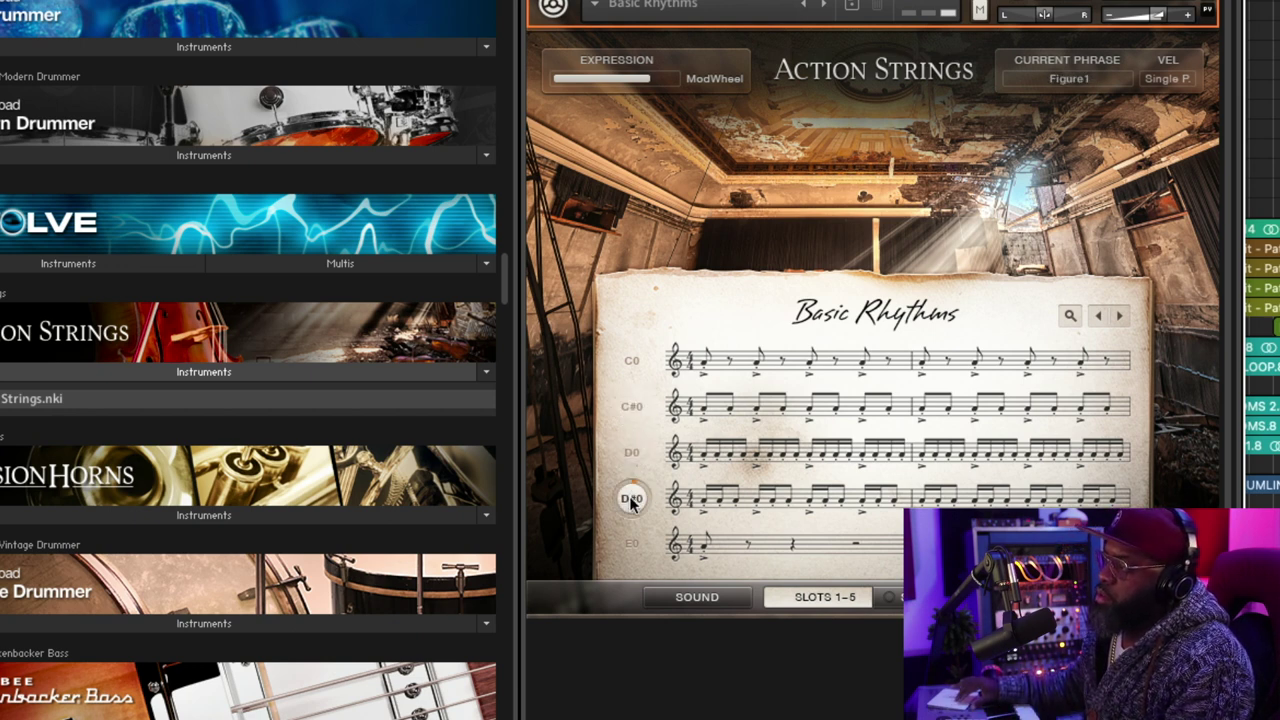
click(632, 542)
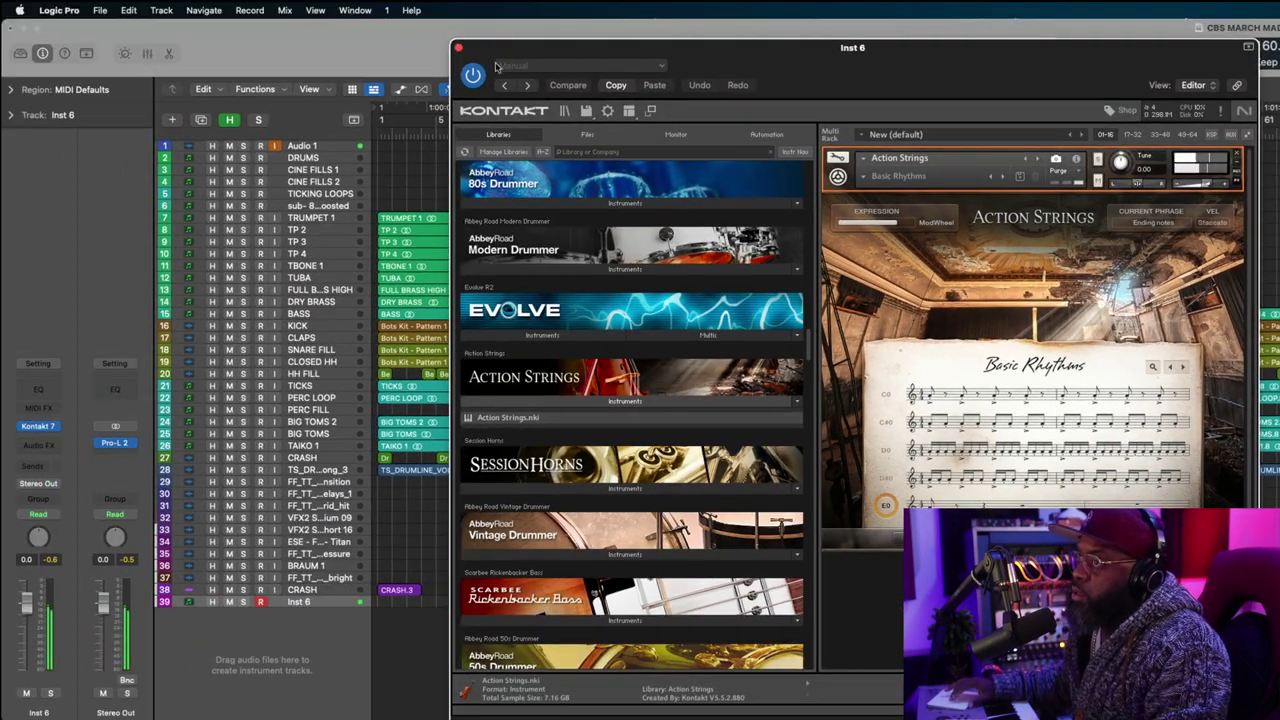
click(458, 48)
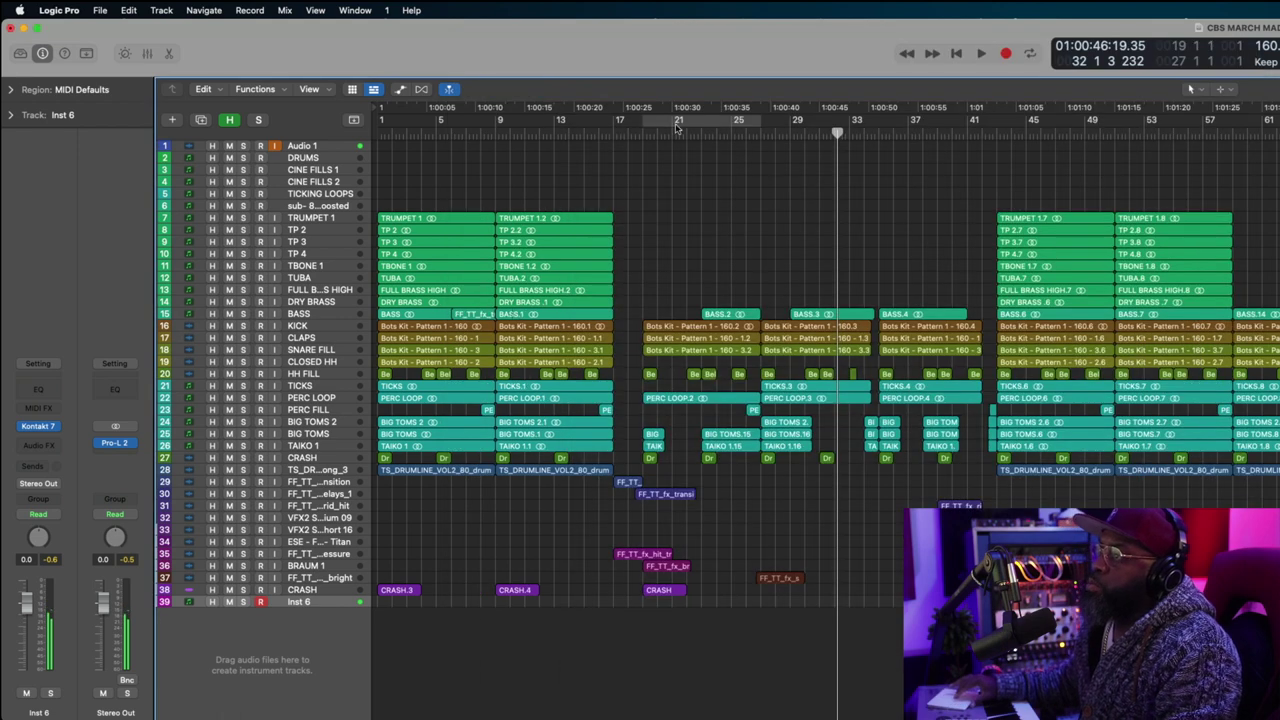
Record a strings part on the Inst 6 track from bar 19 to about bar 43 and open its region in the Piano Roll.
click(584, 130)
click(640, 135)
key(space)
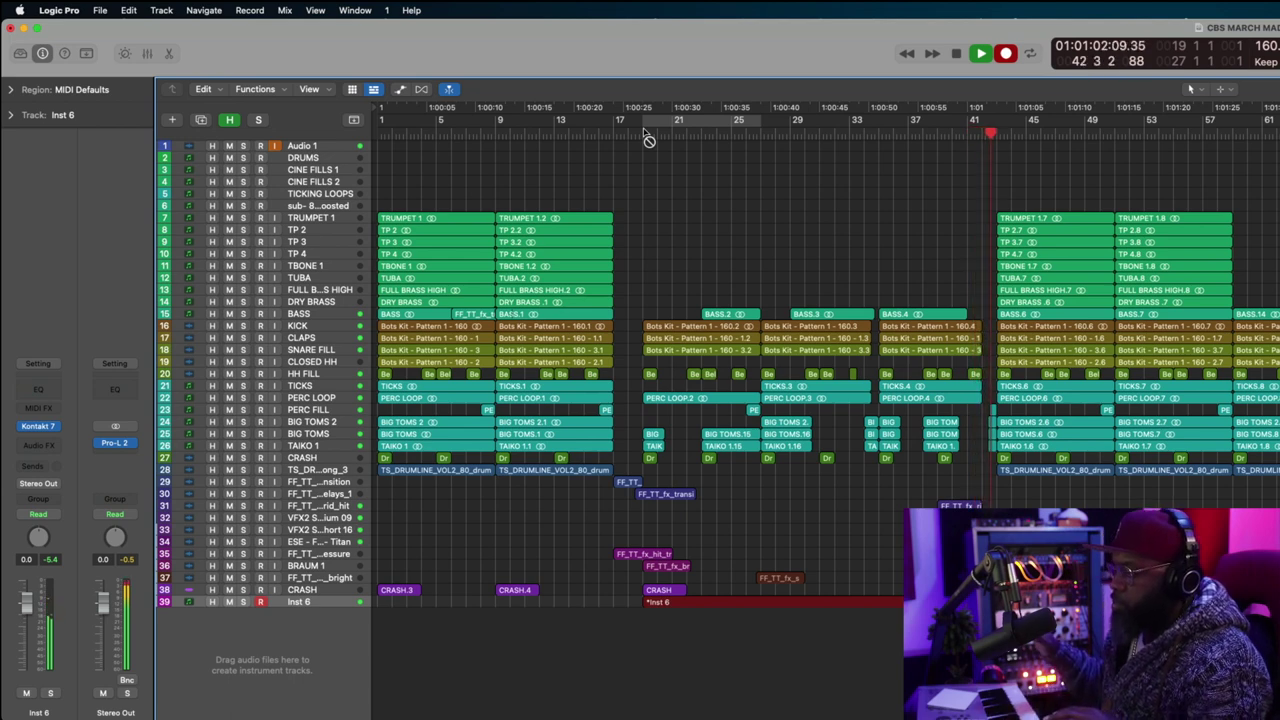
key(space)
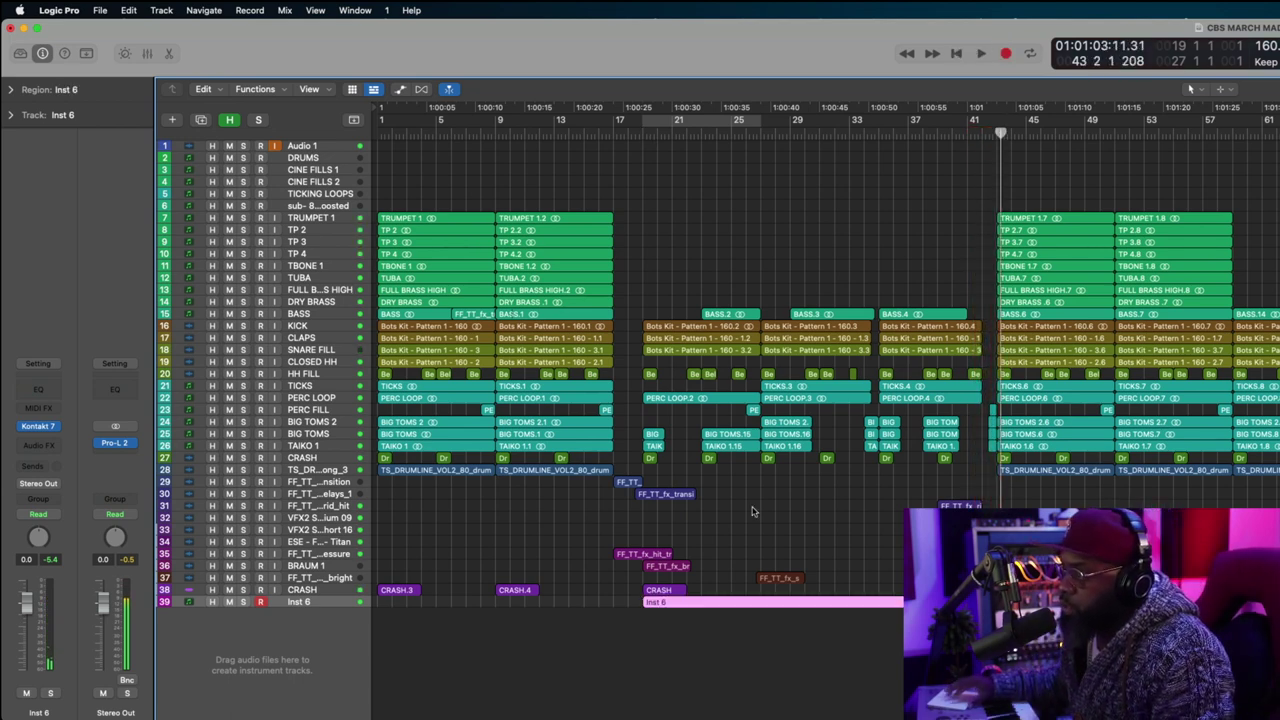
double_click(714, 604)
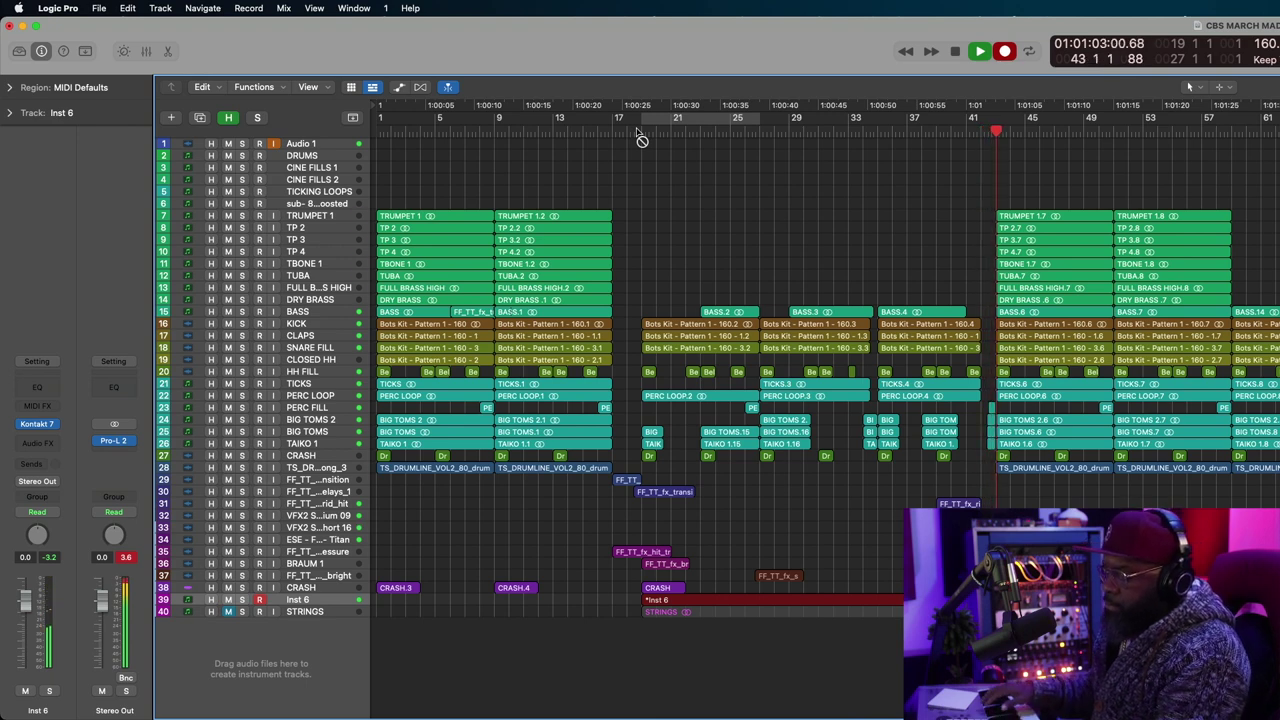
Stop the second Inst 6 take near bar 43, review its notes in the Piano Roll while it plays from bar 19, and save the project.
key(space)
click(636, 130)
key(space)
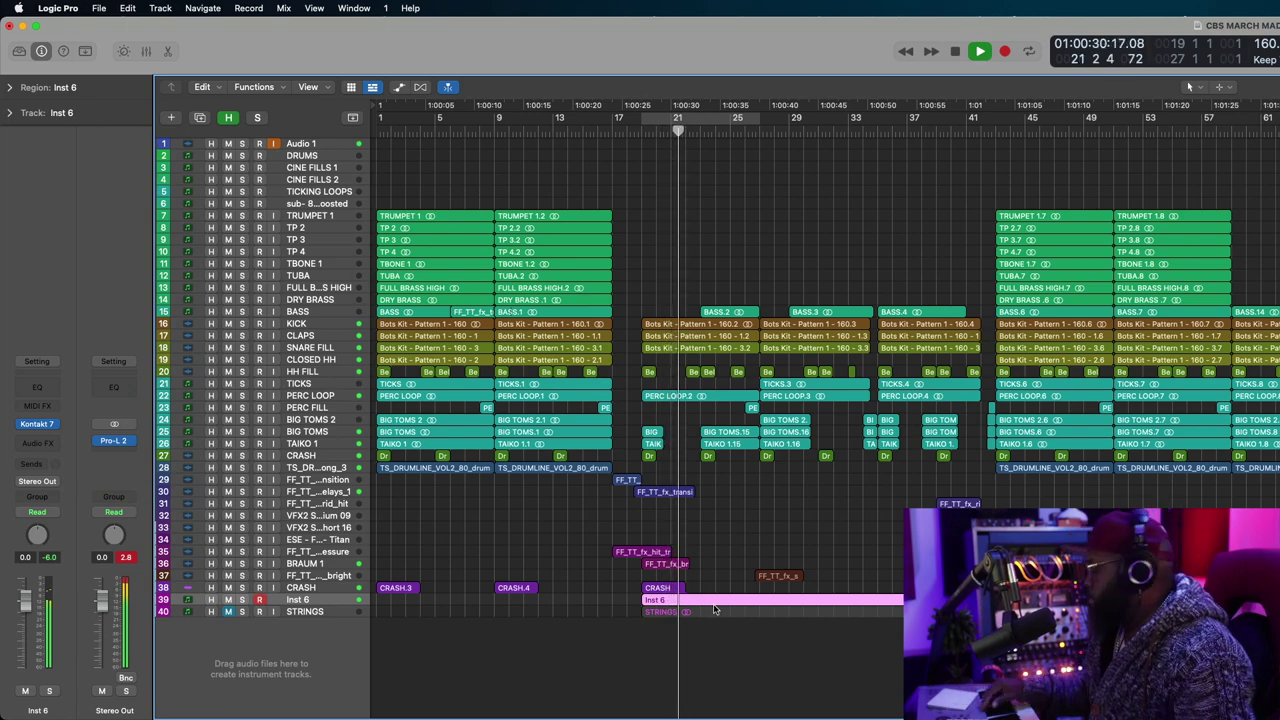
double_click(714, 600)
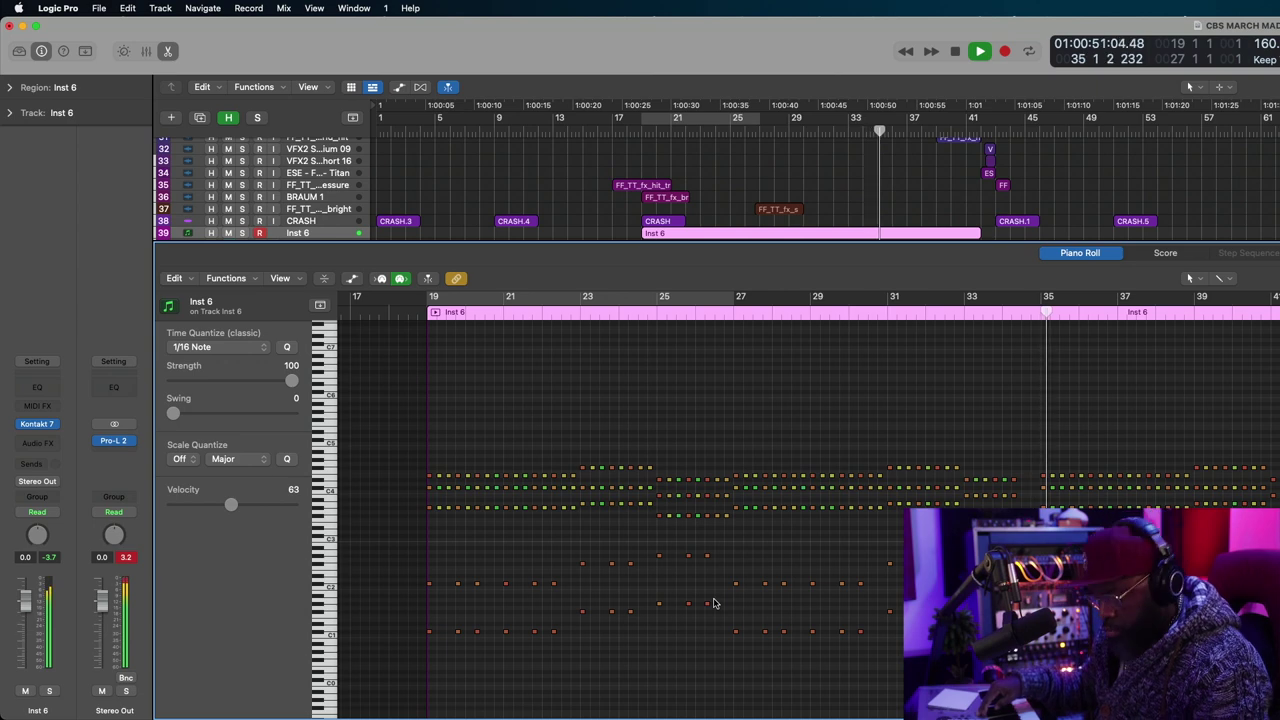
key(space)
key(p)
key(super+s)
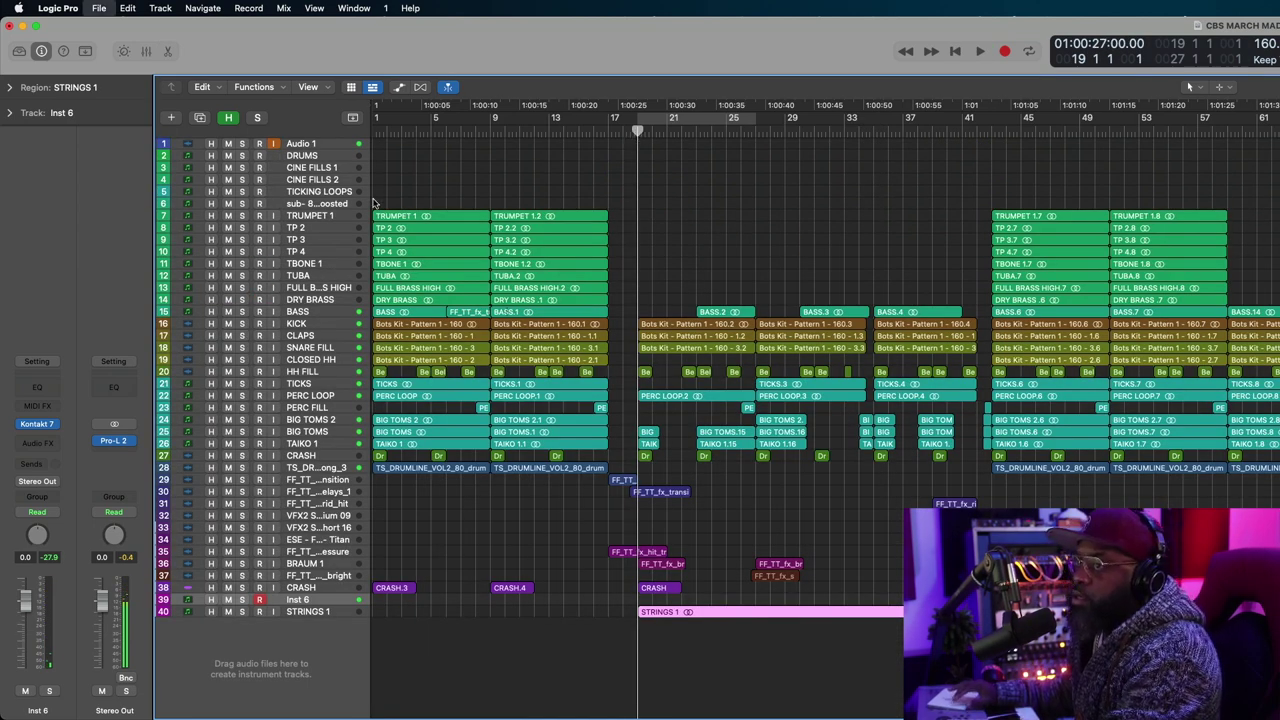
Create a software instrument track with an empty channel strip directly below Audio 1.
click(300, 145)
click(172, 119)
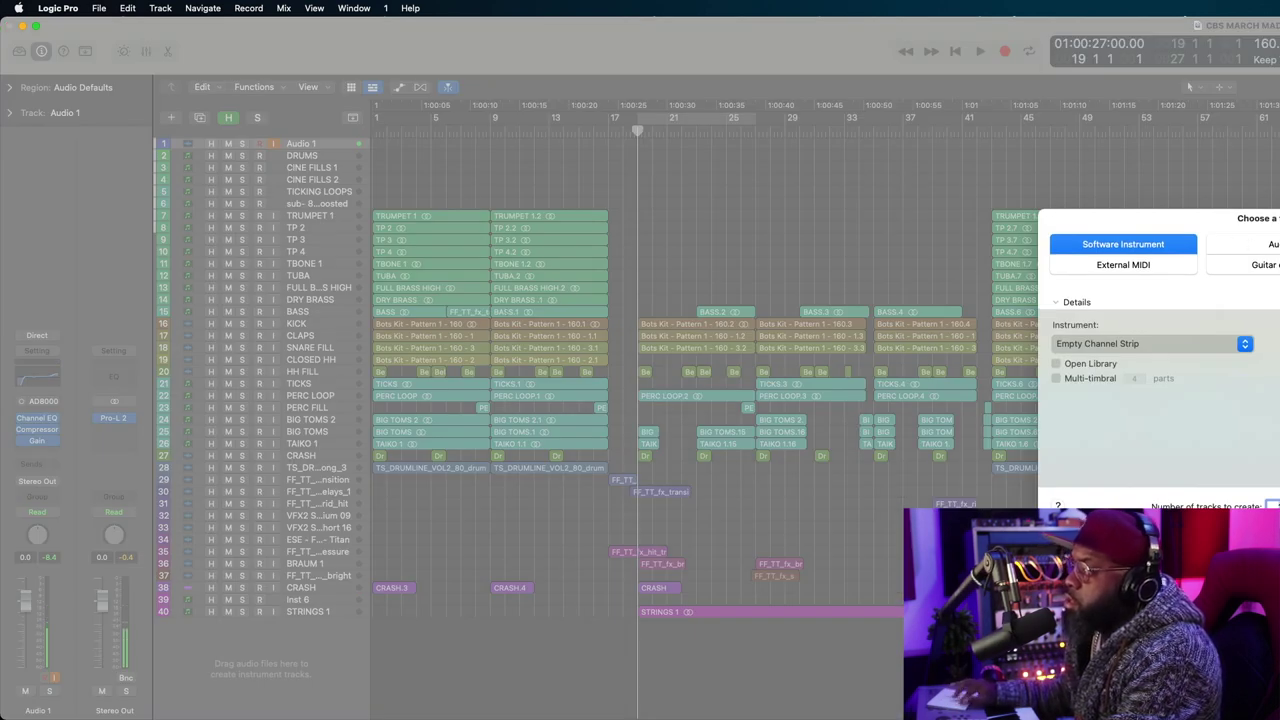
key(Return)
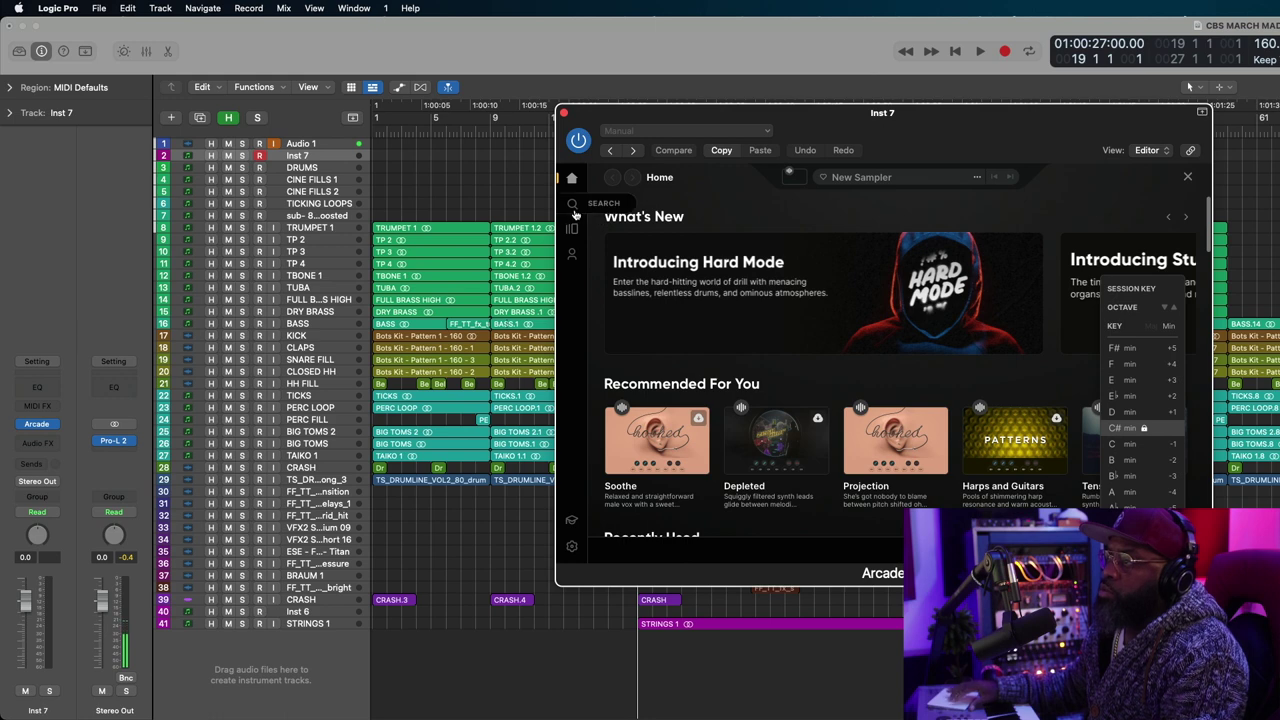
Browse Arcade's sampler search and preview the Clouded and Midnight Garden samplers.
click(571, 205)
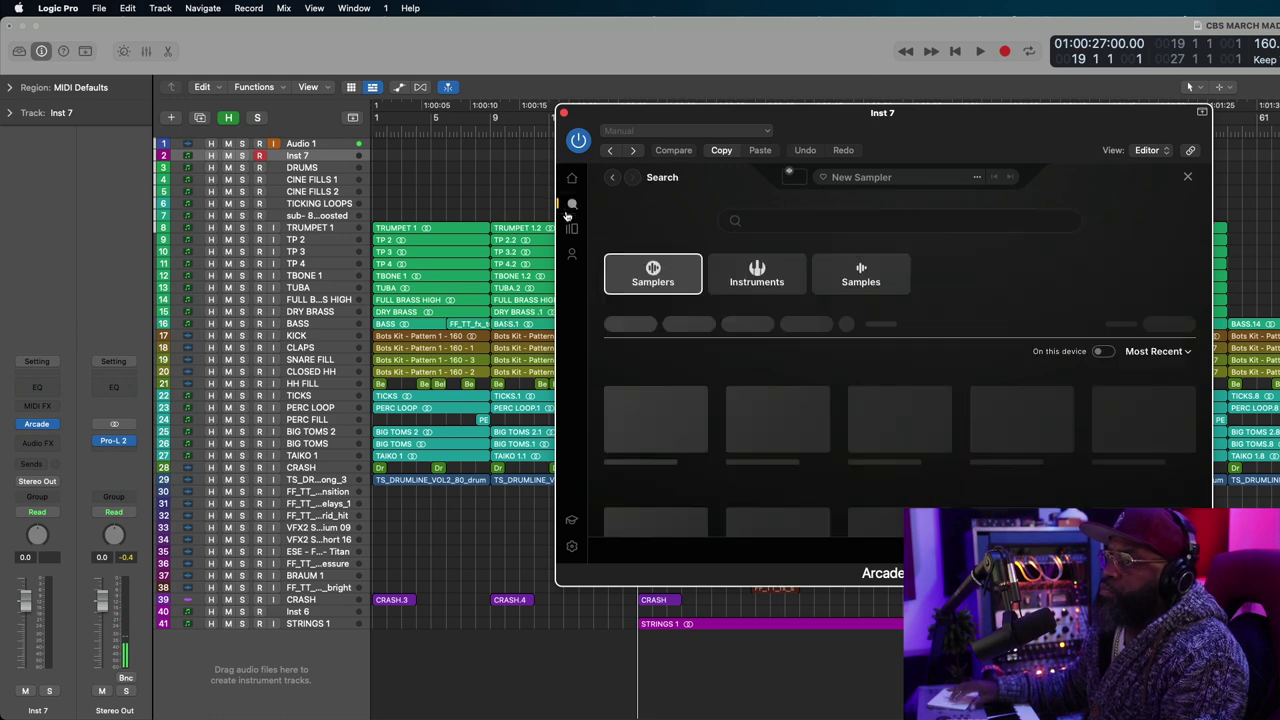
scroll(733, 343, down, 3)
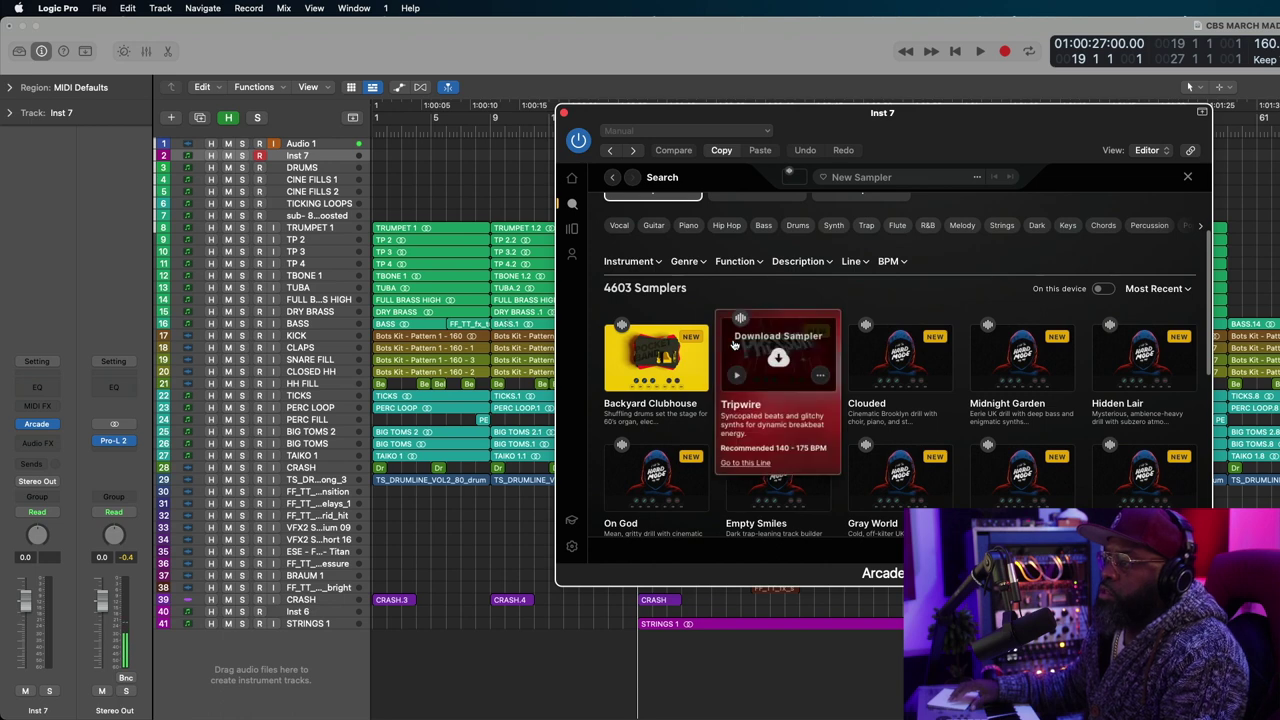
click(860, 377)
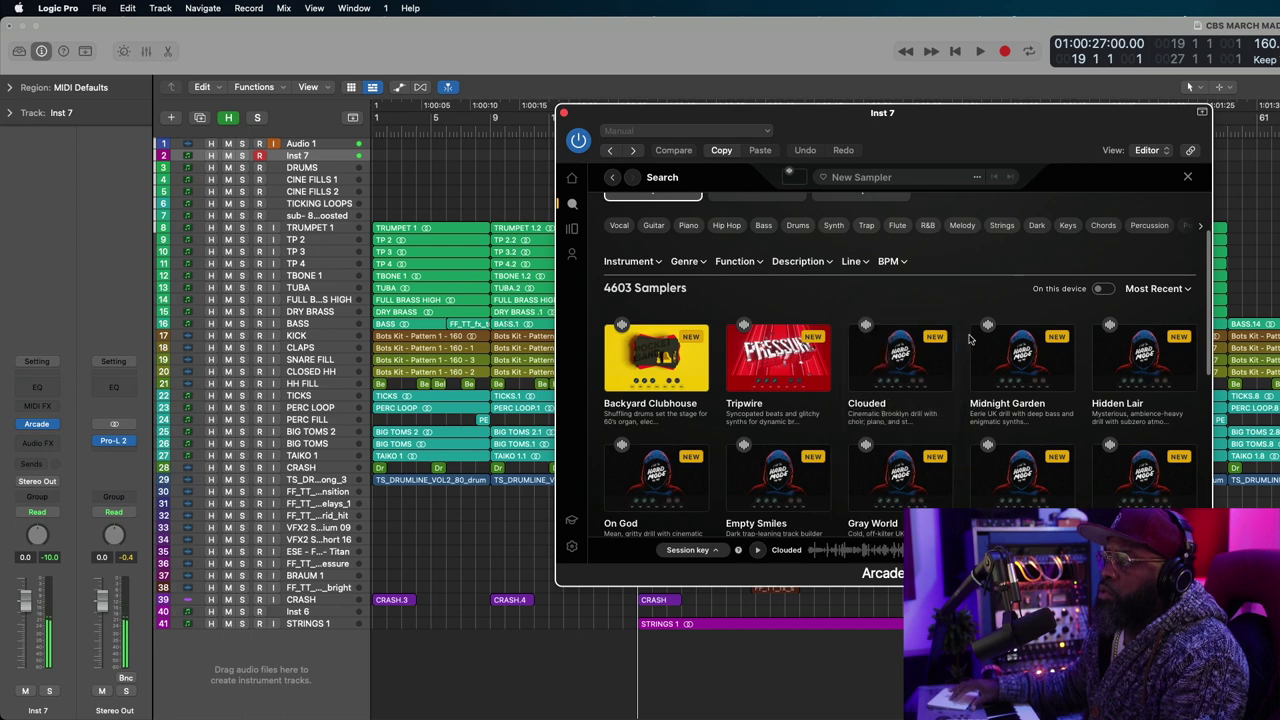
click(982, 377)
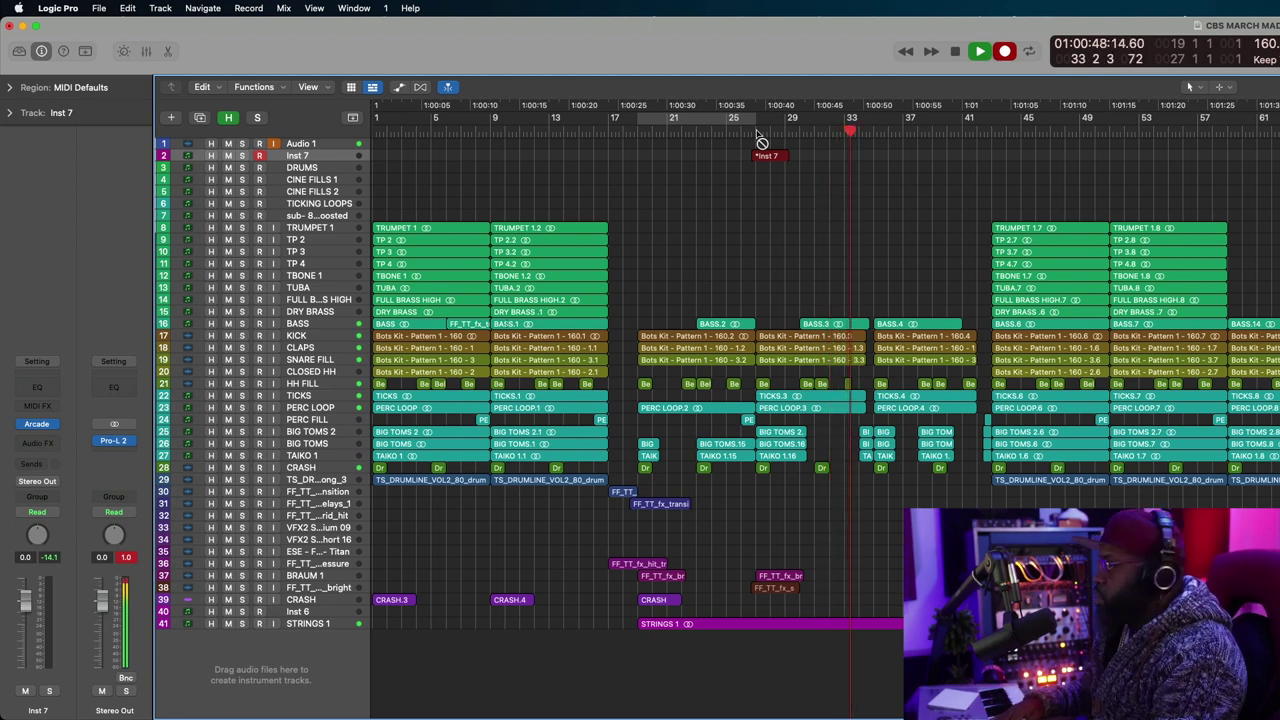
Stop the Inst 7 take started at bar 27, and record another Arcade part on that track from bar 23 to about bar 34.
key(space)
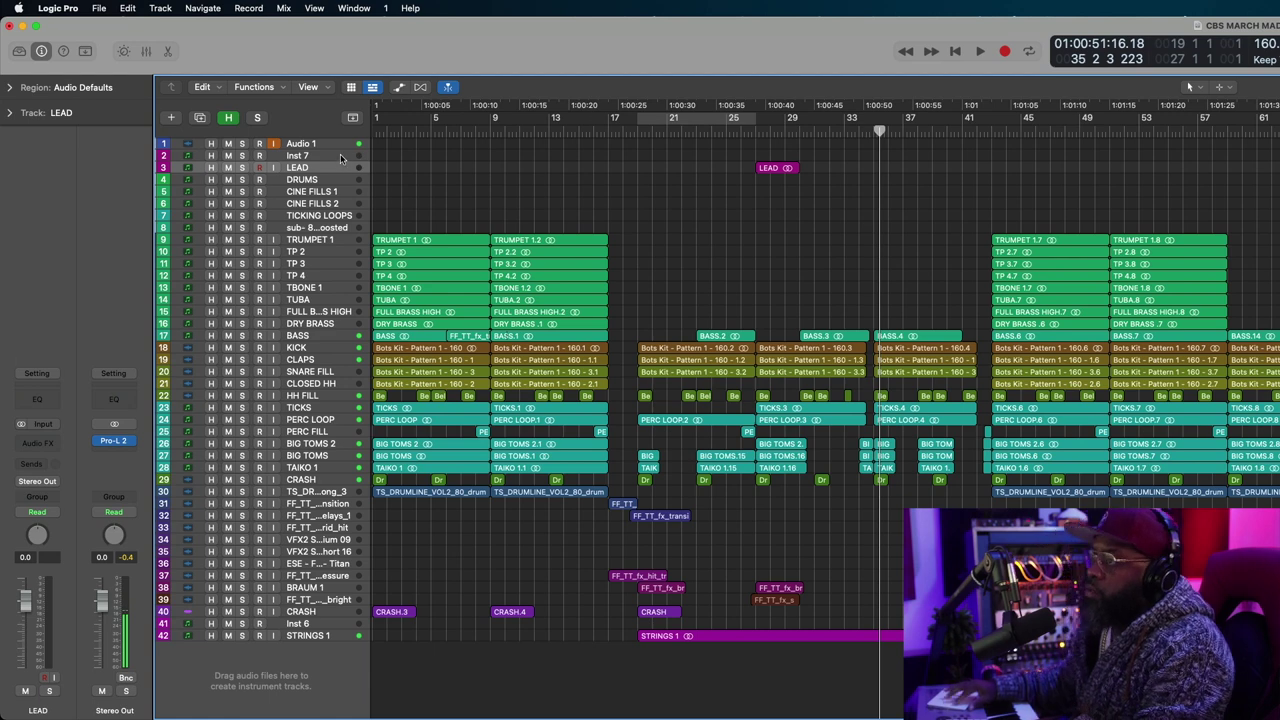
click(340, 160)
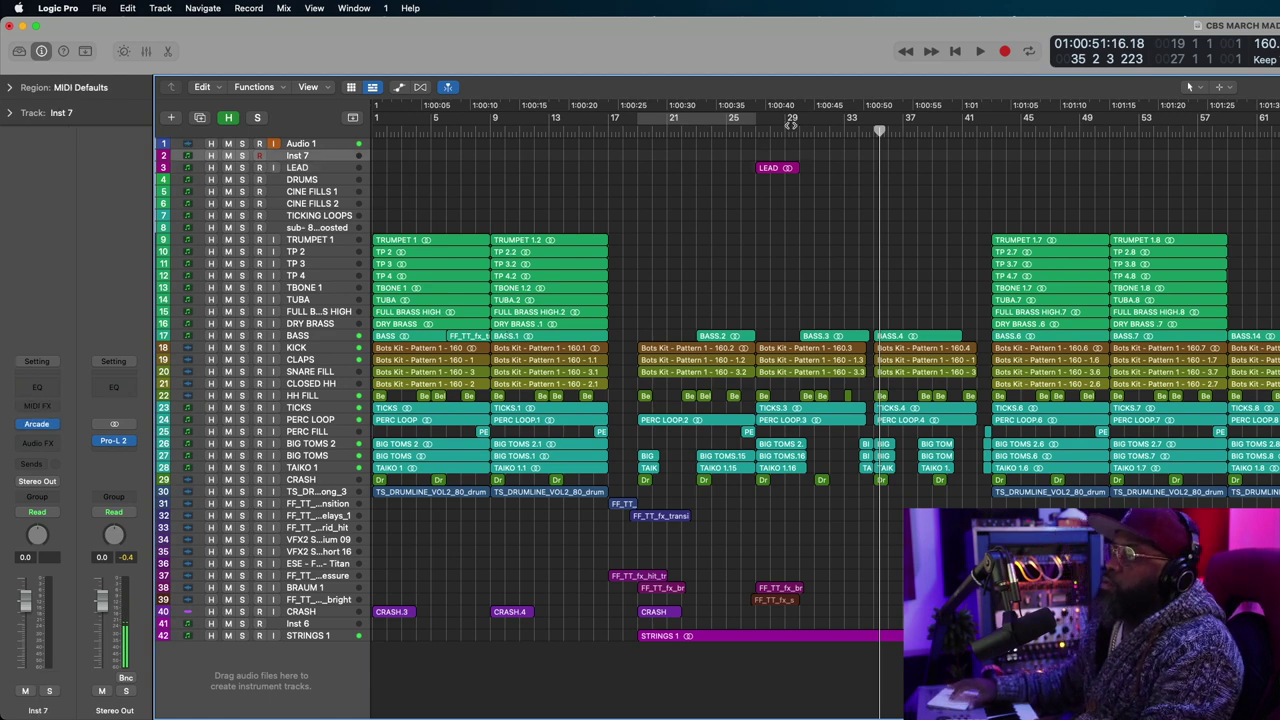
click(688, 128)
key(r)
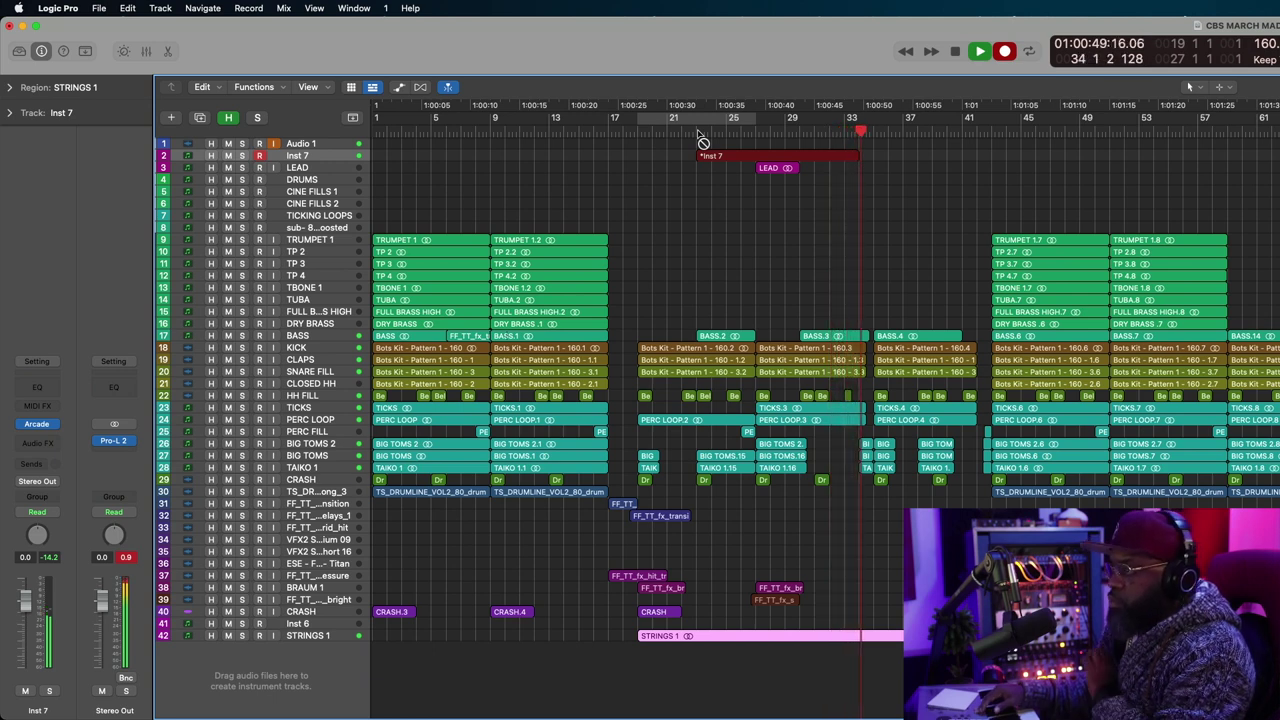
key(space)
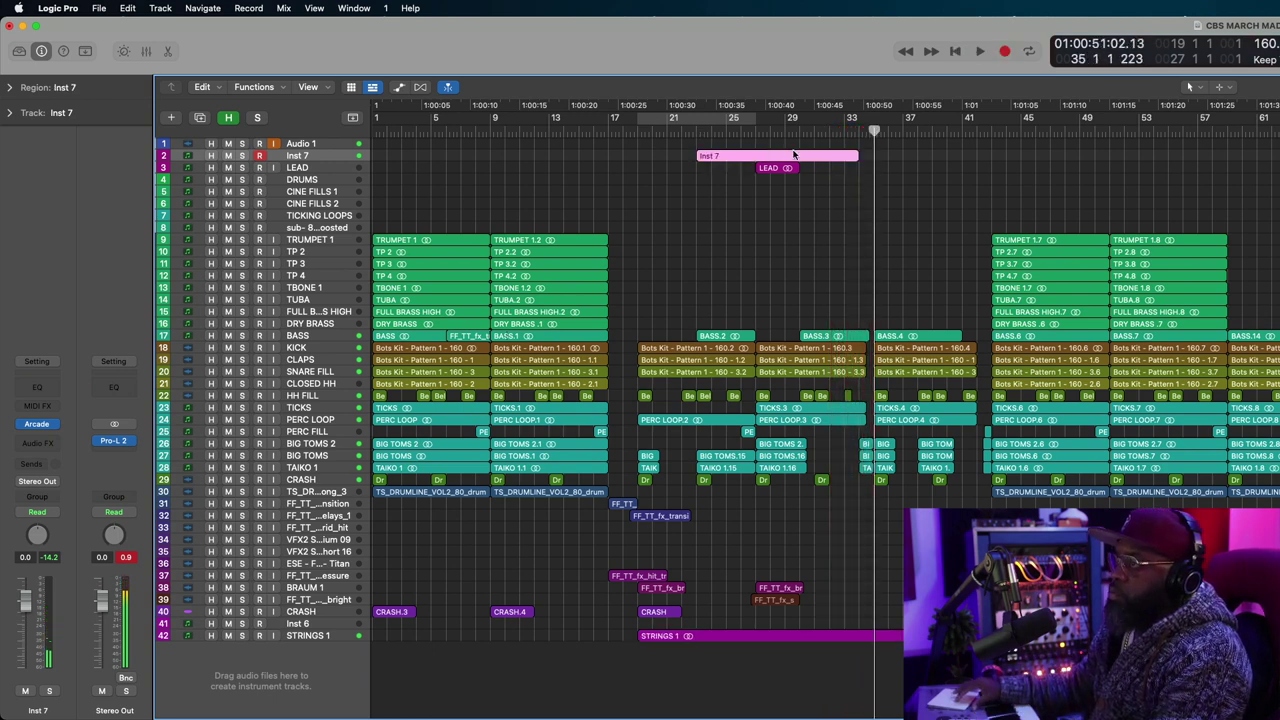
key(e)
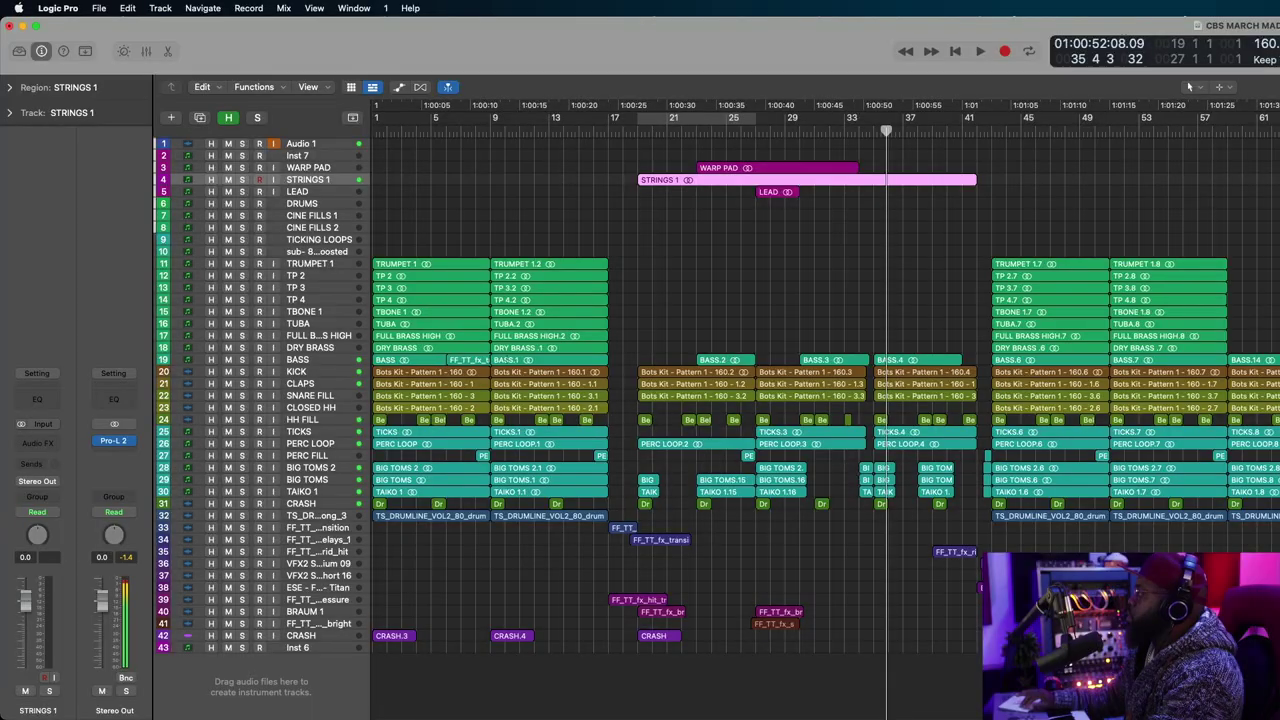
Place the FF_TT_fx_sweep_hit_metallic sample on a new track near bar 35 and fit the arrangement to the view.
drag(1189, 87, 882, 662)
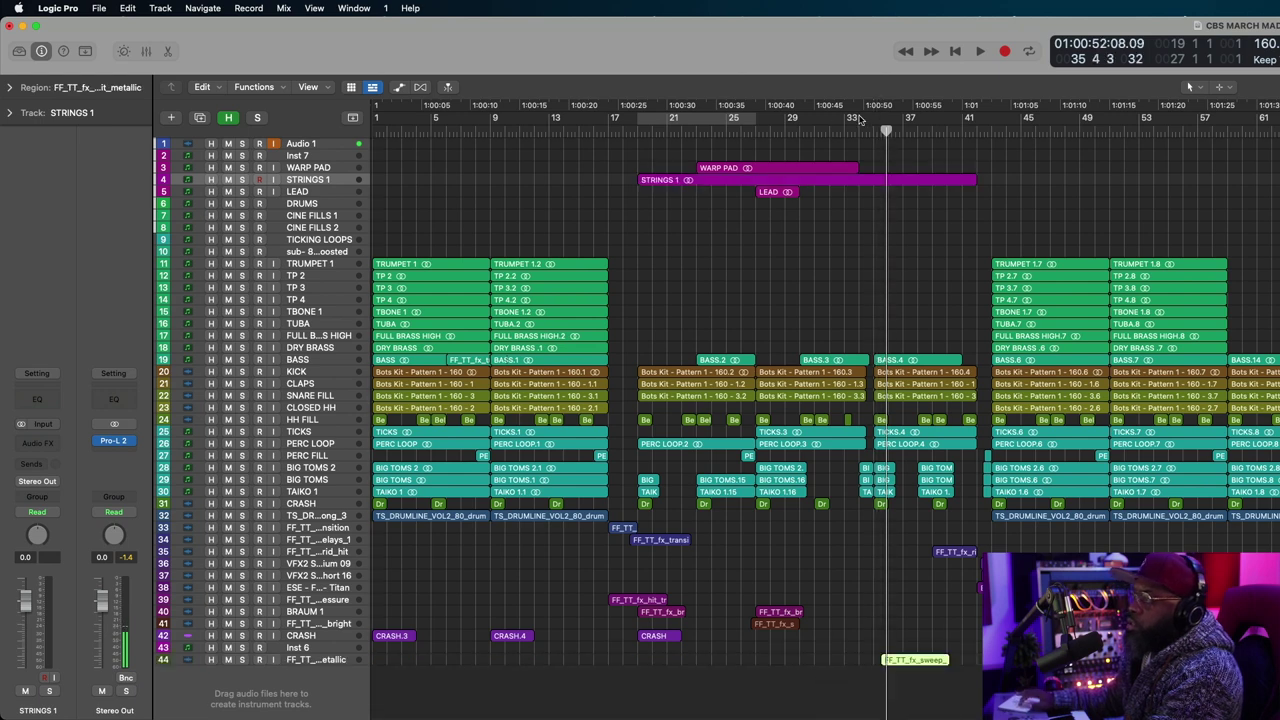
key(z)
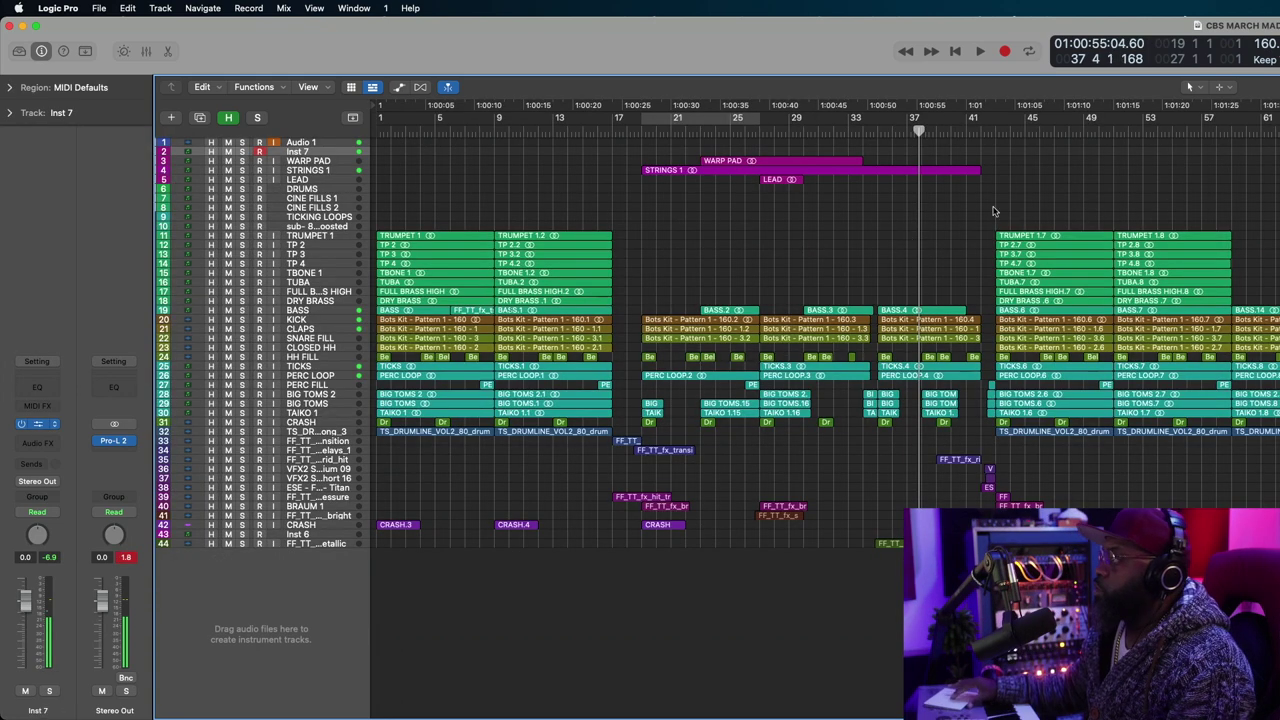
Reopen Arcade on the Inst 7 track and search its samplers for CINEMATIC.
click(36, 424)
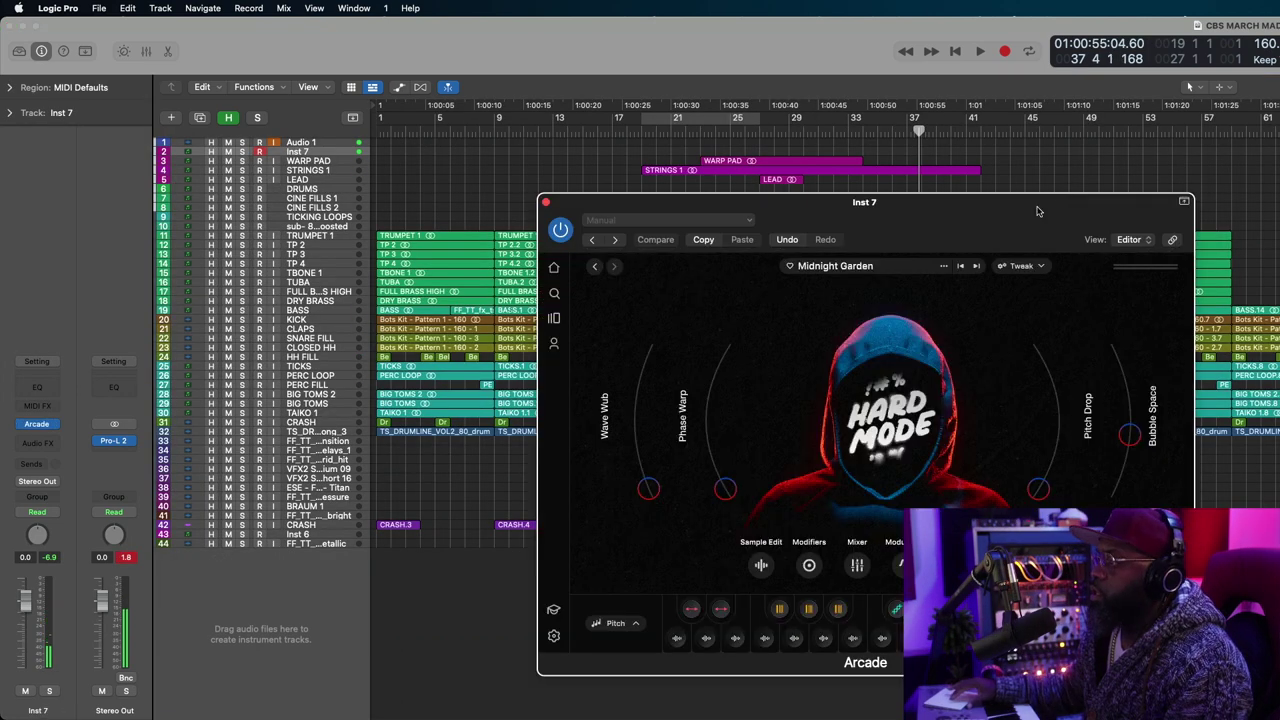
drag(985, 209, 989, 145)
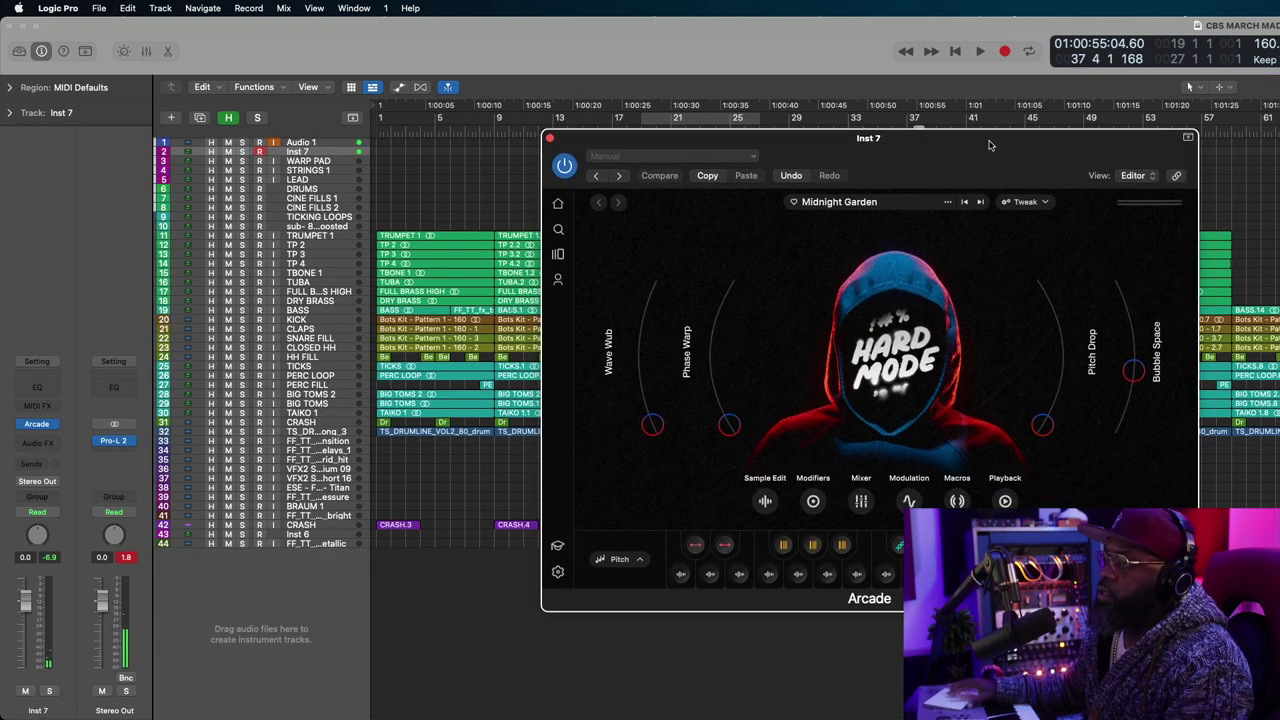
click(559, 229)
scroll(872, 415, down, 3)
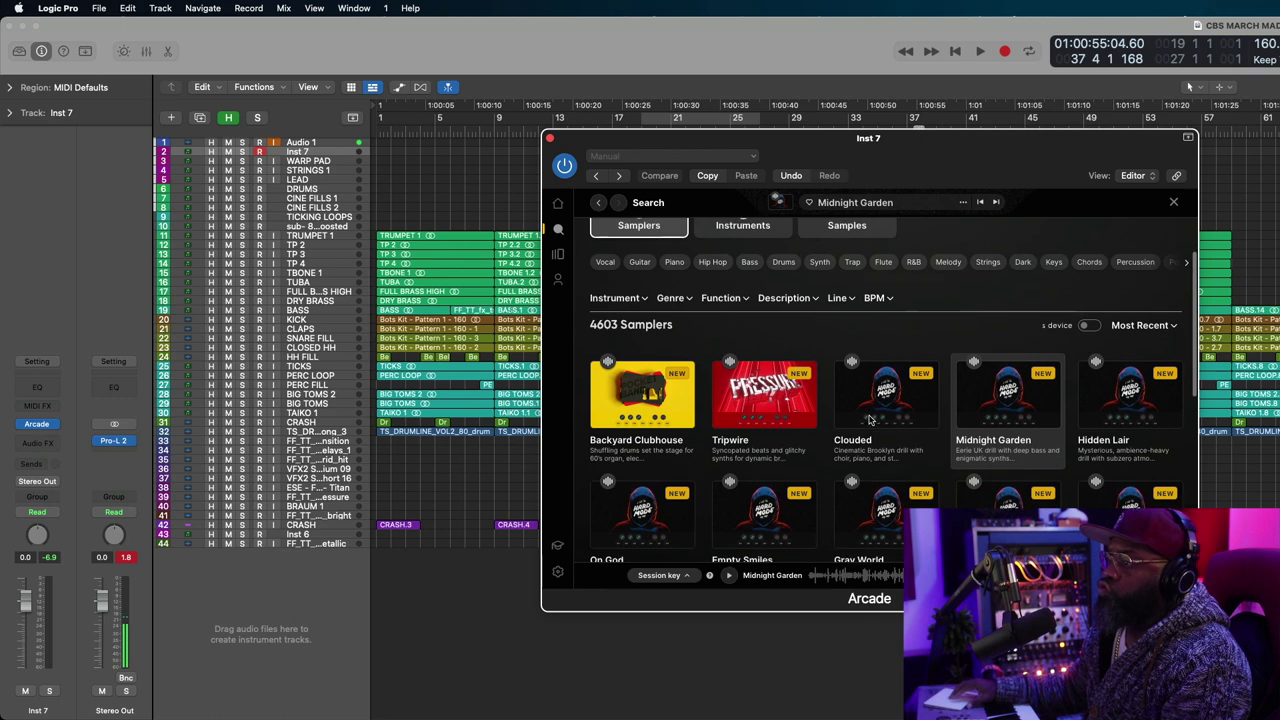
scroll(869, 420, down, 3)
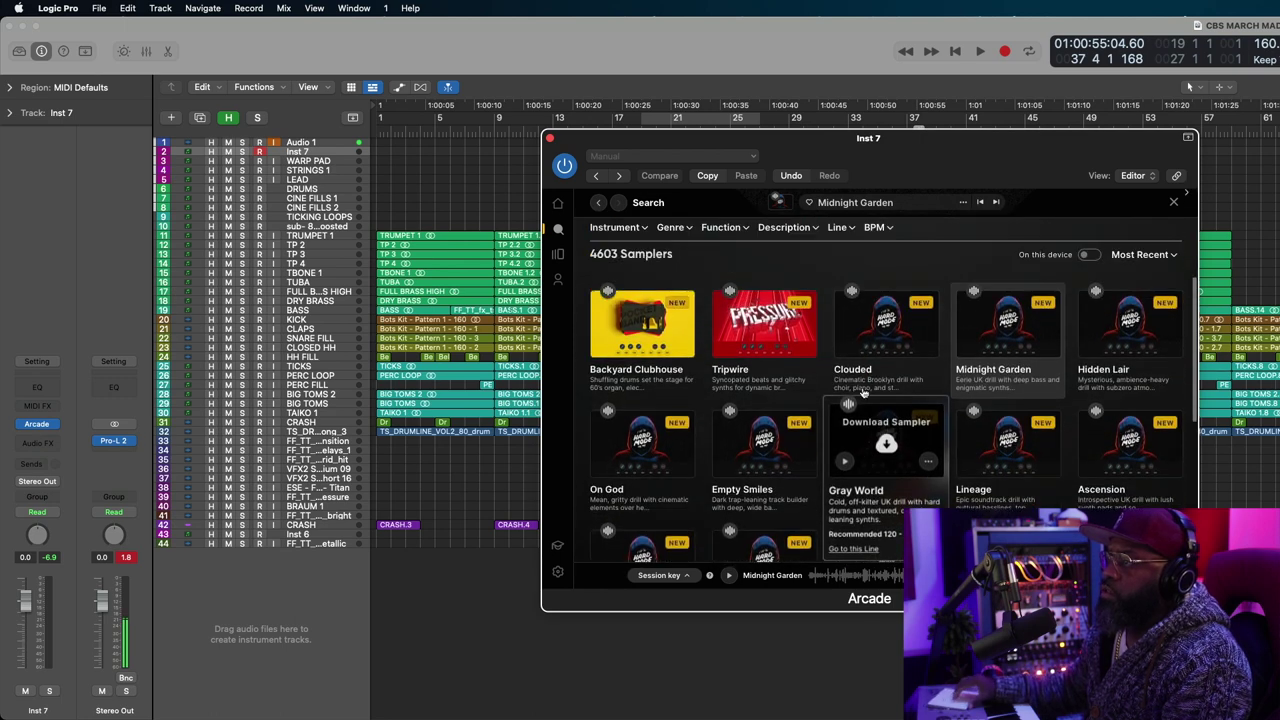
scroll(862, 394, up, 5)
scroll(676, 222, up, 2)
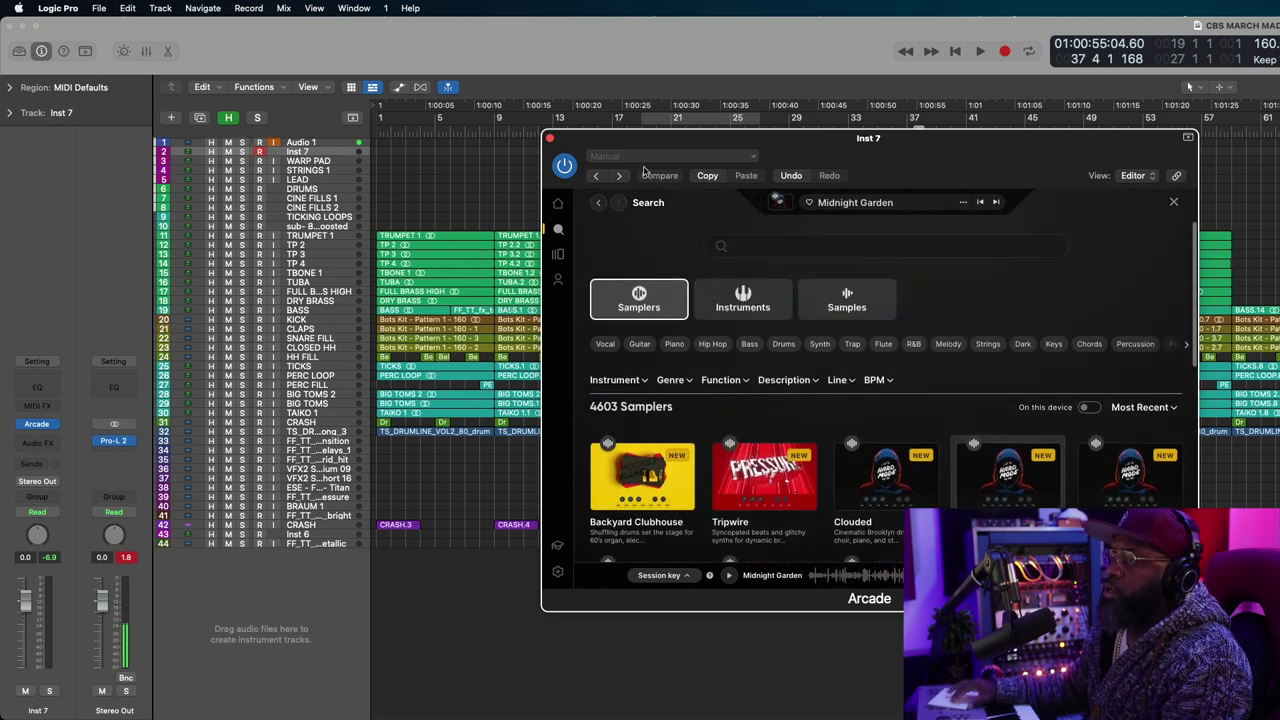
click(764, 249)
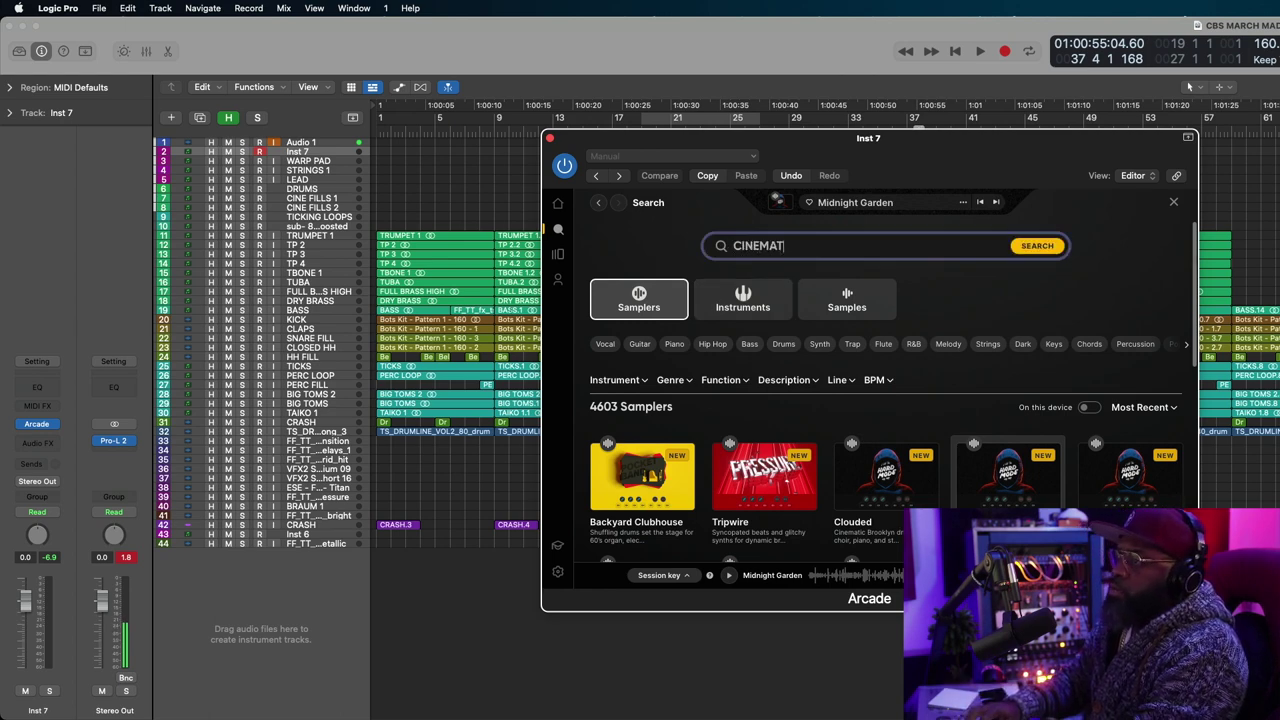
text(CINEMATIC)
key(Return)
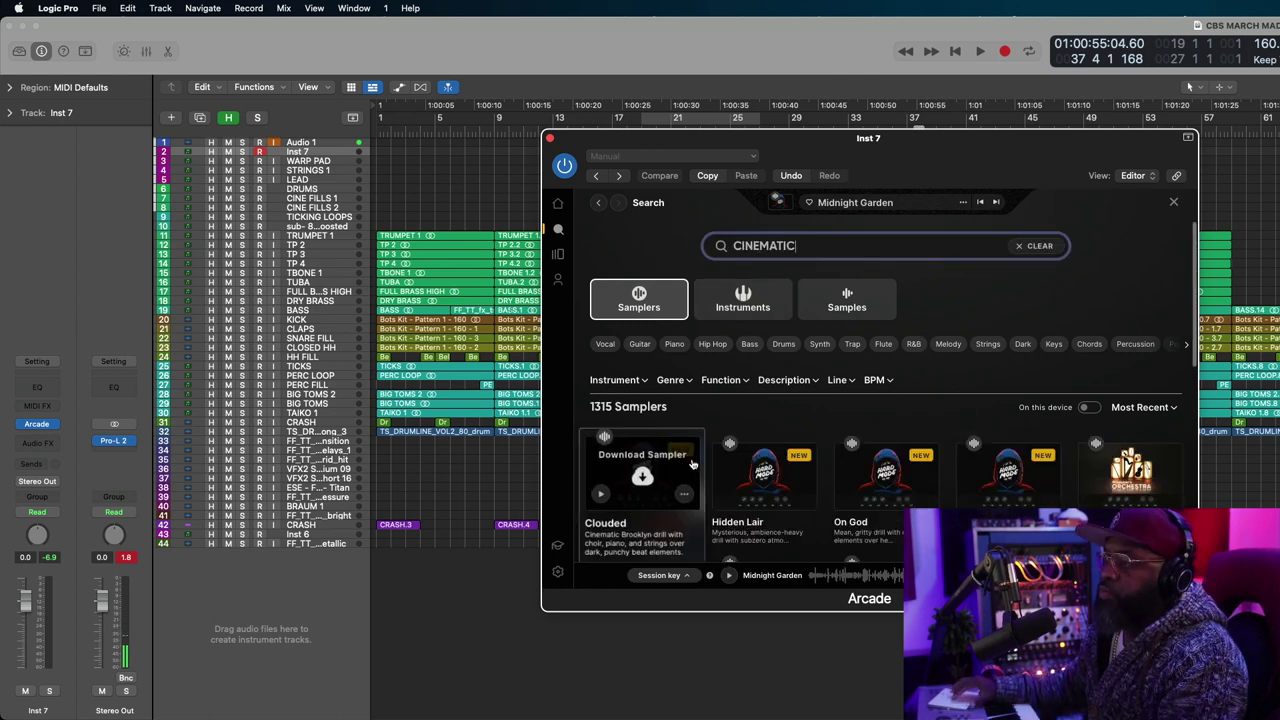
Preview Clouded, Hidden Lair, On God and Fragmented, load the Fragmented sampler, and close the Arcade window.
scroll(692, 464, down, 2)
scroll(692, 464, down, 3)
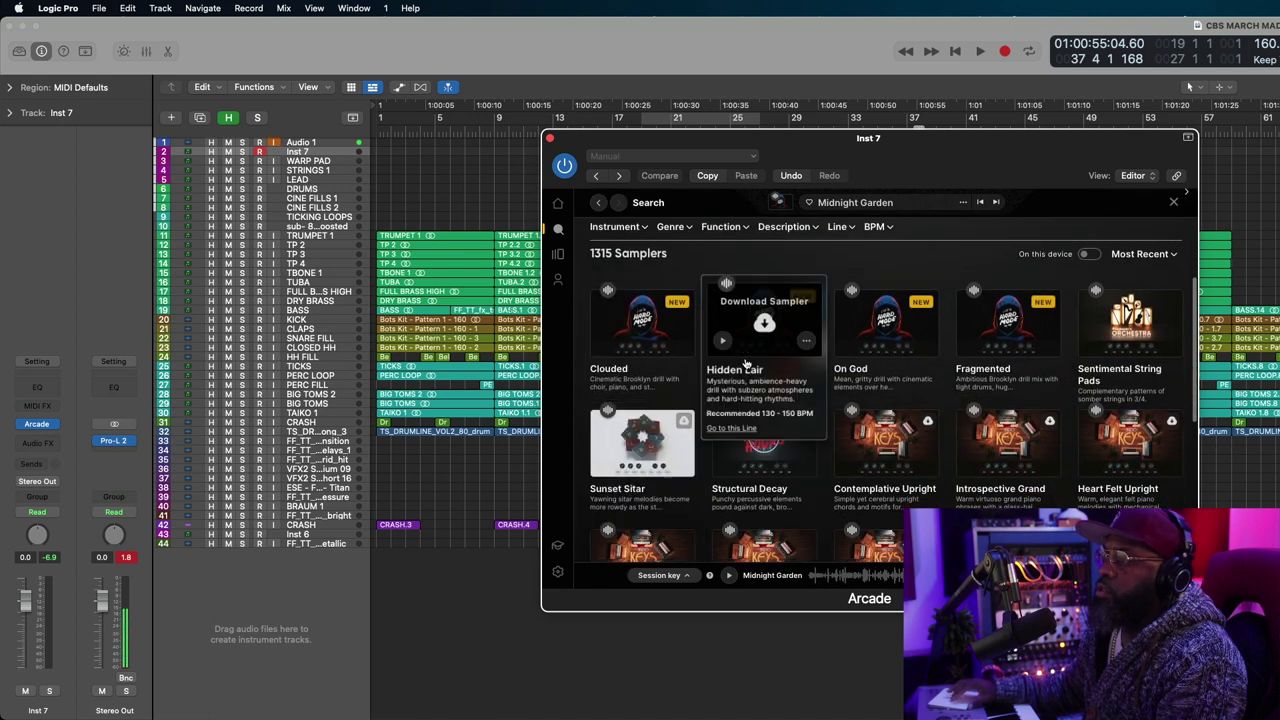
click(602, 343)
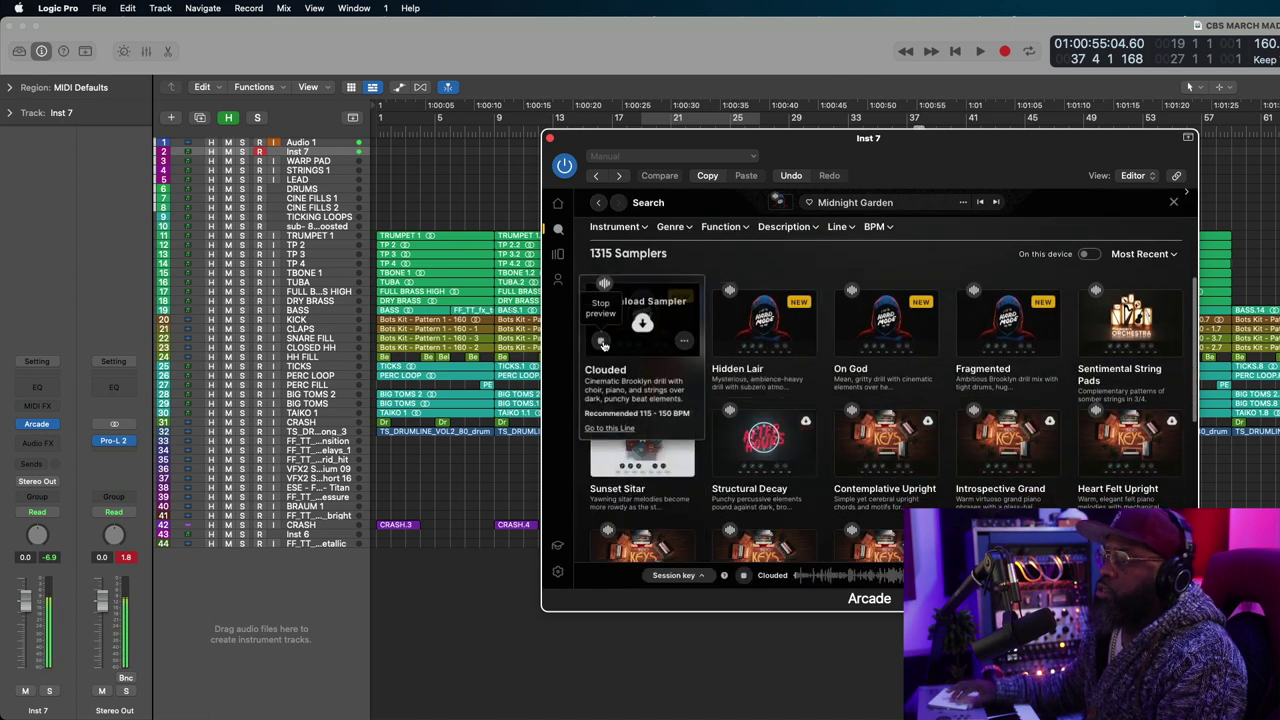
click(722, 343)
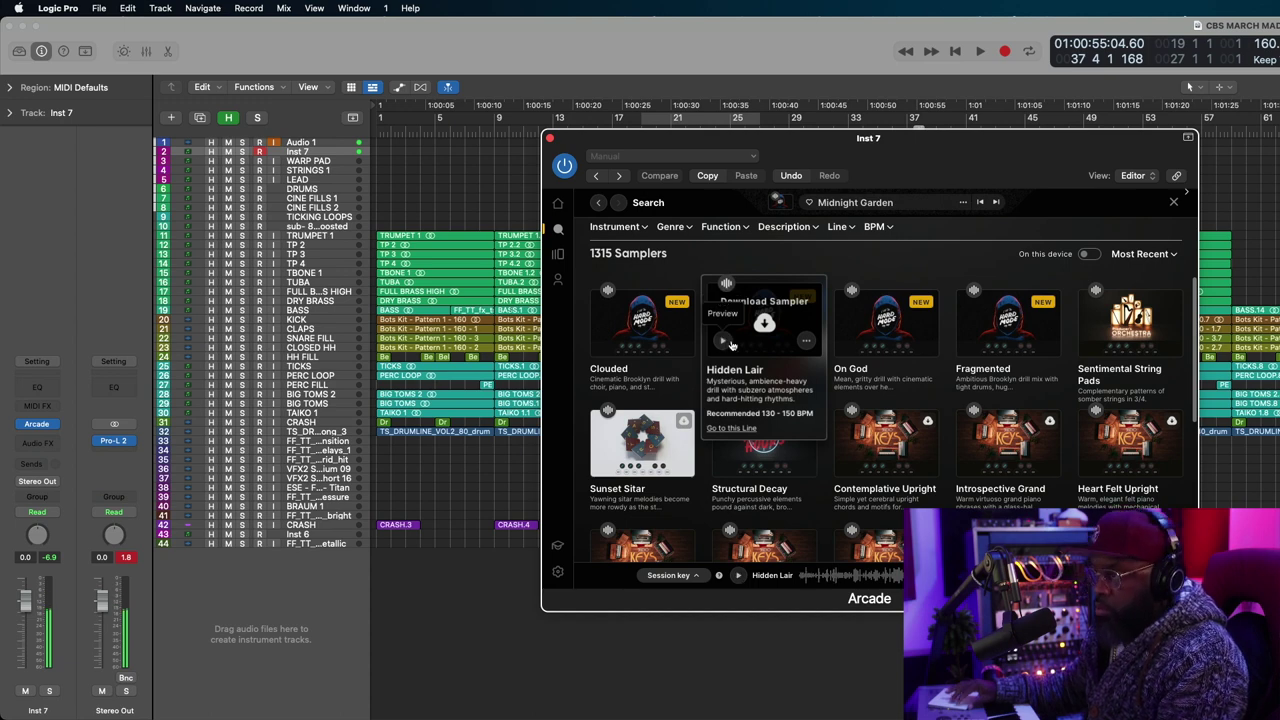
click(845, 343)
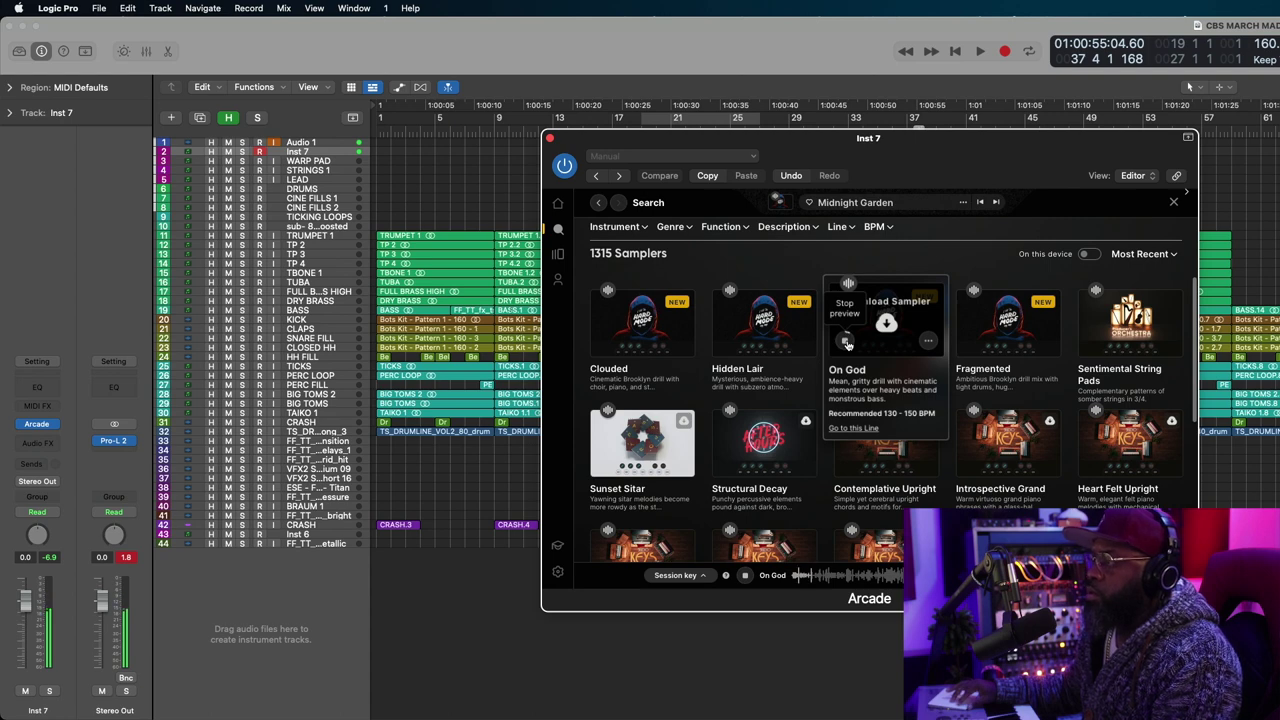
click(967, 342)
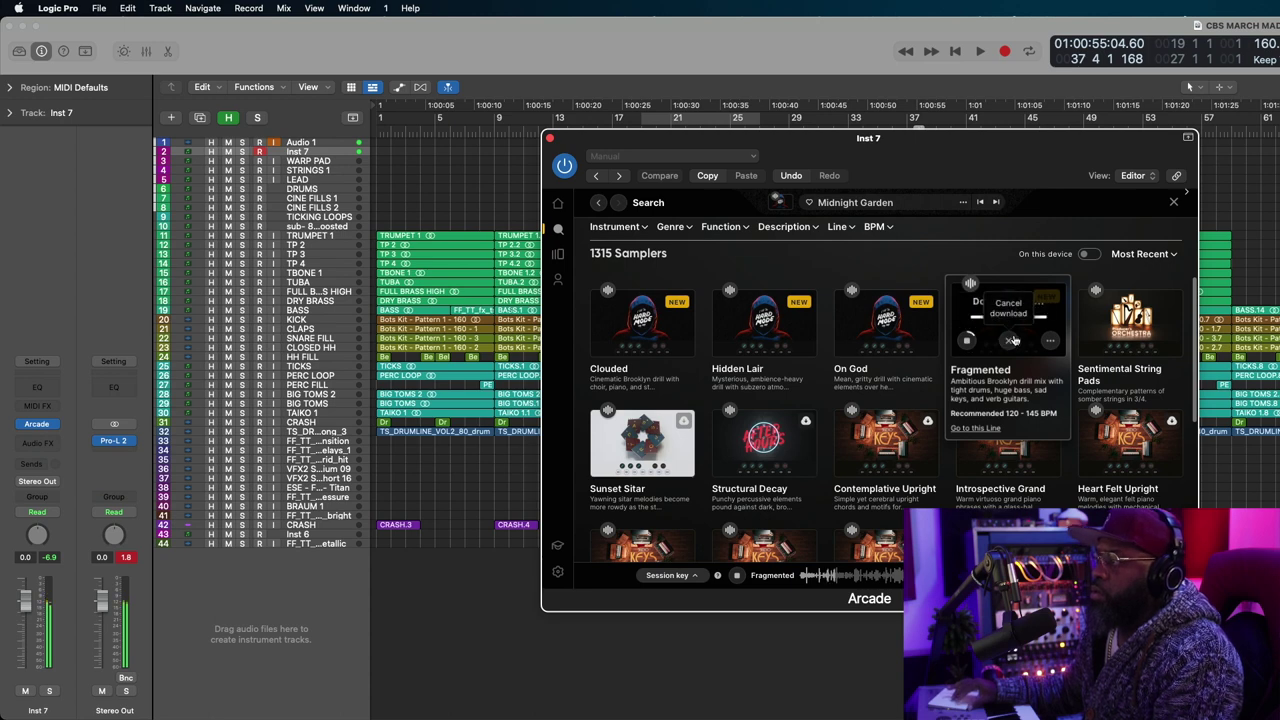
click(1008, 322)
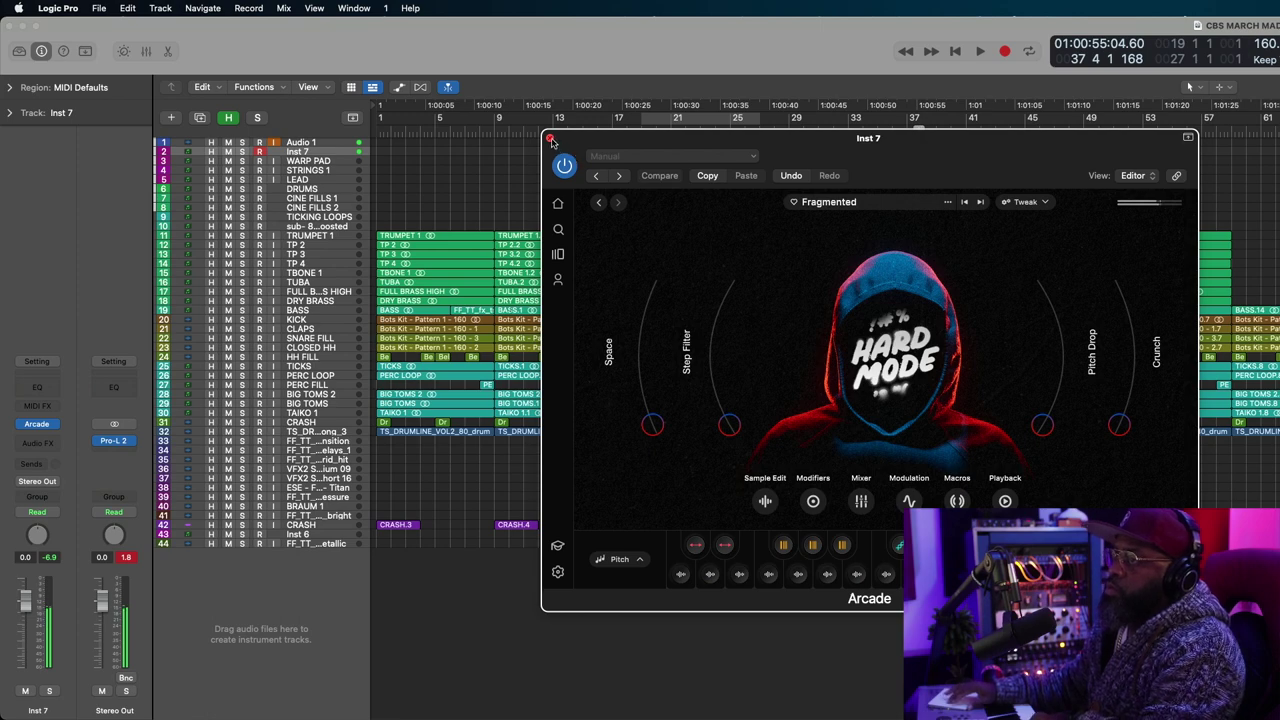
click(551, 140)
Play the arrangement from bar 33 and restart it near bar 35 to try the Fragmented sampler against the beat.
click(849, 131)
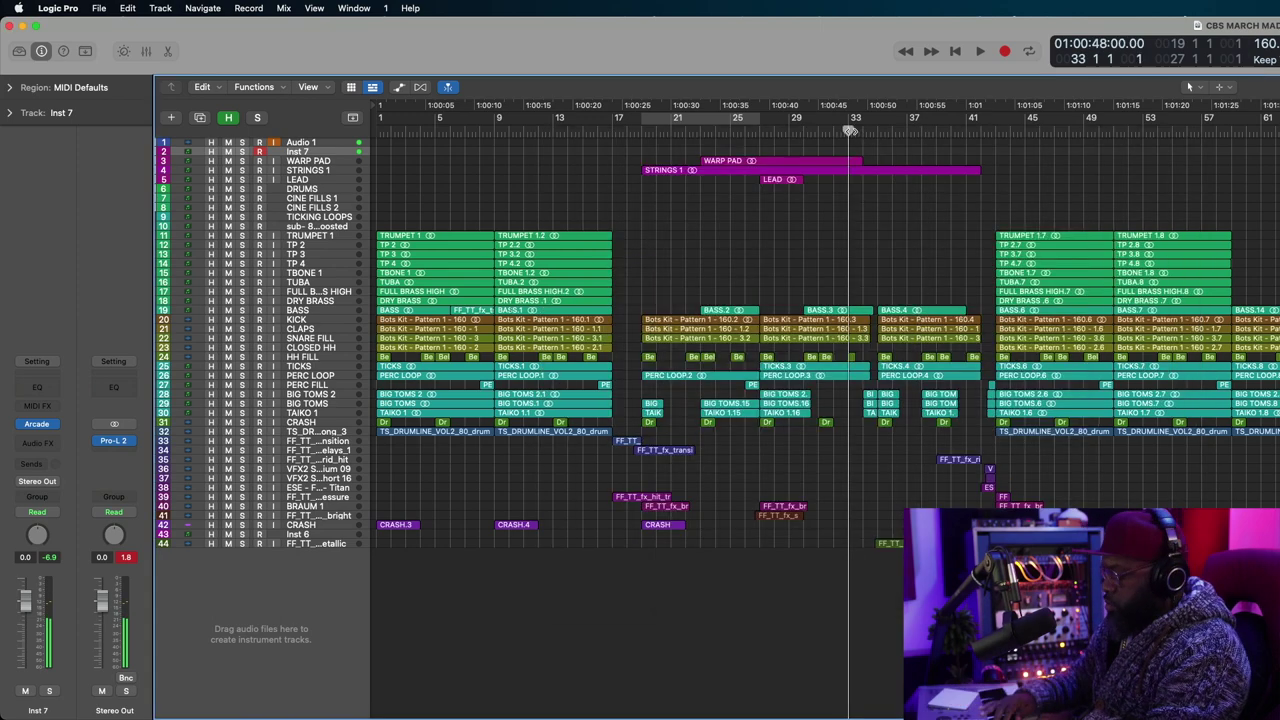
key(space)
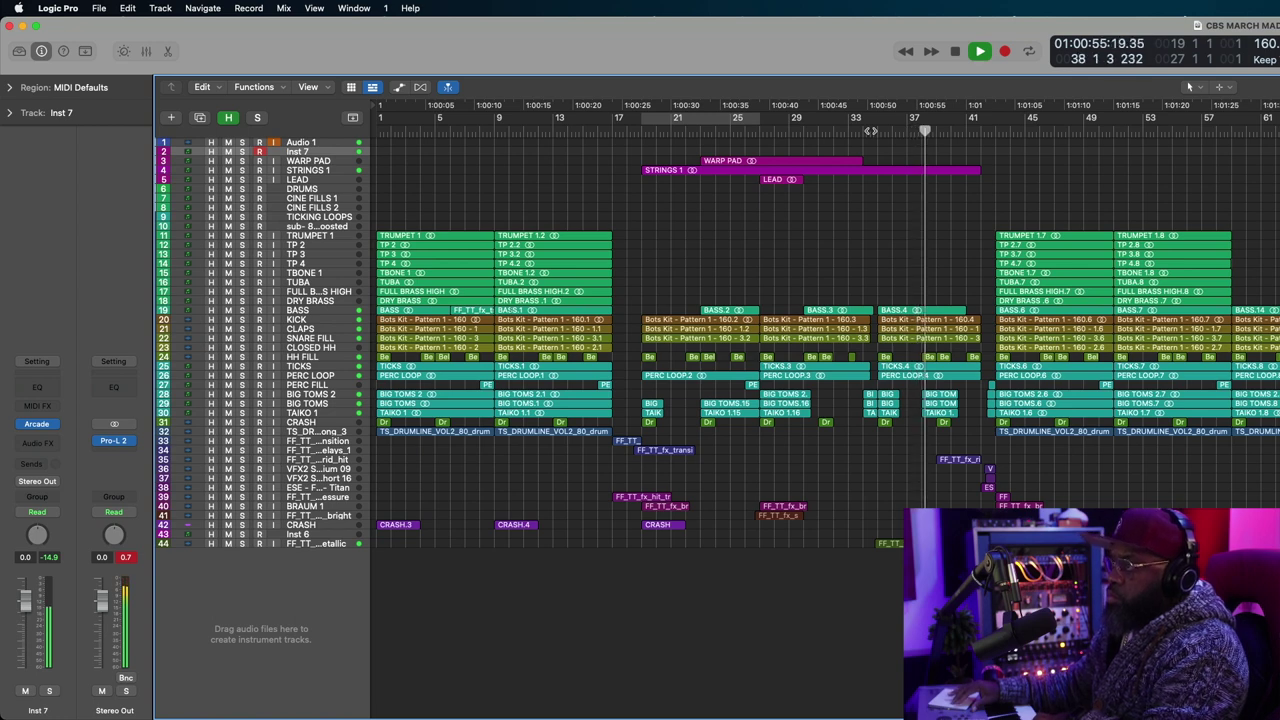
click(872, 131)
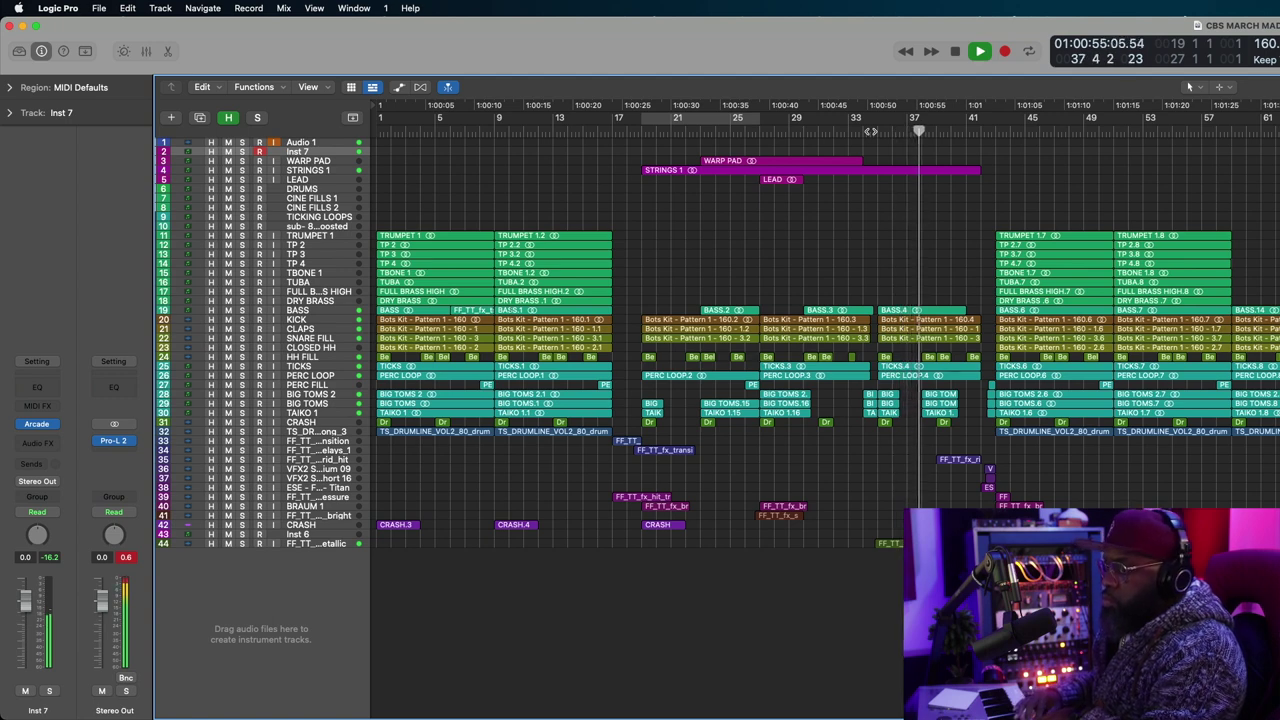
Record two Arcade takes on the Inst 7 track, a synth pad part from bar 35 and a bell part from bar 43.
click(846, 131)
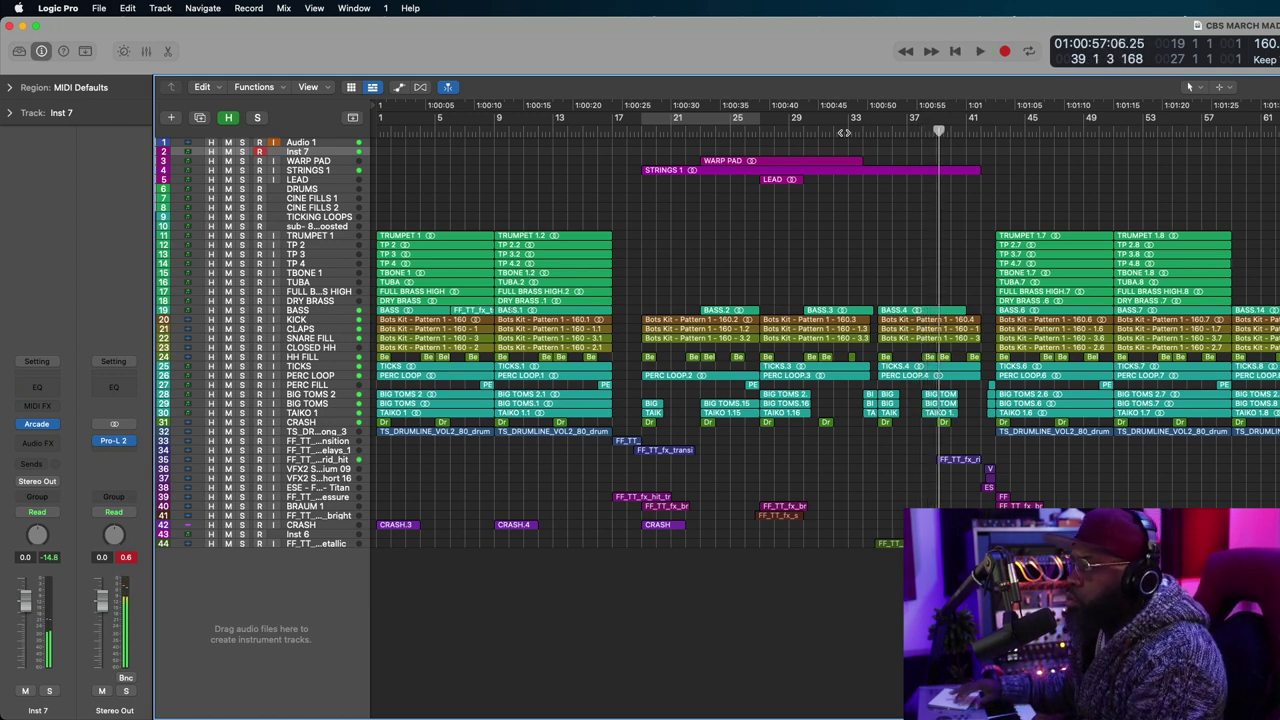
click(851, 131)
key(space)
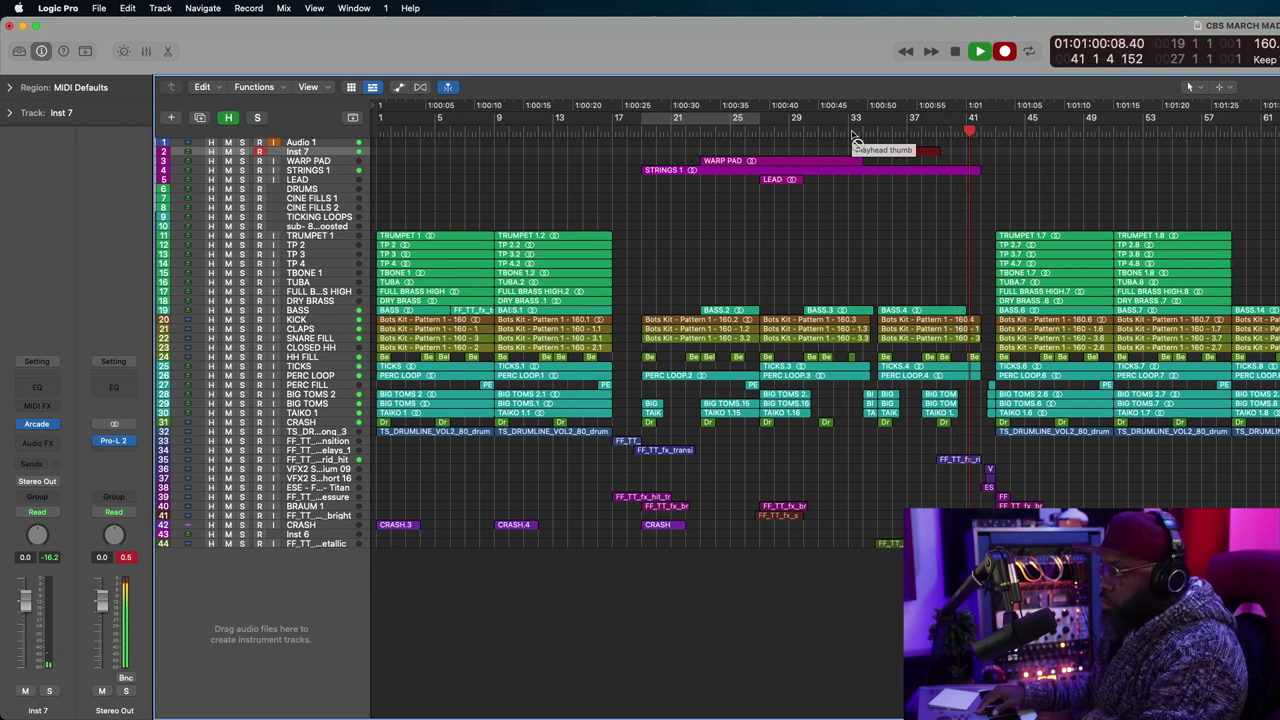
key(space)
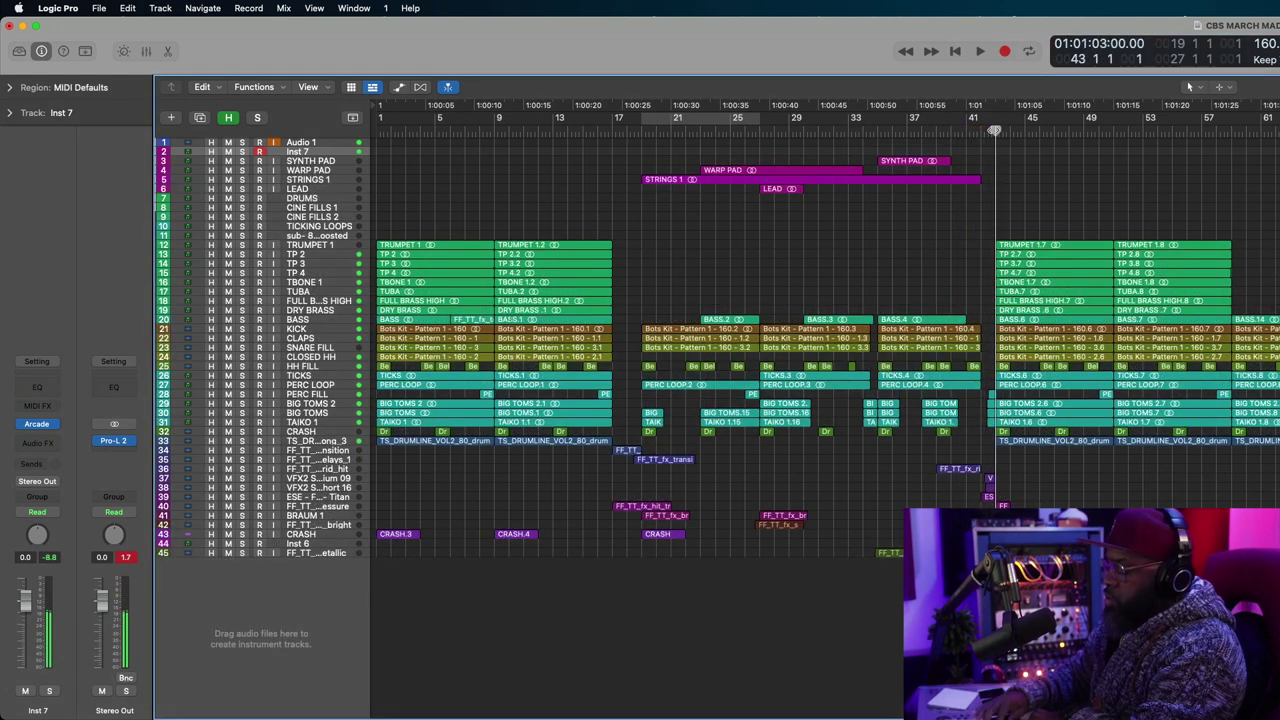
key(r)
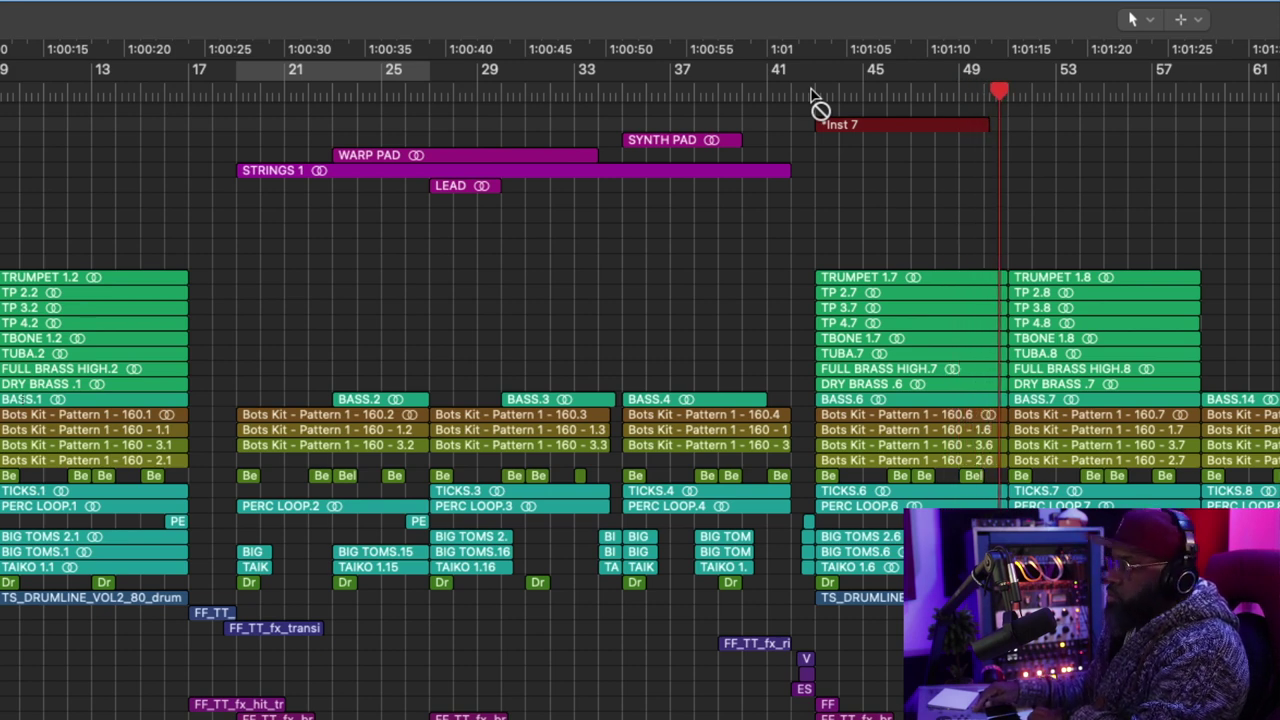
key(space)
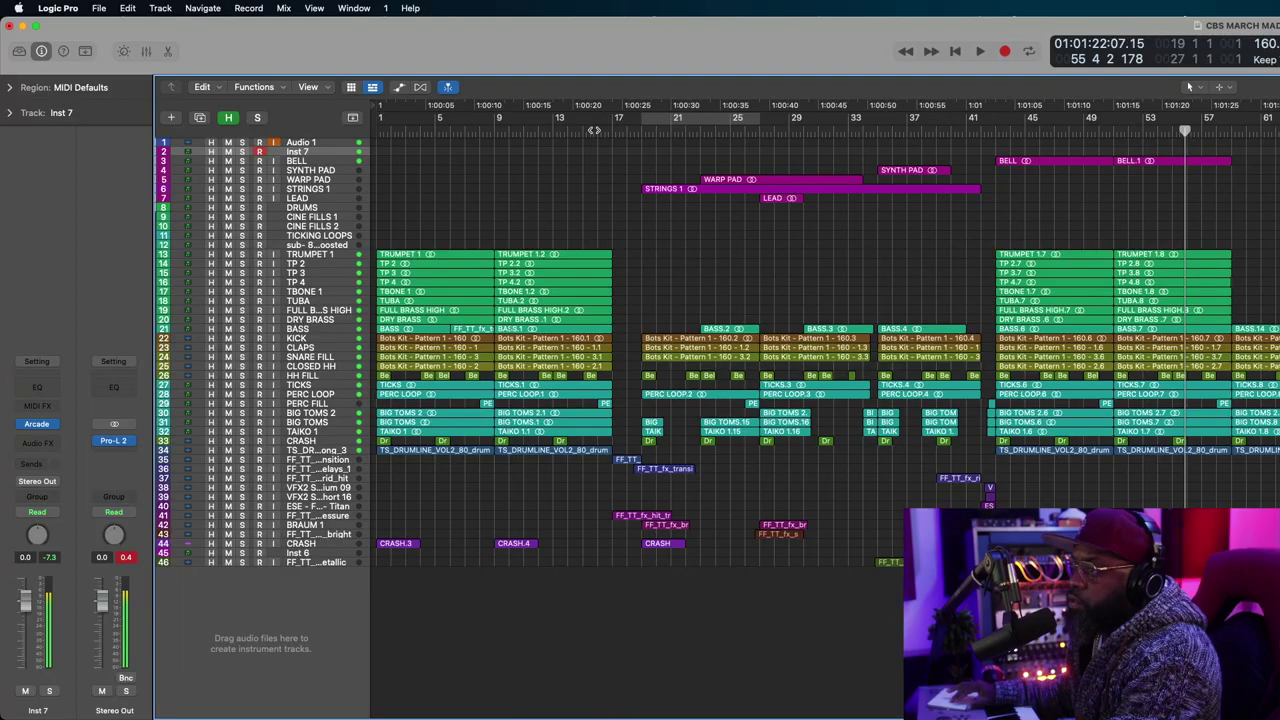
Play the arrangement from about bar 15, and then replay it from the beginning.
click(593, 130)
key(space)
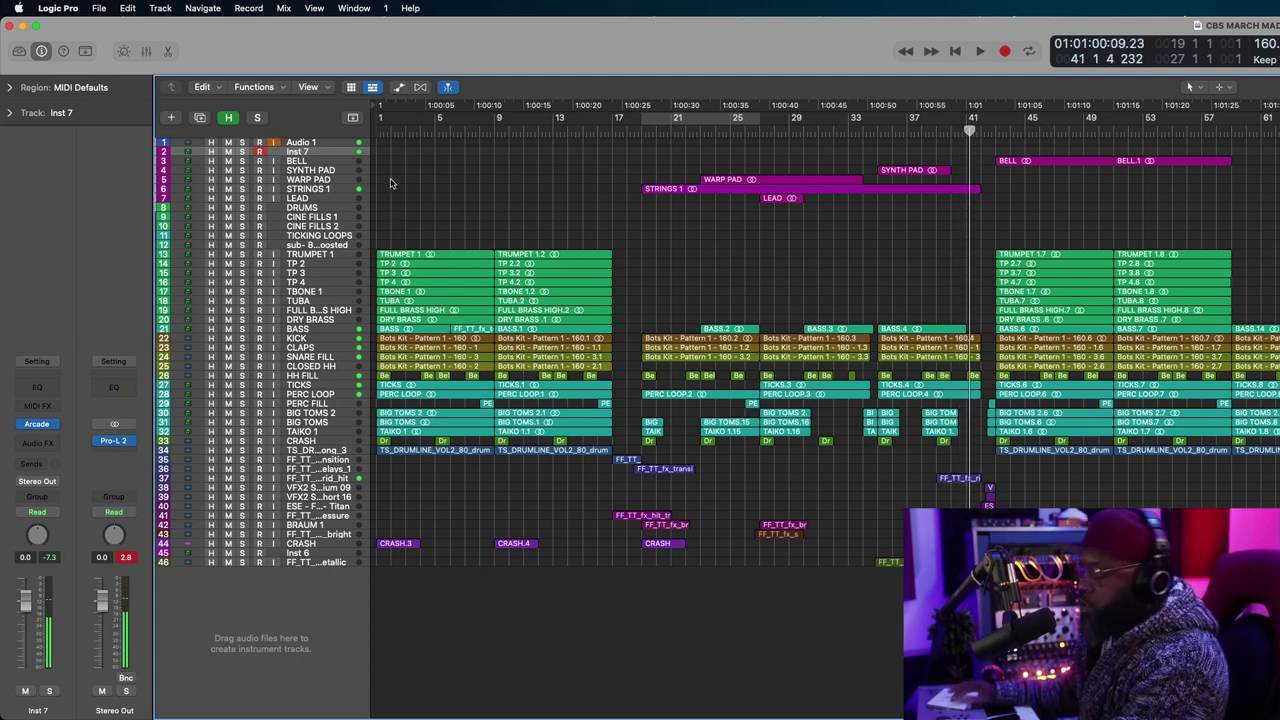
key(Return)
key(space)
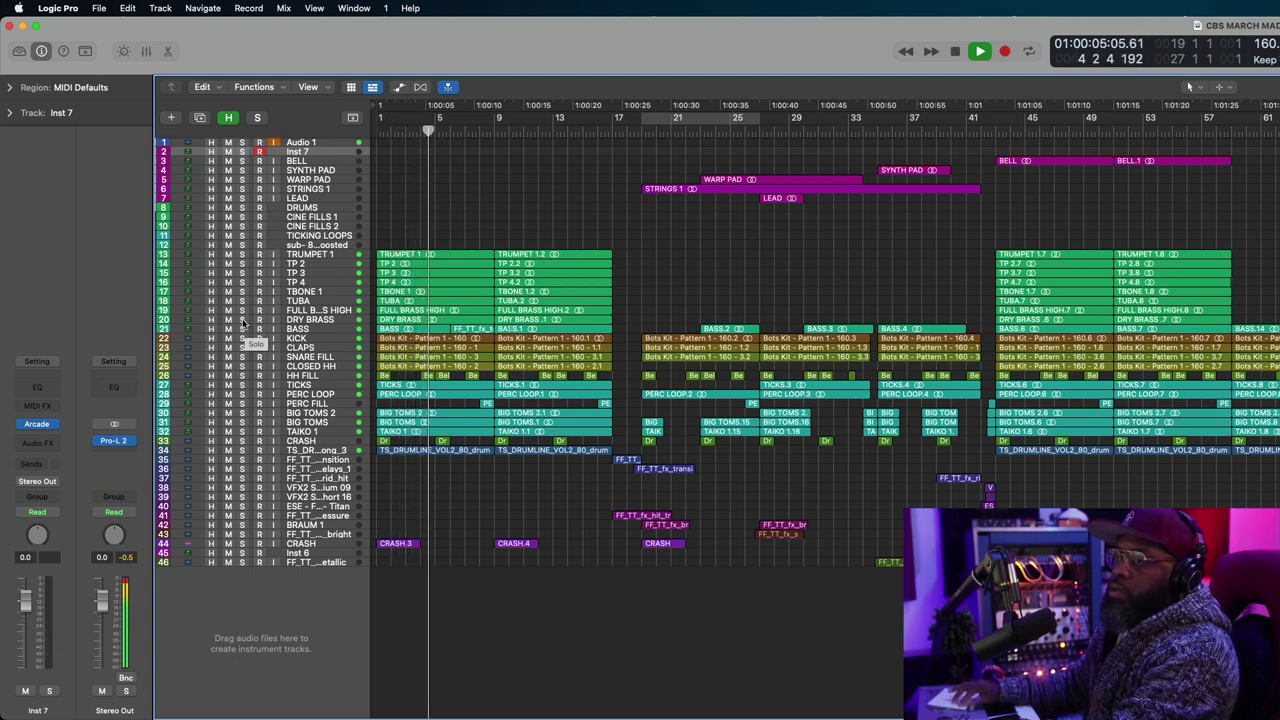
key(space)
key(Return)
key(space)
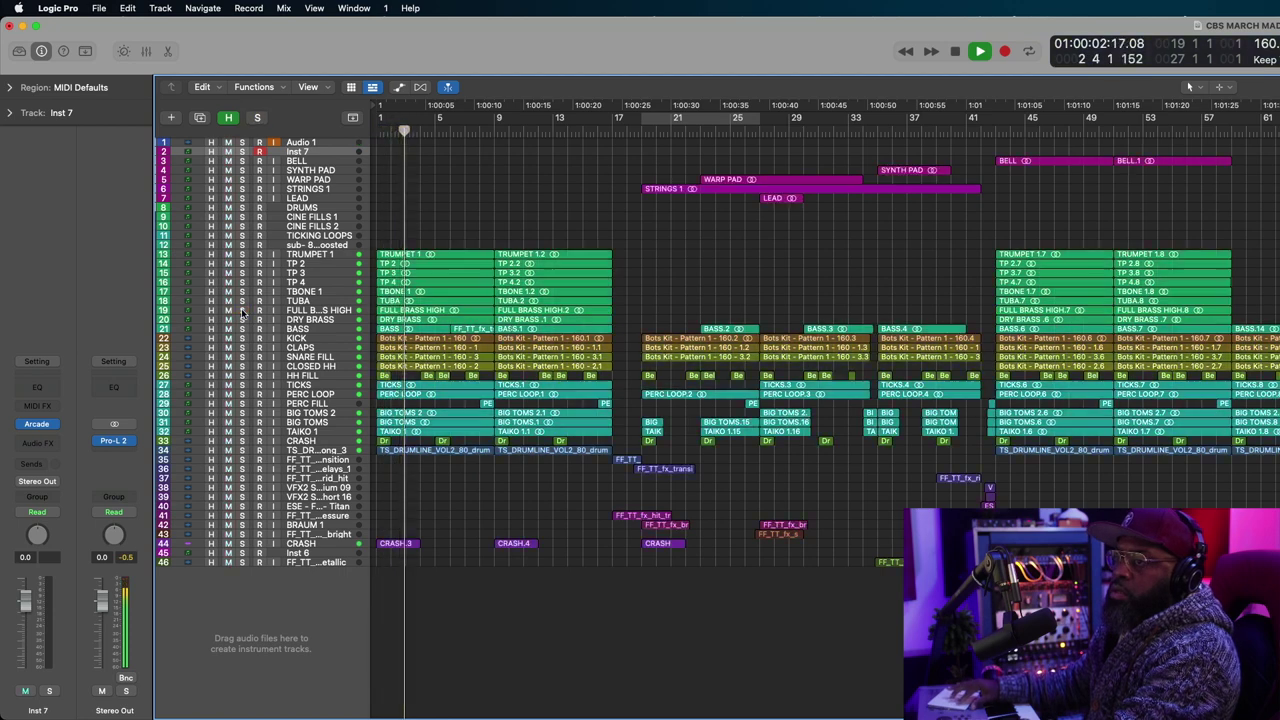
Solo the BASS track and the TUBA track in turn to hear them alone, and turn soloing off.
click(241, 329)
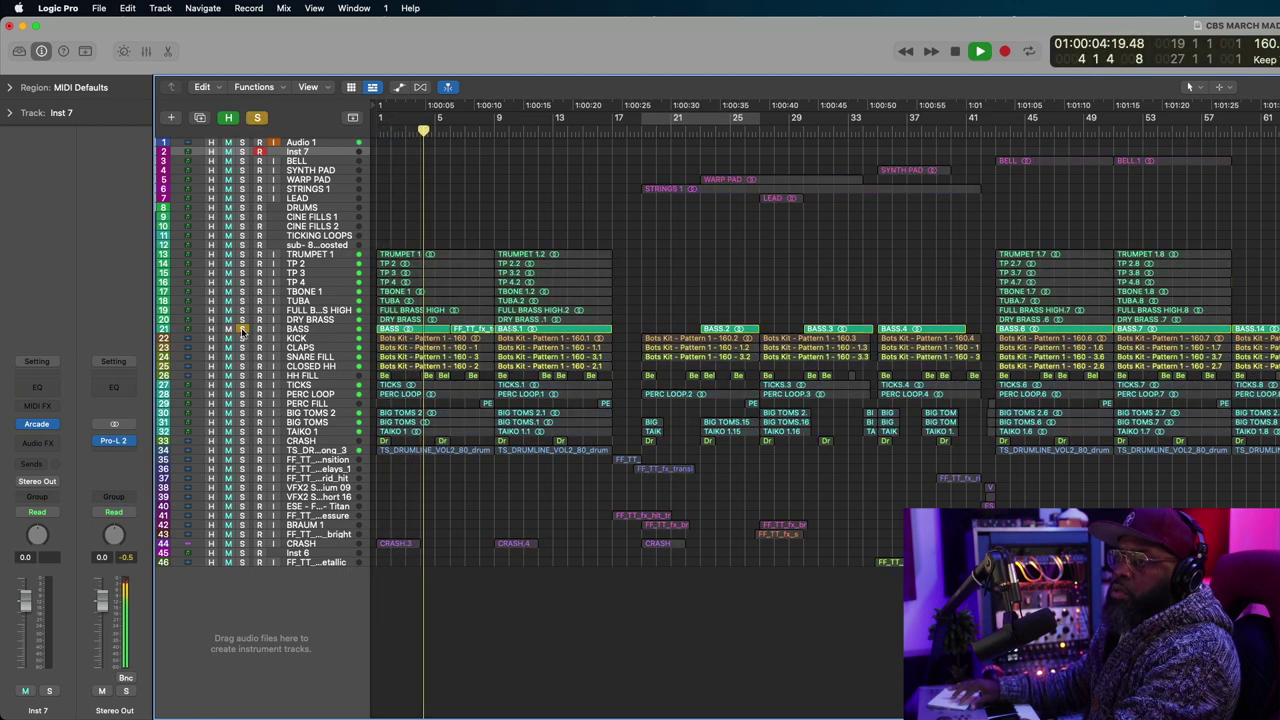
click(241, 329)
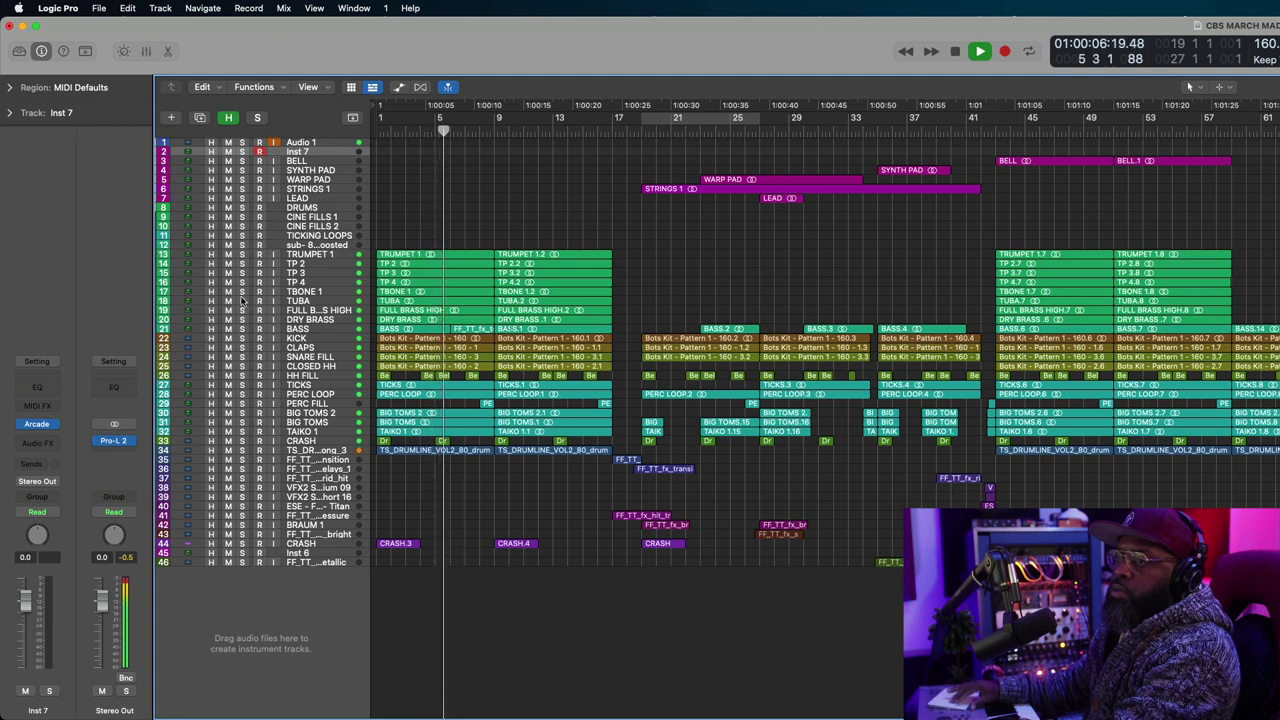
click(241, 300)
click(241, 300)
click(241, 300)
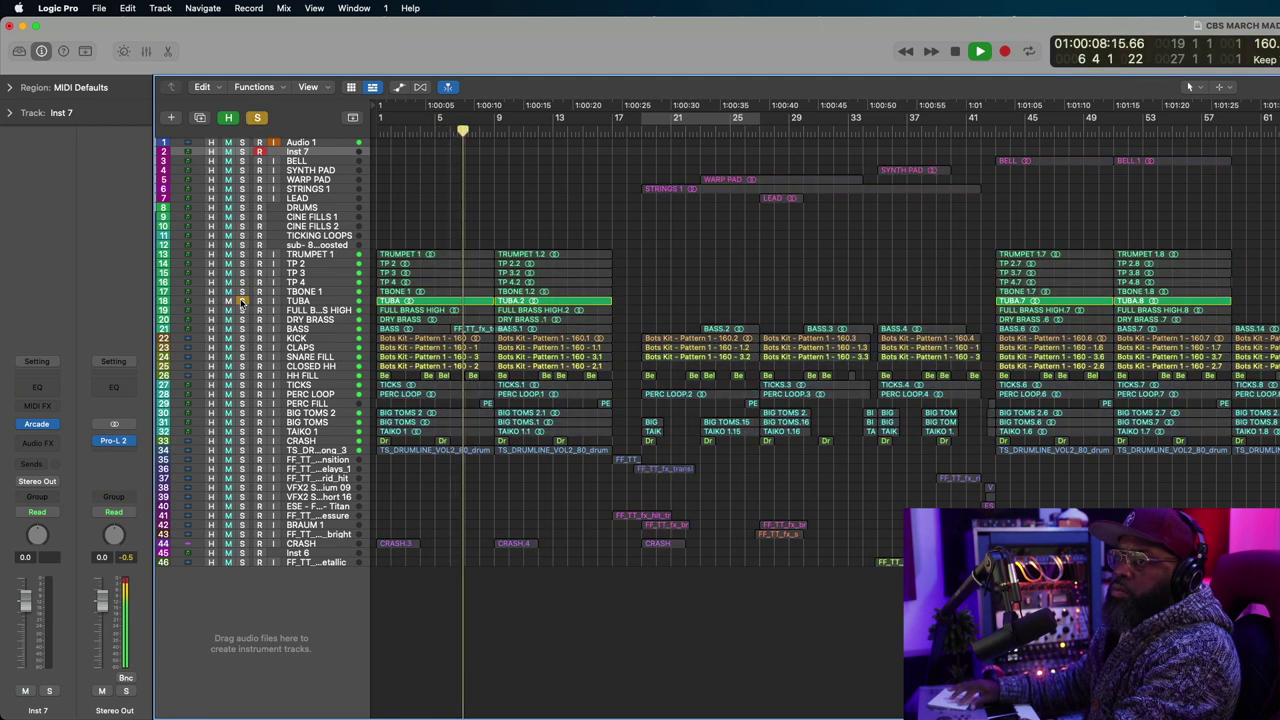
key(Return)
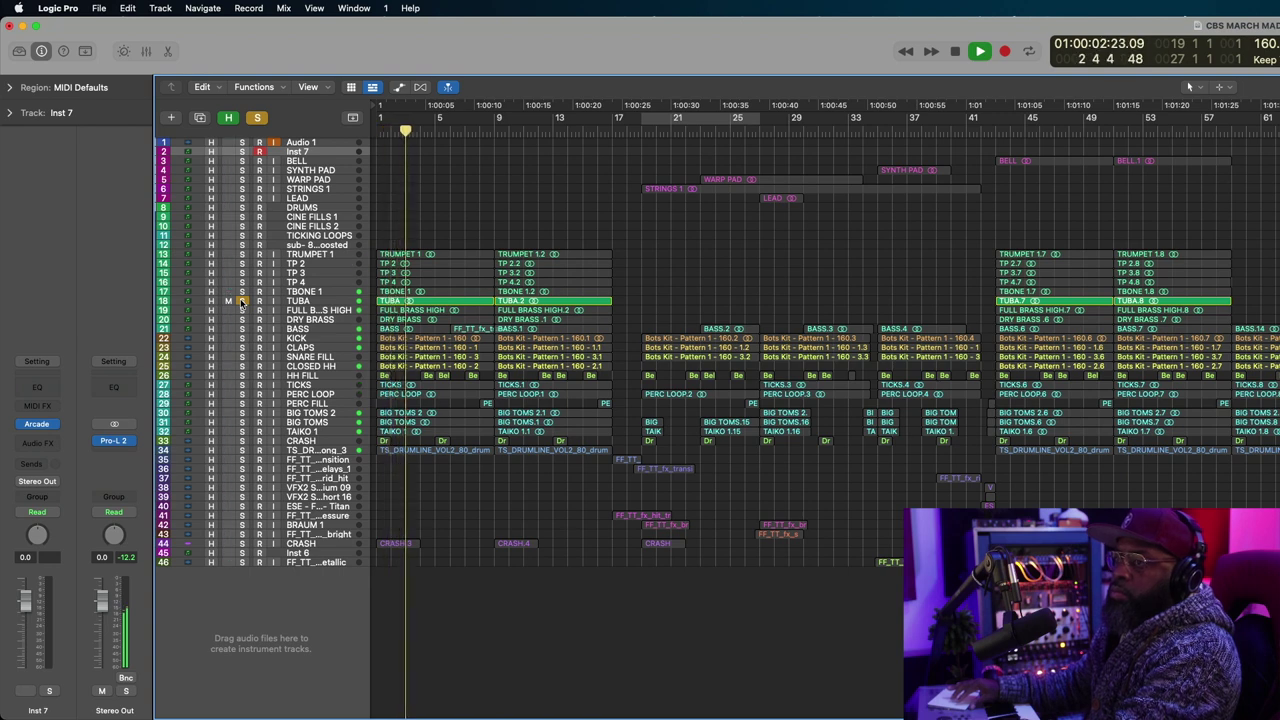
key(space)
click(241, 300)
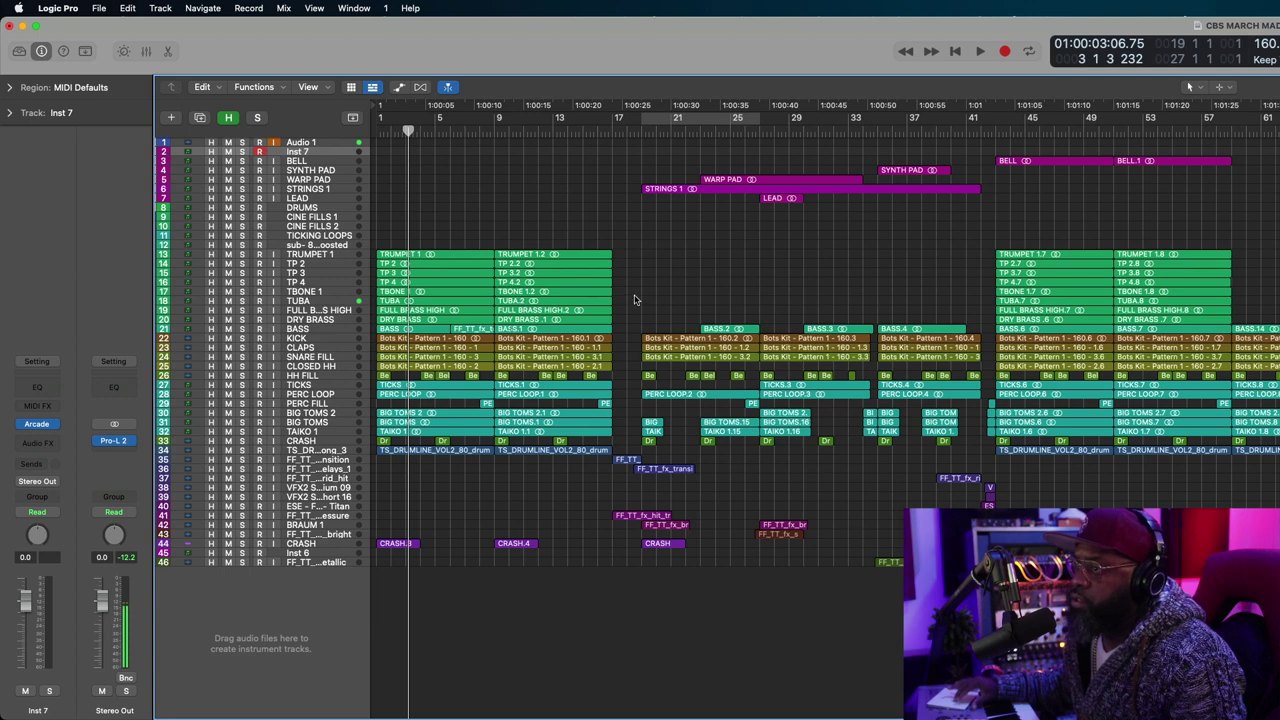
Repeat the first two TUBA regions, move the copies to start at bar 19, and play from about bar 18.
shift+click(472, 302)
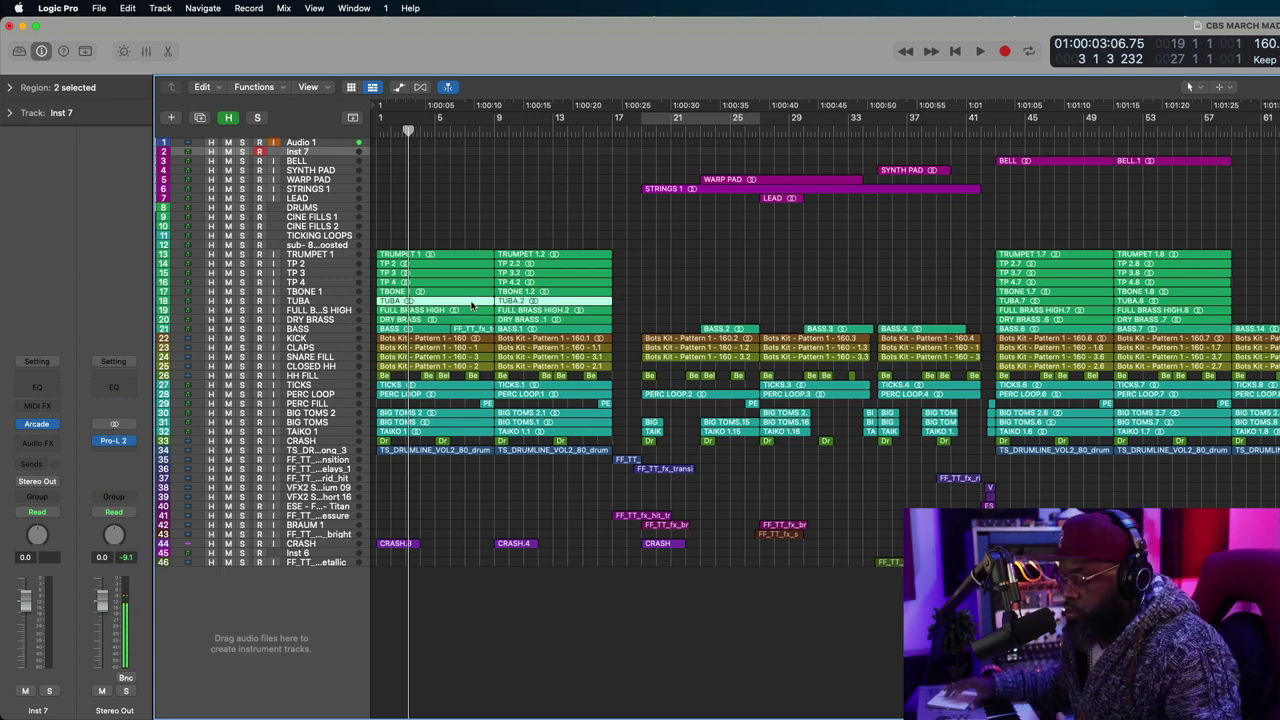
key(super+r)
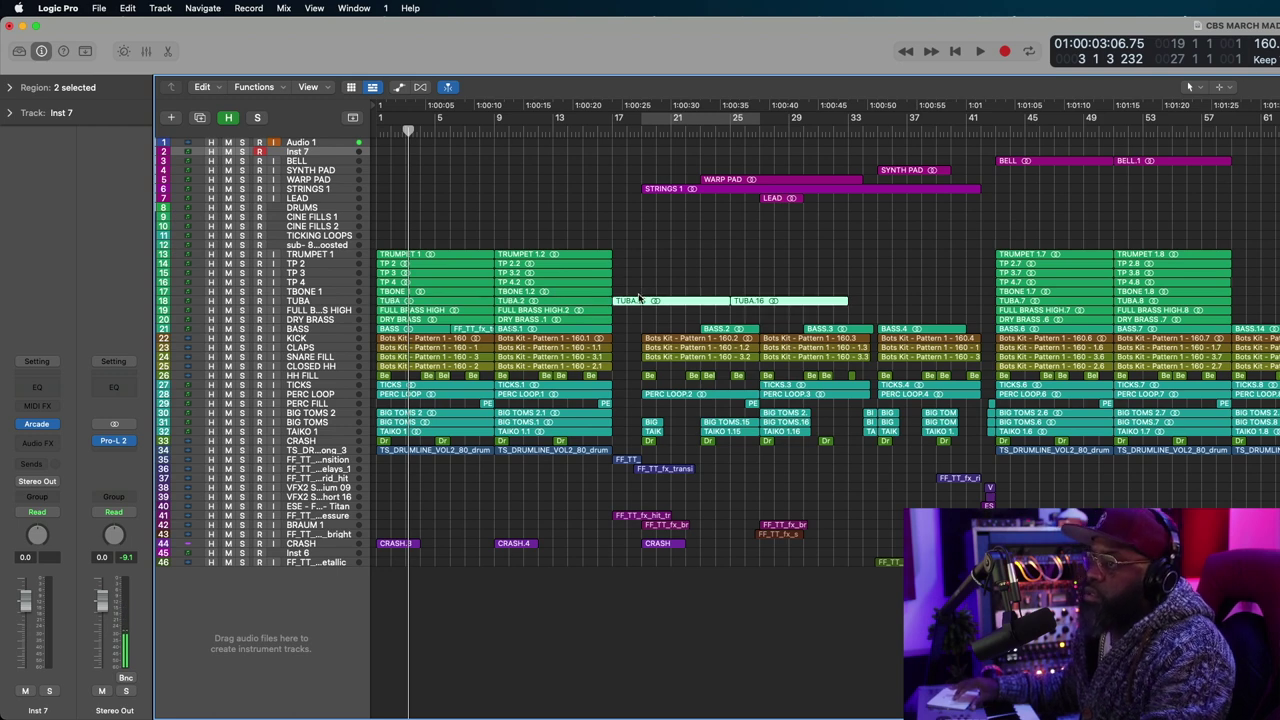
drag(650, 302, 679, 302)
click(626, 127)
key(space)
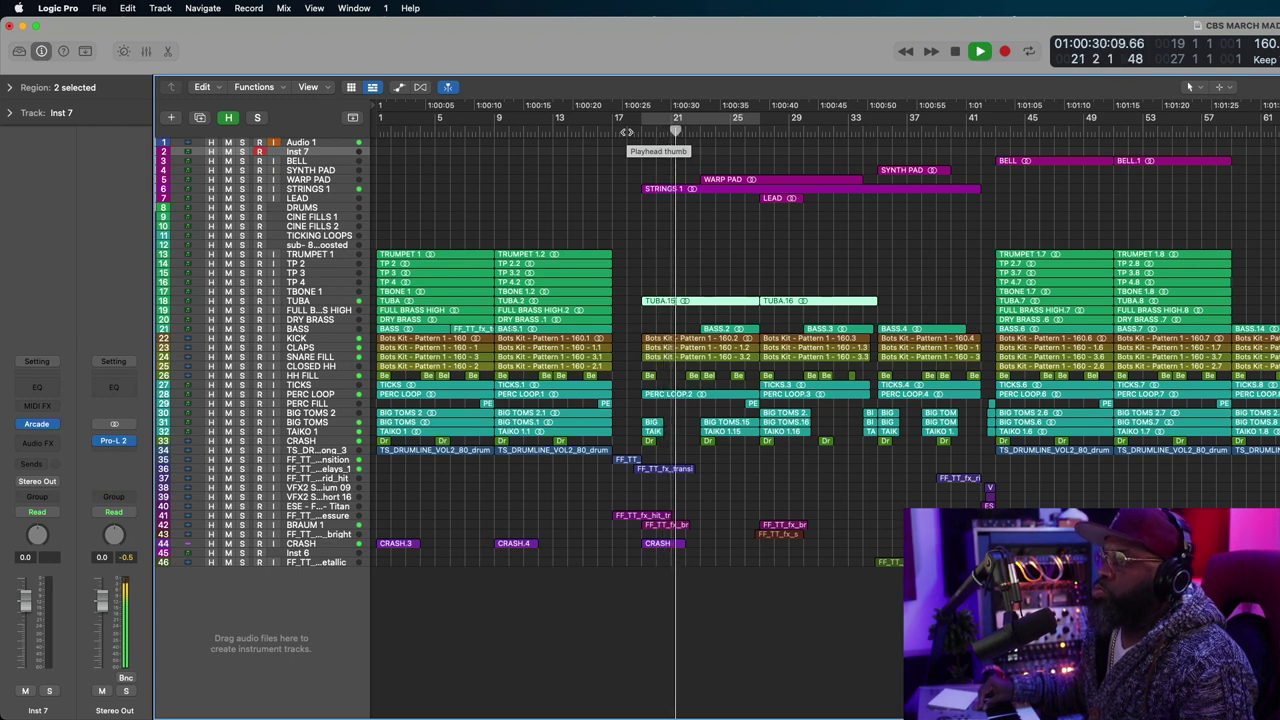
Delete the TUBA copy at bar 19 and replay the section from about bar 25.
click(742, 313)
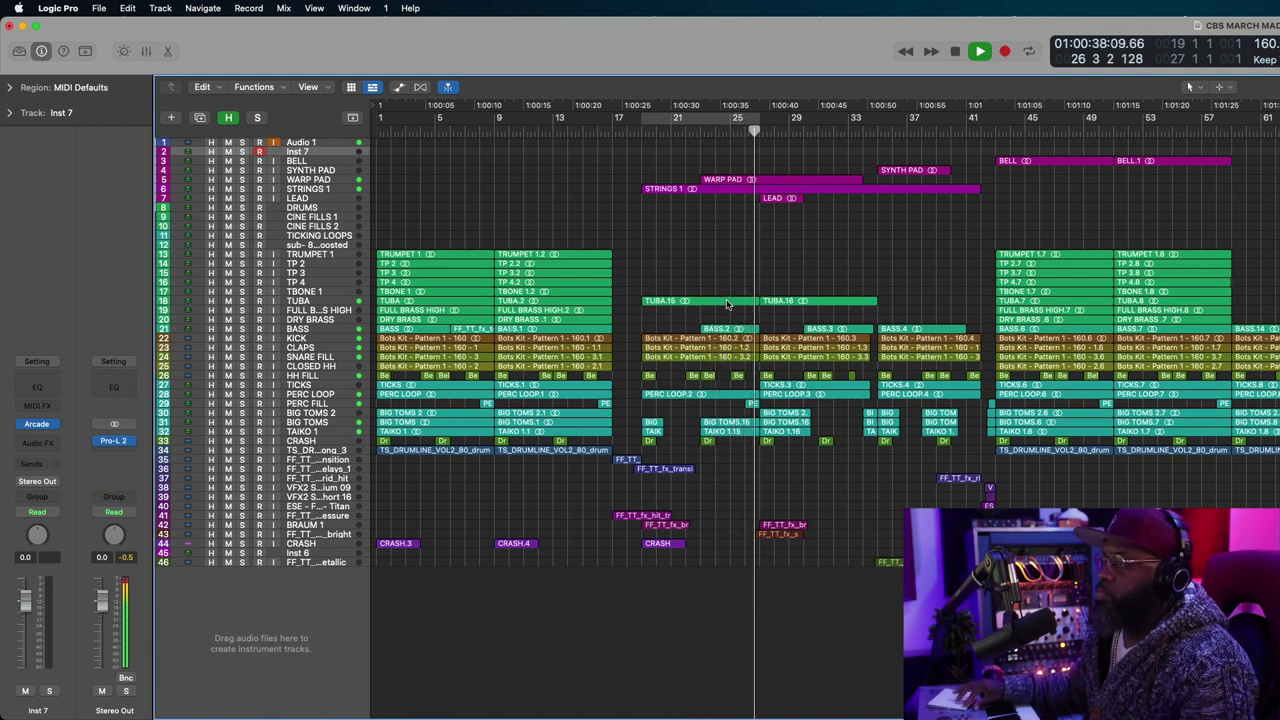
click(728, 303)
key(Delete)
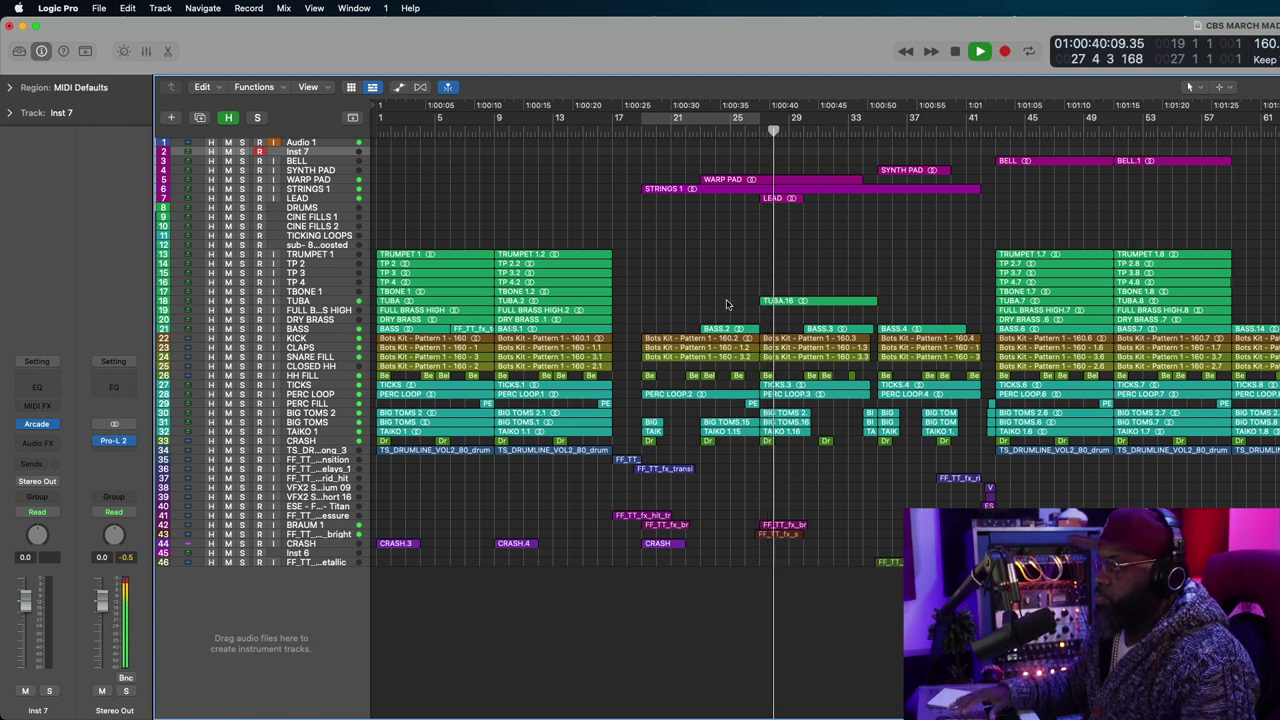
key(space)
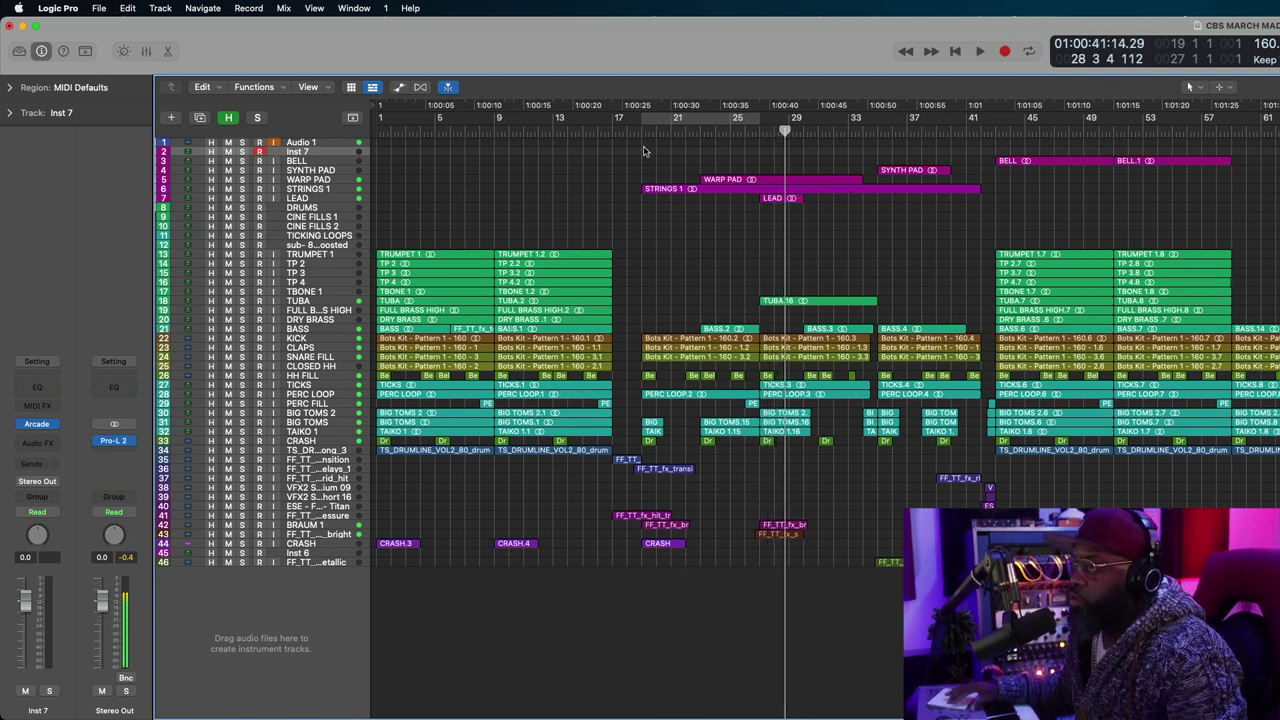
click(731, 133)
key(space)
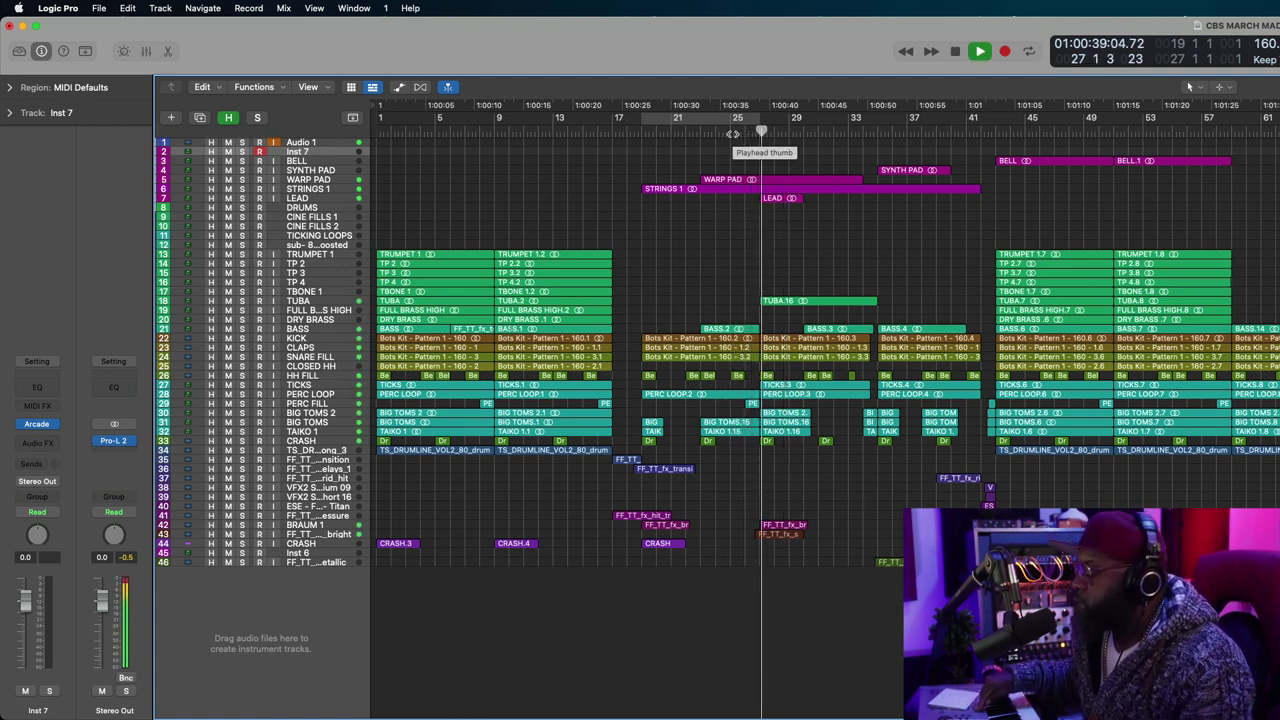
Shorten the TUBA copy at bar 27 to end just before bar 35, level with the TICKS region, and save the project.
click(872, 302)
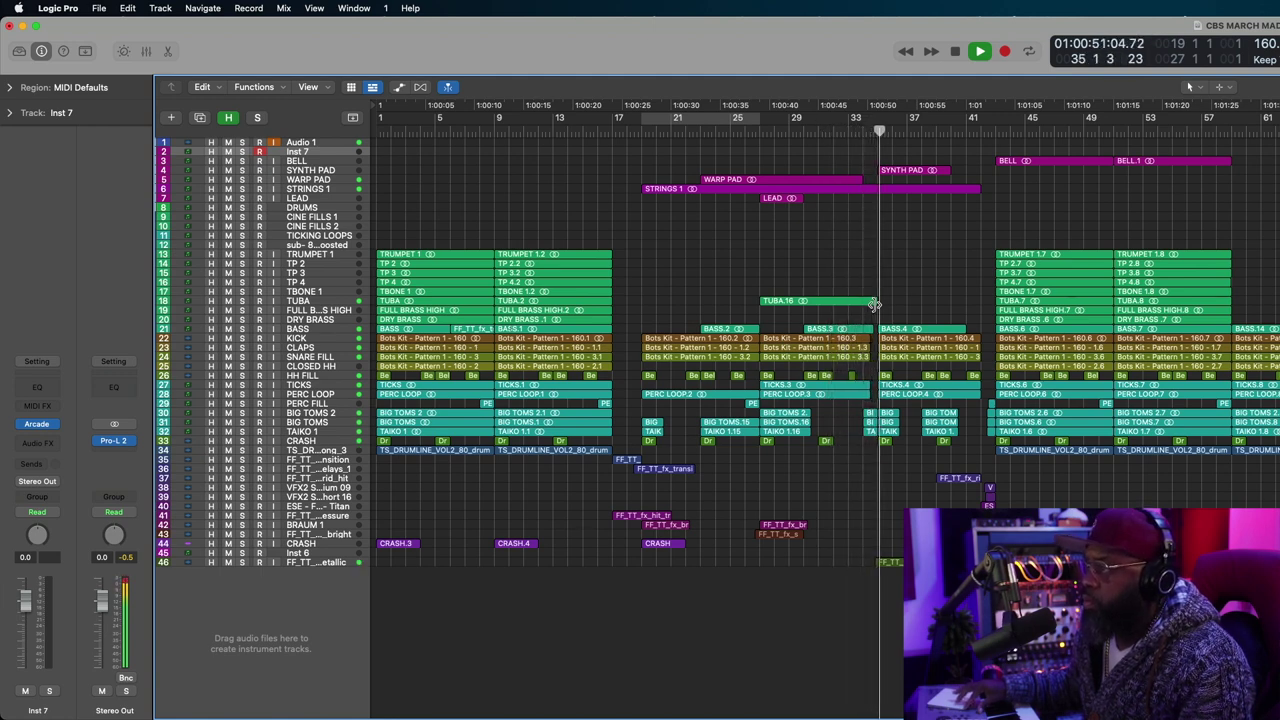
drag(874, 304, 866, 307)
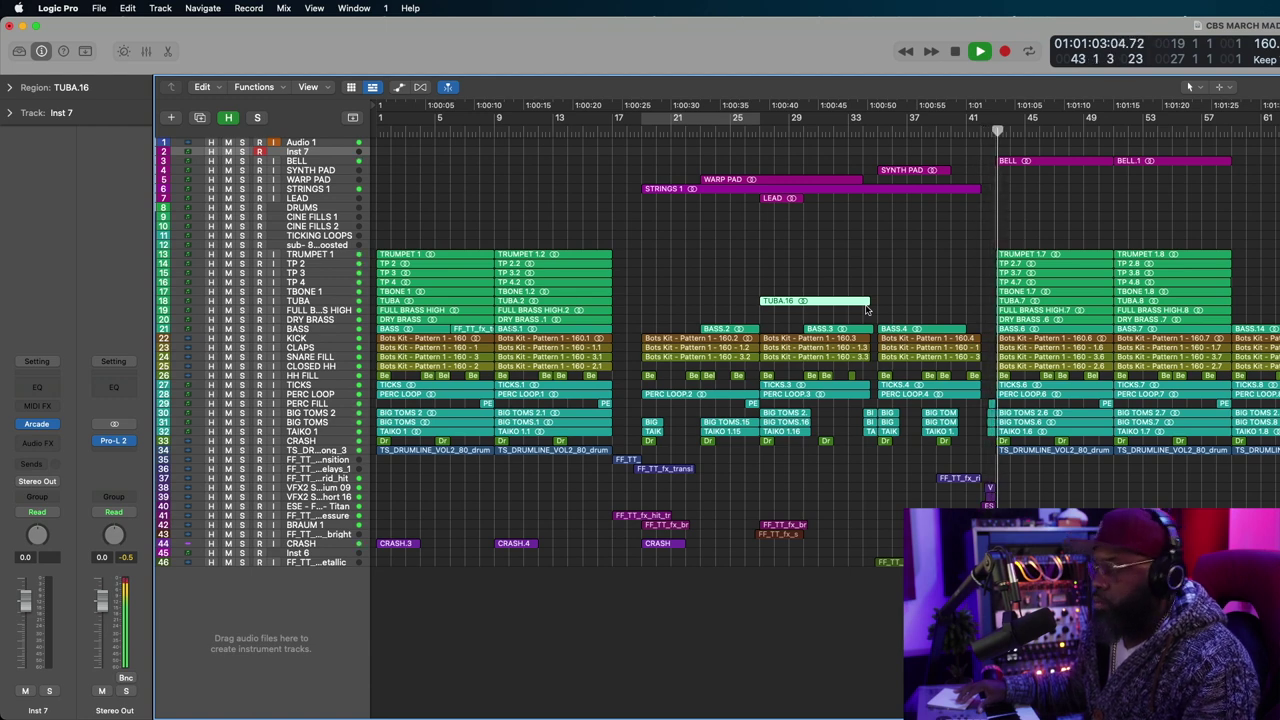
key(super+s)
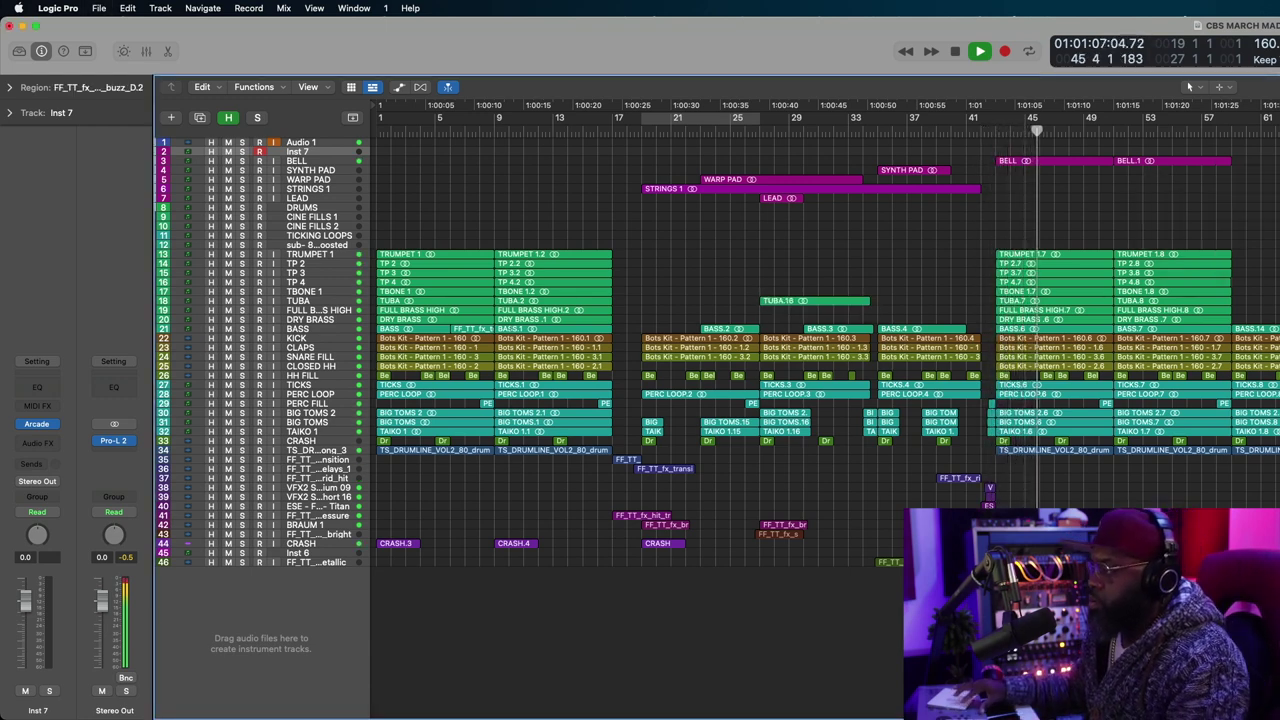
Place repeats of the BRAUM 1 buzz sample and the FF_TT_fx_sweep_hit_metallic sample around bar 51.
key(space)
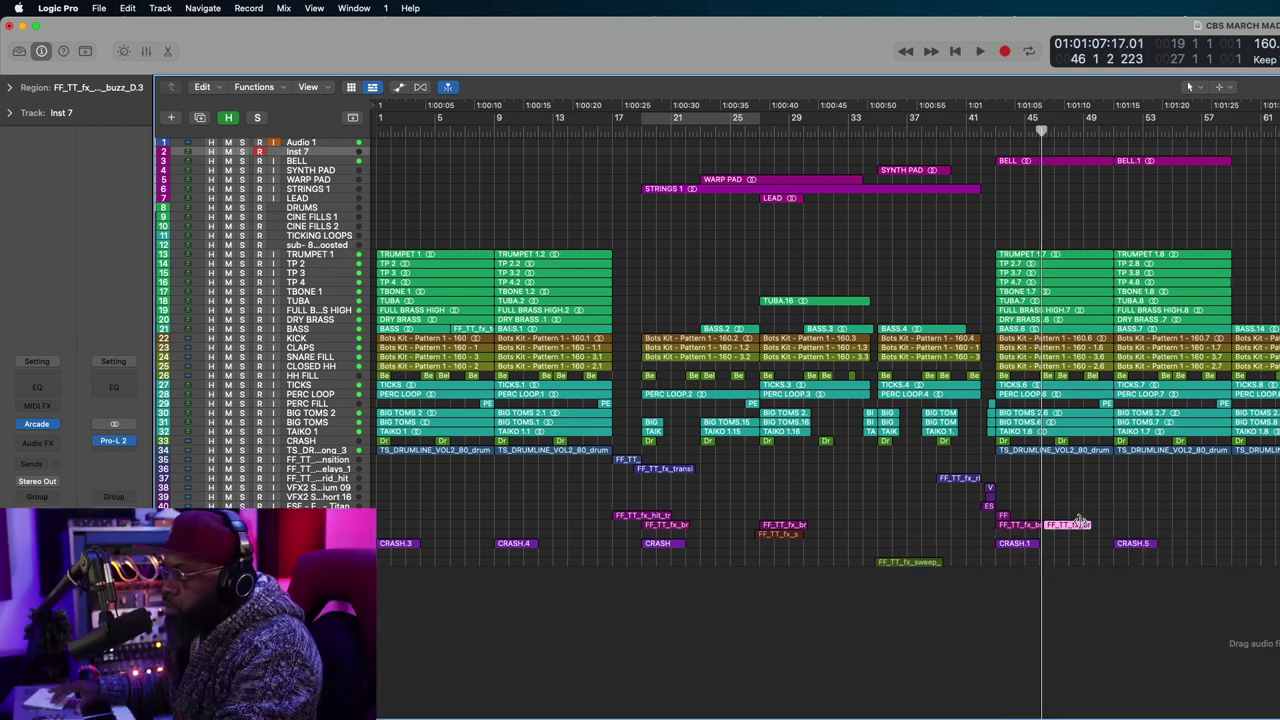
drag(1070, 525, 1140, 530)
key(space)
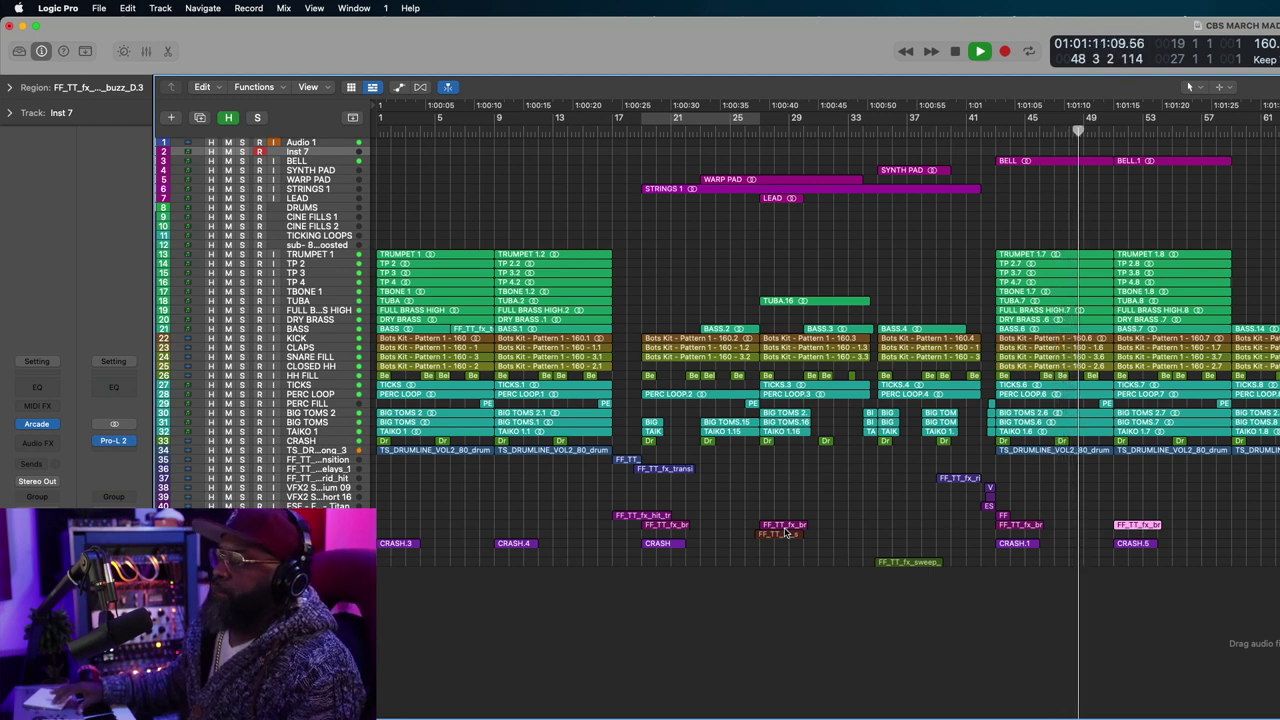
click(901, 563)
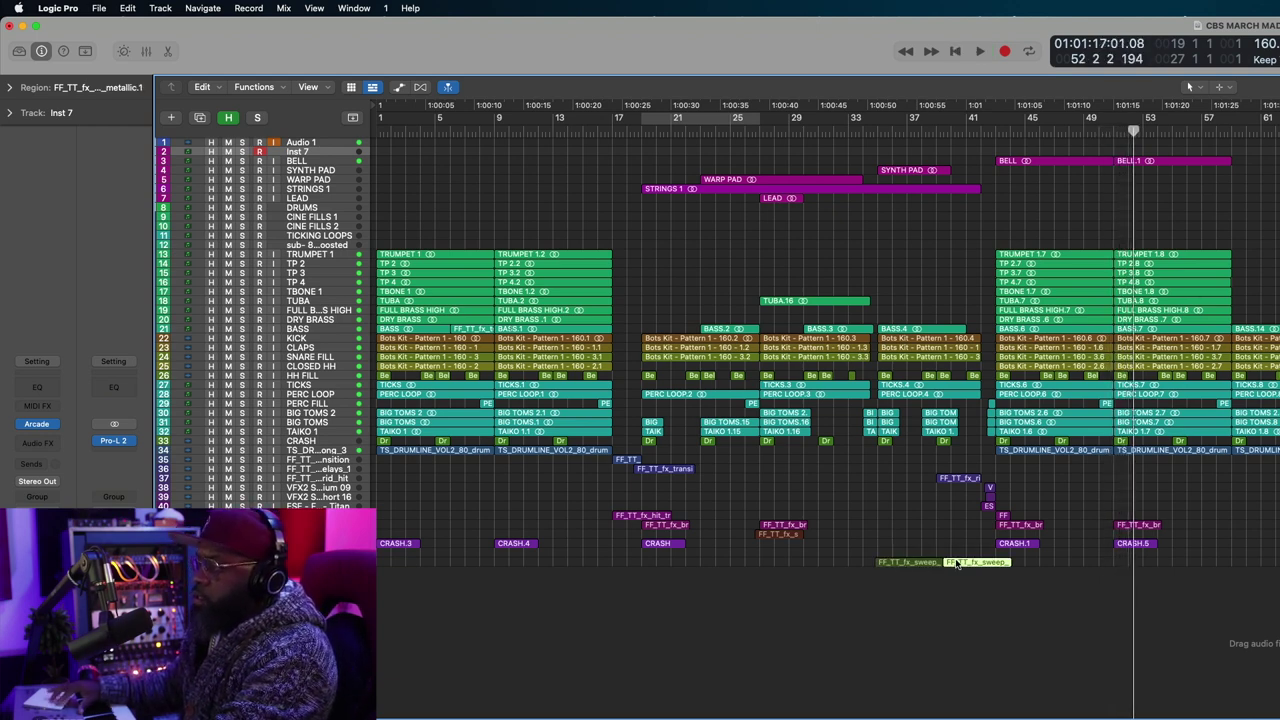
drag(957, 565, 1124, 566)
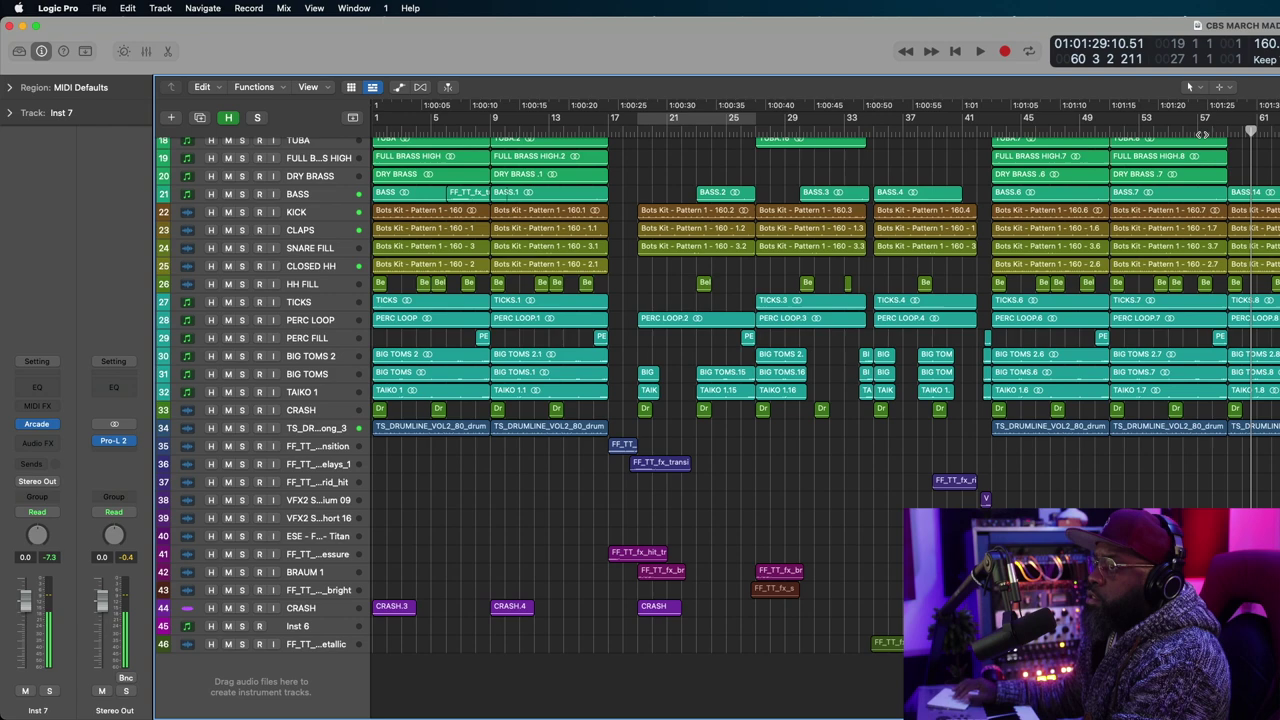
Move the playhead to about bar 57 and delete the CLOSED HH region that starts at bar 59.
scroll(640, 420, up, 10)
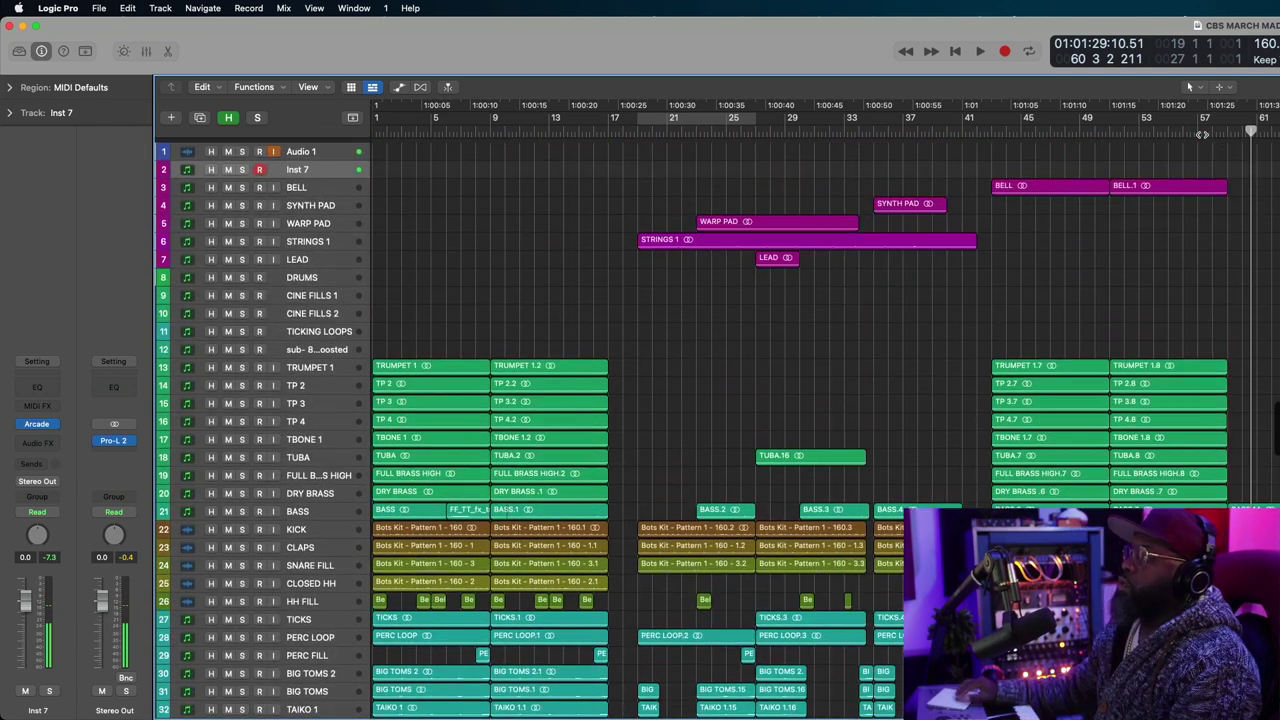
click(1200, 133)
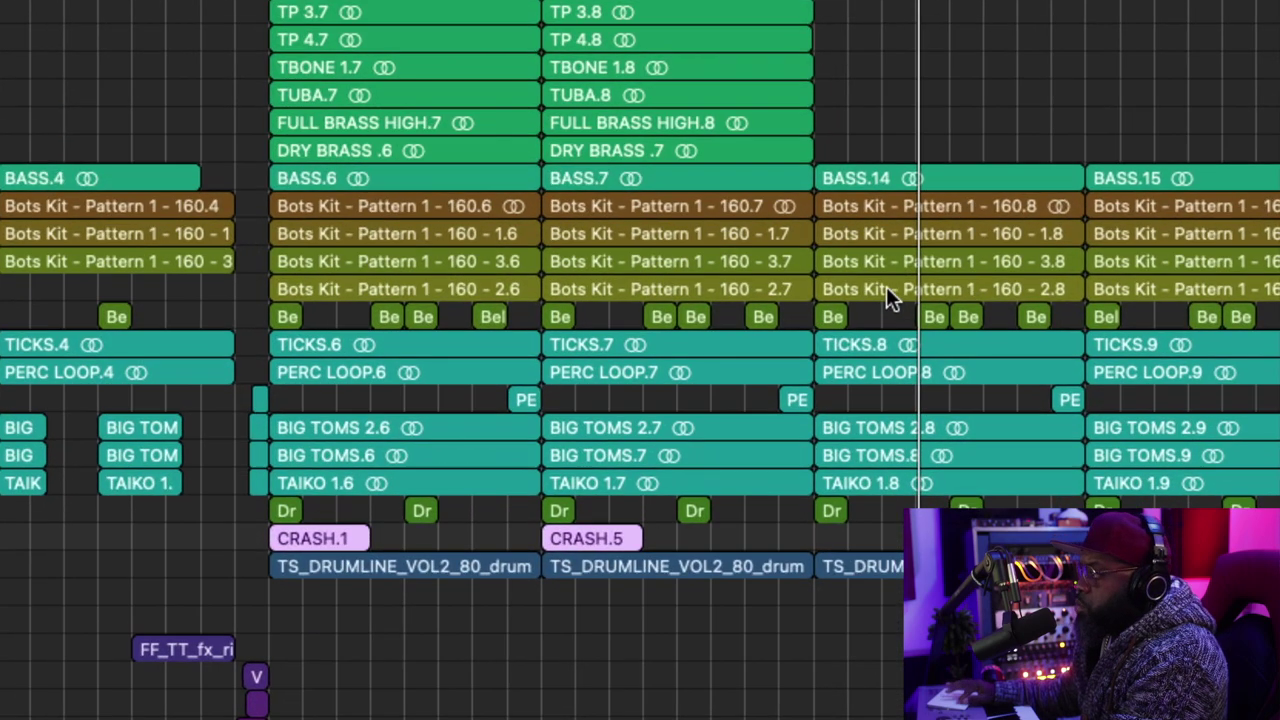
click(1109, 431)
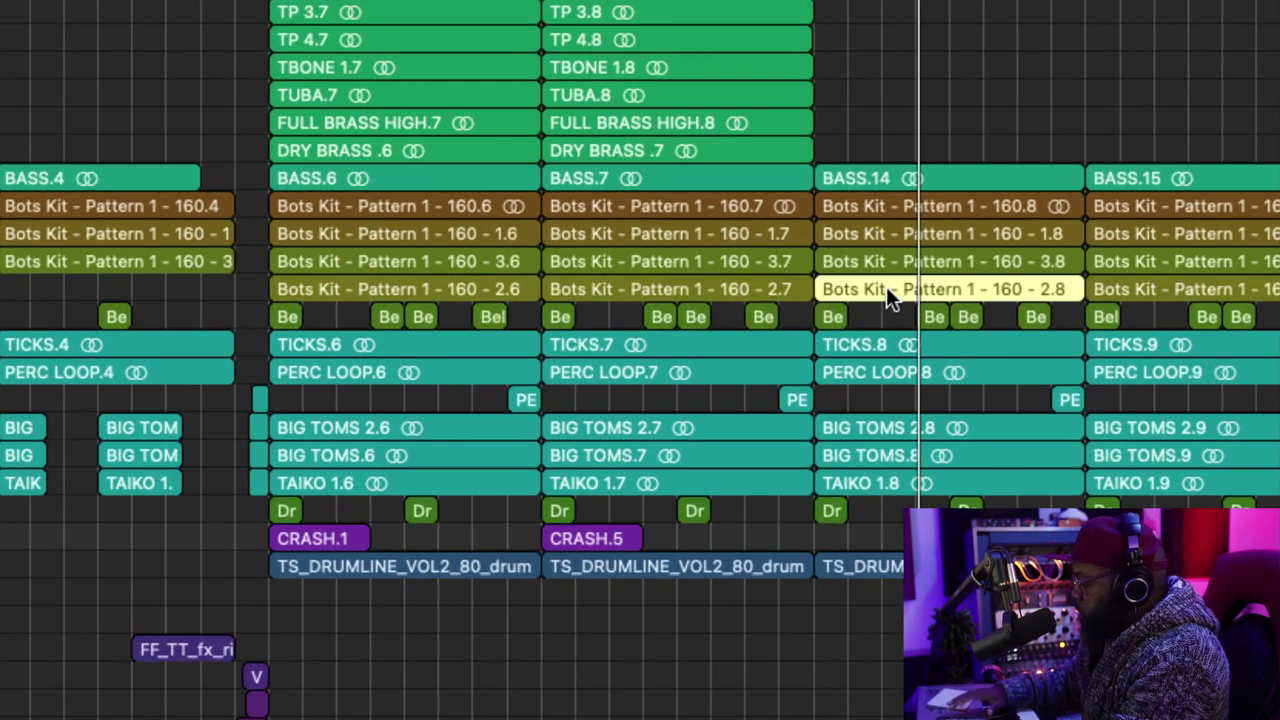
key(Delete)
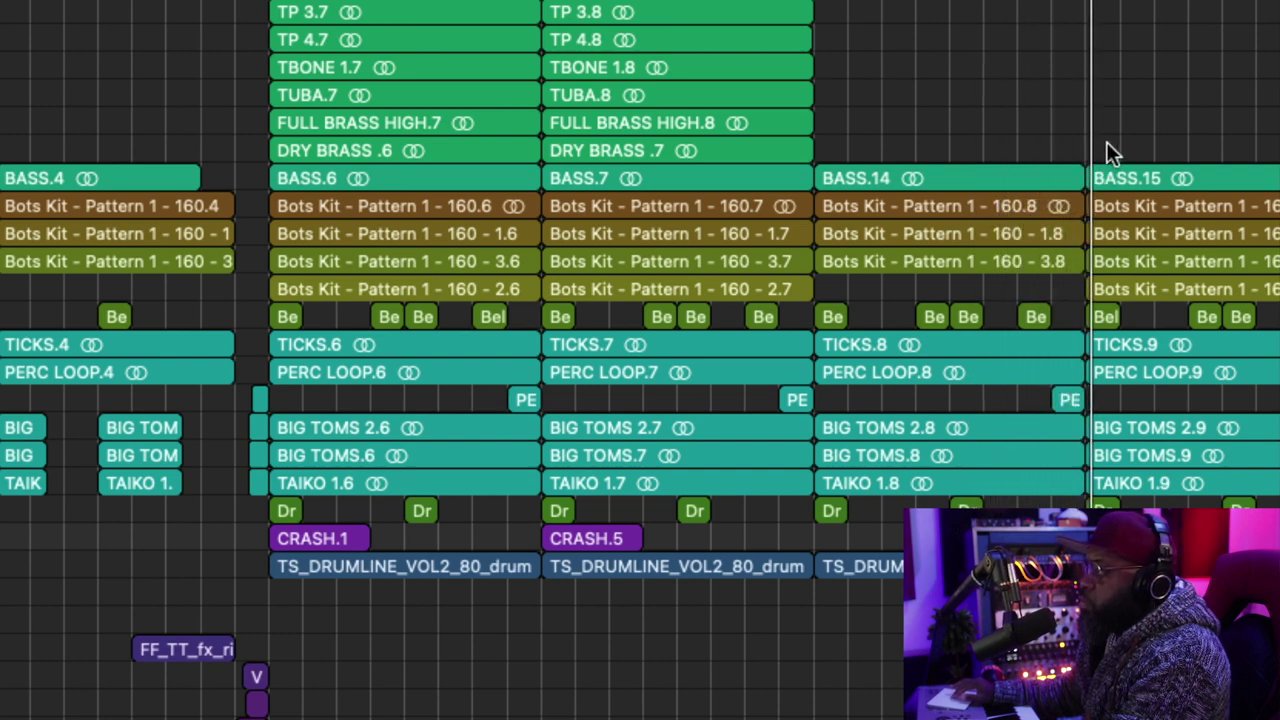
Select all regions starting at bar 67 and trim their starts by about one beat to leave a short gap.
drag(1106, 142, 1094, 370)
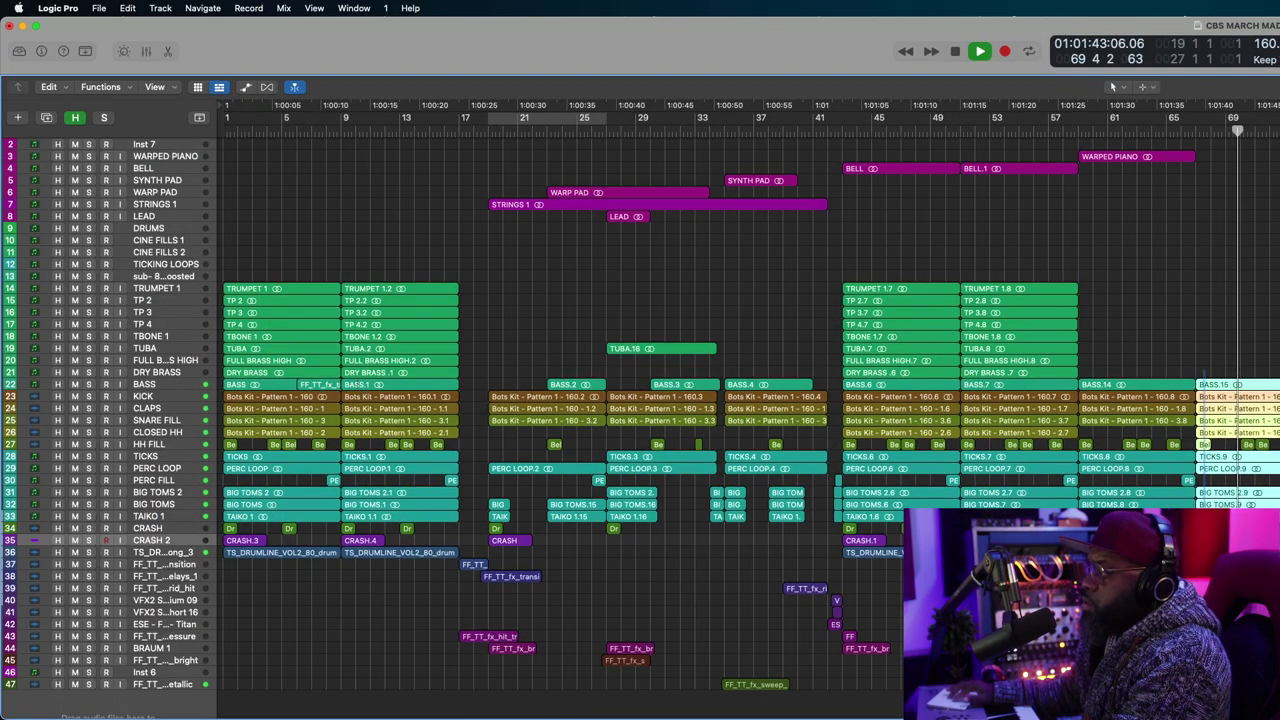
scroll(750, 400, up, 5)
key(space)
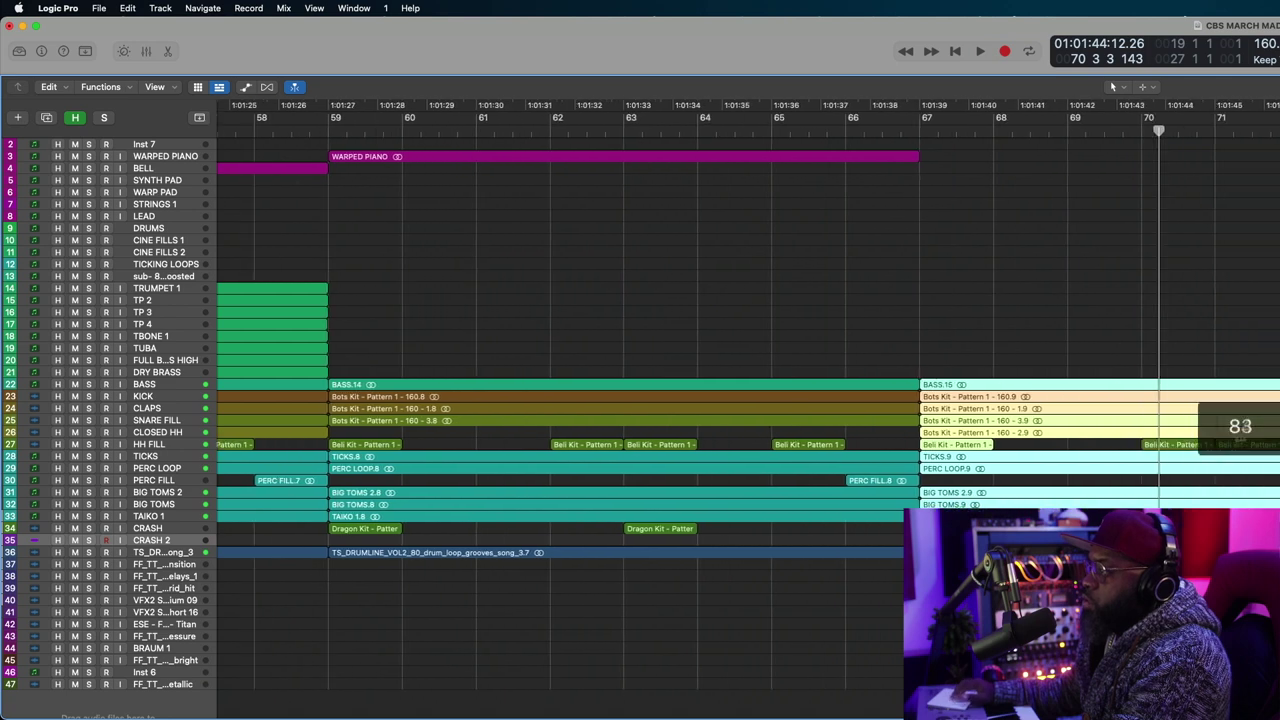
scroll(786, 566, right, 1)
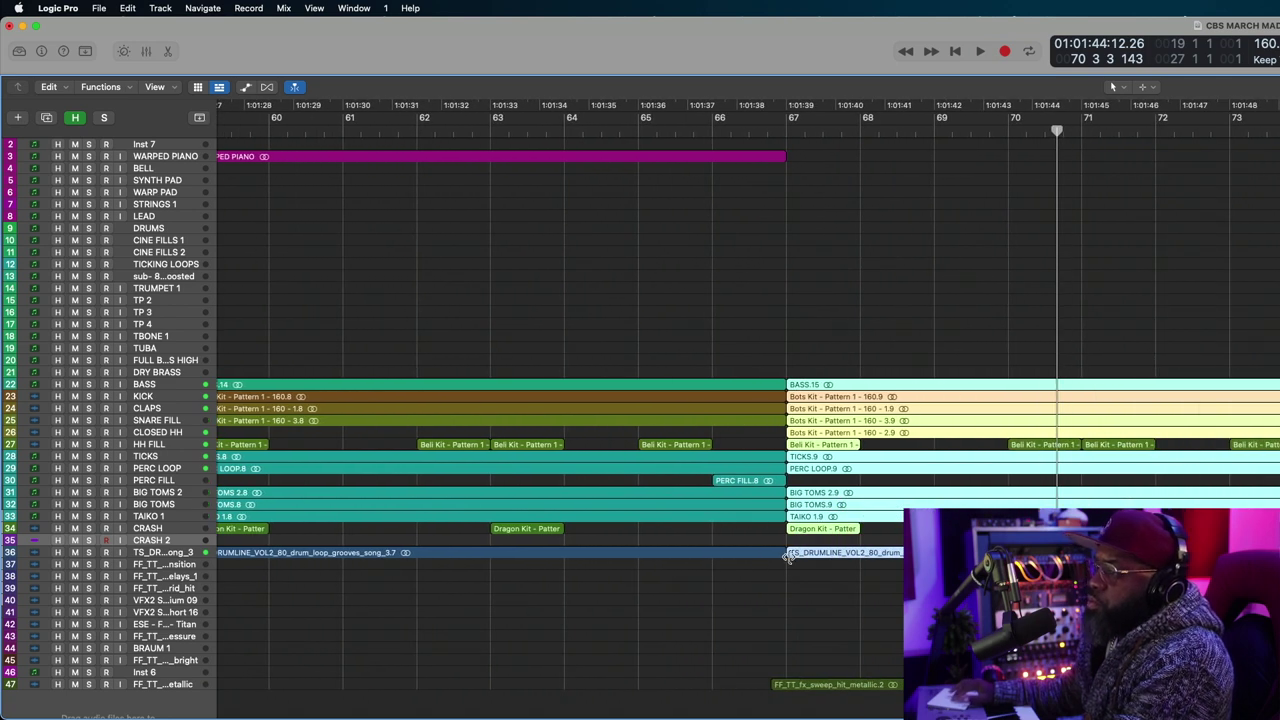
mouse_move(787, 557)
mouse_down()
mouse_move(820, 555)
mouse_move(808, 556)
mouse_up()
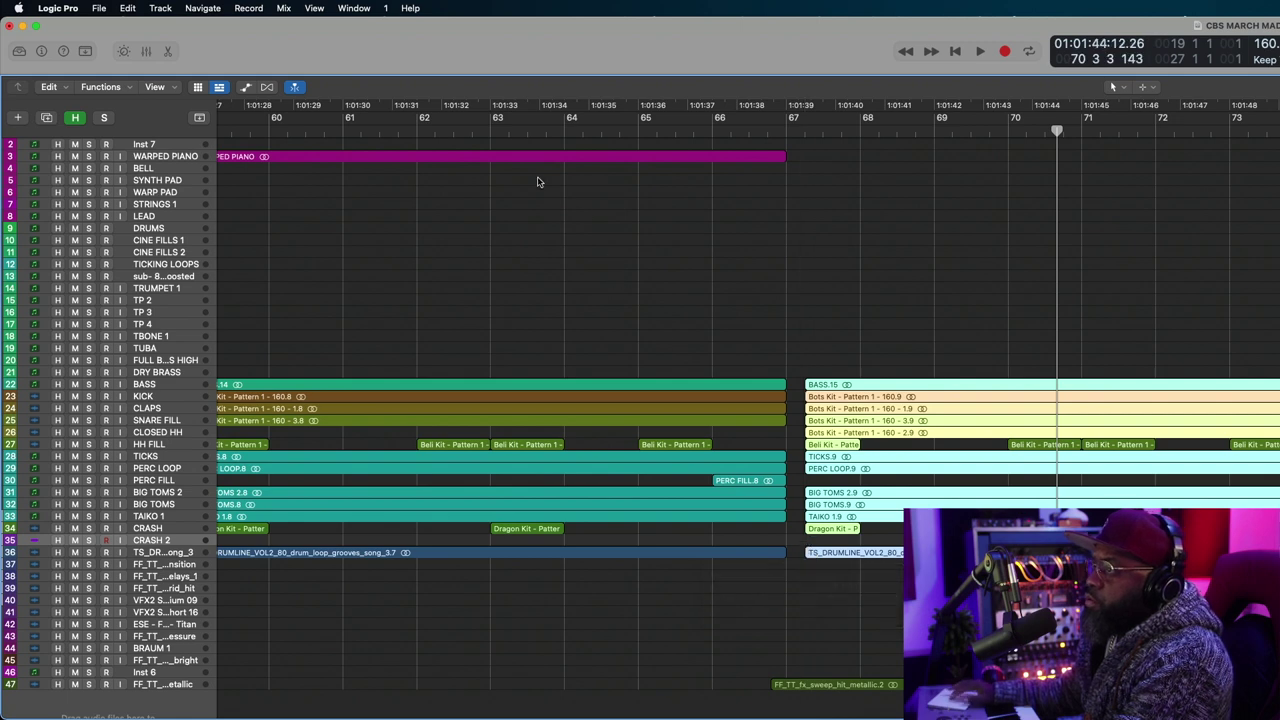
Trim the starts of all selected regions after bar 67 by another beat to 67 3, and play the transition from bar 66.
click(497, 128)
key(space)
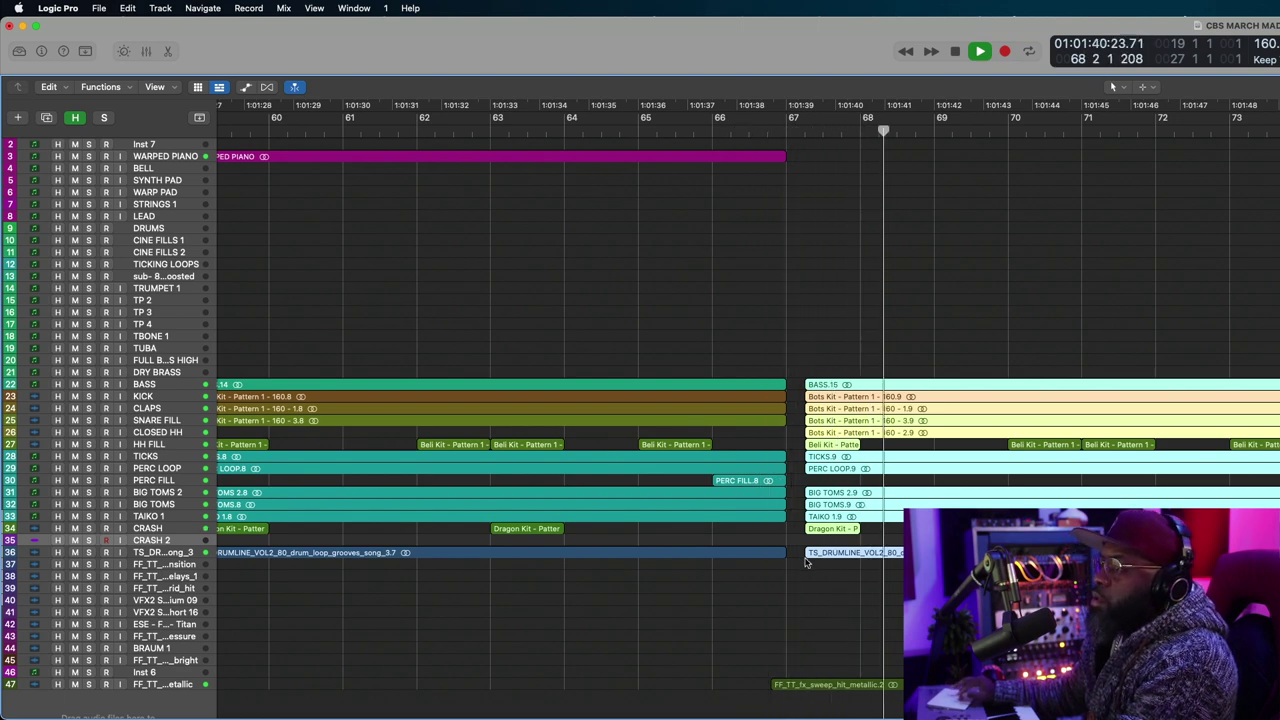
key(space)
drag(806, 552, 822, 556)
double_click(712, 131)
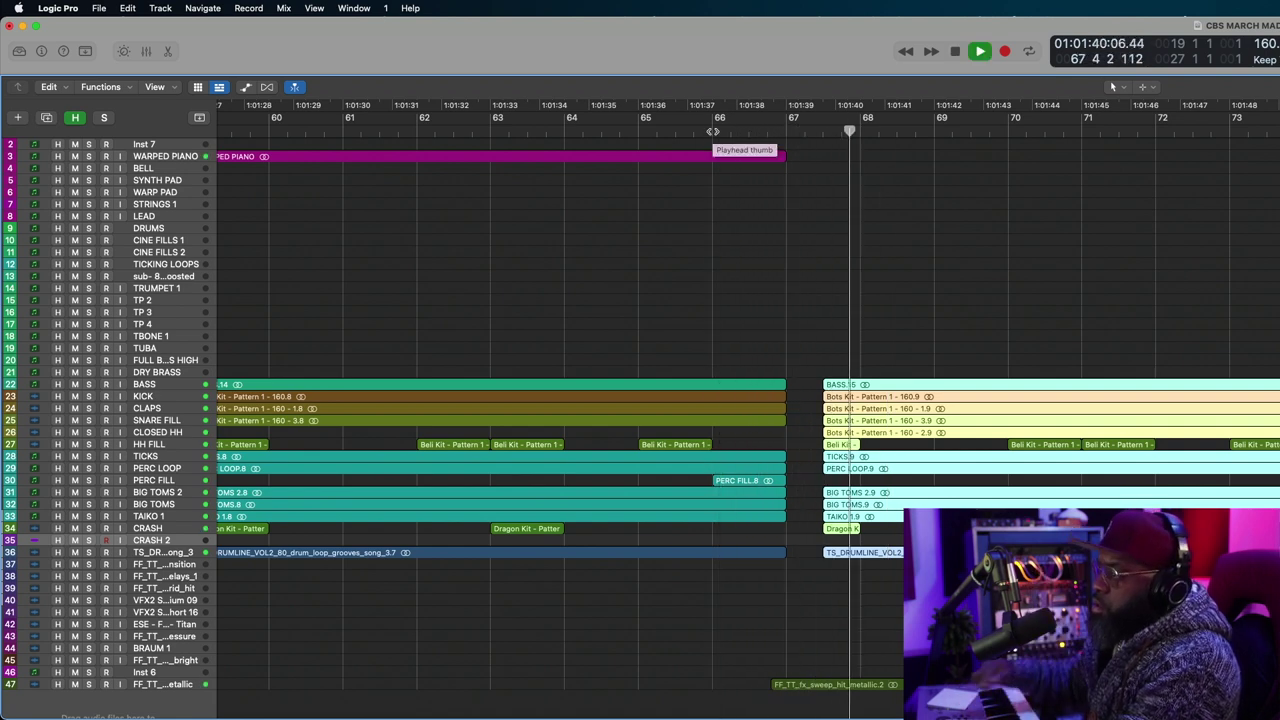
click(712, 131)
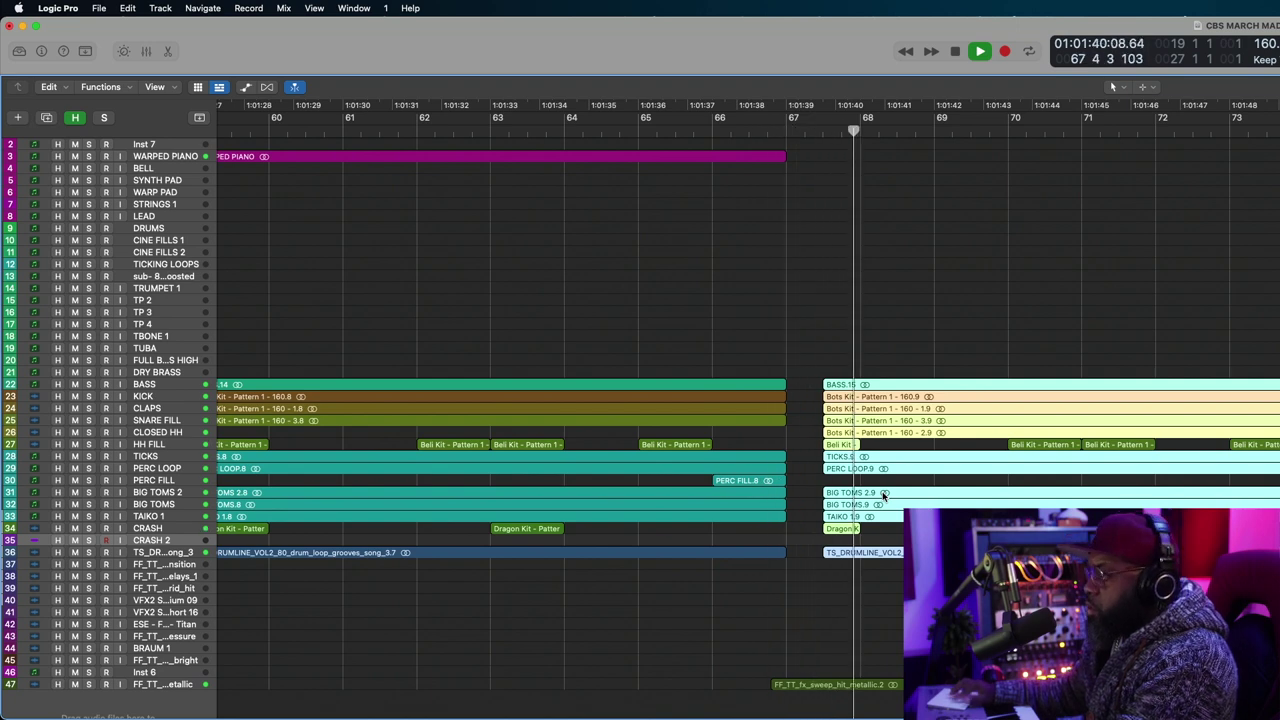
key(z)
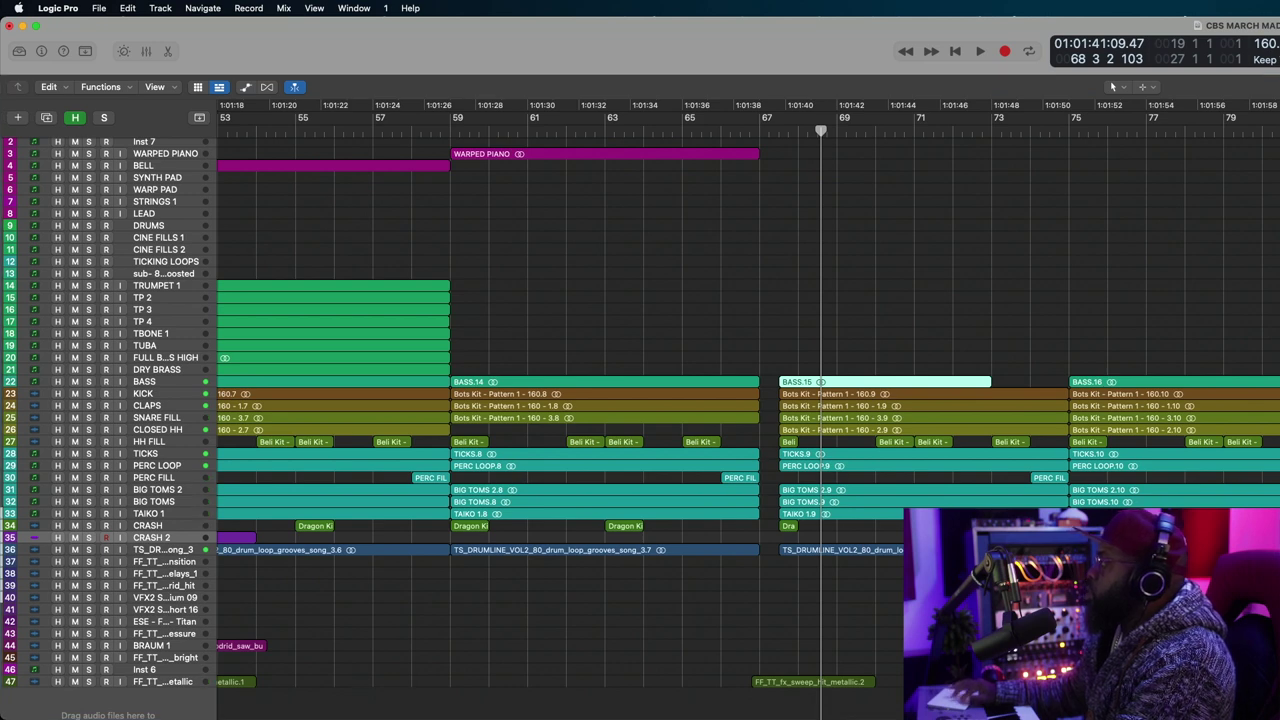
Add the washed FF_TT_fx hit sample on a new track below the metallic sweep hit.
drag(1279, 489, 850, 620)
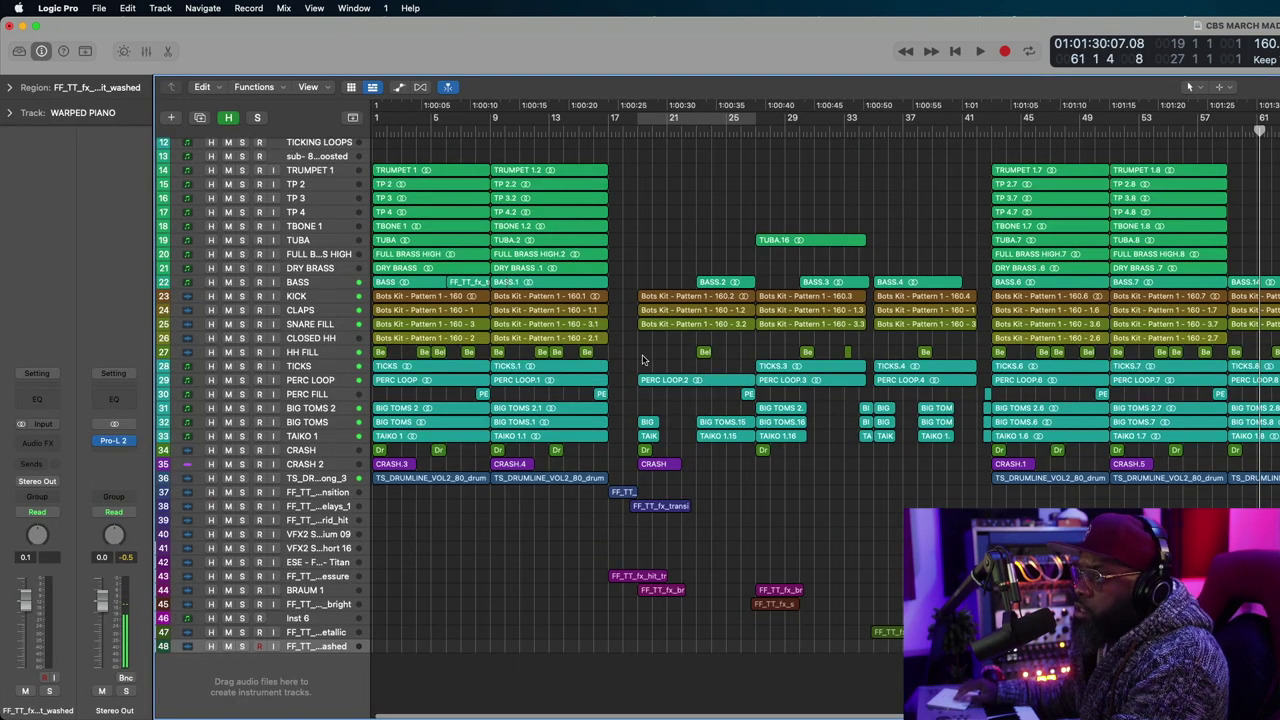
Trim the start of the STRINGS 1.1 region to 67 3, level with the drums, and play the transition from about bar 66.
scroll(643, 360, up, 5)
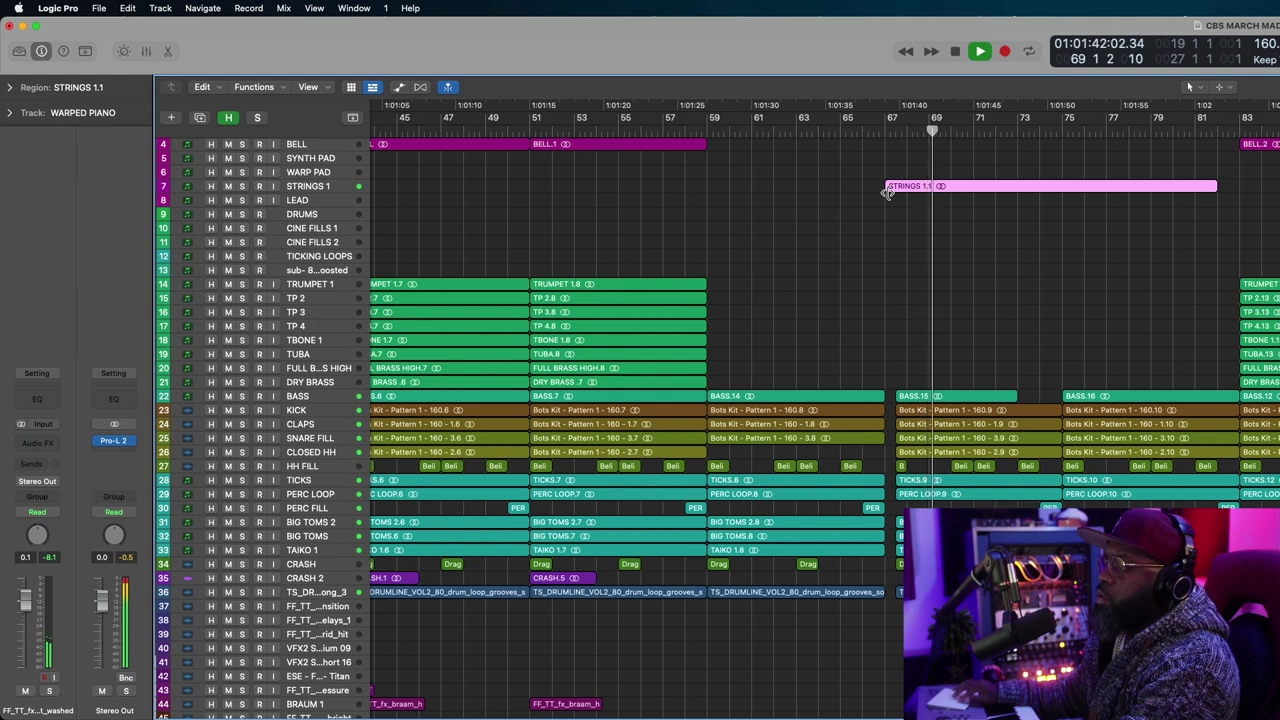
drag(888, 192, 897, 192)
click(873, 134)
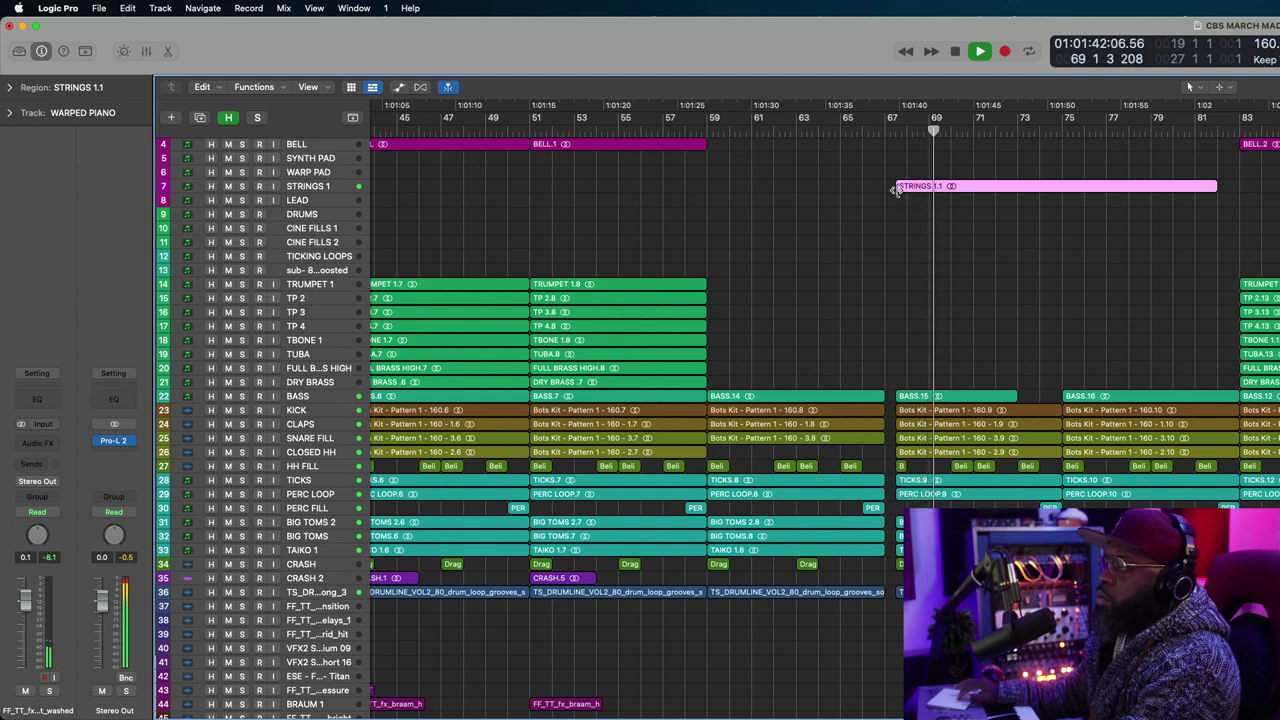
drag(897, 191, 908, 191)
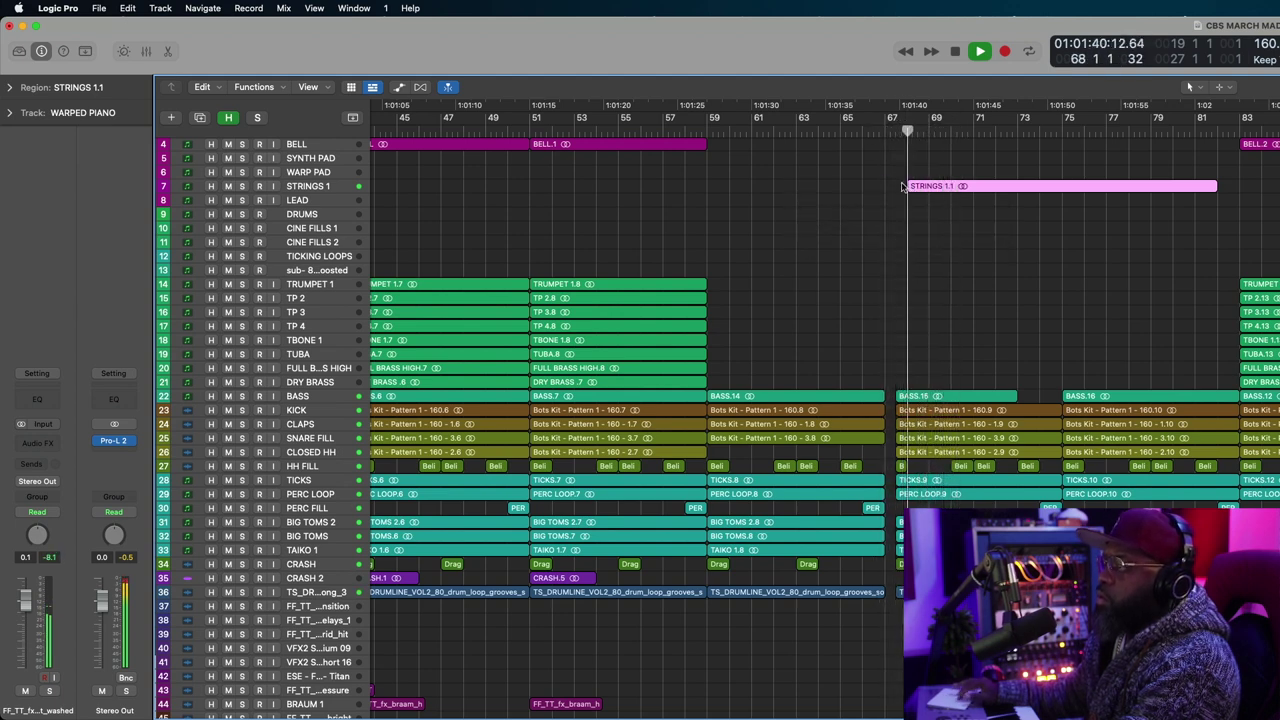
drag(907, 191, 897, 191)
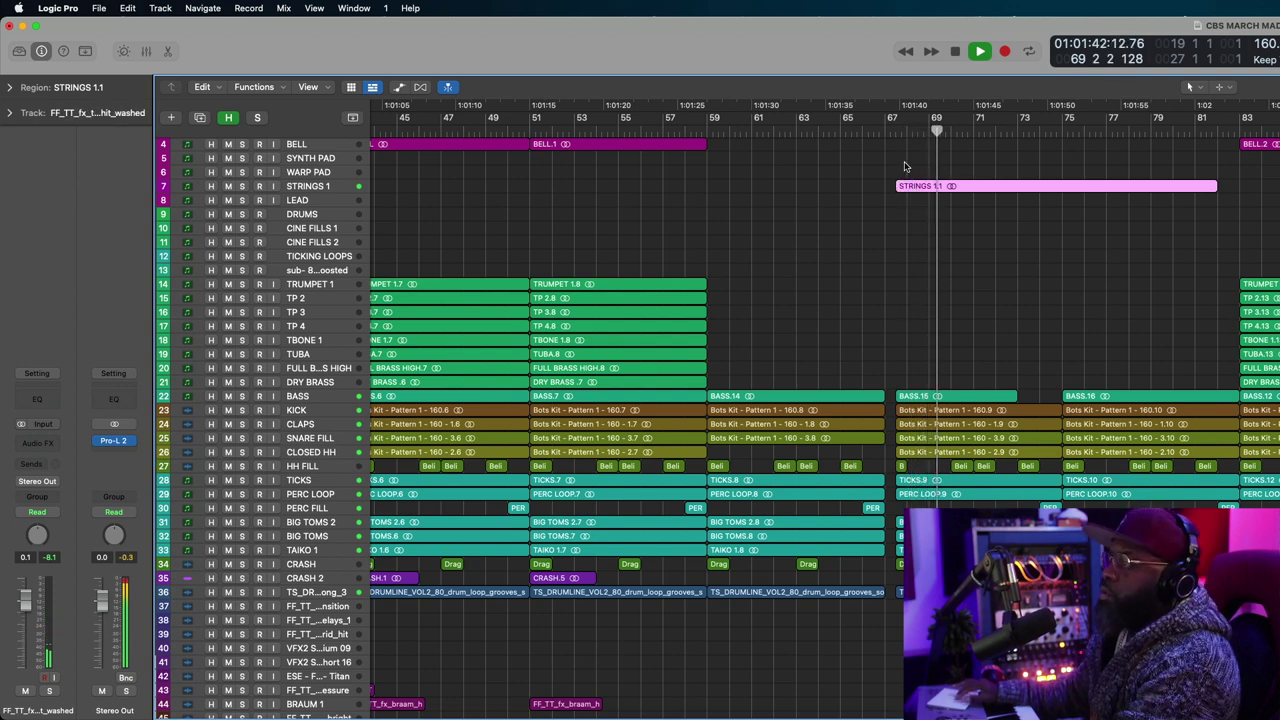
click(872, 127)
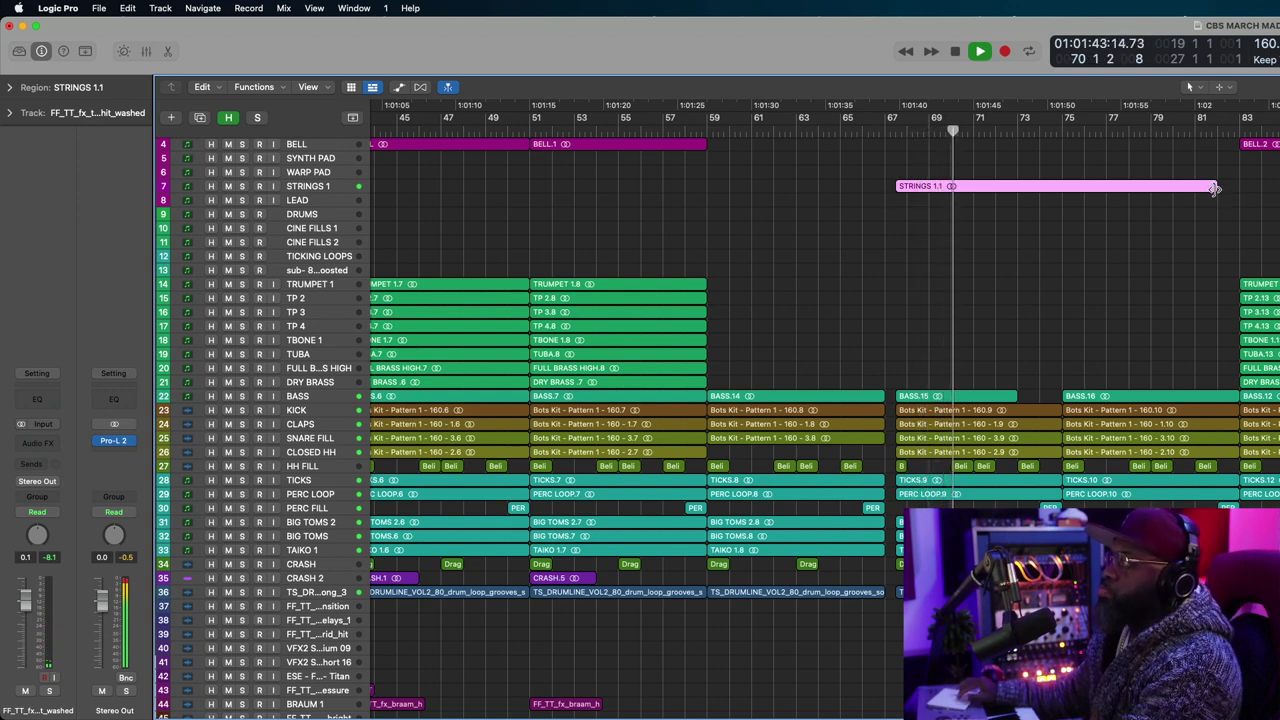
Extend the end of the STRINGS 1.1 region to bar 83 and stop playback.
drag(1215, 189, 1233, 190)
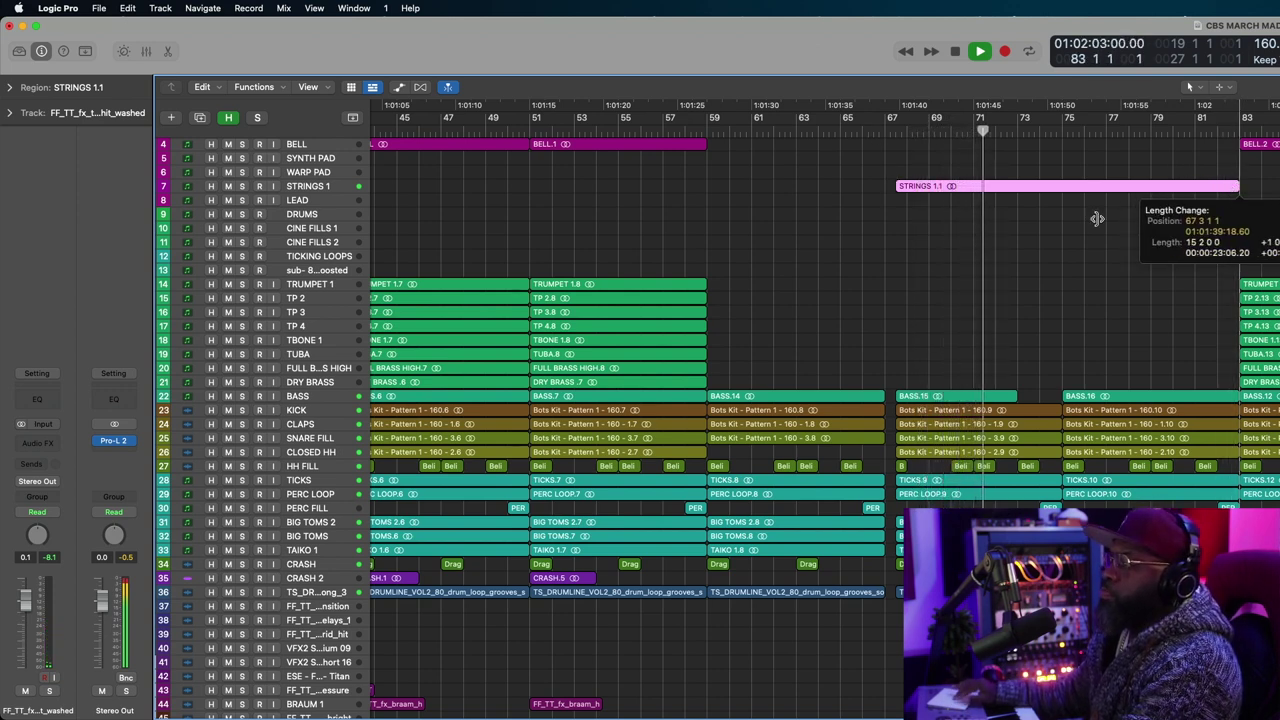
drag(1097, 219, 1100, 222)
key(space)
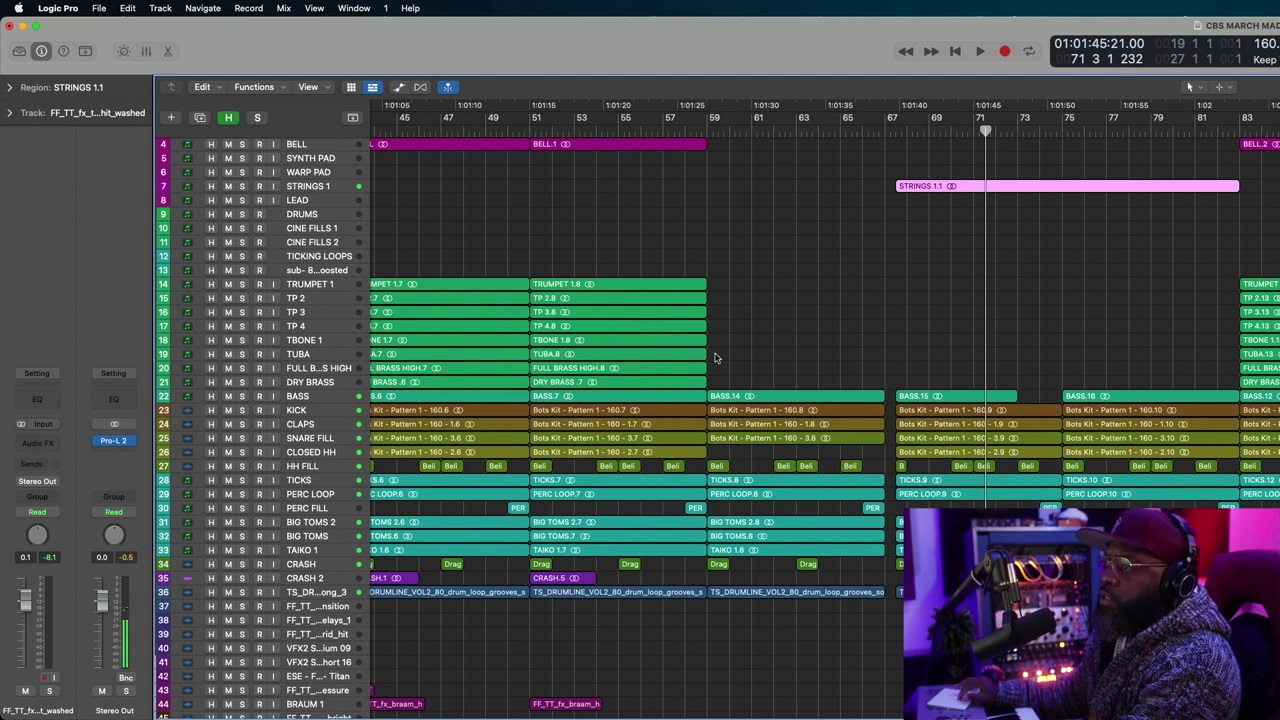
Repeat the TUBA.8 region, move the copy to start together with BASS.15, and repeat it once more from bar 75.
click(673, 357)
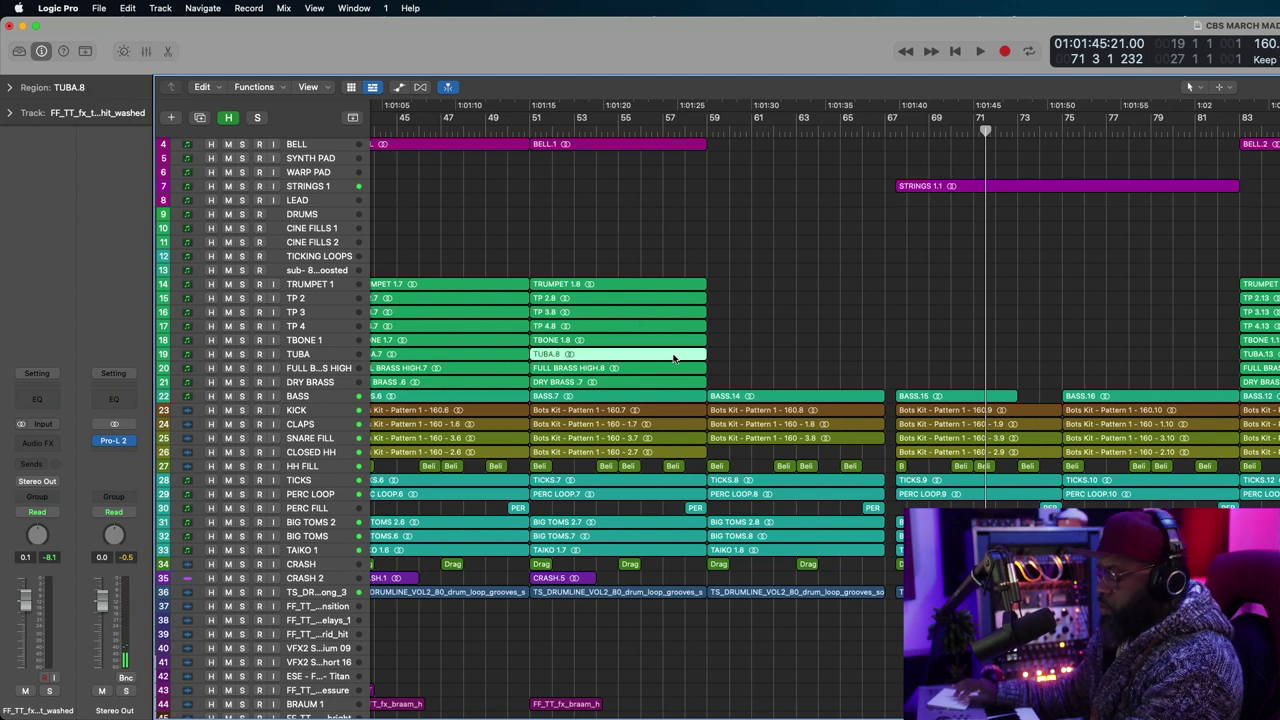
key(super+r)
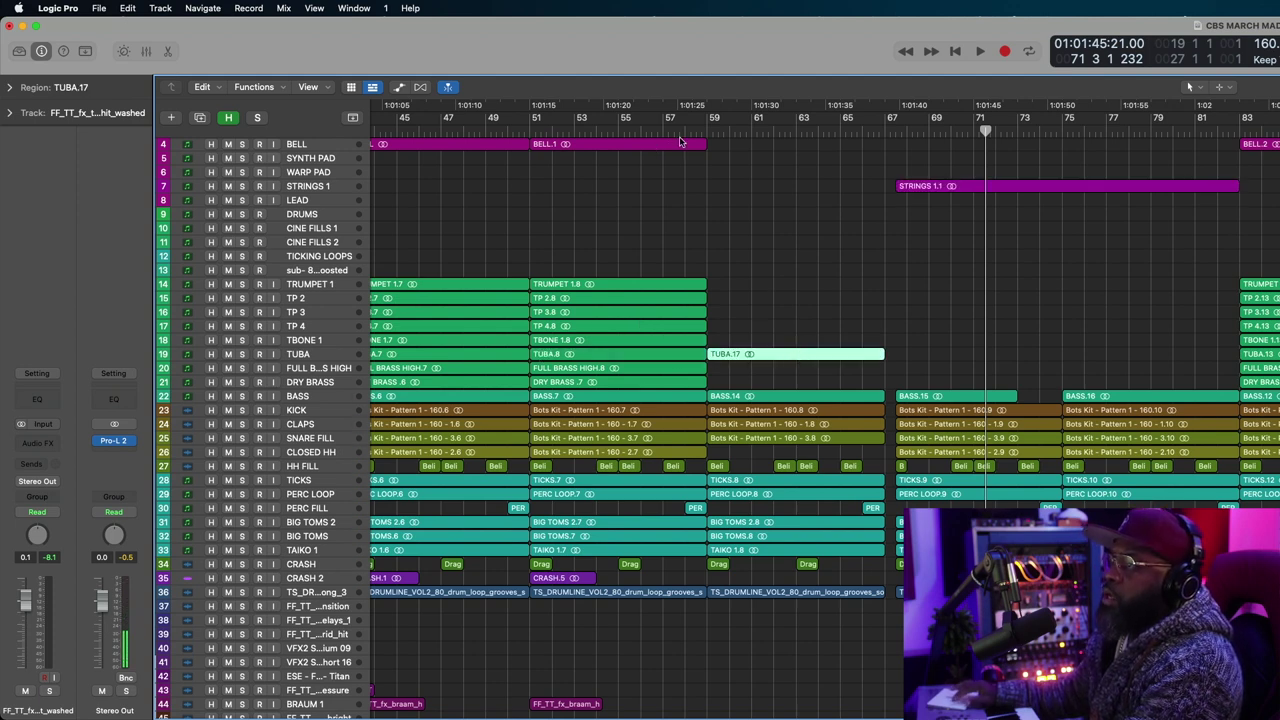
key(space)
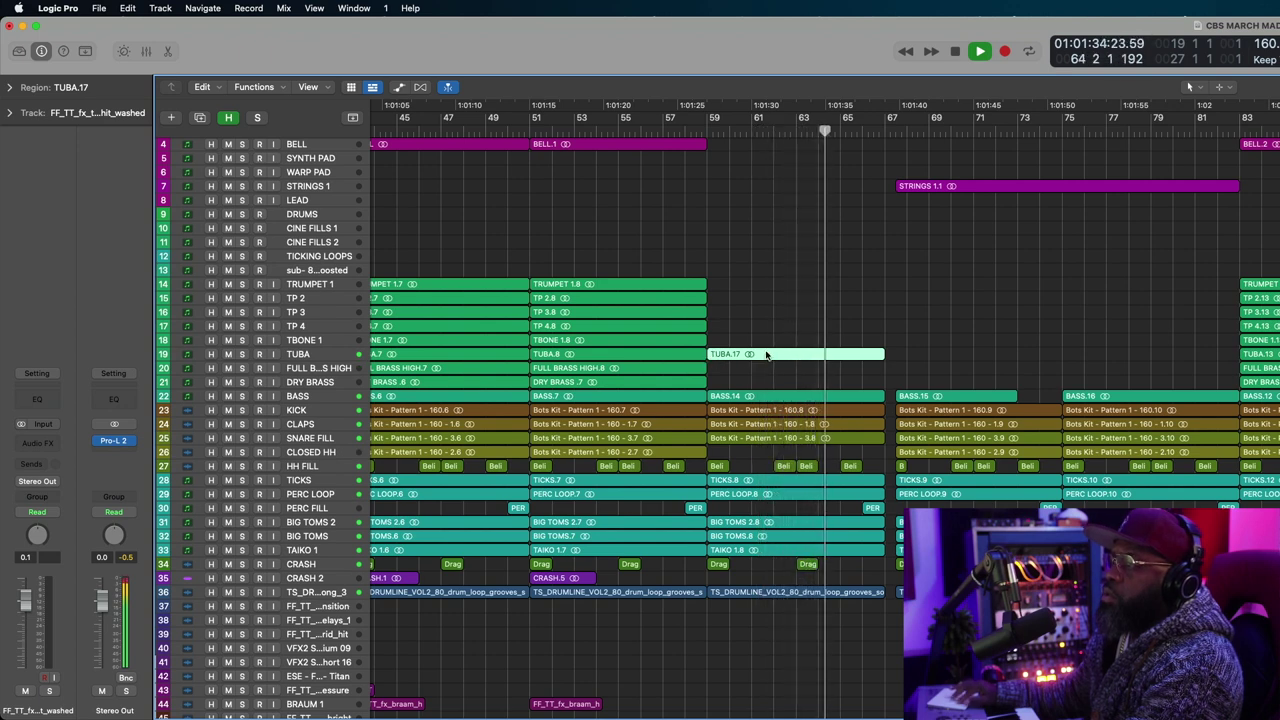
drag(766, 354, 898, 358)
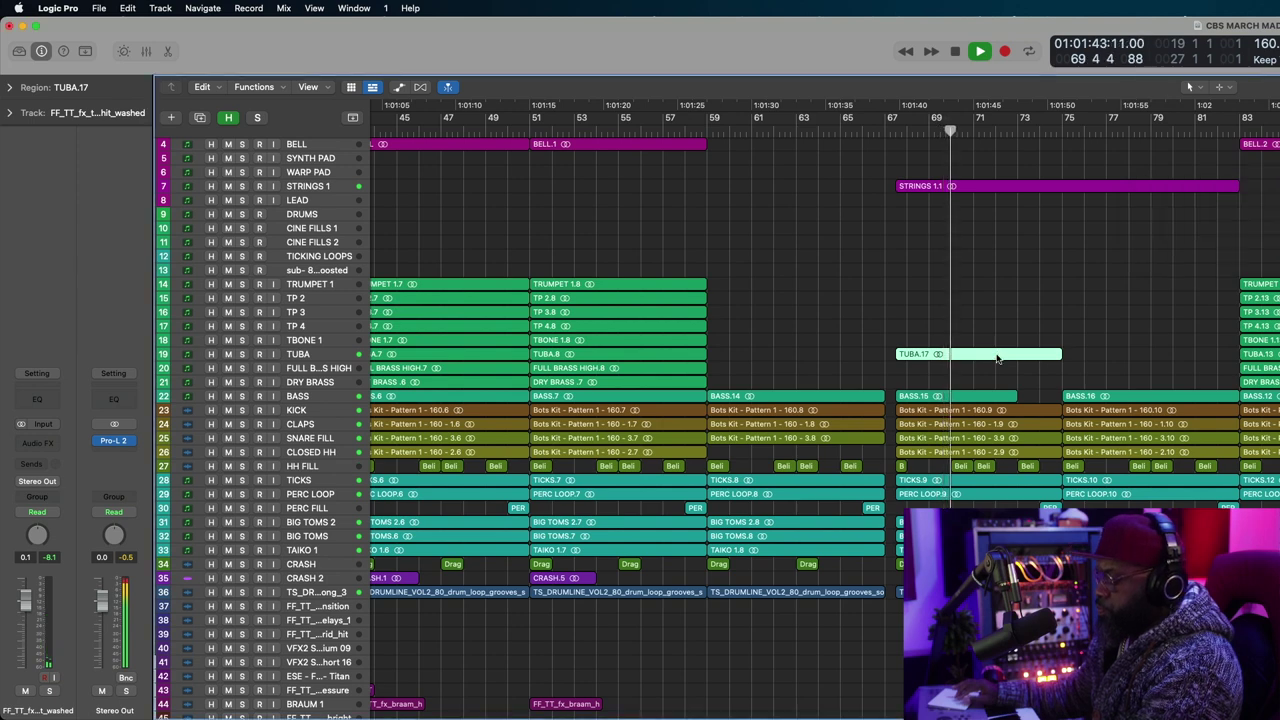
key(super+r)
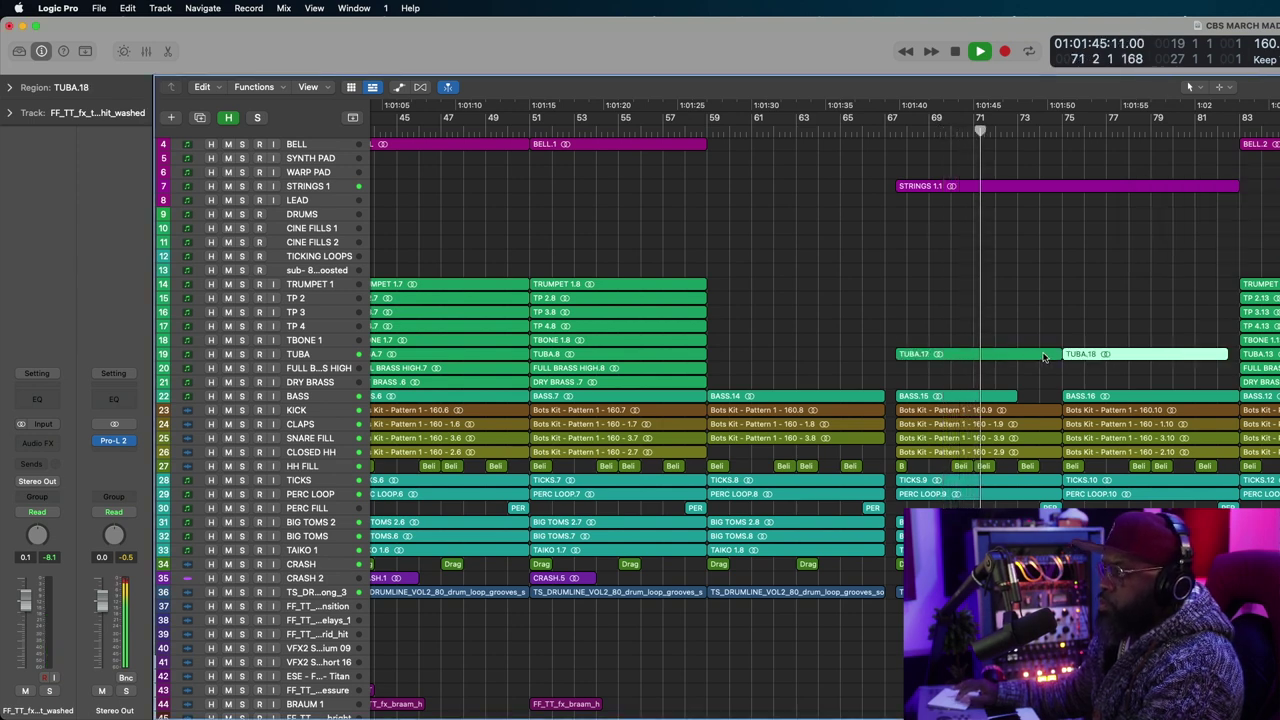
Shorten the first copied tuba region to end at bar 74, and split STRINGS 1.1 at bar 75, ending its first part at bar 74.
drag(1057, 360, 1039, 362)
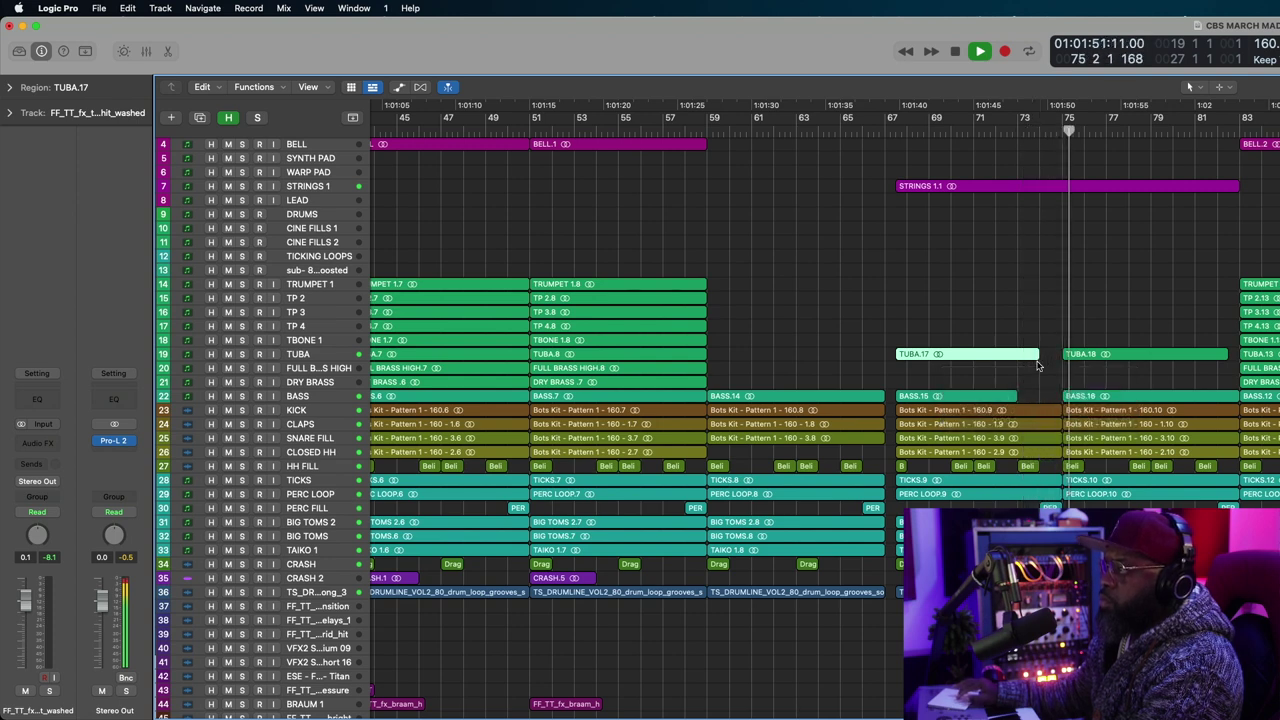
key(space)
click(1062, 189)
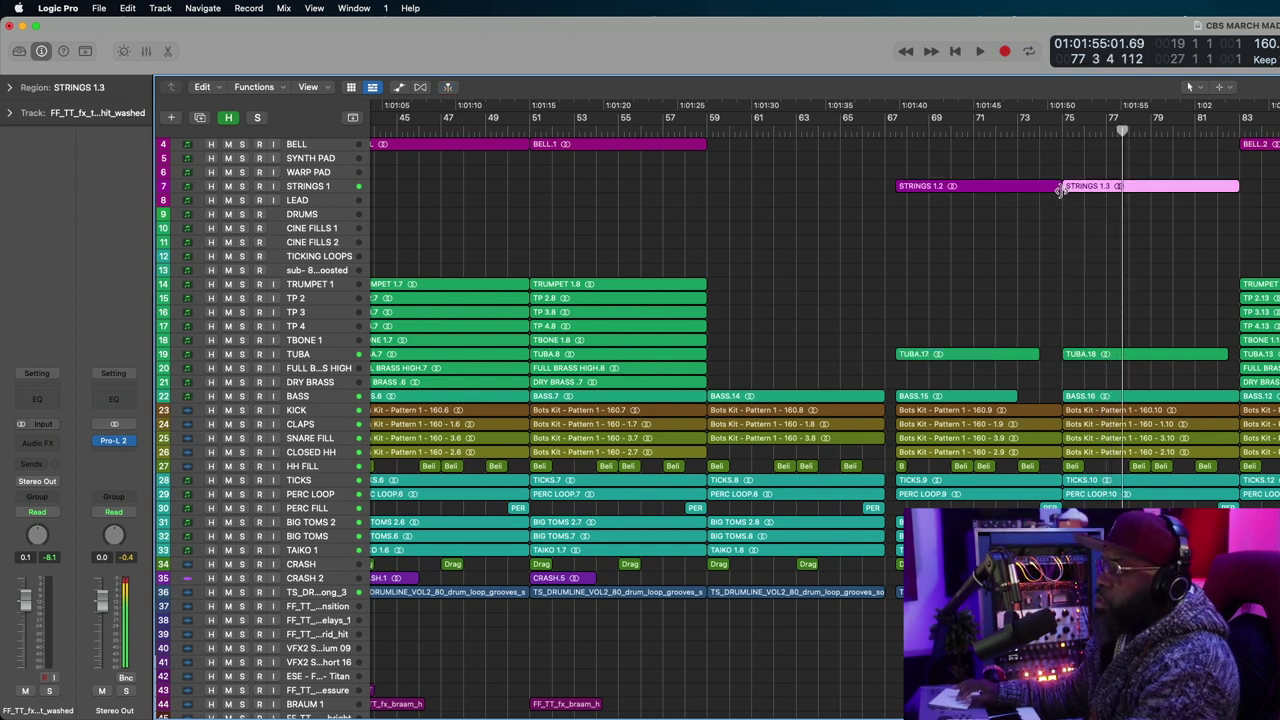
drag(1062, 189, 1033, 187)
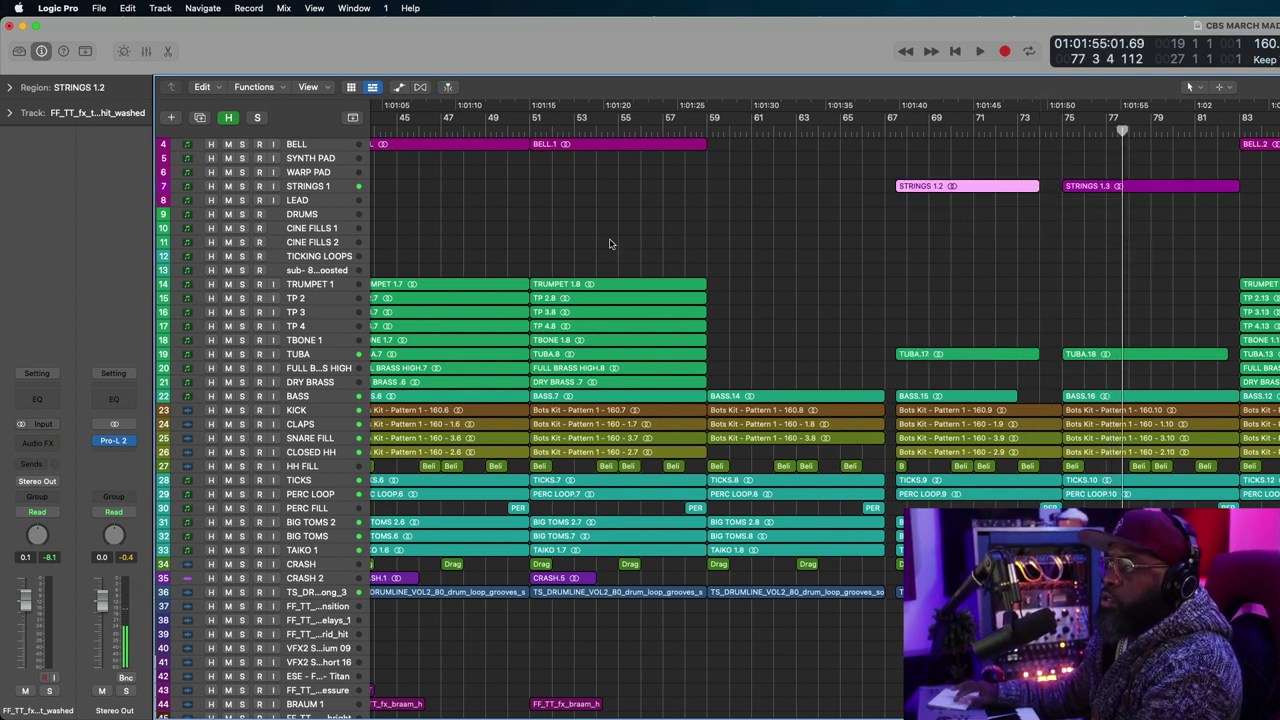
Shorten the KICK, CLAPS, SNARE FILL, CLOSED HH, TICKS and PERC LOOP regions before bar 75 to end at bar 74.
key(super+Down)
key(super+Down)
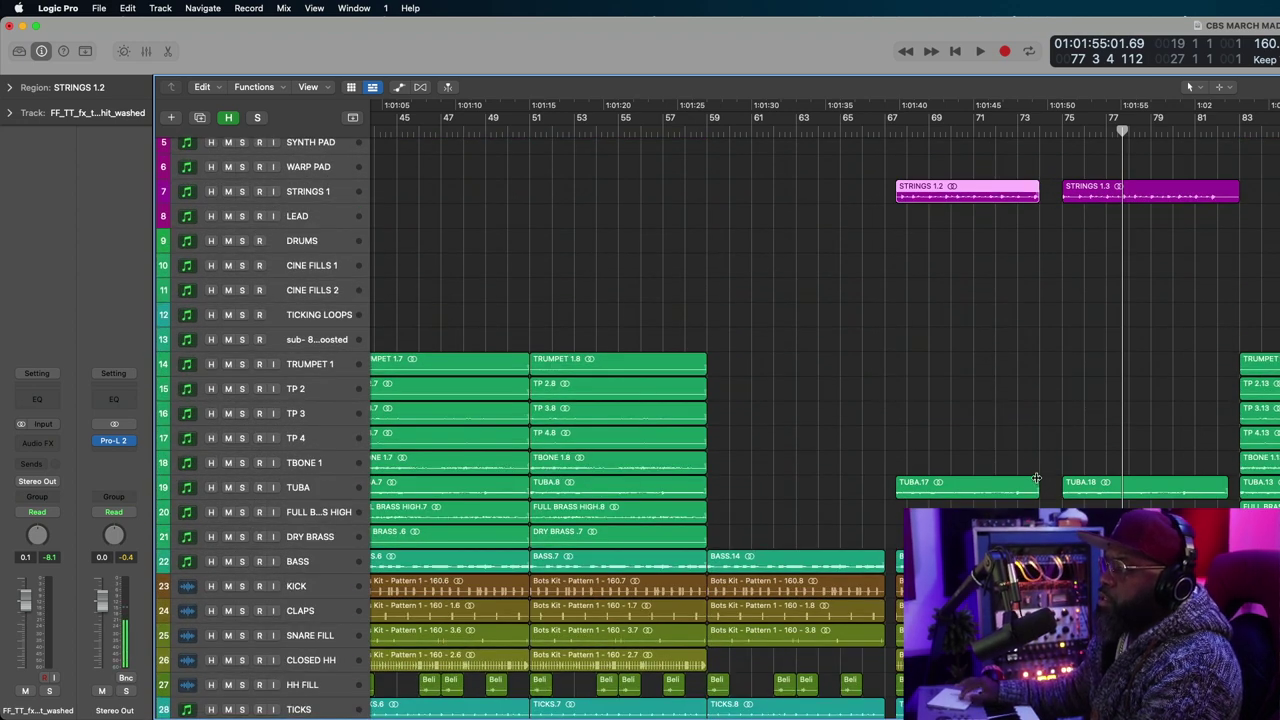
click(998, 130)
key(space)
scroll(1049, 328, down, 5)
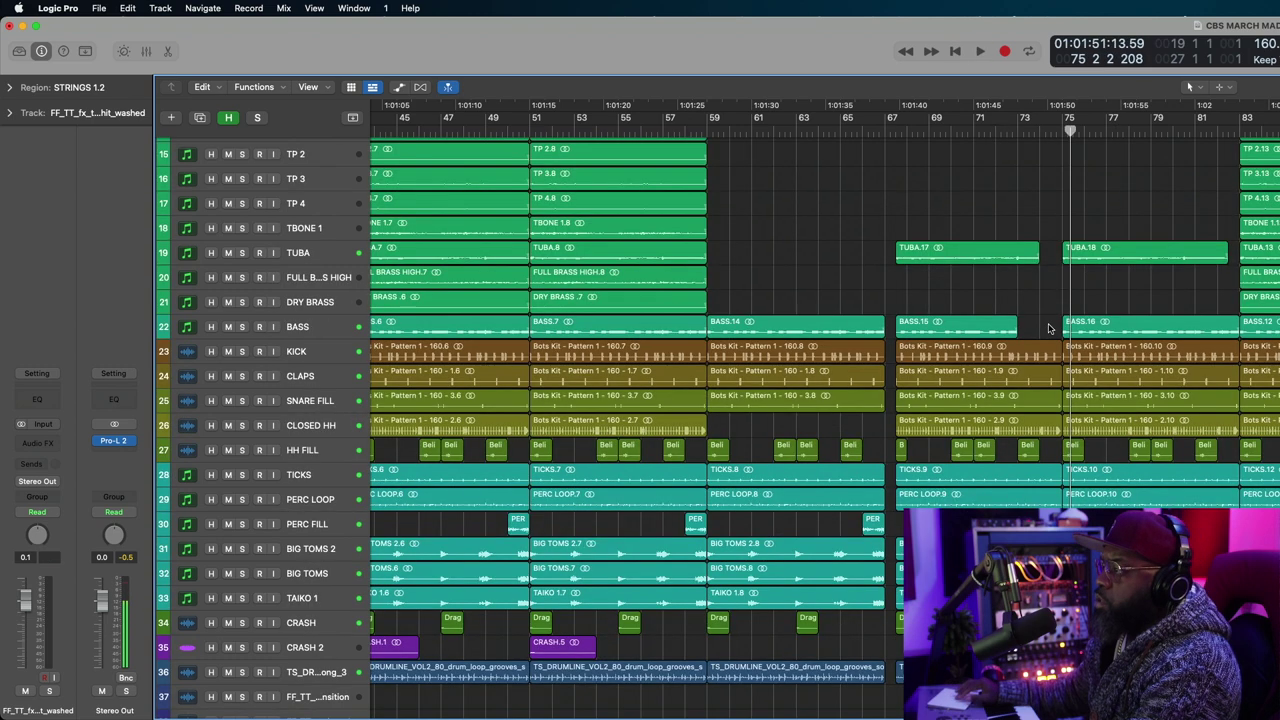
drag(1049, 328, 1038, 510)
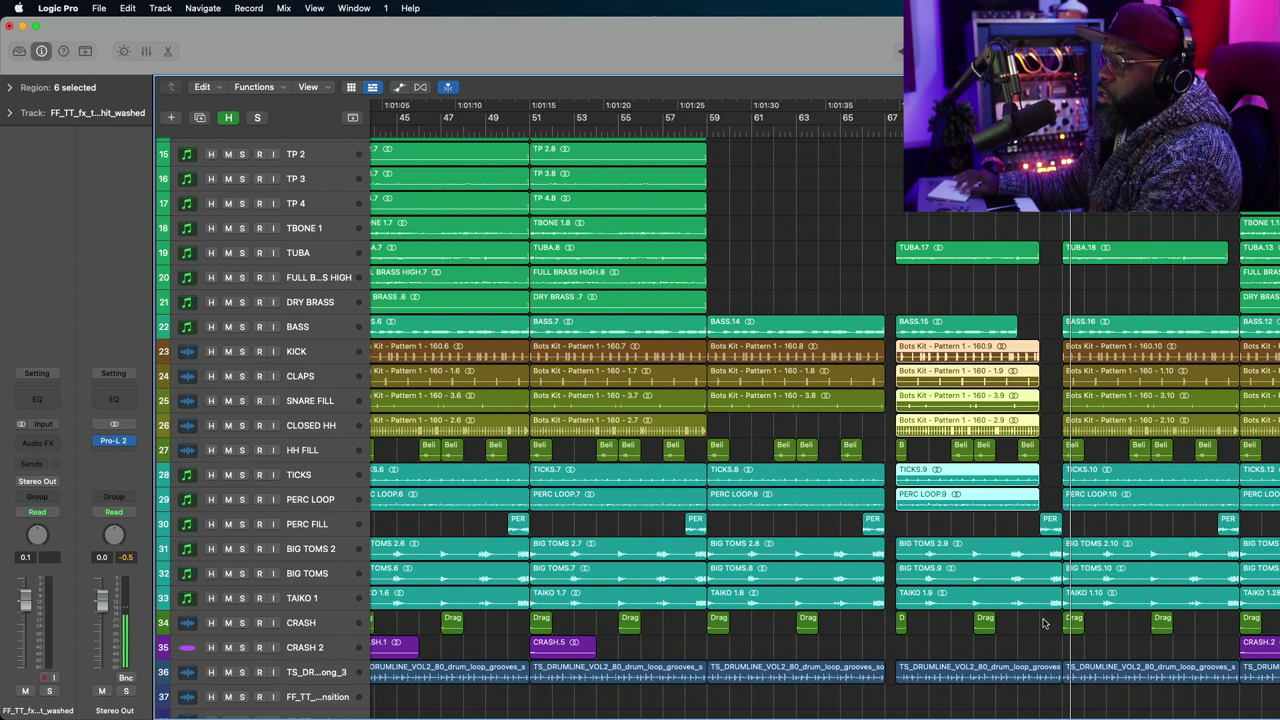
Shorten the BIG TOMS 2, BIG TOMS, TAIKO 1 and drumline loop regions before bar 75 by one bar.
drag(1042, 623, 1041, 562)
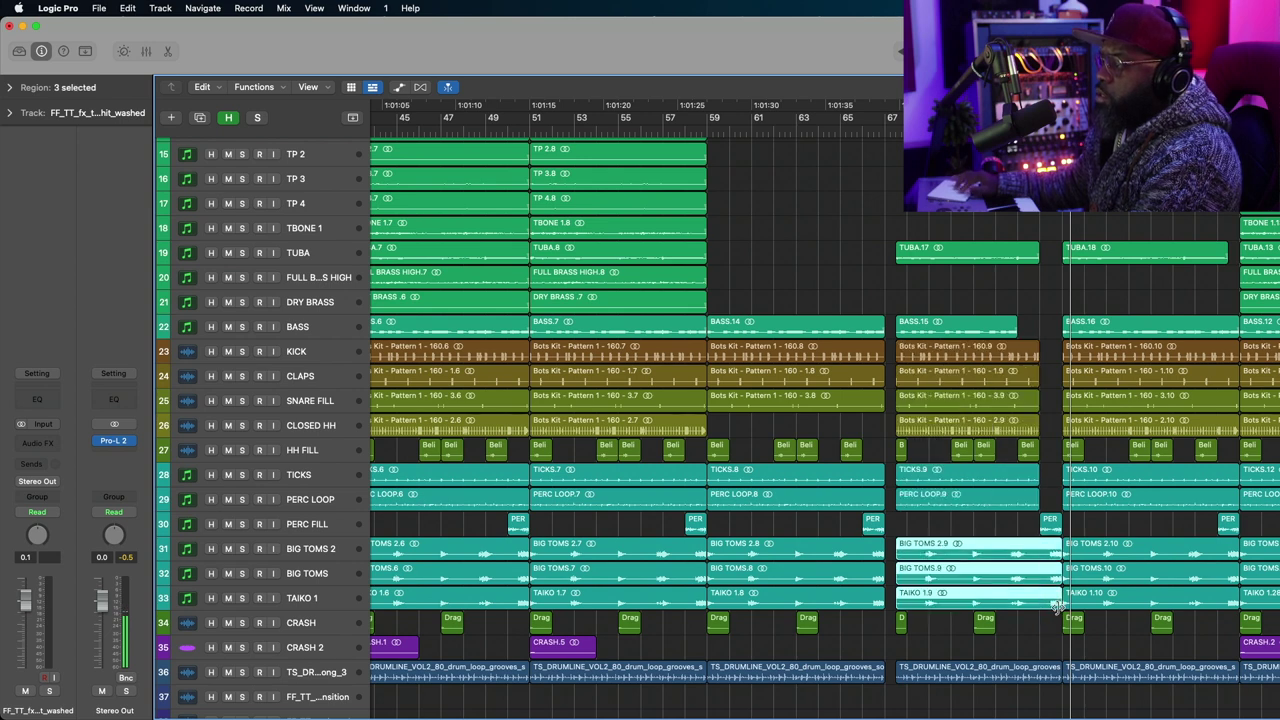
drag(1058, 606, 1036, 607)
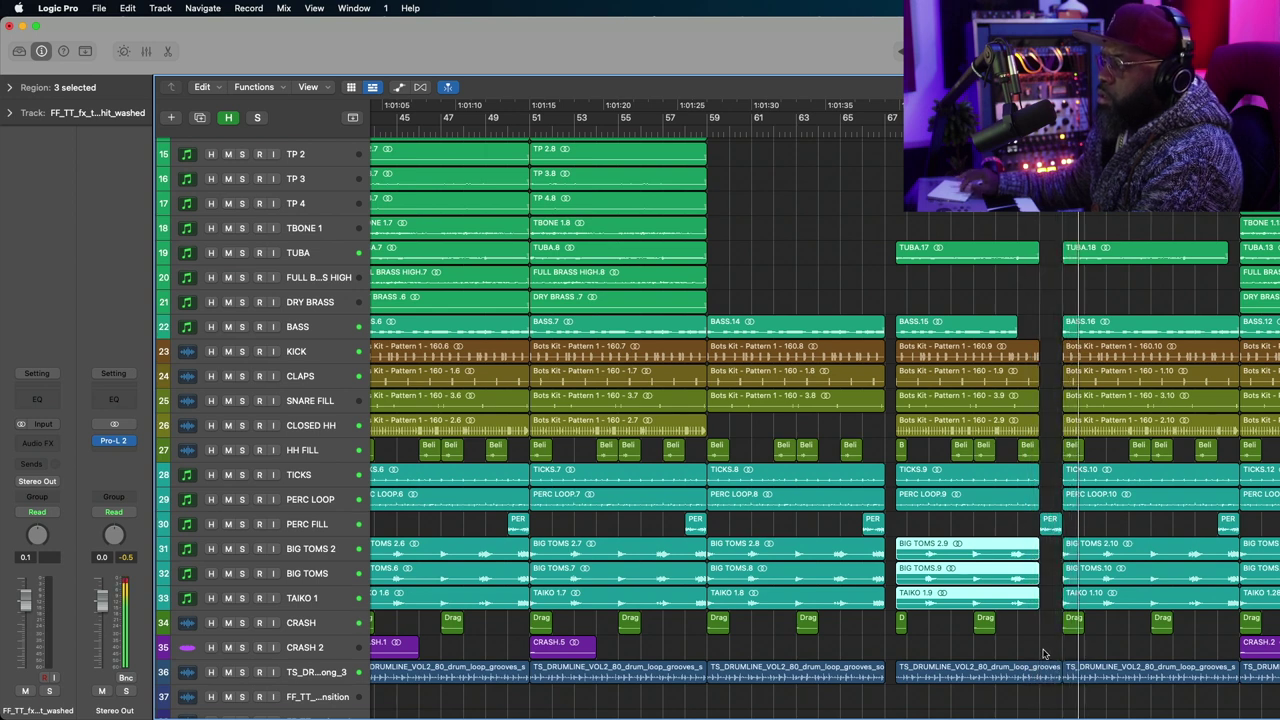
drag(1056, 684, 1036, 684)
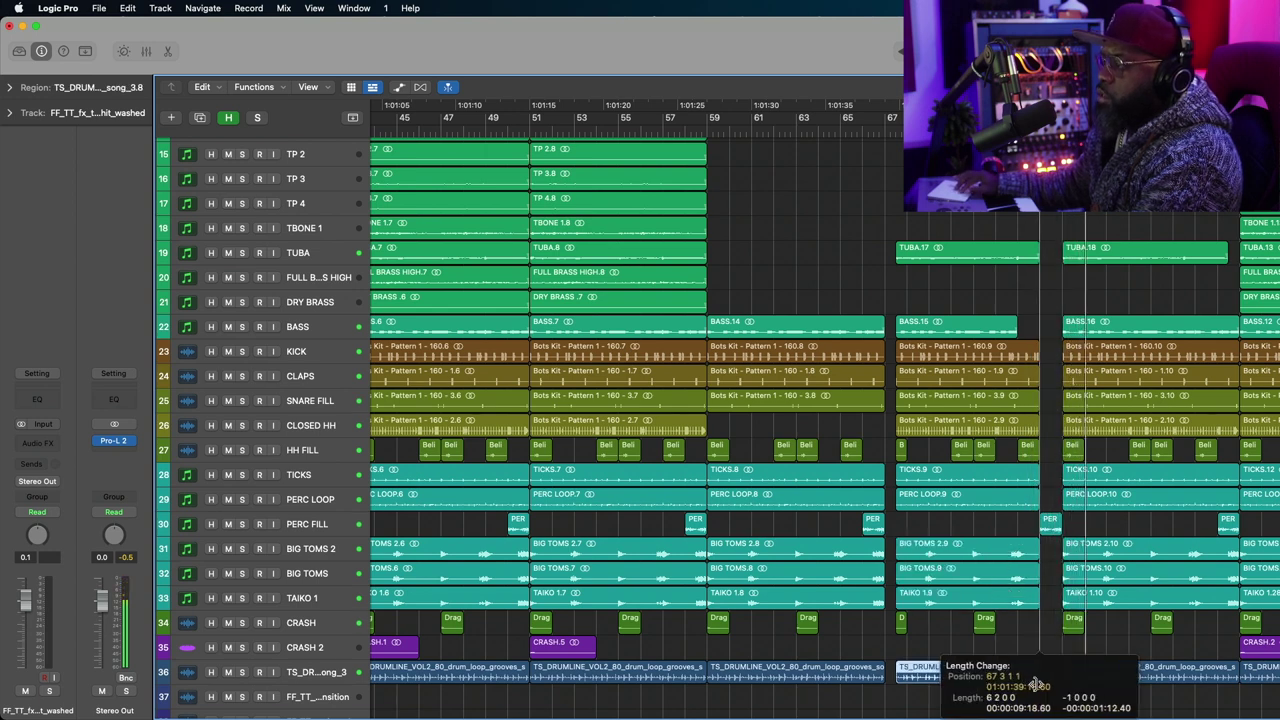
drag(1031, 304, 1031, 304)
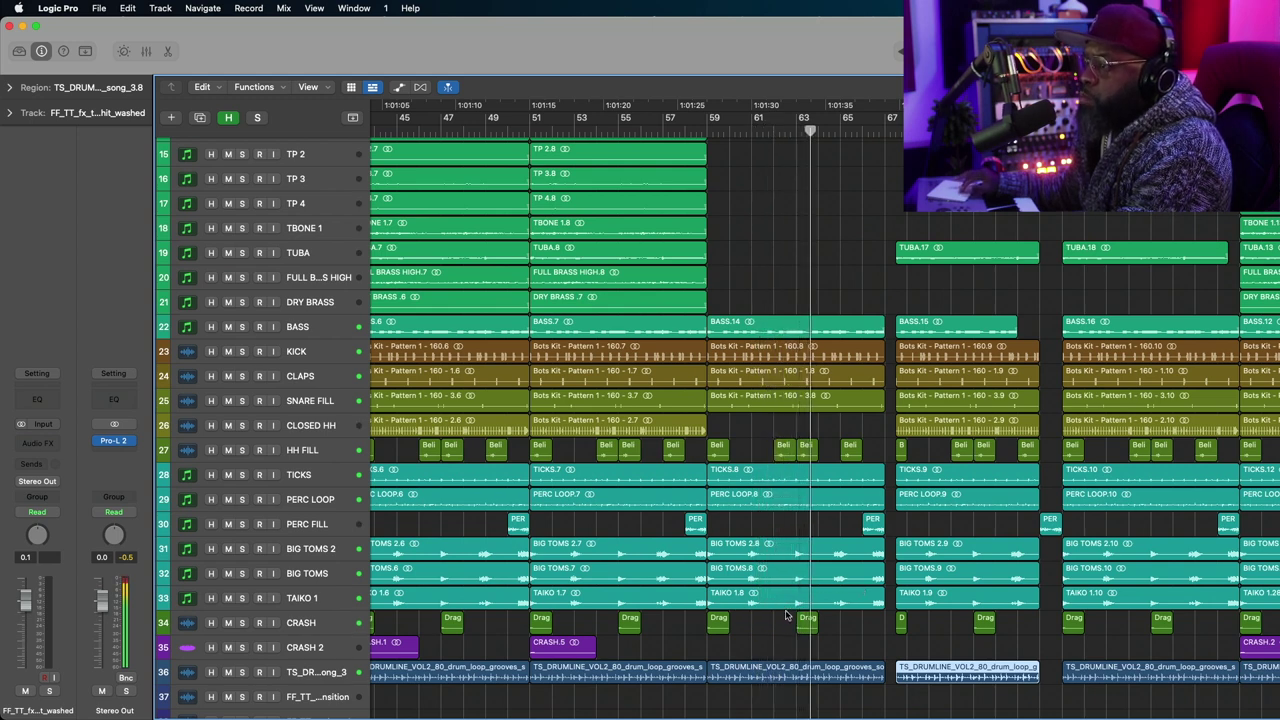
Cut out the BIG TOMS 2, BIG TOMS and TAIKO 1 parts at about bars 62.5 to 64.5 and around bar 71.
drag(786, 548, 830, 597)
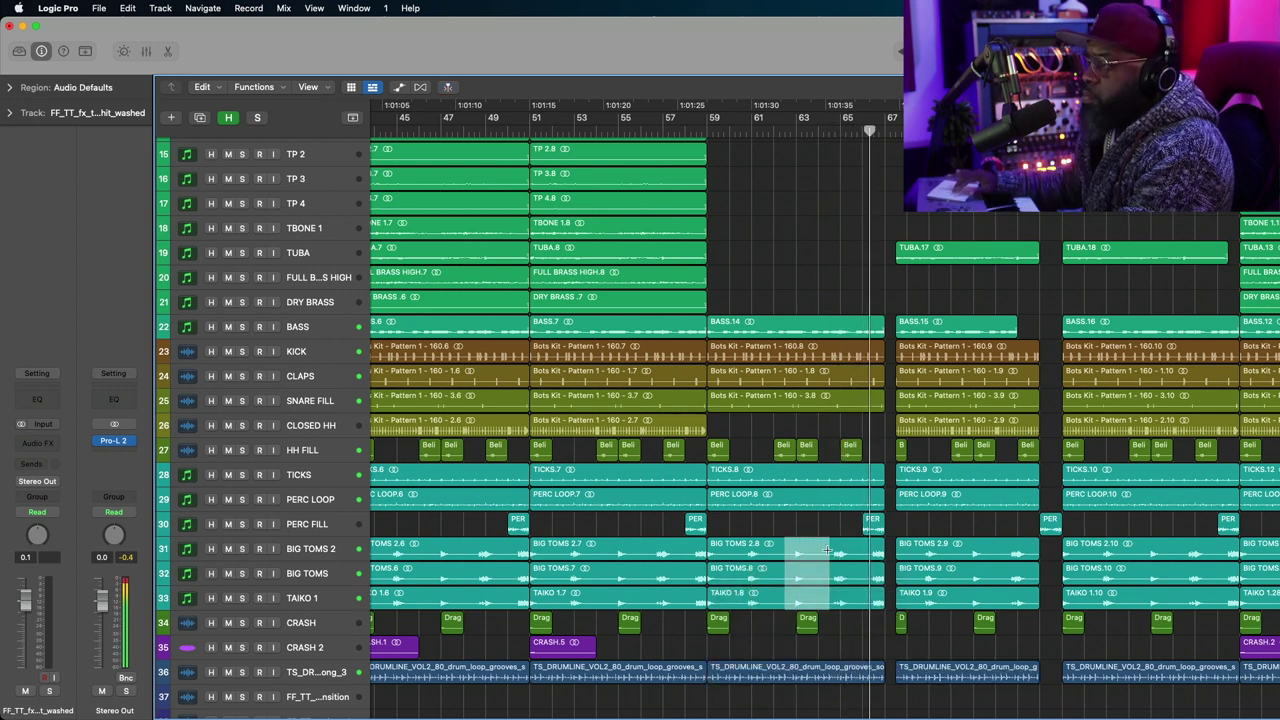
key(Delete)
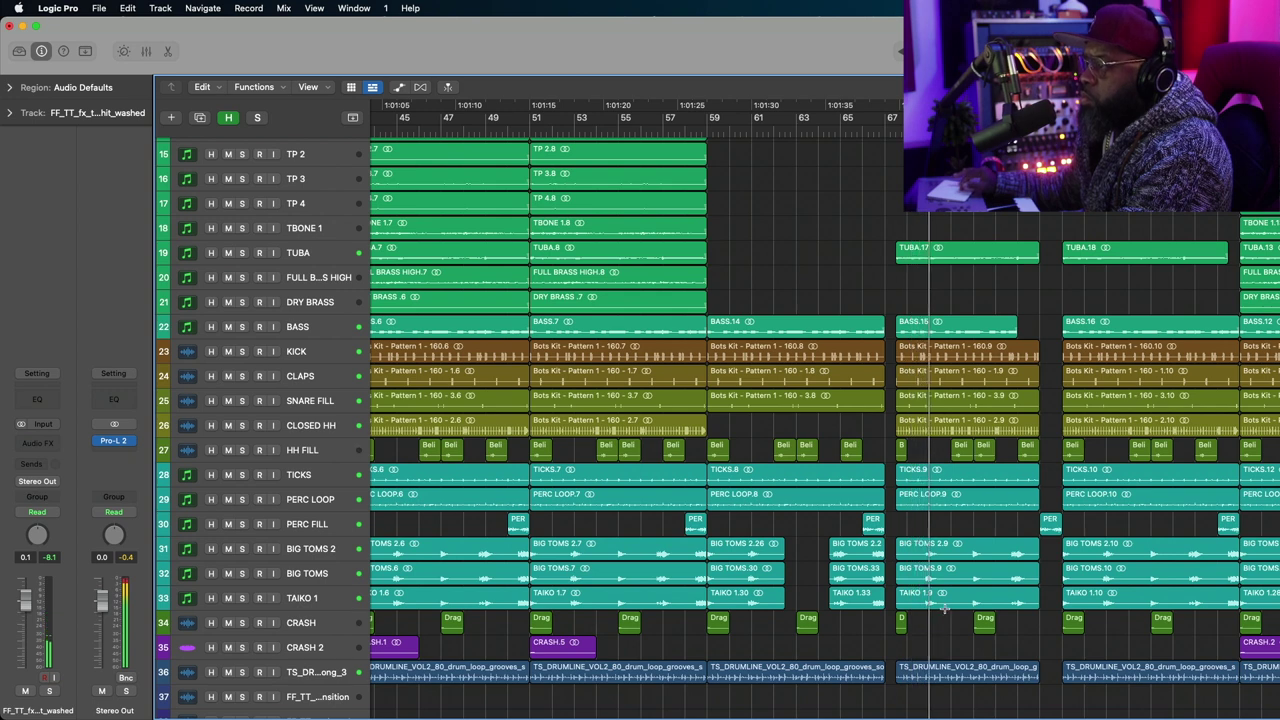
drag(962, 604, 990, 550)
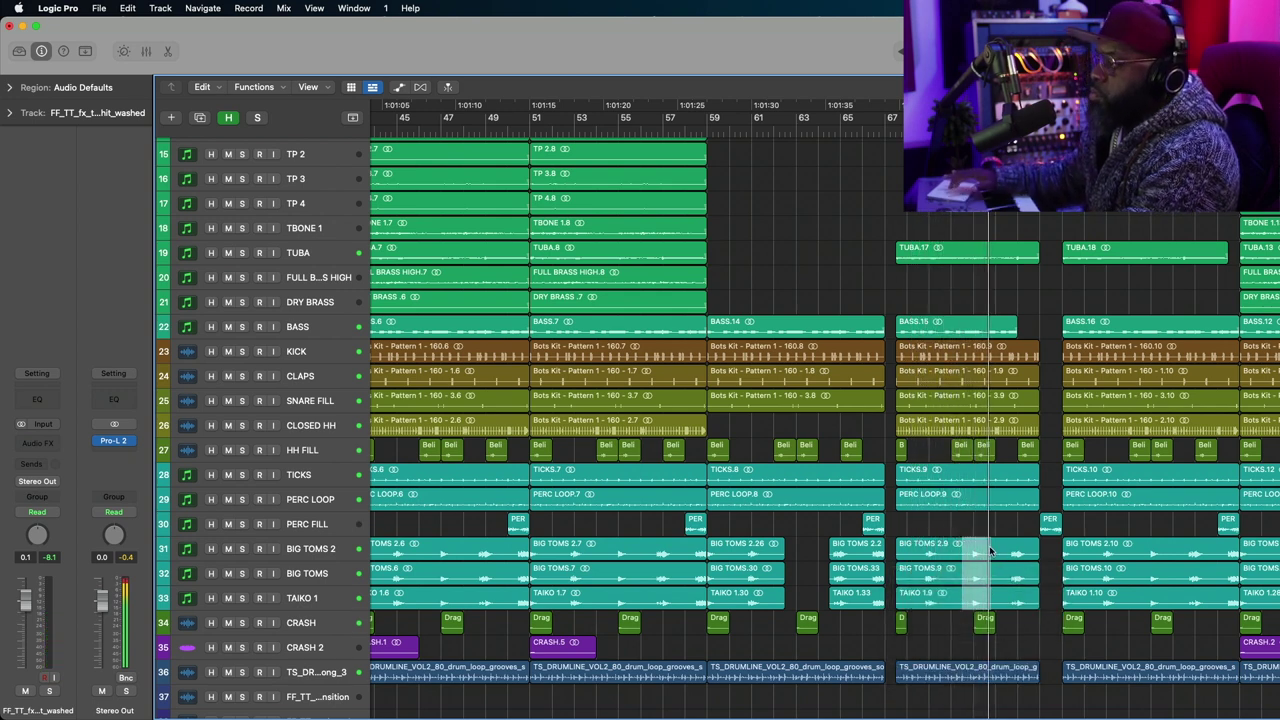
key(Delete)
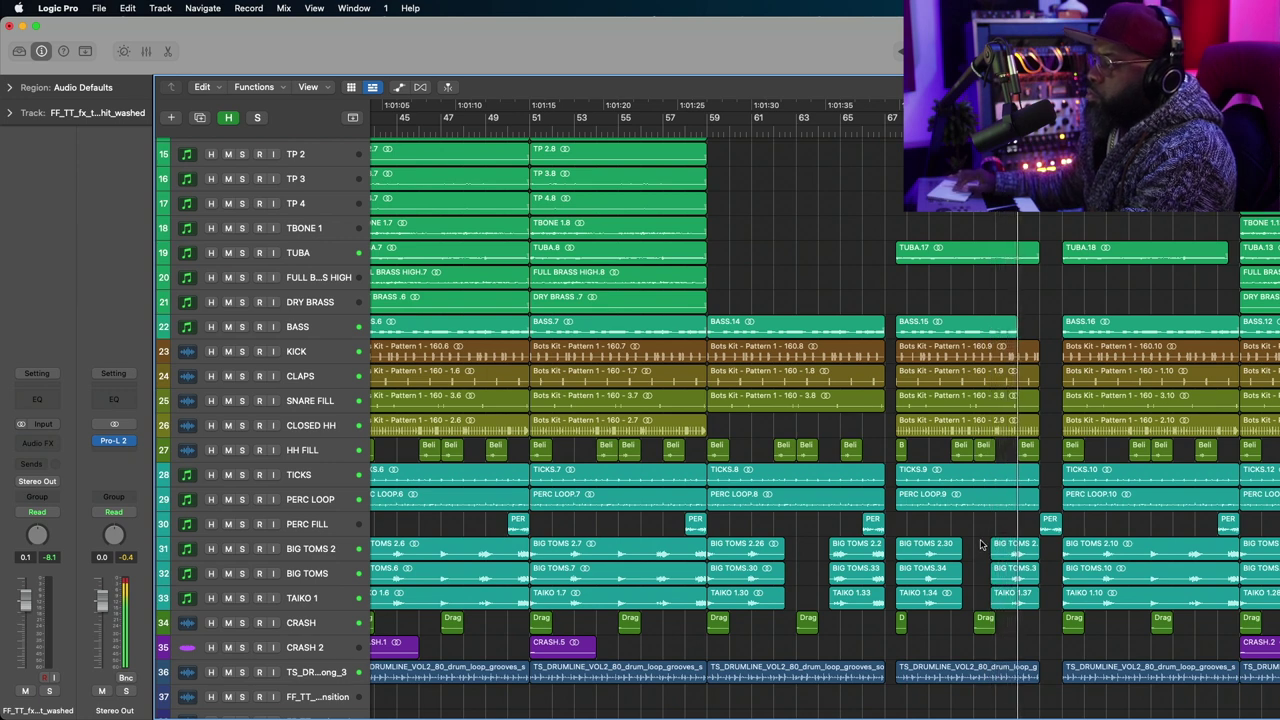
Select all regions from bar 59 onward and move them two bars later to open a gap.
drag(981, 546, 975, 604)
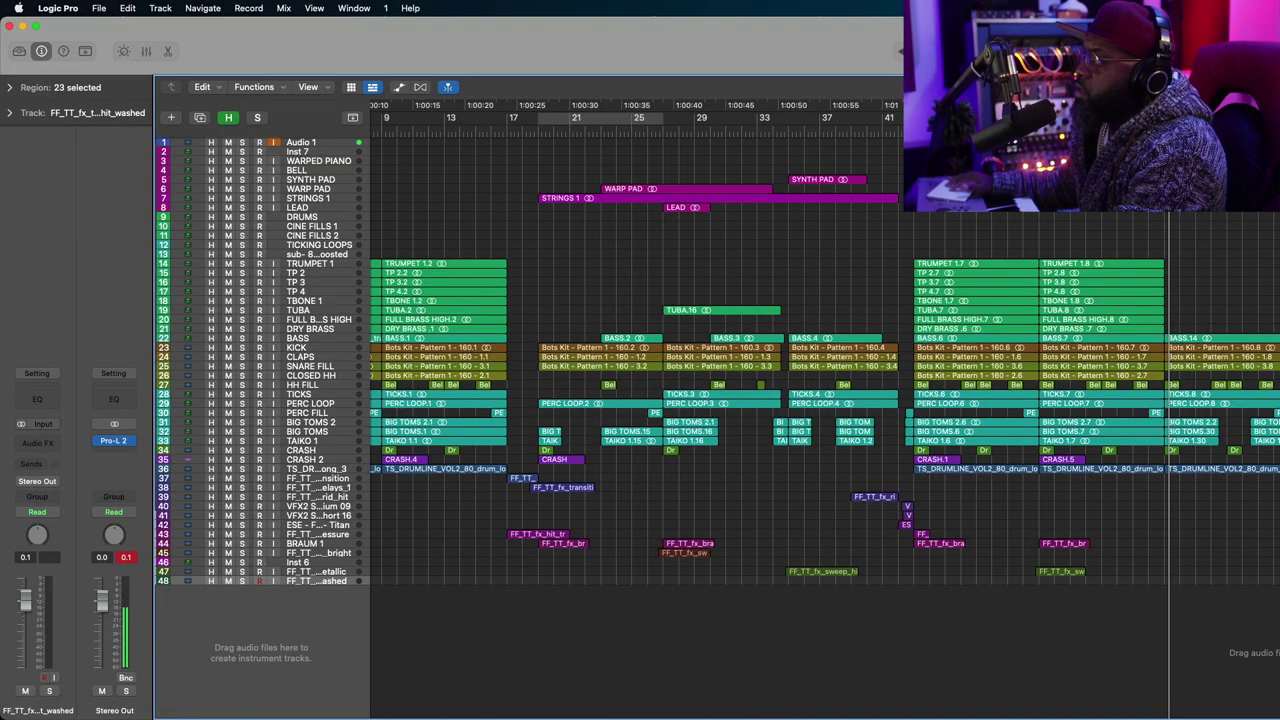
drag(1270, 190, 1174, 604)
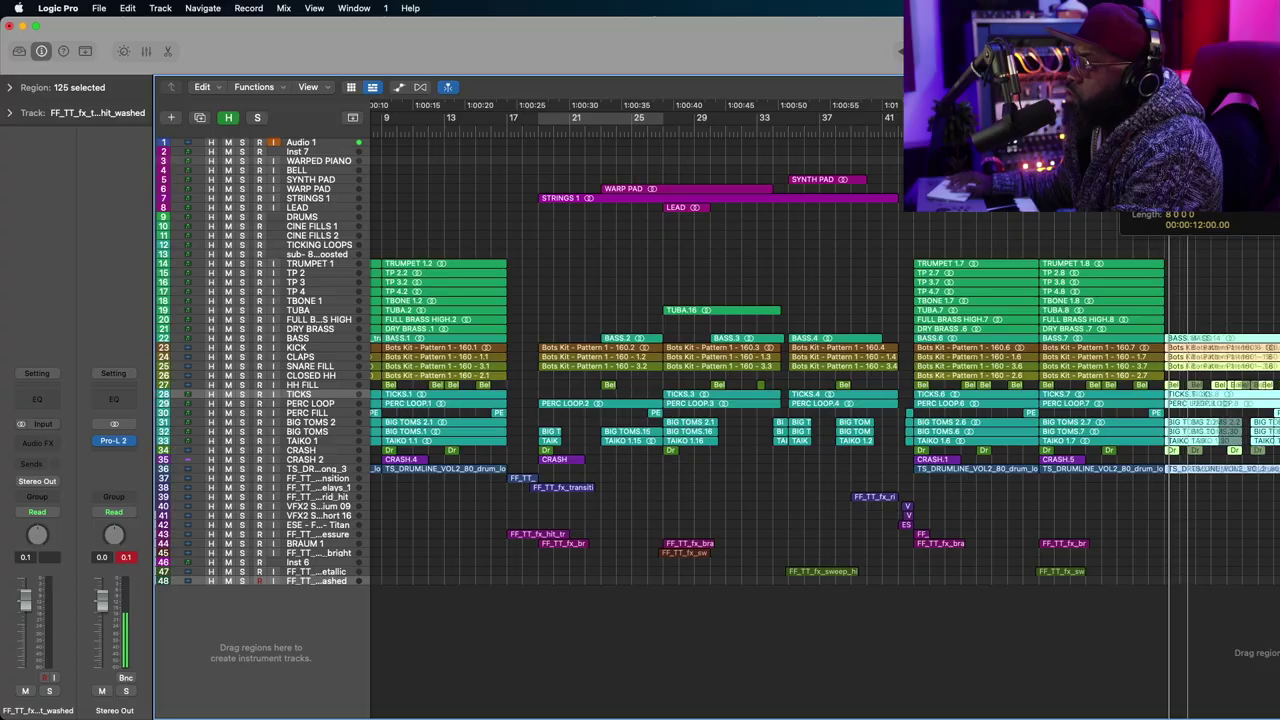
drag(1172, 240, 1201, 240)
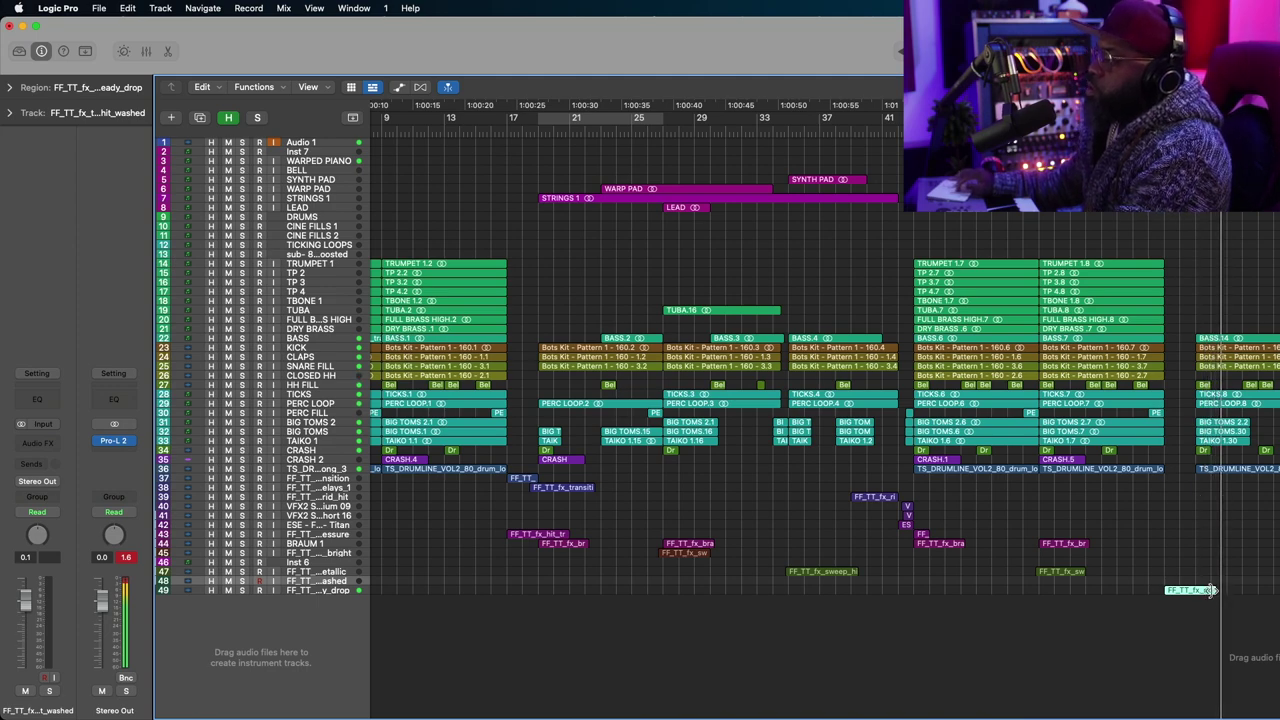
Shorten the drop effect region on track 49 to end at about bar 62.
drag(1210, 588, 1209, 591)
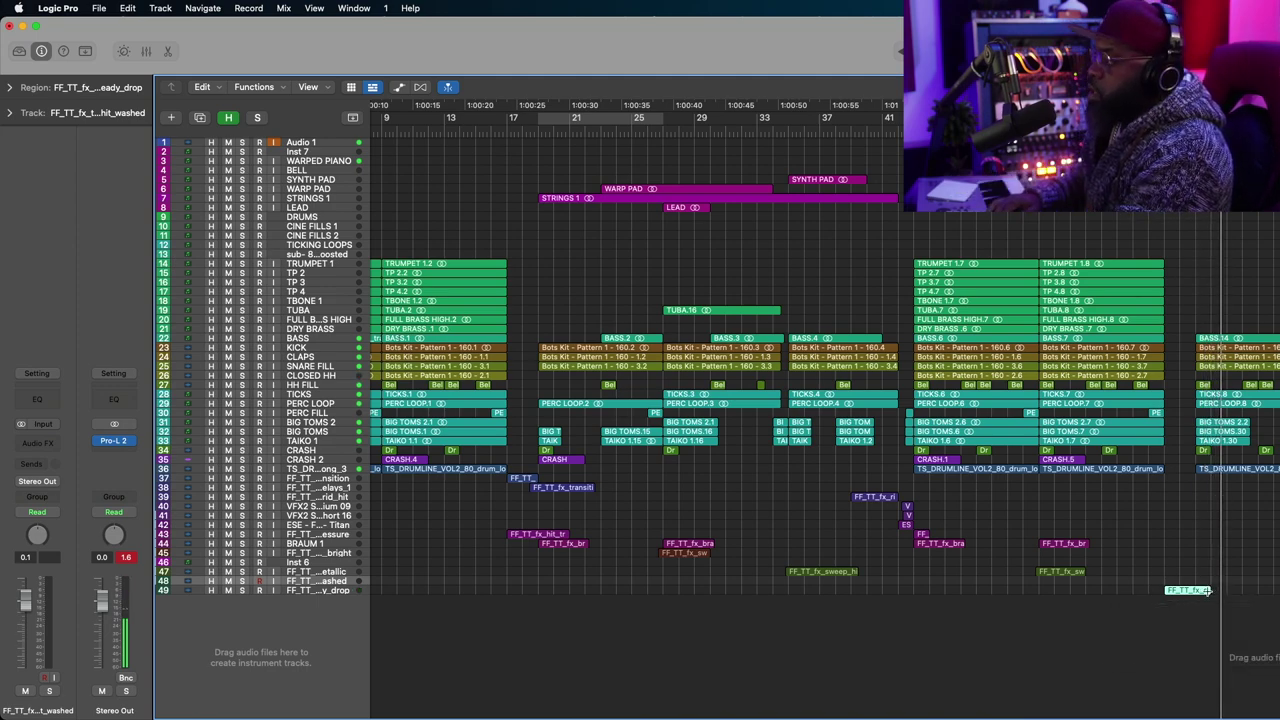
key(super+Down)
key(super+Down)
key(super+Down)
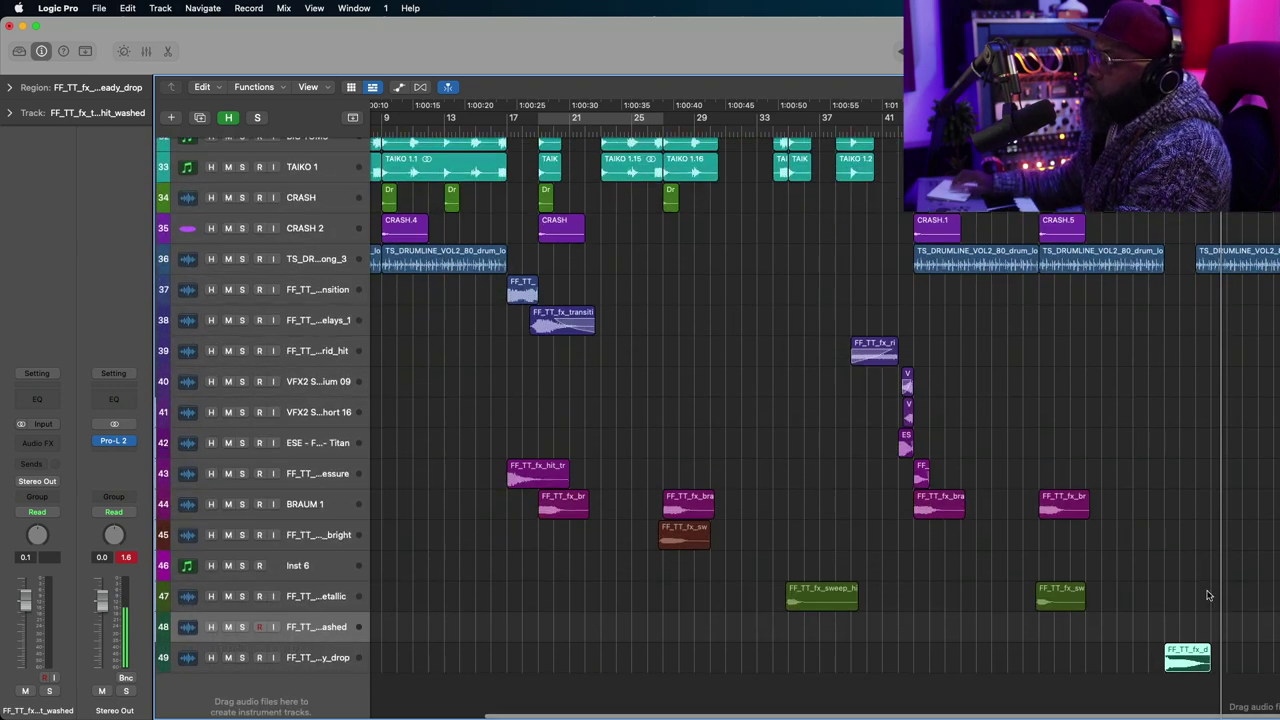
scroll(1207, 596, down, 1)
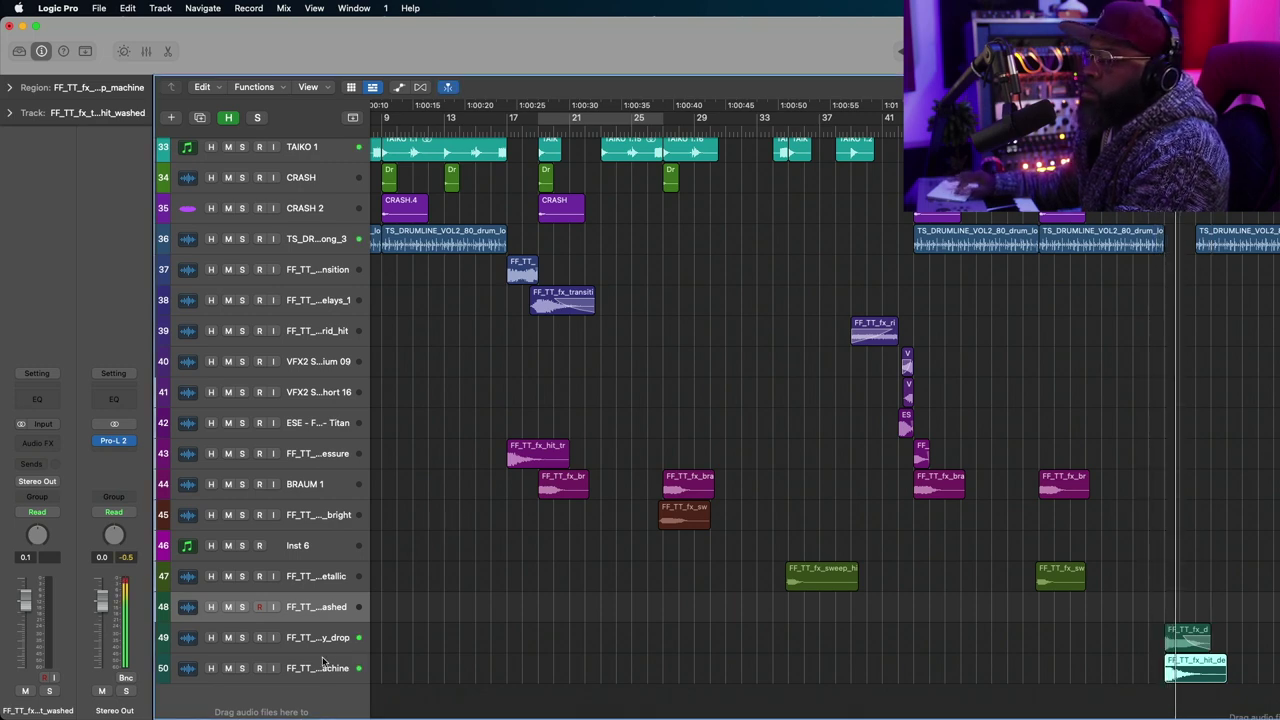
Add a Channel EQ to the hit effect on track 50 with a 24 dB/Oct low cut at about 88.5 Hz.
key(Down)
key(Down)
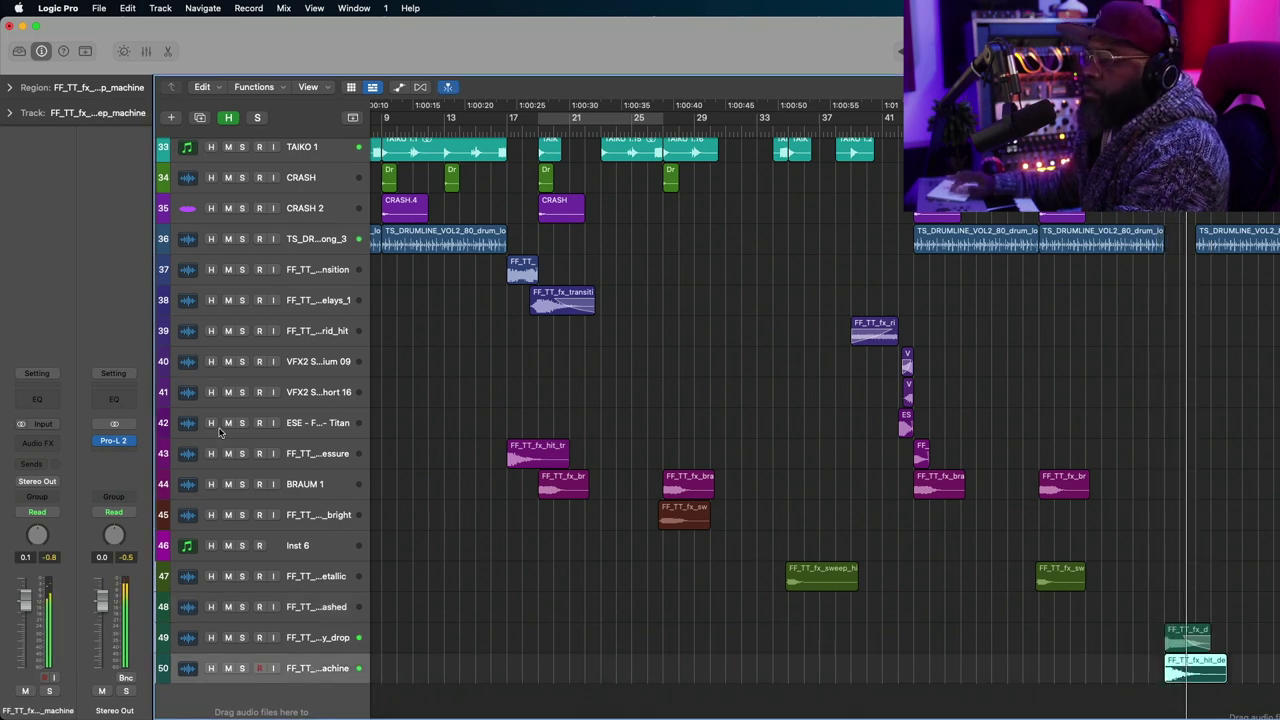
click(7, 88)
click(9, 87)
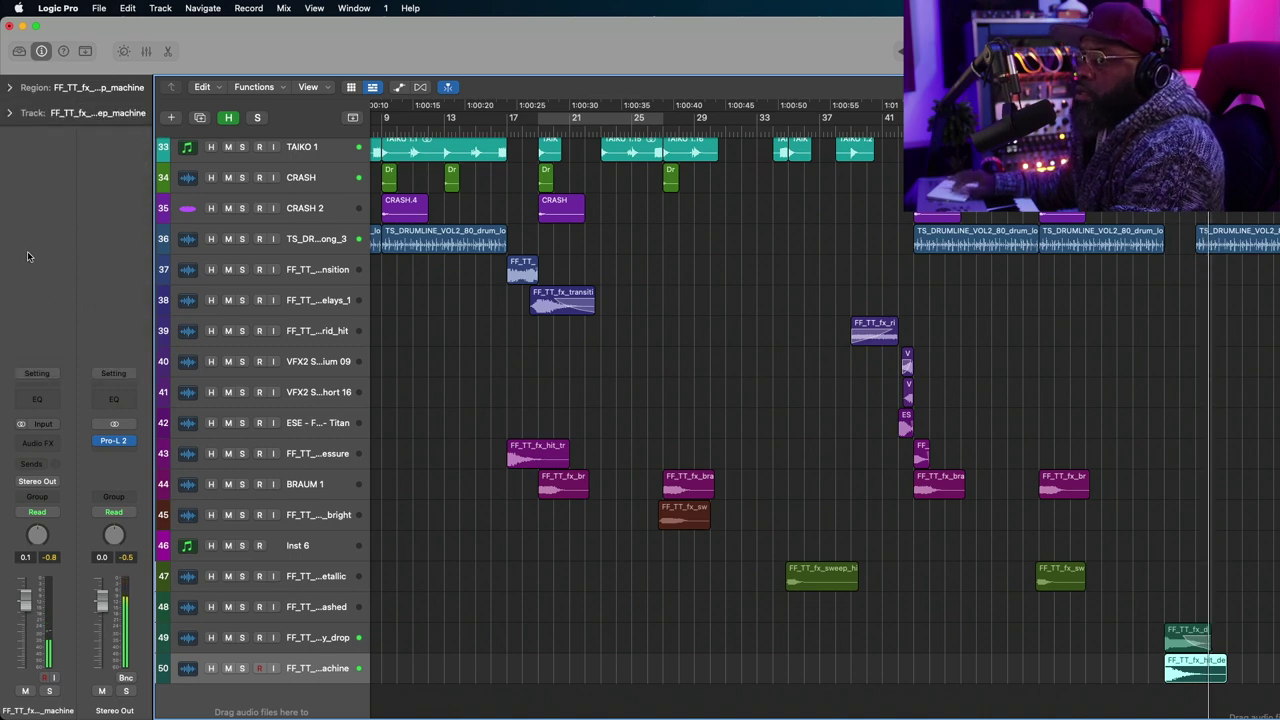
click(43, 398)
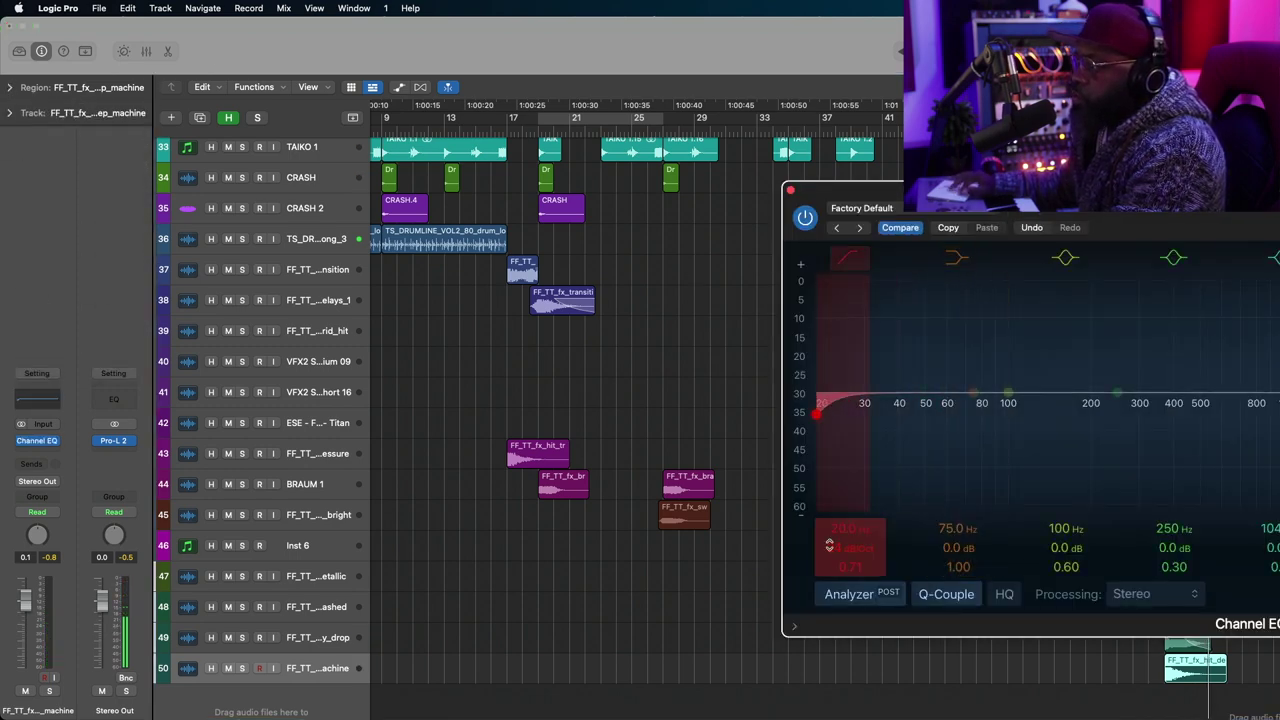
drag(833, 524, 833, 480)
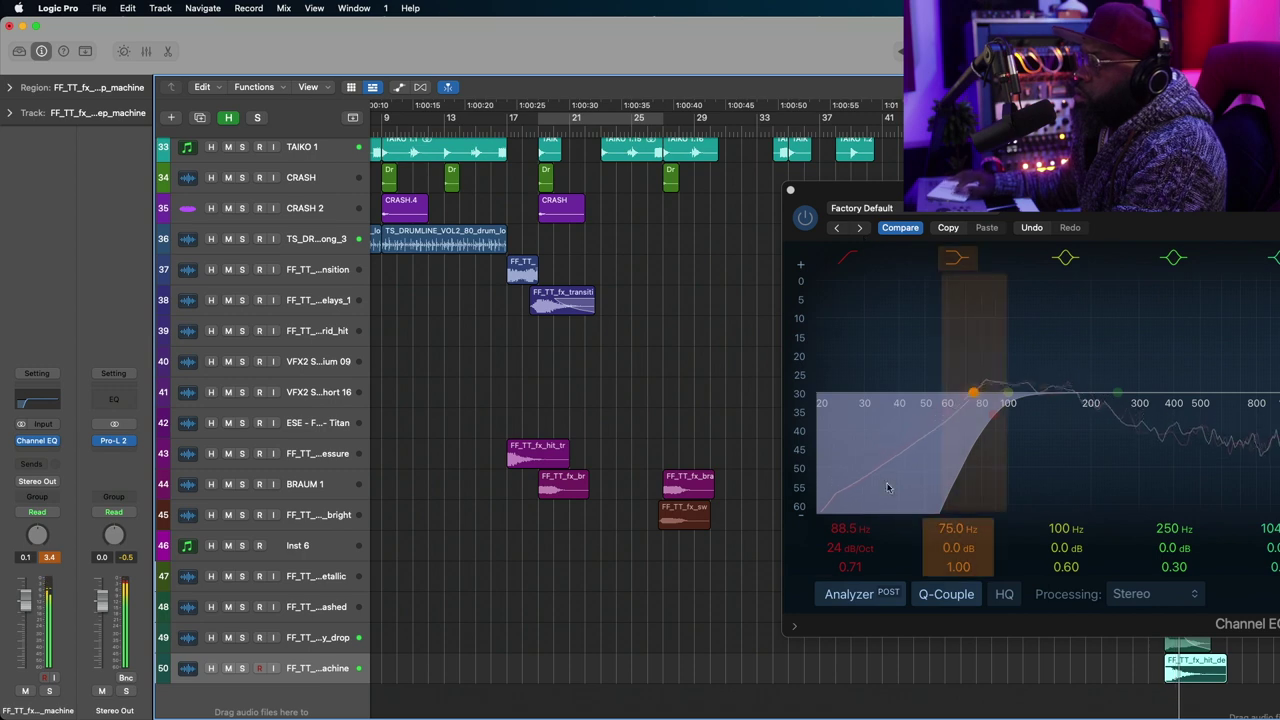
drag(887, 487, 850, 487)
click(790, 189)
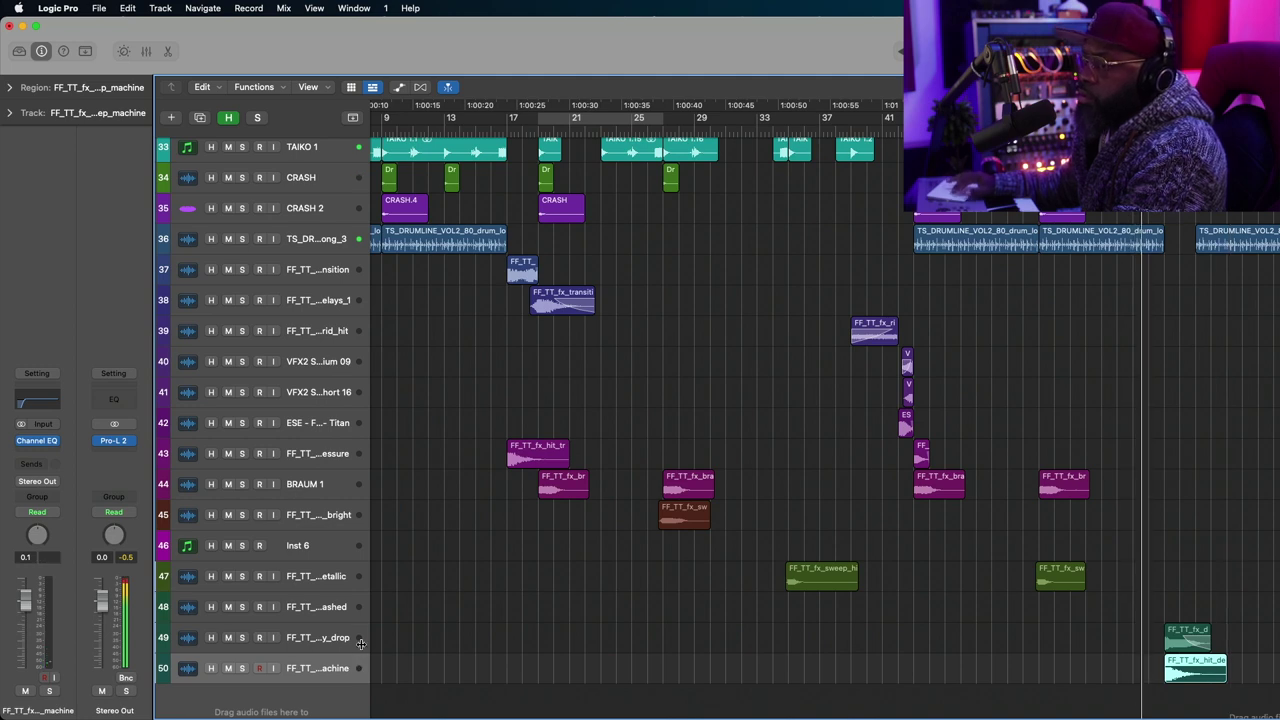
Try a different gain for the hit effect region on track 50 and restore its original level.
click(10, 87)
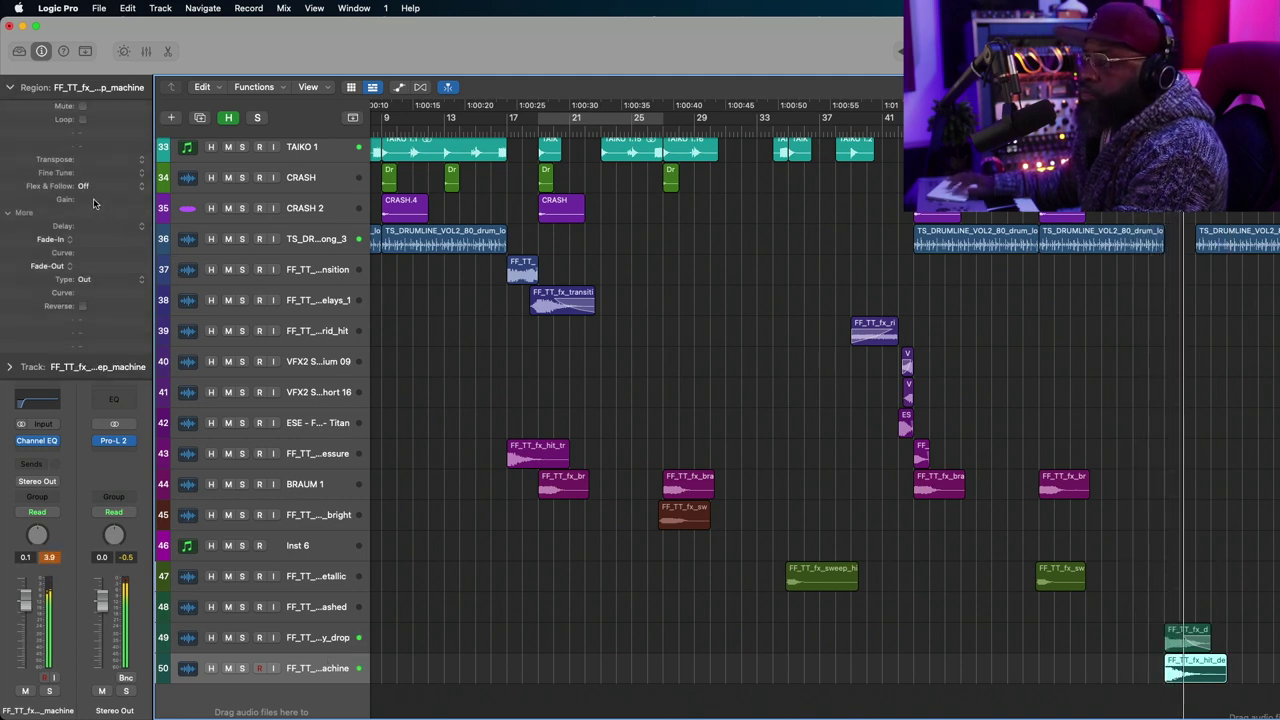
drag(93, 199, 86, 256)
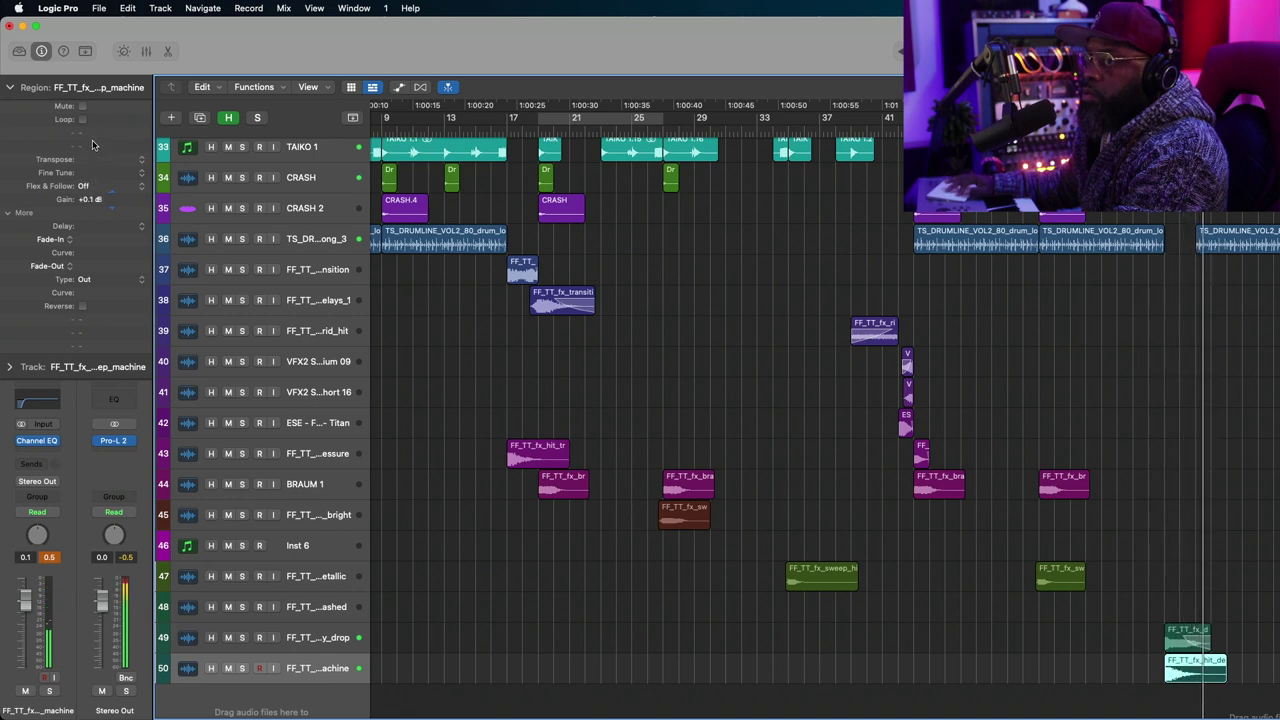
drag(92, 145, 92, 141)
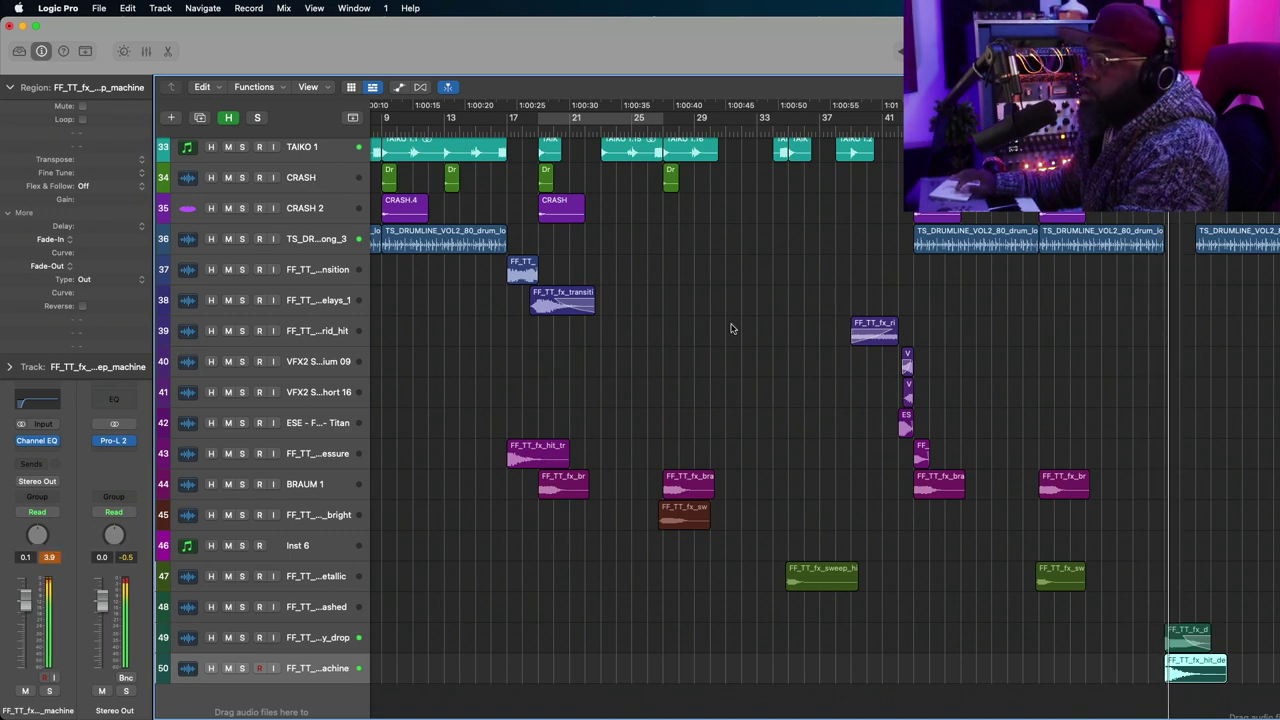
click(11, 88)
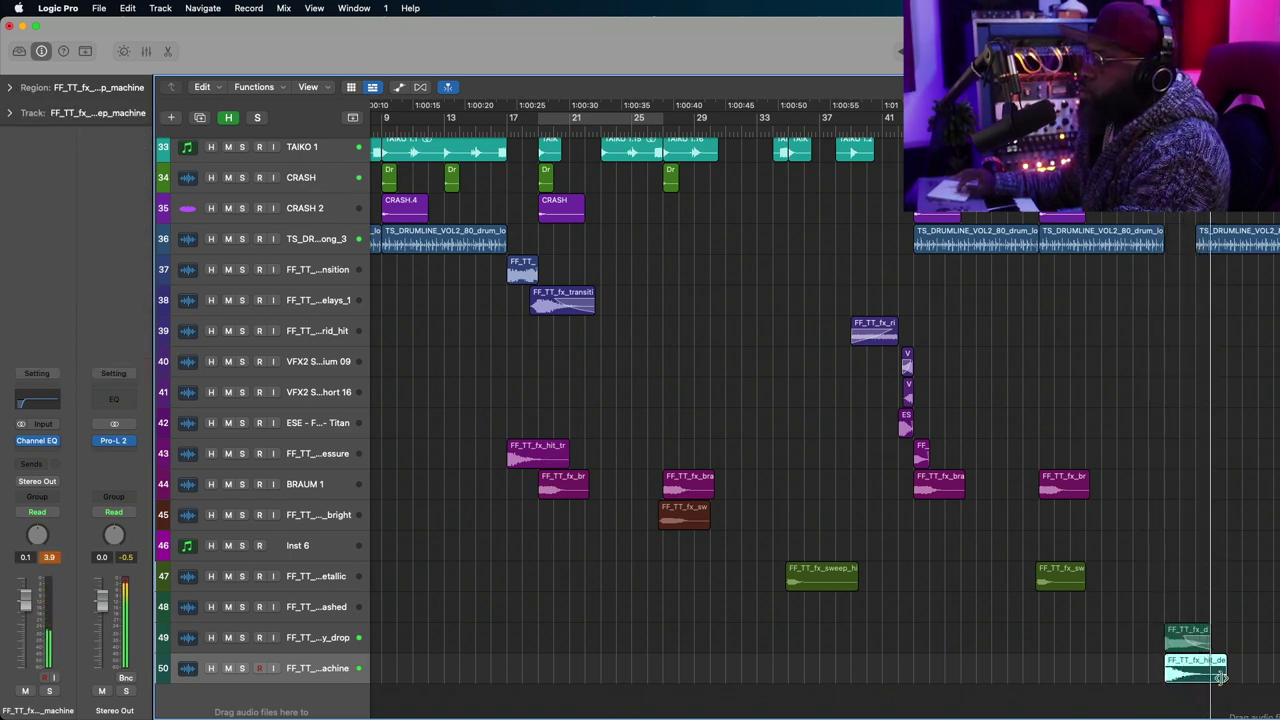
Shorten the hit effect region on track 50 to end together with the drop region on track 49.
drag(1221, 678, 1210, 678)
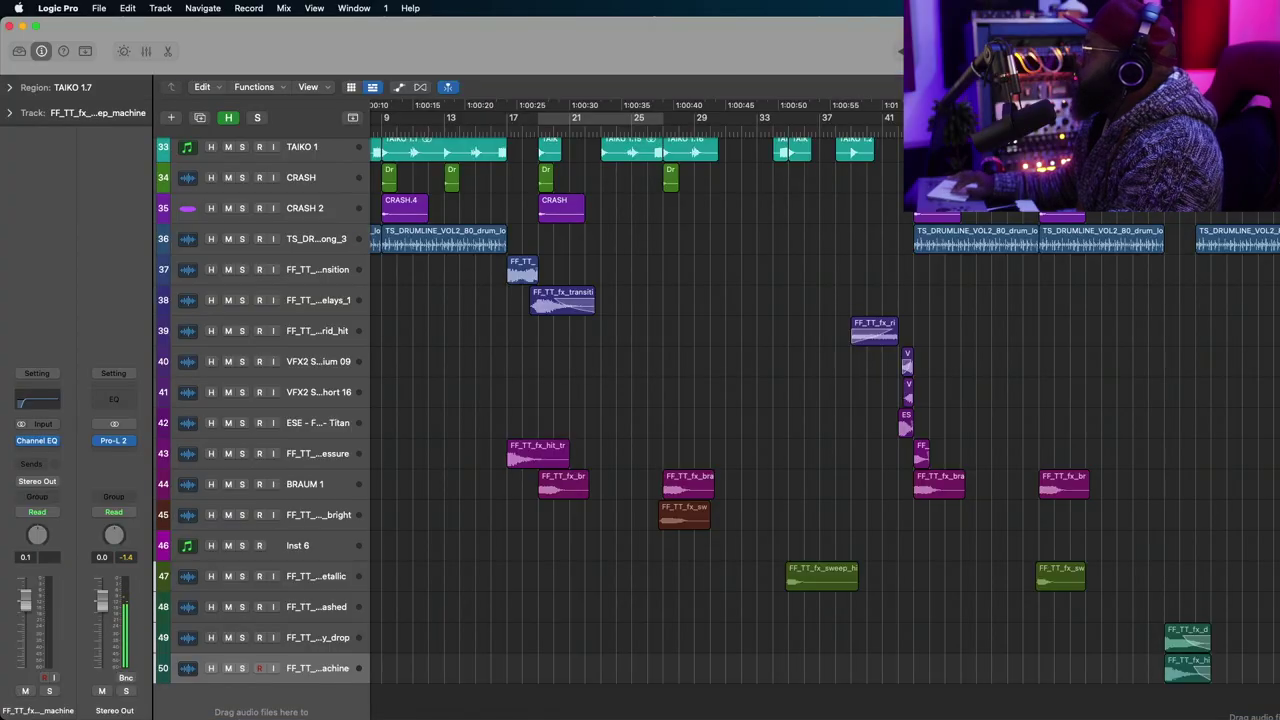
Add the FF_TT_fx_hit_door_creaky_slam sample on a new track 51 and shift it so the slam lands at bar 61.
drag(1200, 215, 1205, 703)
scroll(1210, 591, down, 2)
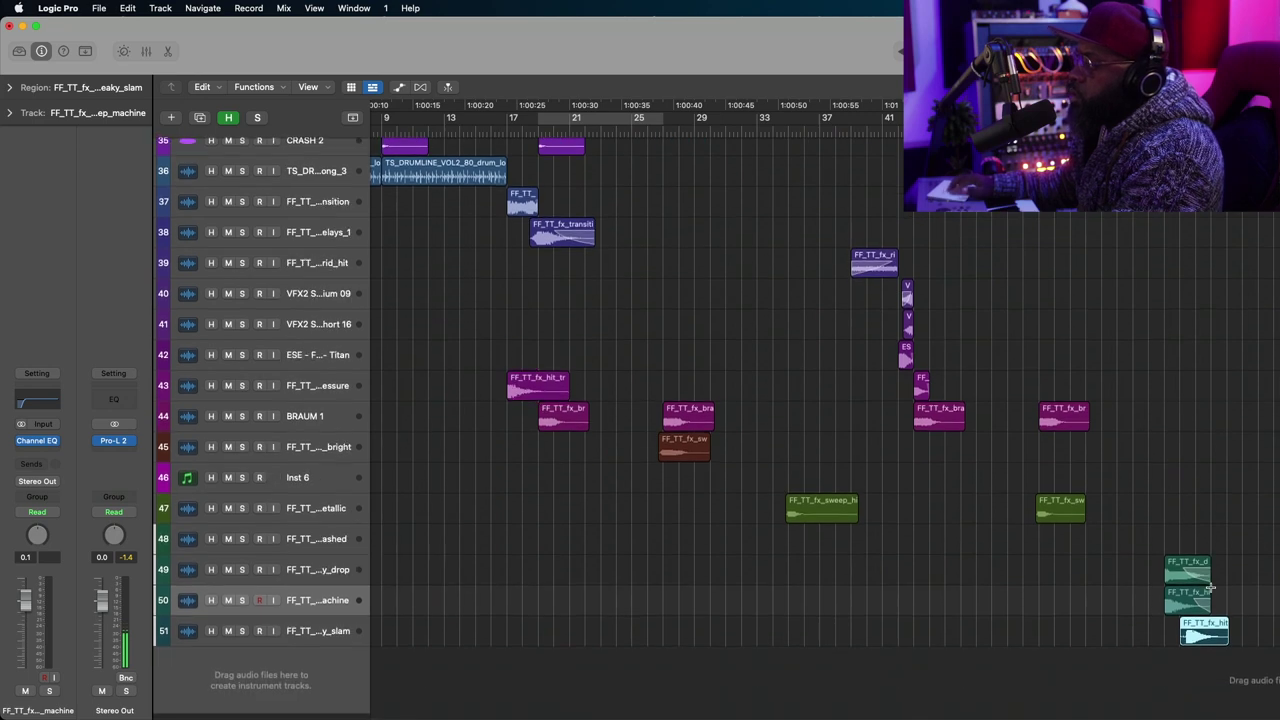
scroll(1210, 591, up, 5)
scroll(1210, 588, right, 10)
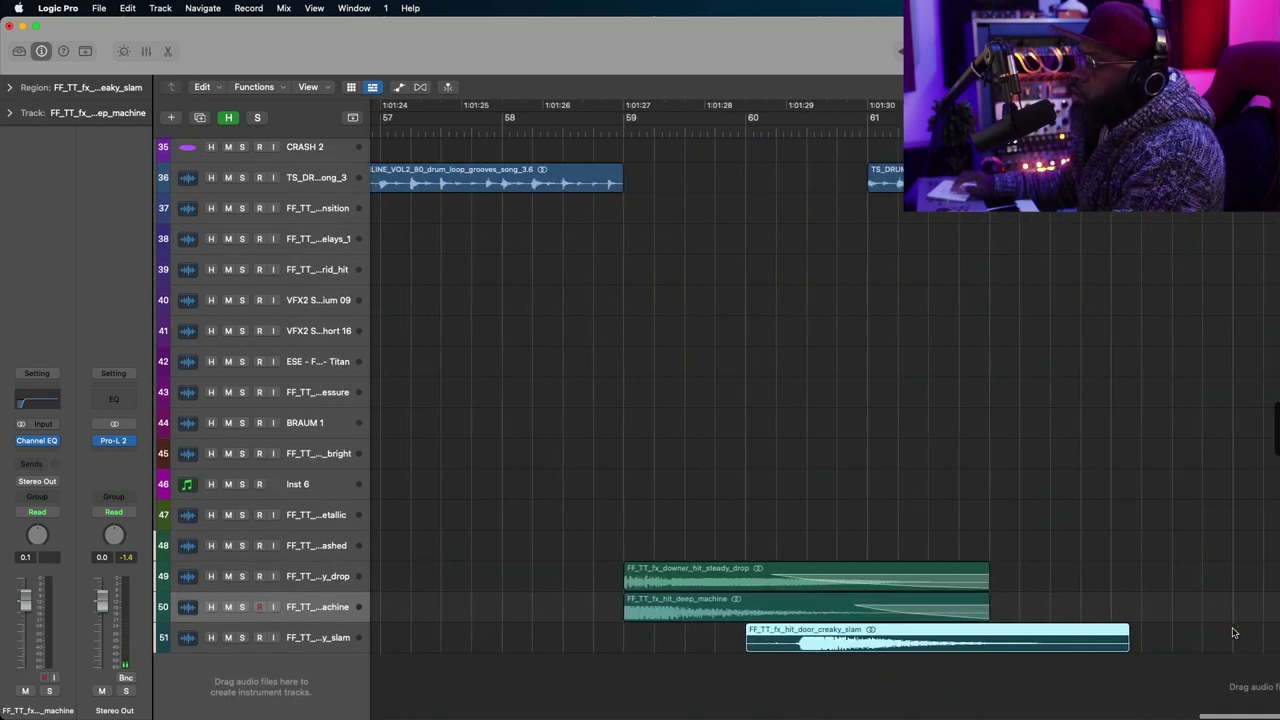
drag(818, 632, 886, 636)
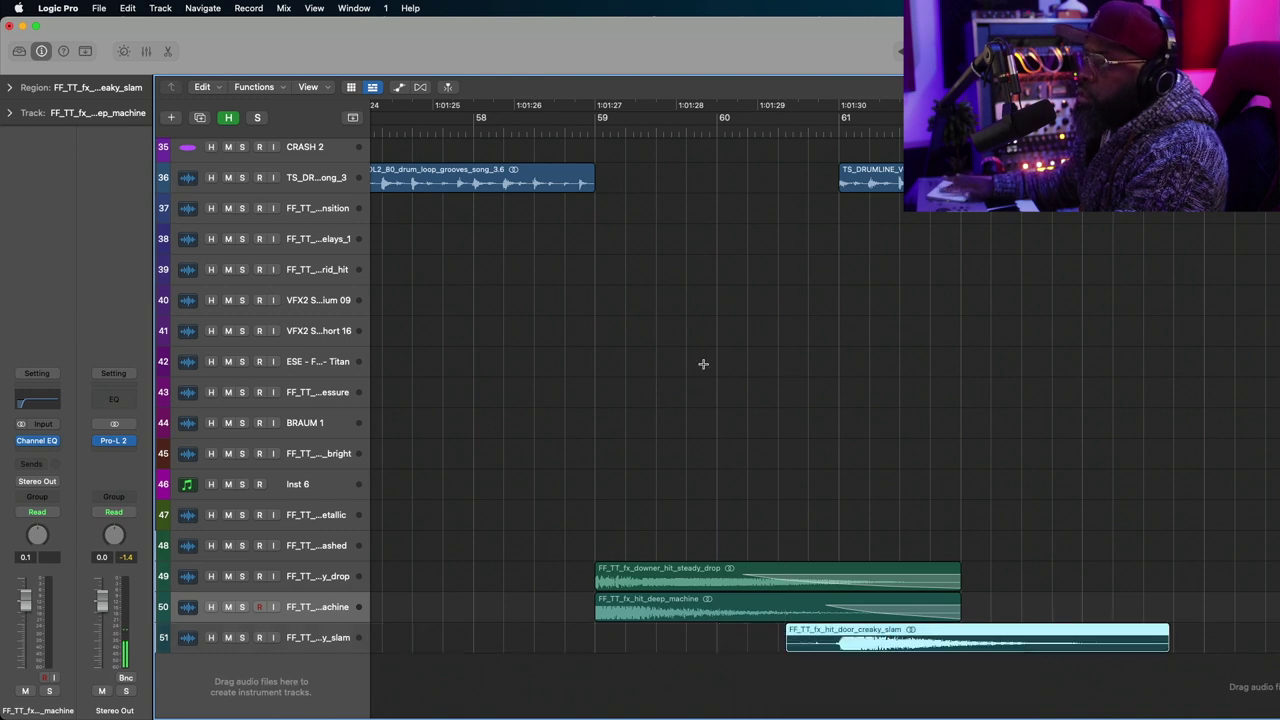
key(space)
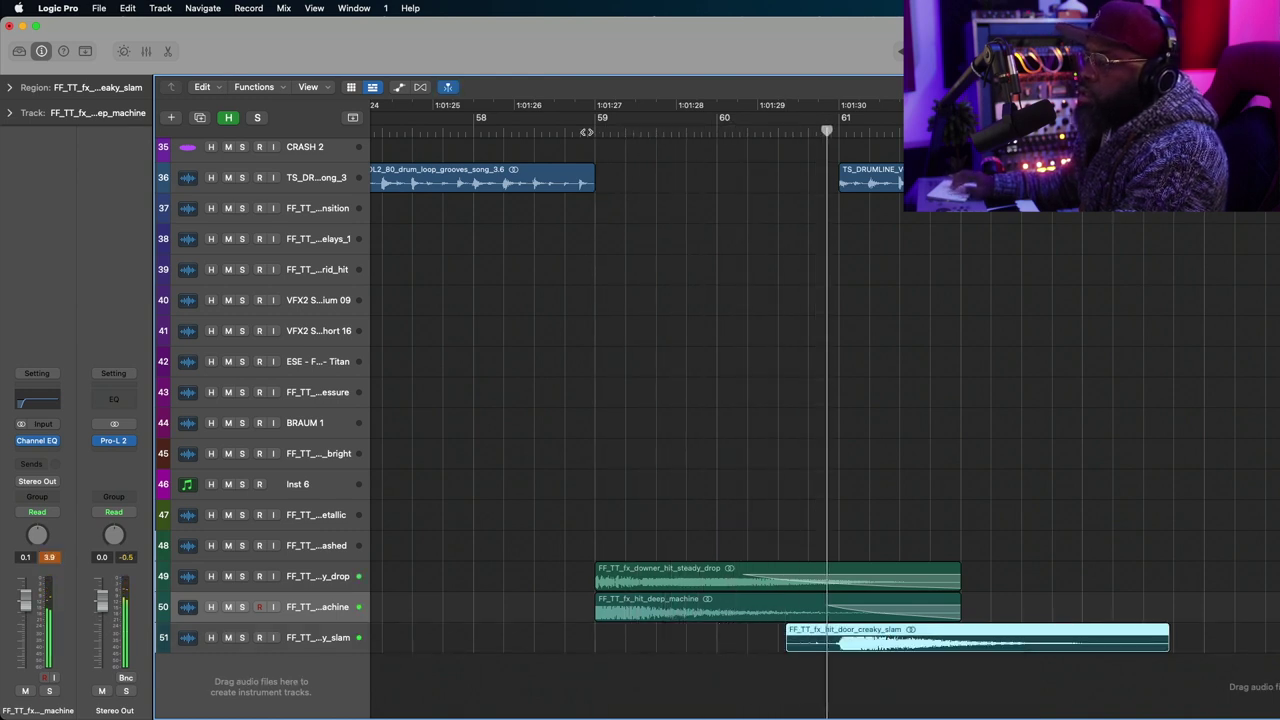
Add a Channel EQ to the creaky slam effect on track 51 with a 24 dB/Oct low cut at about 49 Hz.
click(312, 640)
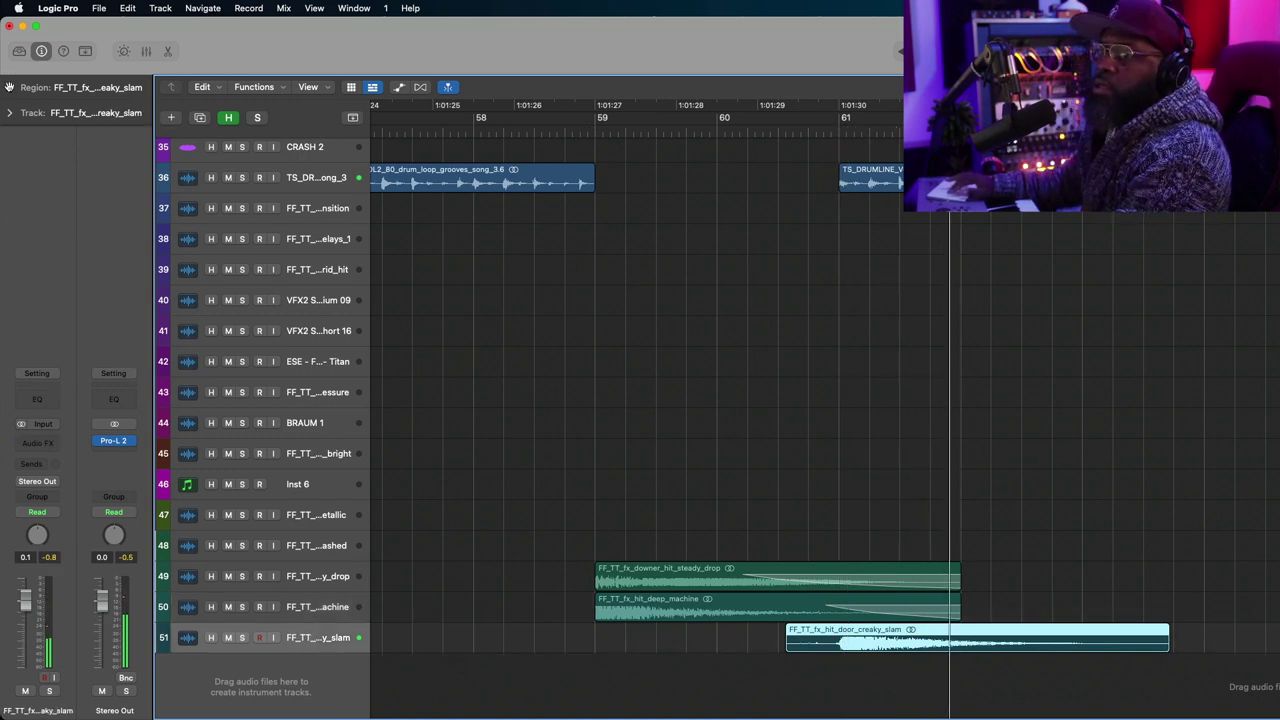
click(40, 400)
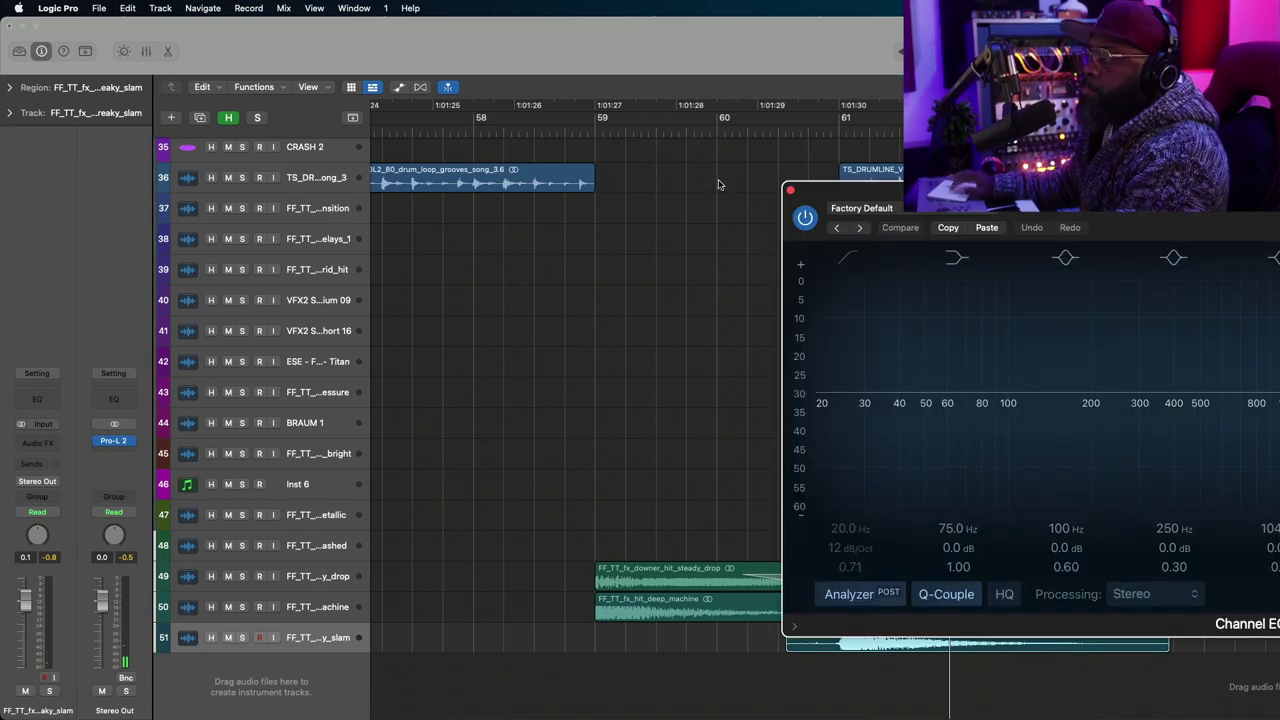
click(795, 136)
drag(960, 195, 830, 183)
key(space)
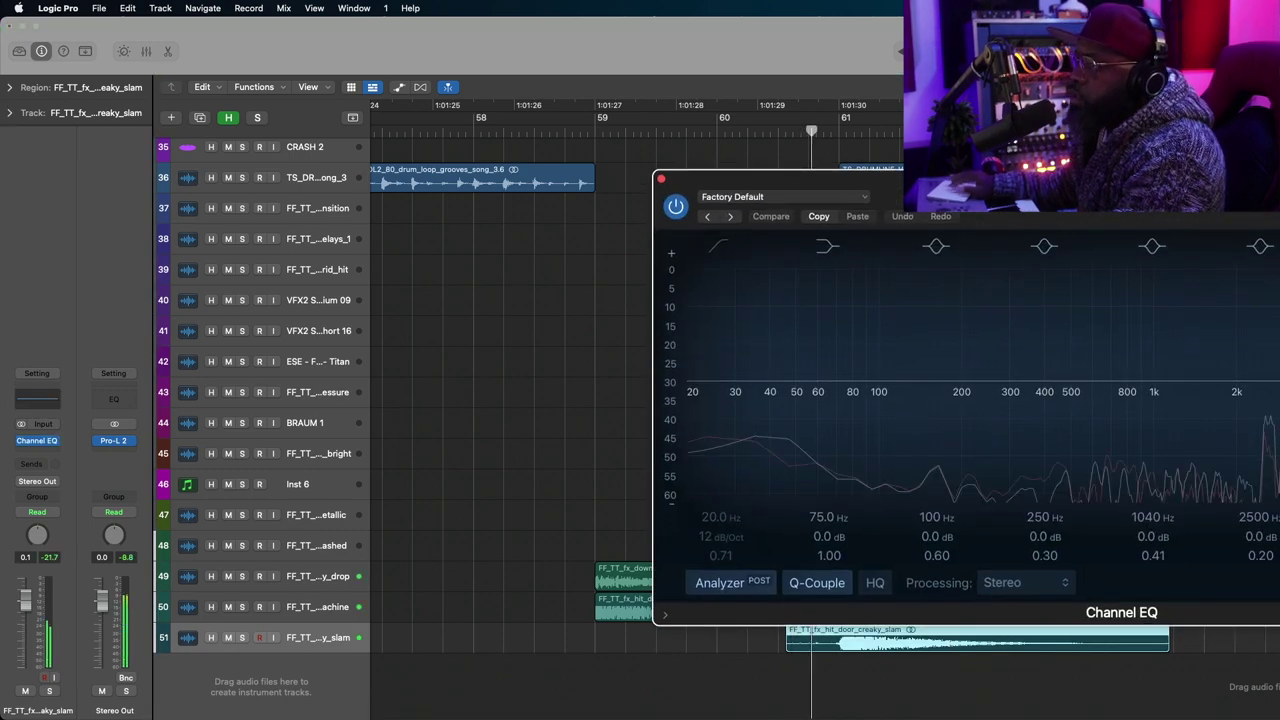
click(711, 252)
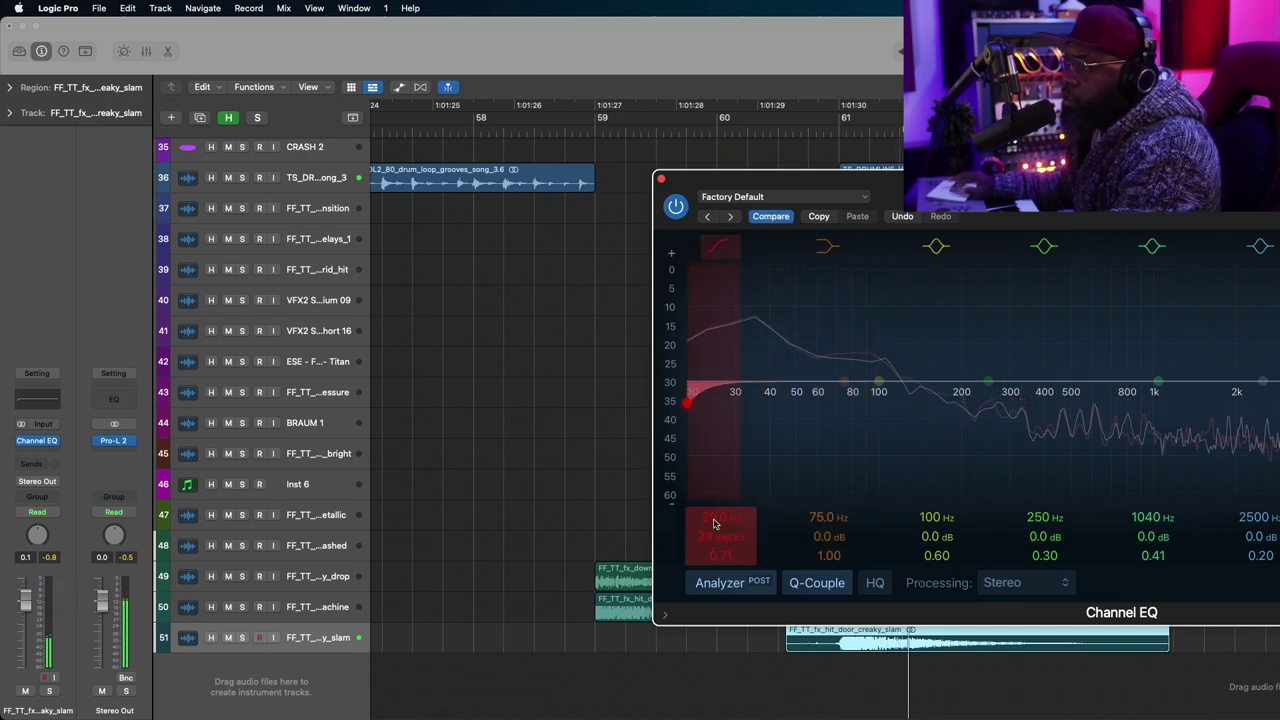
drag(715, 521, 715, 500)
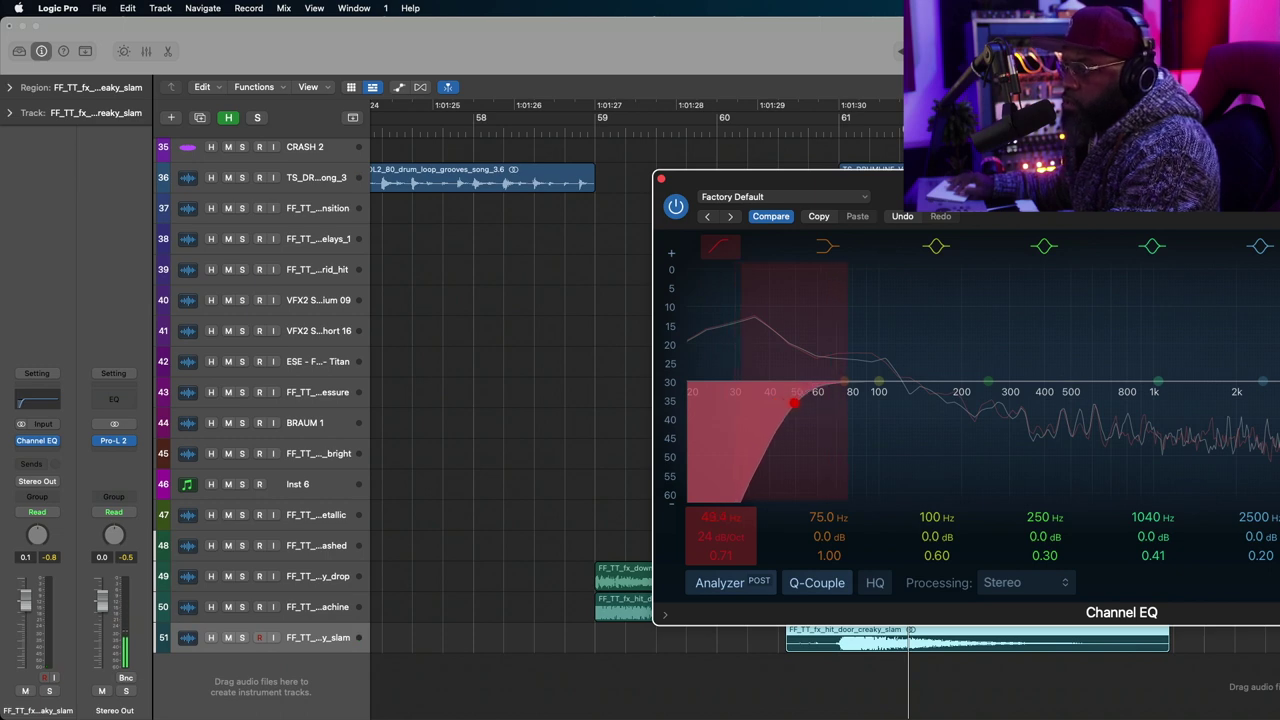
click(661, 179)
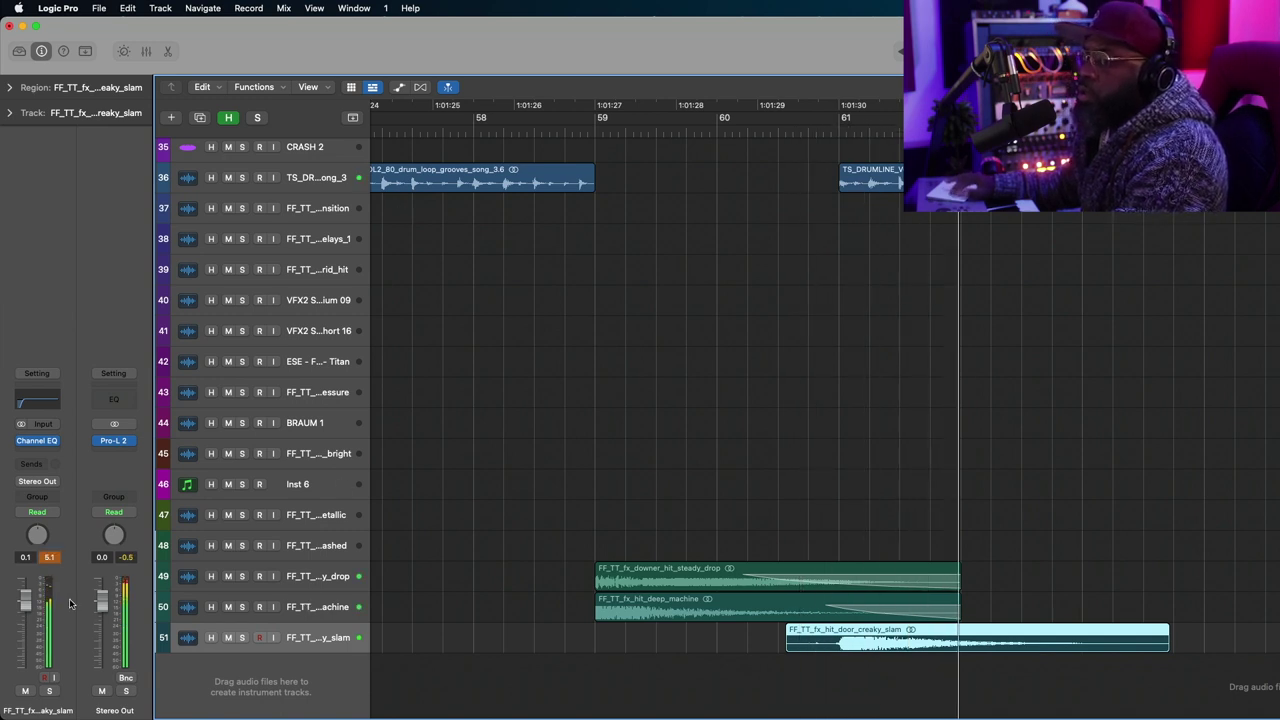
Set the creaky slam region's gain to -2.5 dB and play it back from just before the region.
click(9, 88)
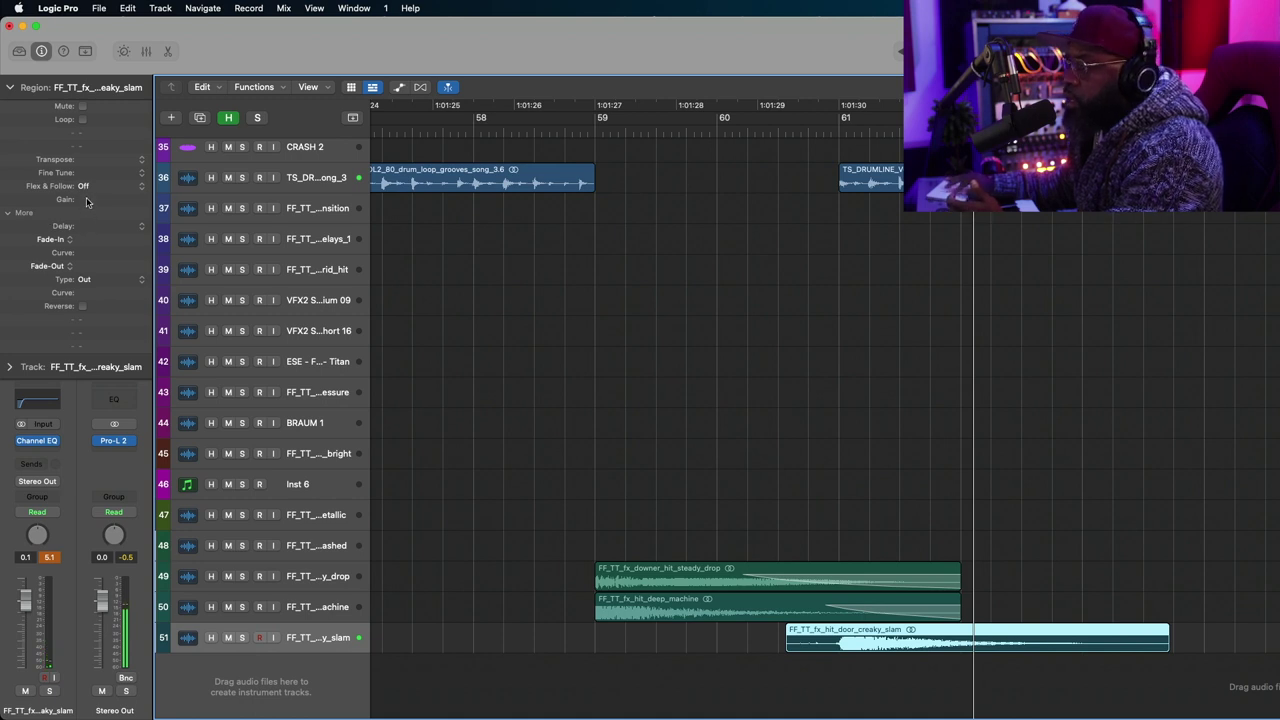
click(776, 145)
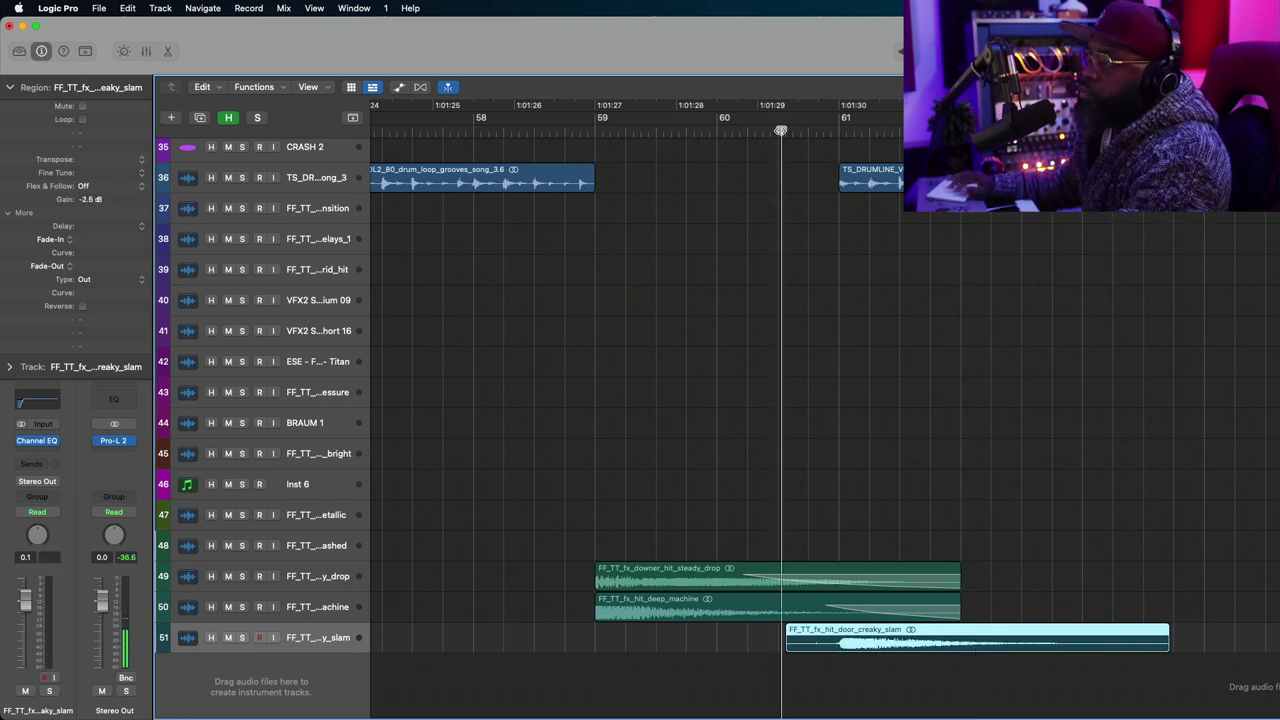
click(8, 88)
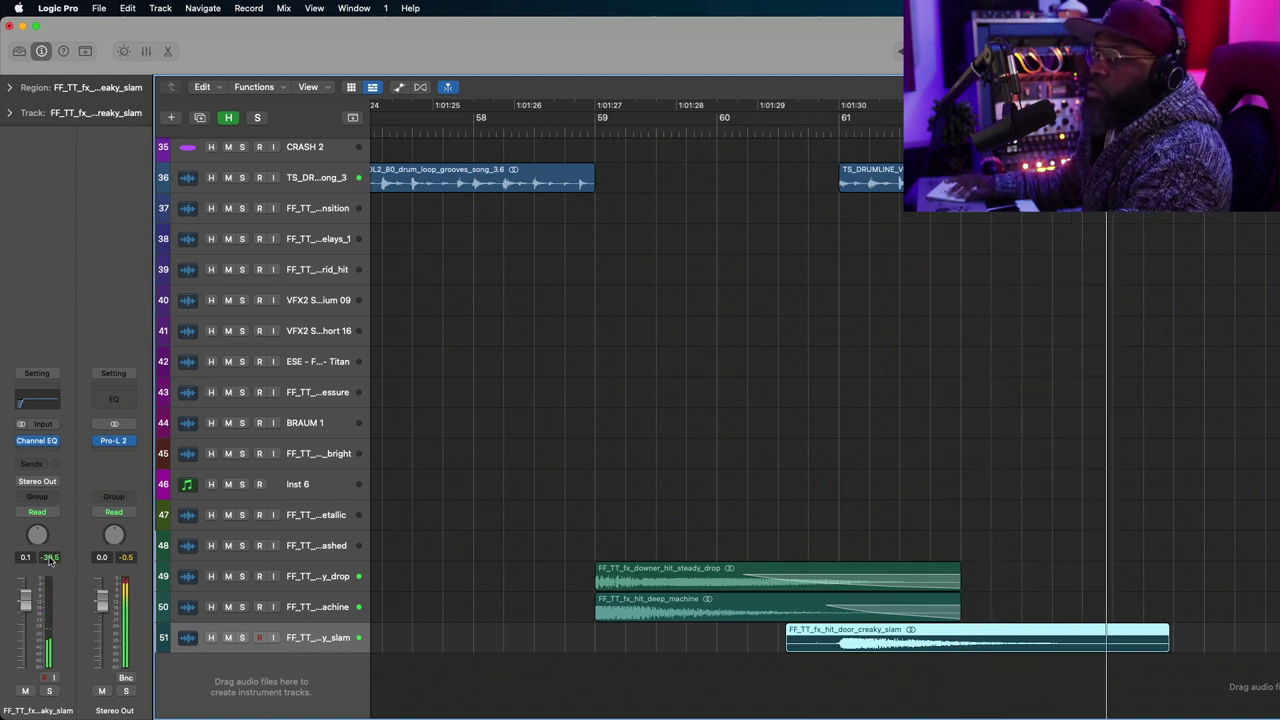
click(785, 130)
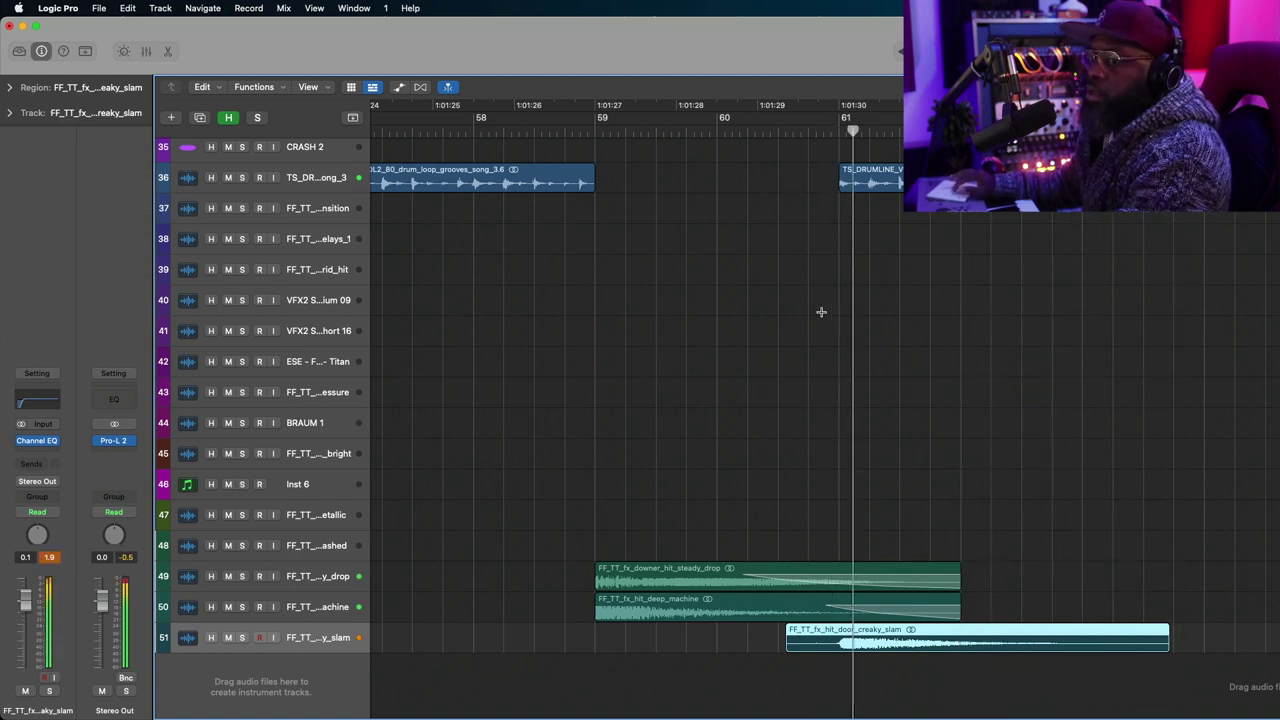
Try a gain of -5.2 dB on the creaky slam region and restore it to -2.5 dB.
click(10, 88)
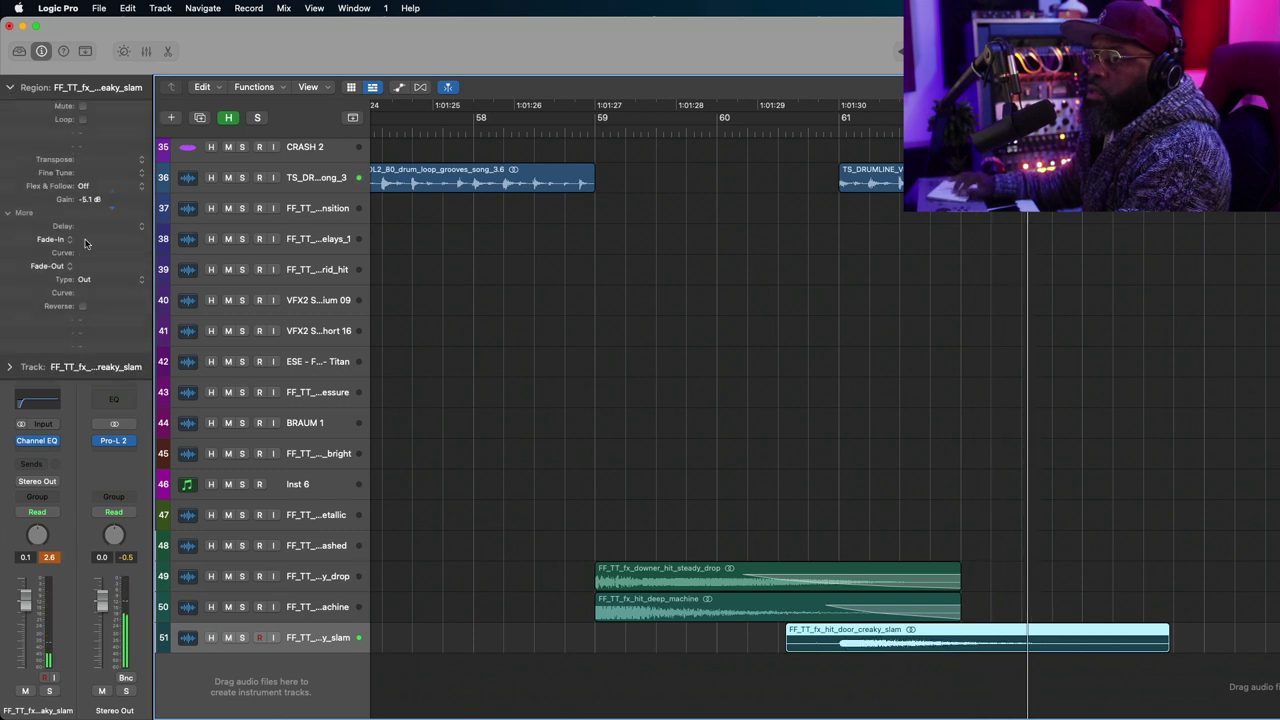
click(775, 133)
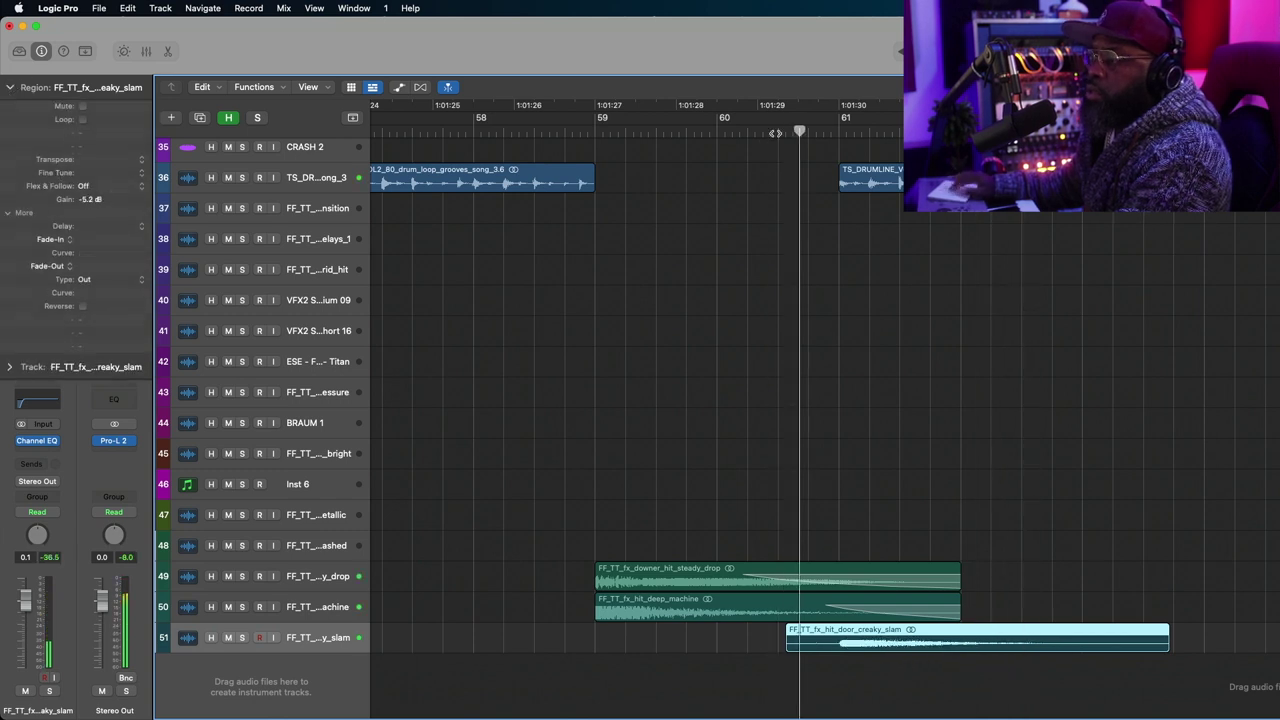
click(10, 87)
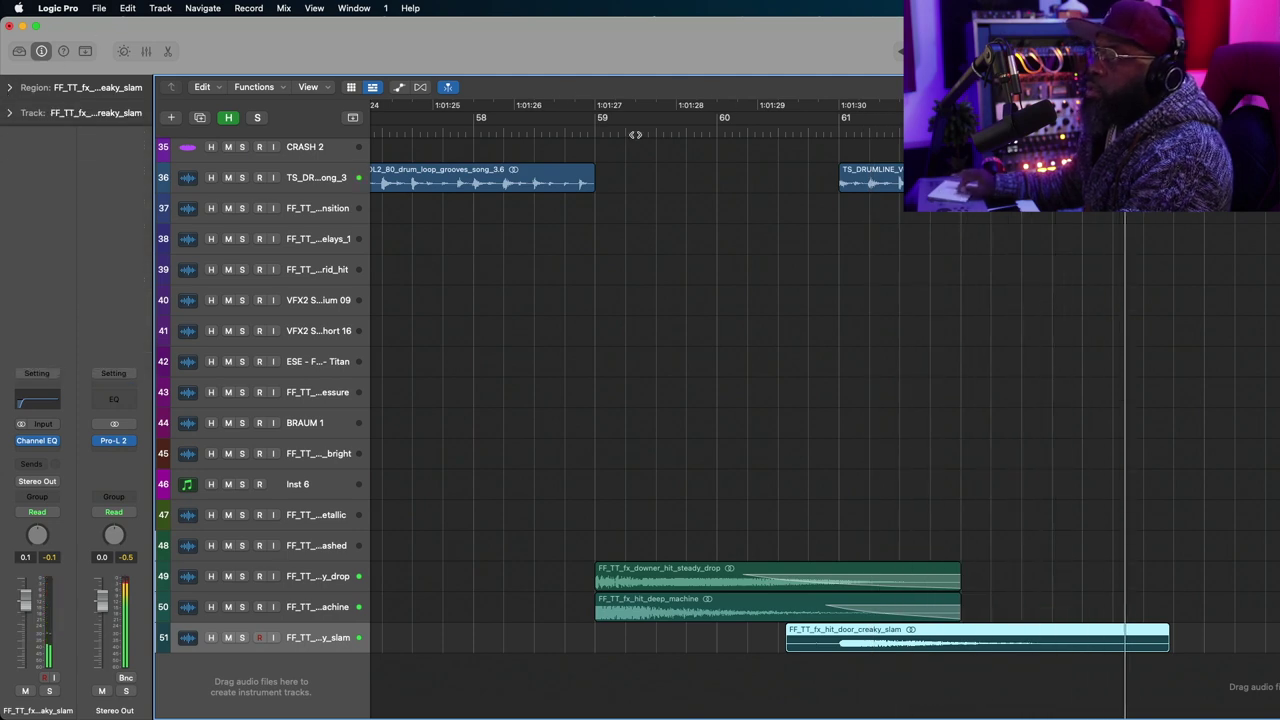
click(530, 132)
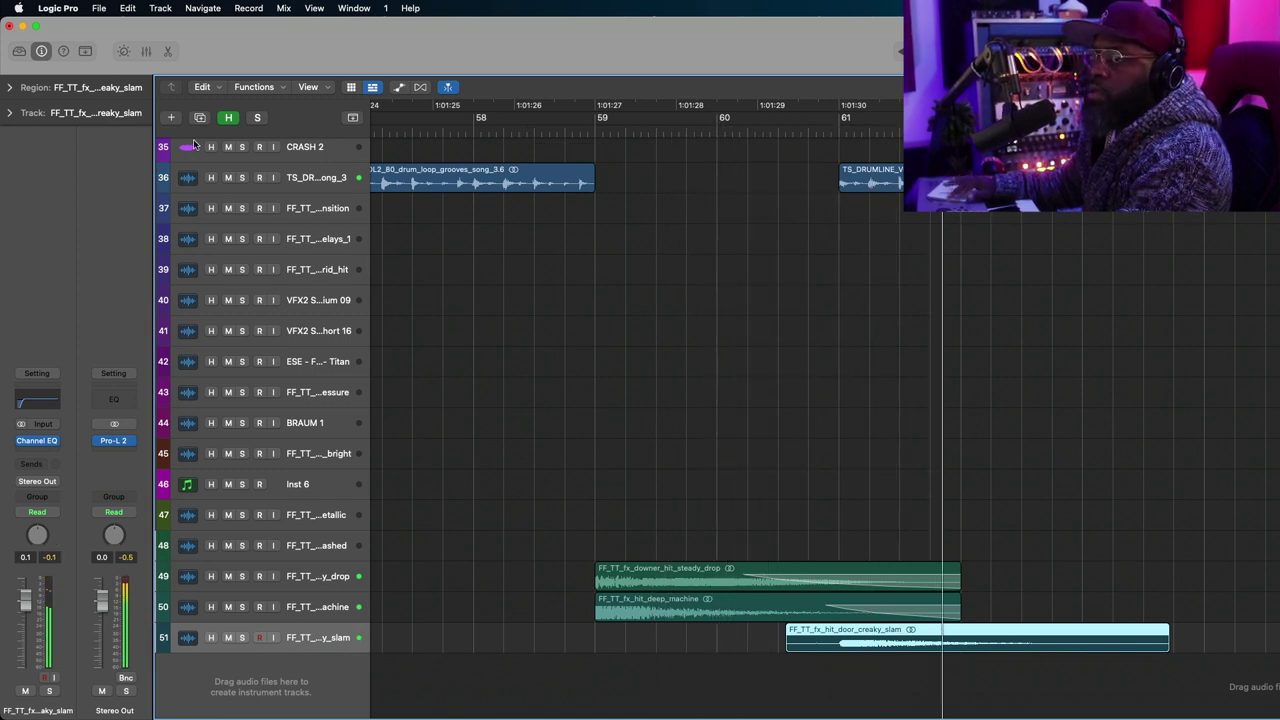
click(11, 87)
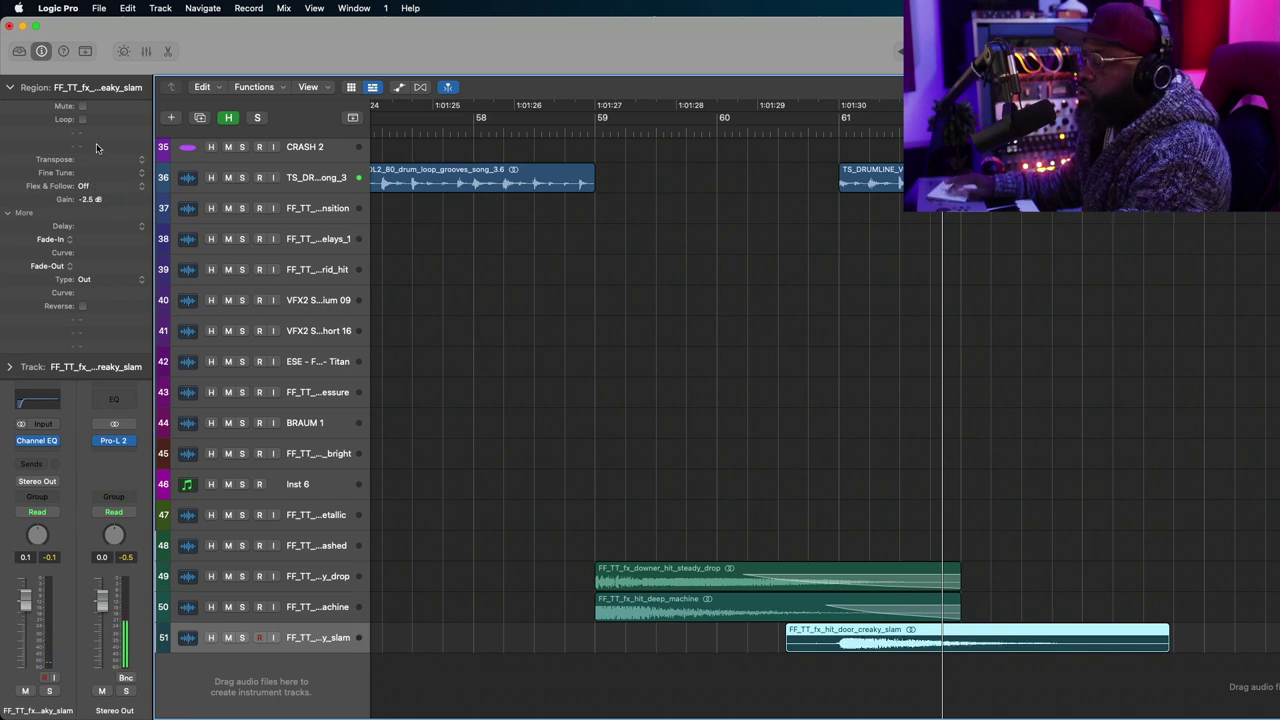
click(11, 87)
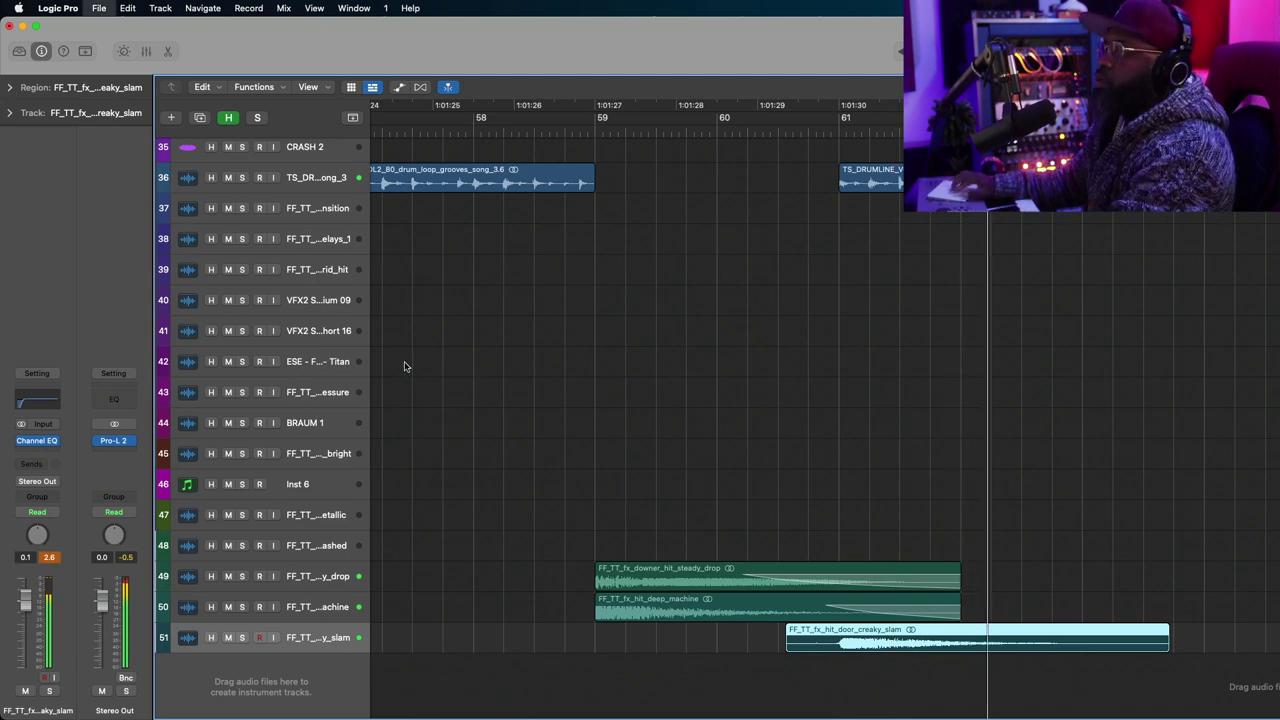
Review the whole arrangement across all tracks while the later sections play.
key(super+Left)
key(super+Left)
key(super+Left)
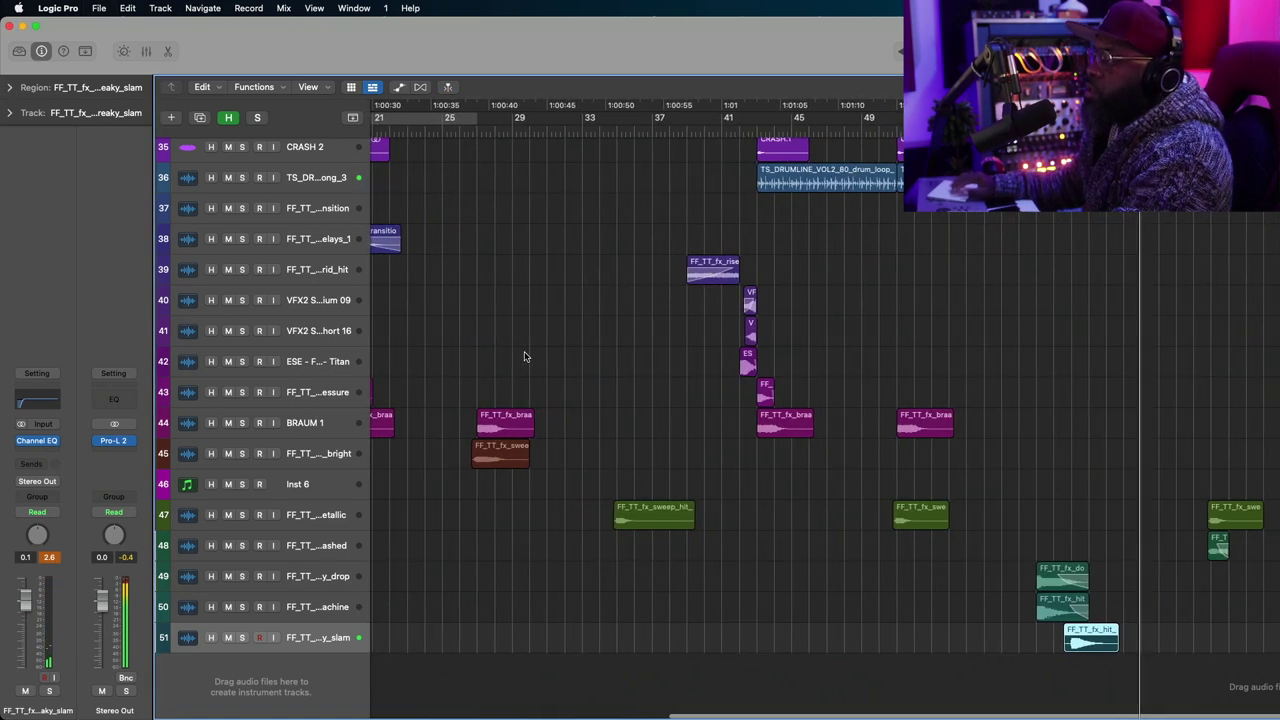
scroll(524, 357, up, 5)
scroll(524, 357, up, 3)
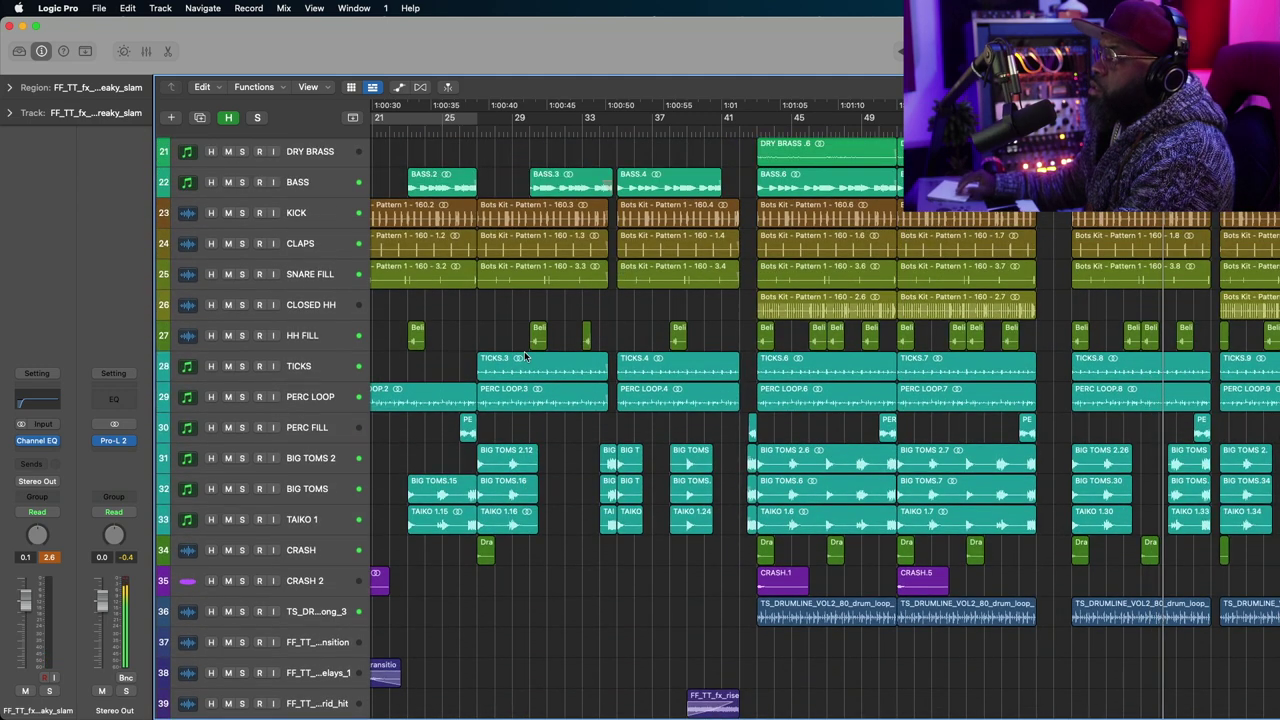
key(super+Up)
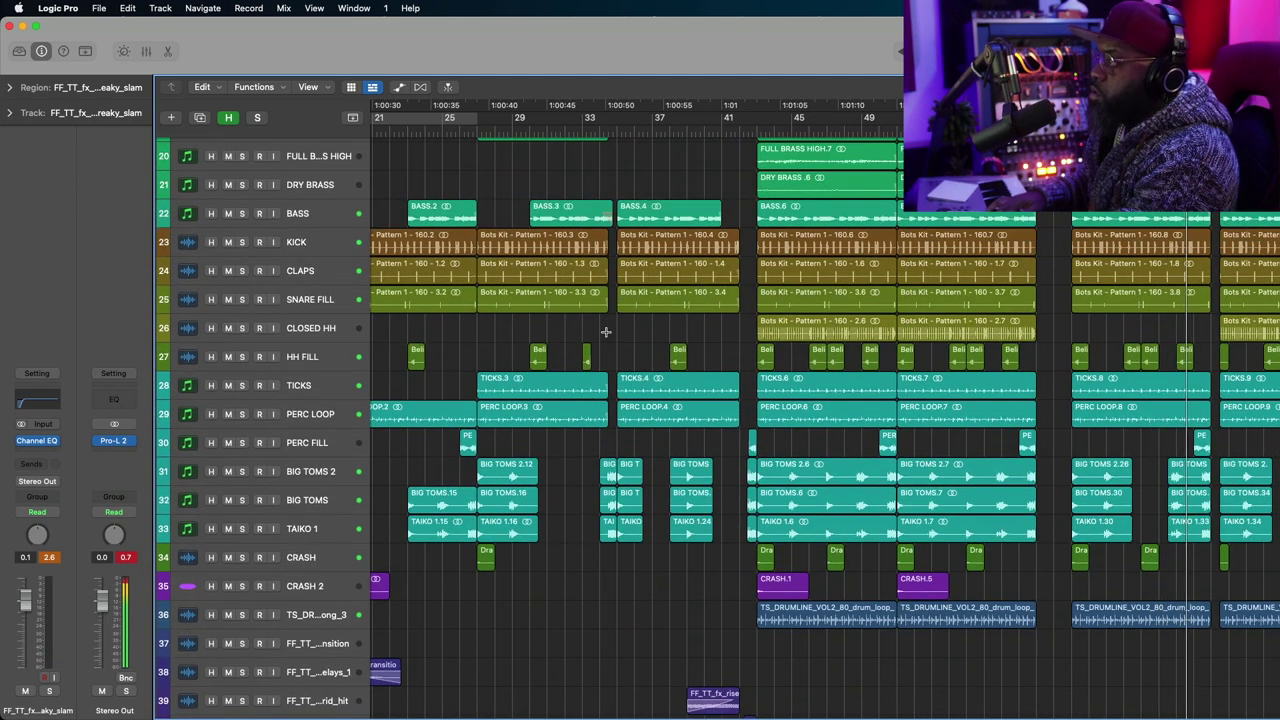
key(super+Up)
key(super+Up)
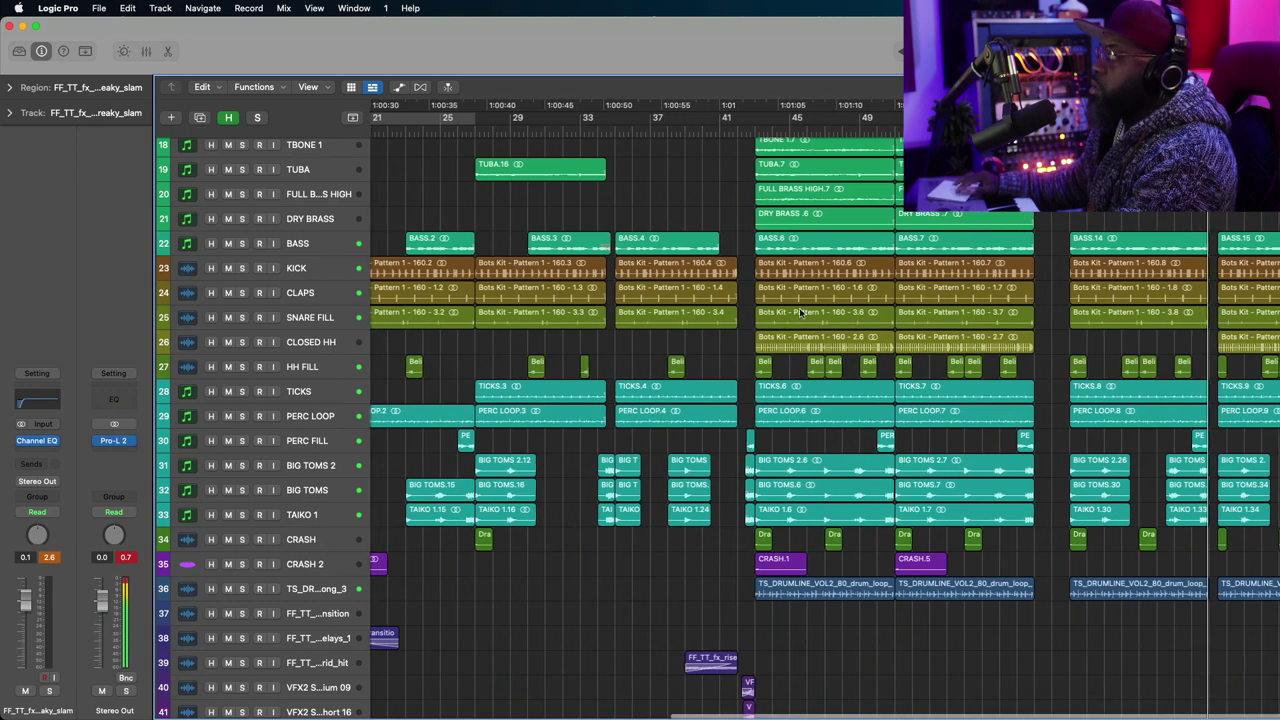
scroll(800, 313, left, 1)
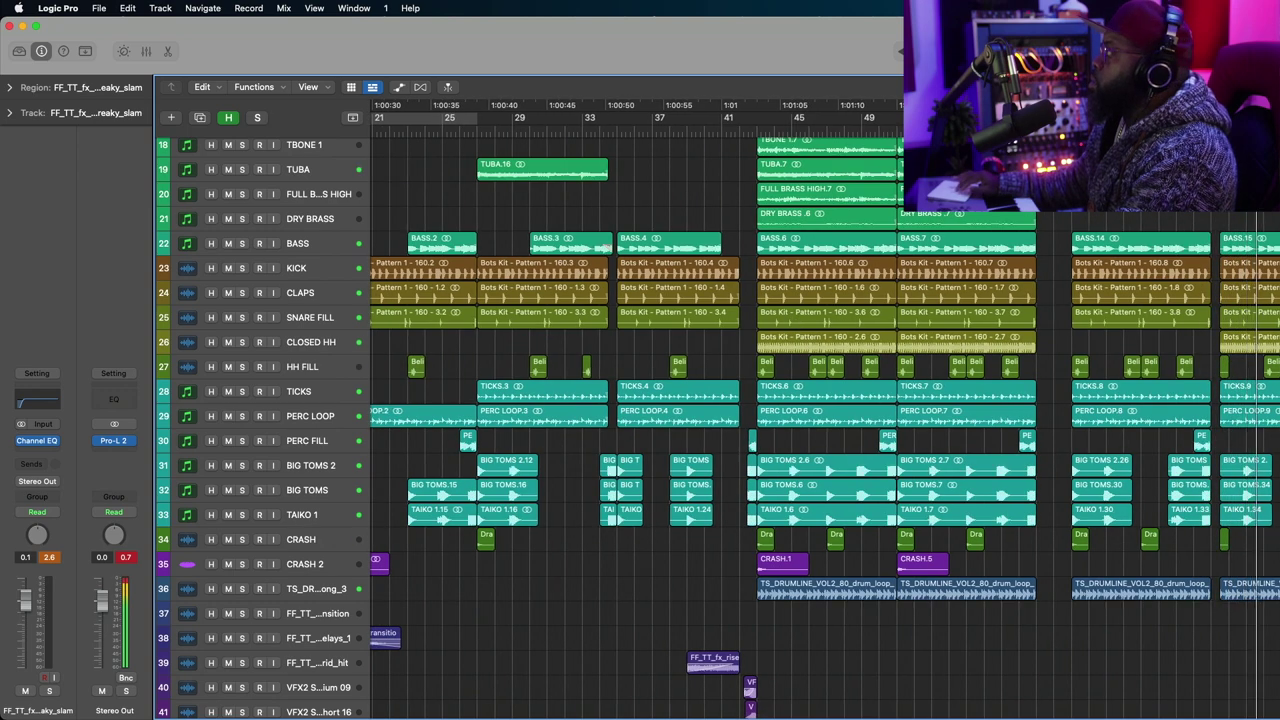
key(super+Up)
key(super+Up)
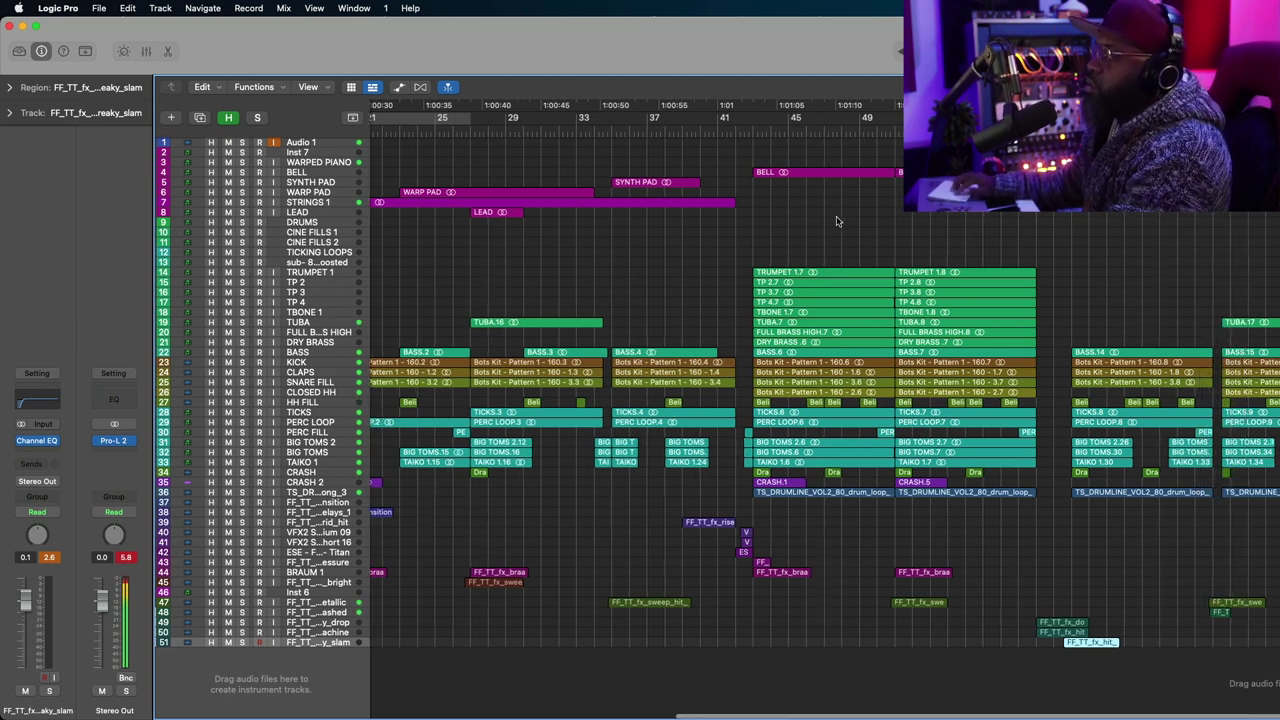
Add the FF_TT_fx_sweep_hit_door_slam_demons sample on a new track 52 at bar 76 and play the transition.
key(super+Right)
key(super+Right)
key(super+Right)
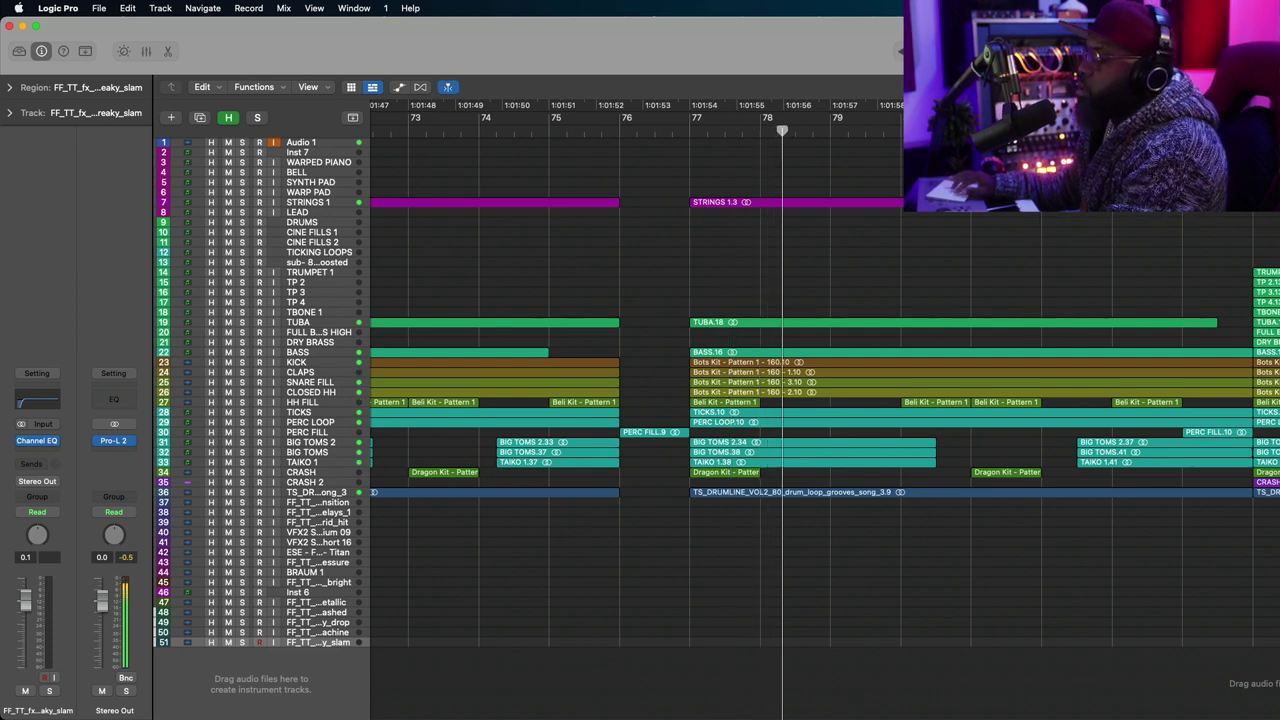
drag(1270, 300, 620, 667)
click(585, 125)
key(space)
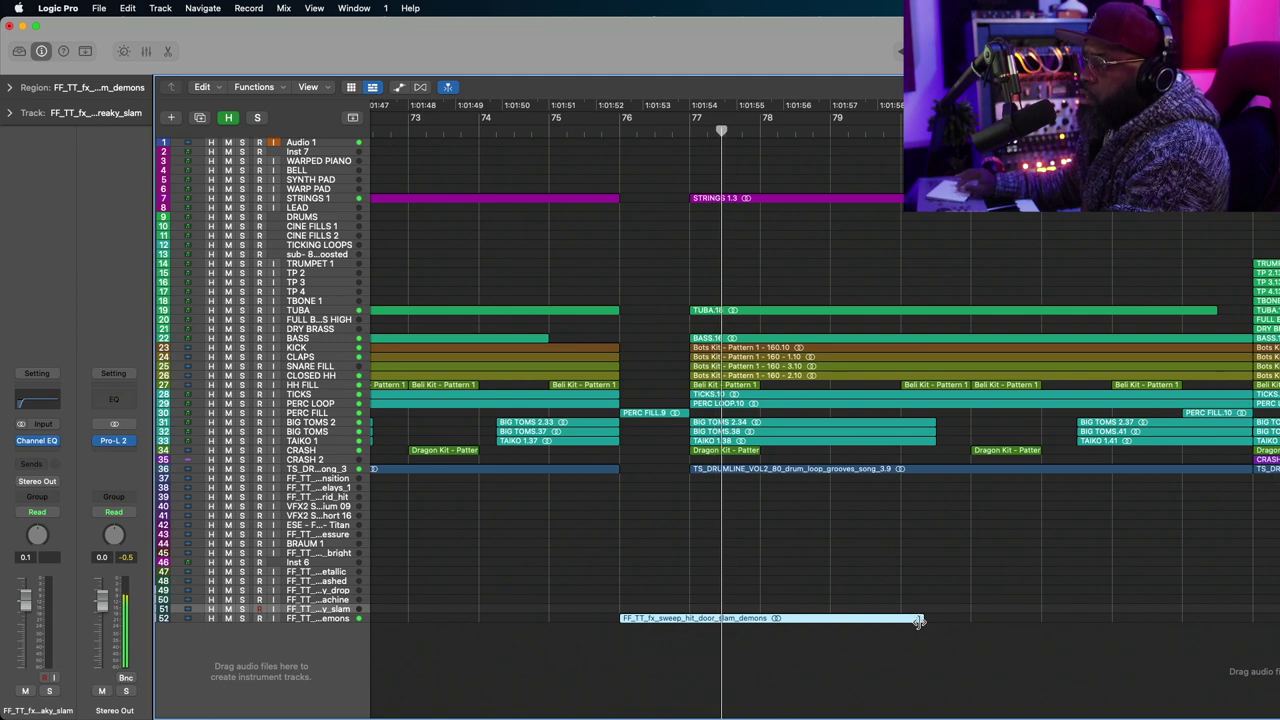
Shorten the door slam sweep region on track 52 to end slightly past the middle of bar 76.
drag(918, 621, 640, 505)
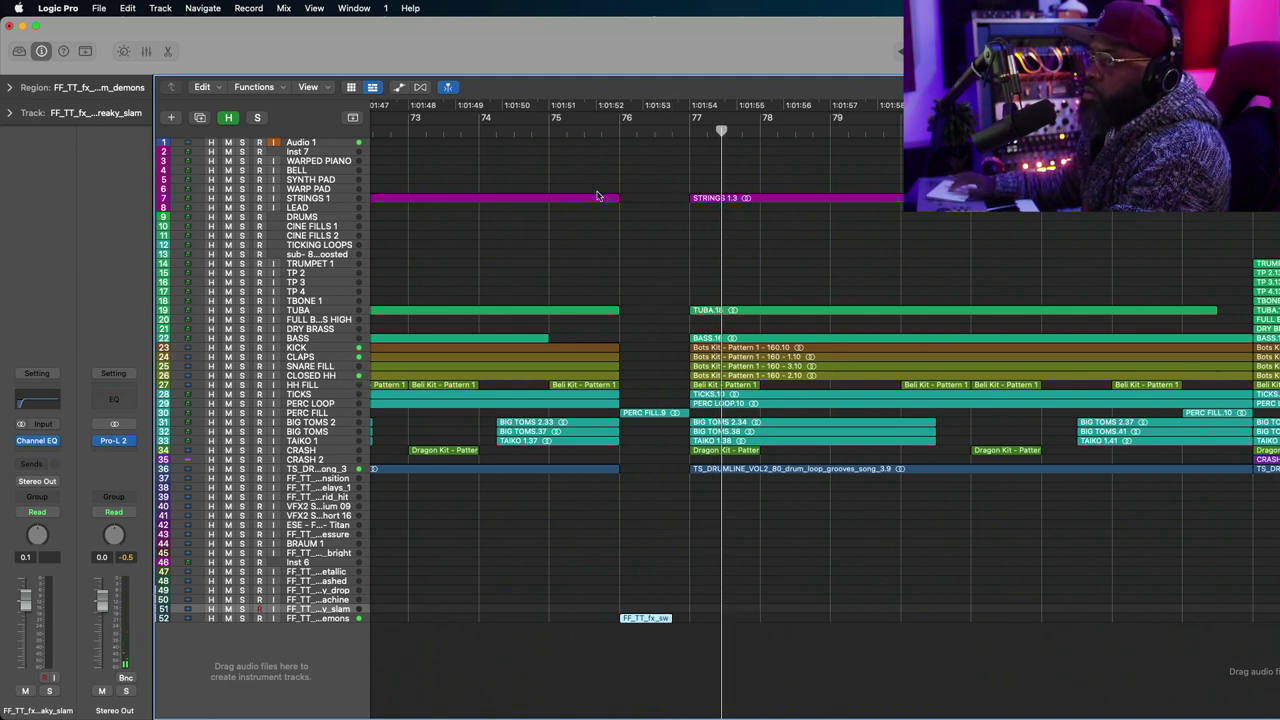
click(596, 133)
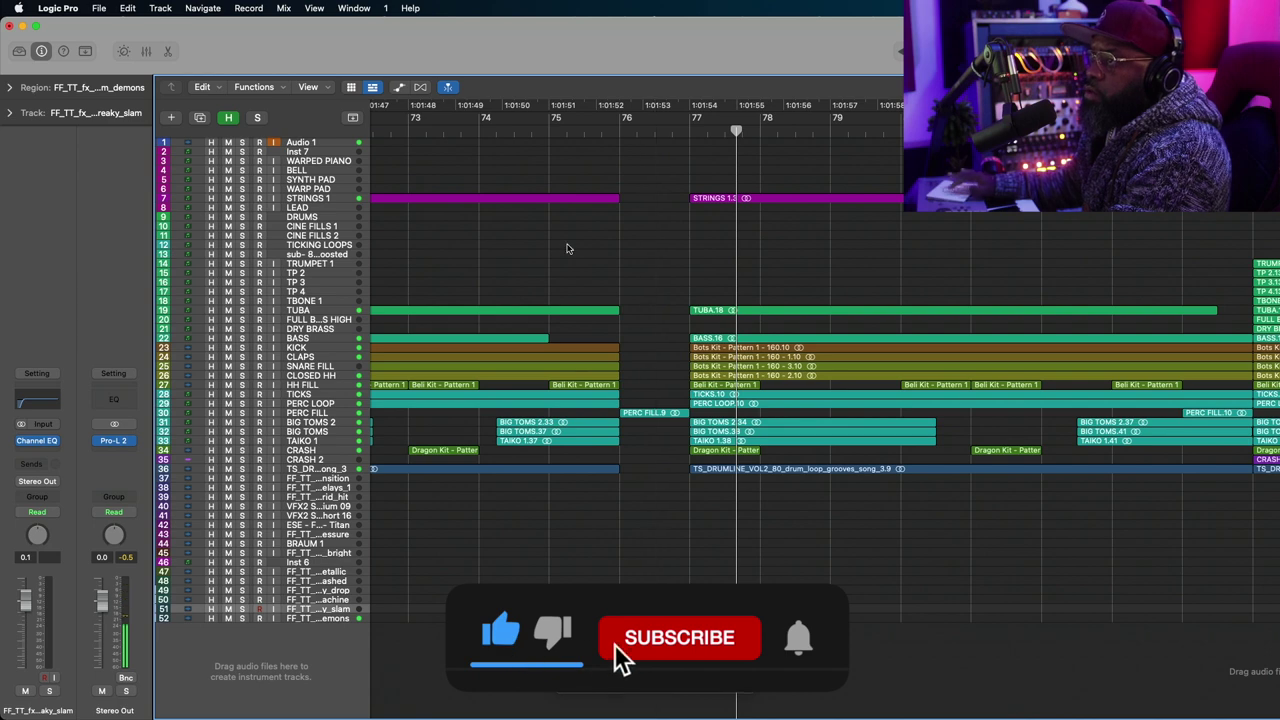
click(566, 131)
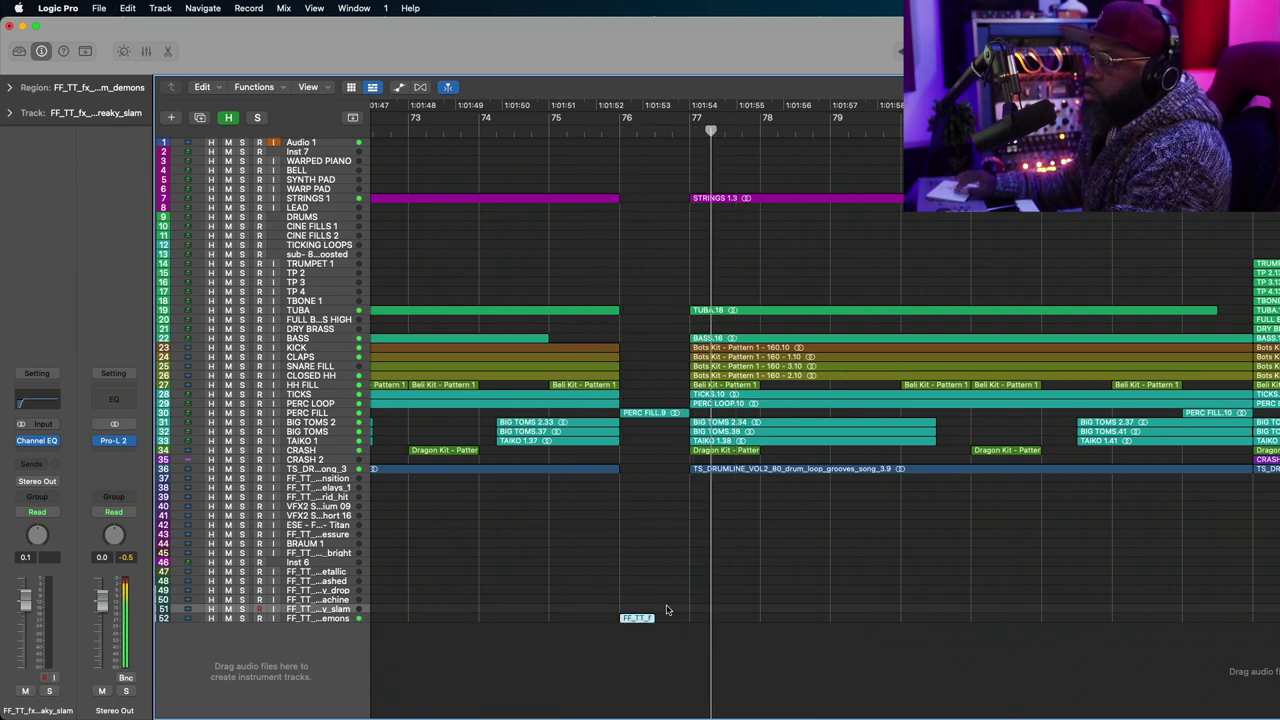
drag(652, 620, 663, 620)
click(587, 130)
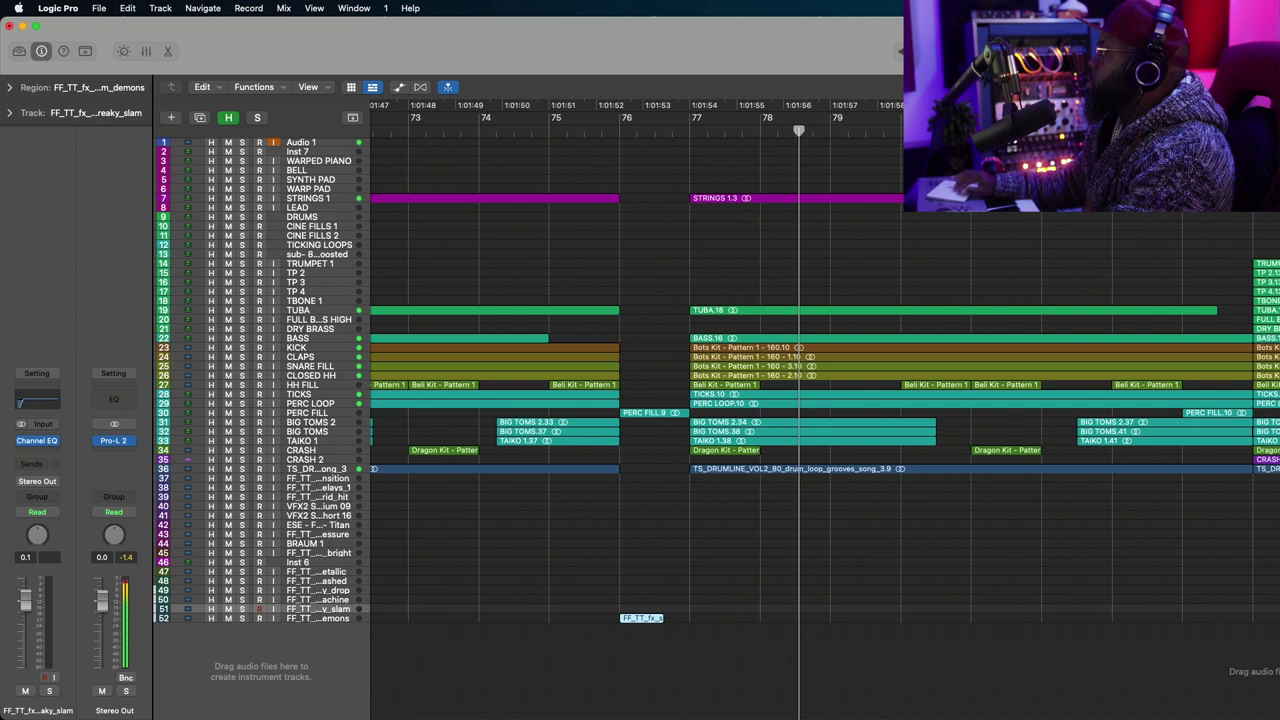
Add the FF_TT_fx_sweep_hit_bright_1 sample on a new track 53 and move its start to position 76 4 4 1.
drag(1279, 560, 620, 686)
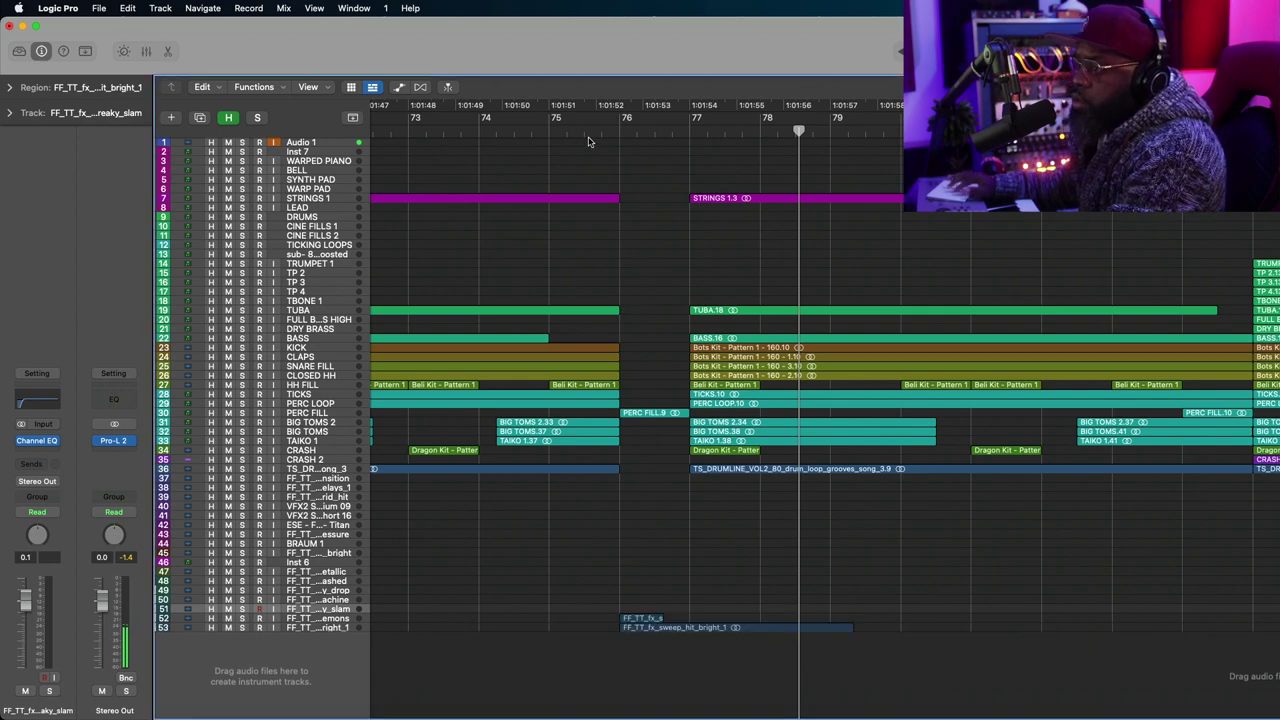
click(644, 129)
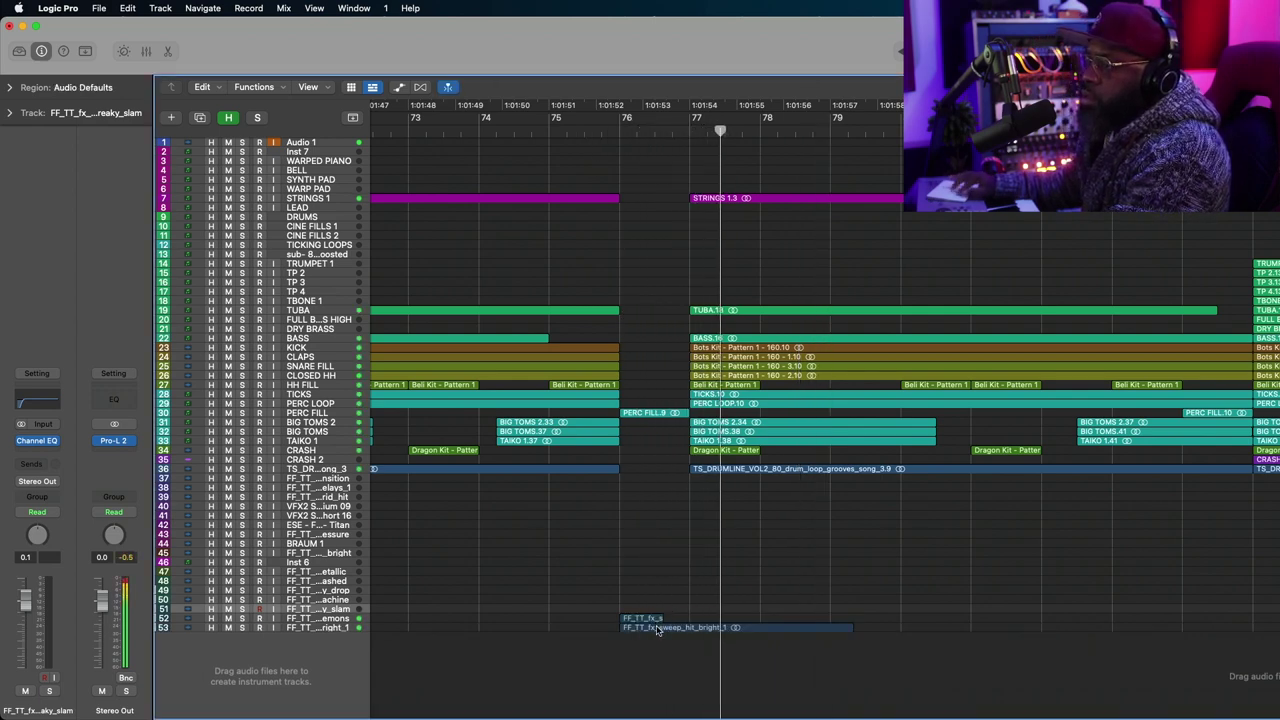
drag(657, 630, 724, 633)
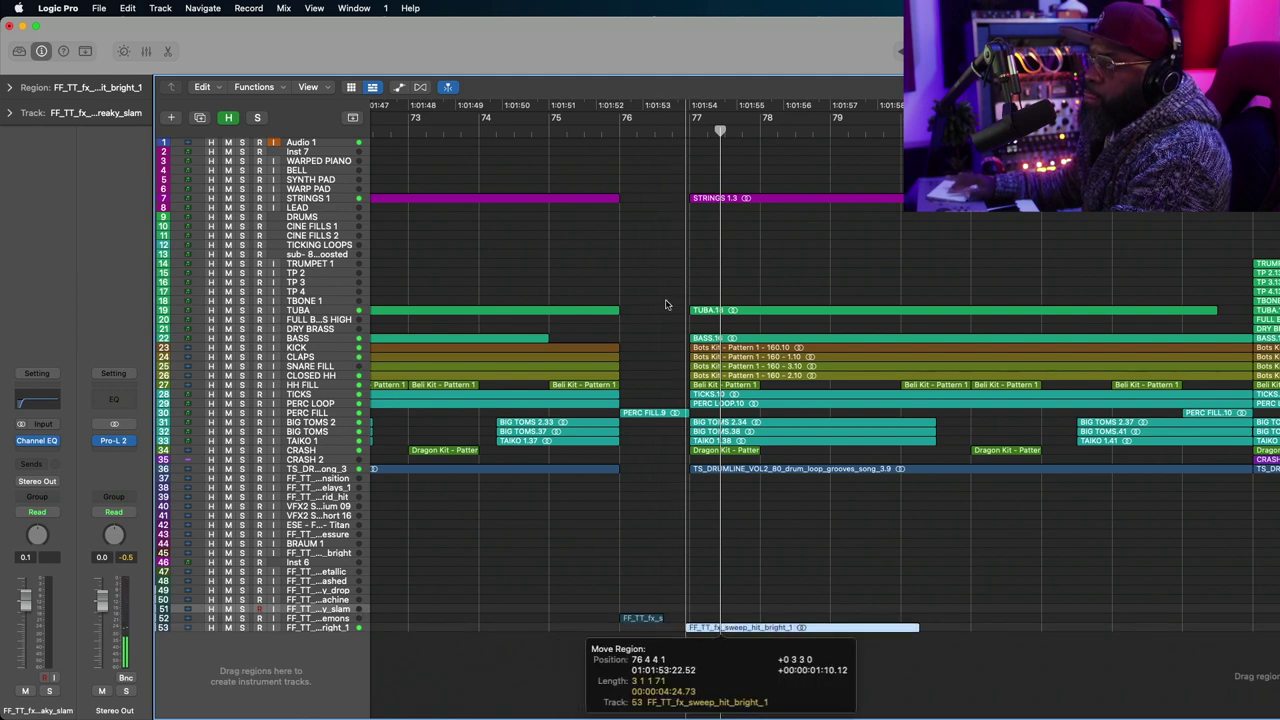
Move the sweep_hit_bright_1 region on track 53 to start about one beat before bar 77 and play the transition from bar 76.
click(625, 131)
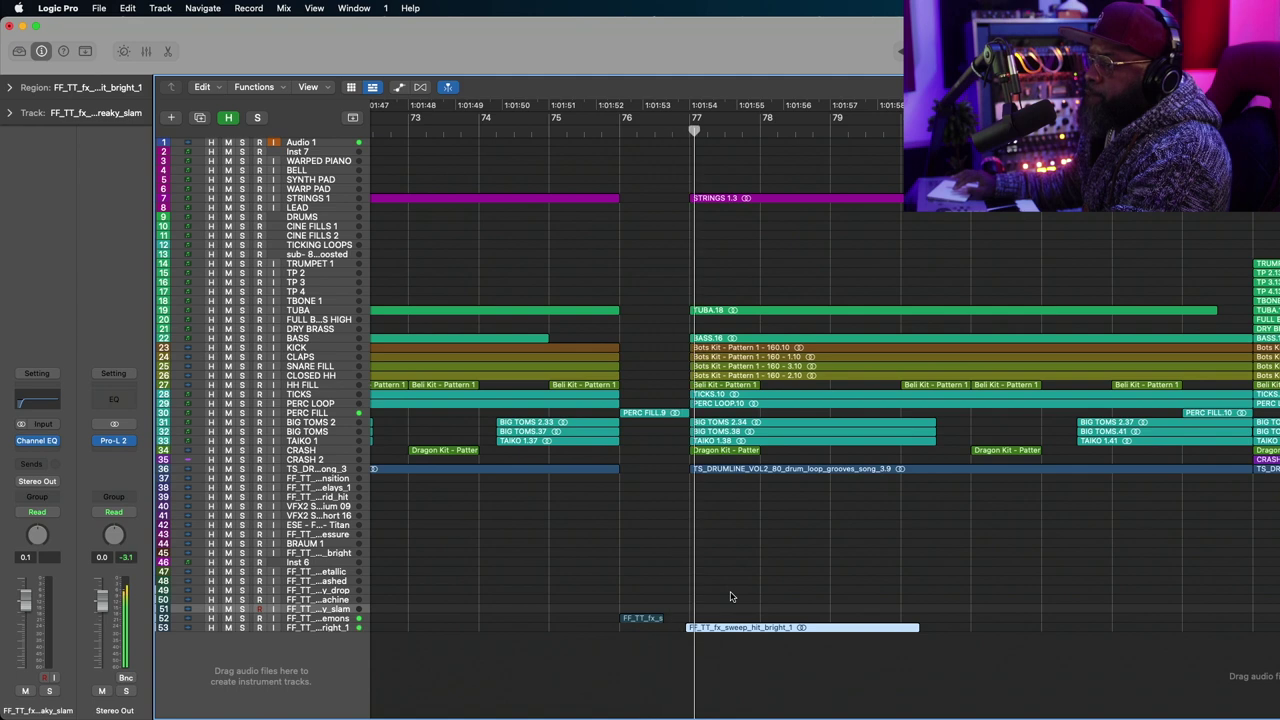
key(space)
drag(700, 632, 688, 632)
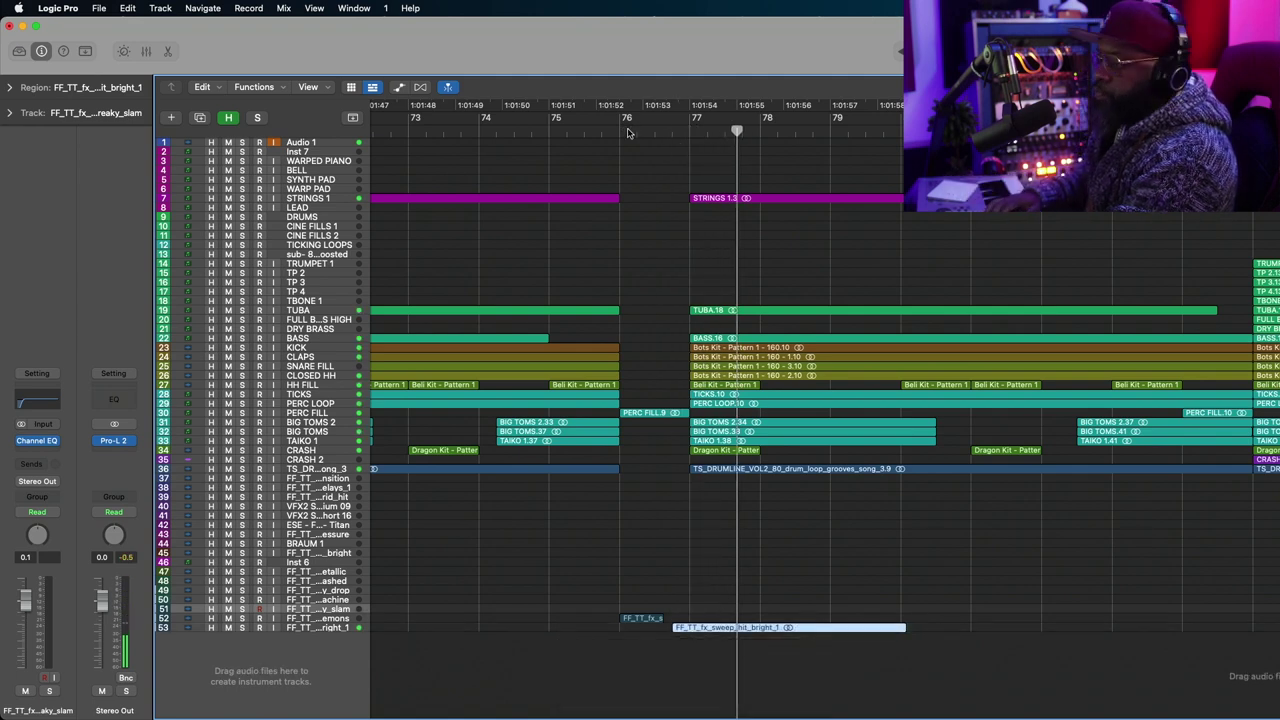
key(super+Down)
key(super+Down)
key(super+Down)
key(super+Down)
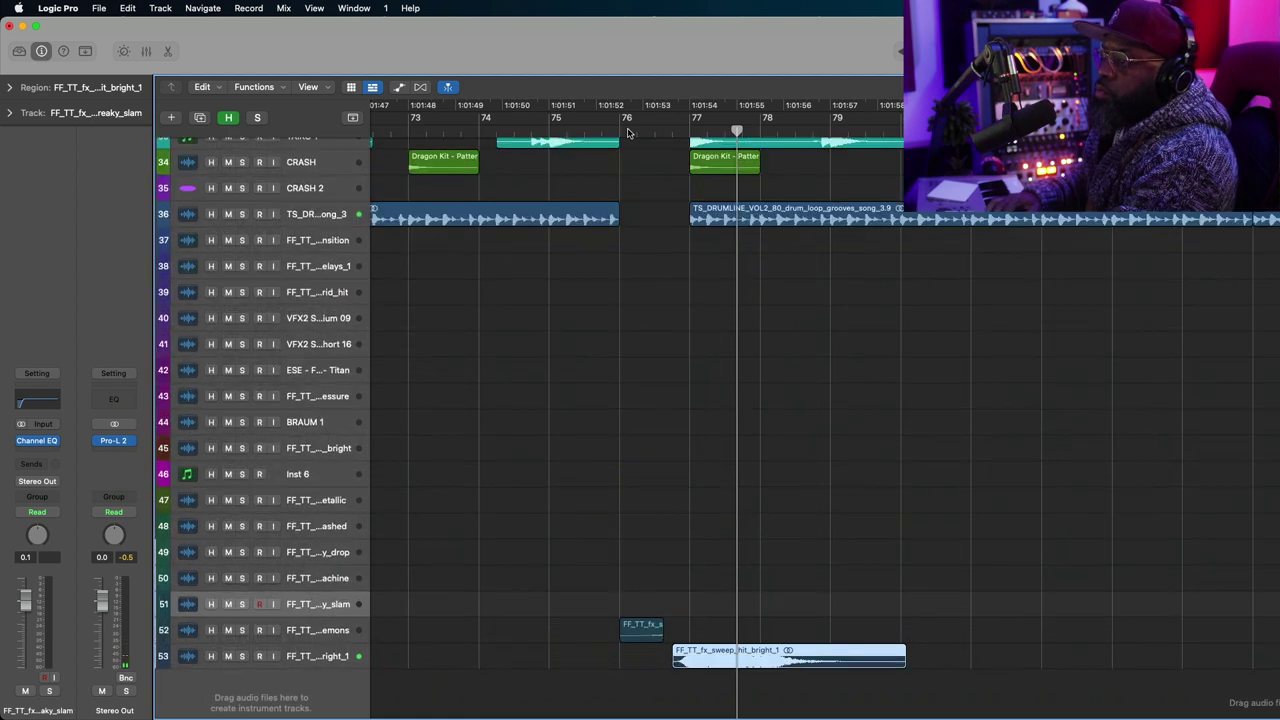
key(super+Down)
key(super+Down)
click(631, 129)
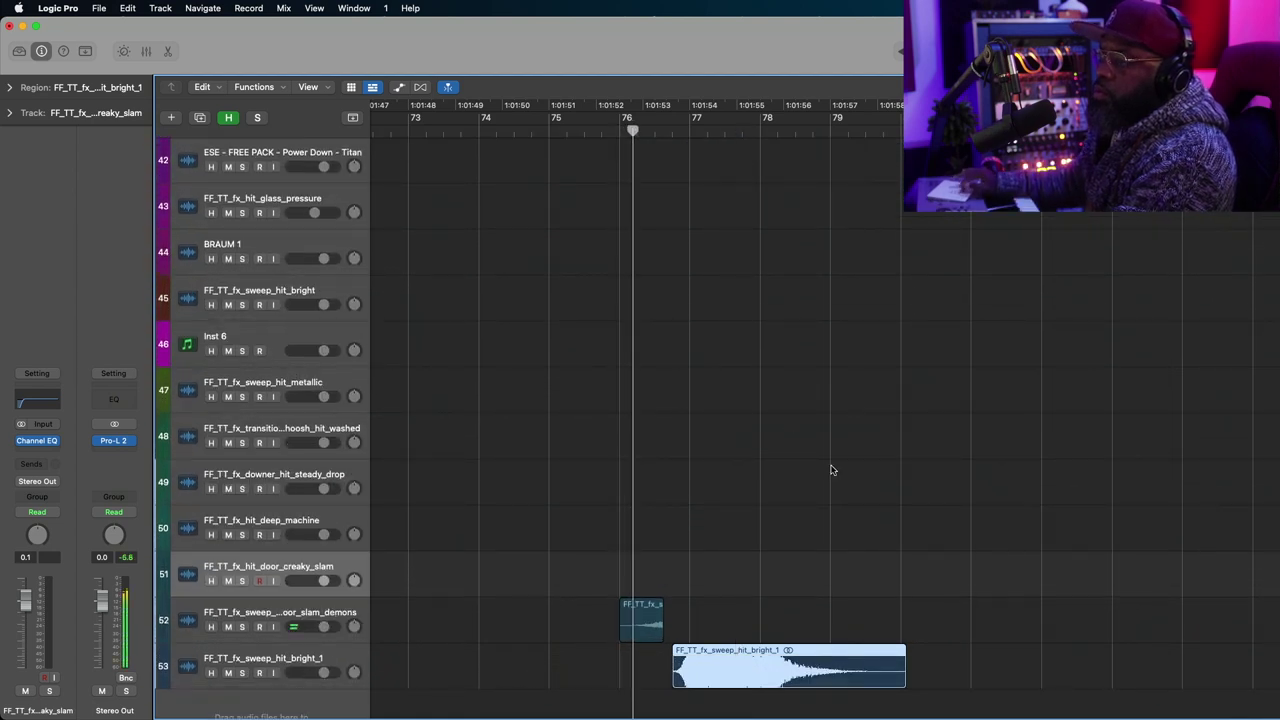
key(space)
scroll(830, 470, down, 1)
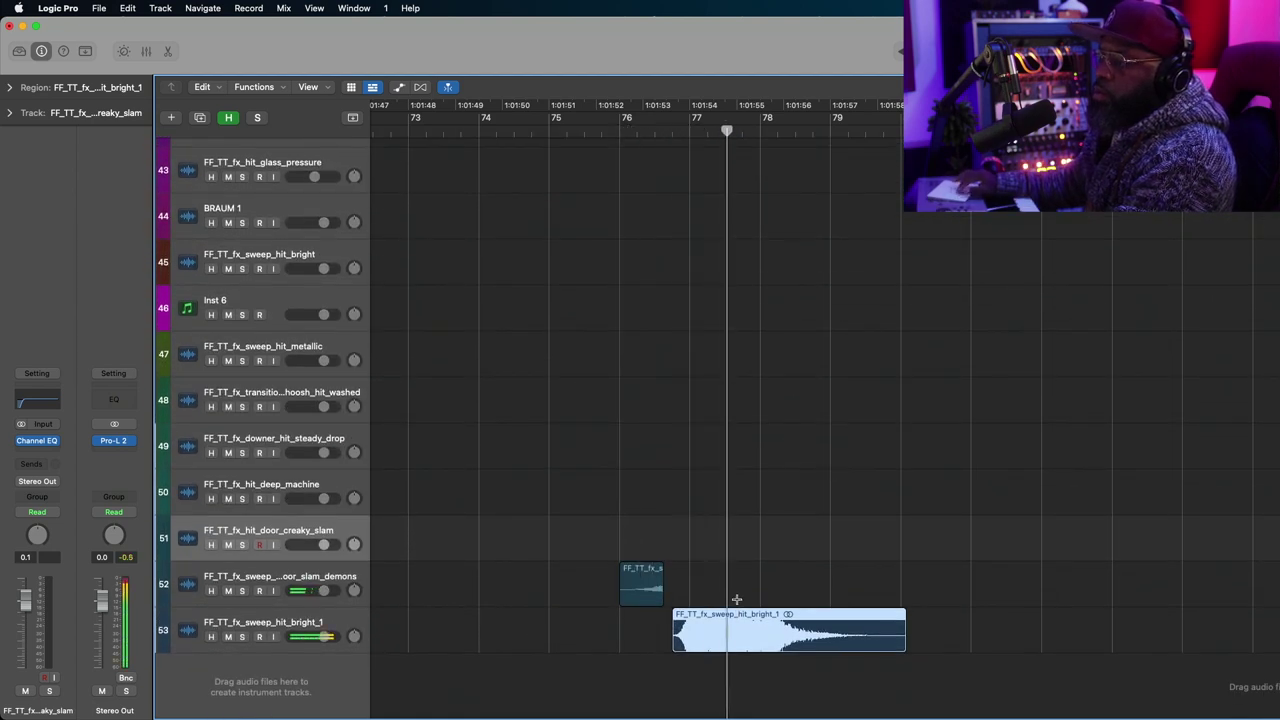
Nudge the sweep_hit_bright_1 region slightly earlier in two small moves, so it starts just ahead of beat 4 in bar 76, replaying the transition.
key(super+Right)
key(super+Right)
key(super+Right)
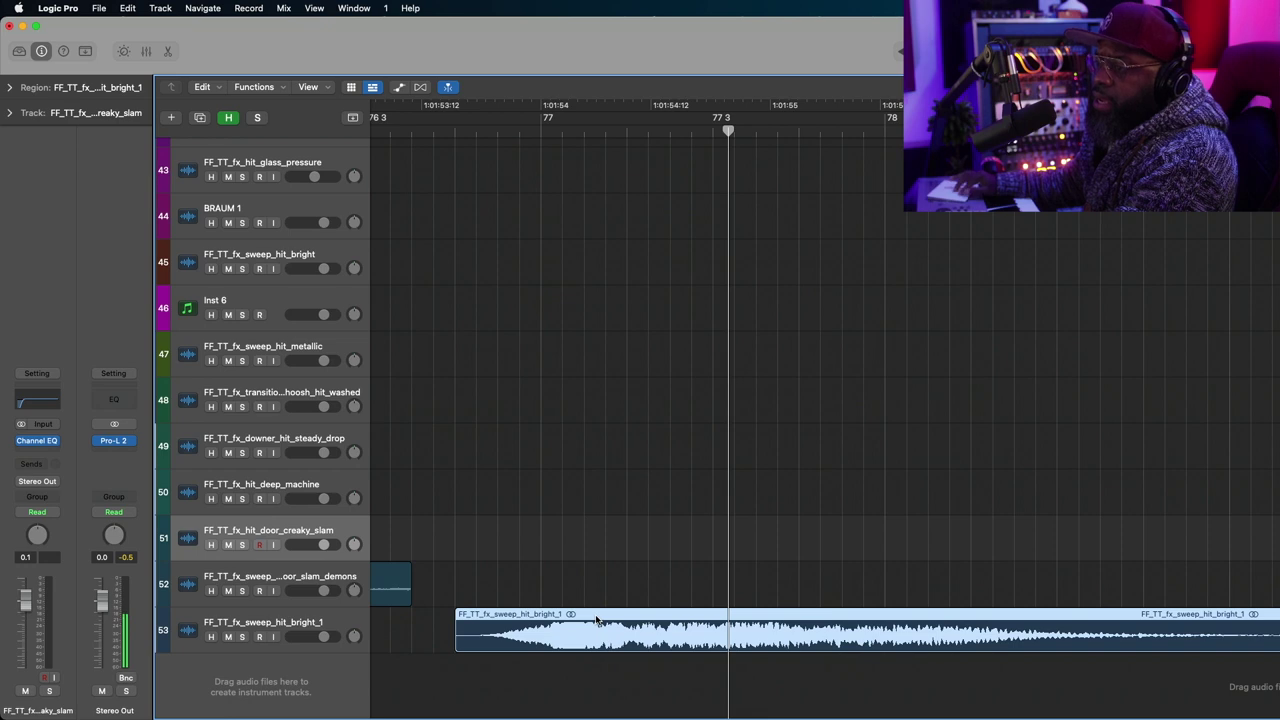
drag(597, 621, 585, 622)
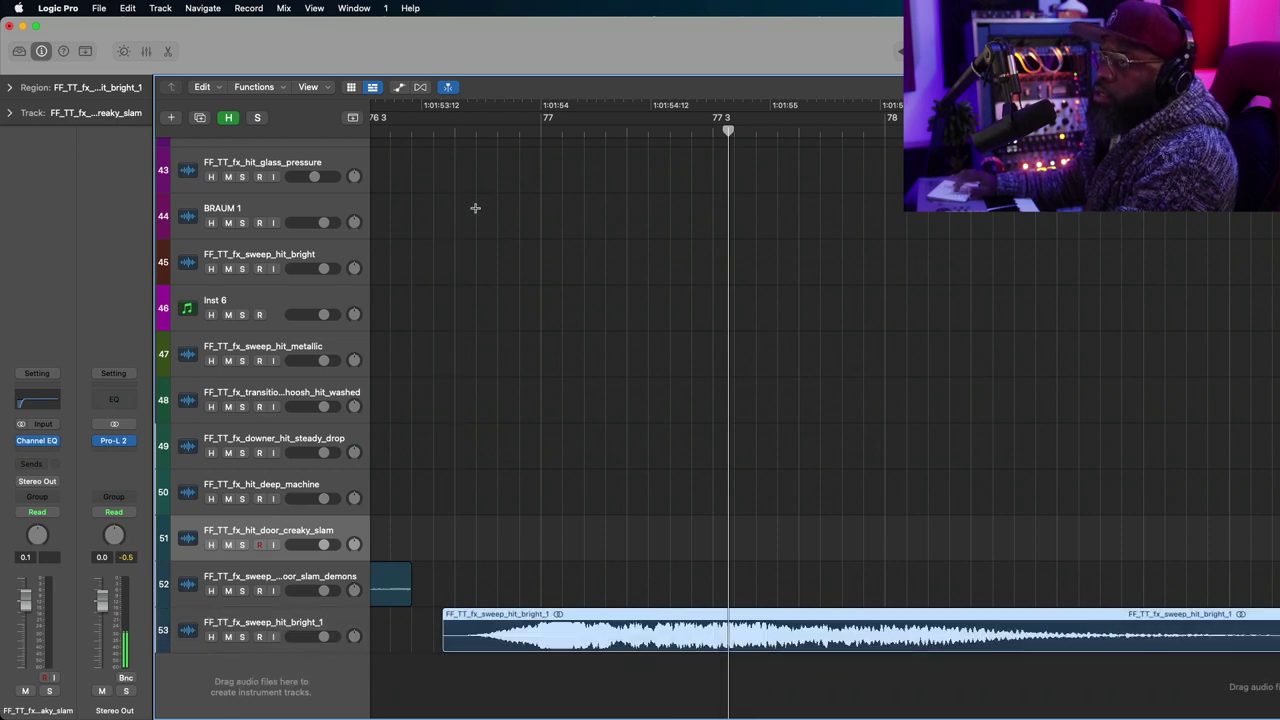
double_click(385, 135)
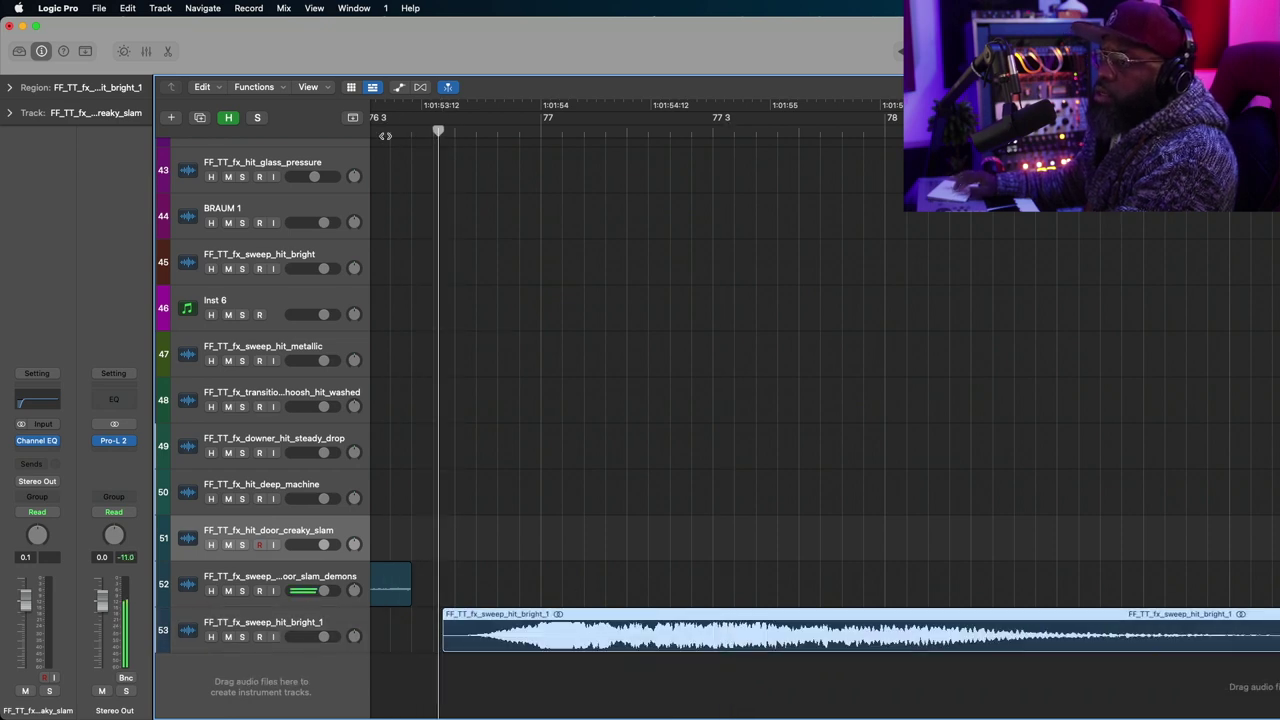
double_click(385, 135)
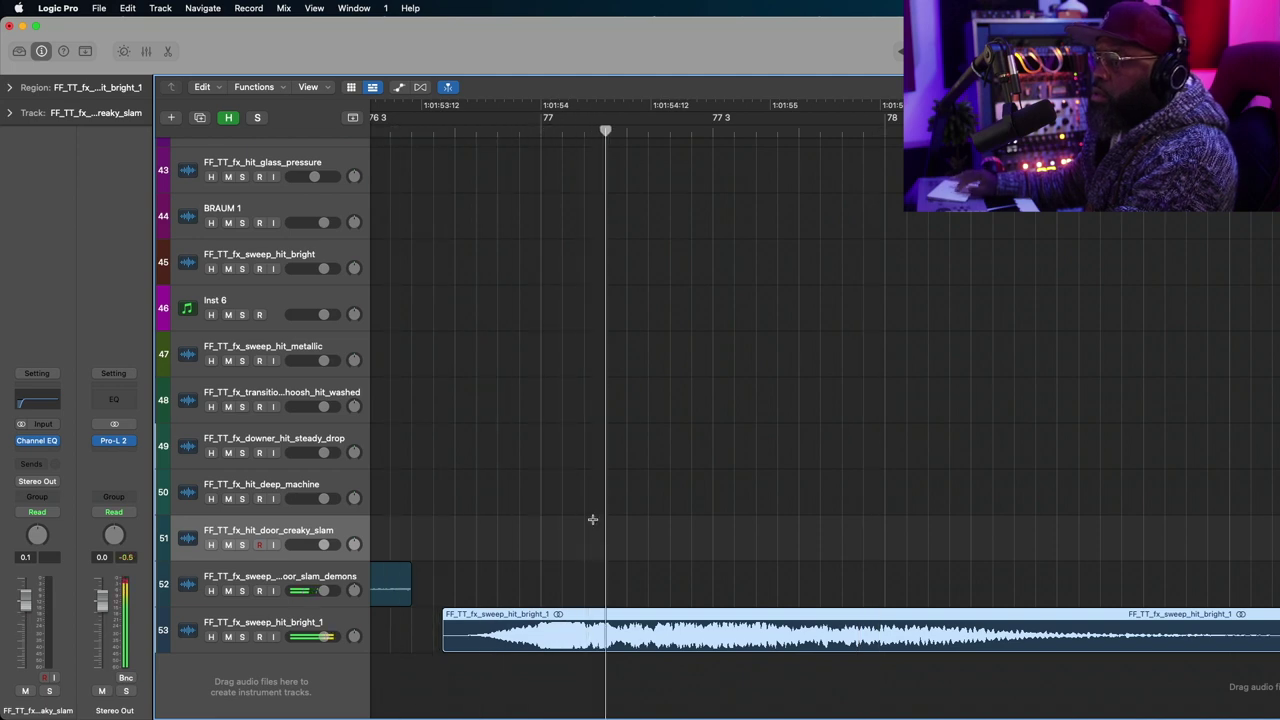
key(space)
drag(570, 615, 568, 615)
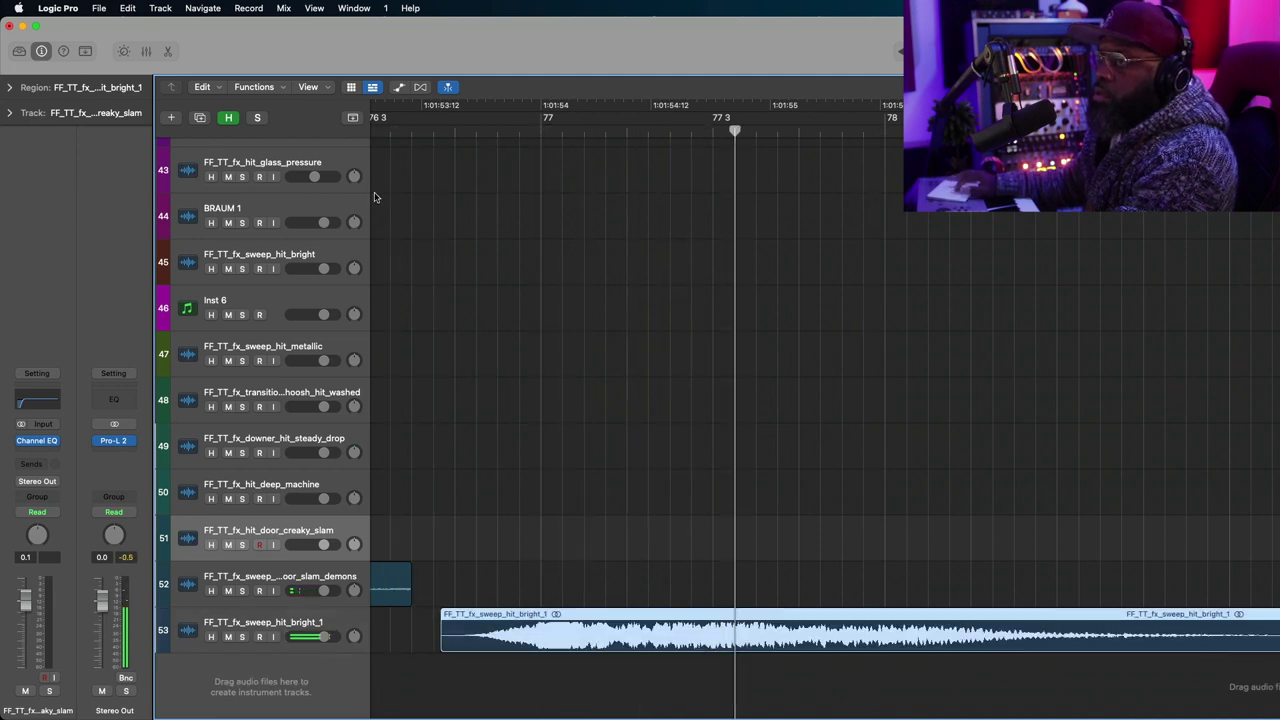
double_click(375, 131)
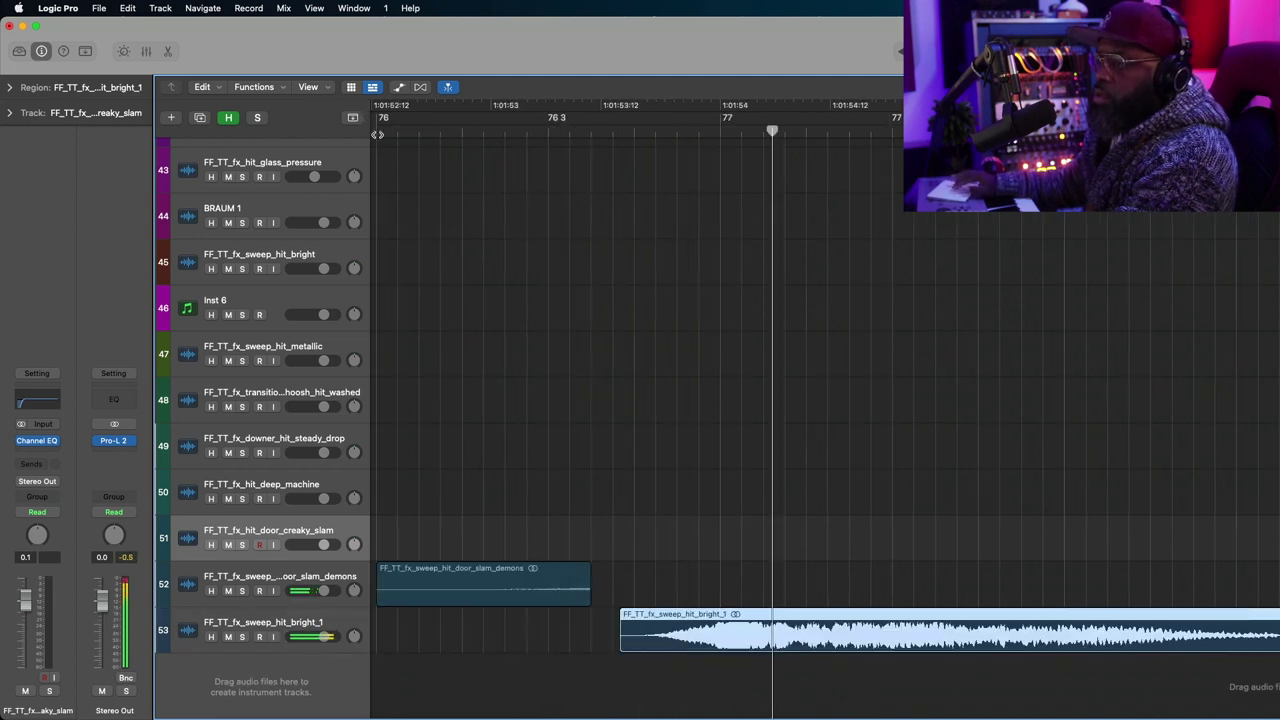
Set the region gain of sweep_hit_bright_1 on track 53 to -4.5 dB.
click(272, 626)
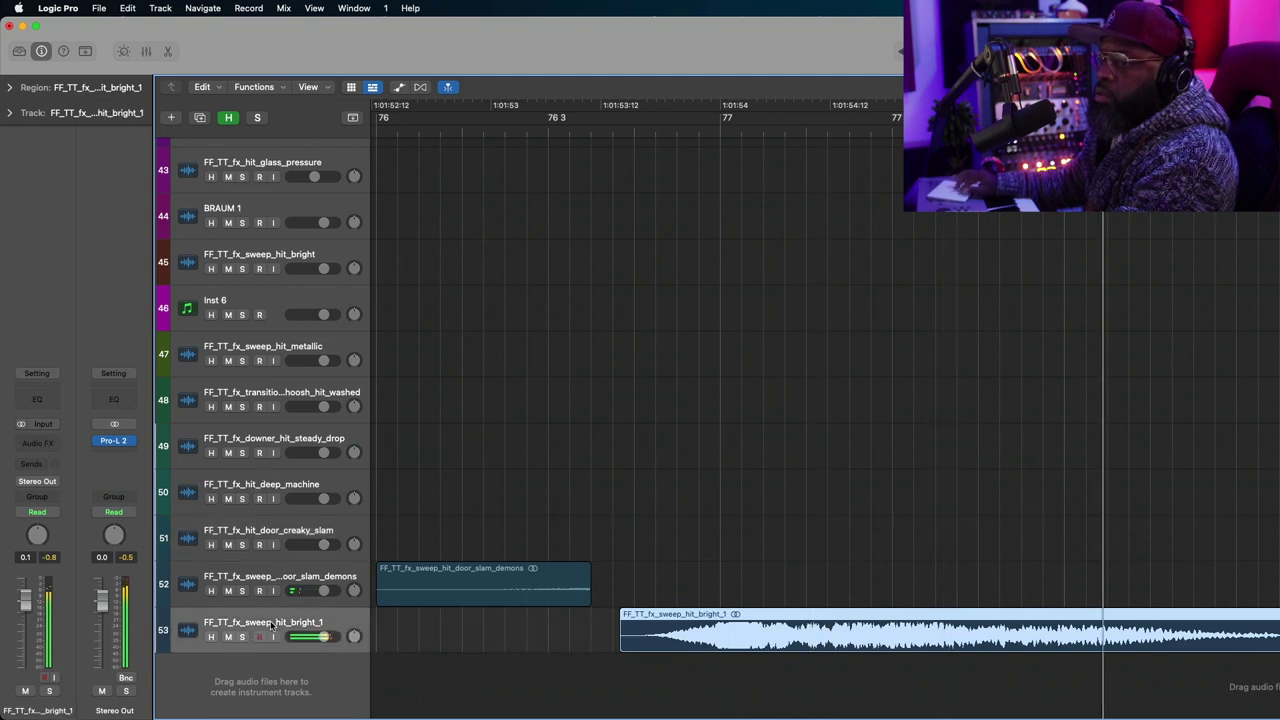
click(9, 87)
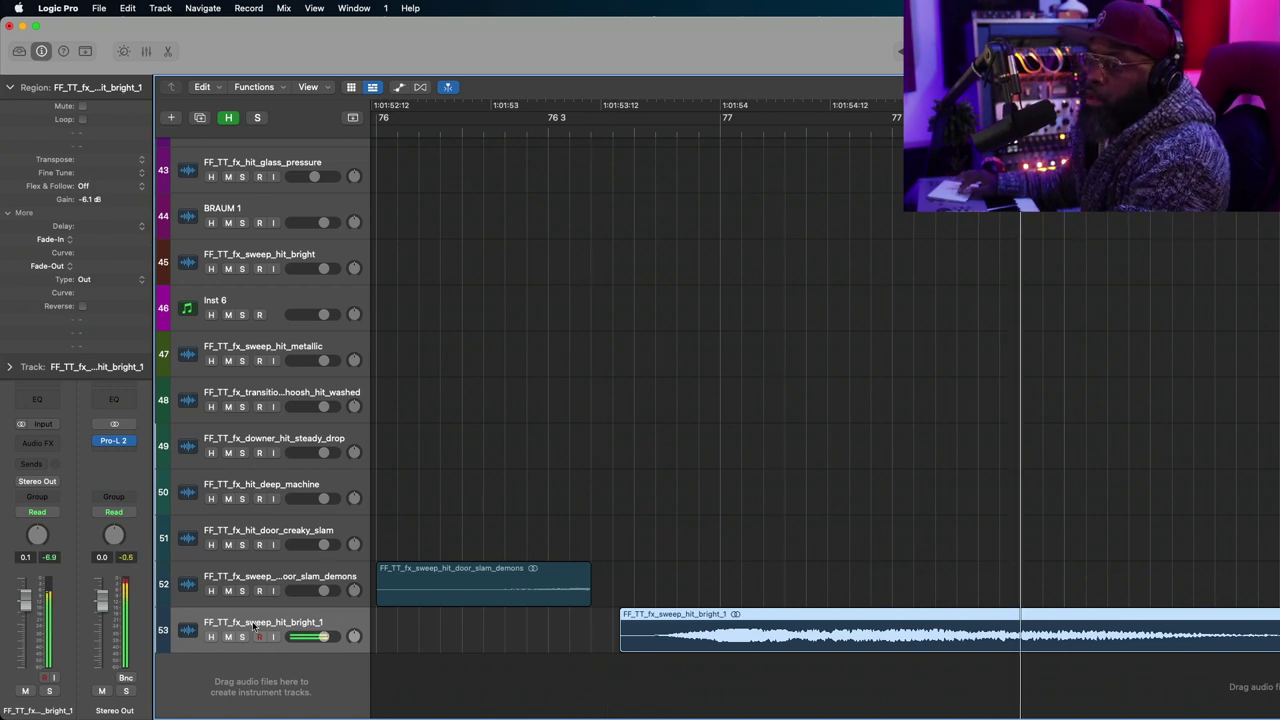
drag(89, 202, 96, 173)
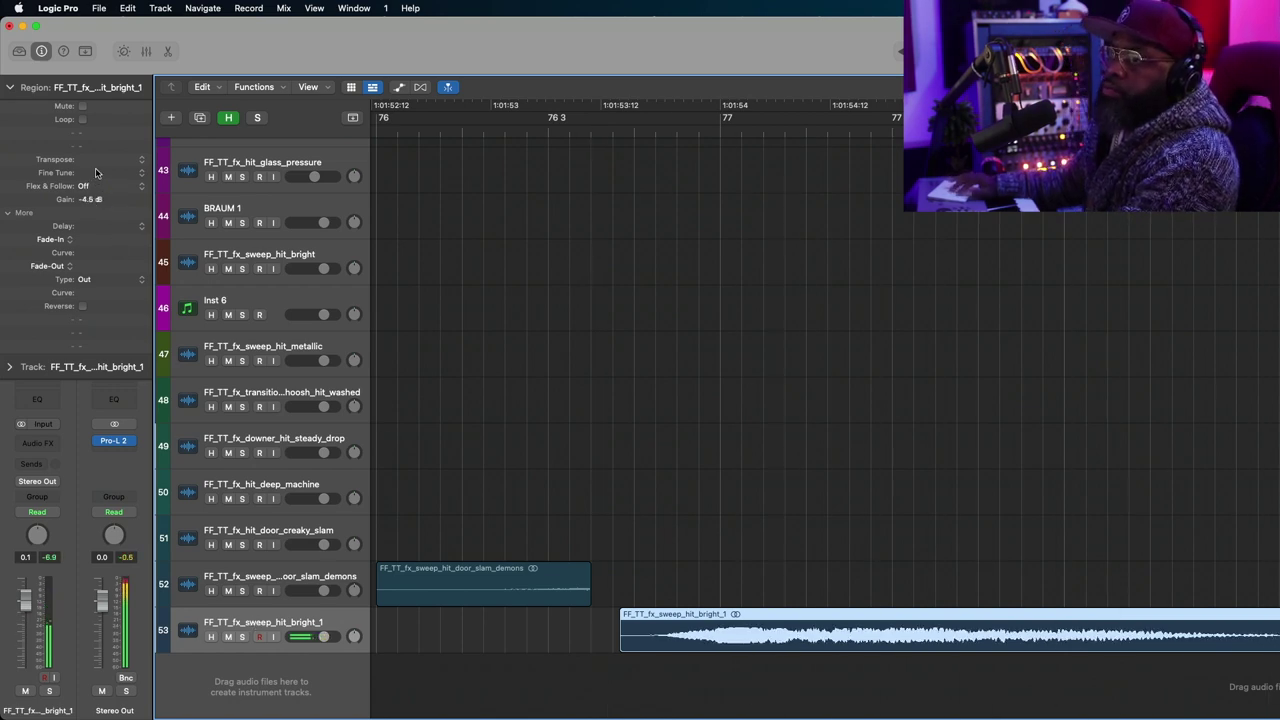
click(10, 87)
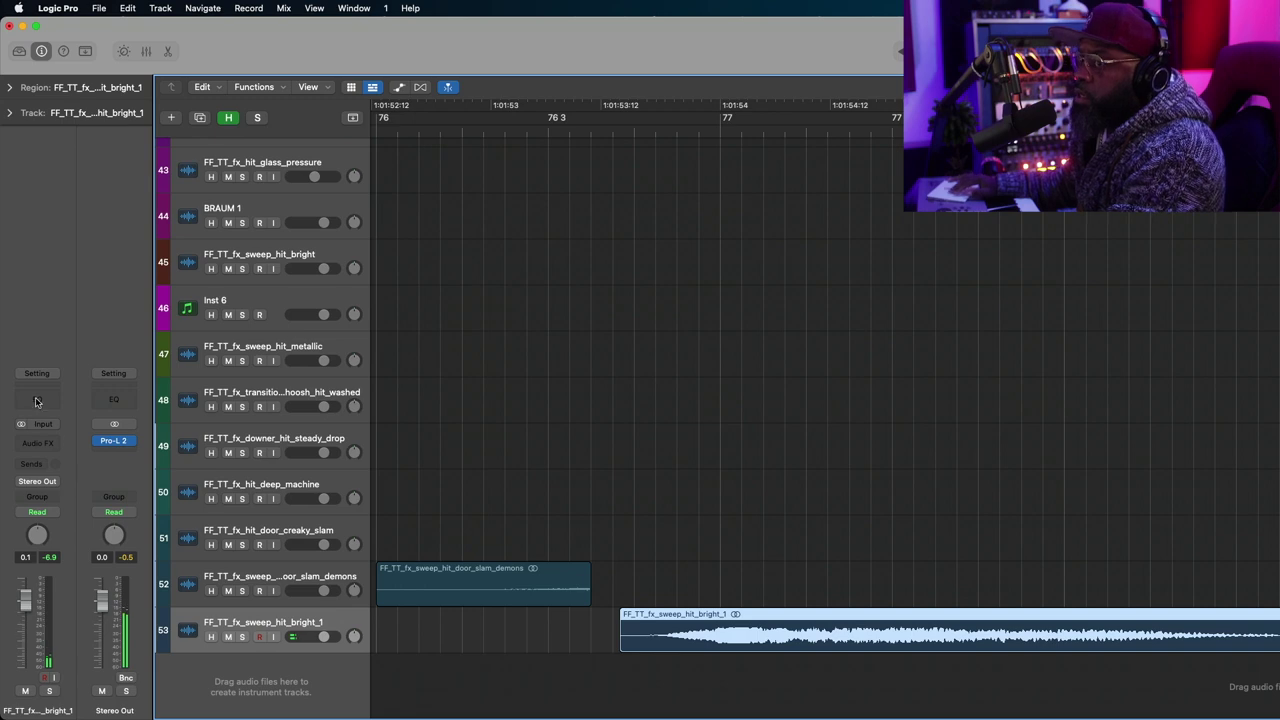
Add a Channel EQ to track 53, enable its low-cut band and raise the cutoff frequency.
click(35, 401)
click(834, 537)
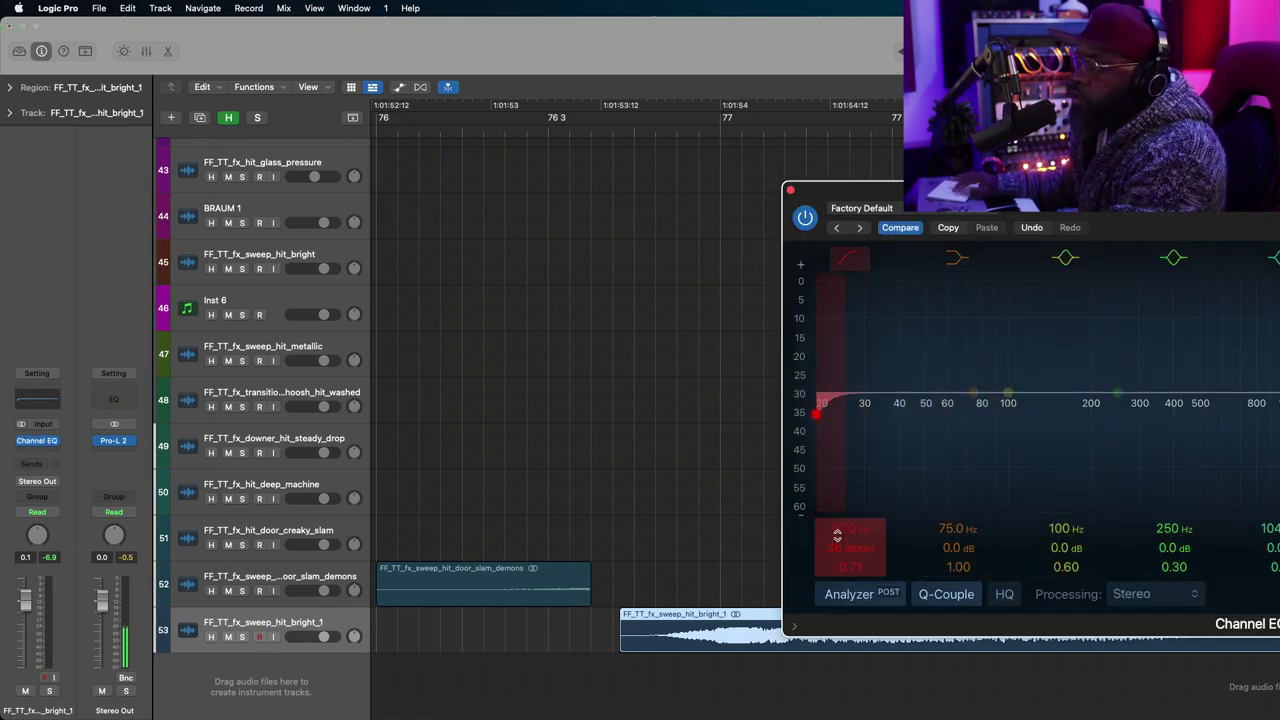
drag(837, 537, 837, 500)
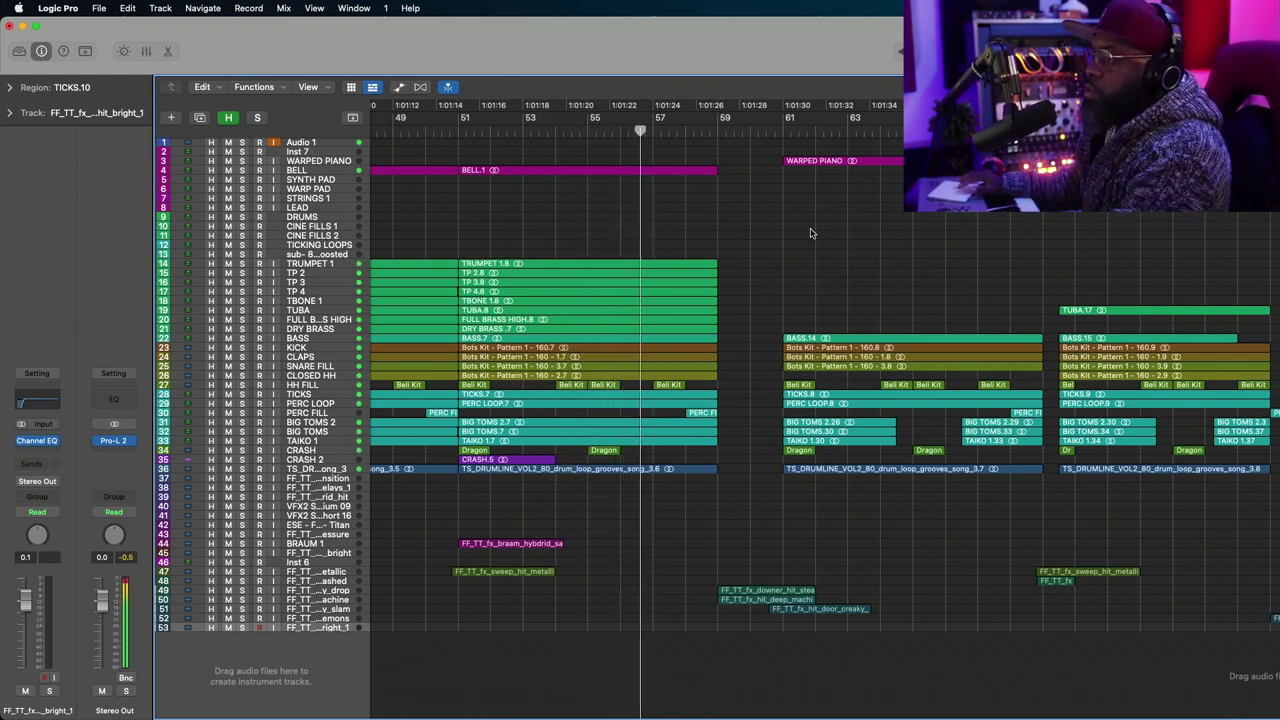
Add the FF_TT_fx_riser_alarm_noise_action_long sample on a new track 54, ending at bar 61, and trim its start to bar 51.
drag(457, 680, 457, 691)
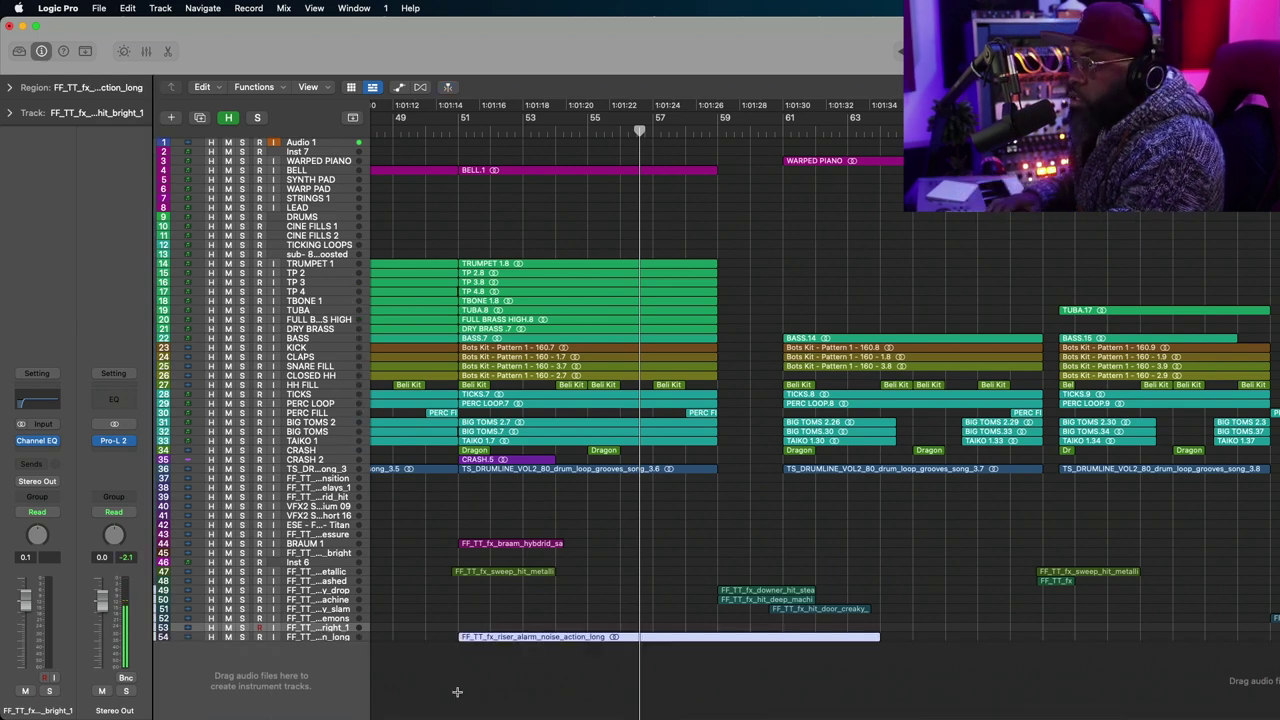
key(super+v)
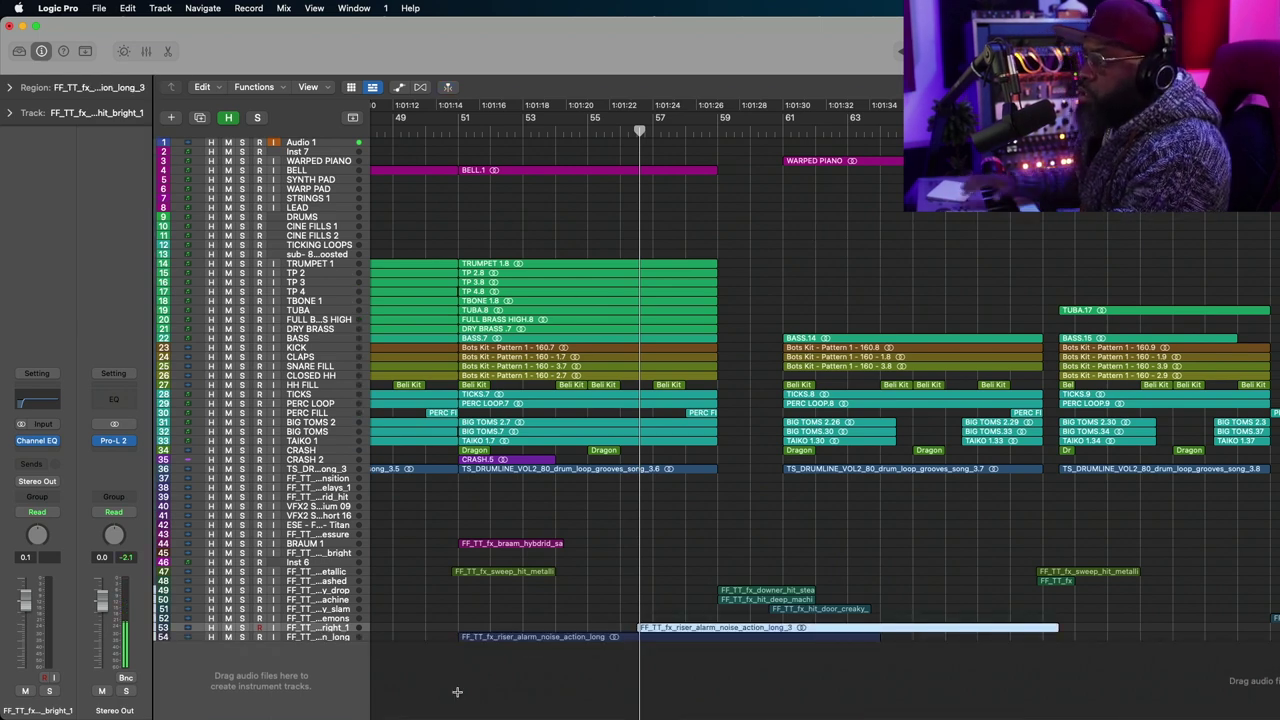
key(super+z)
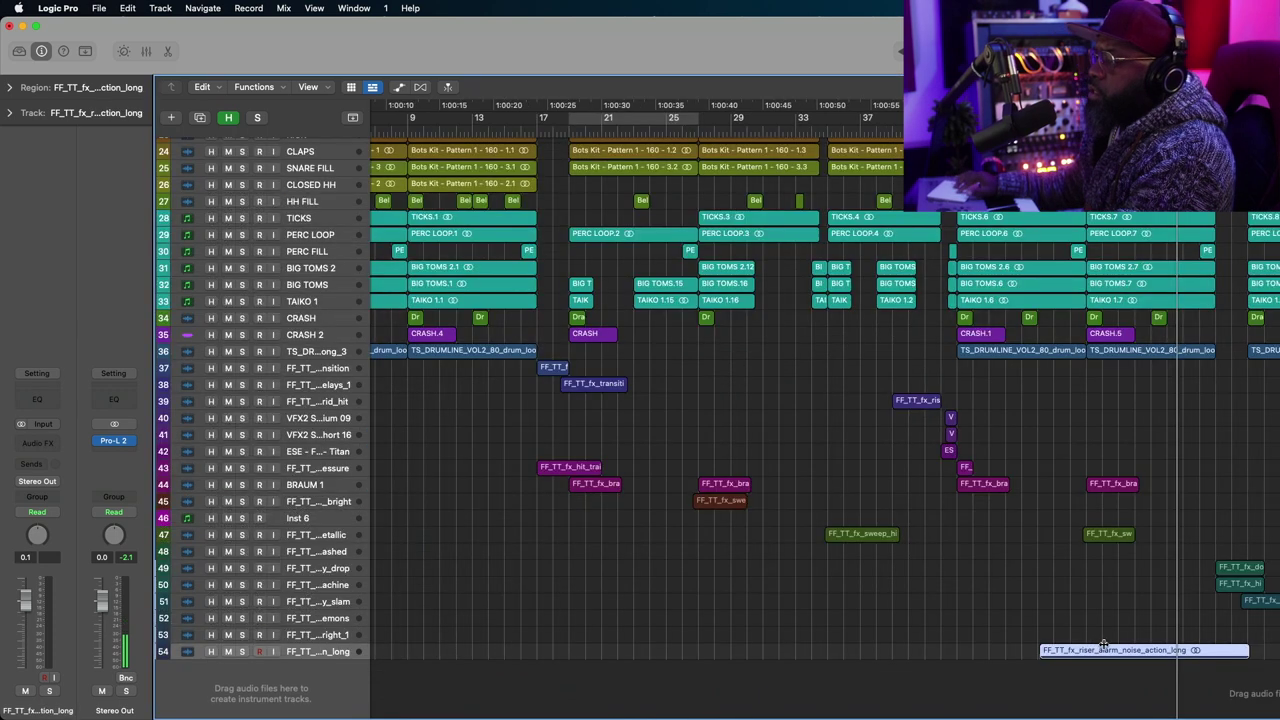
drag(1043, 657, 1087, 657)
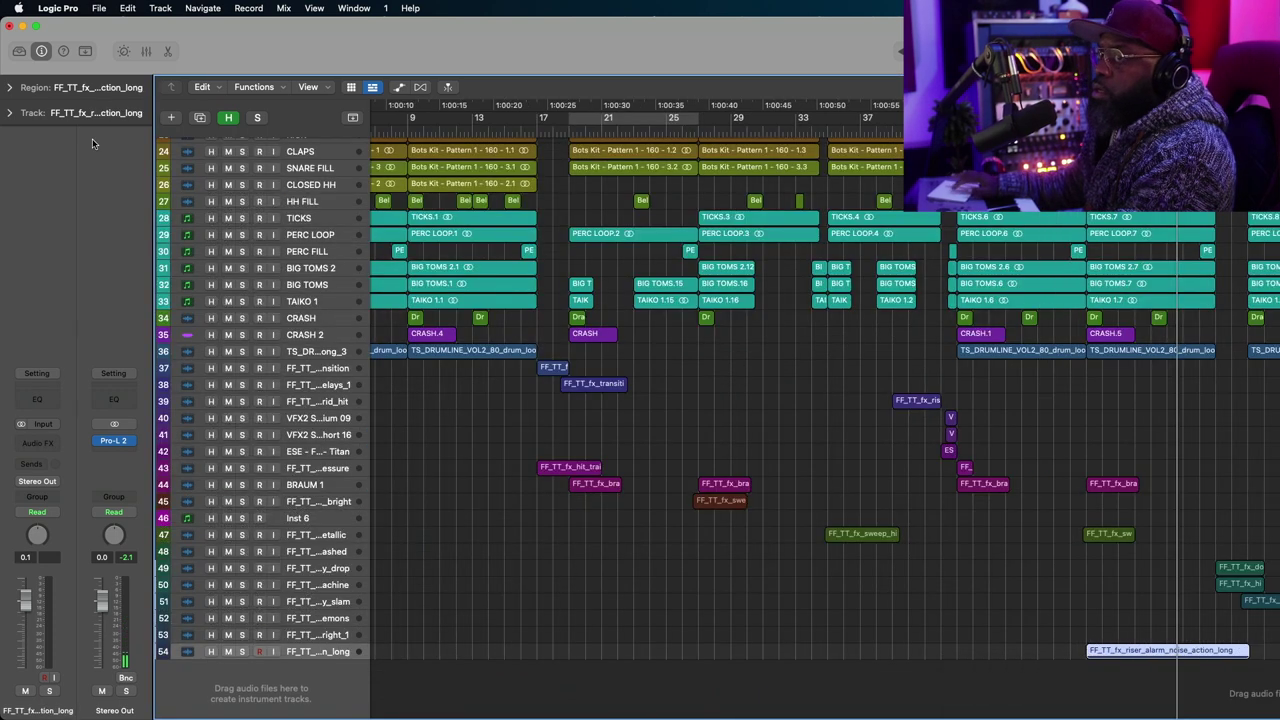
Lower the region gain of the alarm noise riser on track 54 to -14.0 dB.
click(9, 88)
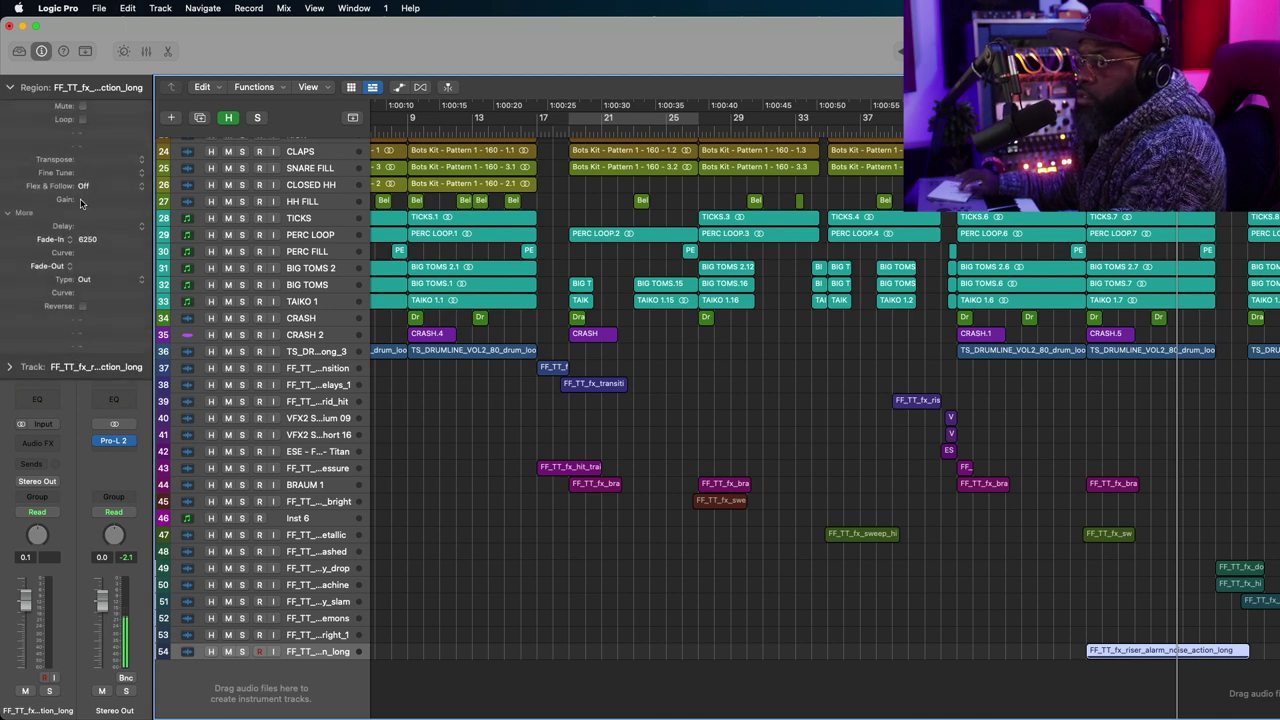
drag(81, 204, 81, 318)
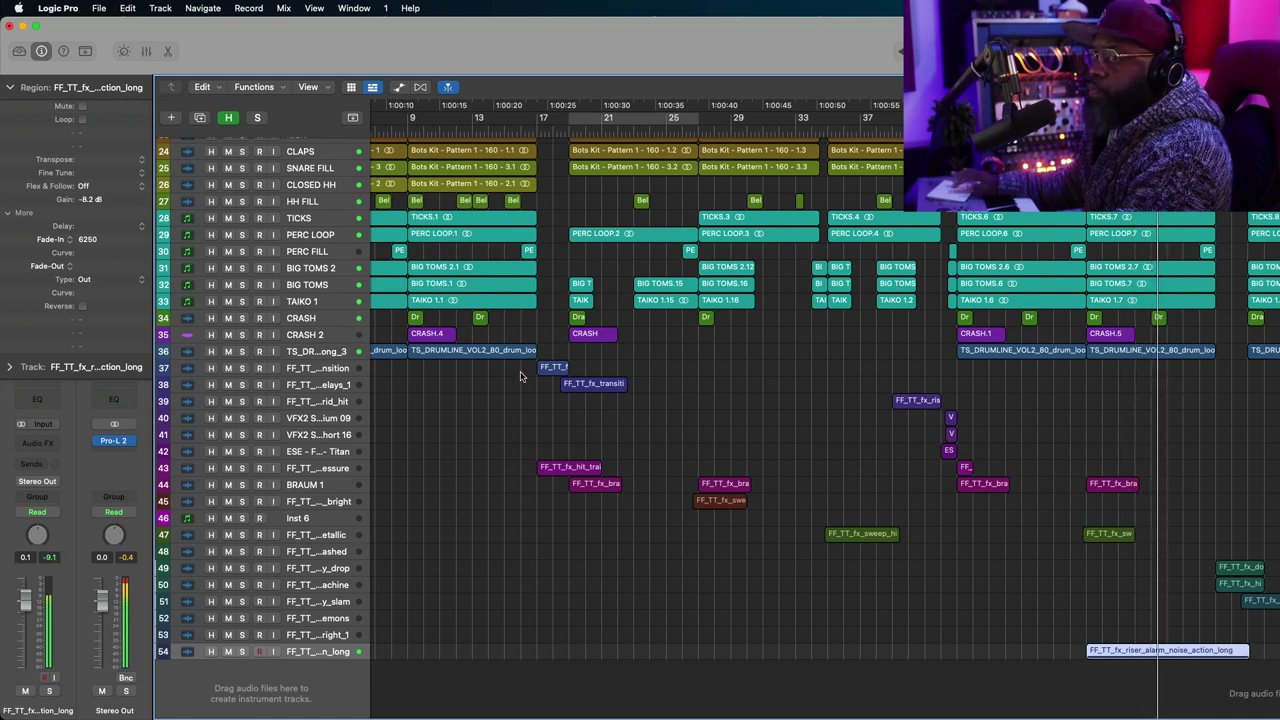
drag(88, 200, 84, 265)
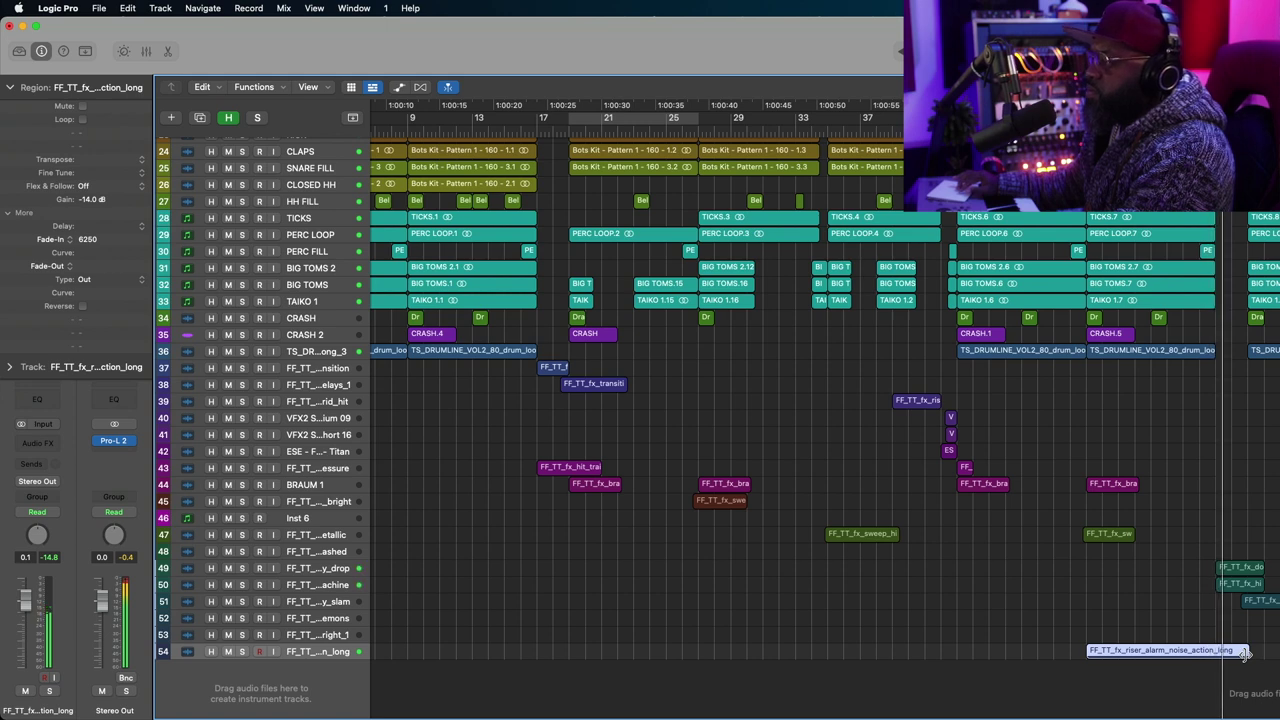
Shorten the end of the alarm noise riser region on track 54 to bar 59, where the brass and drum section ends.
drag(1245, 652, 1212, 656)
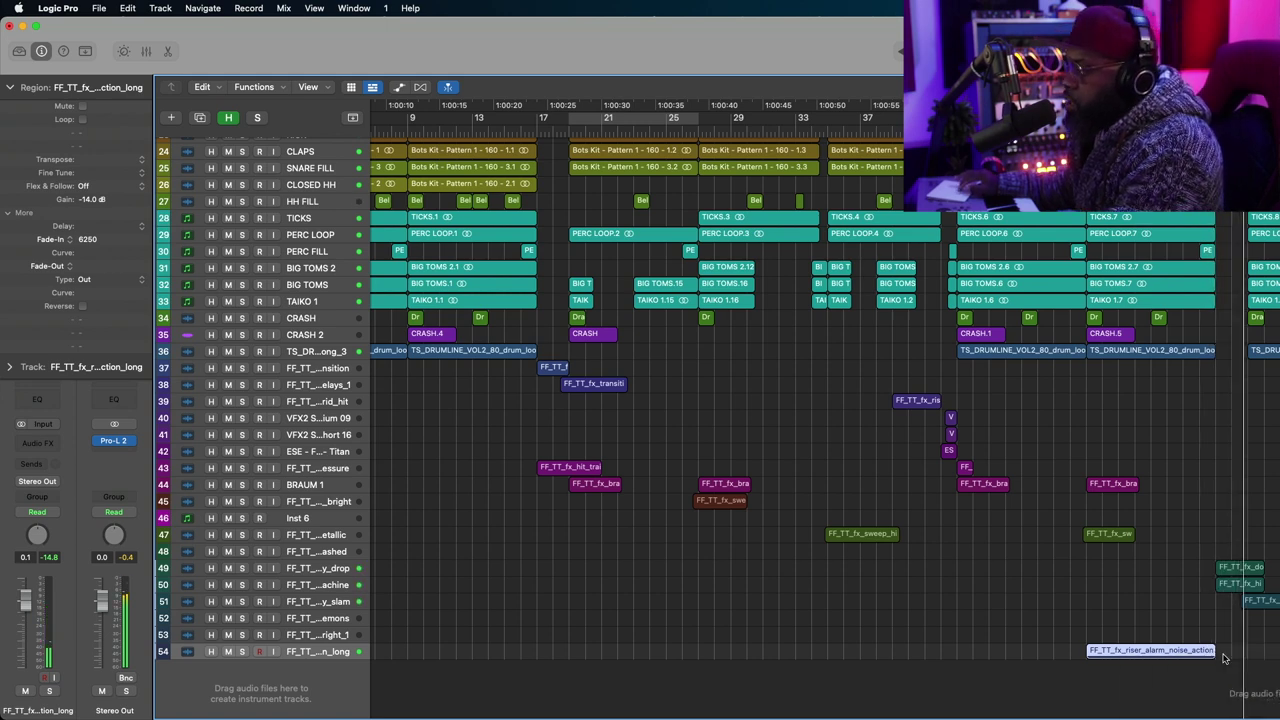
click(1163, 612)
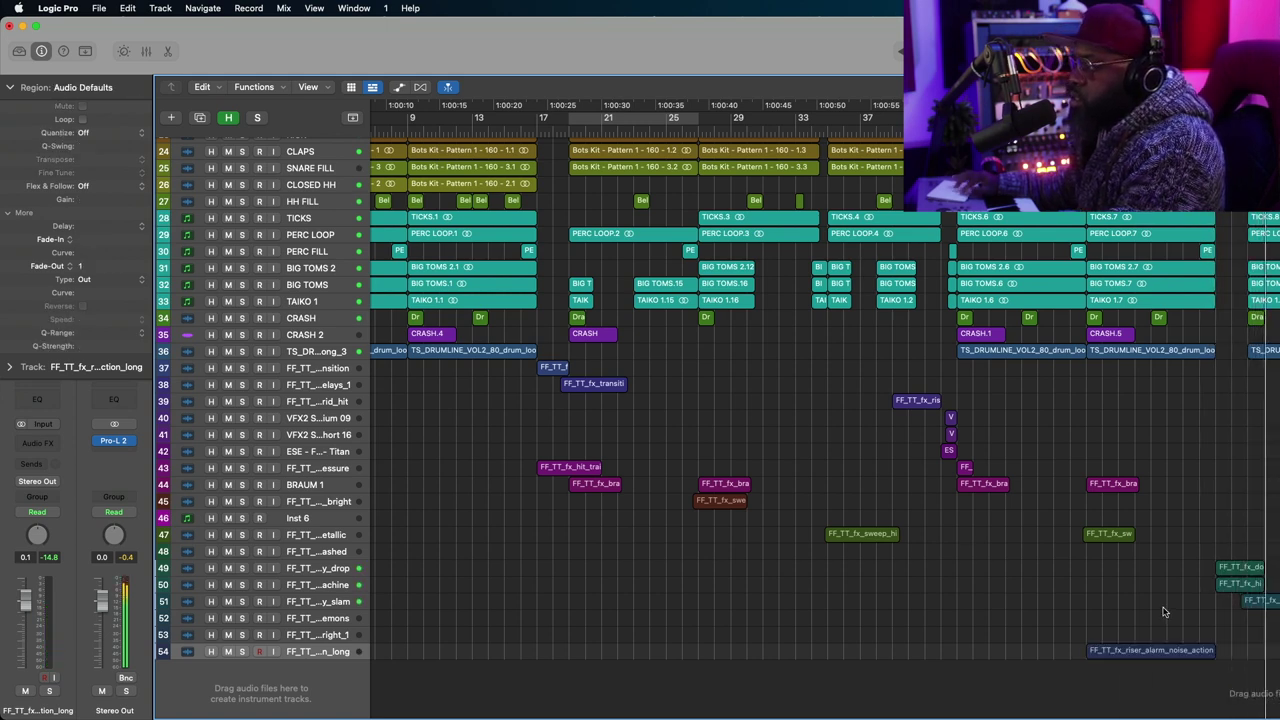
drag(1211, 654, 1210, 652)
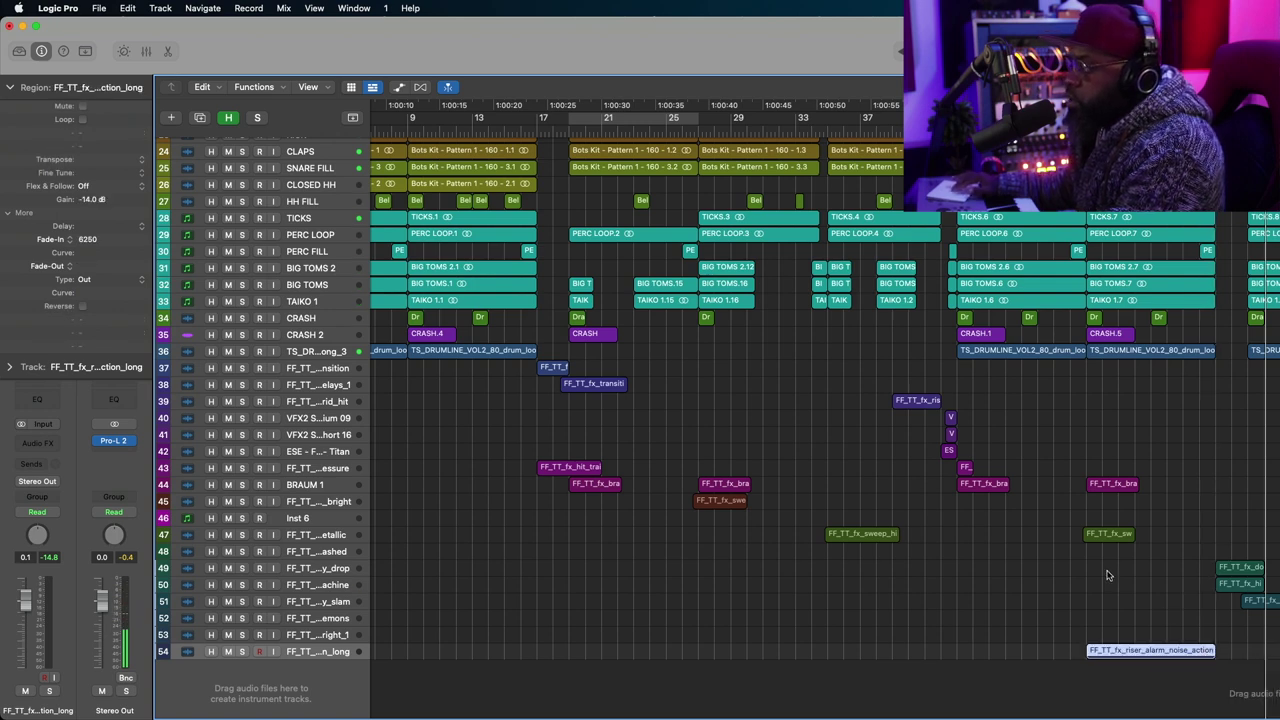
Play the section from just before bar 51 and set the alarm noise riser's region gain to -13.0 dB.
key(super+Right)
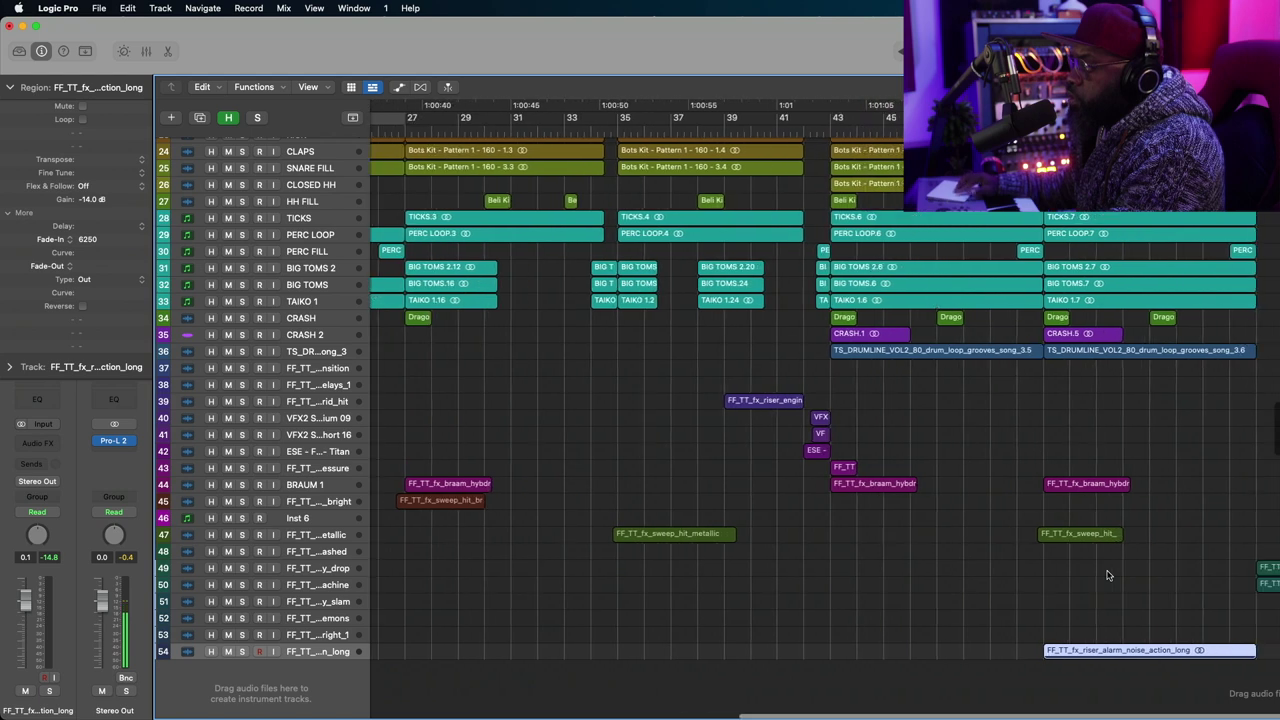
scroll(1107, 575, right, 10)
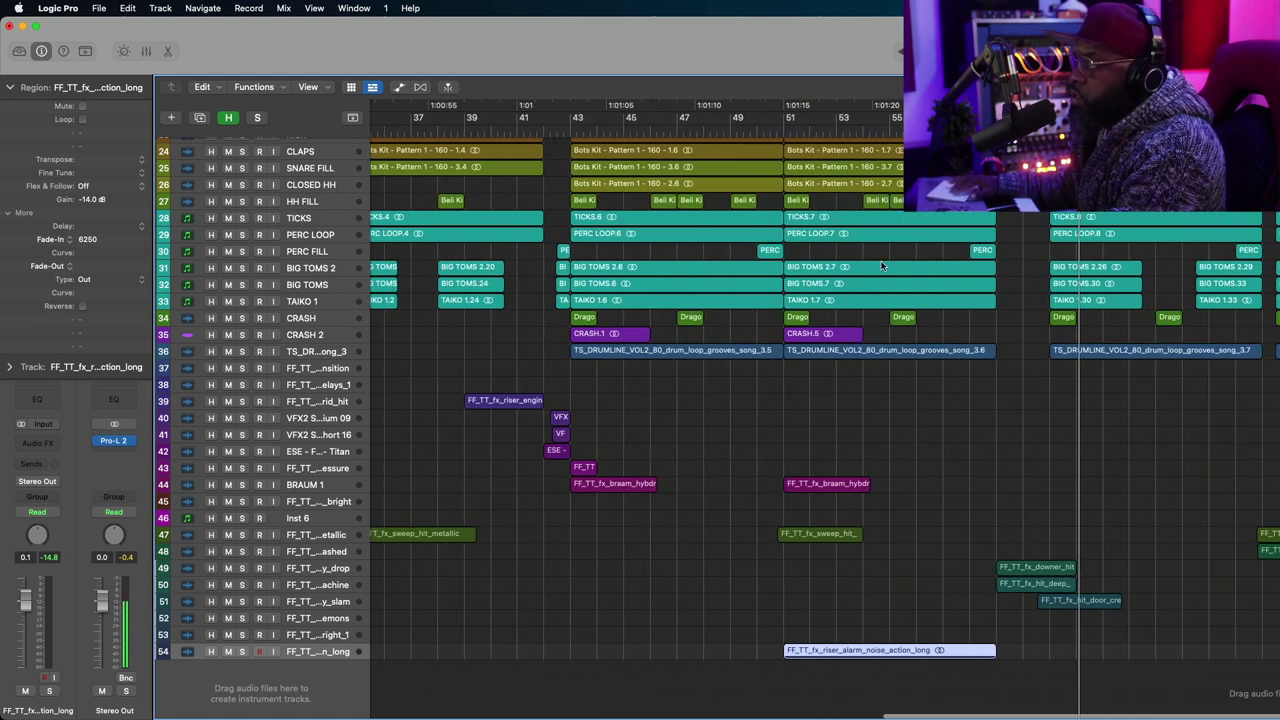
click(754, 130)
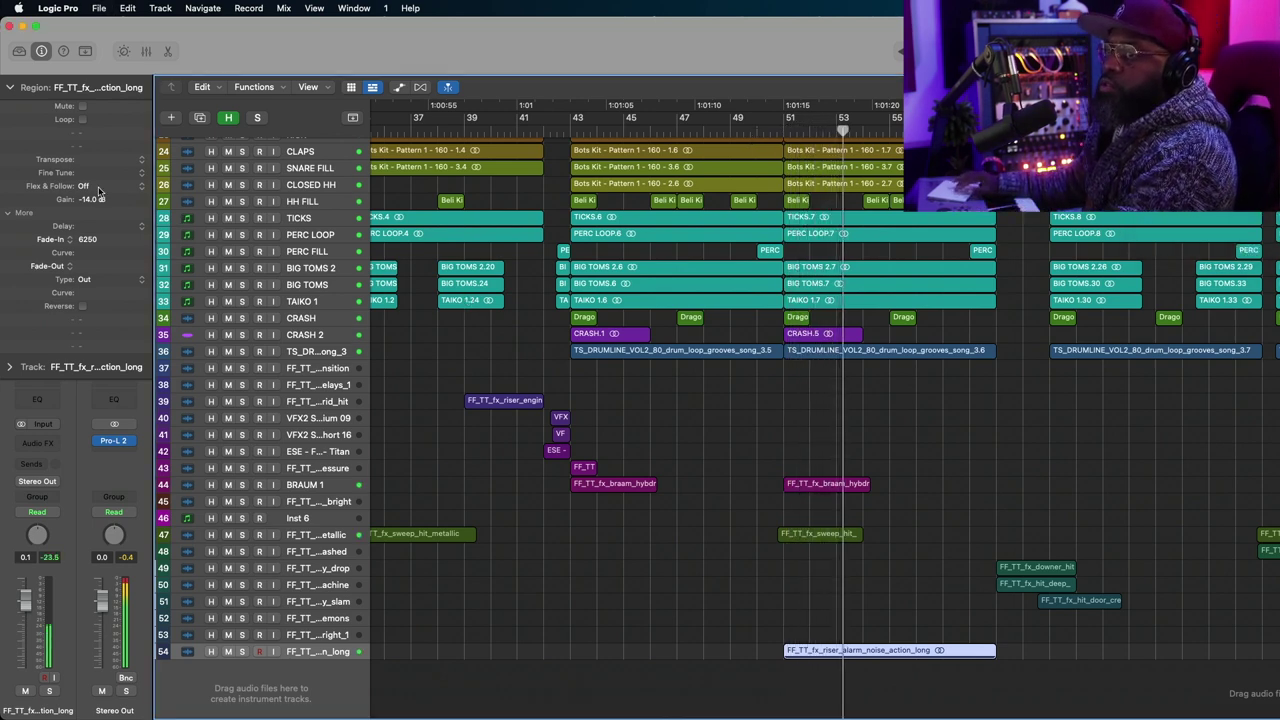
drag(90, 203, 89, 201)
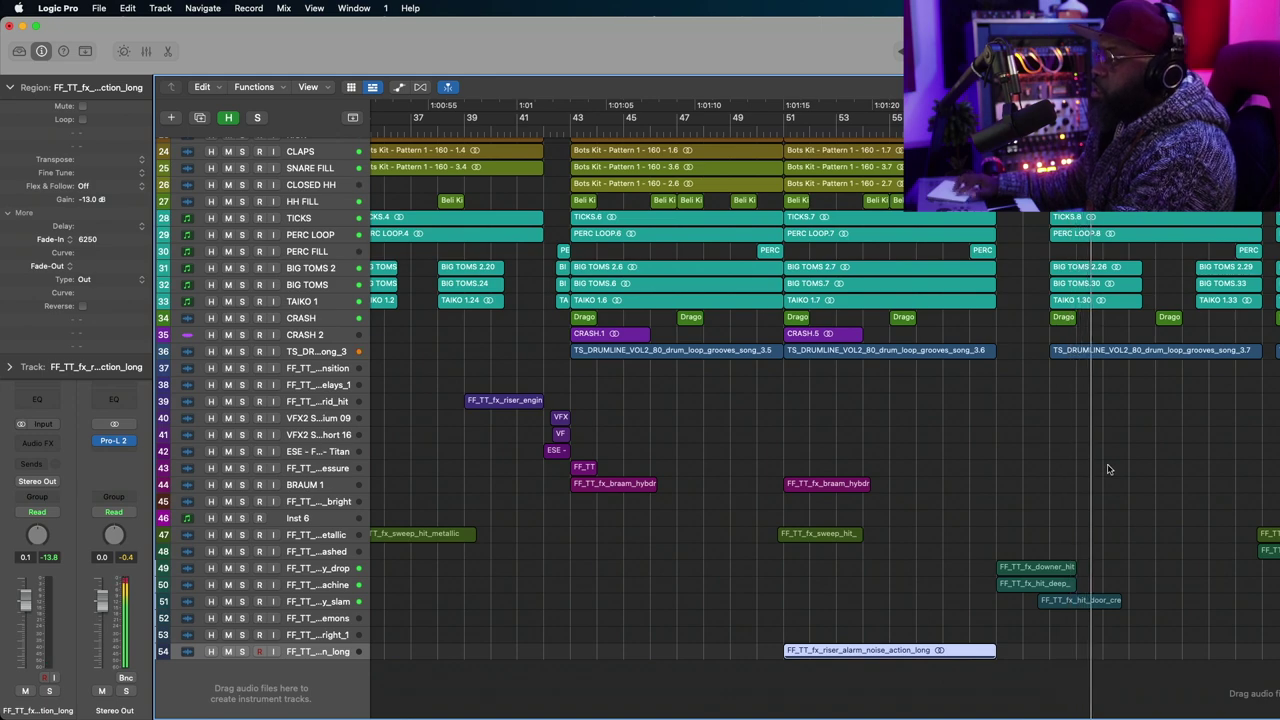
scroll(1108, 469, left, 15)
scroll(1108, 469, right, 15)
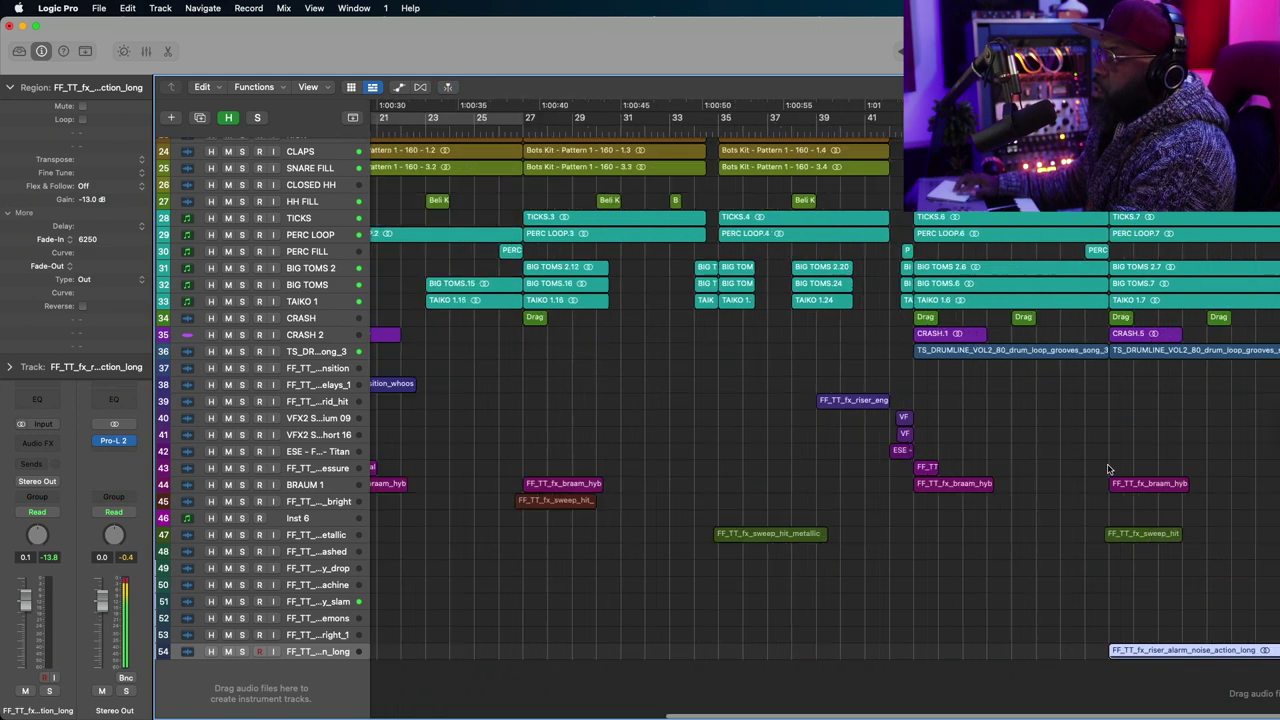
scroll(1108, 469, right, 5)
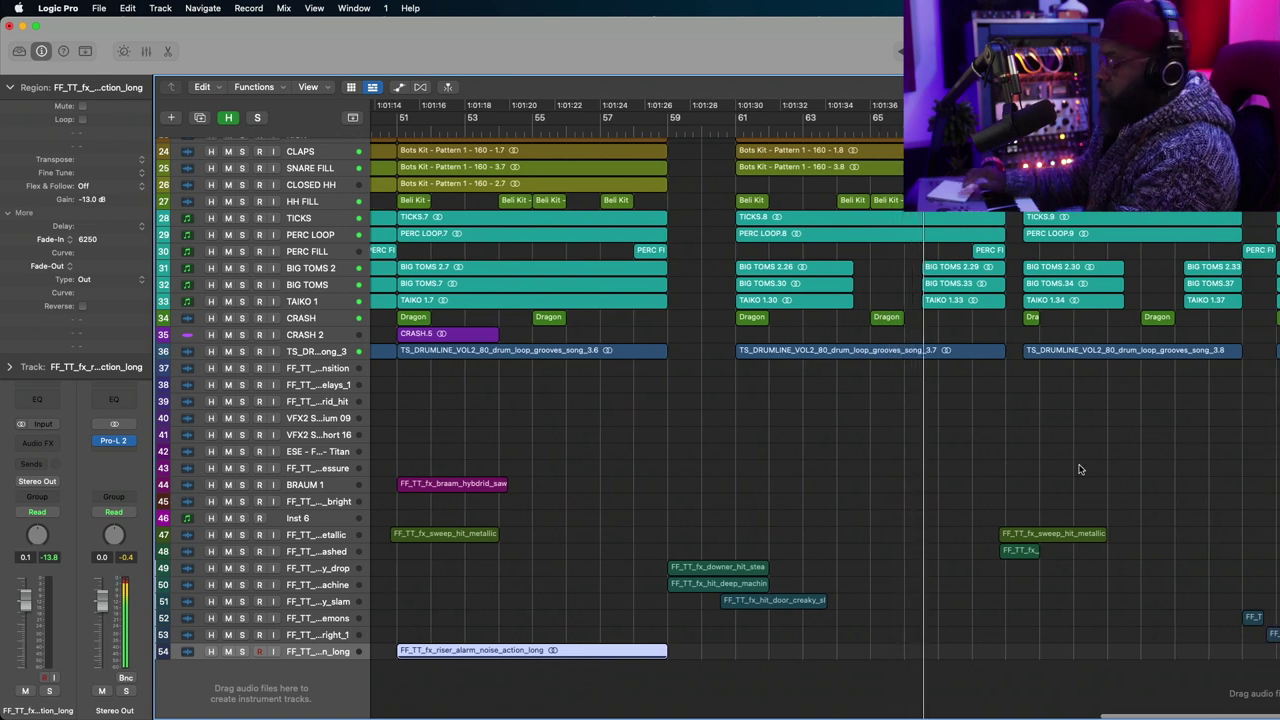
key(f)
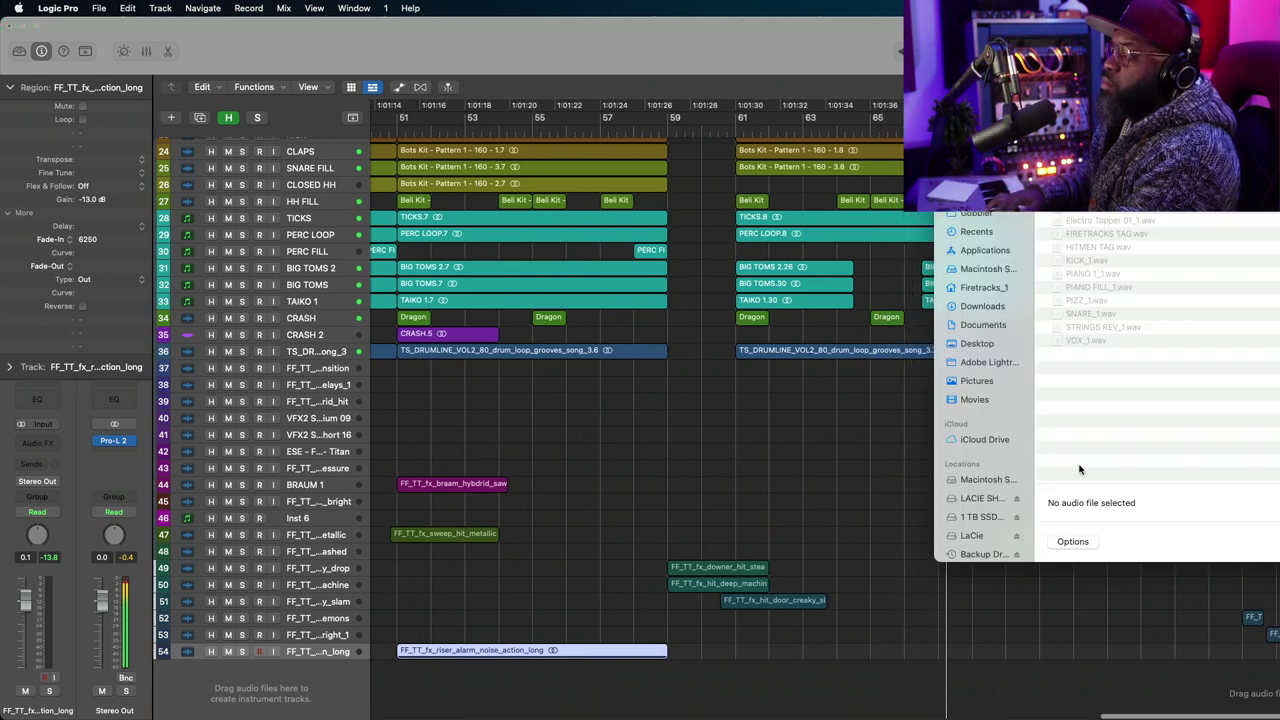
key(Escape)
click(1018, 480)
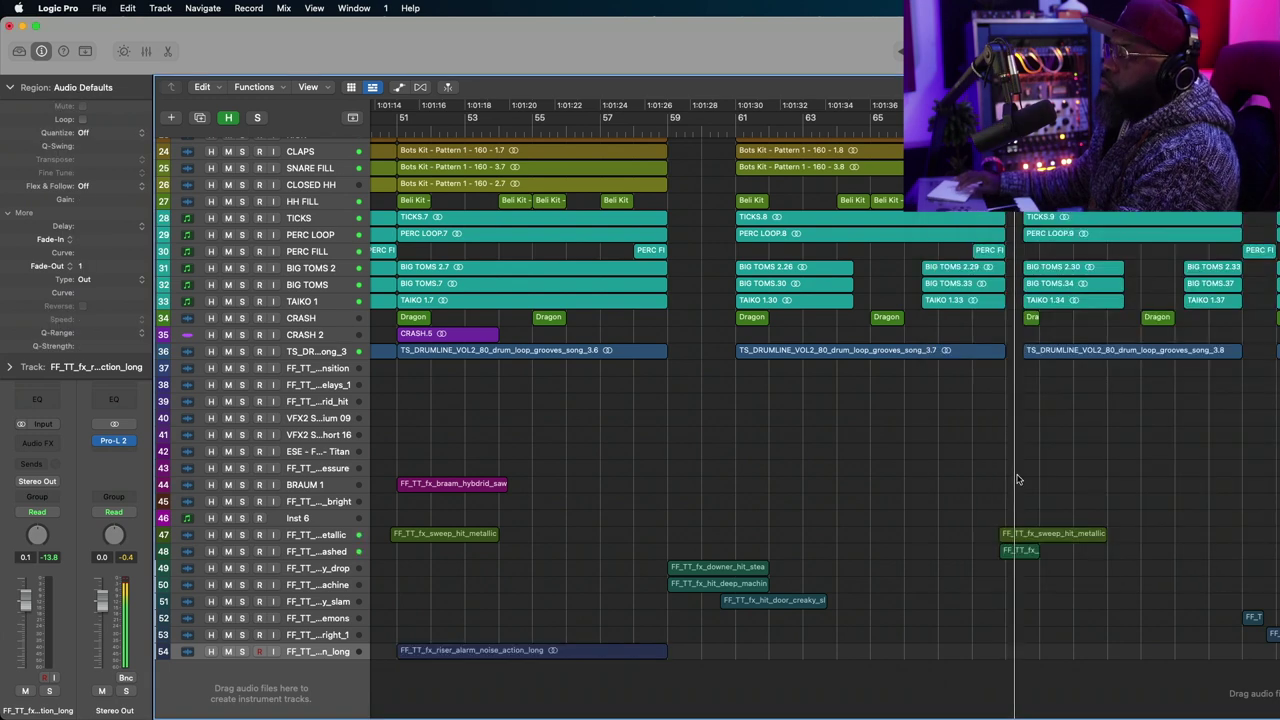
Lower the region gain of the percussion fill at bar 76 to +4.6 dB while the section plays.
key(super+Up)
key(super+Up)
key(super+Up)
key(super+Up)
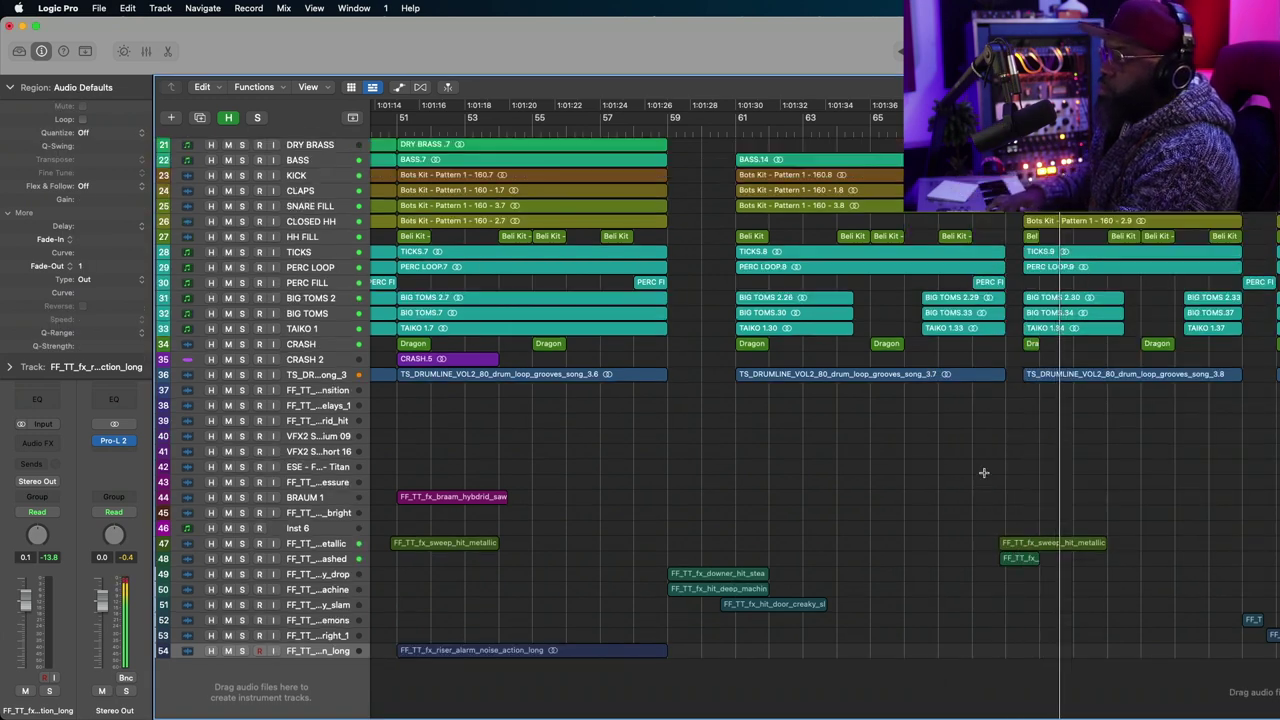
scroll(983, 477, right, 5)
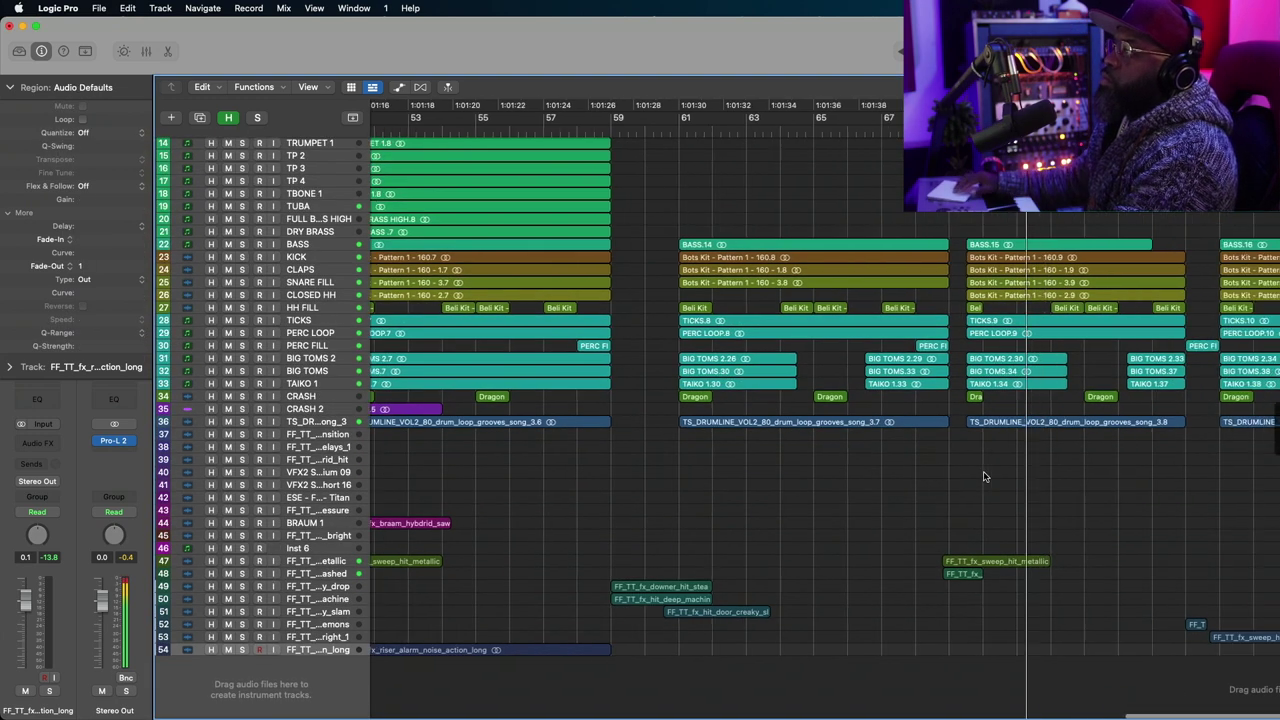
scroll(983, 477, right, 2)
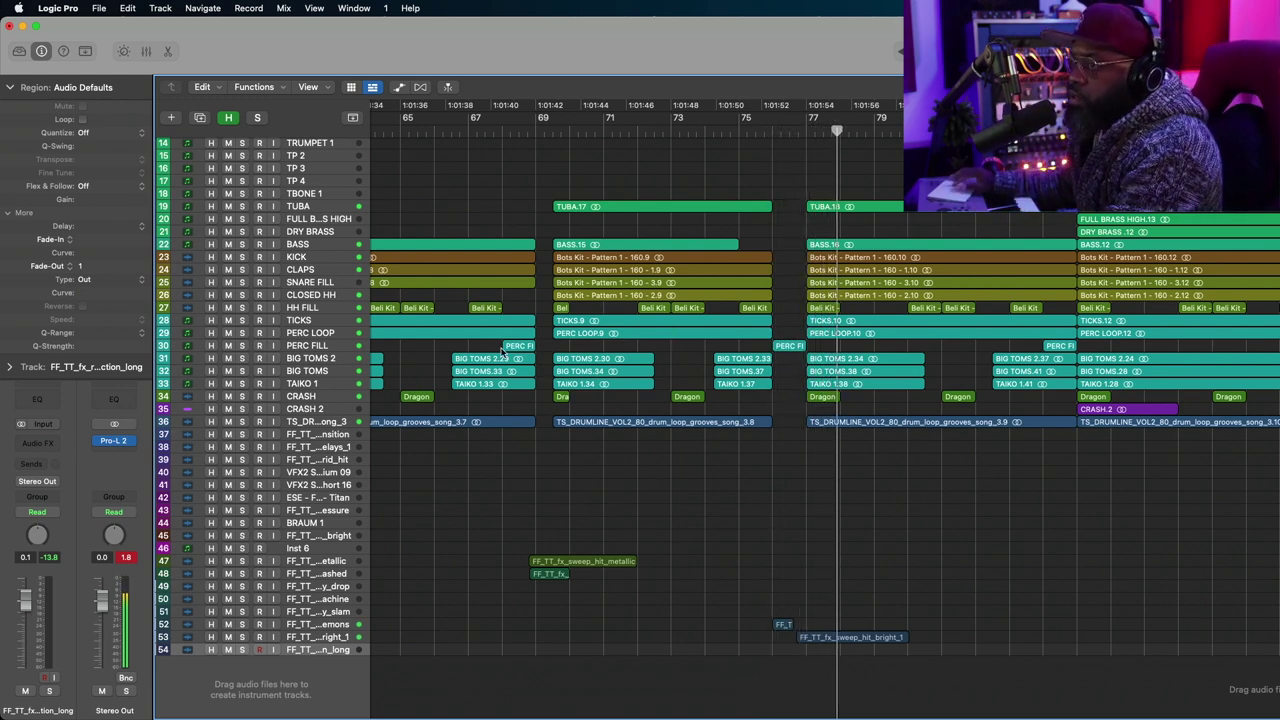
click(788, 347)
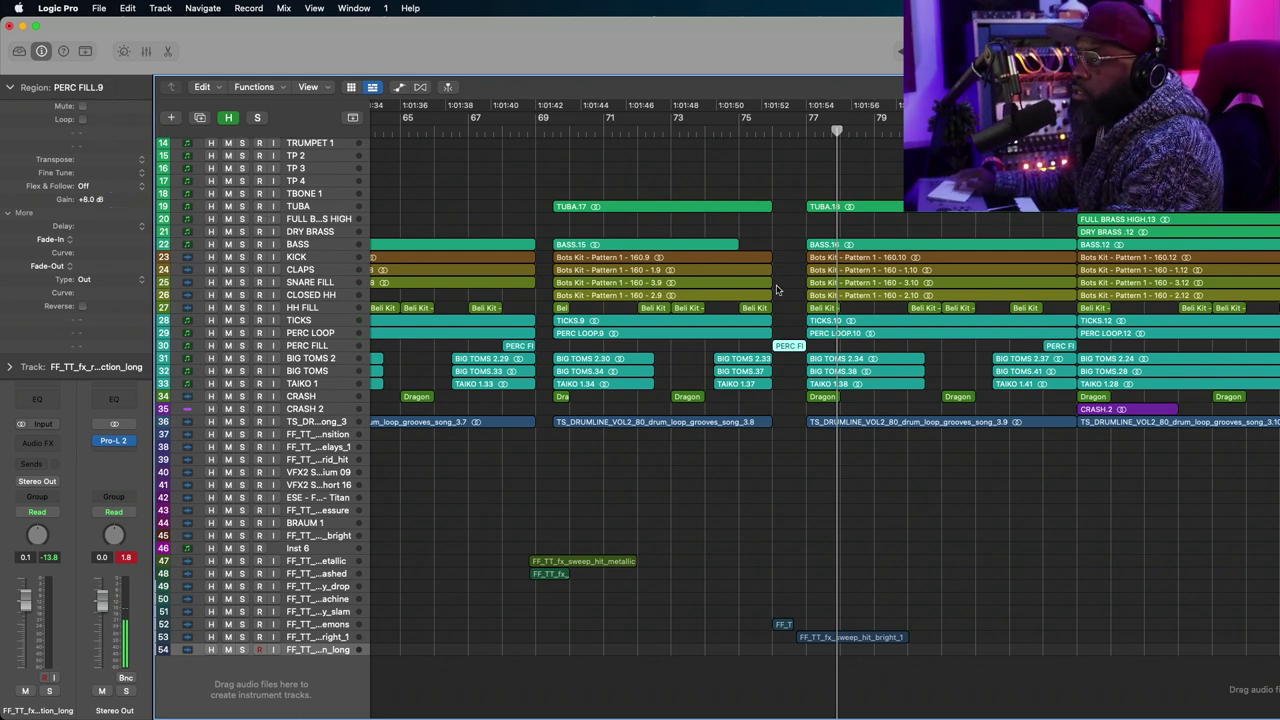
click(749, 133)
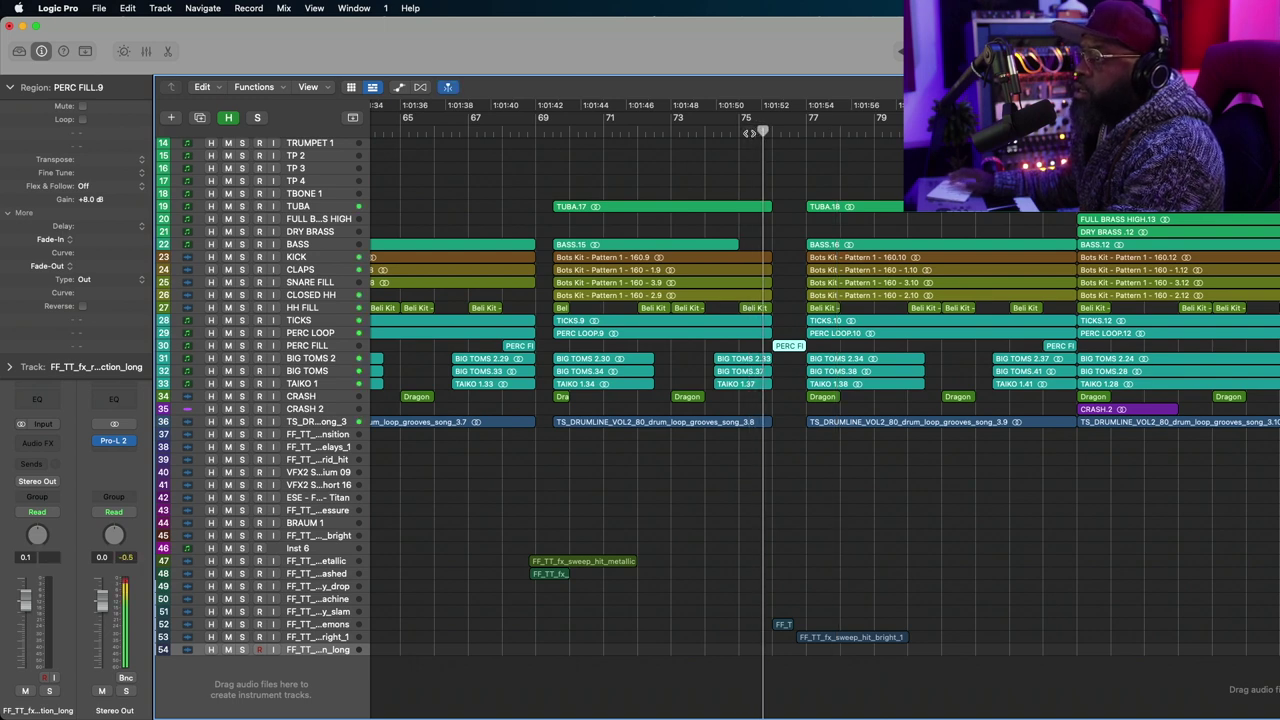
drag(92, 199, 88, 262)
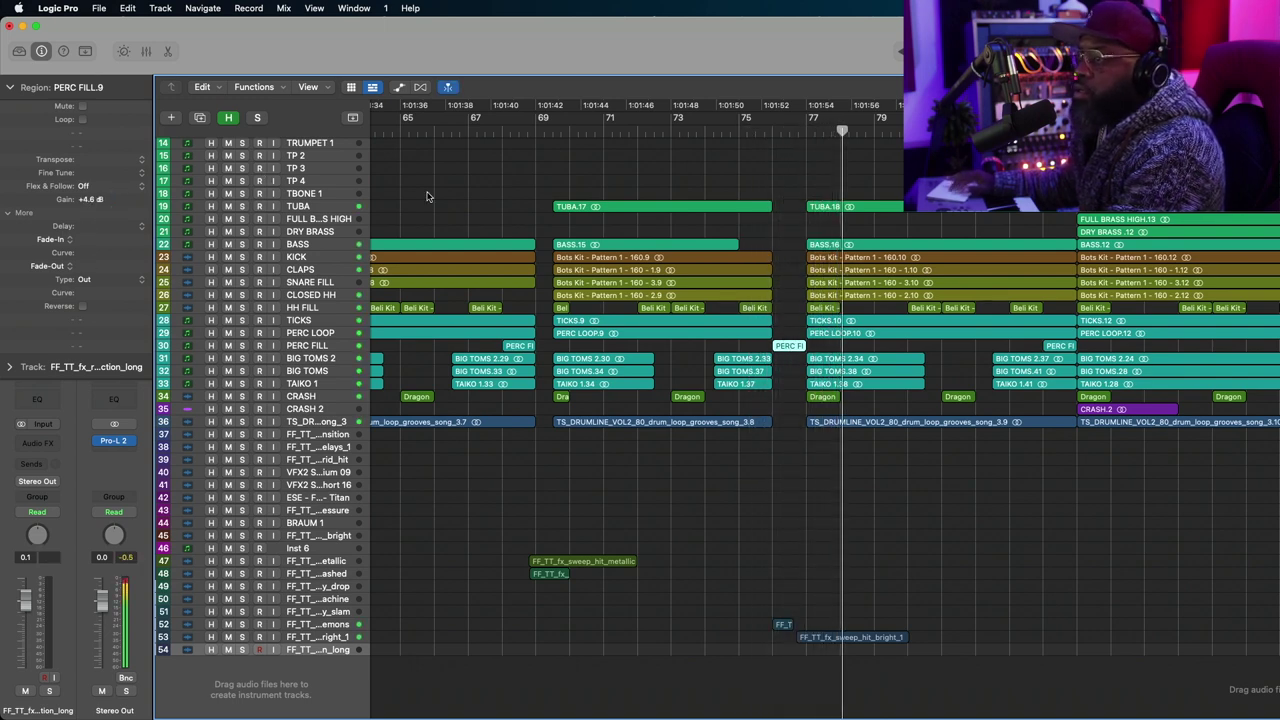
Replay the bars leading into bar 77 and set the region gain of the bar 76 percussion fill to +5.0 dB.
click(724, 131)
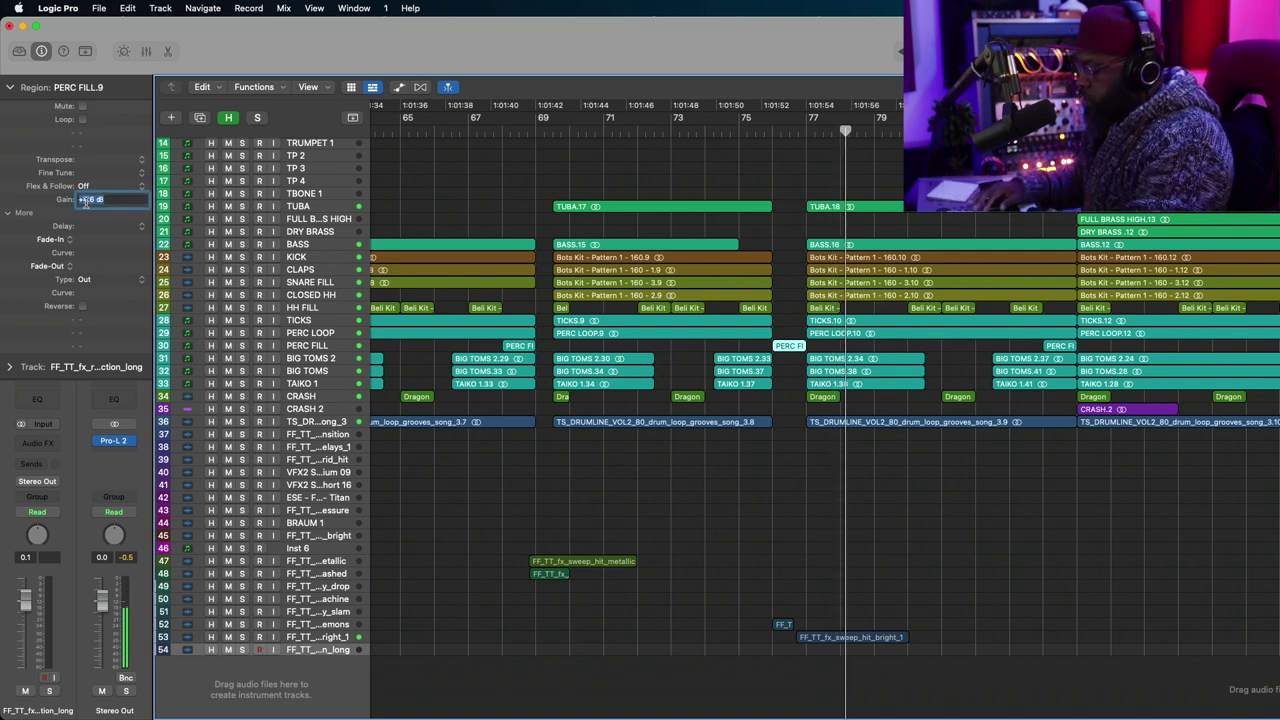
click(738, 133)
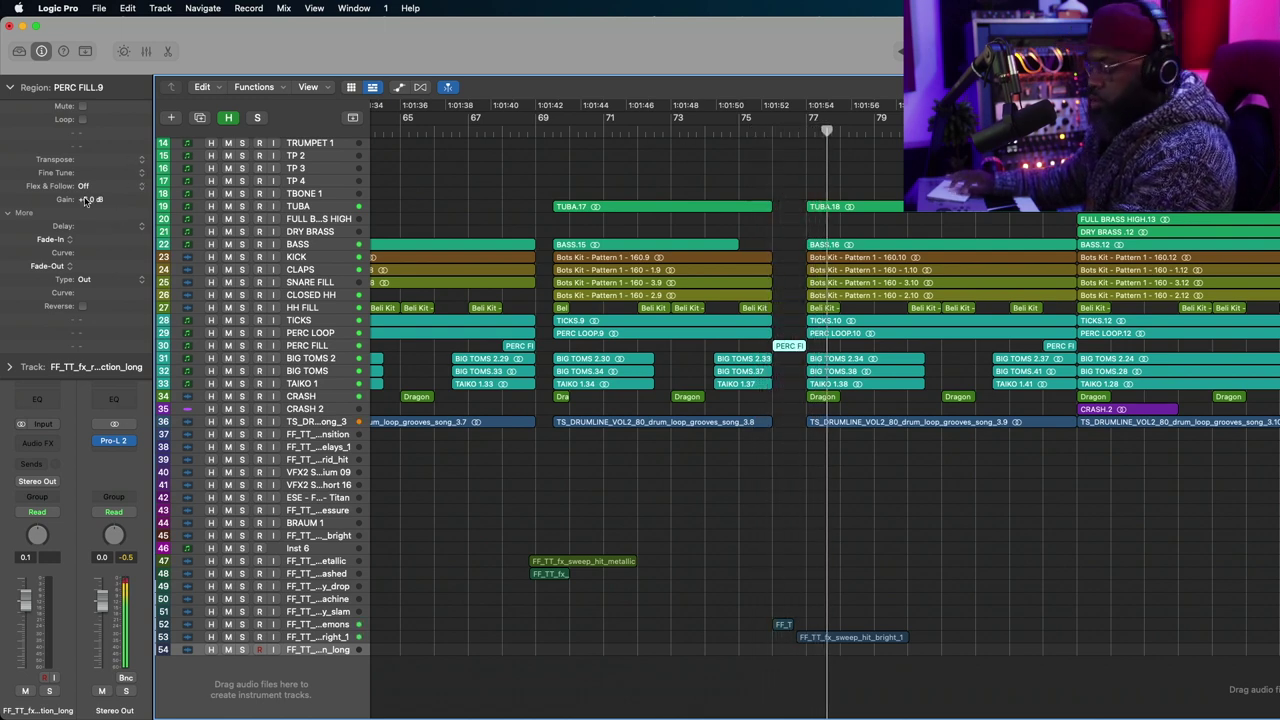
double_click(90, 199)
text(5.)
key(Return)
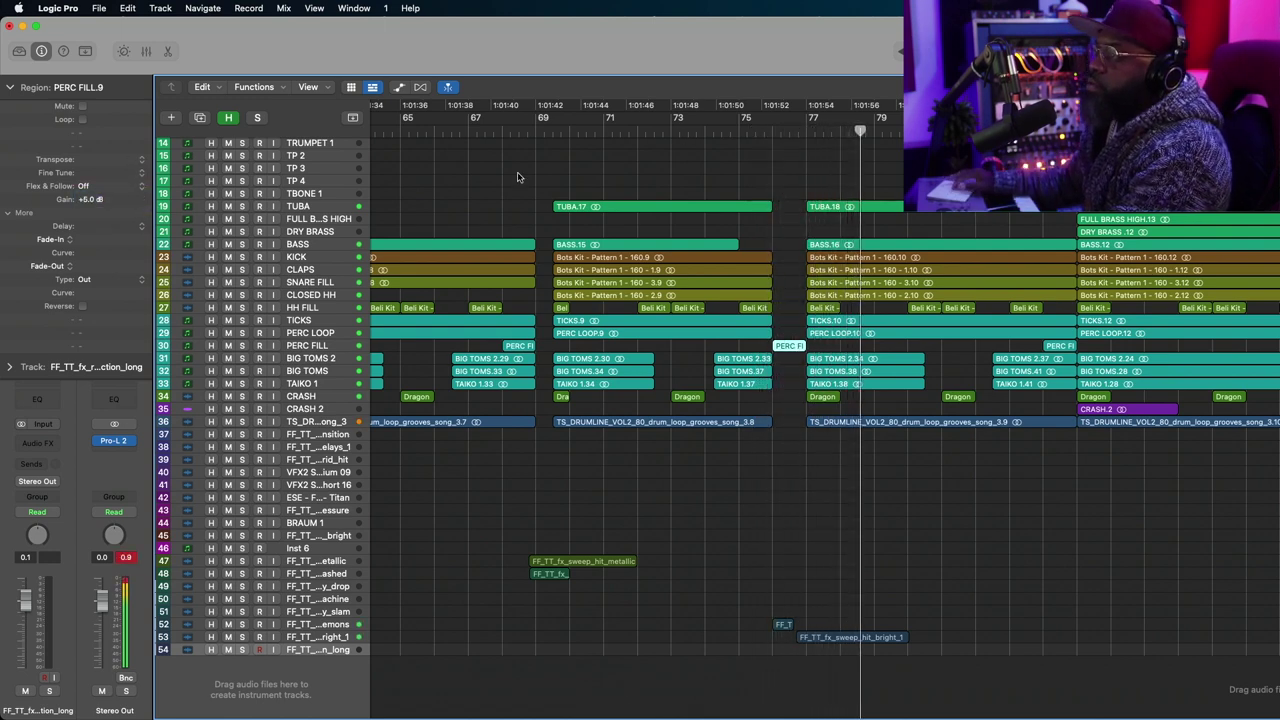
click(706, 132)
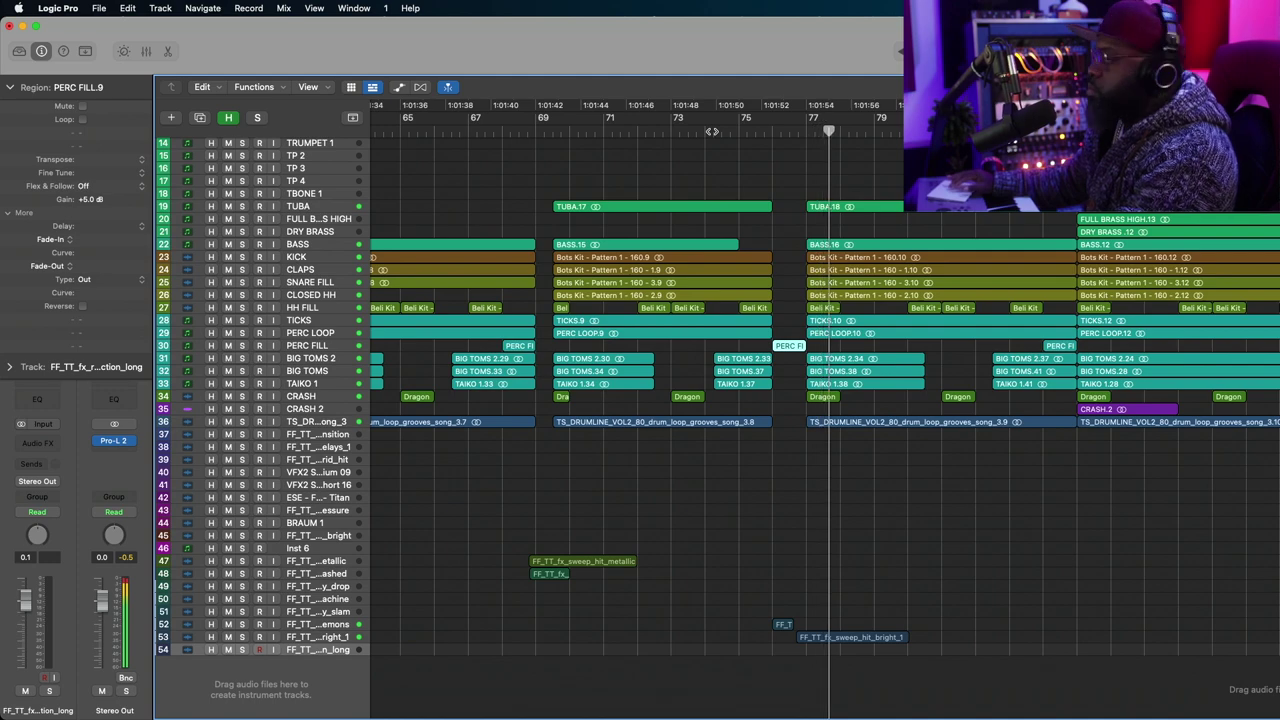
Shorten the ends of the drumline loop, BIG TOMS and TAIKO regions before the brass entry to bar 84.
scroll(910, 247, left, 10)
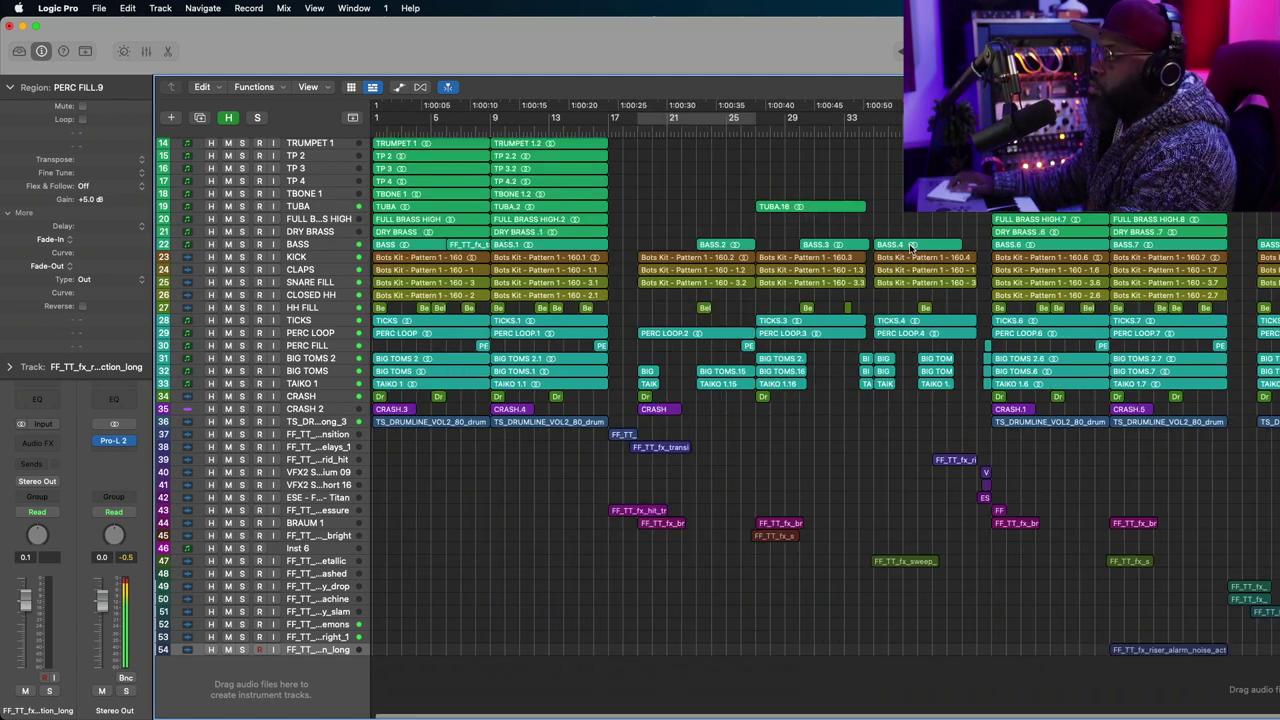
scroll(910, 247, right, 10)
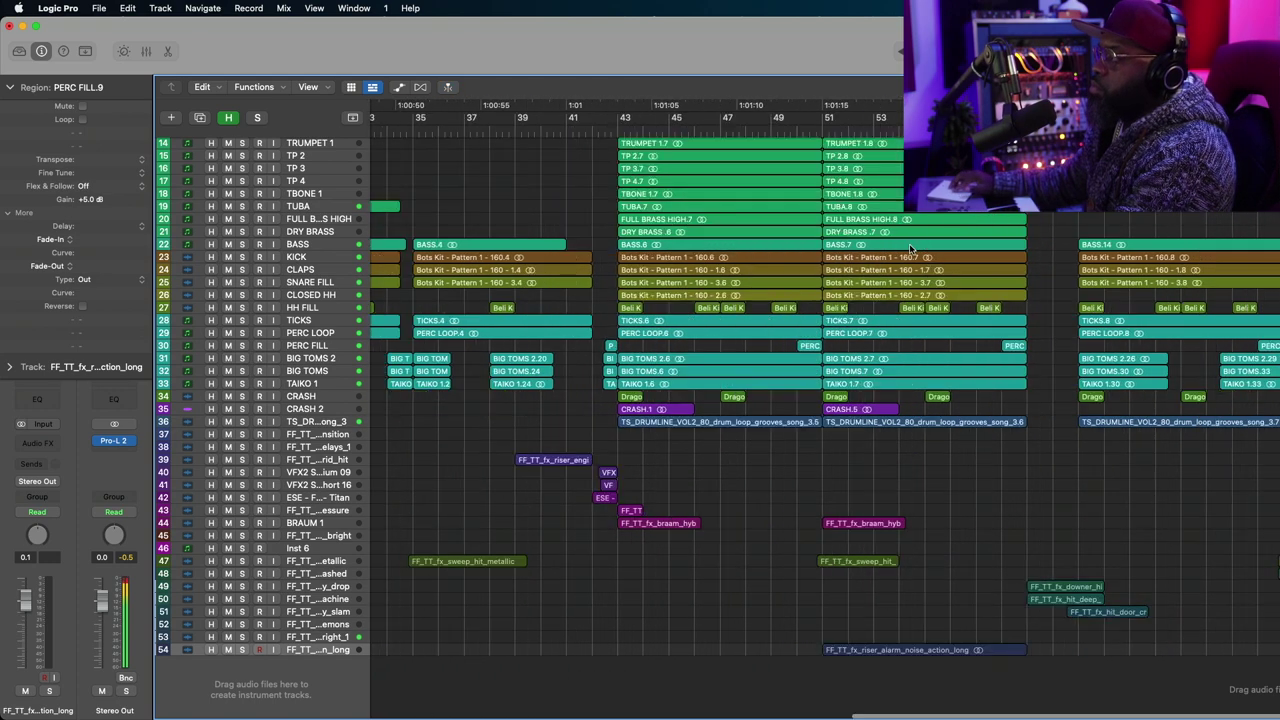
scroll(910, 247, right, 10)
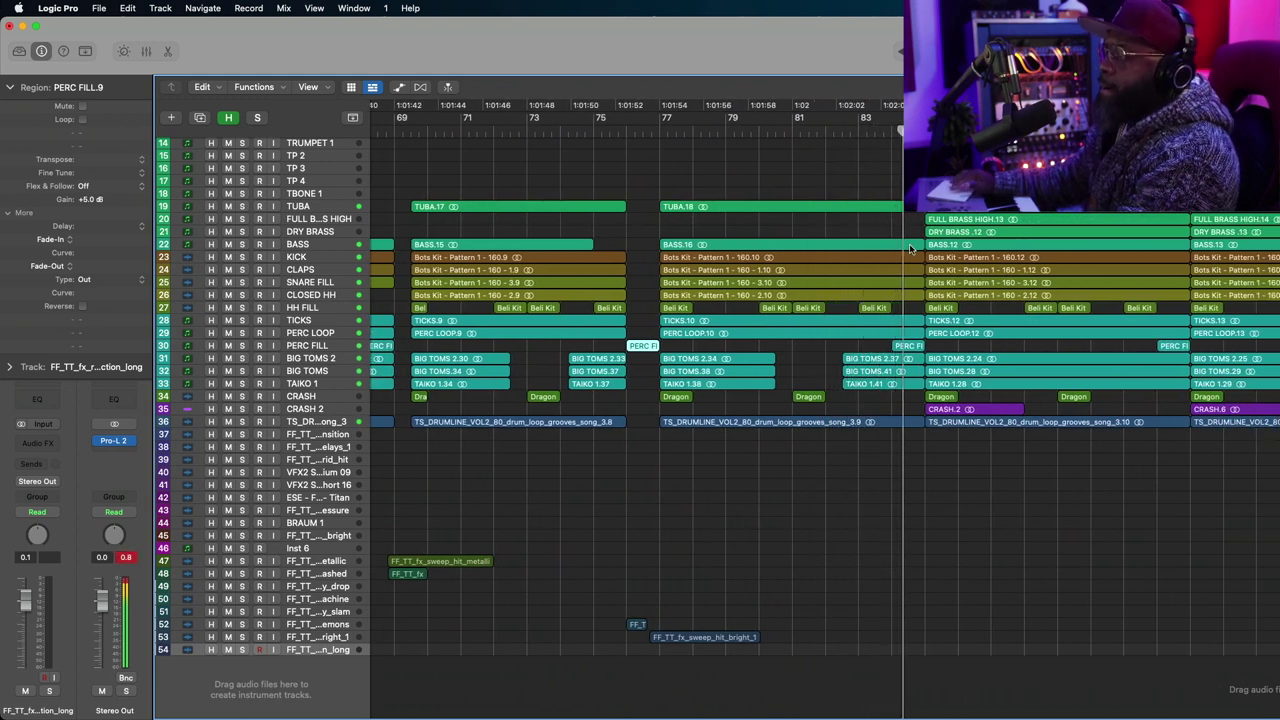
click(820, 133)
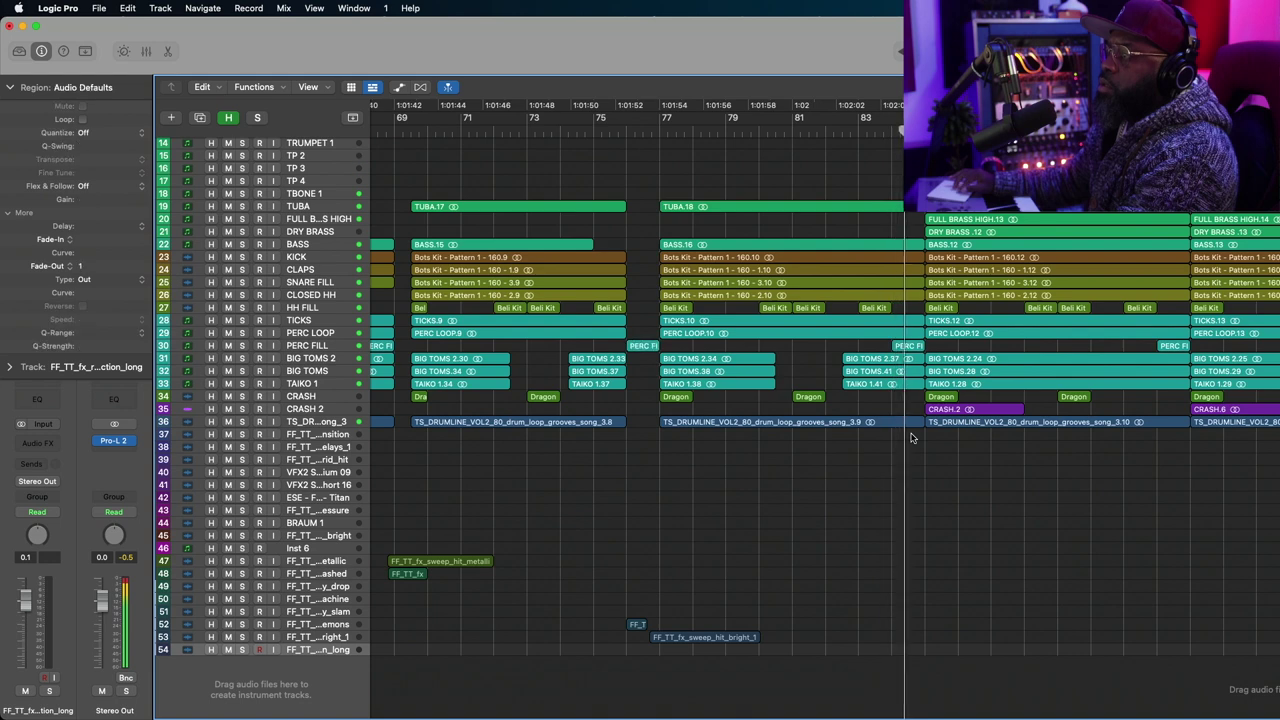
click(912, 420)
drag(913, 430, 916, 364)
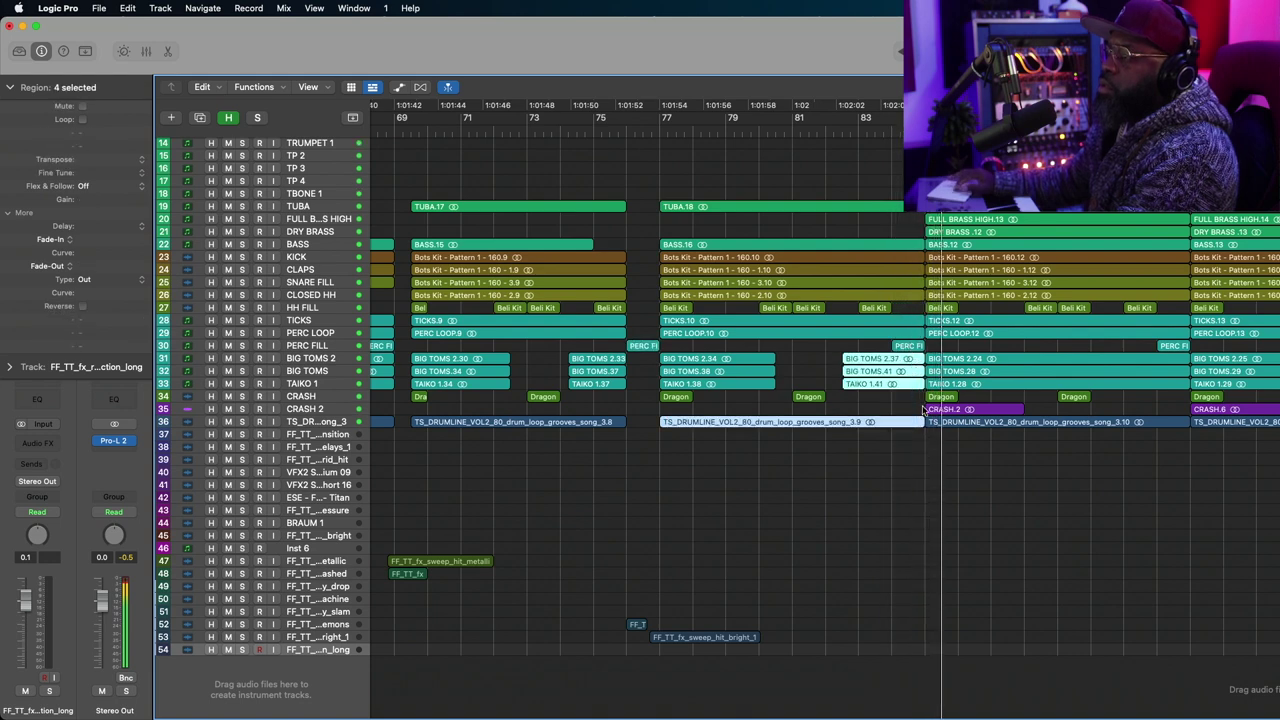
drag(918, 423, 890, 423)
Shorten the ends of the preceding bass, kick, claps, snare fill, closed hi-hat and TUBA.18 regions to bar 84.
drag(913, 228, 891, 296)
key(space)
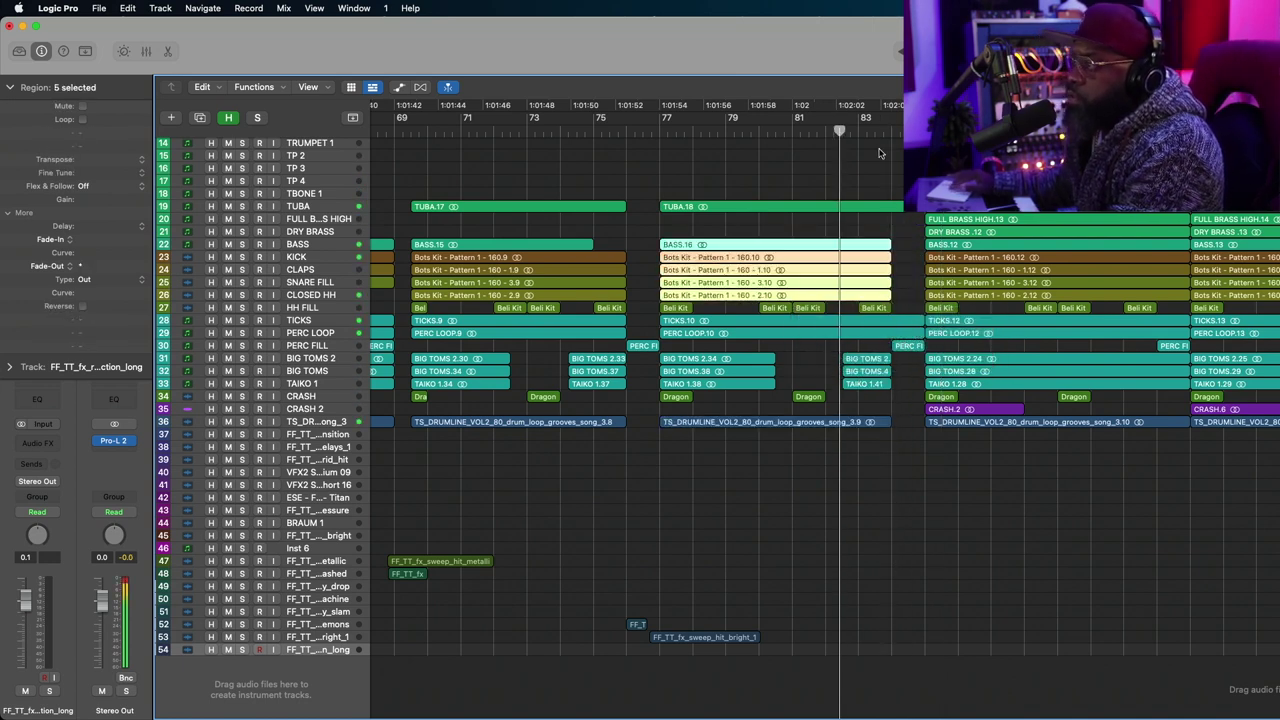
drag(903, 211, 888, 212)
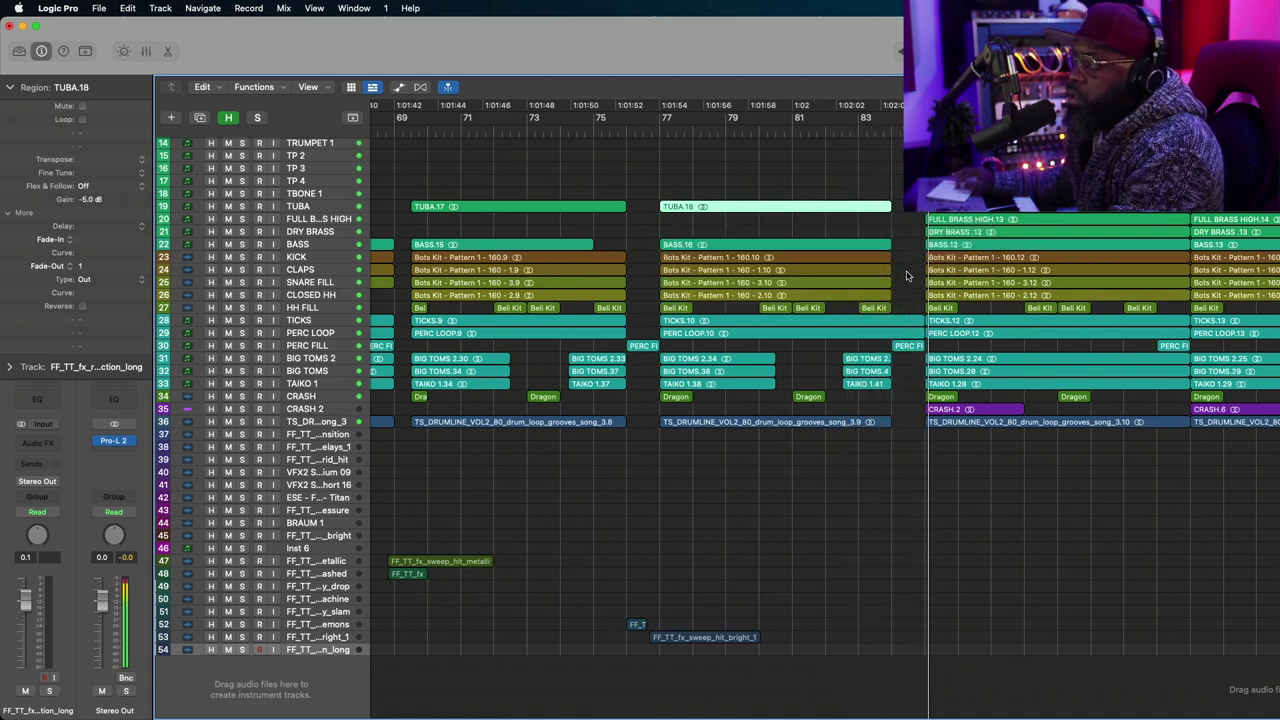
Shorten TICKS.10 and PERC LOOP.10 to bar 84, and extend the final tom and taiko regions back to bar 85.
drag(912, 300, 924, 389)
click(862, 133)
key(space)
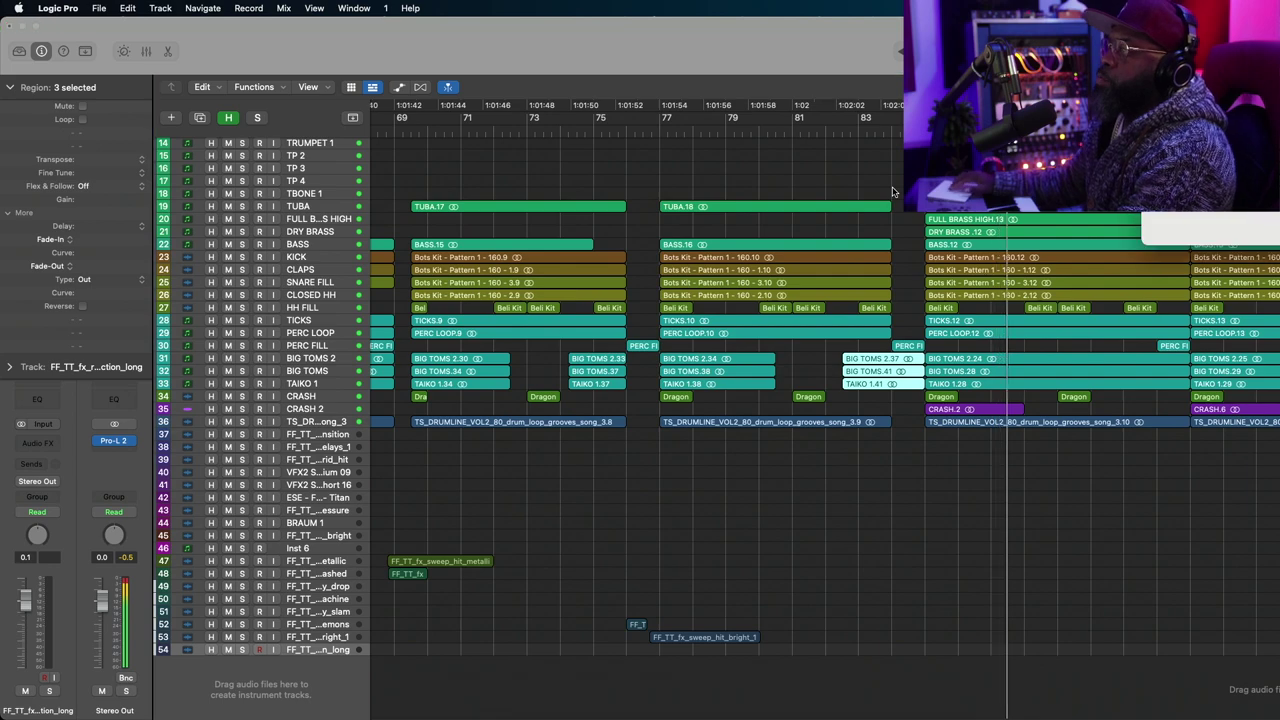
Review the whole arrangement across its sections and play it from about bar 57.
scroll(893, 192, up, 5)
scroll(893, 192, up, 2)
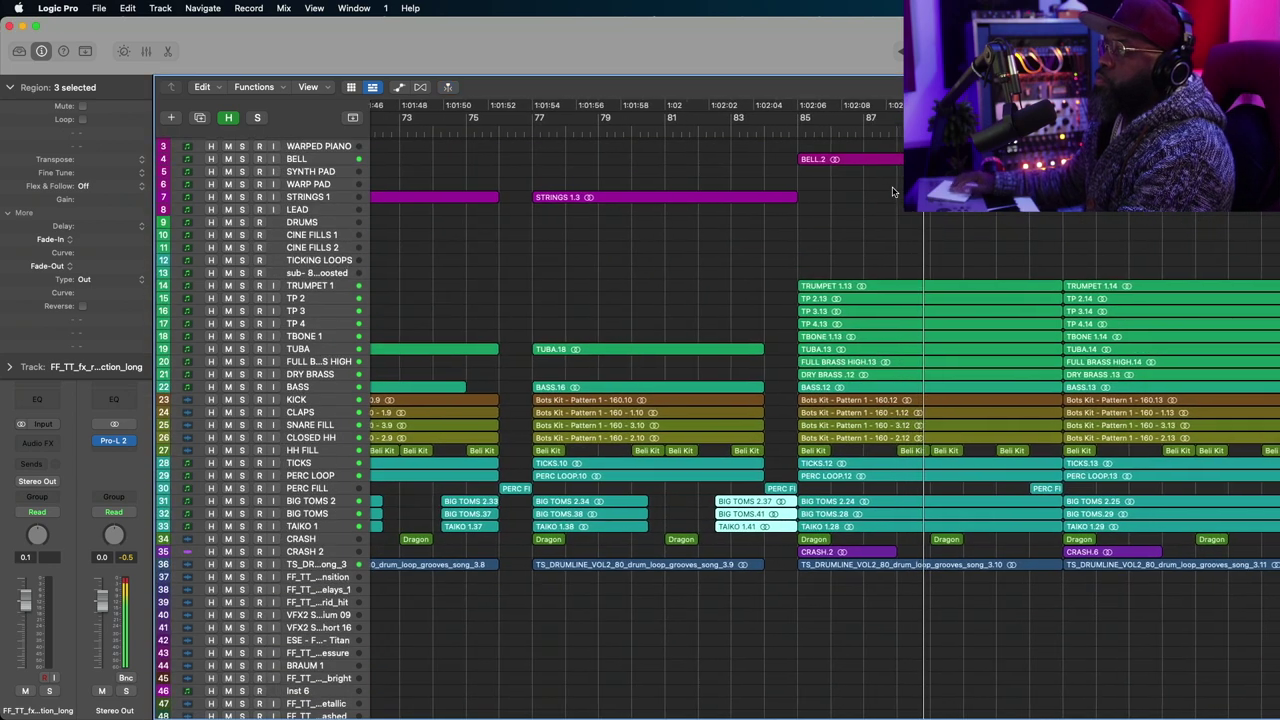
scroll(893, 192, left, 10)
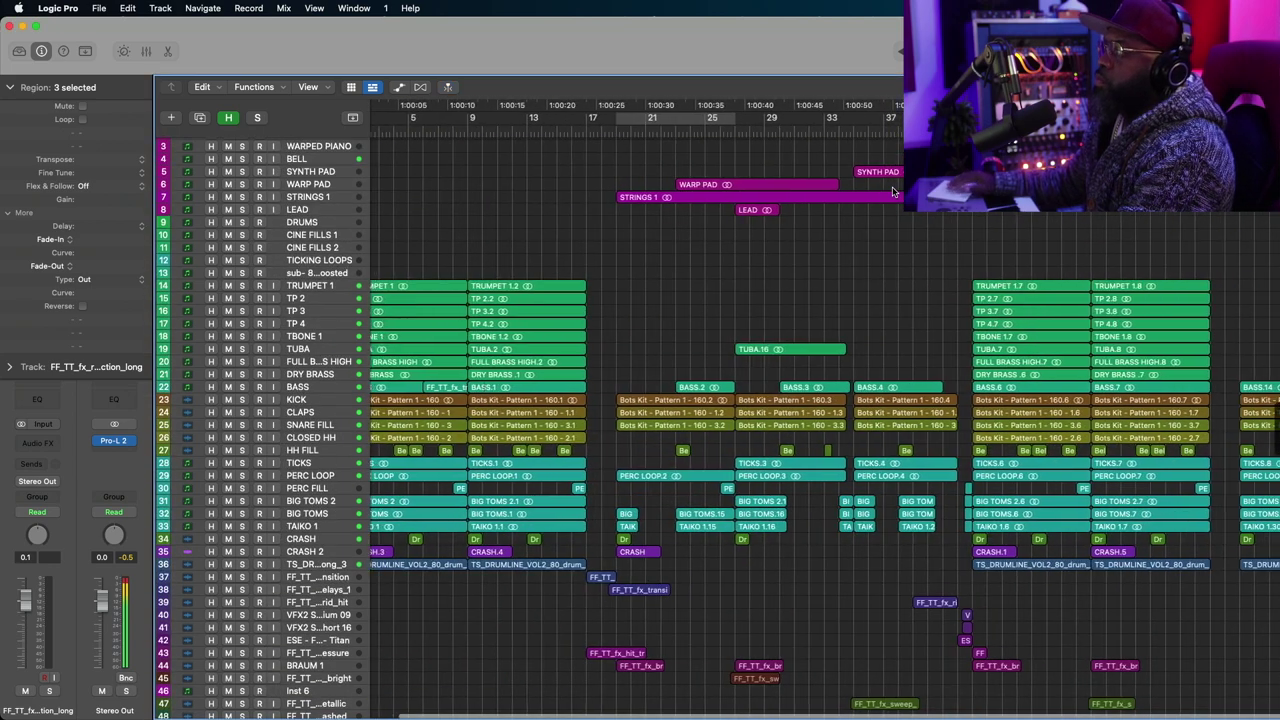
scroll(893, 192, right, 5)
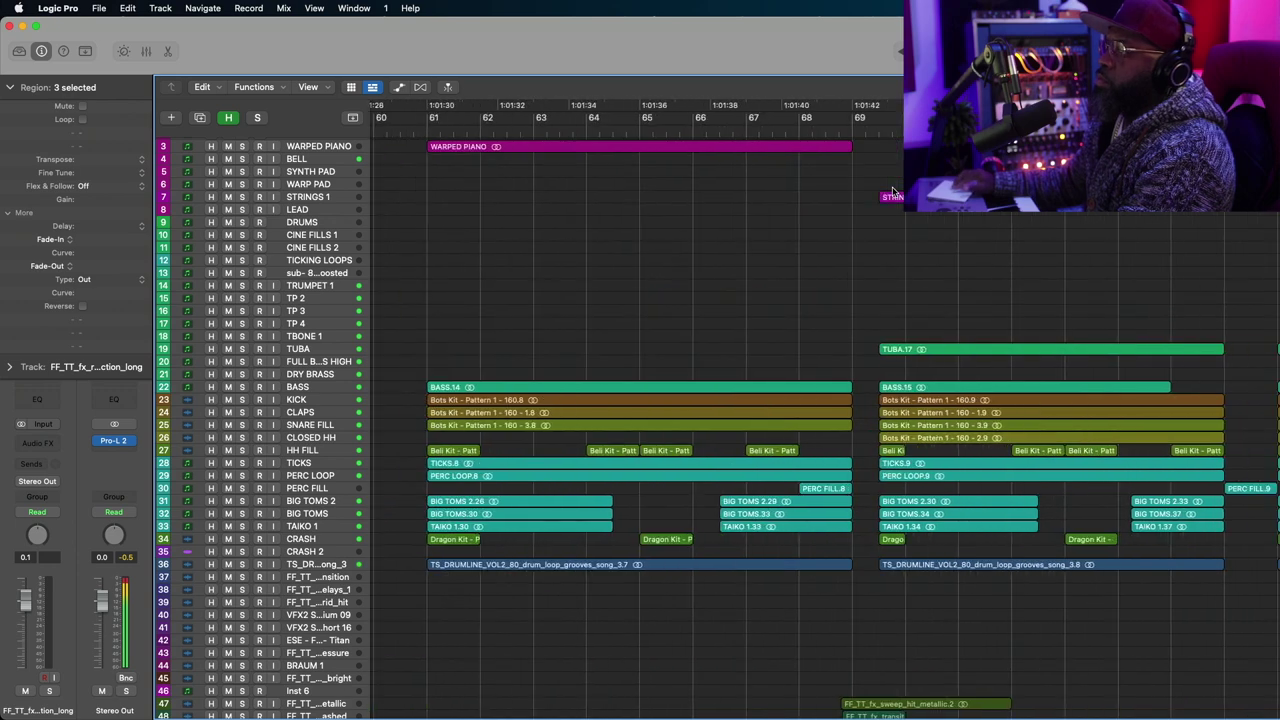
scroll(893, 192, left, 10)
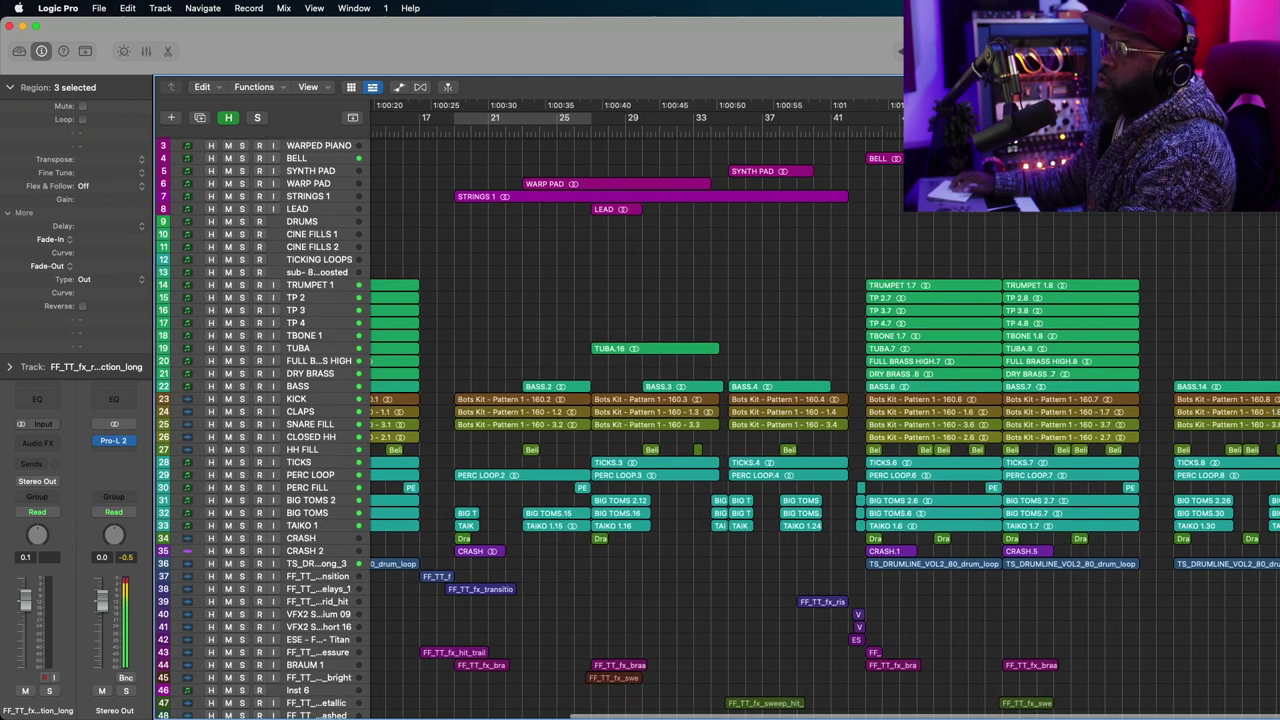
scroll(893, 192, right, 10)
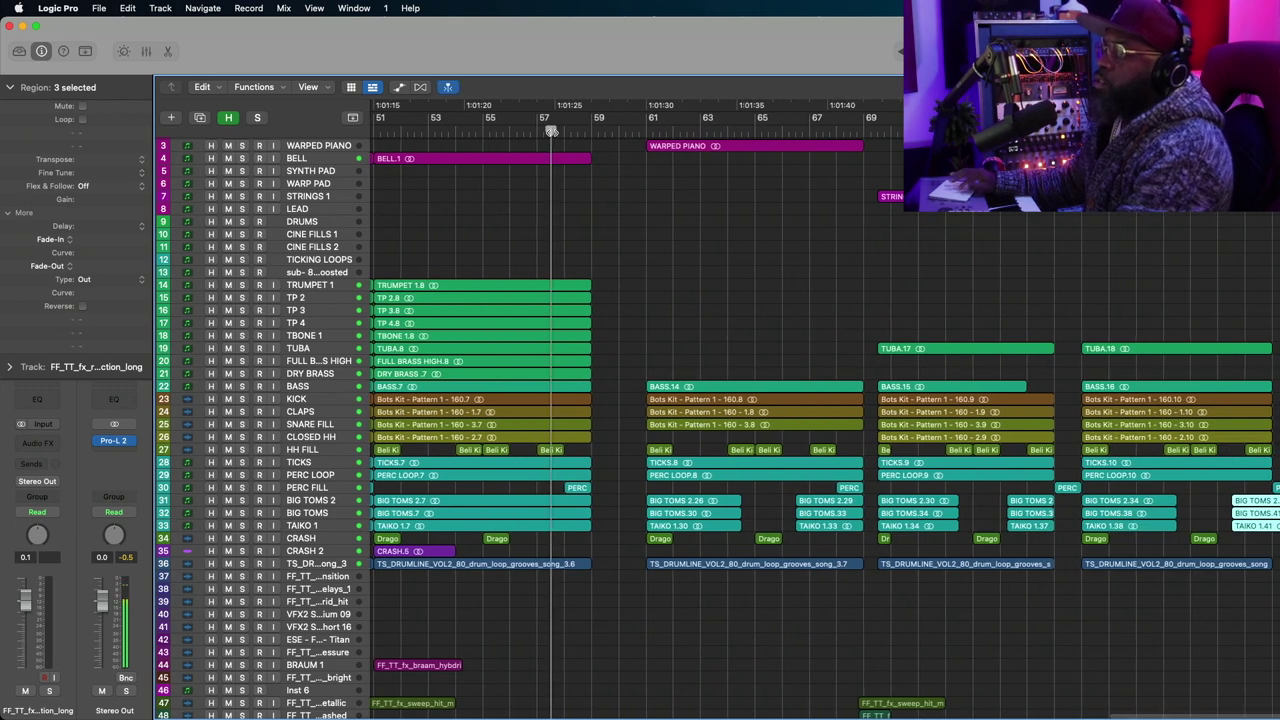
scroll(801, 226, right, 5)
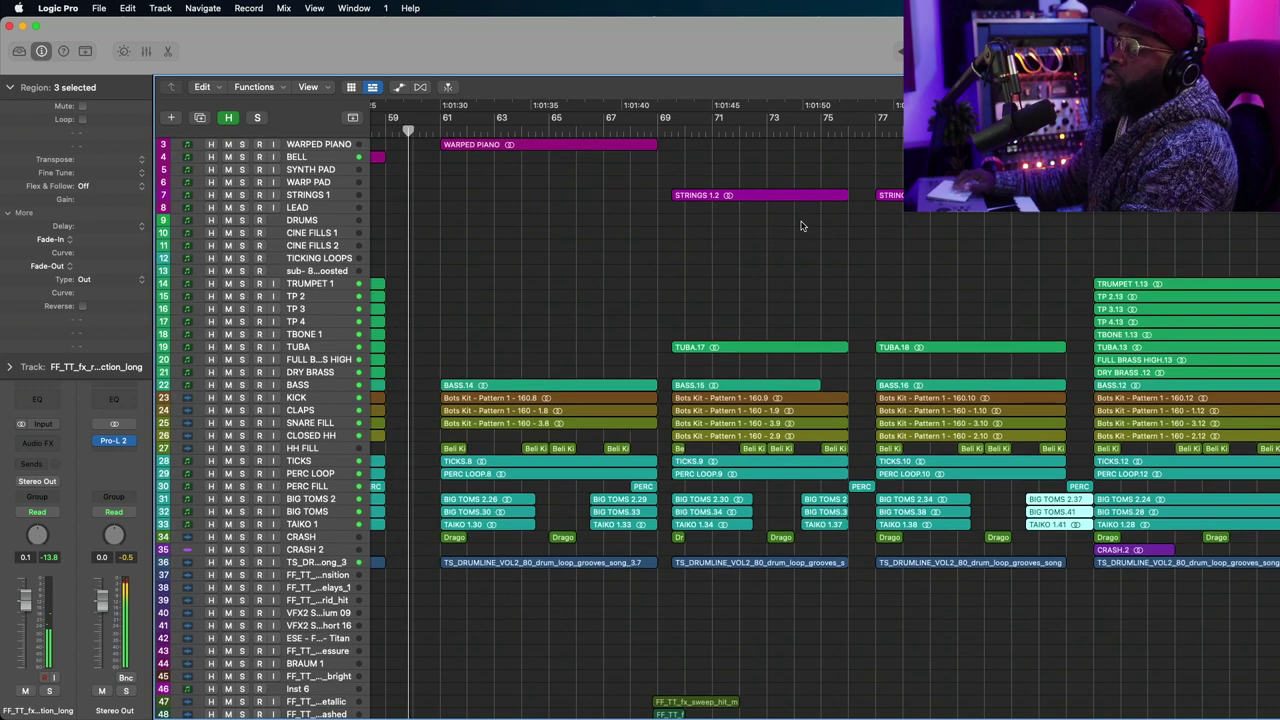
scroll(801, 226, down, 3)
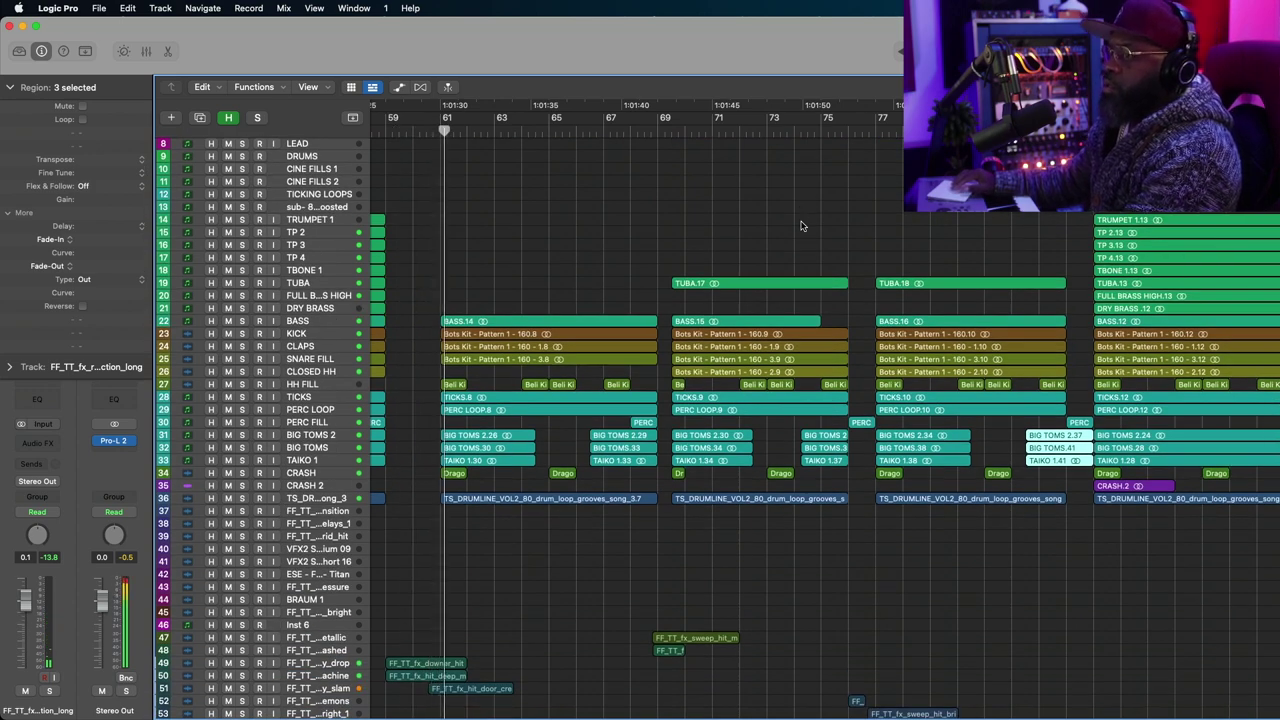
scroll(801, 226, up, 4)
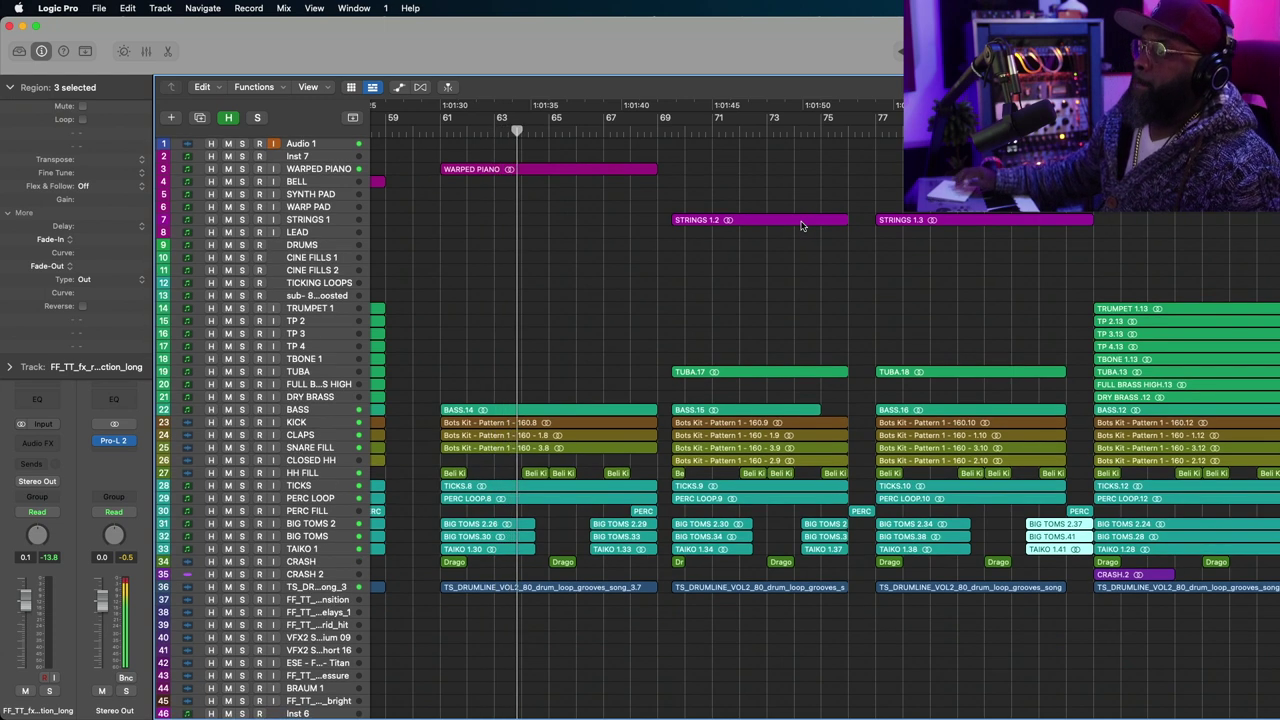
Select the Inst 7 track and play from just before bar 61 to try out its Arcade instrument.
click(315, 159)
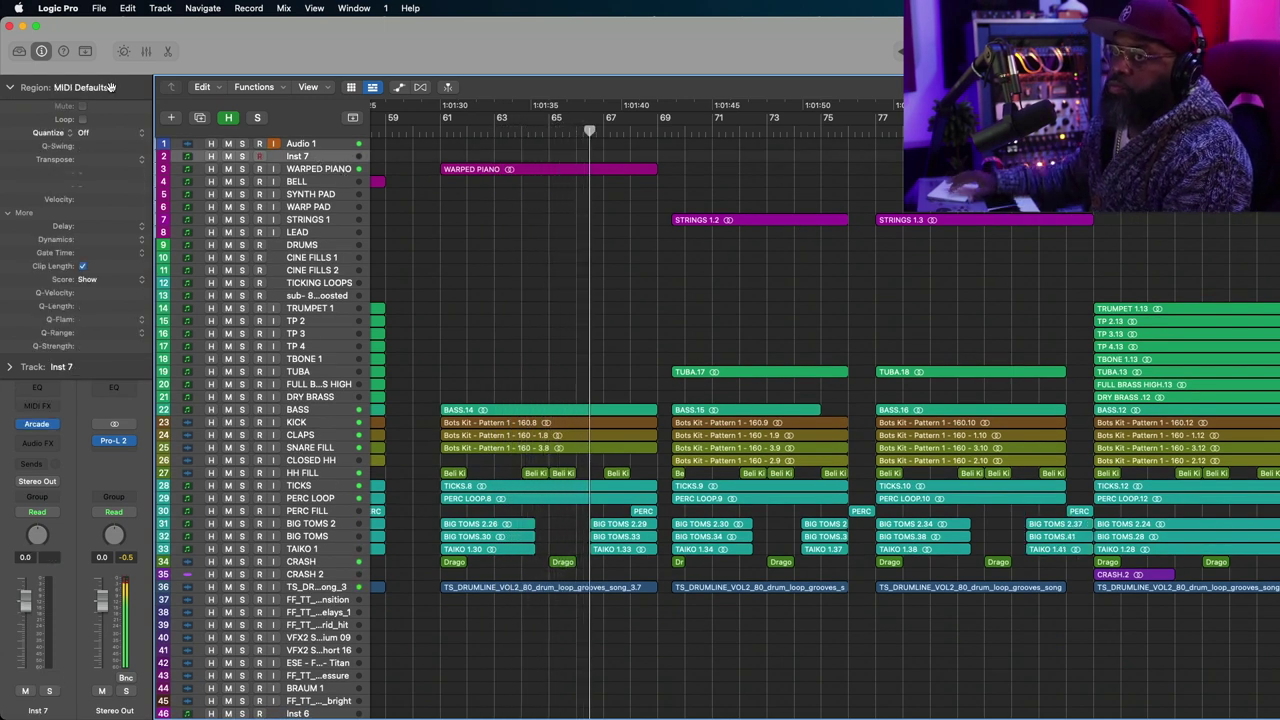
click(10, 88)
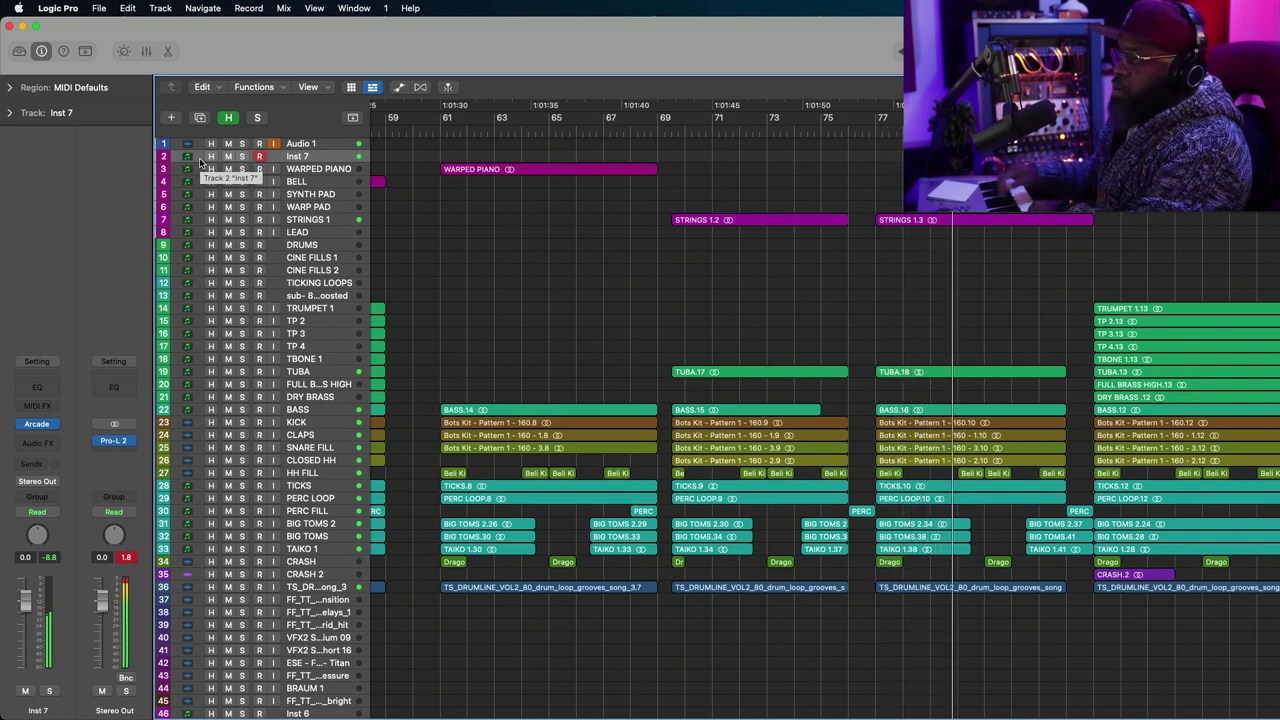
click(428, 129)
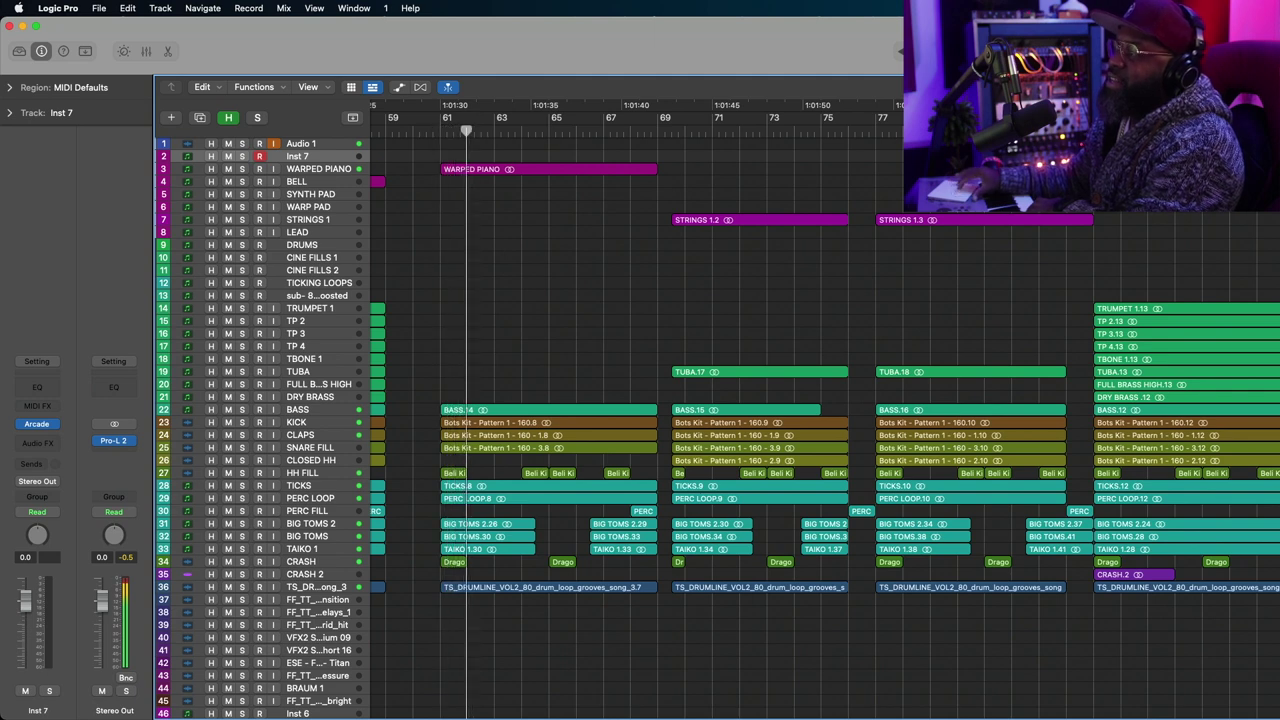
Try recording an Arcade part on the Inst 7 track from about bar 76, delete the take and replay the section.
click(803, 129)
key(r)
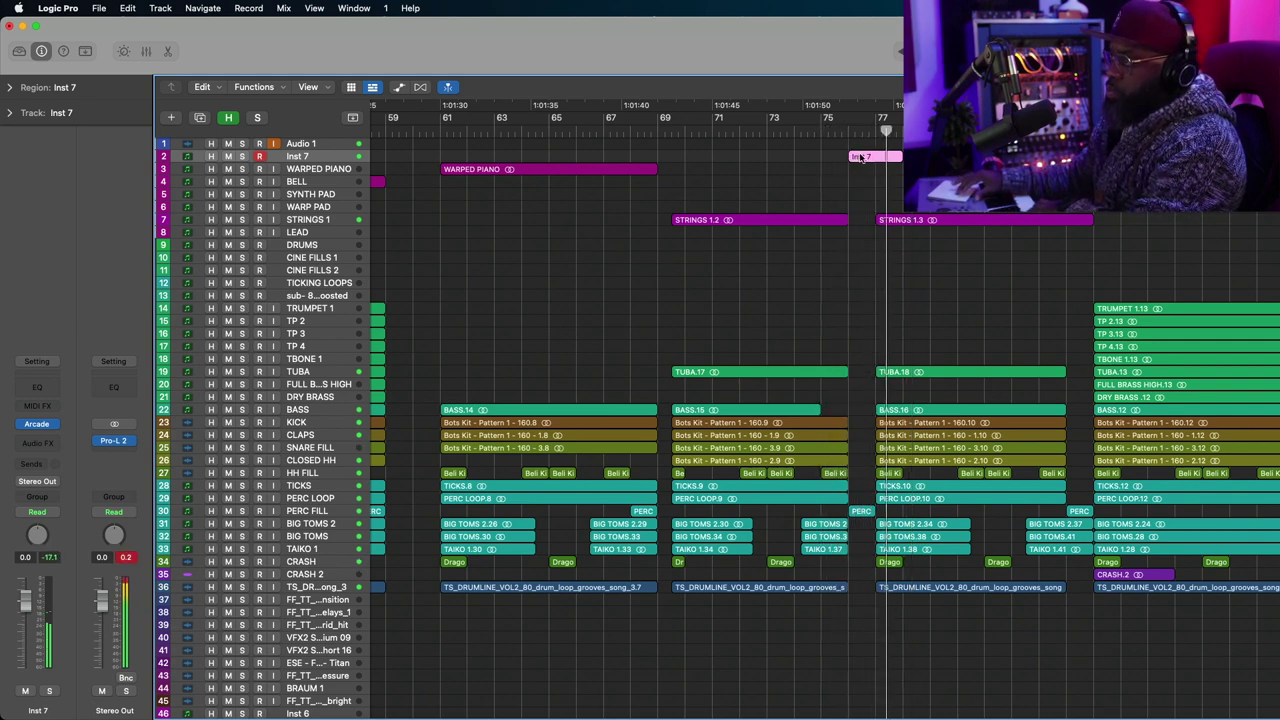
key(Delete)
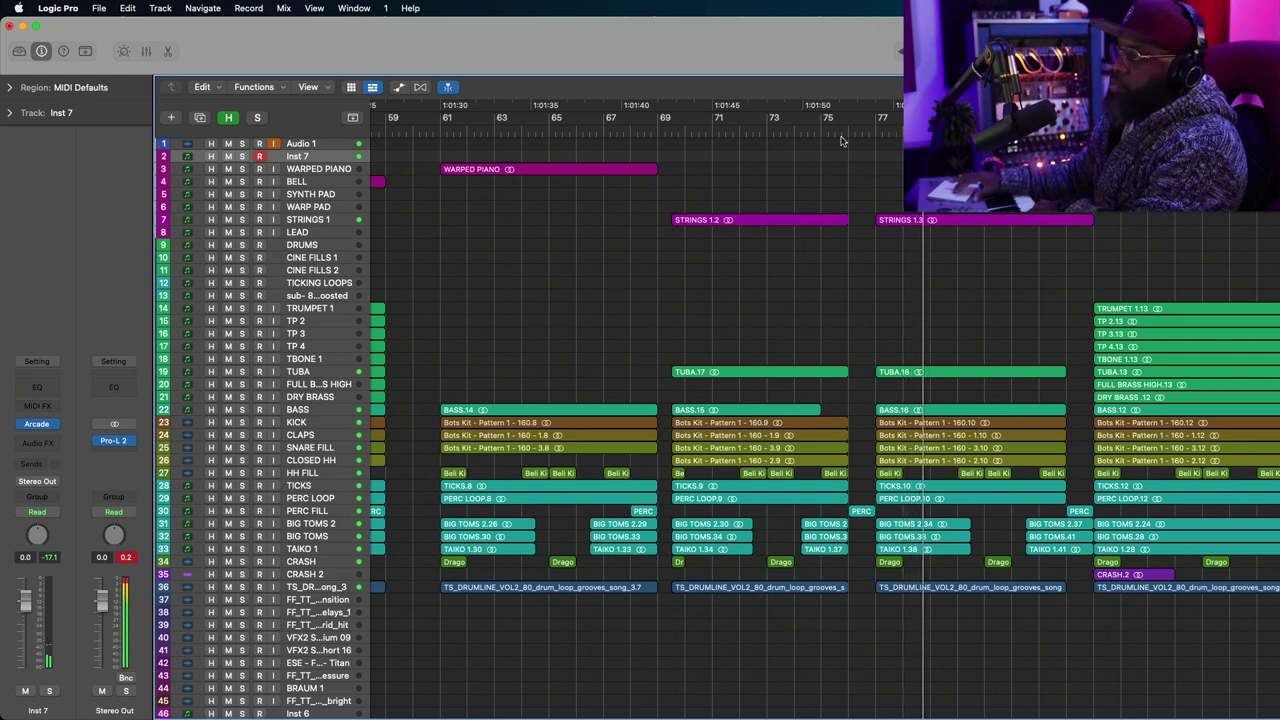
click(837, 133)
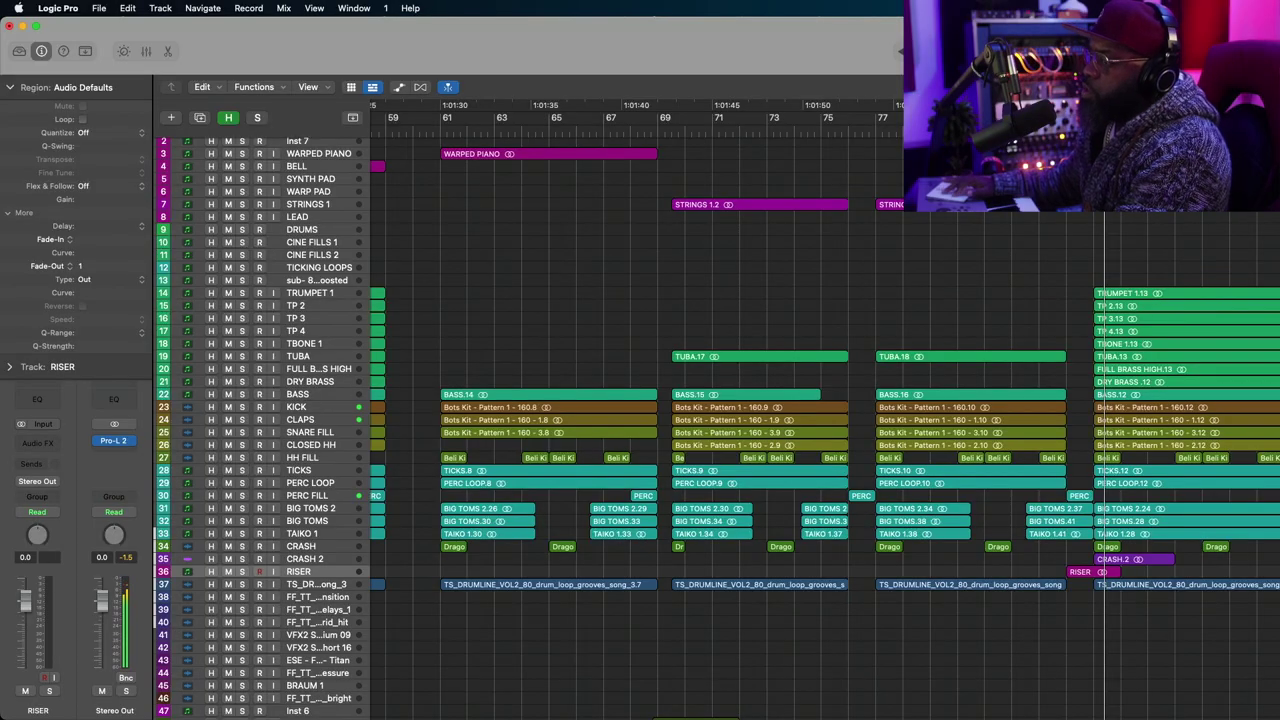
Add the FF_TT_fx_boom_attack_heavy sample on new track 56 at bar 84 and shorten its end to bar 85.
drag(1150, 200, 1067, 674)
key(space)
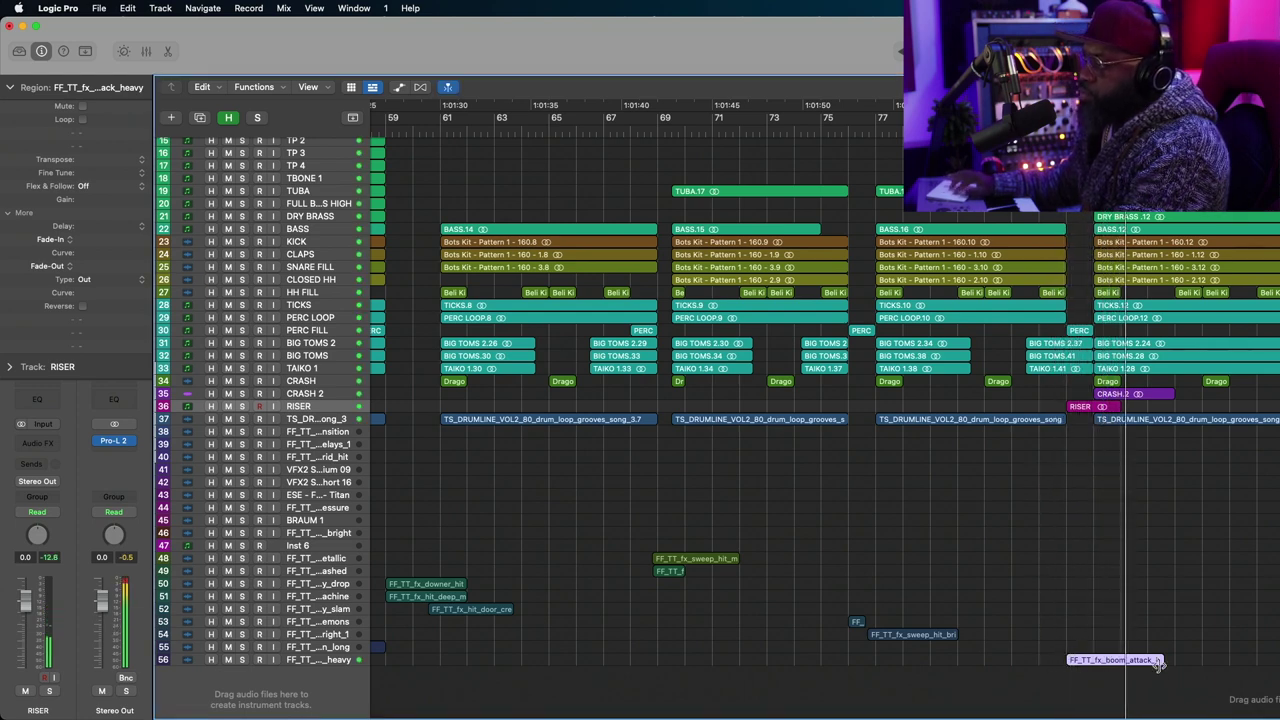
drag(1157, 662, 1094, 661)
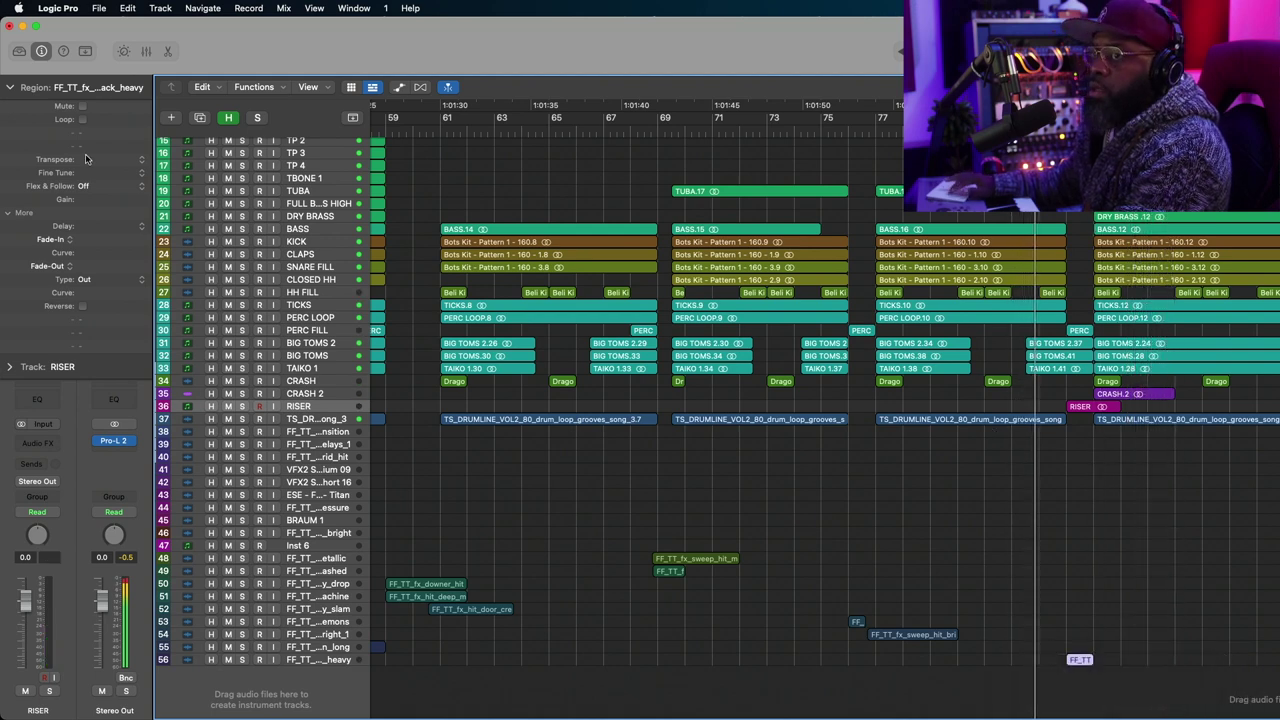
click(12, 88)
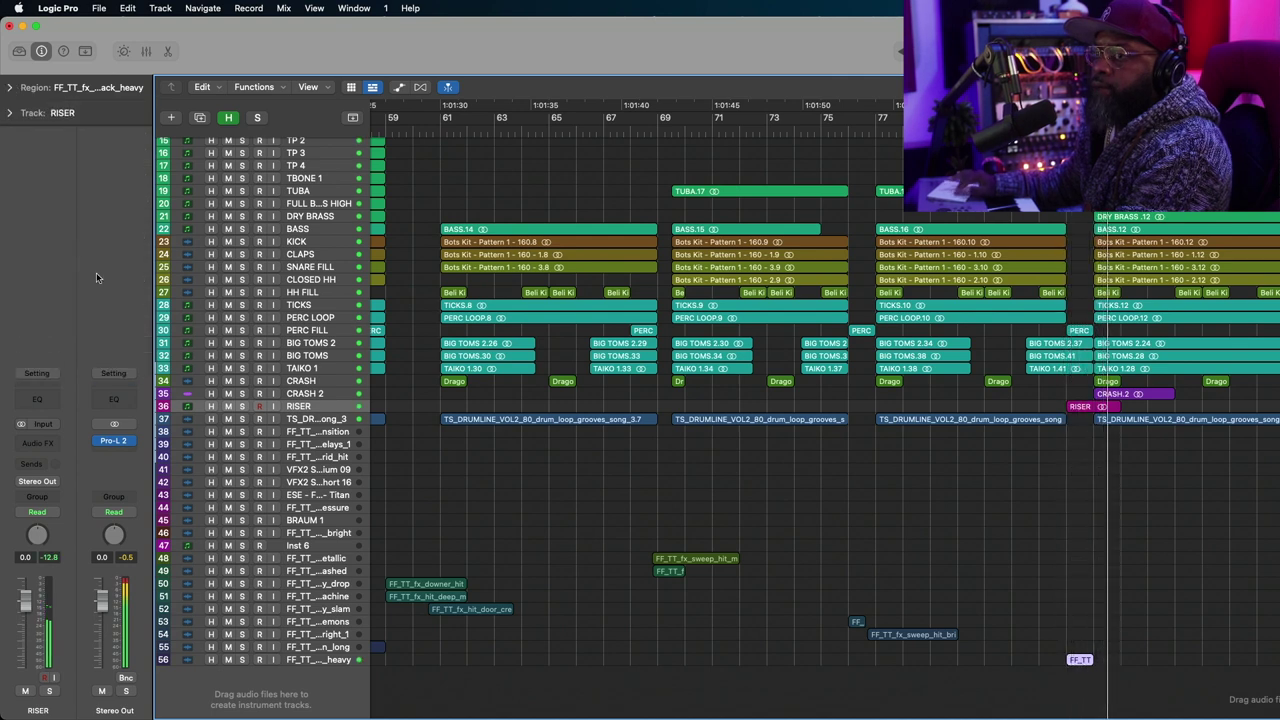
Add a Channel EQ to the RISER track and raise a 36 dB/Oct low cut to about 184 Hz.
click(45, 400)
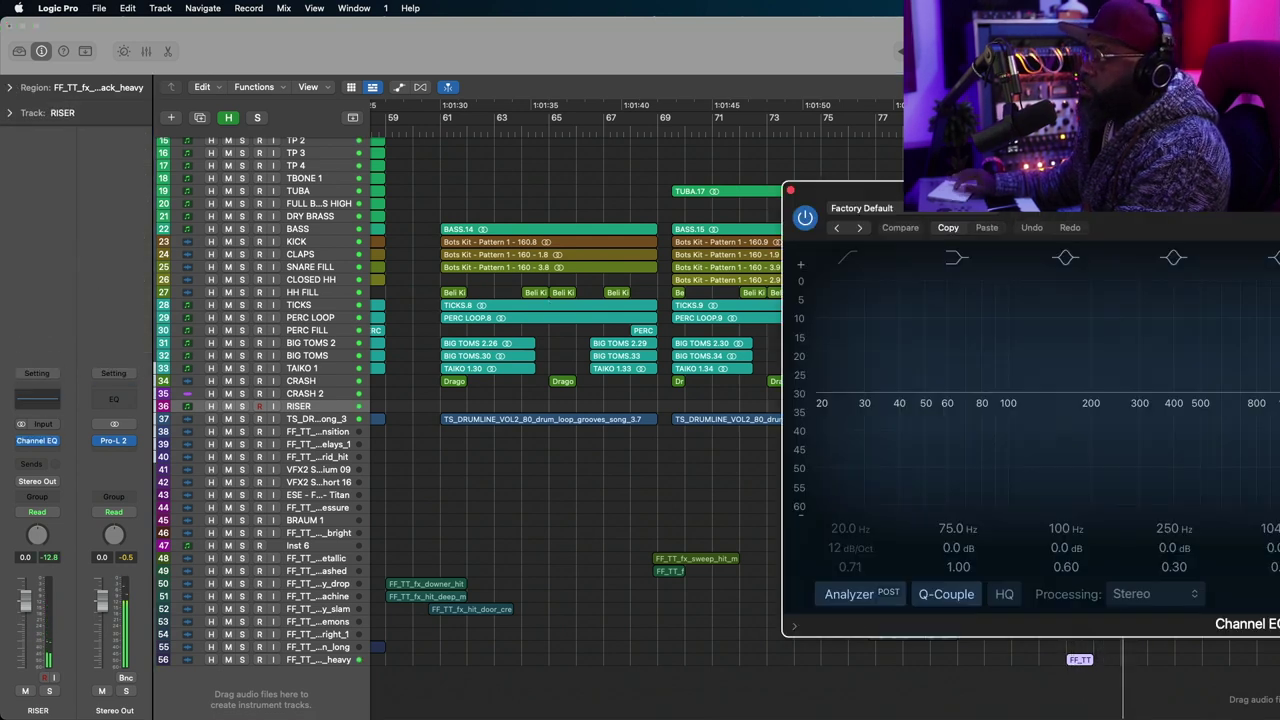
click(857, 505)
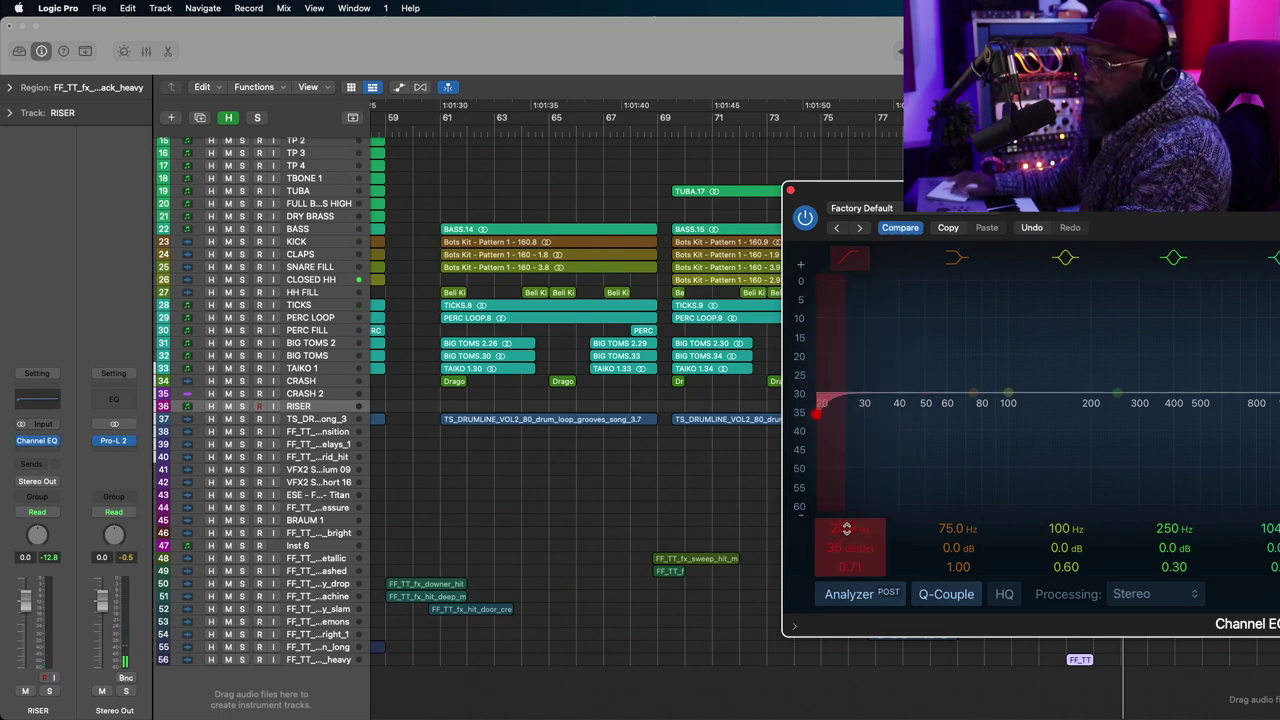
drag(846, 528, 846, 500)
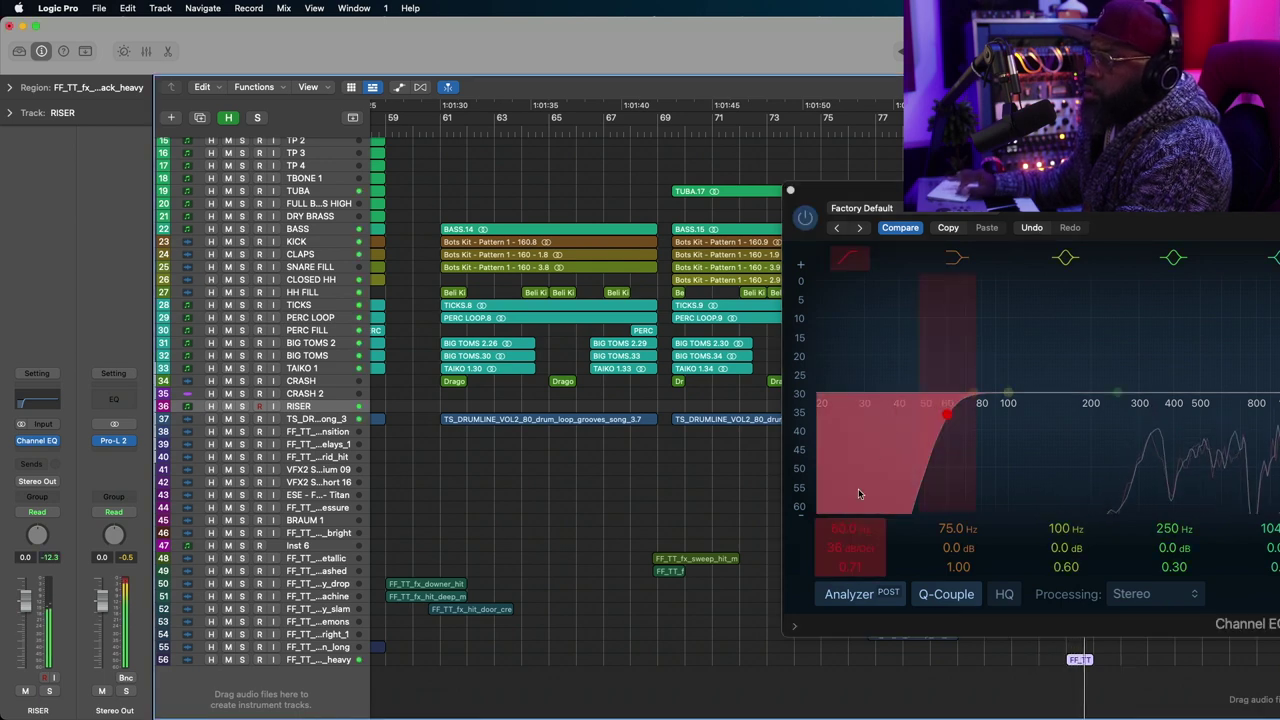
drag(858, 493, 988, 493)
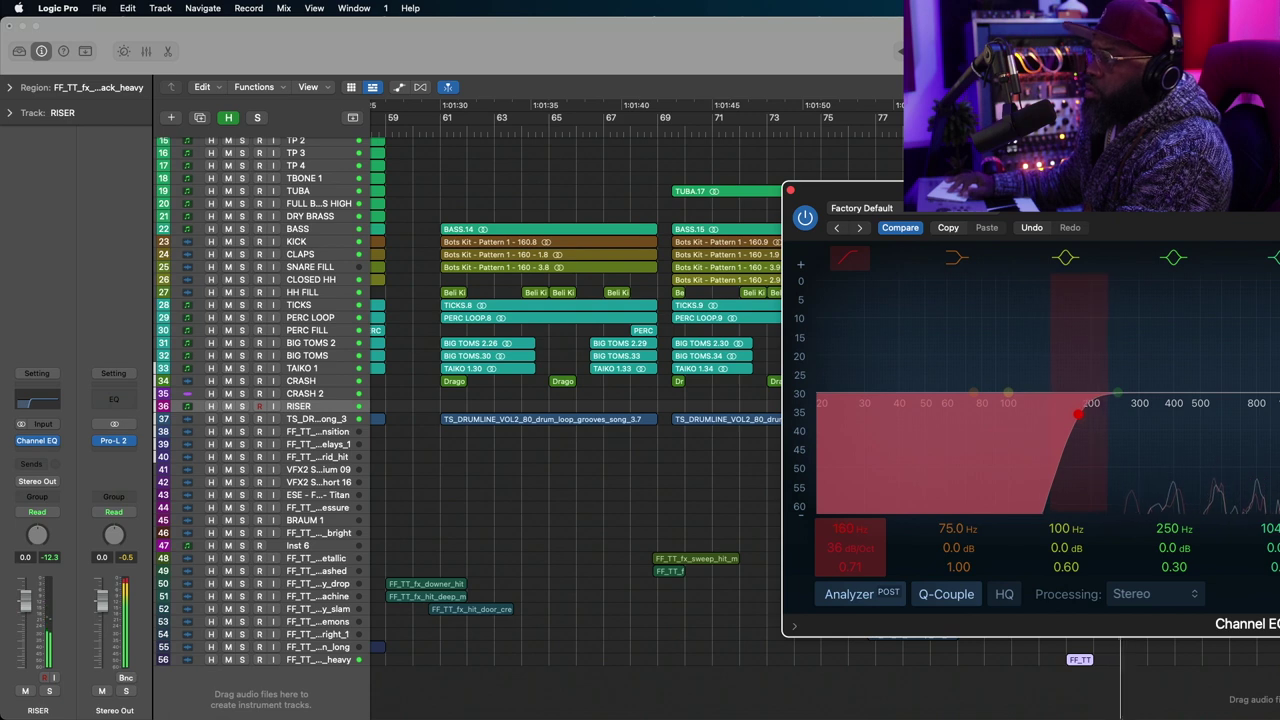
drag(1078, 414, 1081, 414)
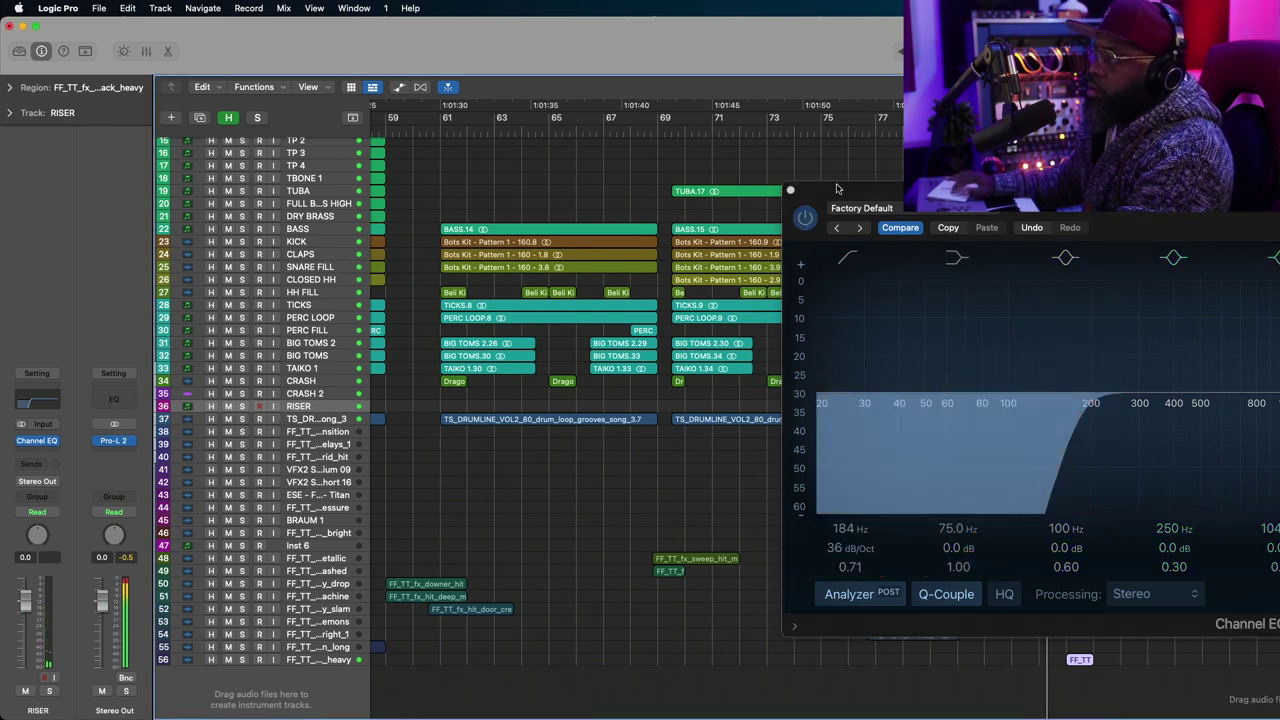
drag(1078, 414, 1116, 414)
drag(840, 527, 840, 545)
key(super+w)
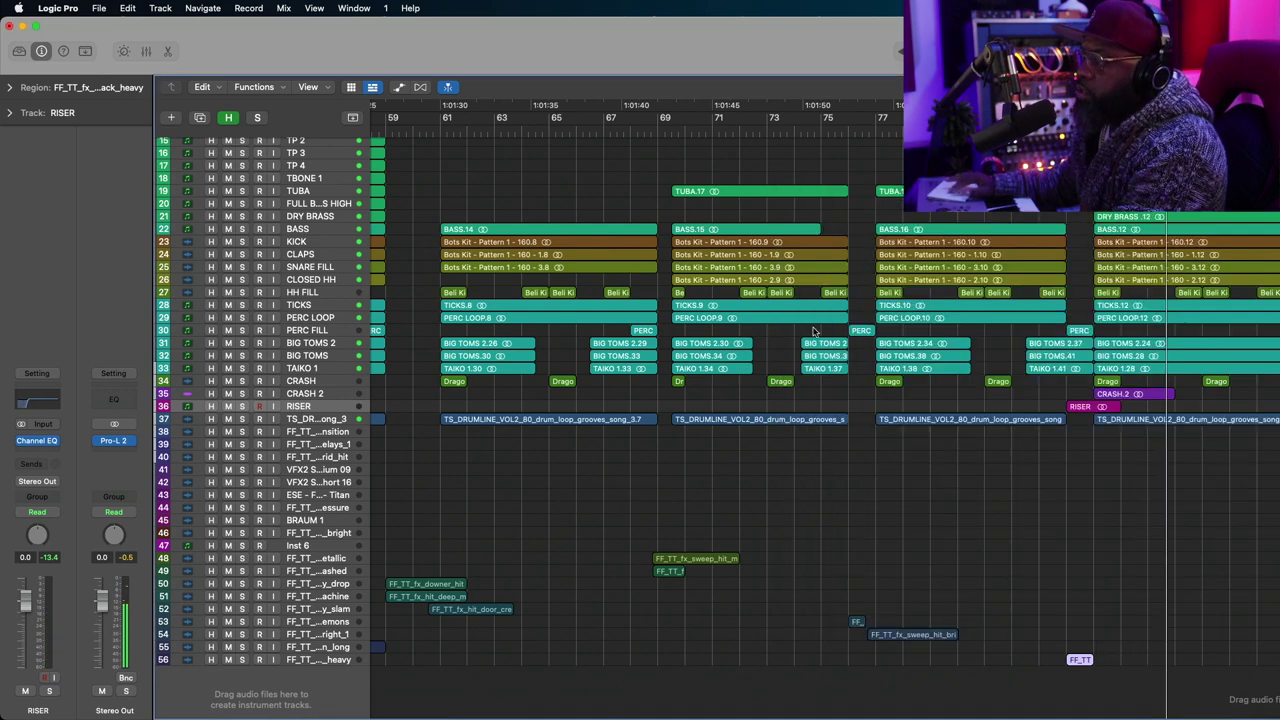
Add a Channel EQ with a 36 dB/Oct low cut at 70.5 Hz to the FF_TT_fx_boom_attack_heavy track and play the transition.
click(310, 660)
click(35, 401)
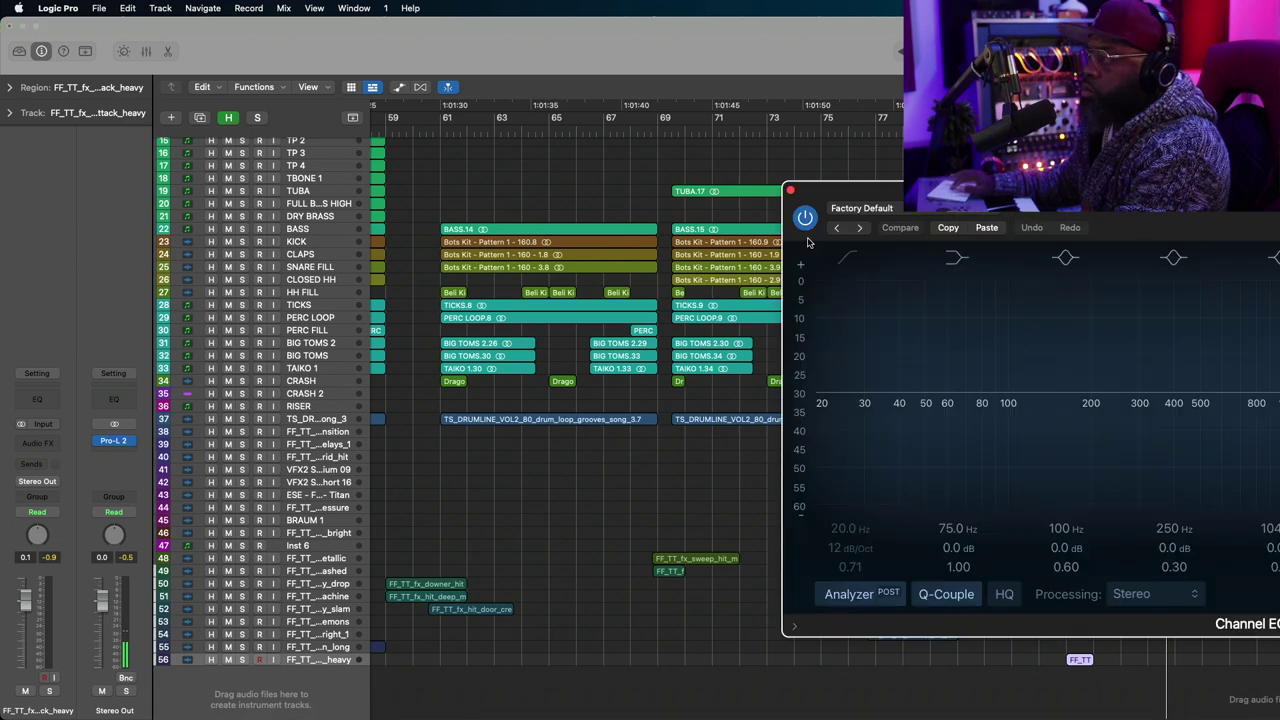
click(852, 258)
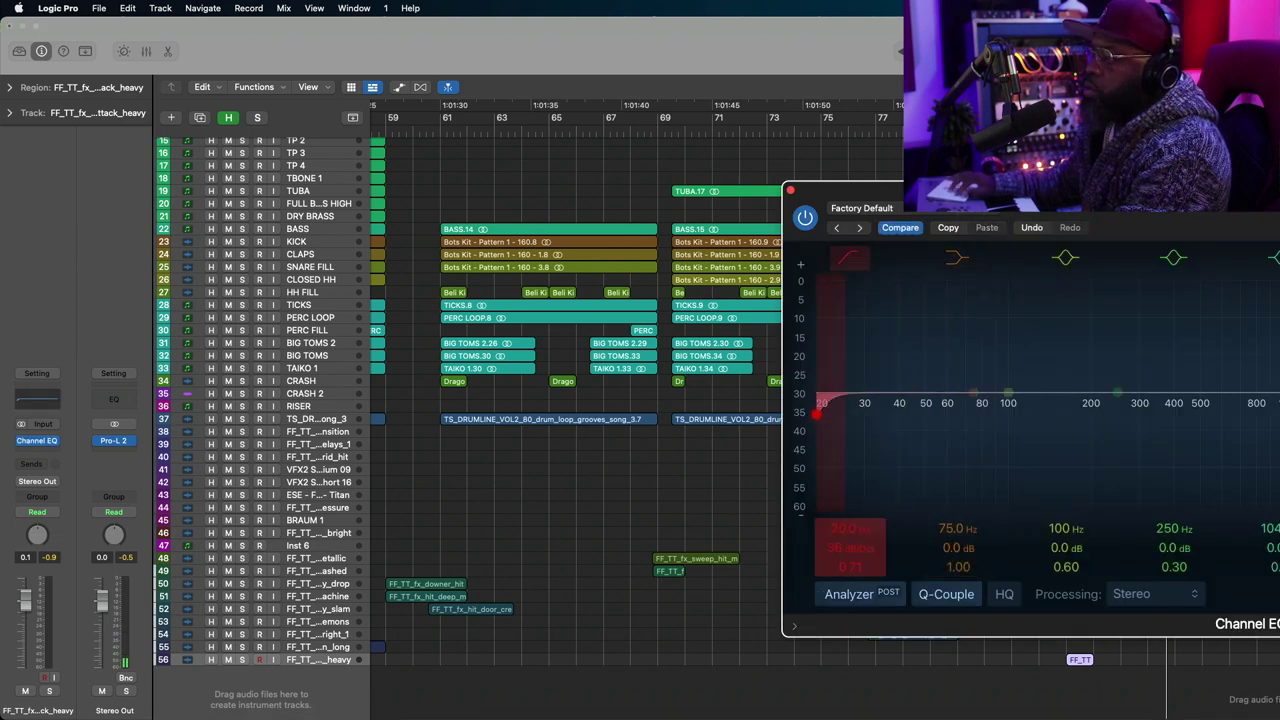
drag(818, 413, 969, 413)
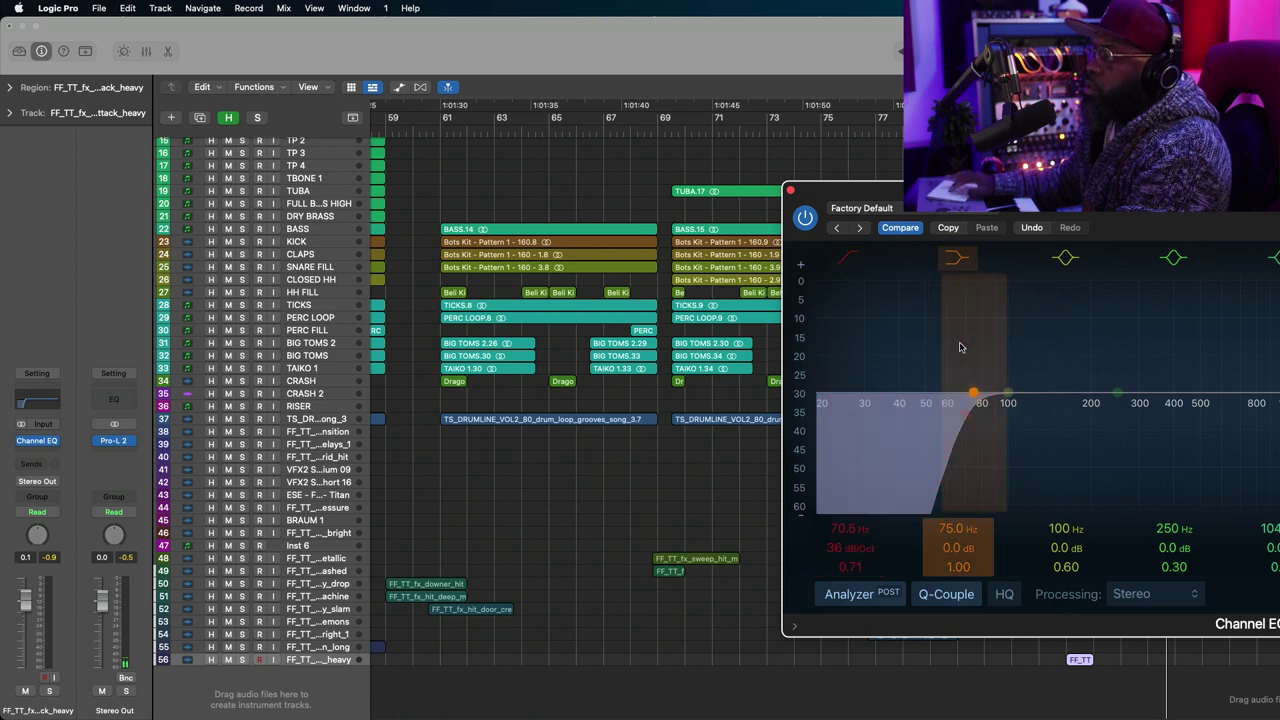
click(1039, 680)
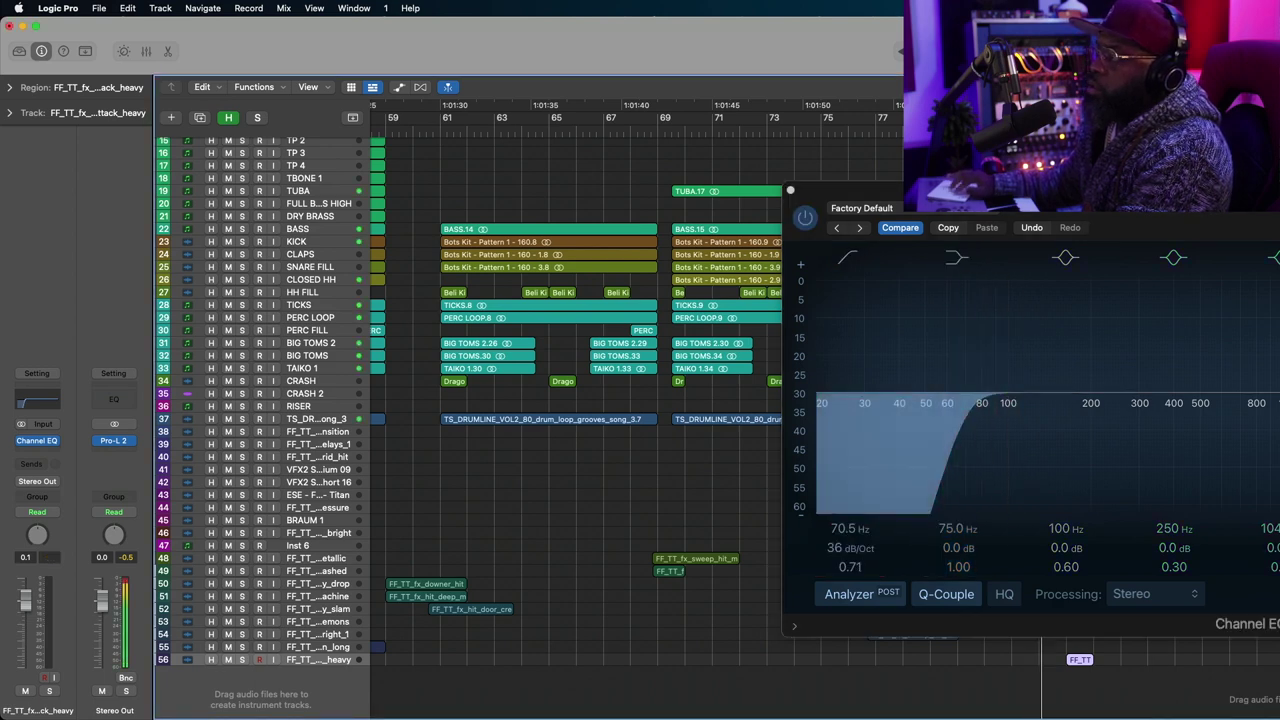
drag(1033, 190, 604, 180)
key(space)
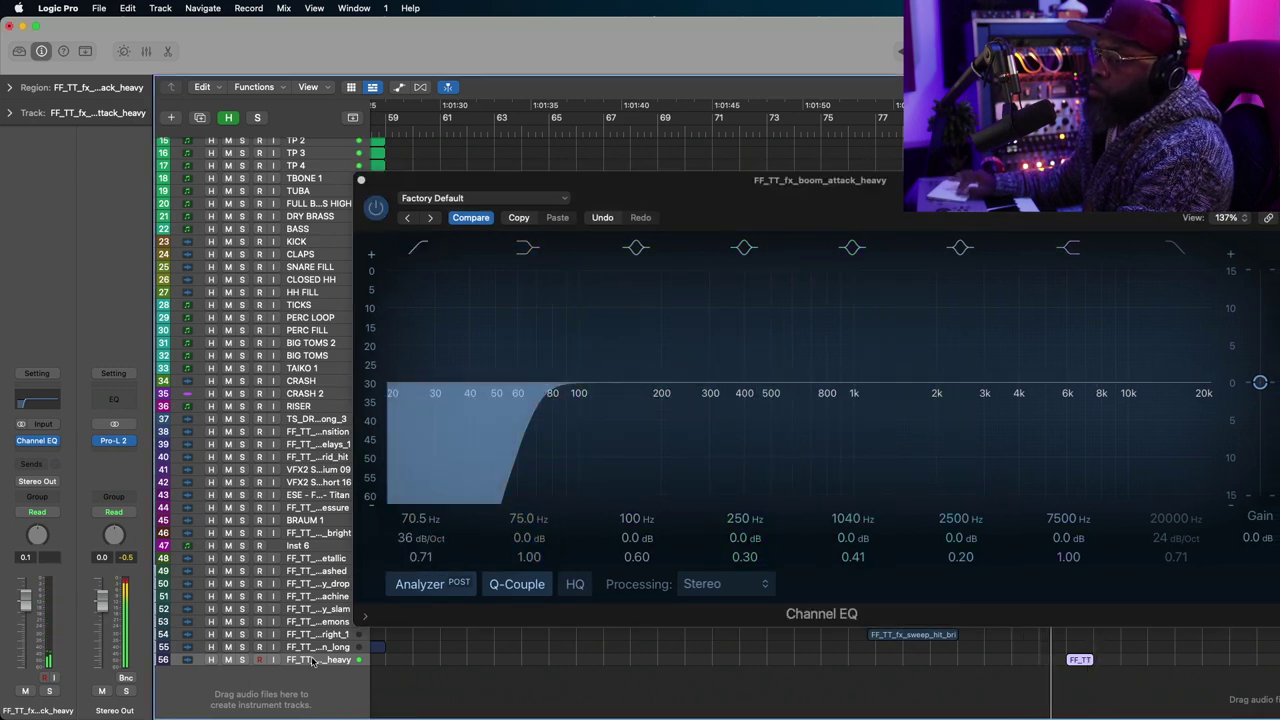
key(space)
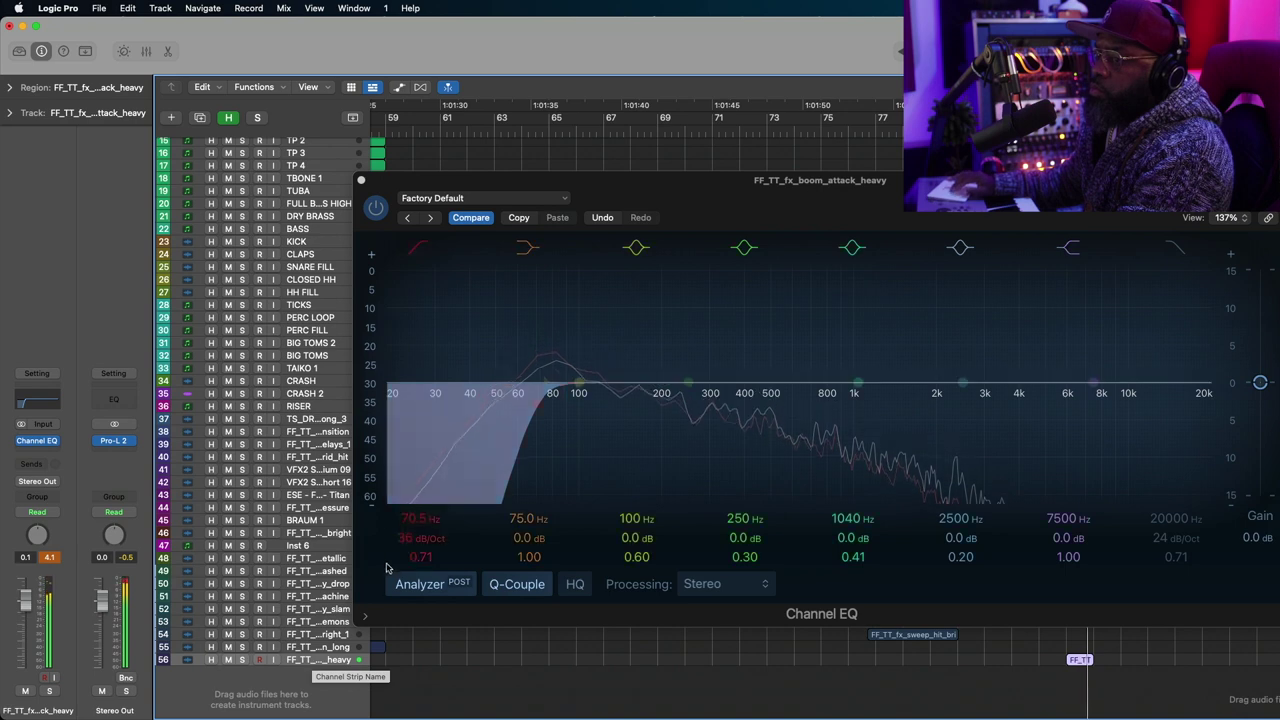
Lower the boom track's low-cut frequency to 54.5 Hz and replay the transition.
drag(411, 530, 411, 560)
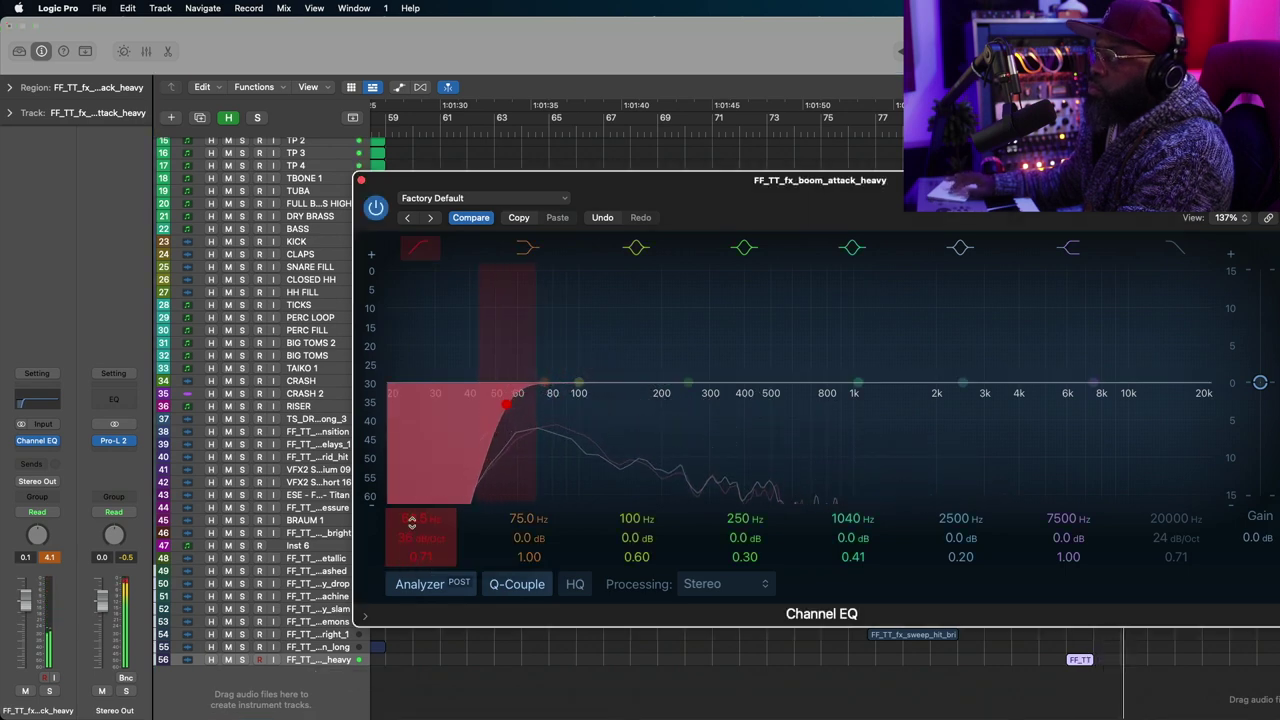
click(715, 173)
key(space)
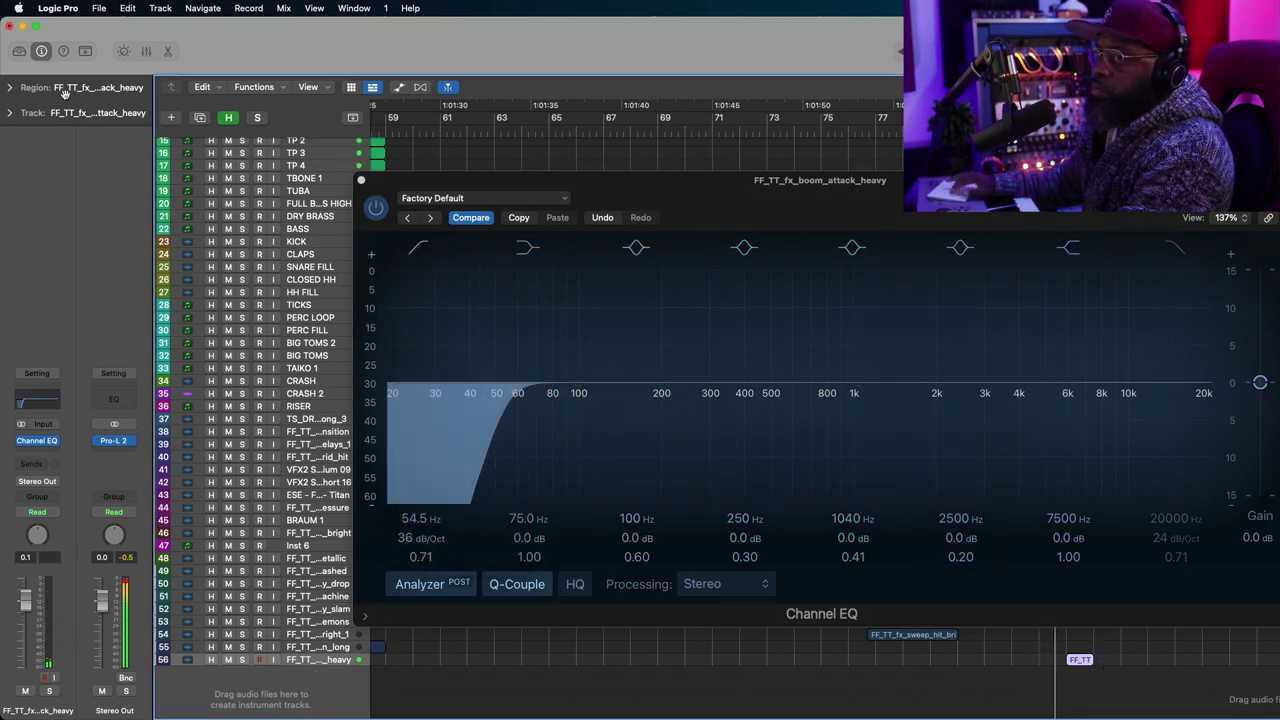
key(space)
Close the EQ and raise the boom region's gain to -1.9 dB while replaying the passage around bar 84.
click(10, 90)
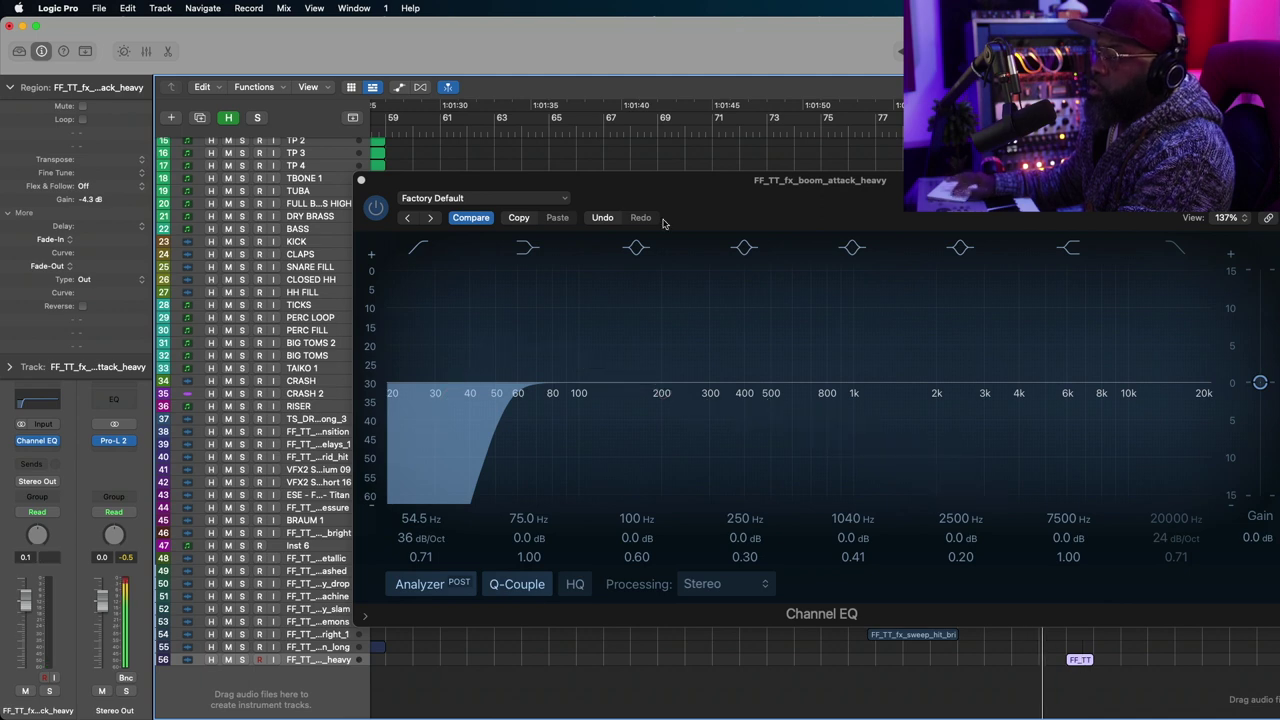
click(361, 180)
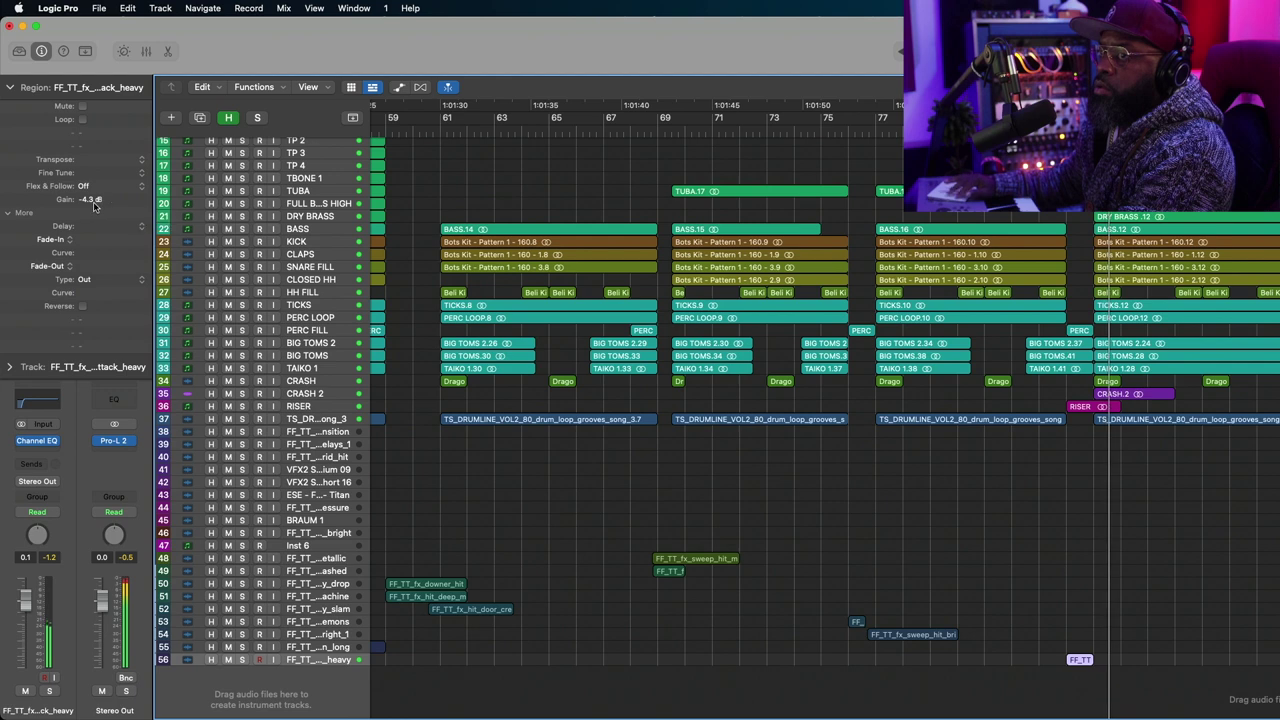
drag(95, 192, 96, 186)
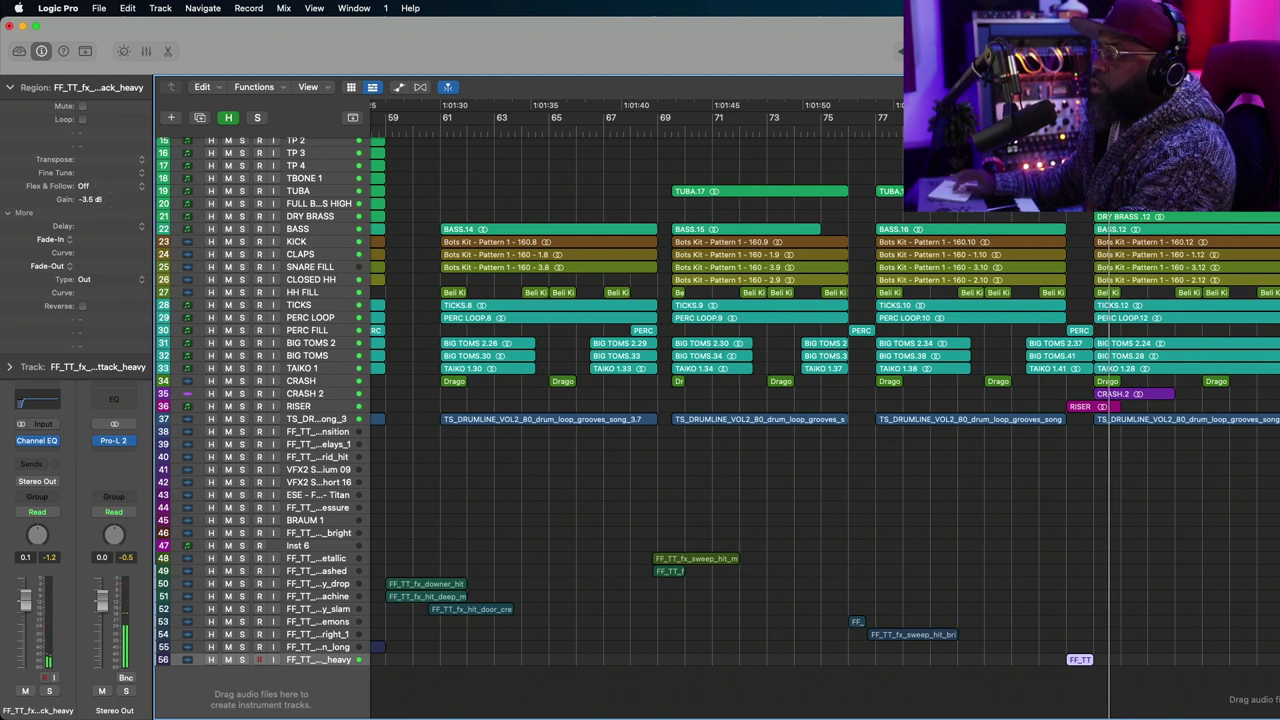
key(comma)
key(comma)
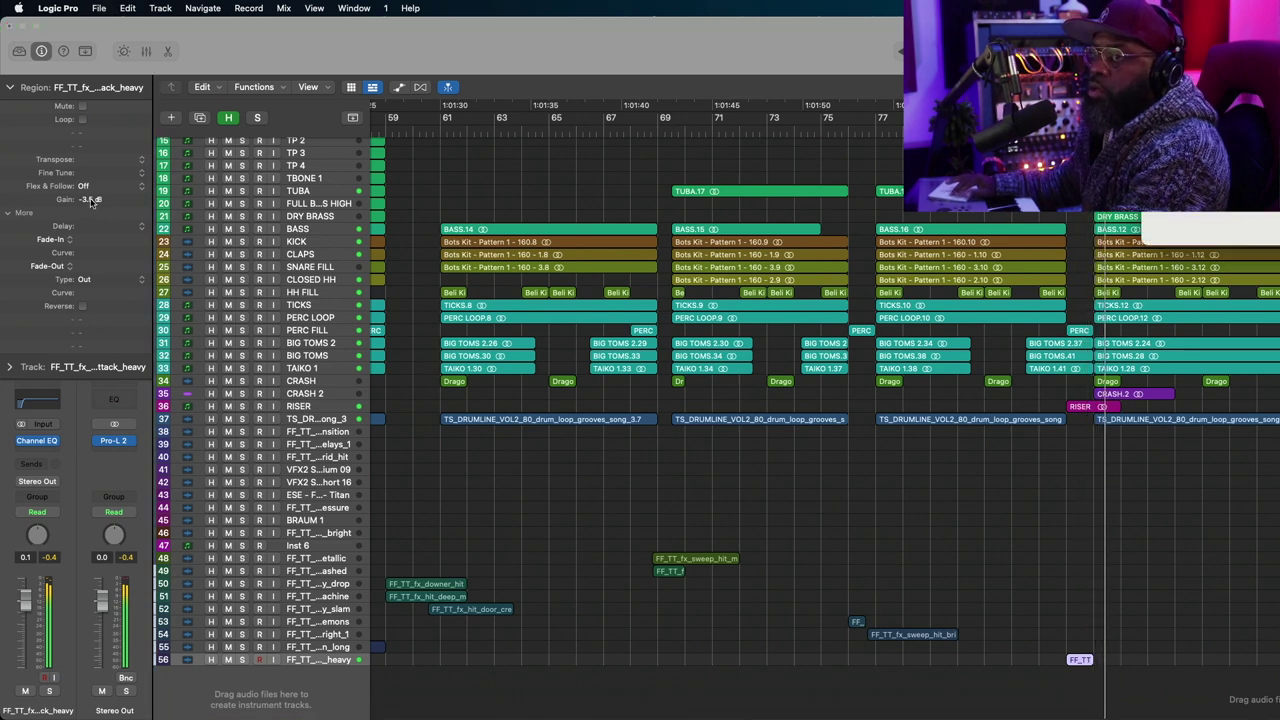
drag(95, 180, 95, 168)
key(comma)
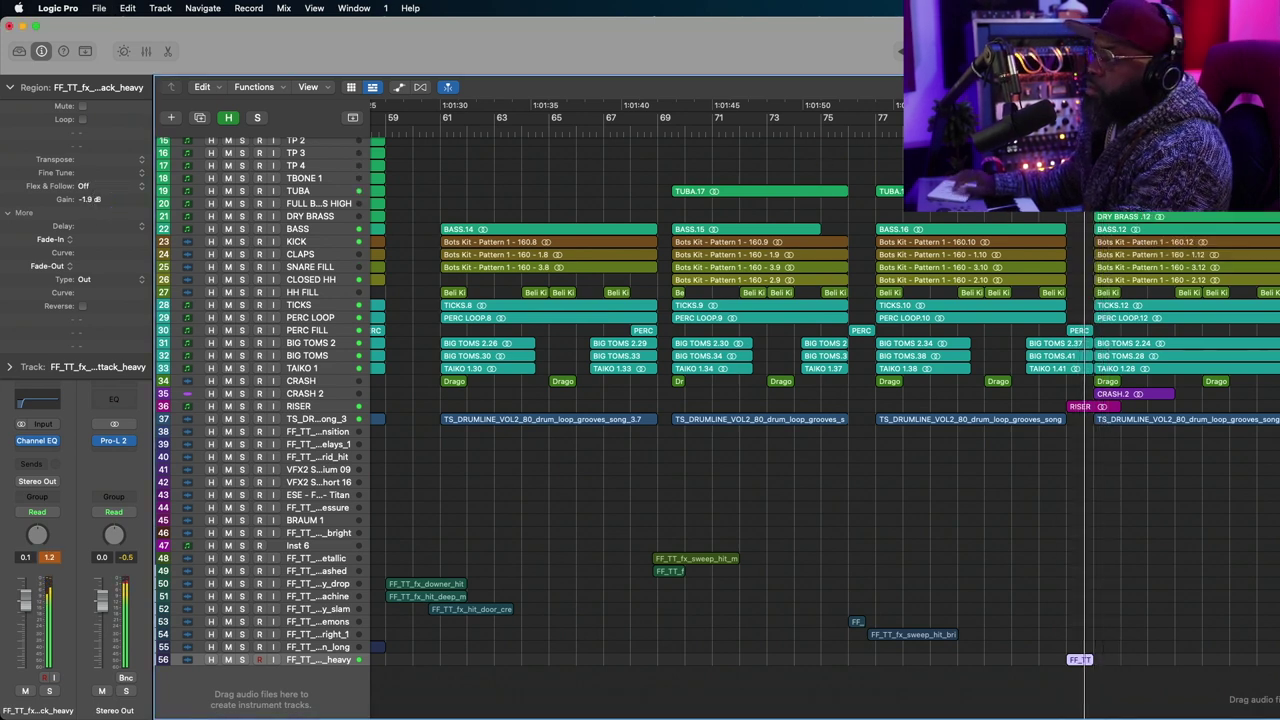
key(comma)
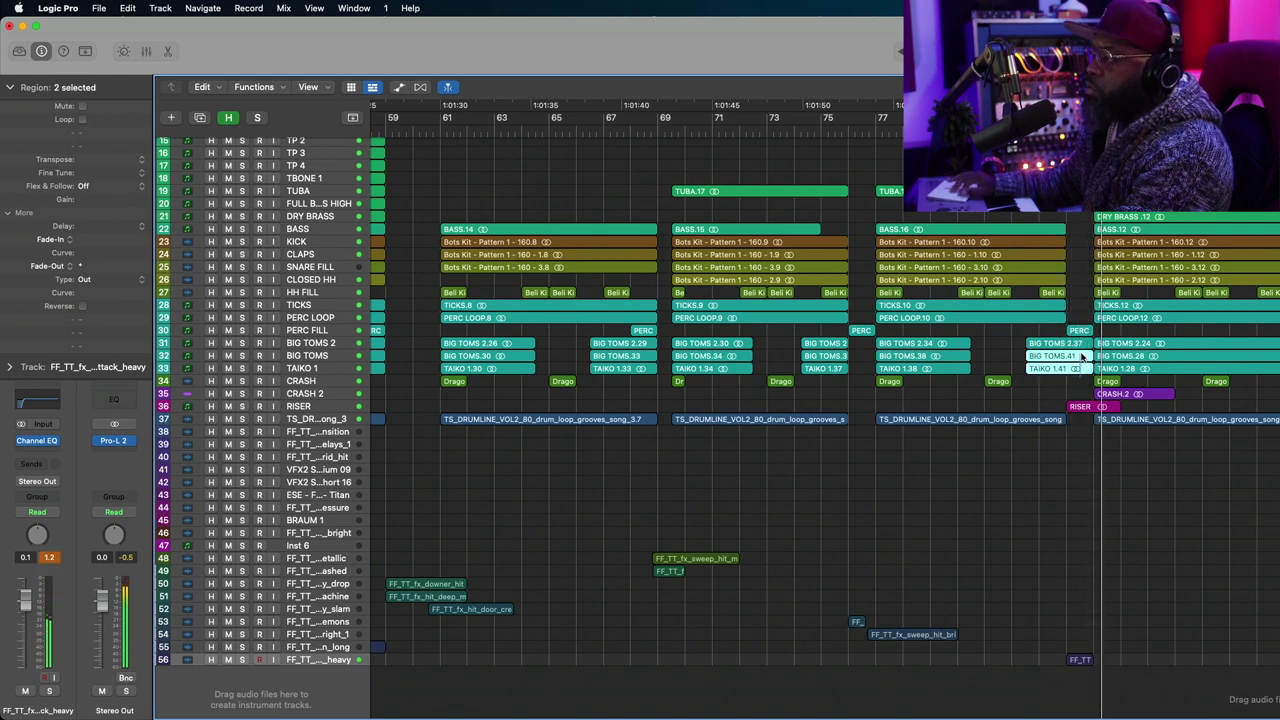
Shorten the BIG TOMS 2, BIG TOMS and TAIKO 1 fill regions to end at bar 84, and replay the transition.
drag(1088, 372, 1066, 372)
key(space)
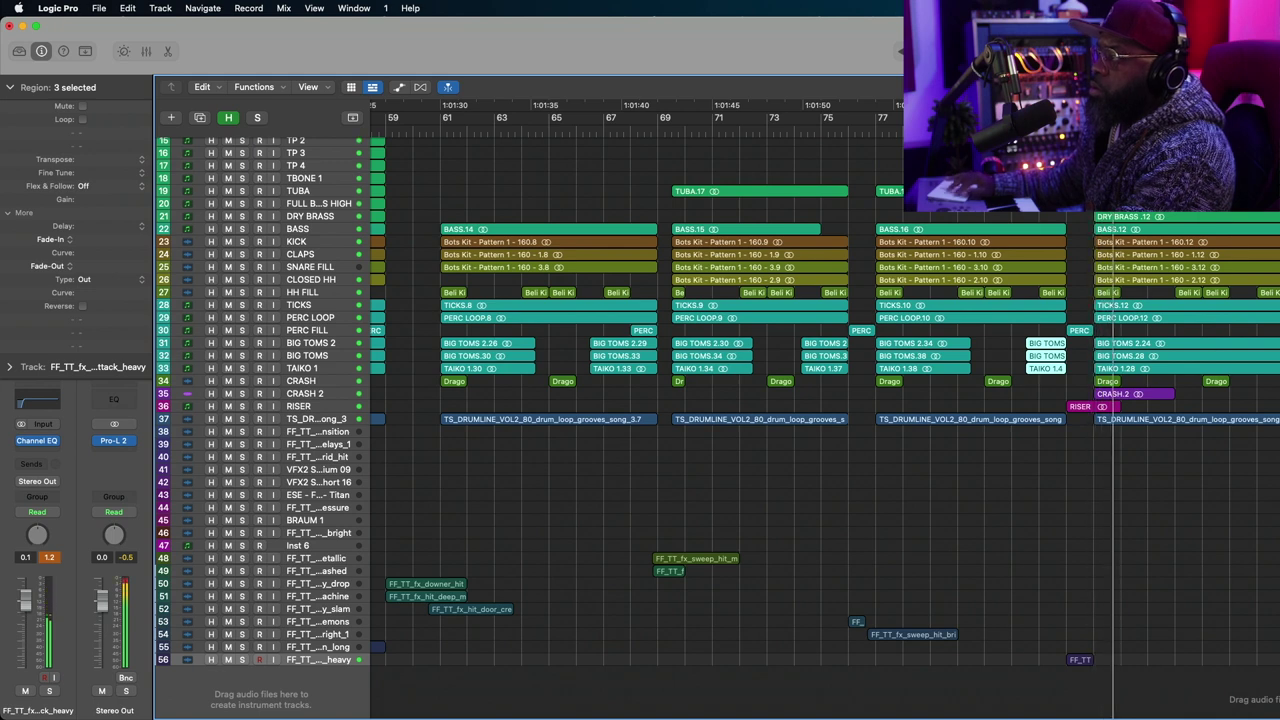
key(space)
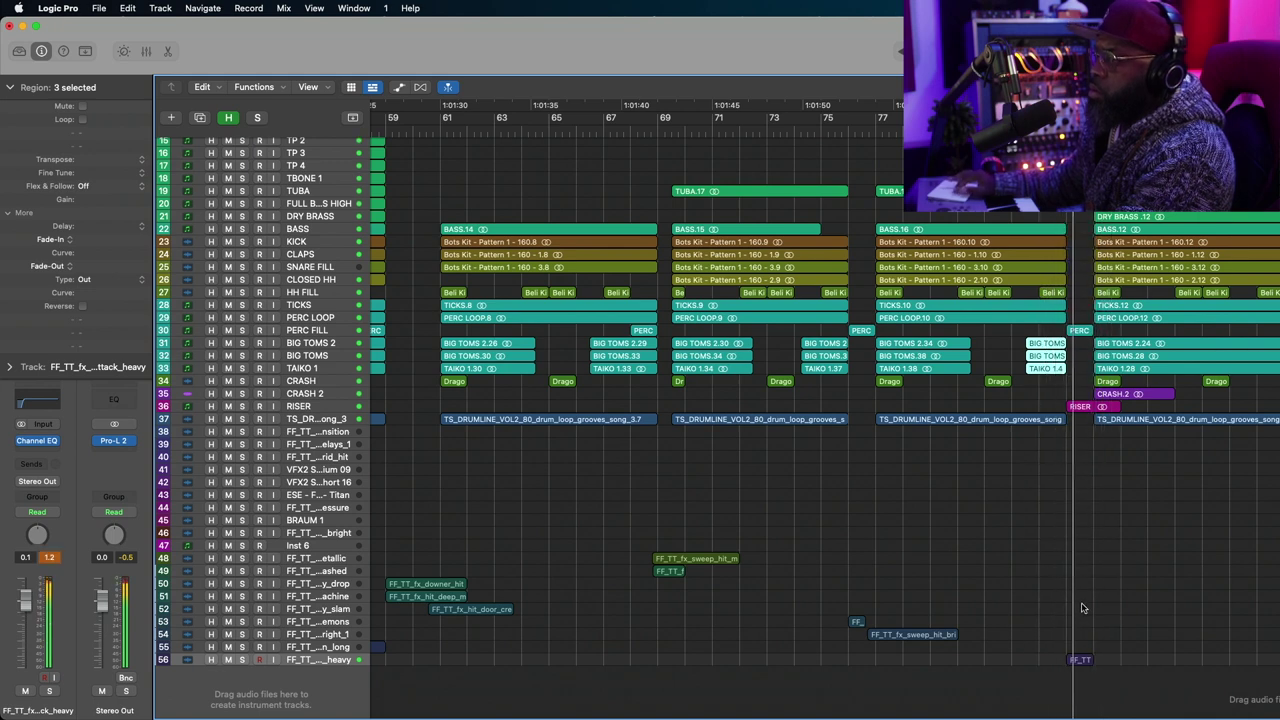
Listen to the boom track soloed, then replay the transition in the full mix.
click(241, 660)
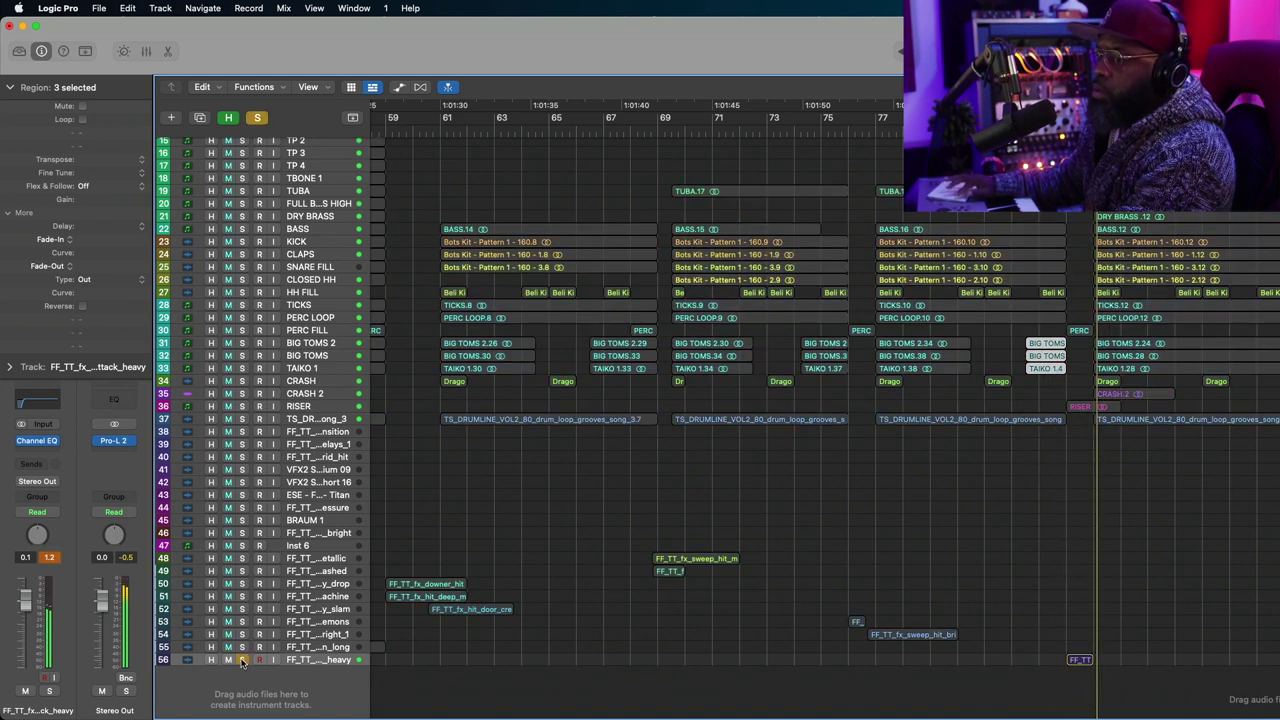
key(space)
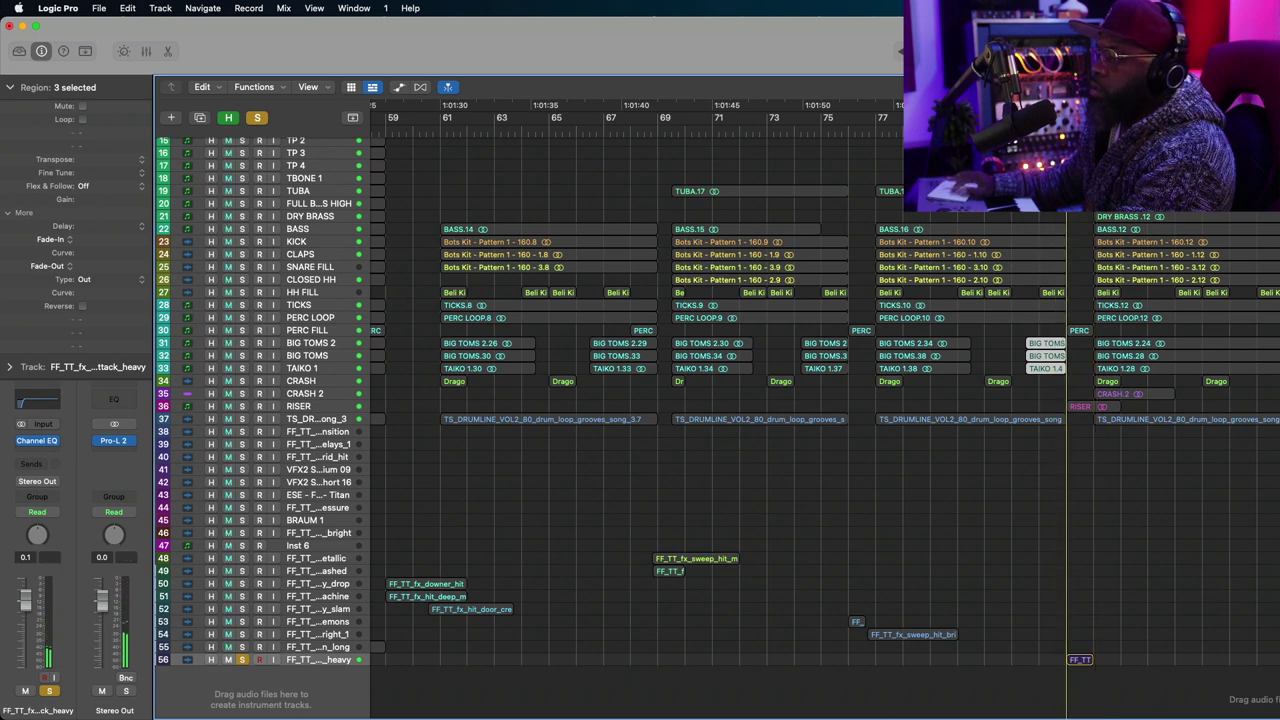
click(241, 660)
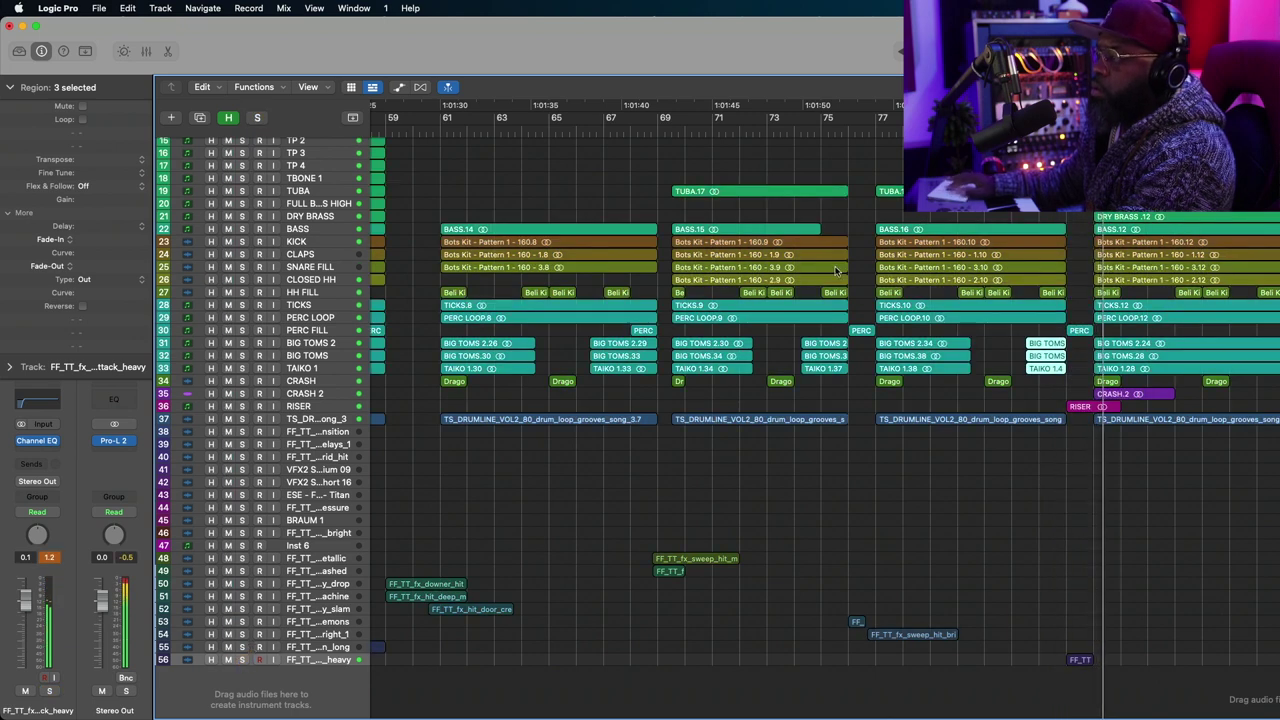
key(space)
key(space)
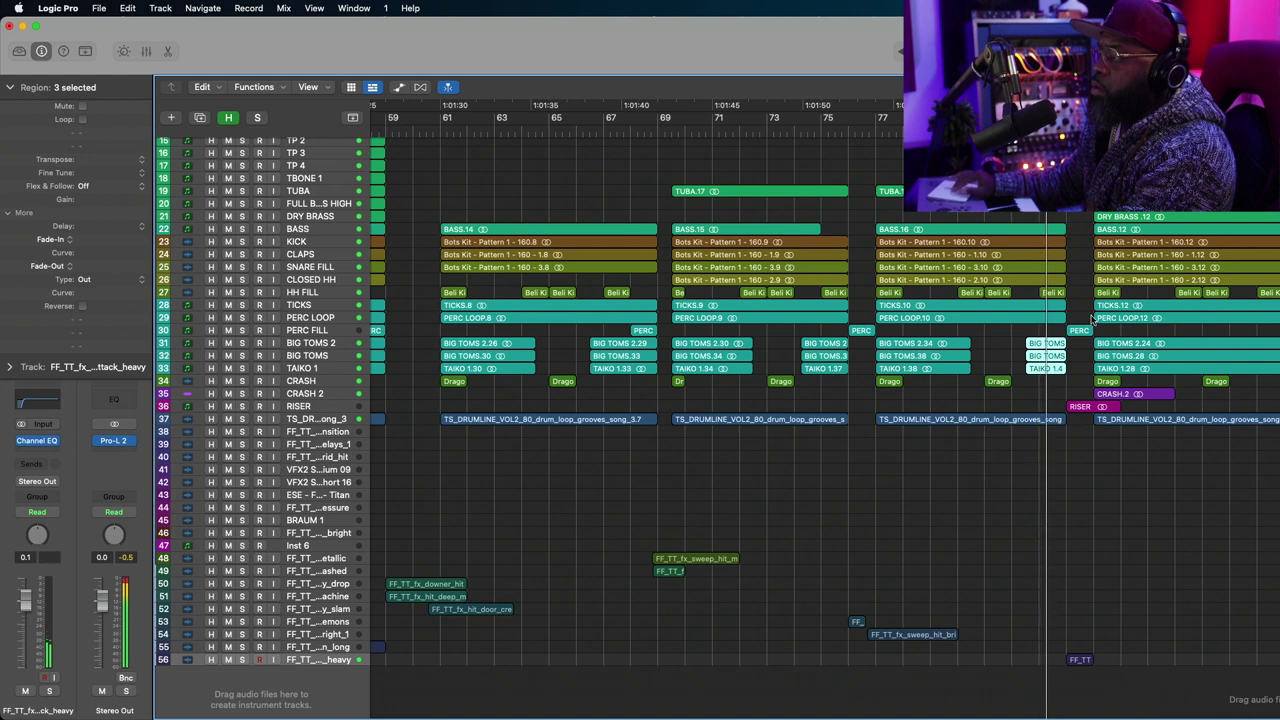
Delete the PERC FILL region at bar 84 and check the boom region beneath it.
key(Delete)
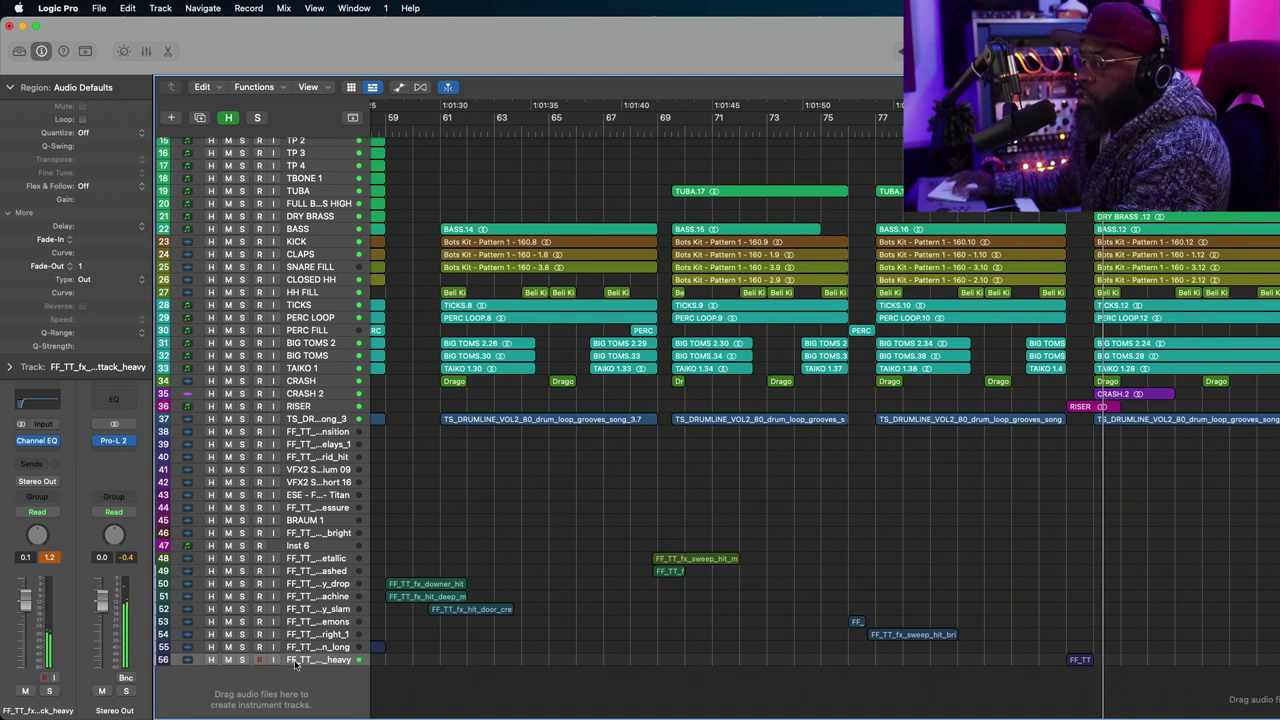
click(1080, 660)
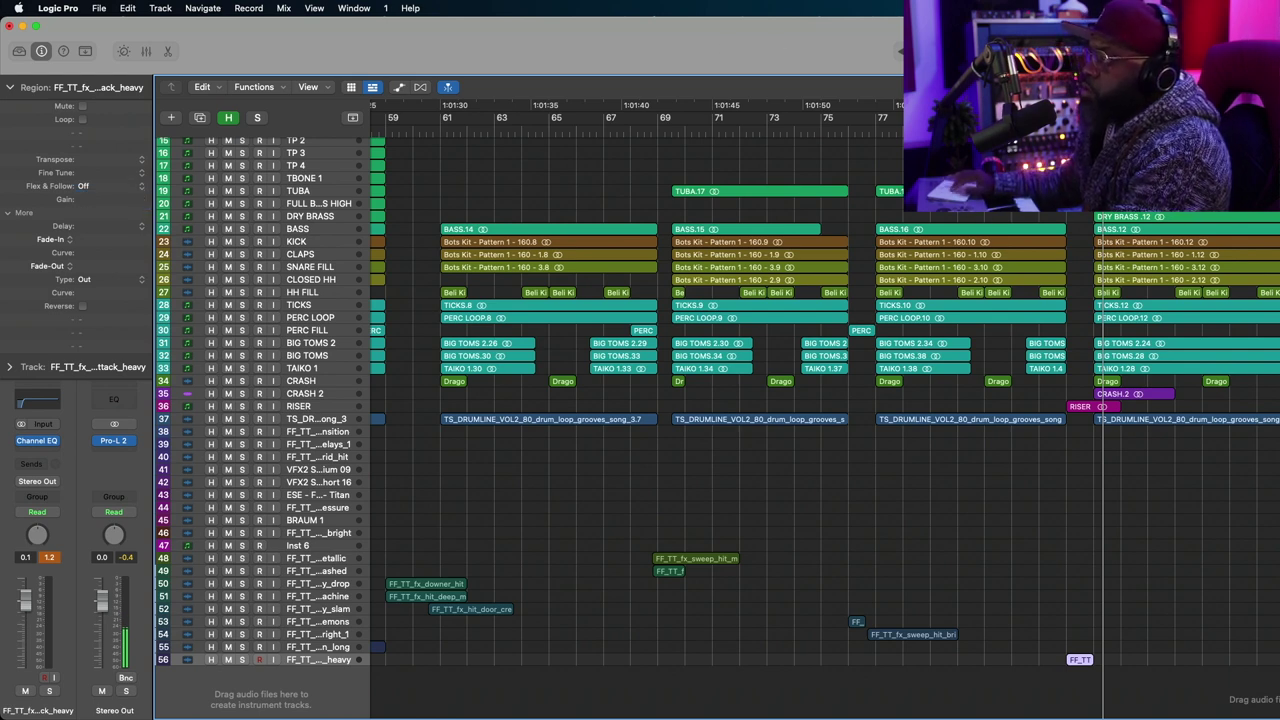
key(shift+d)
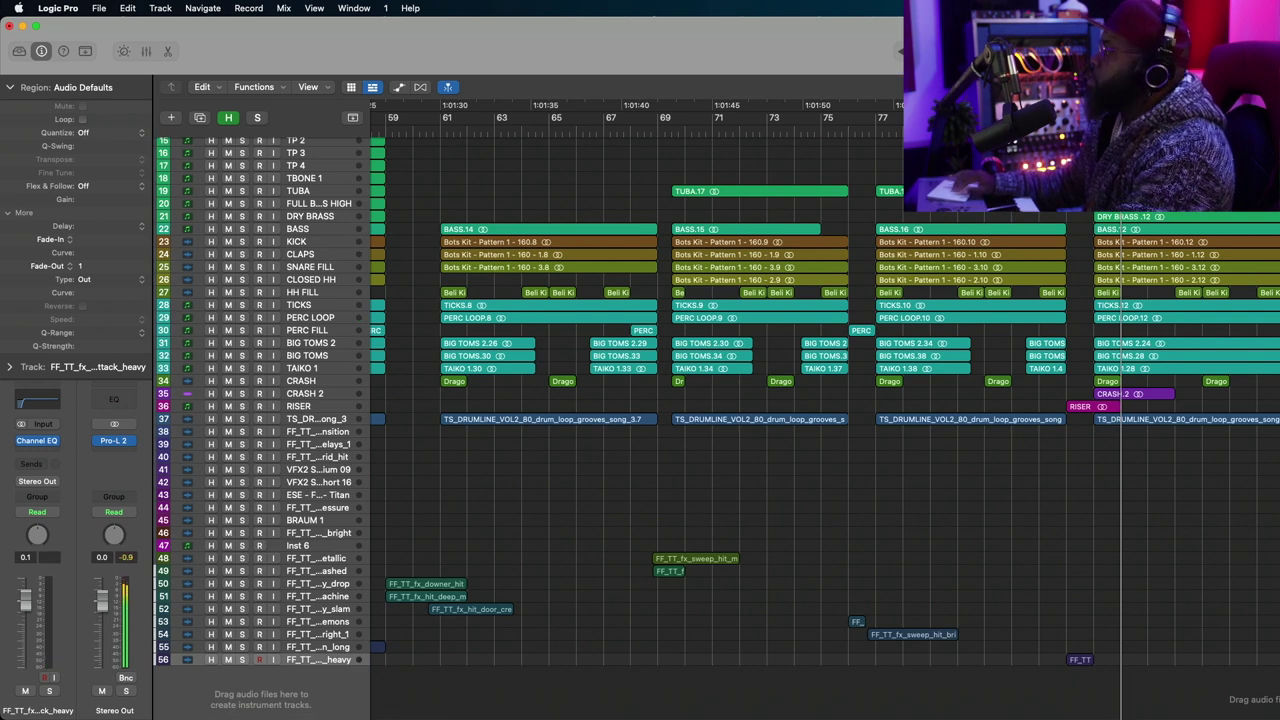
Add the VFX1 Uplifter 012 sample on new track 57, starting midway through bar 84.
drag(1125, 250, 1078, 670)
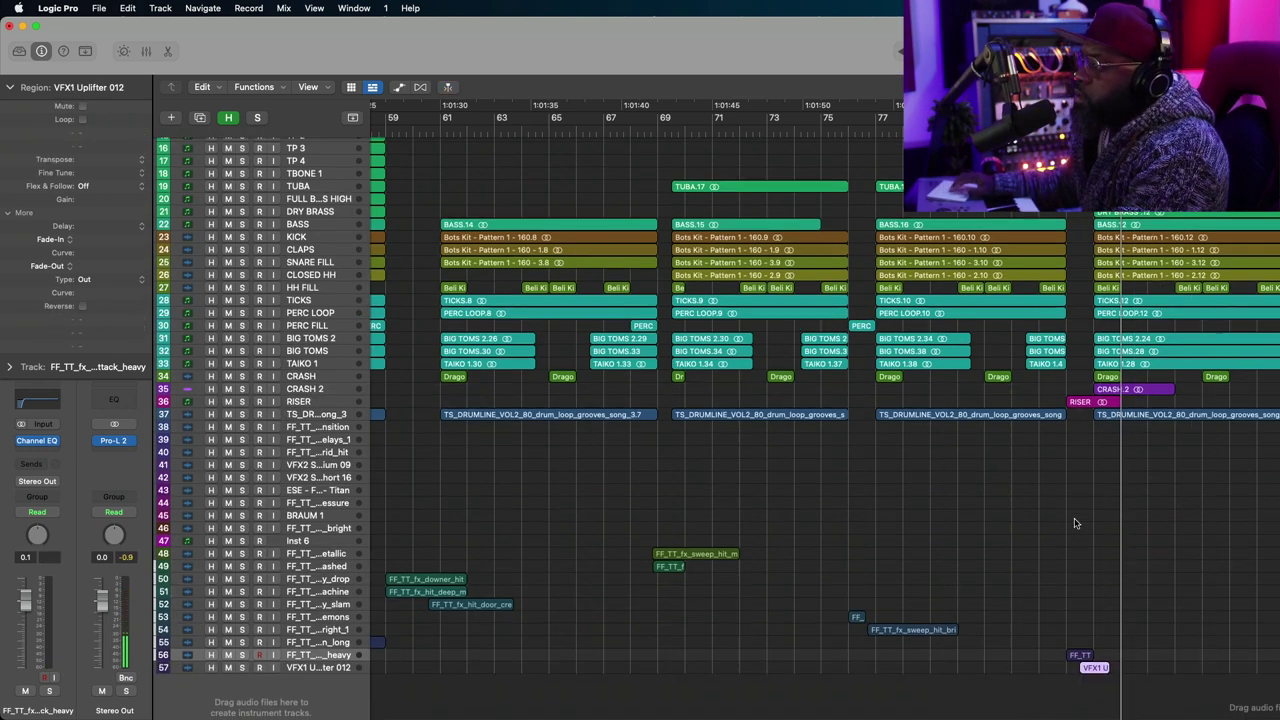
scroll(1075, 523, down, 1)
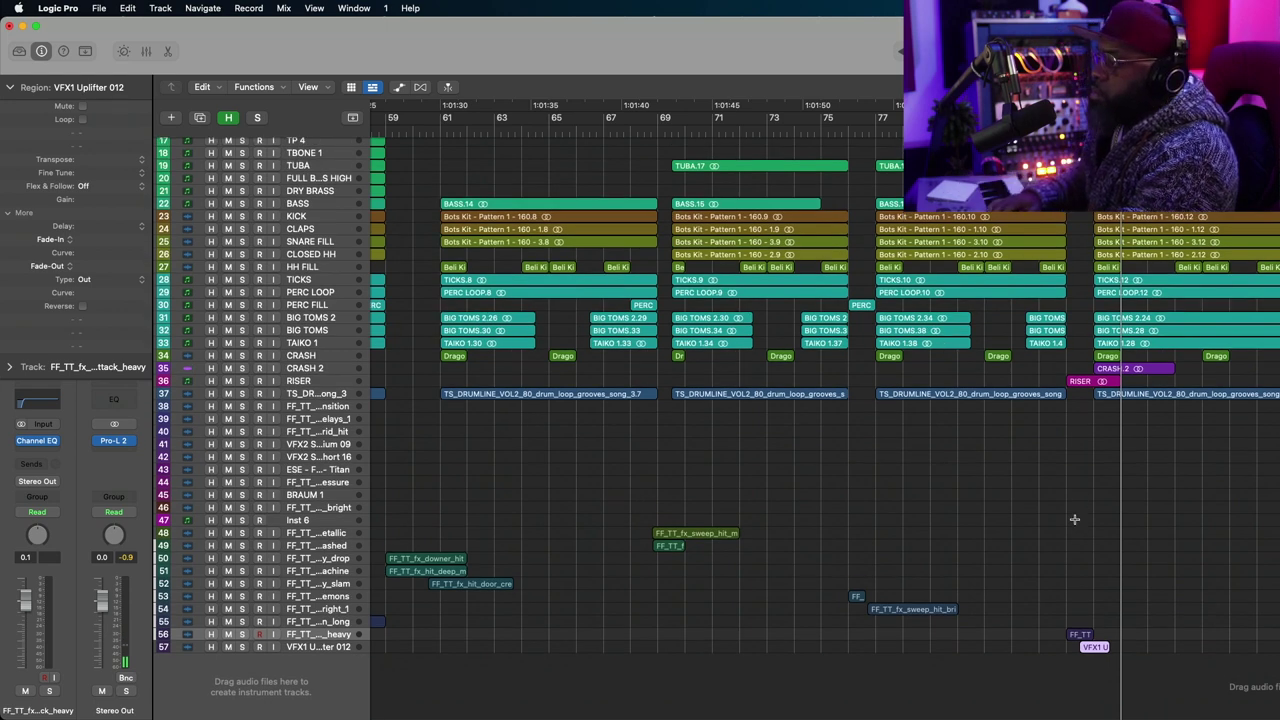
click(1070, 650)
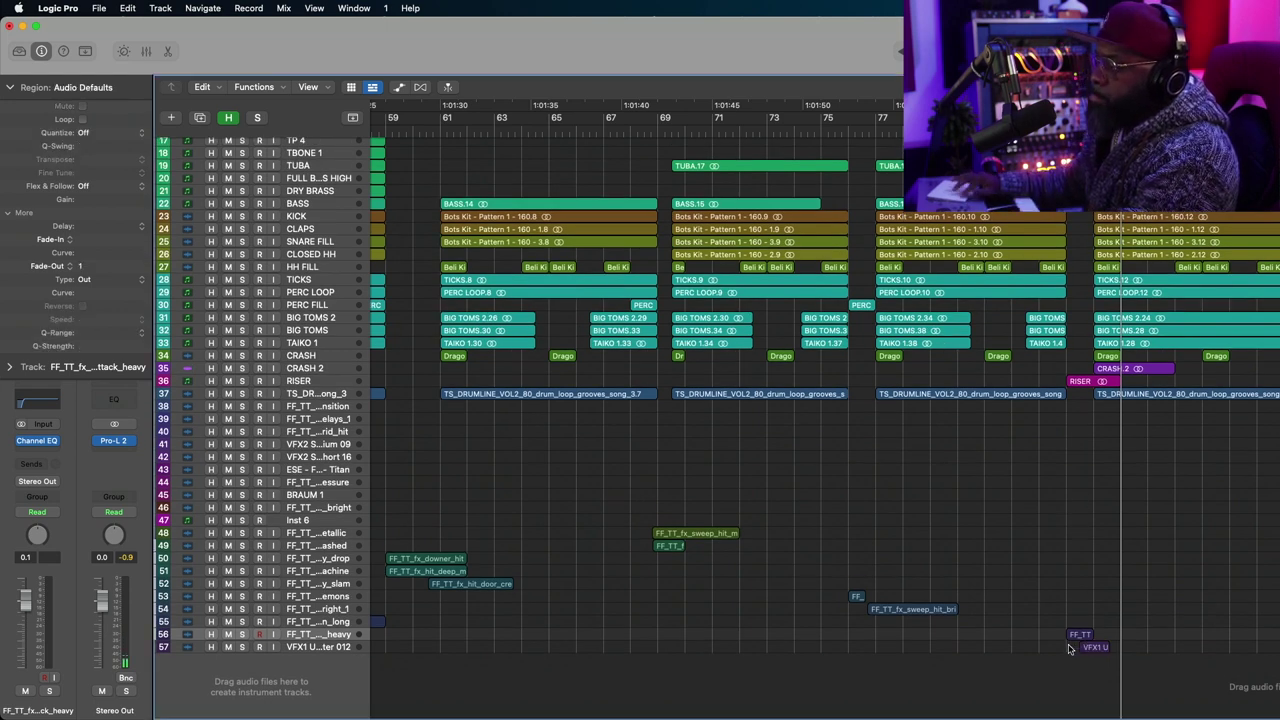
Move the VFX1 Uplifter 012 region so it starts at bar 84, aligned with the boom region above.
key(super+Down)
key(super+Down)
key(super+Down)
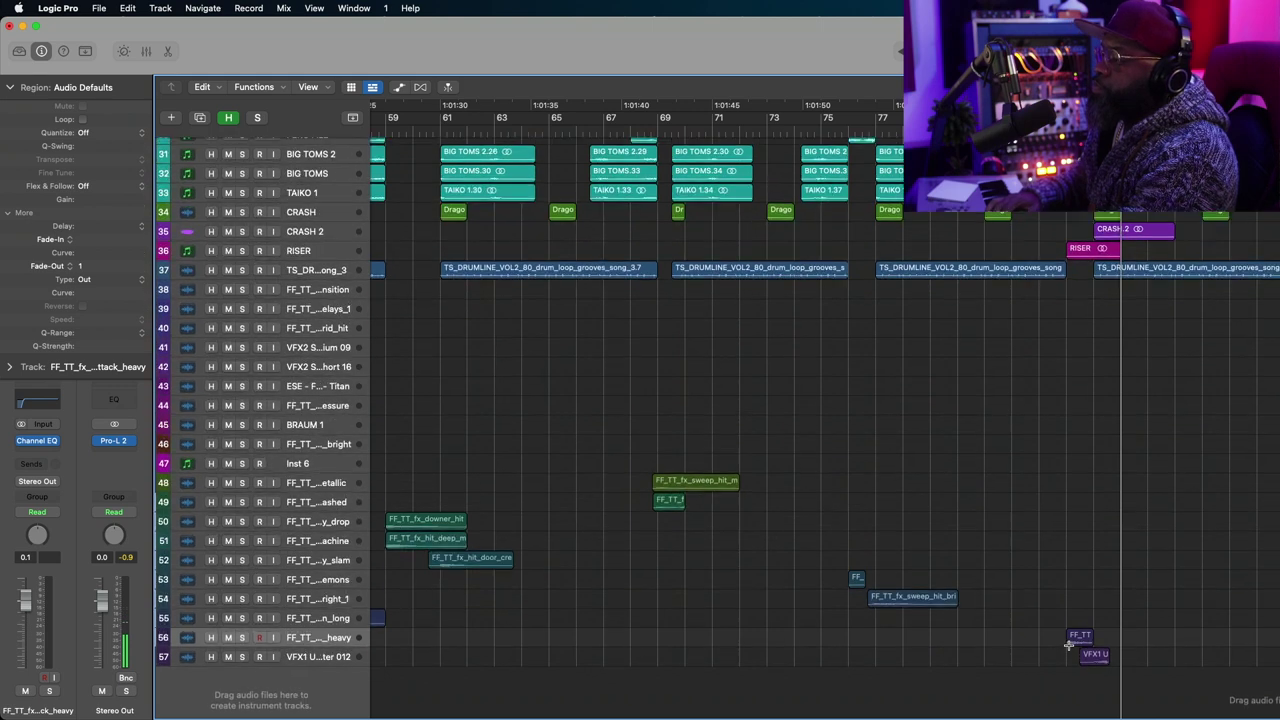
key(super+Right)
key(super+Right)
key(super+Right)
key(super+Right)
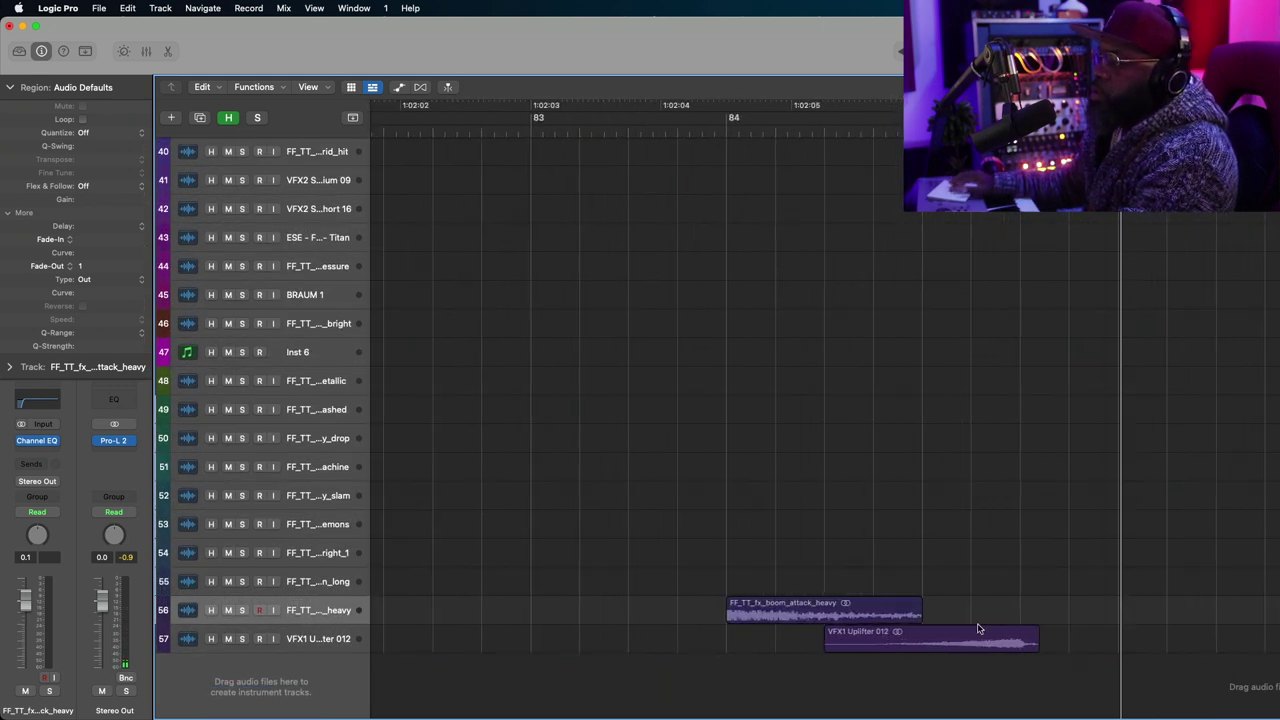
drag(954, 632, 858, 636)
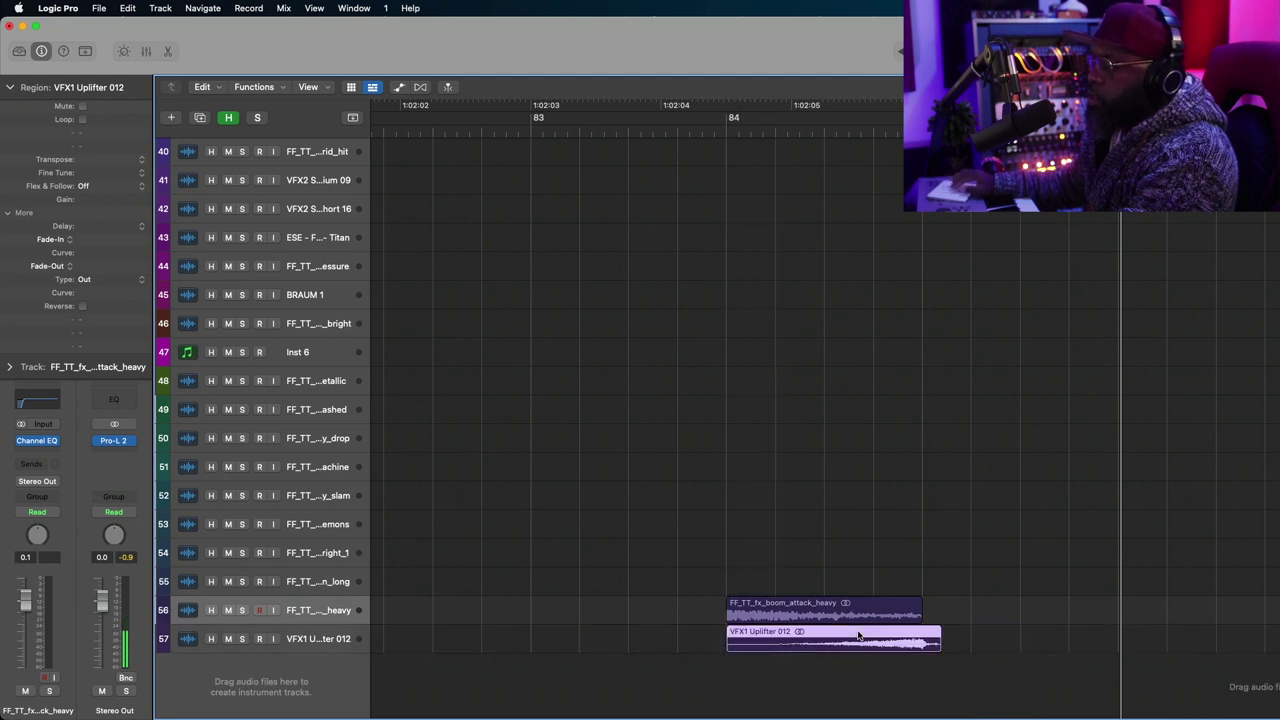
Fine-adjust the start of the VFX1 Uplifter 012 region to line up with the boom region at bar 84.
key(super+Right)
key(super+Right)
key(super+Right)
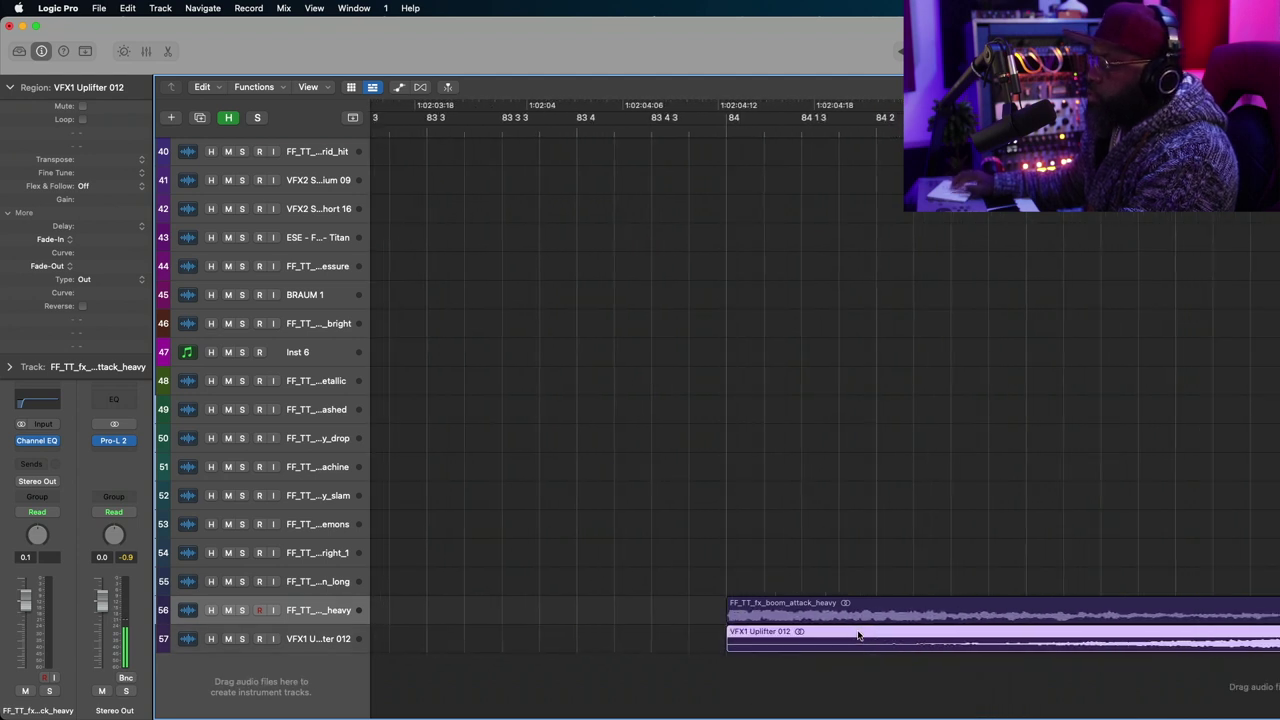
drag(856, 636, 853, 636)
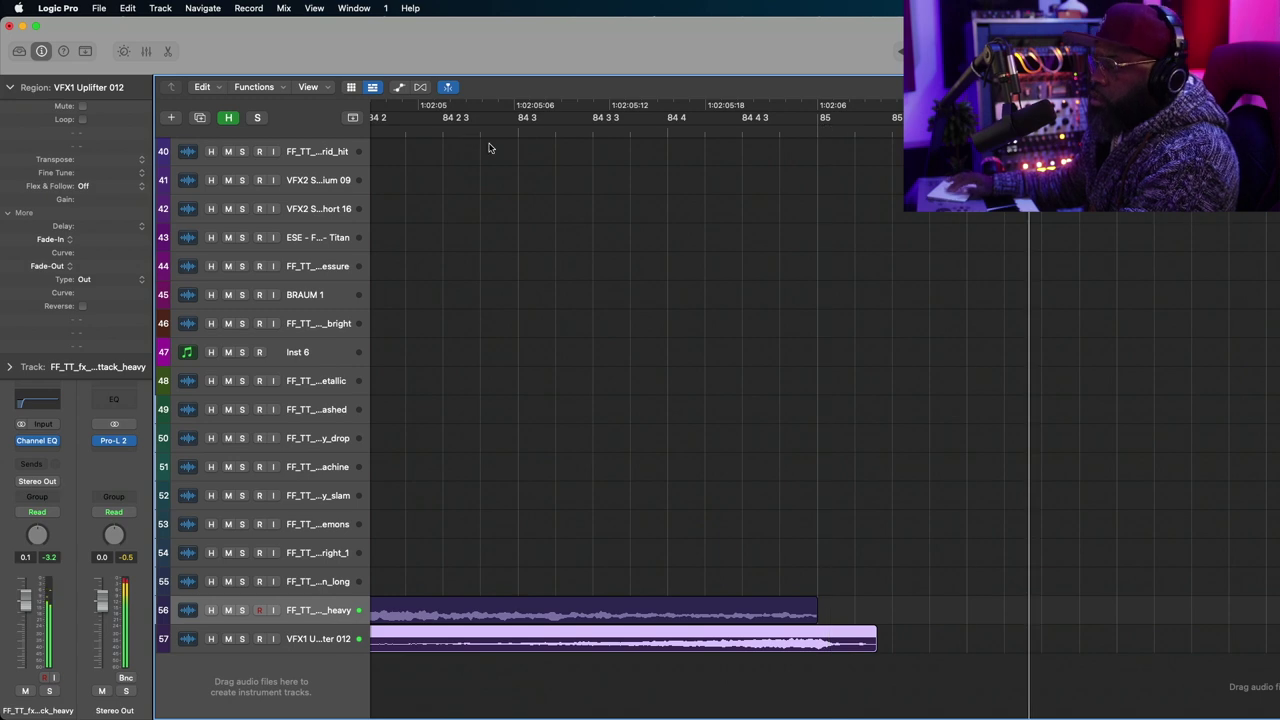
Play the transition from bar 80 through the bar 84 break in the full mix, with all tracks in view.
key(super+Left)
key(super+Left)
key(super+Left)
key(super+Left)
key(super+Right)
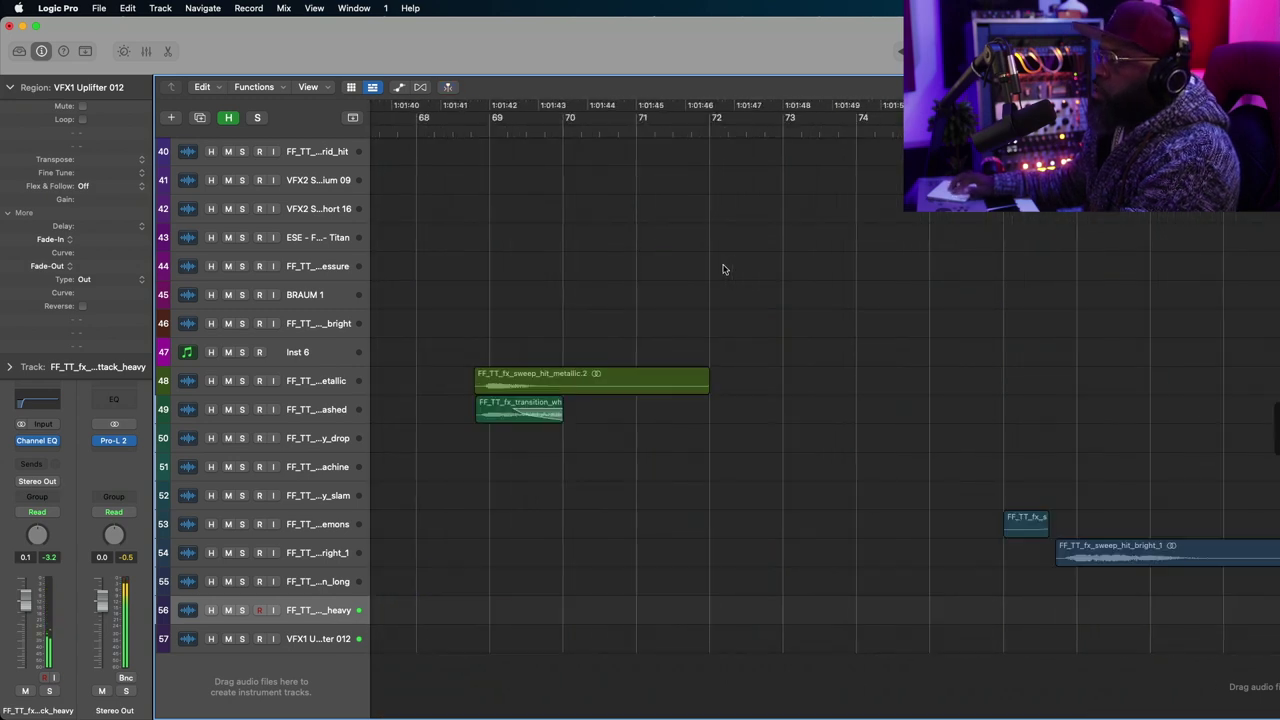
scroll(724, 269, right, 10)
scroll(724, 269, left, 3)
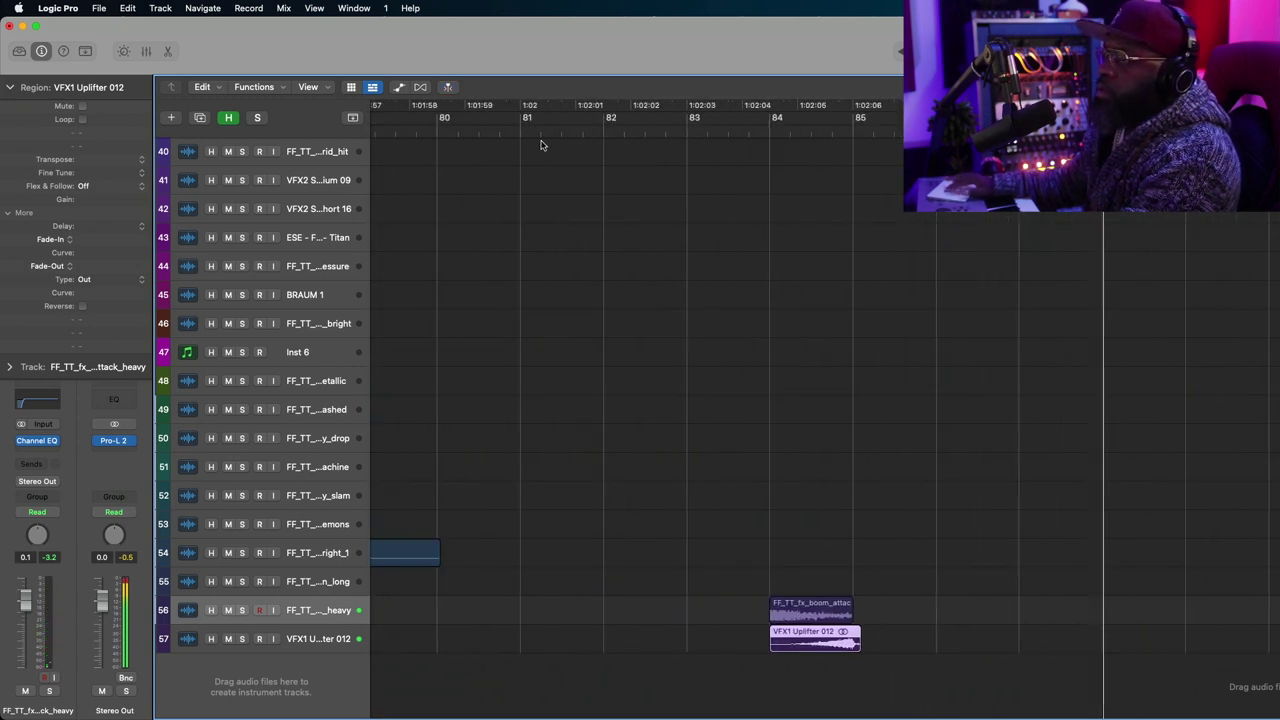
click(424, 135)
key(super+Up)
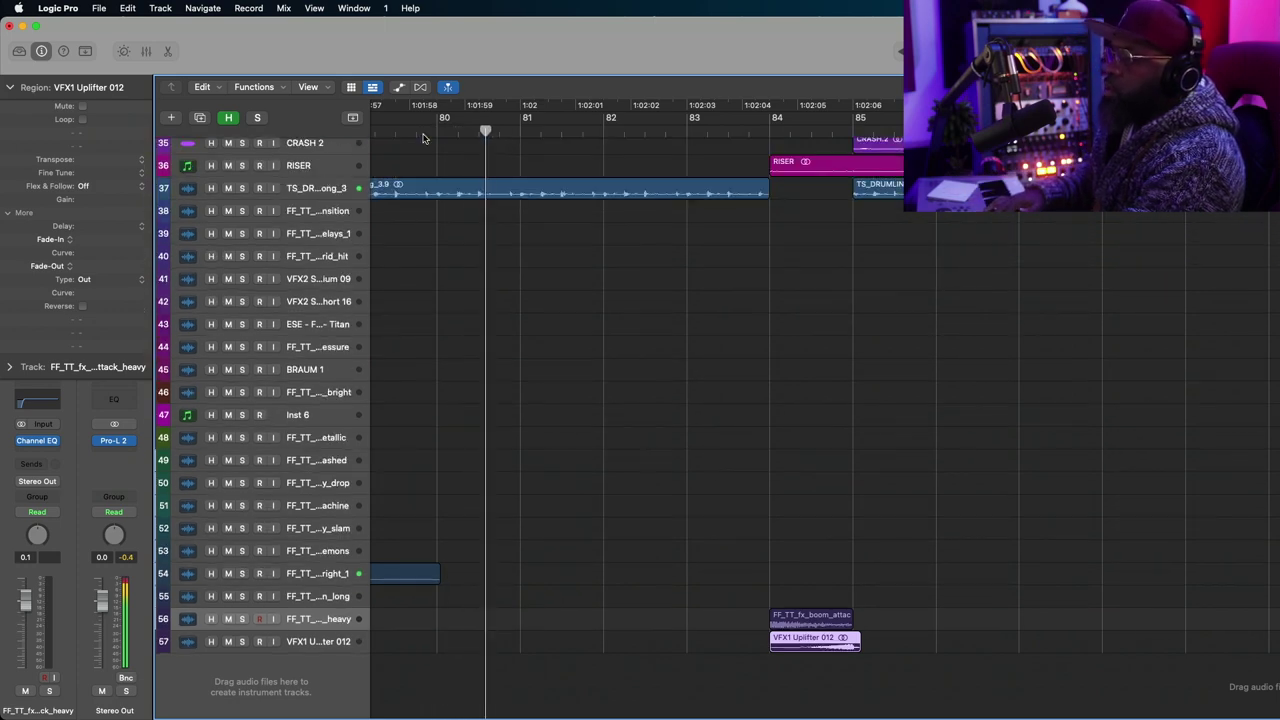
key(super+Up)
key(super+Up)
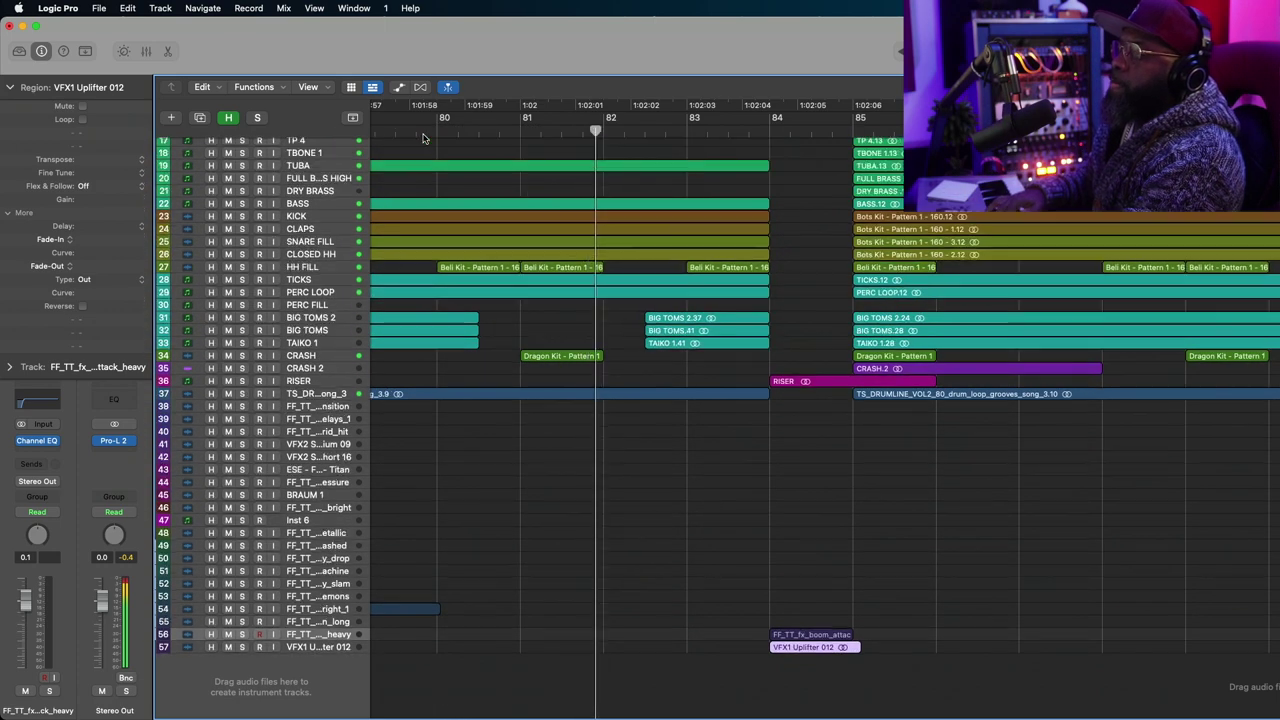
key(super+Up)
key(super+Up)
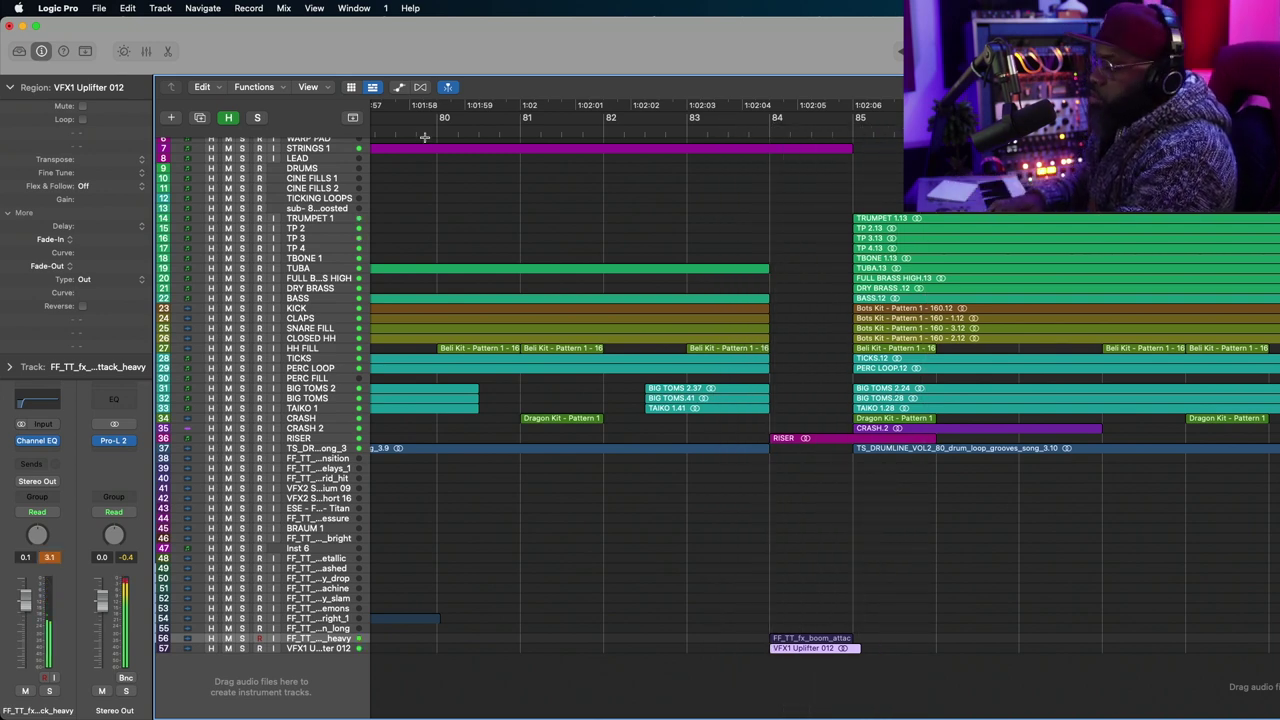
Look over the earlier arrangement and play from bar 26 to hear the braam entry at bar 27.
scroll(424, 140, left, 10)
scroll(424, 140, left, 5)
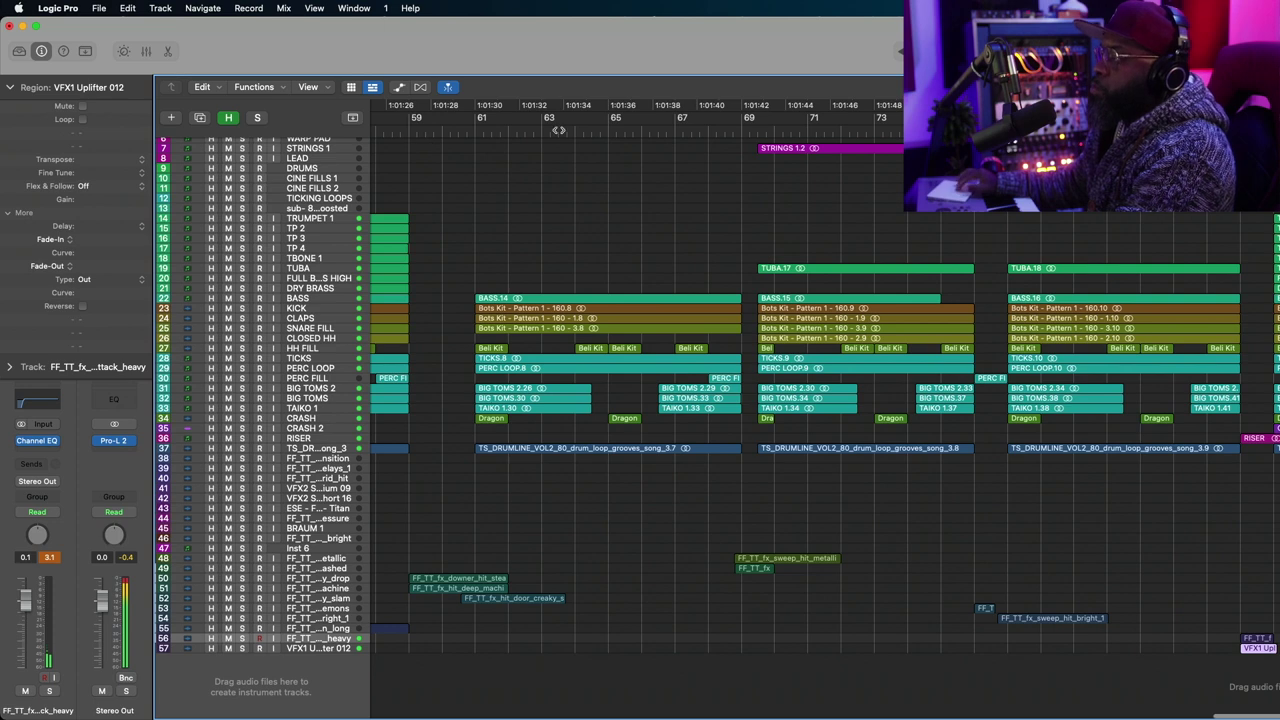
scroll(805, 390, right, 5)
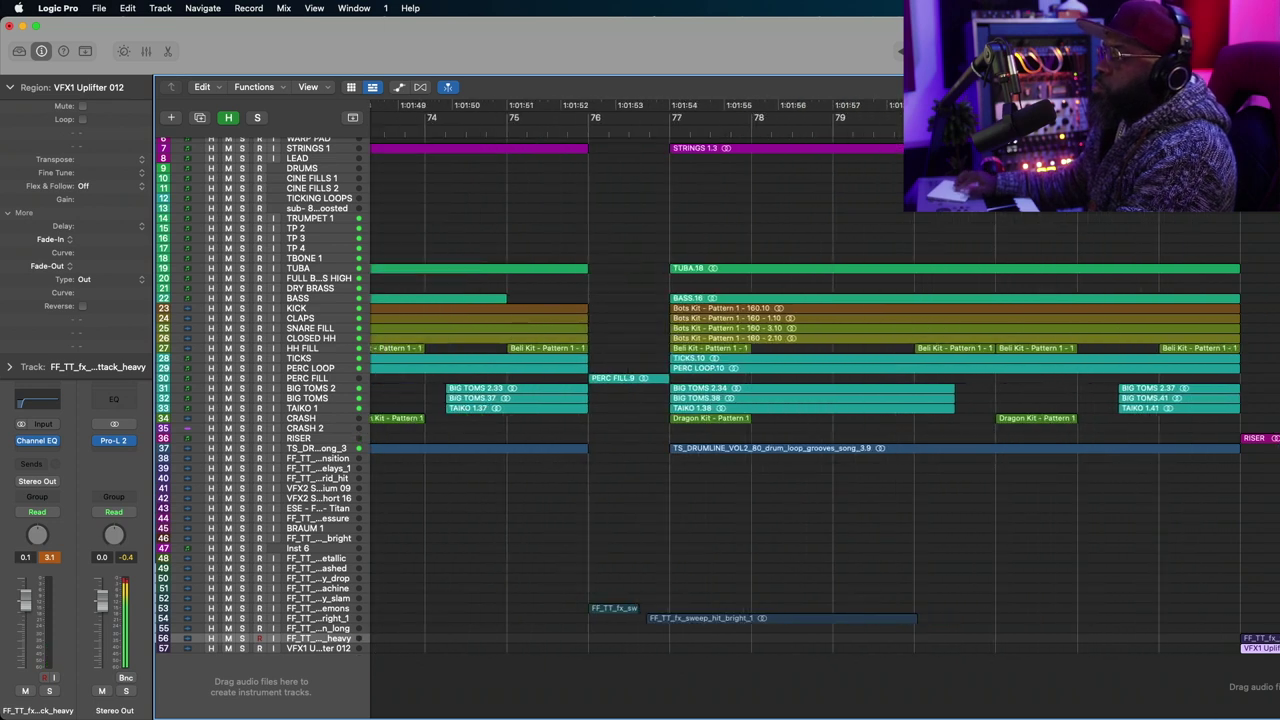
scroll(805, 390, left, 15)
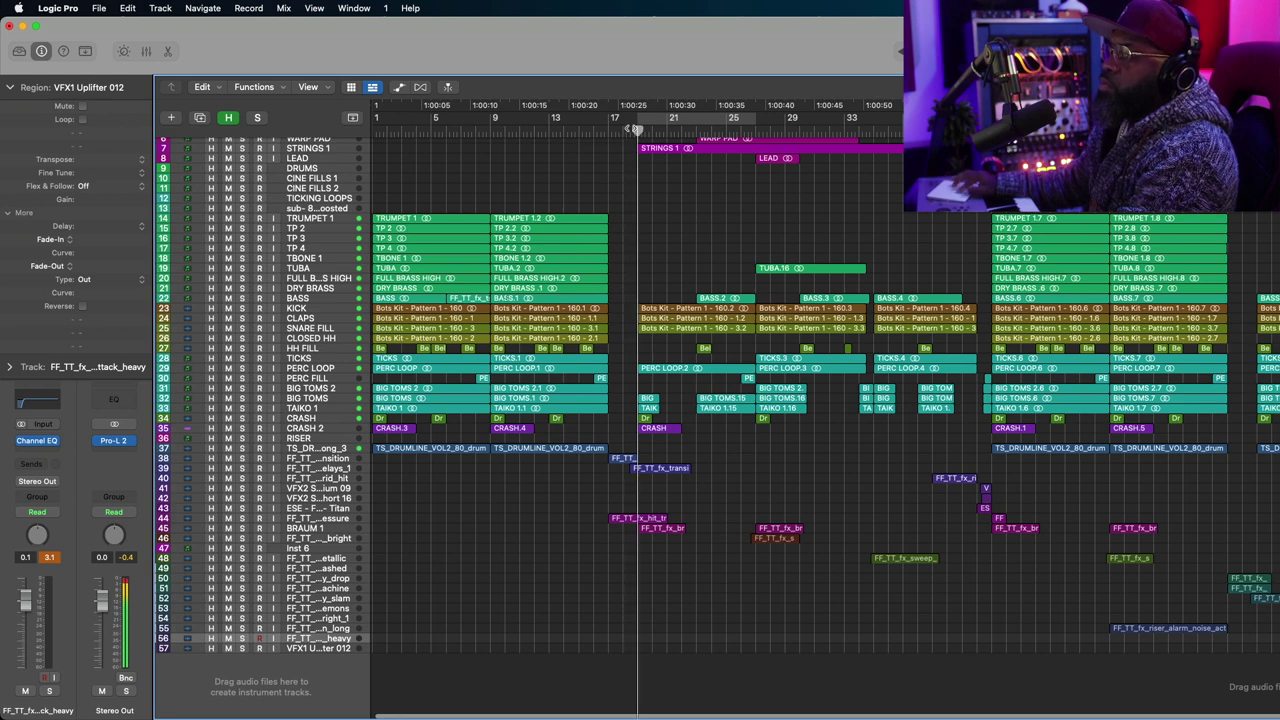
click(744, 130)
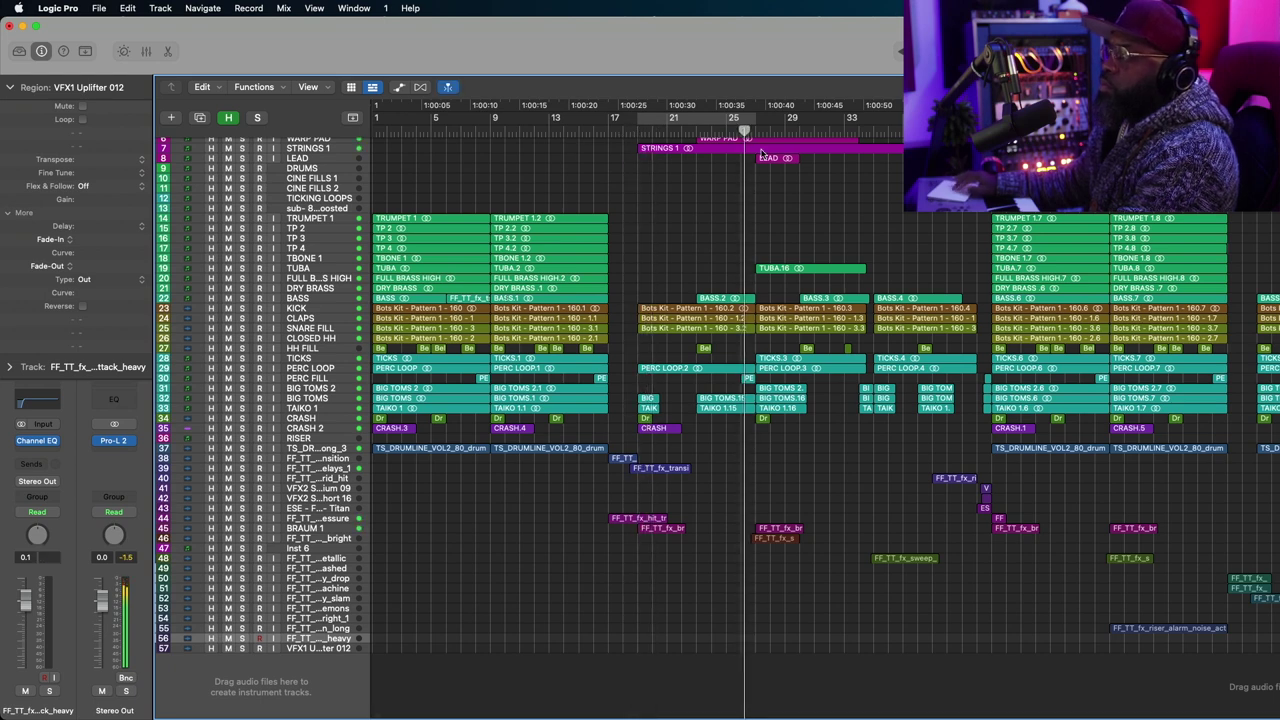
Copy the BRAUM 1 braam region from bar 51 to bar 61 on the same track.
scroll(838, 285, right, 2)
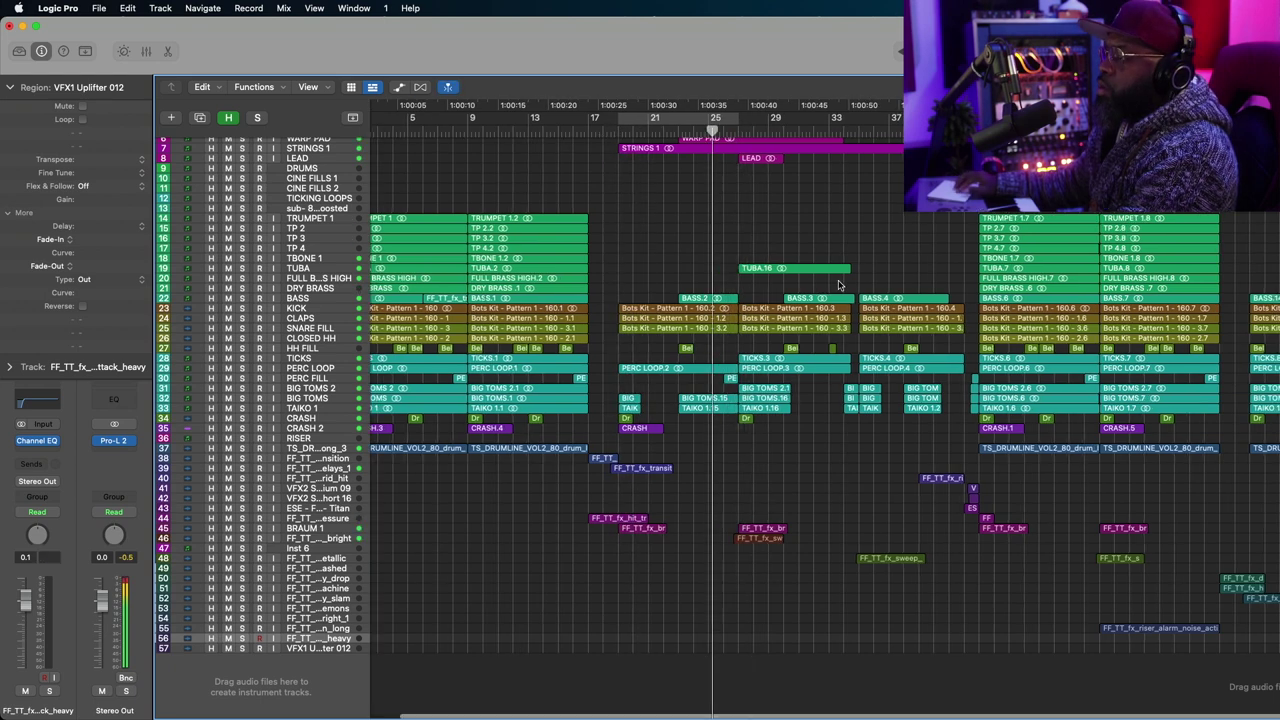
scroll(838, 285, right, 5)
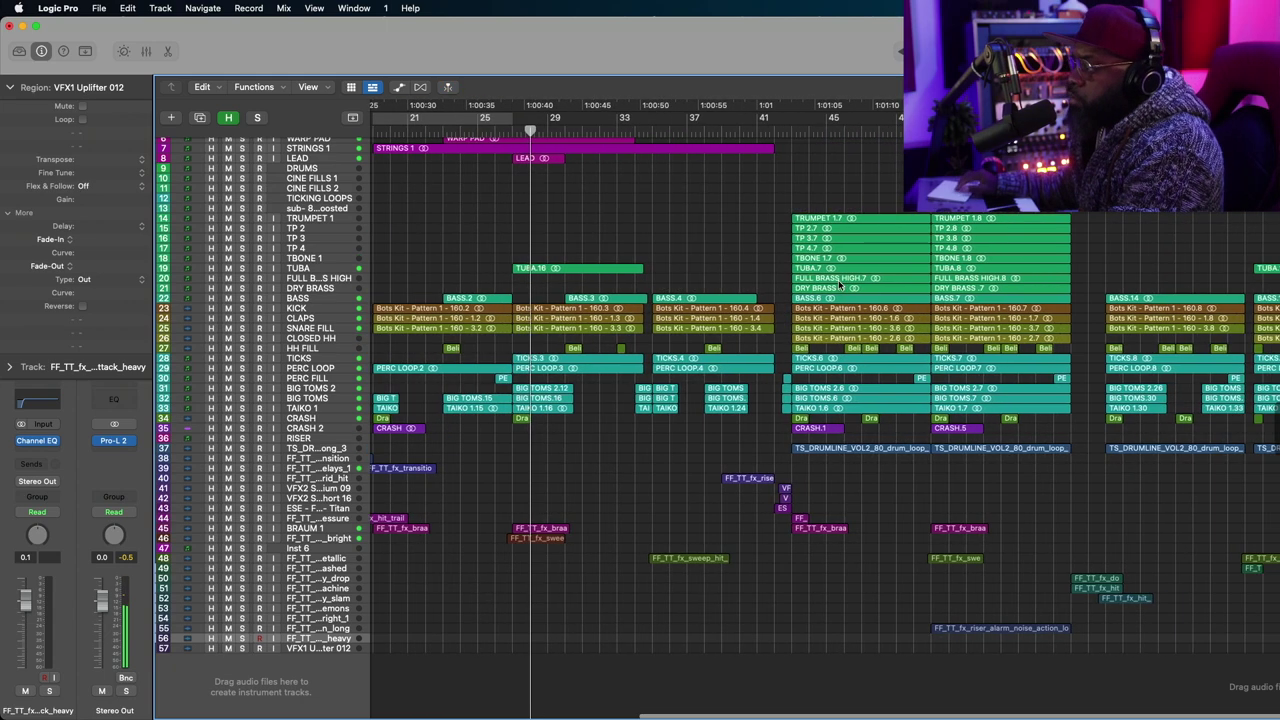
scroll(838, 284, right, 1)
drag(930, 530, 1088, 530)
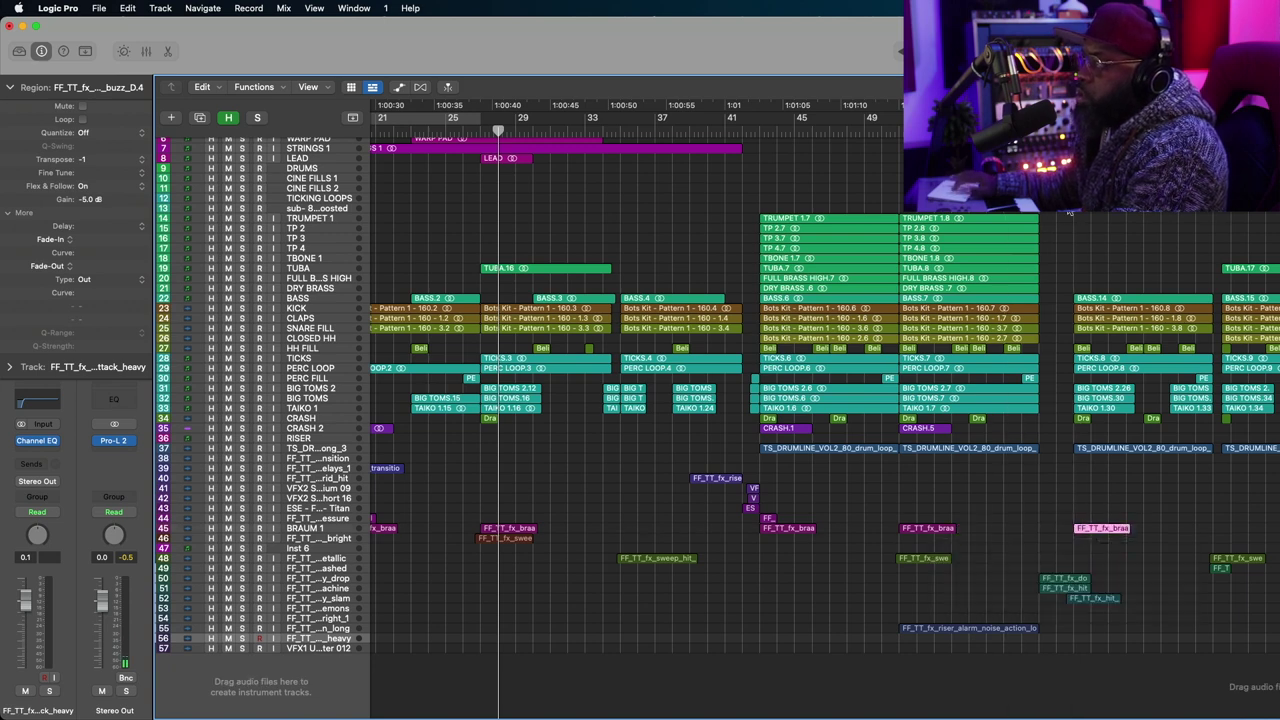
Play from just before bar 61 to check the copied braam against the returning drums and bass.
click(1057, 117)
scroll(1112, 293, up, 5)
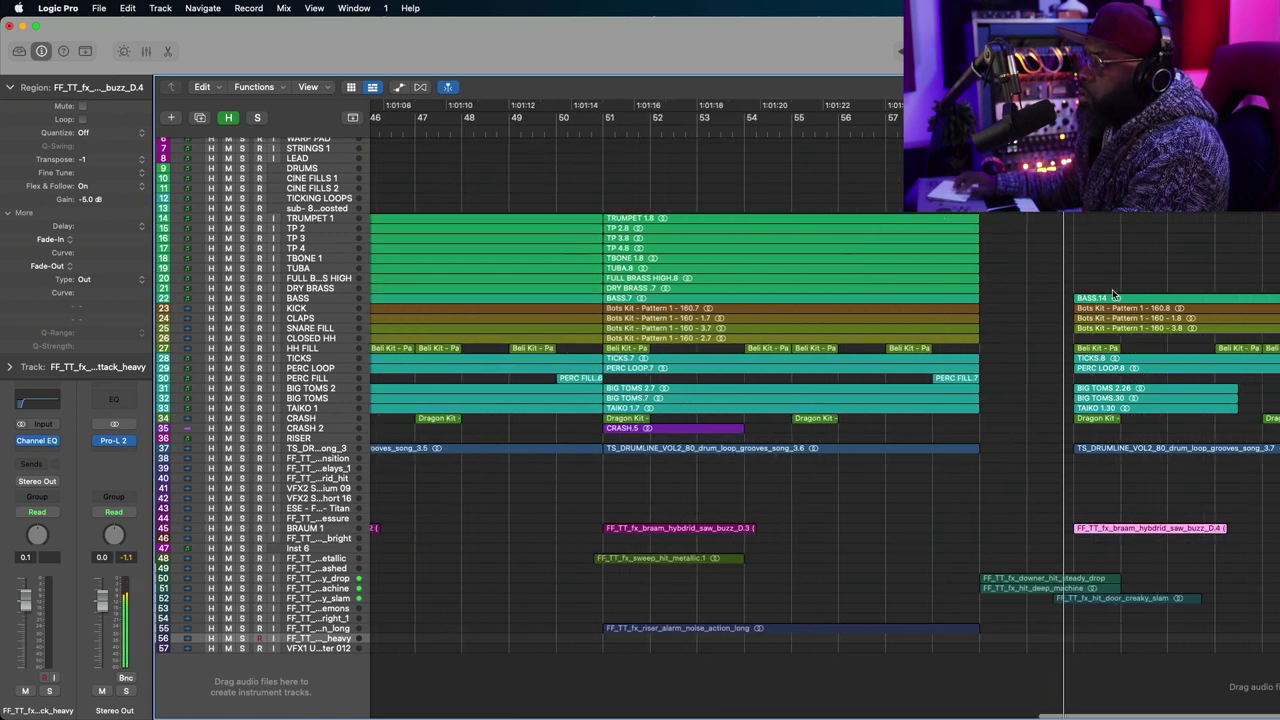
scroll(1112, 289, down, 10)
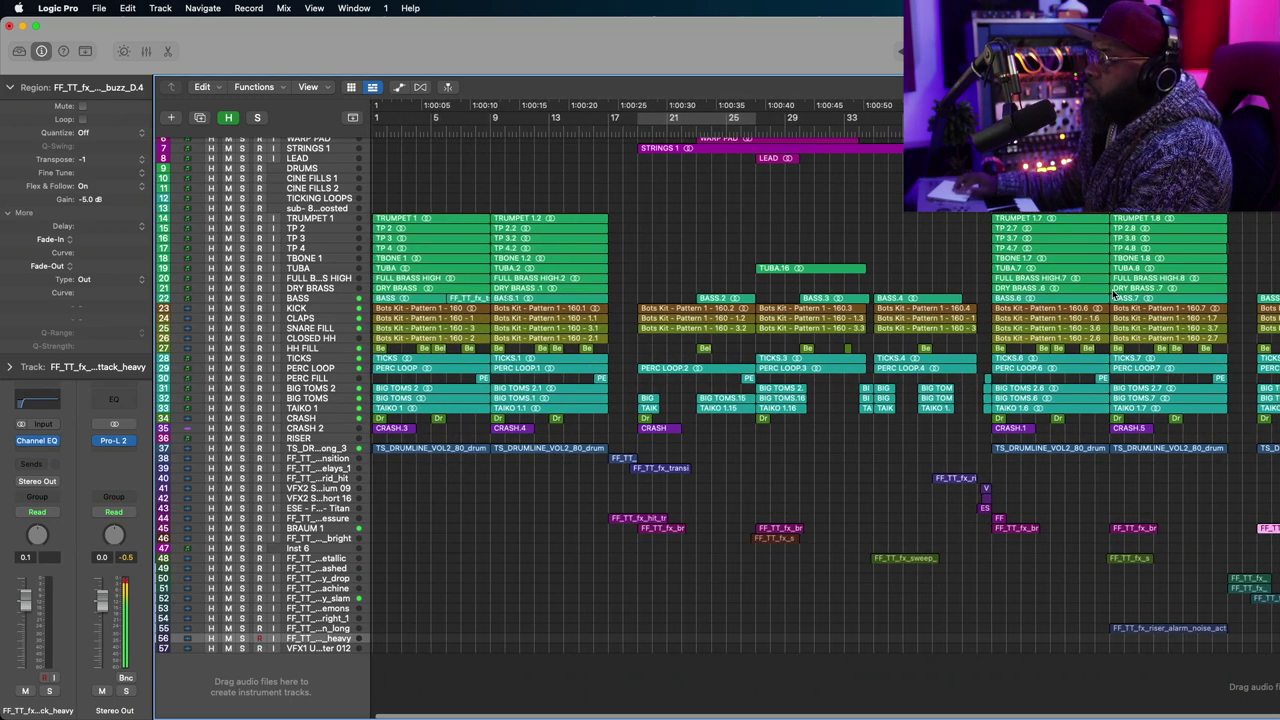
scroll(1112, 293, up, 8)
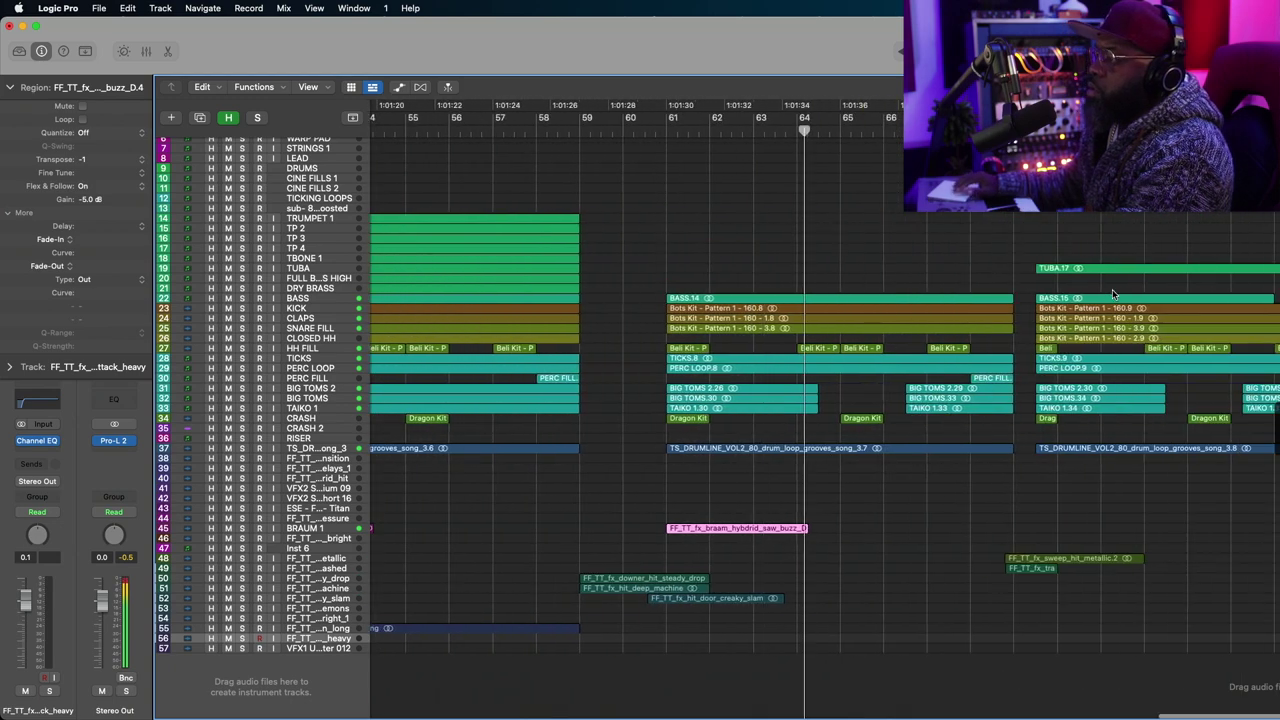
Repeat the bar 61 braam region and move the copy to bar 77, where the strings and drums re-enter.
scroll(1112, 289, right, 8)
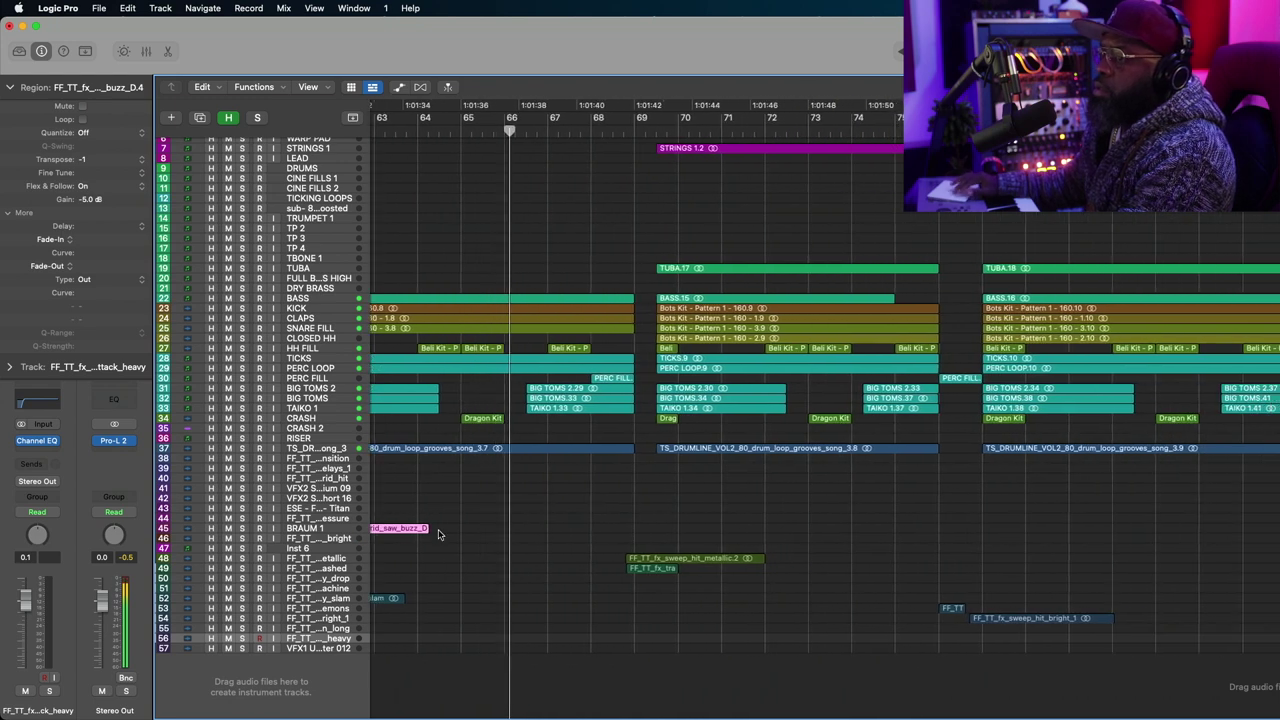
key(super+r)
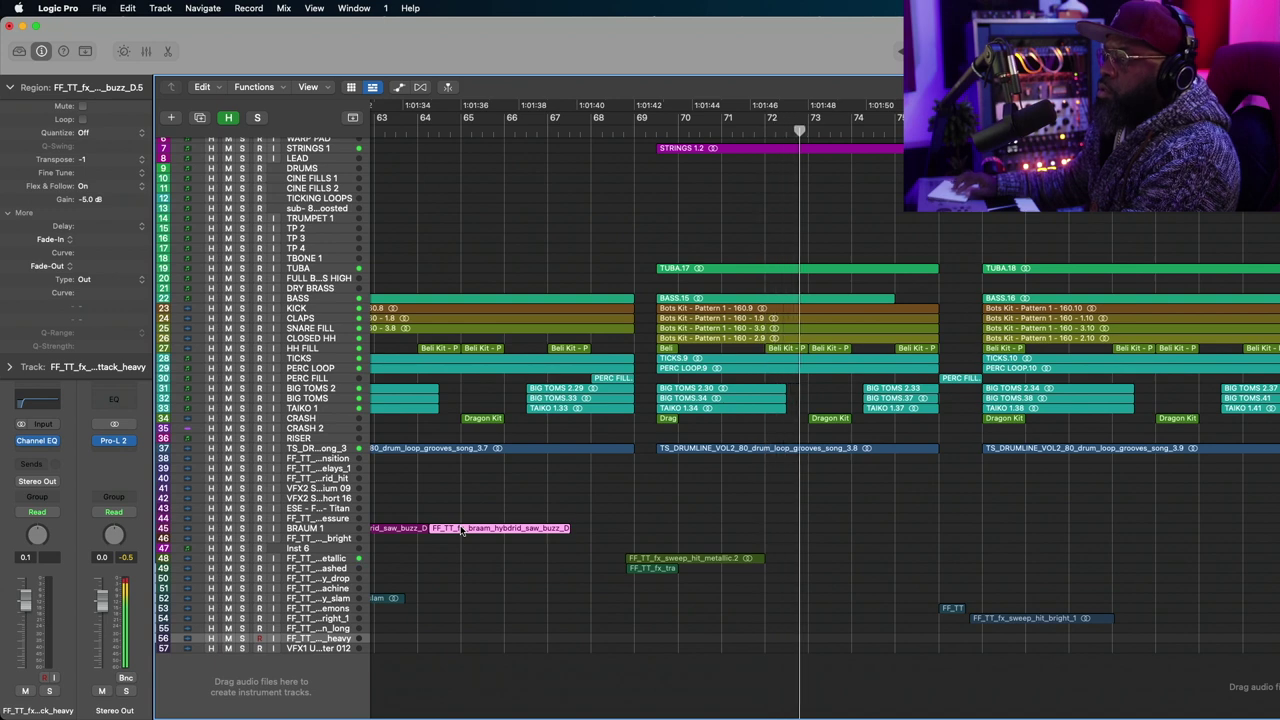
drag(461, 530, 1012, 533)
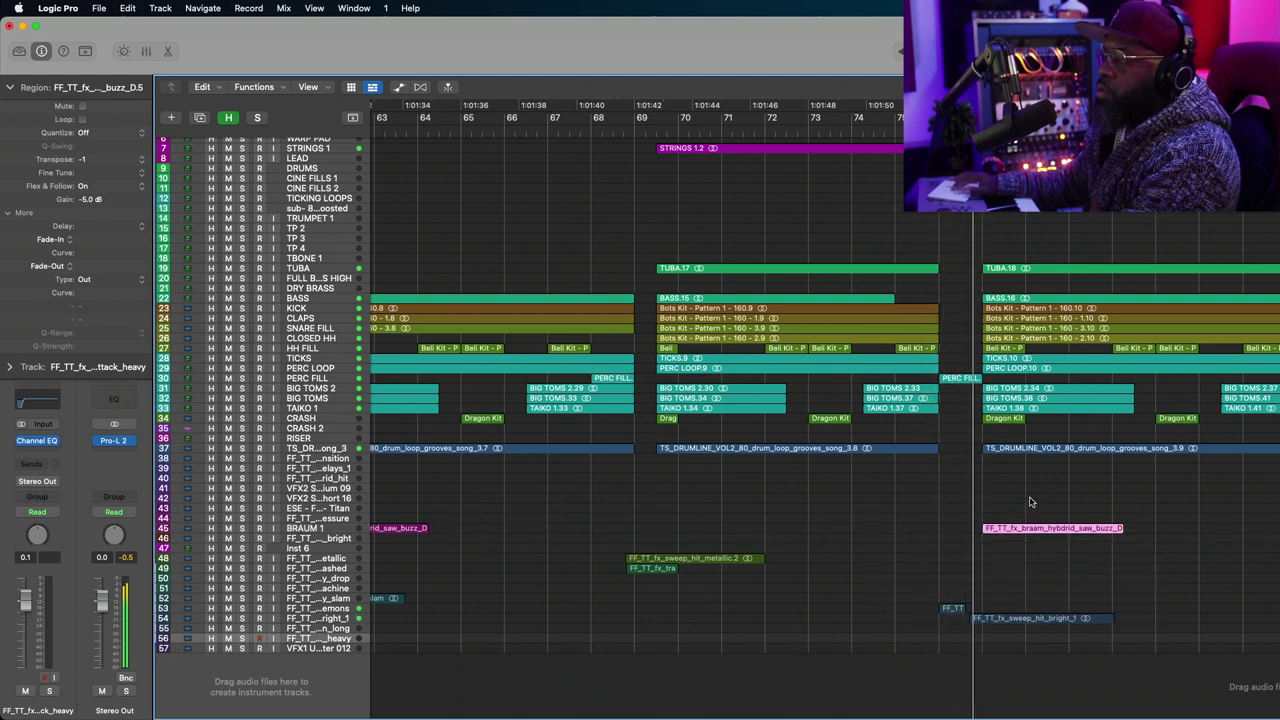
Place two more copies of the braam region on the BRAUM 1 track, at bars 85 and 93.
scroll(1031, 502, right, 15)
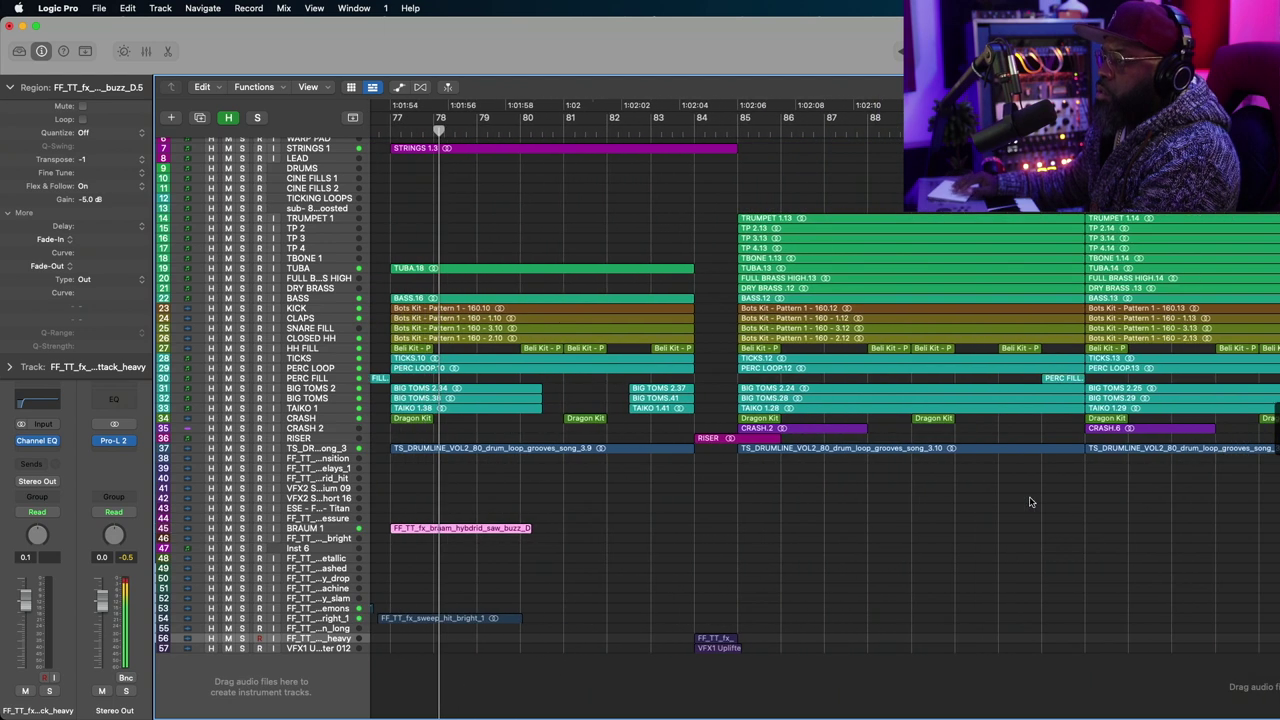
scroll(1031, 502, right, 5)
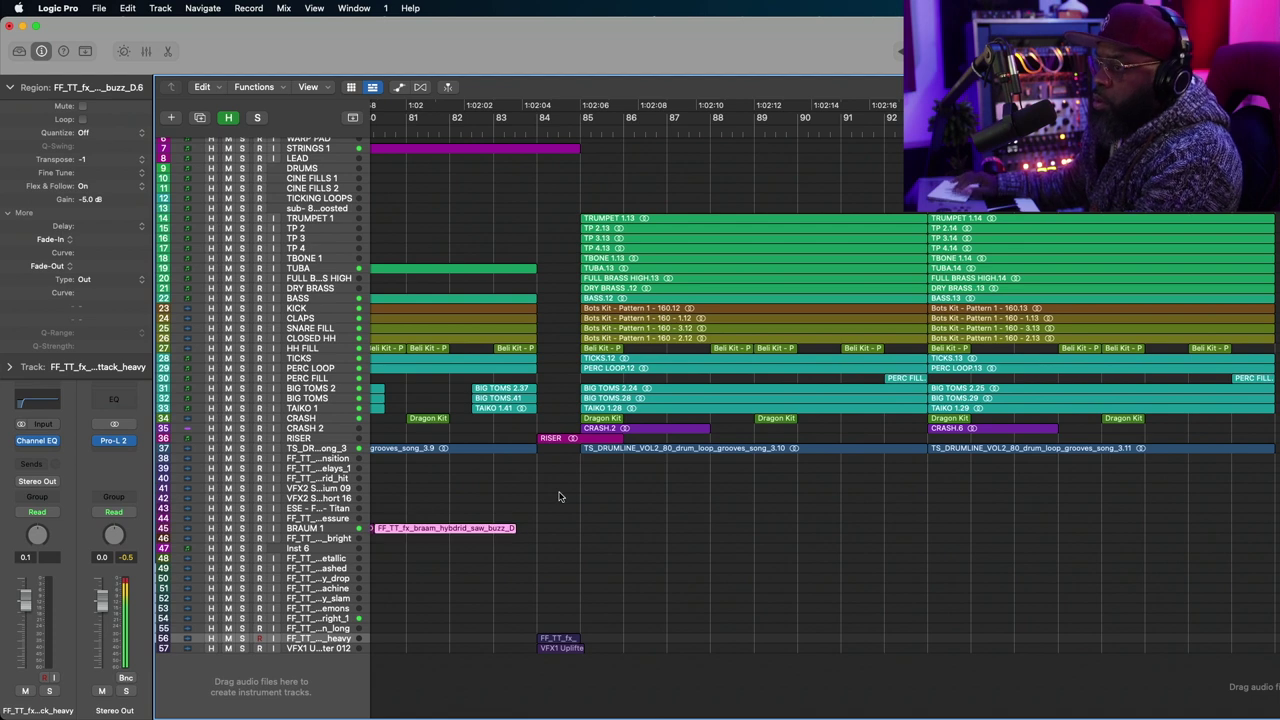
drag(435, 529, 646, 532)
key(super+r)
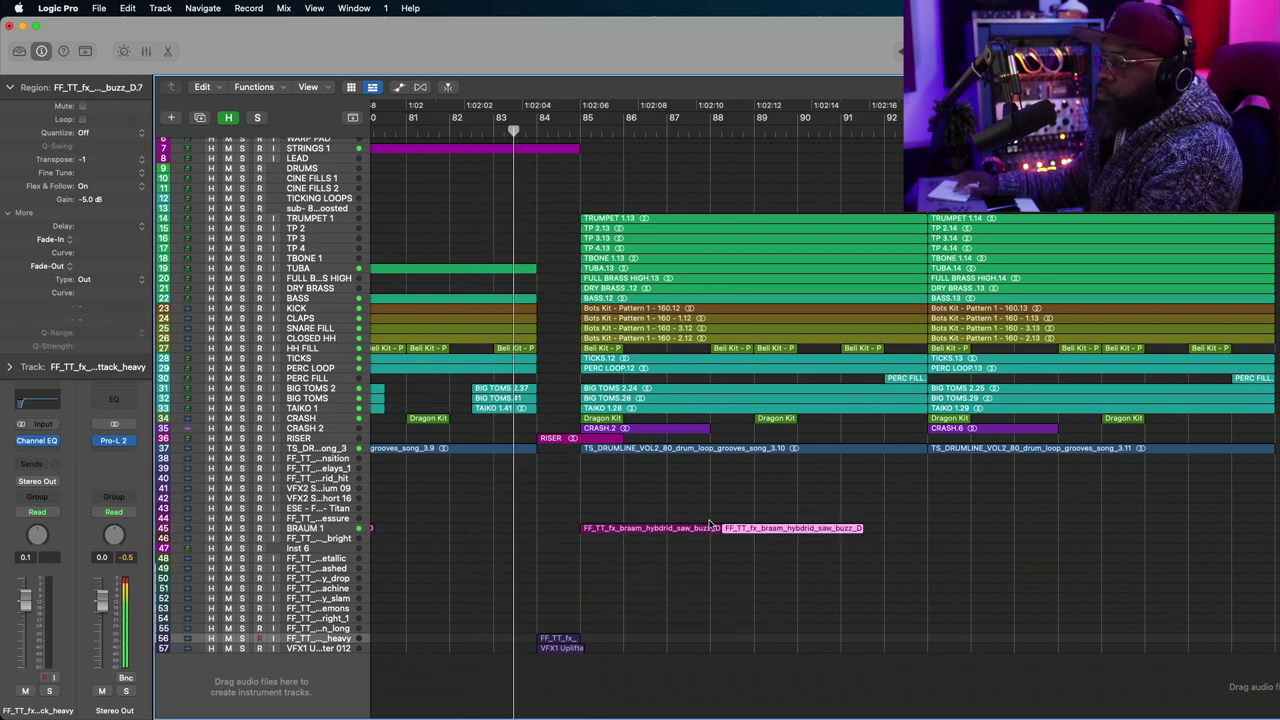
drag(750, 531, 953, 537)
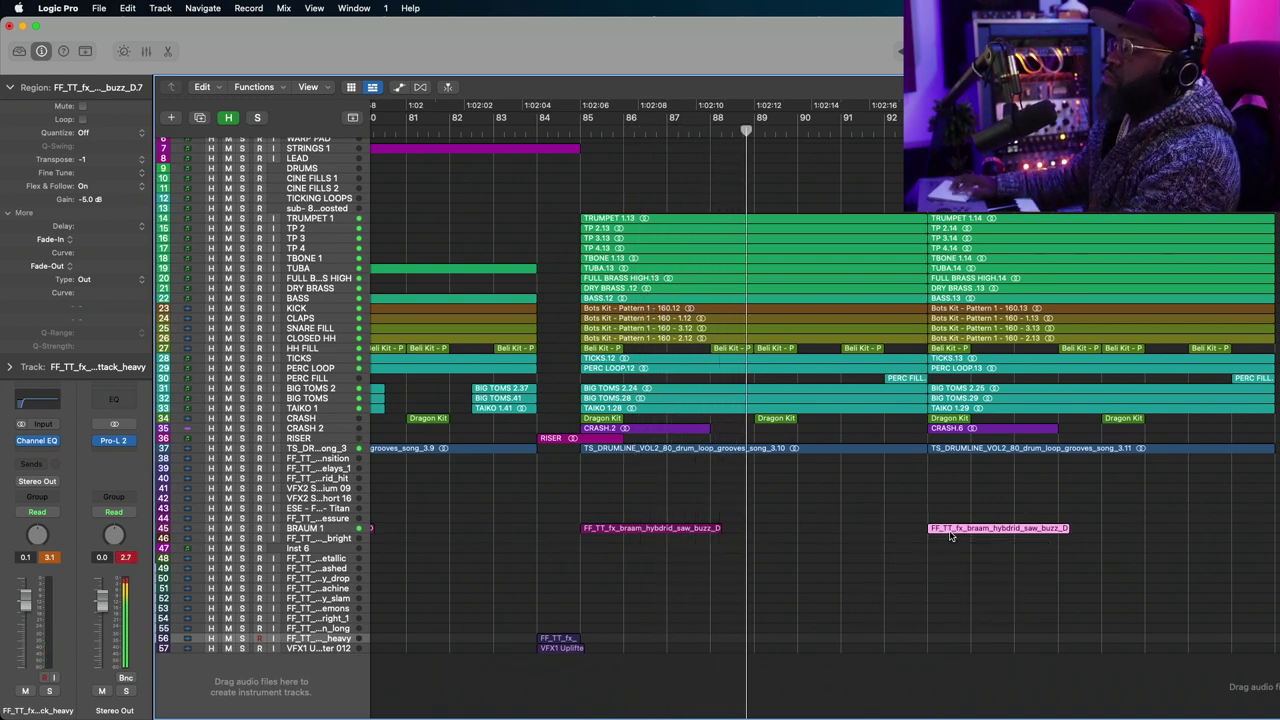
Review effect placement across the whole arrangement, then replay the full brass section from bar 85.
scroll(952, 536, left, 10)
scroll(950, 536, left, 20)
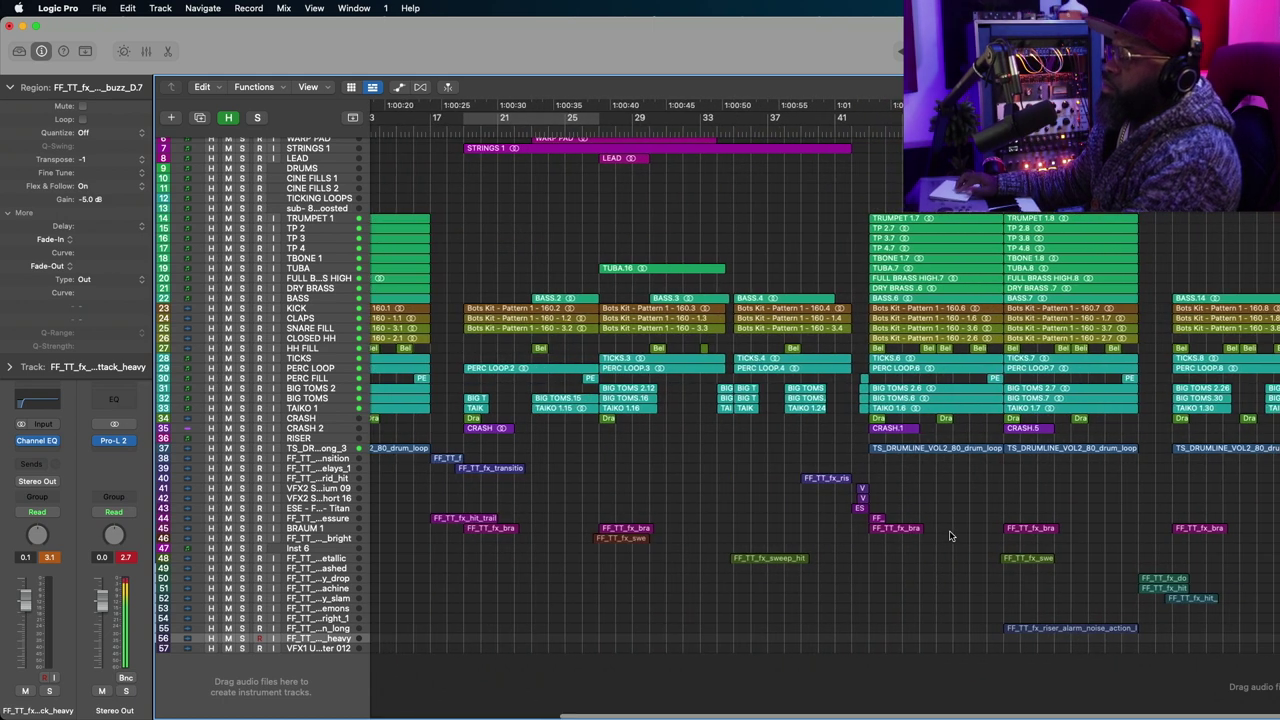
scroll(950, 536, right, 20)
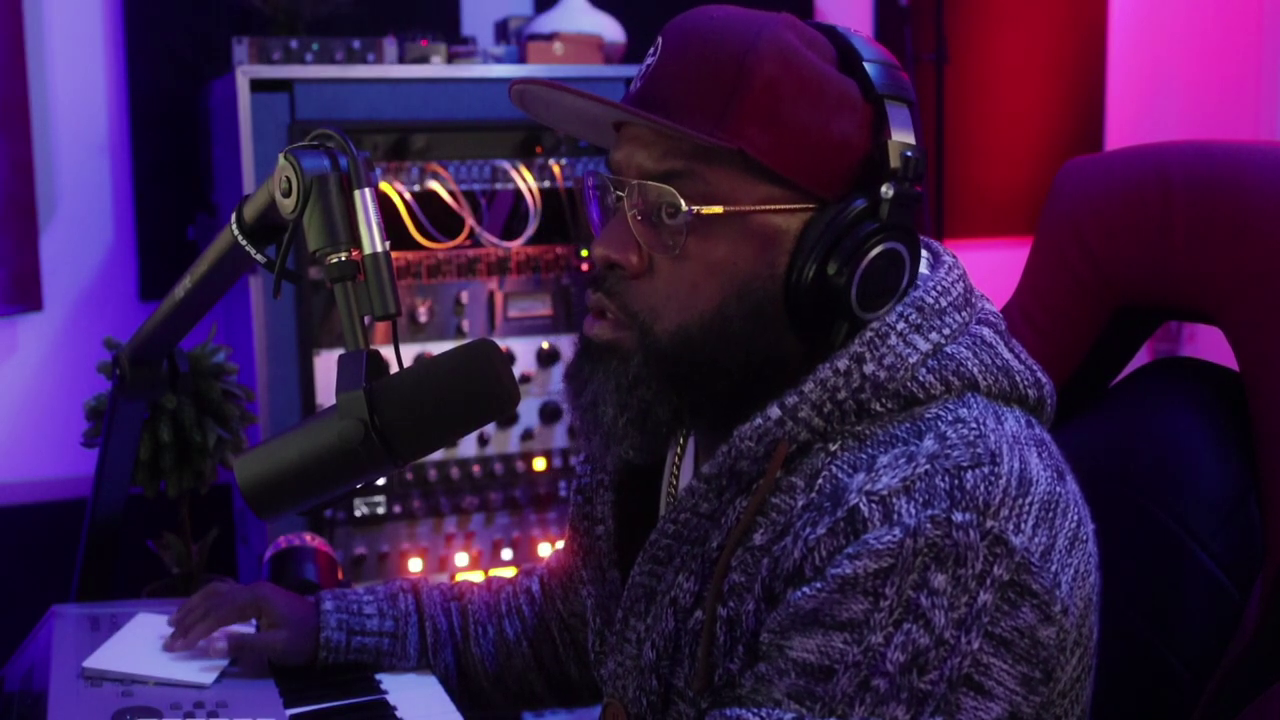
scroll(701, 269, right, 3)
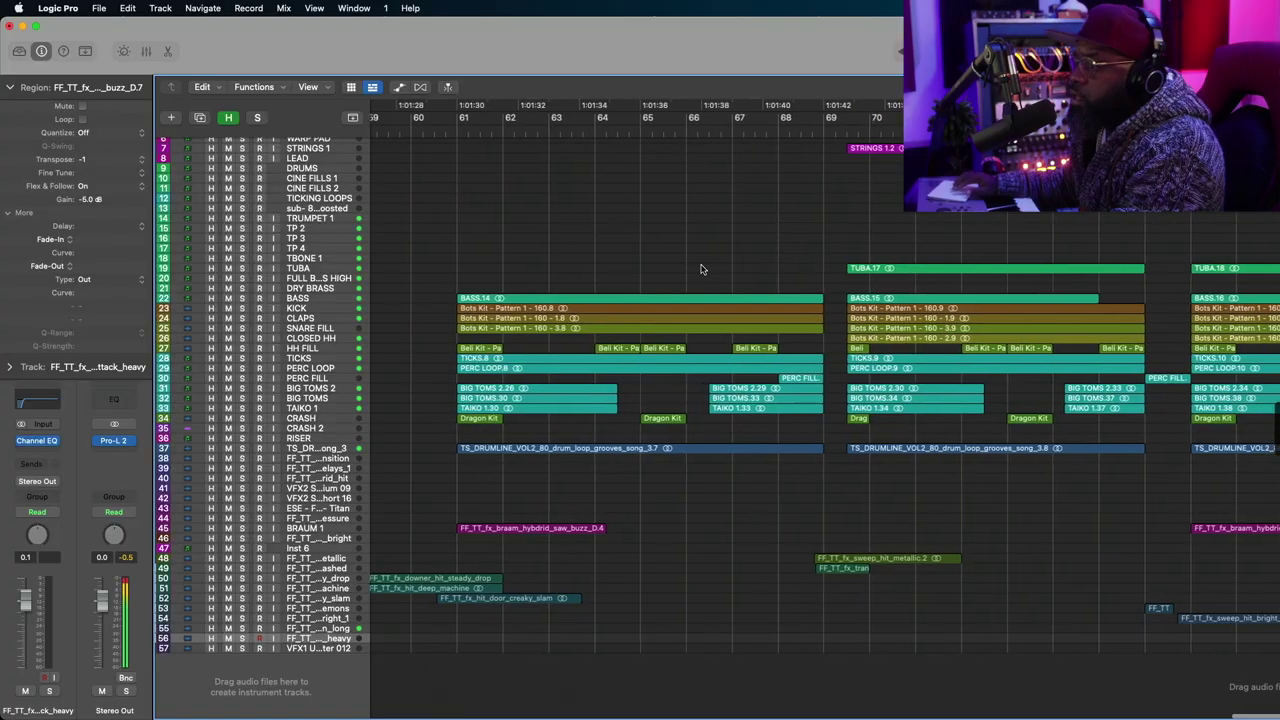
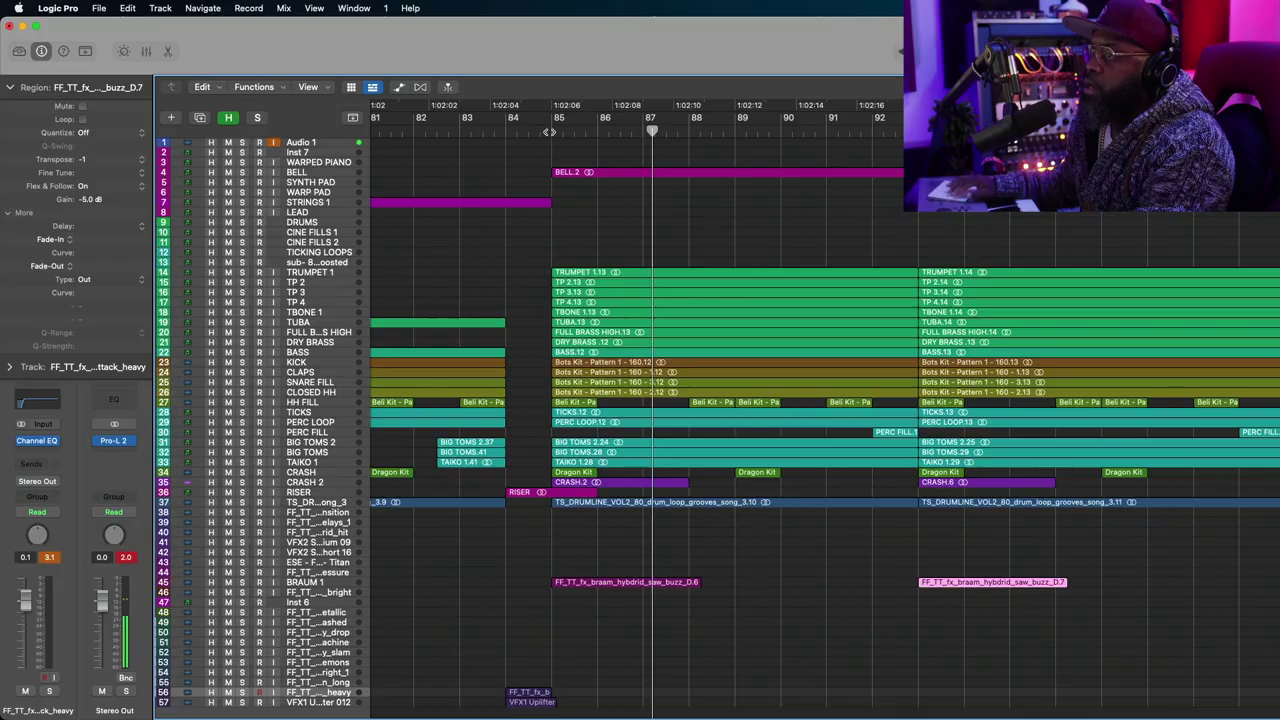
click(549, 131)
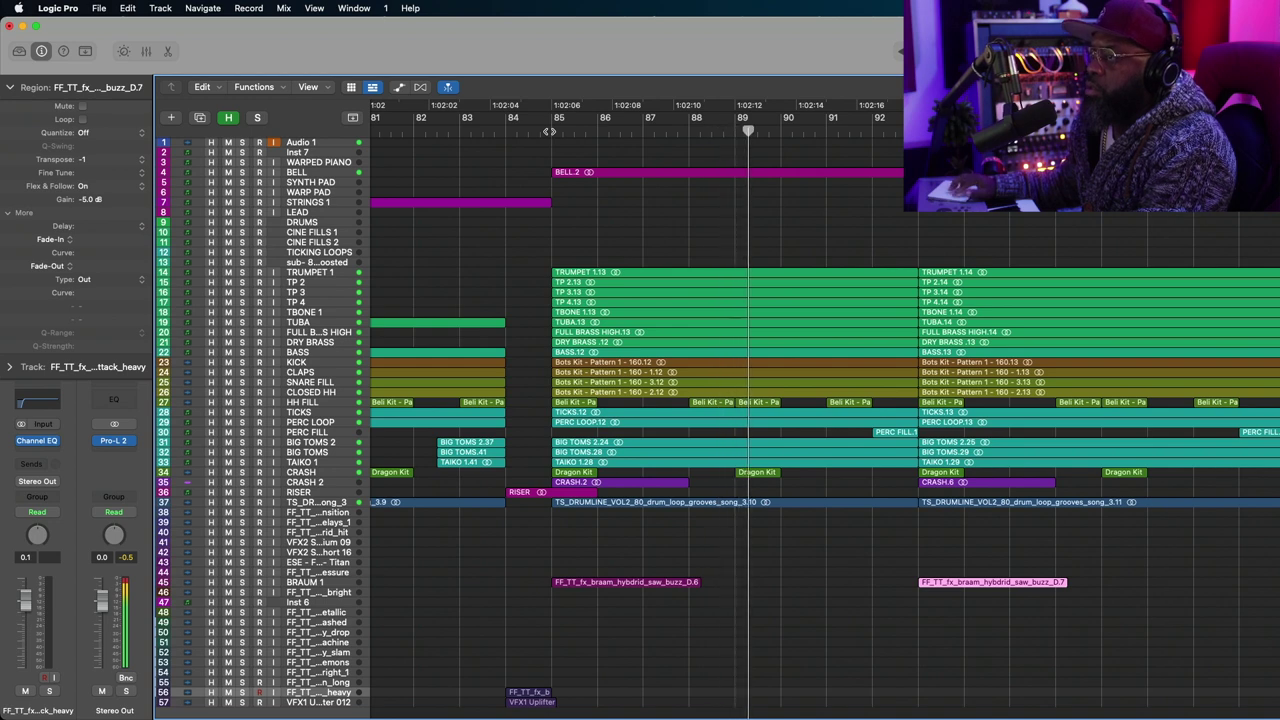
Play the earlier section around bars 26 and 27 to hear its sweep hit into the drop.
key(super+Left)
scroll(549, 131, right, 5)
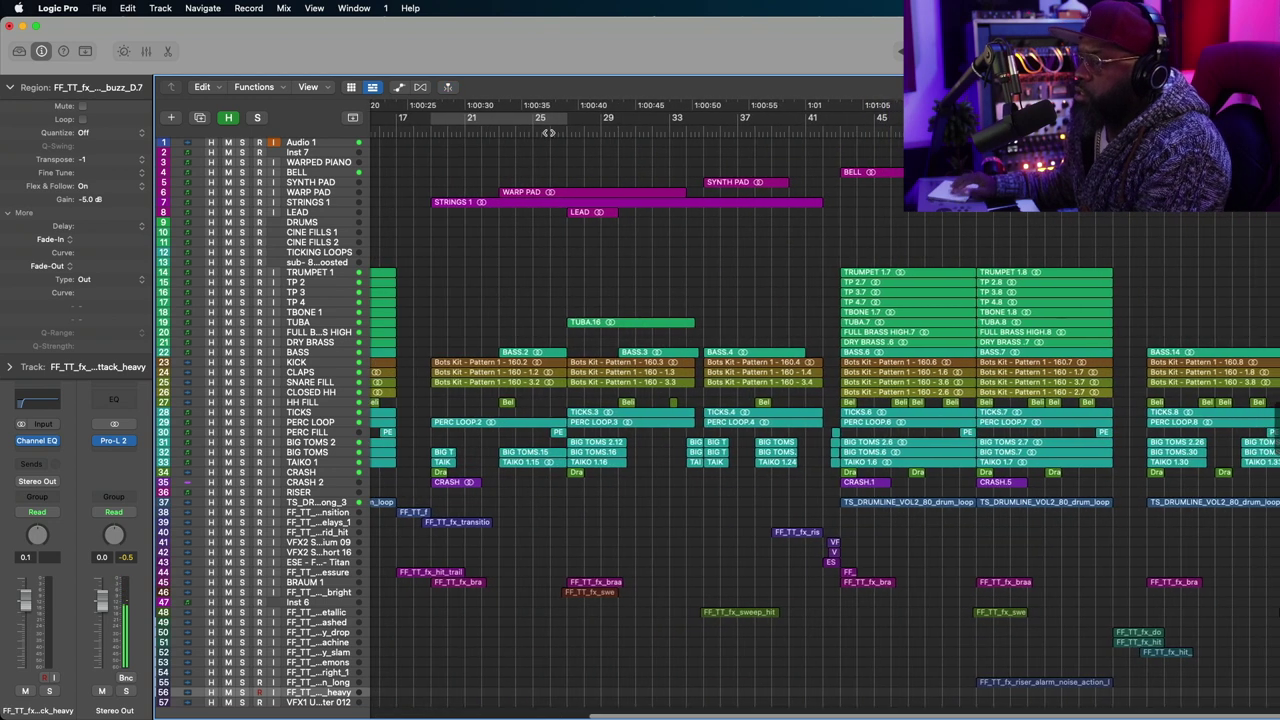
click(566, 131)
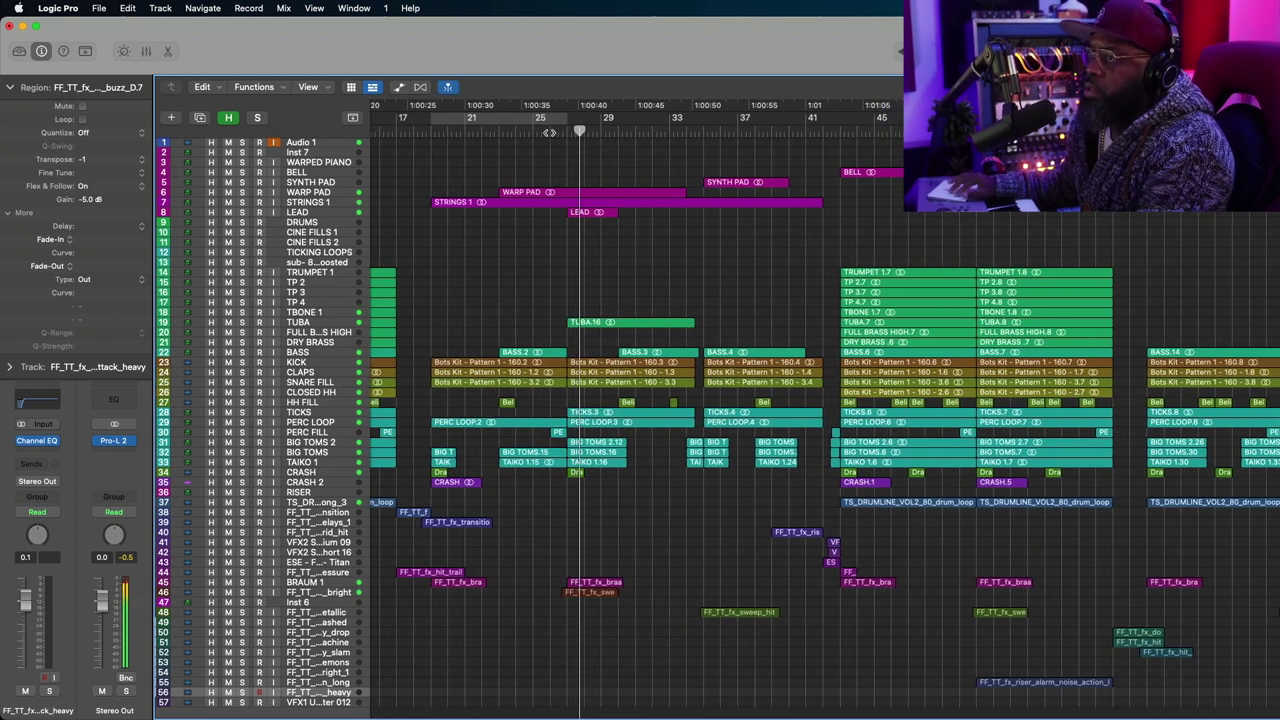
click(550, 131)
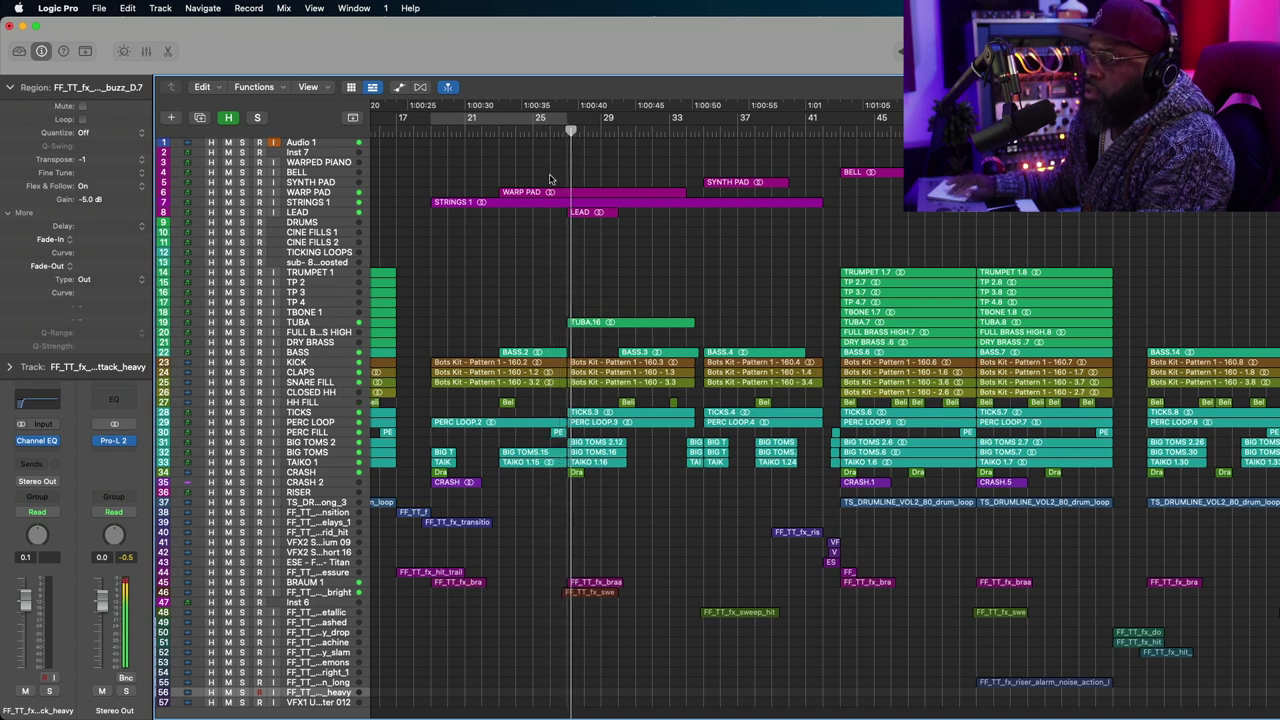
Copy the bright sweep hit from around bar 27 and place the copy at bar 85, under the braam.
click(592, 593)
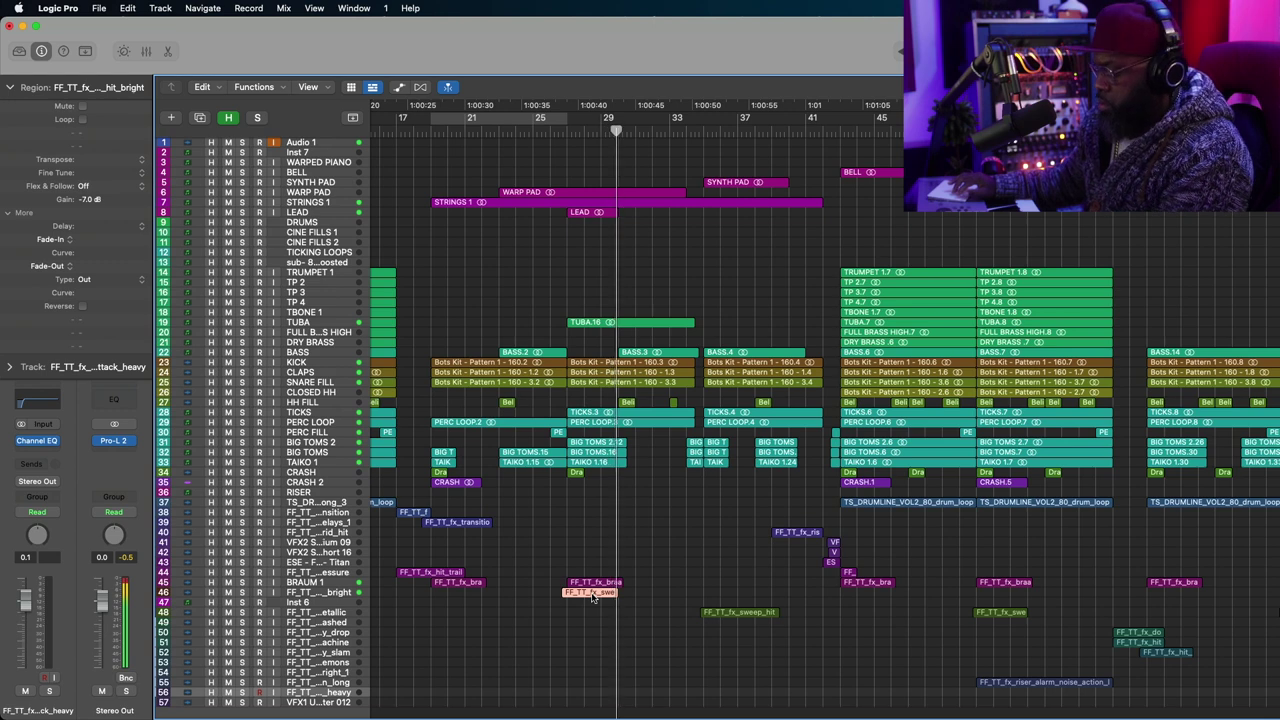
drag(592, 598, 1218, 595)
scroll(1218, 595, up, 3)
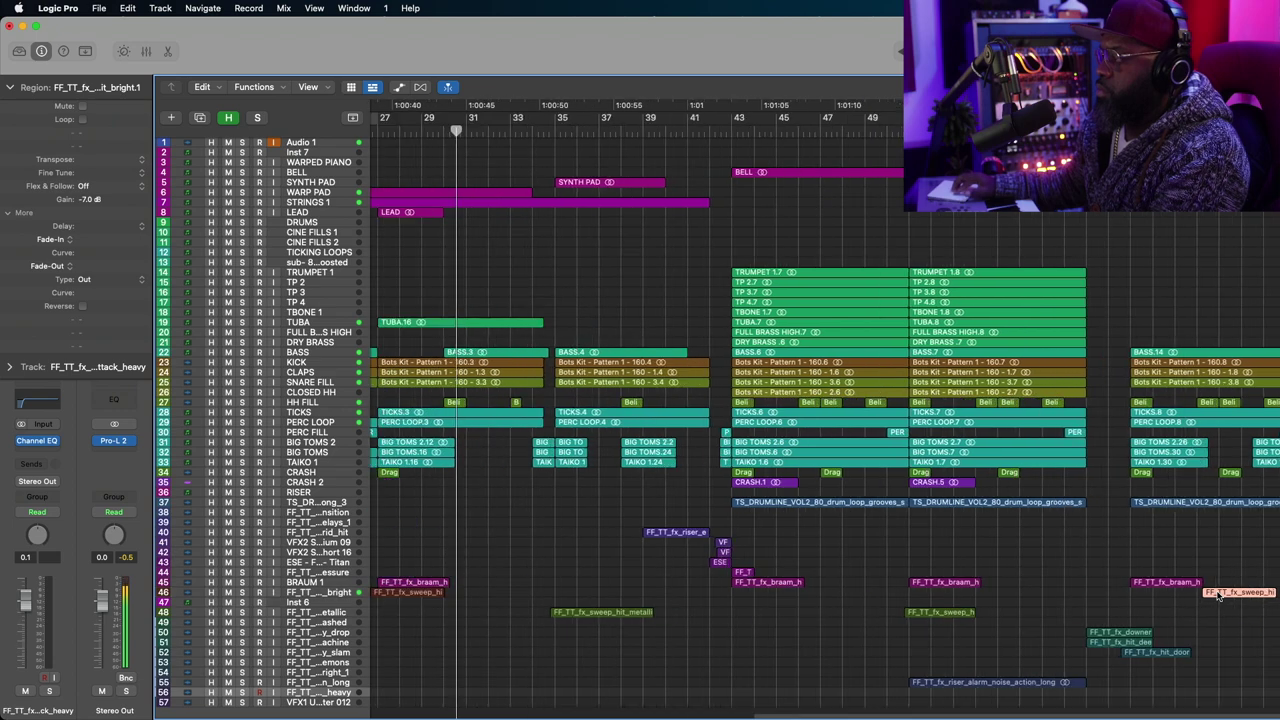
scroll(1218, 595, up, 2)
scroll(1218, 595, right, 6)
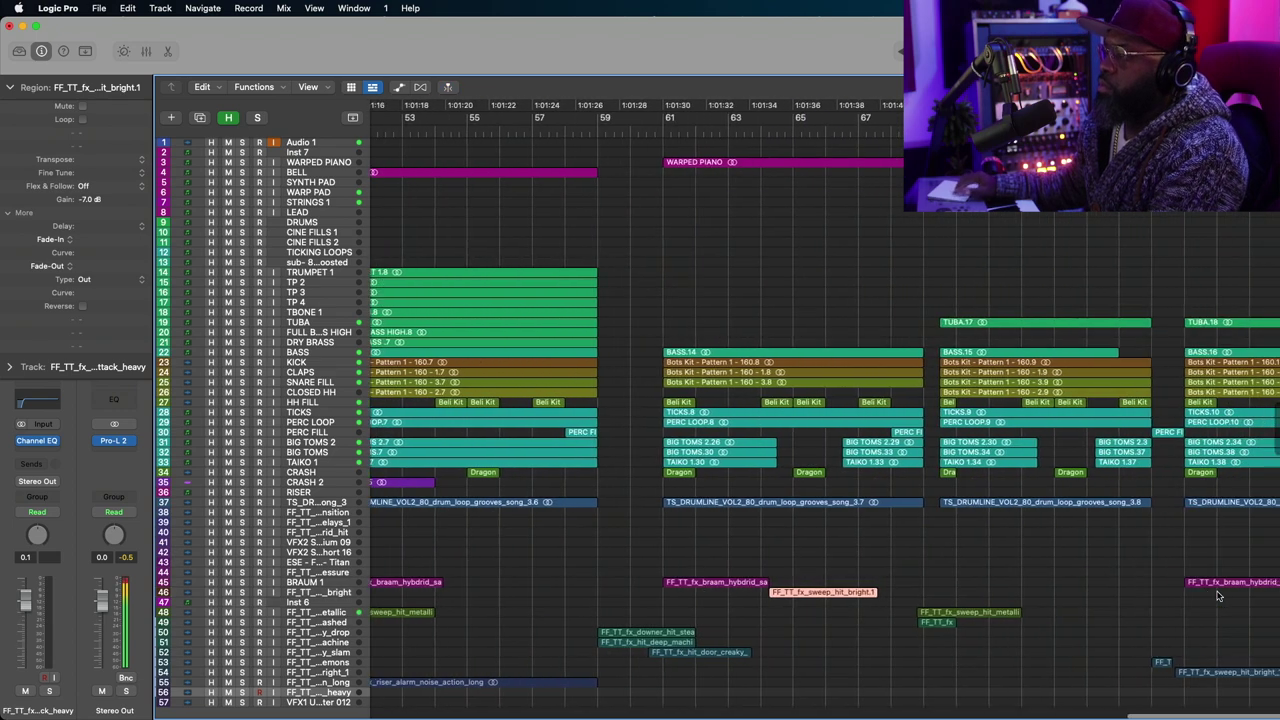
scroll(1218, 595, right, 4)
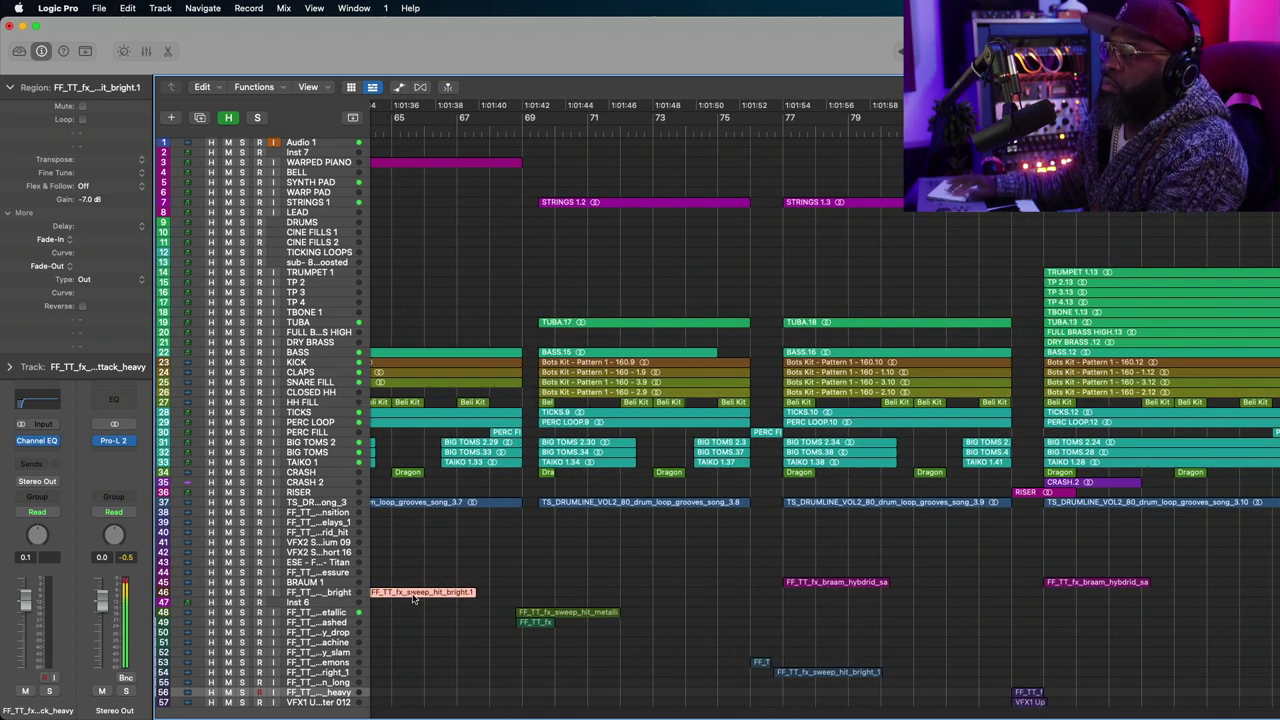
drag(413, 598, 1085, 607)
scroll(1150, 560, right, 5)
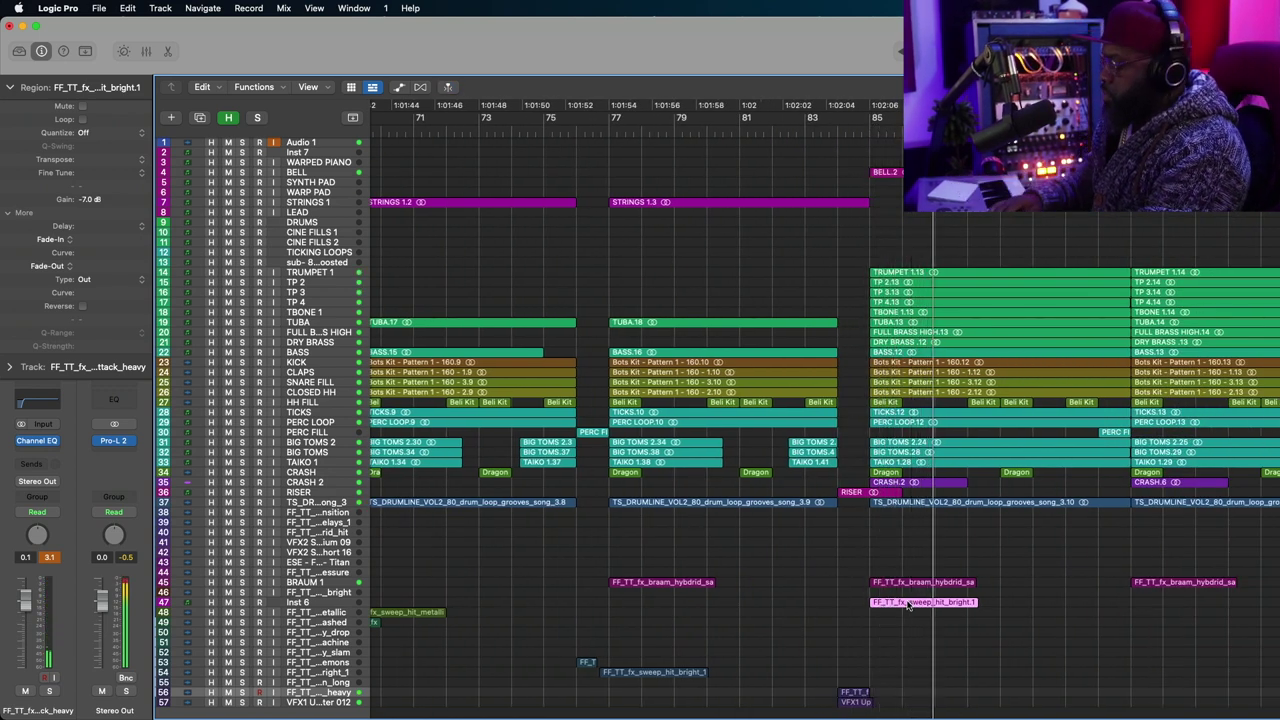
Shift the copied bright sweep slightly earlier than bar 85 so it leads into the braam, and play the transition to check its timing.
key(z)
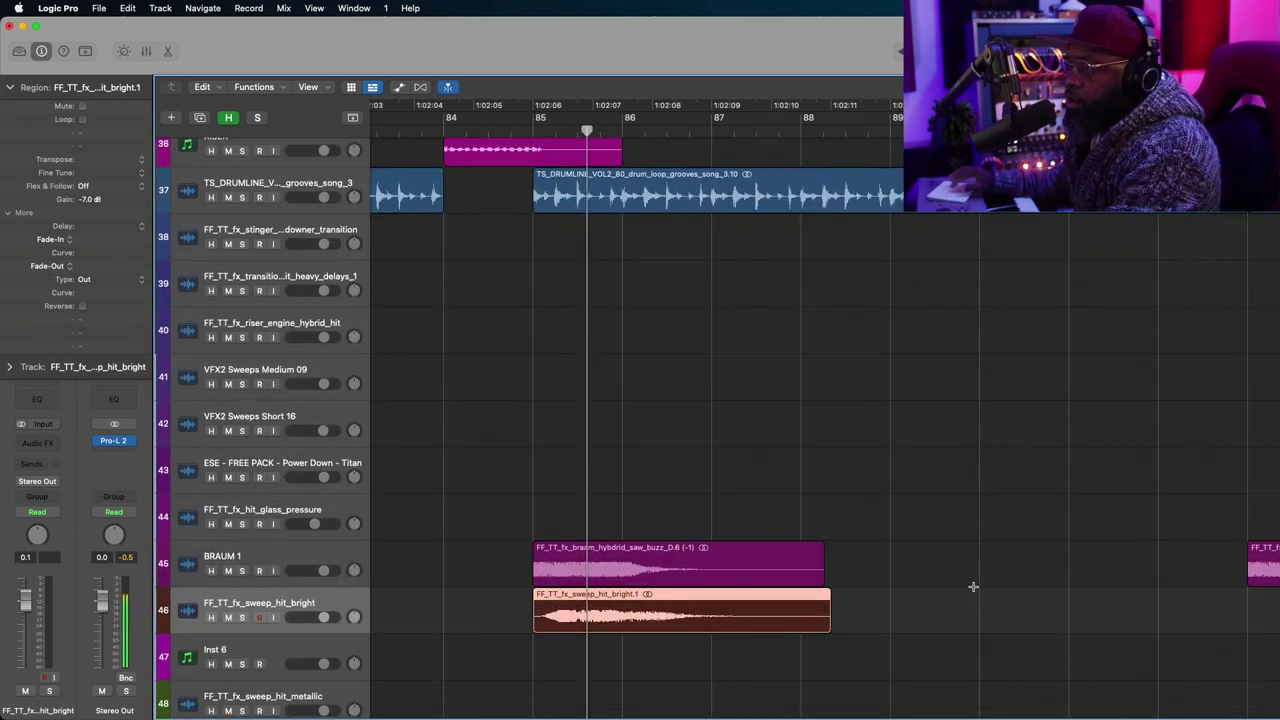
drag(666, 594, 644, 594)
drag(451, 317, 451, 317)
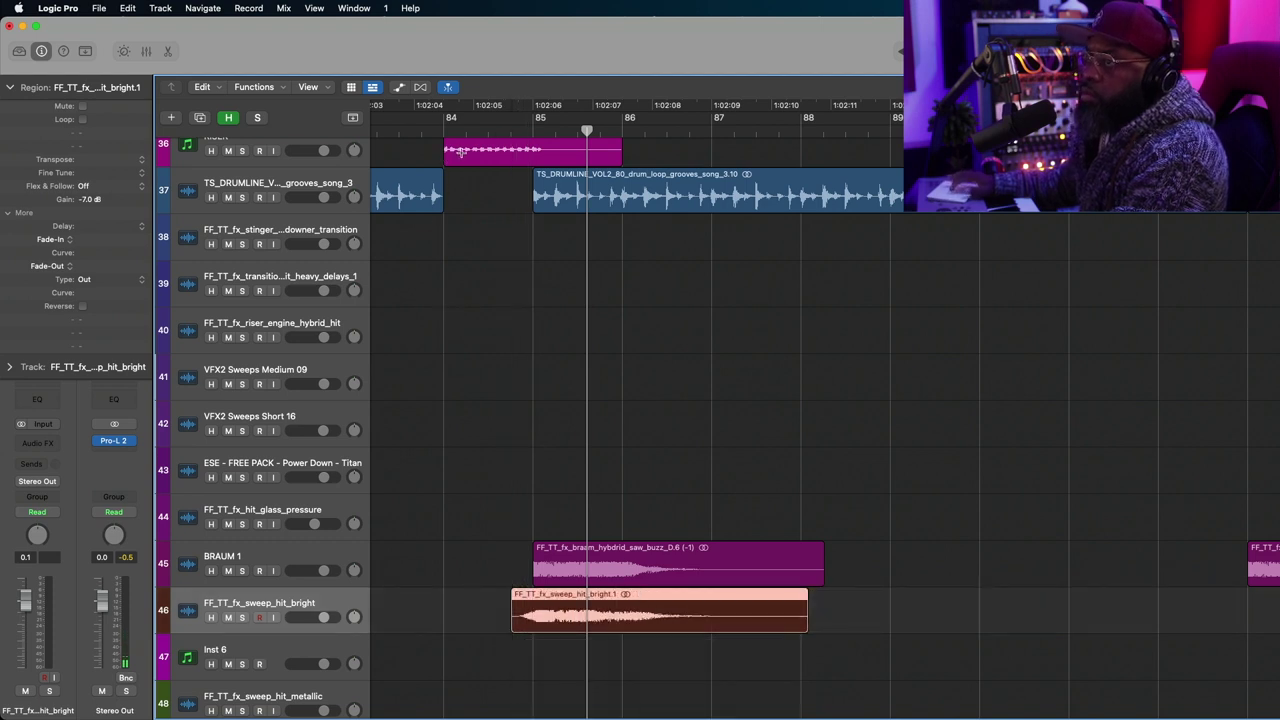
double_click(467, 135)
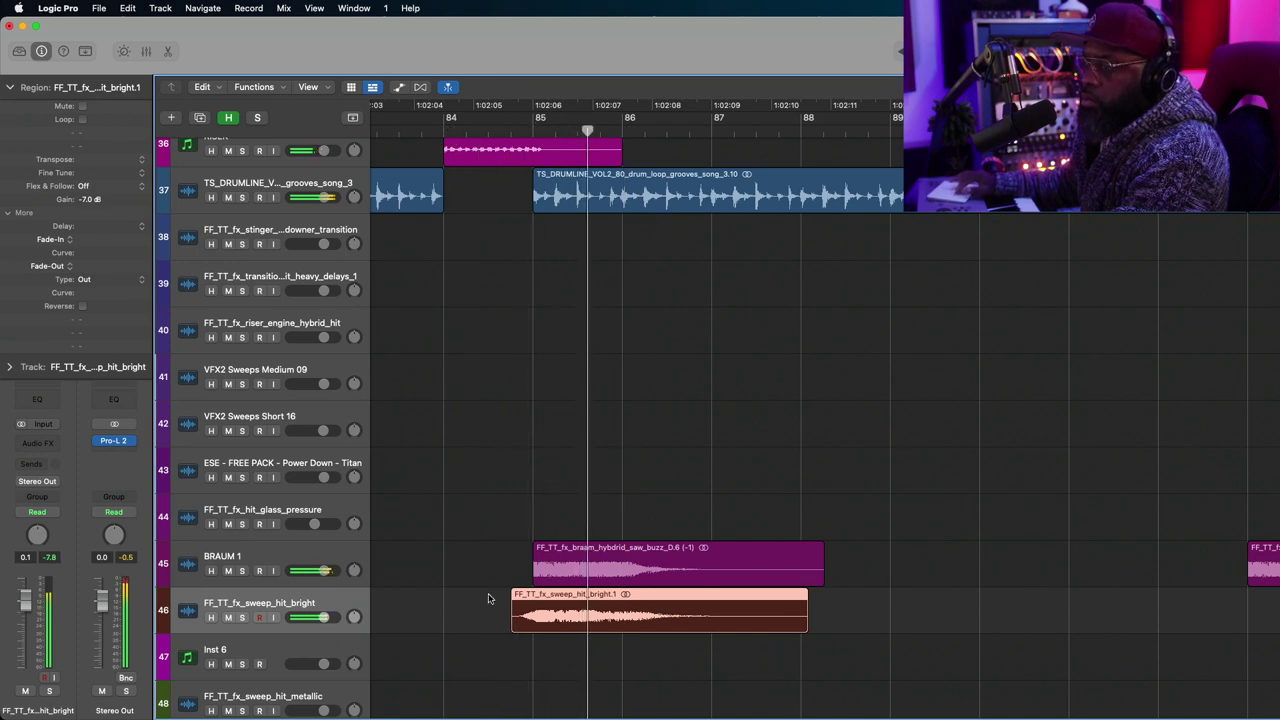
key(super+Right)
key(super+Right)
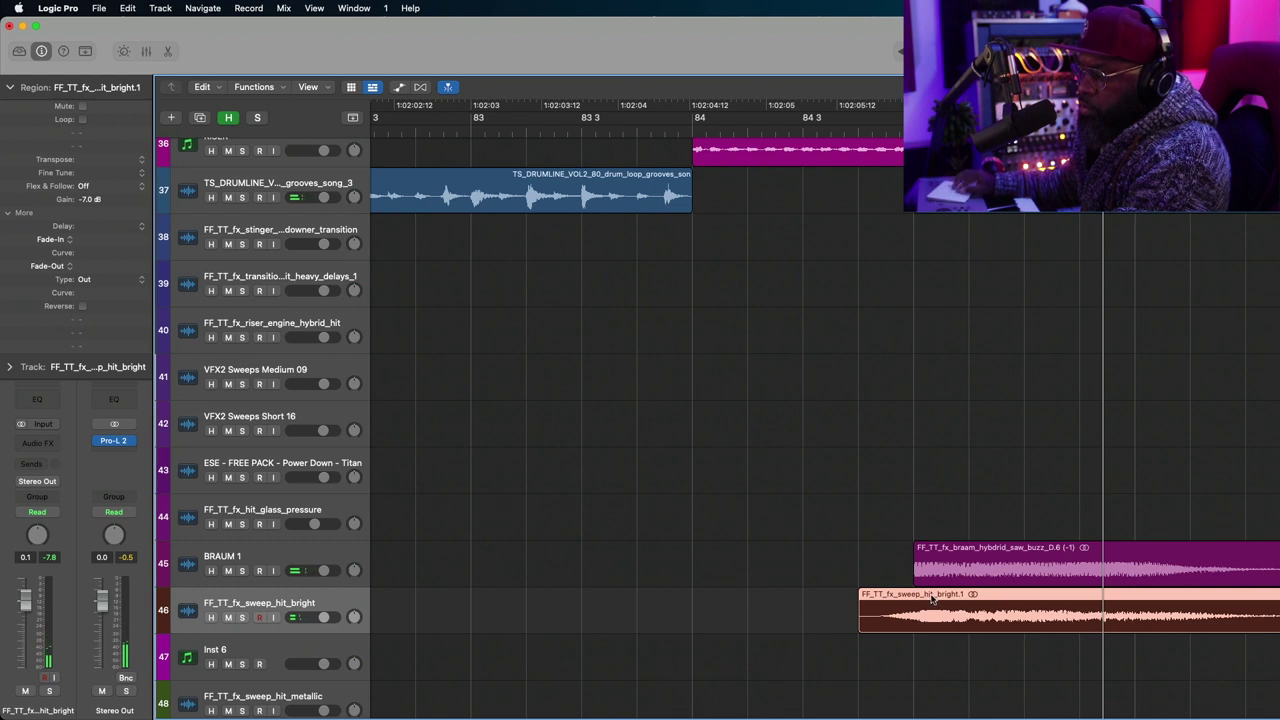
drag(929, 597, 925, 598)
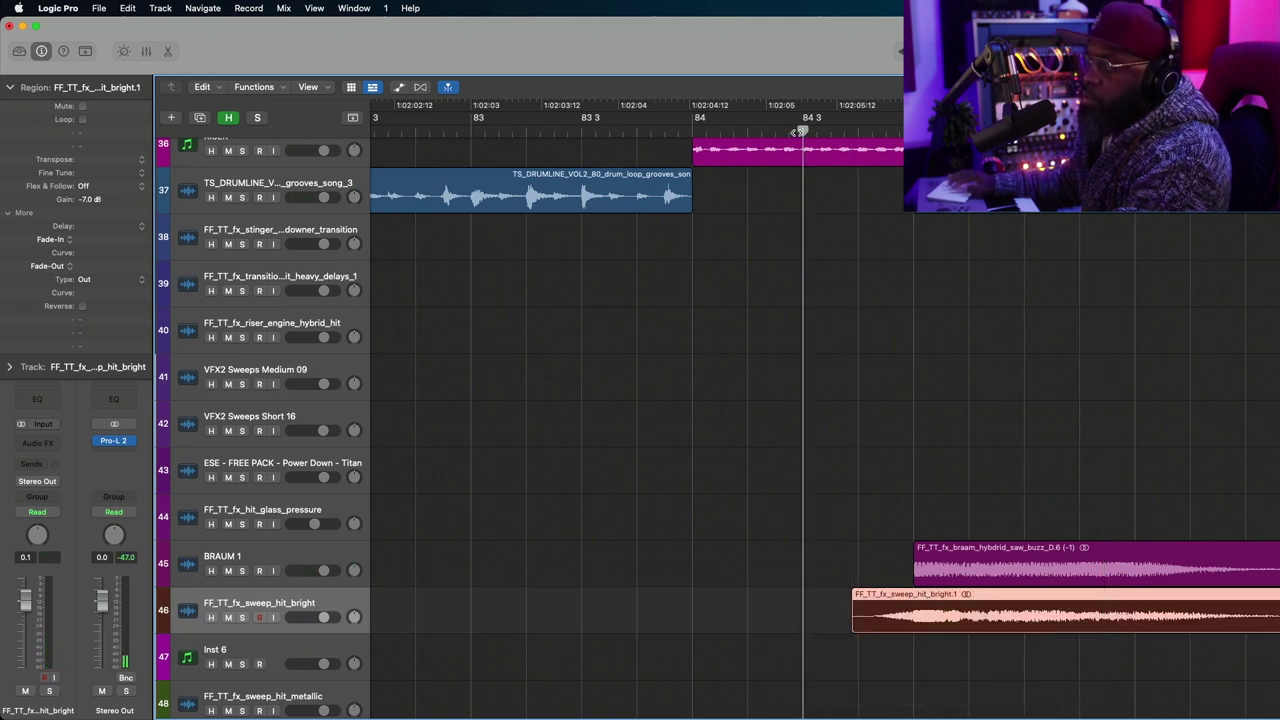
key(space)
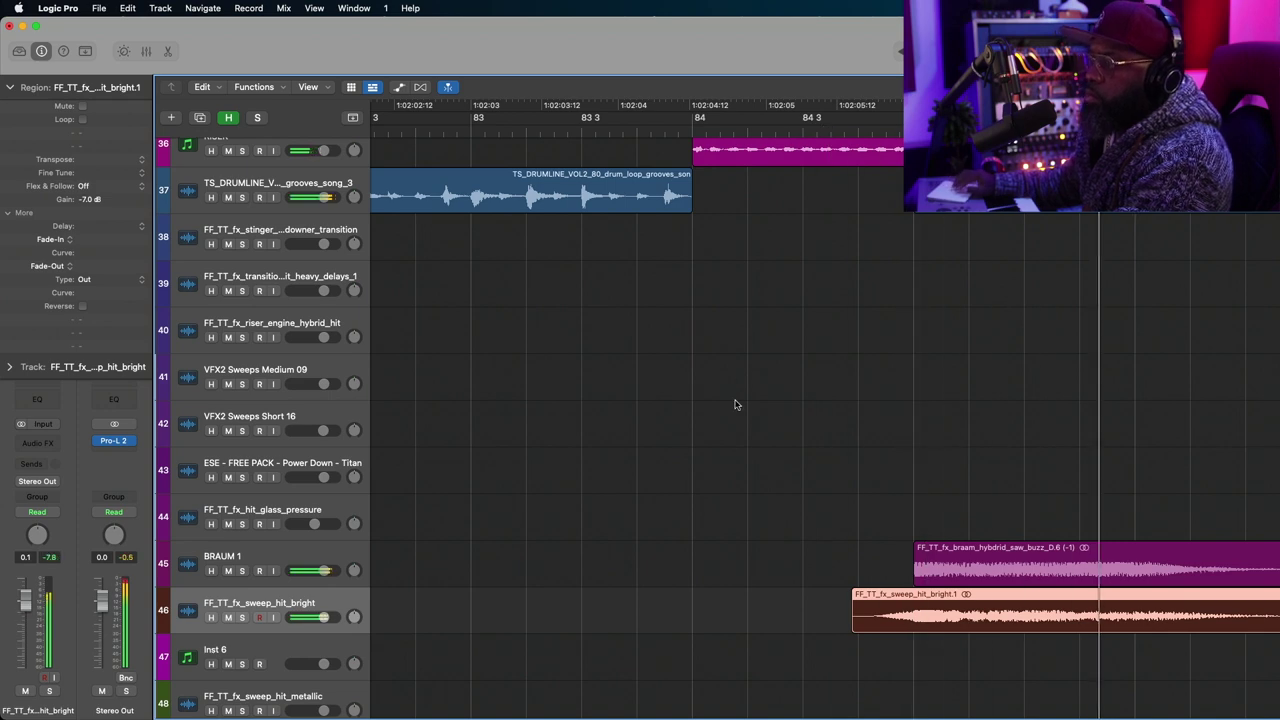
Move the bright sweep region to just before the bar 93 braam and play the transition to check its timing.
key(super+Left)
key(super+Left)
key(super+Left)
key(super+Left)
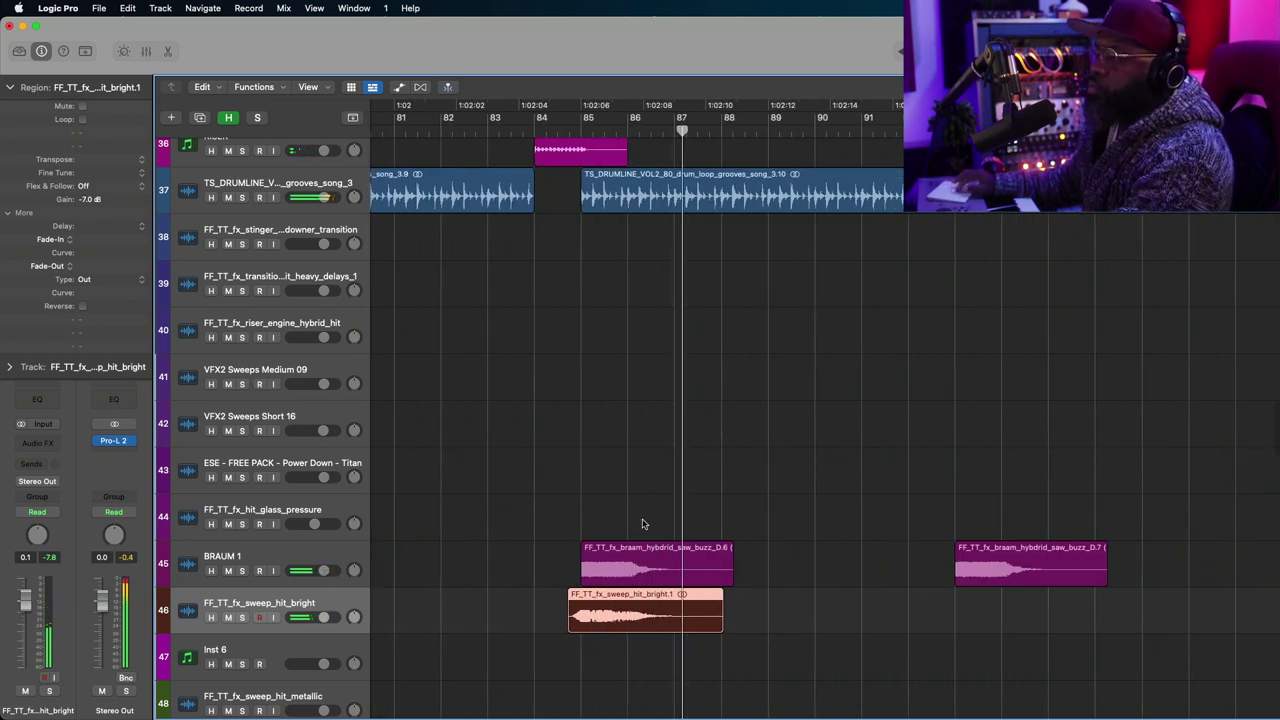
drag(565, 603, 940, 617)
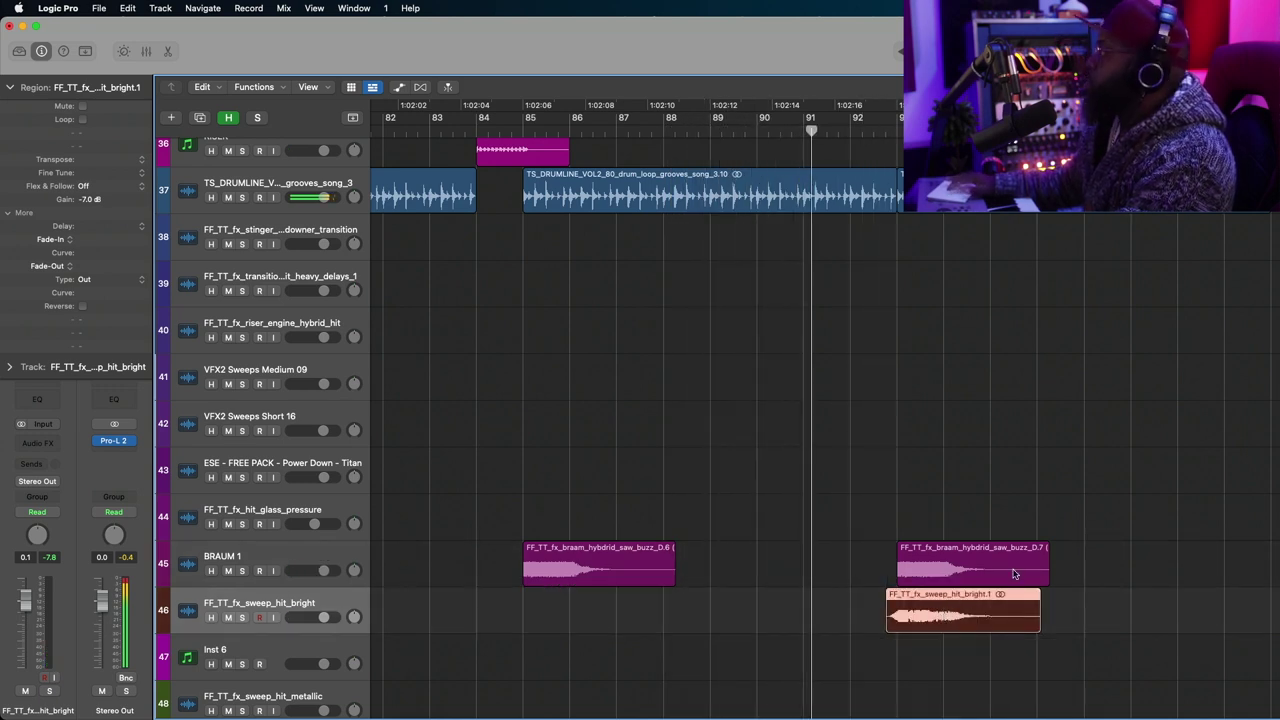
drag(908, 600, 908, 600)
click(858, 133)
key(super+Right)
key(super+Right)
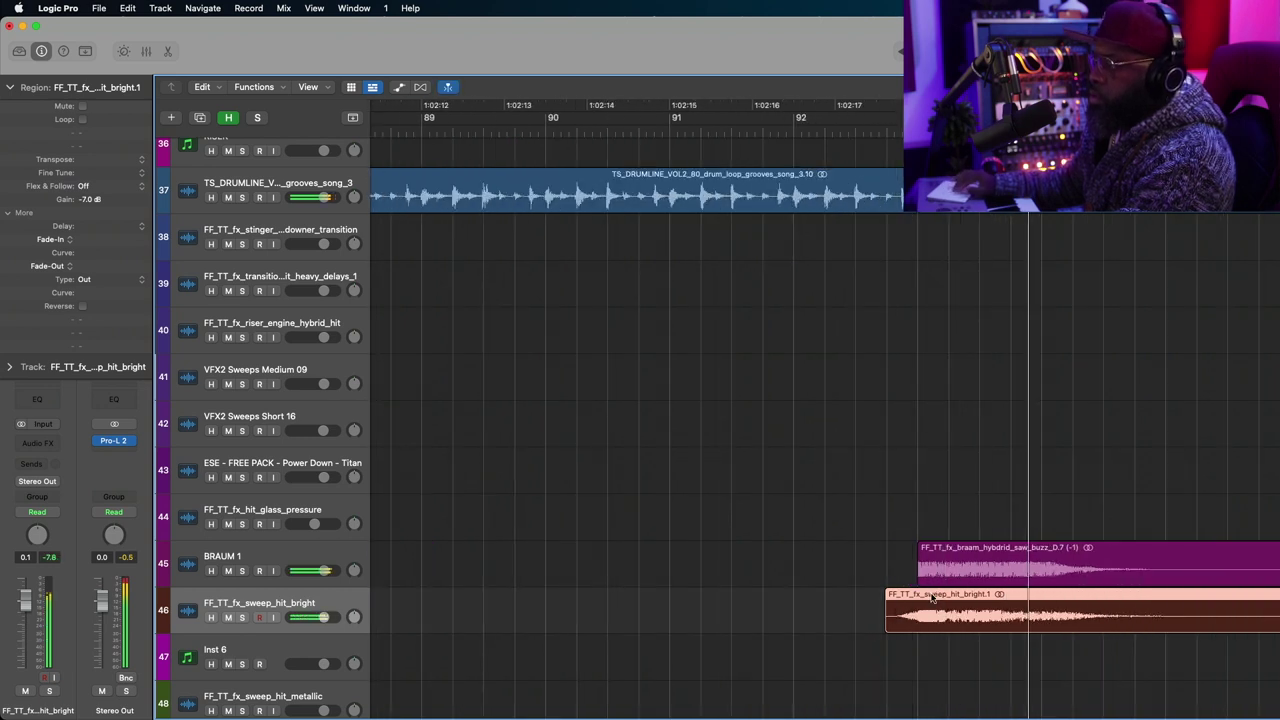
drag(931, 597, 931, 597)
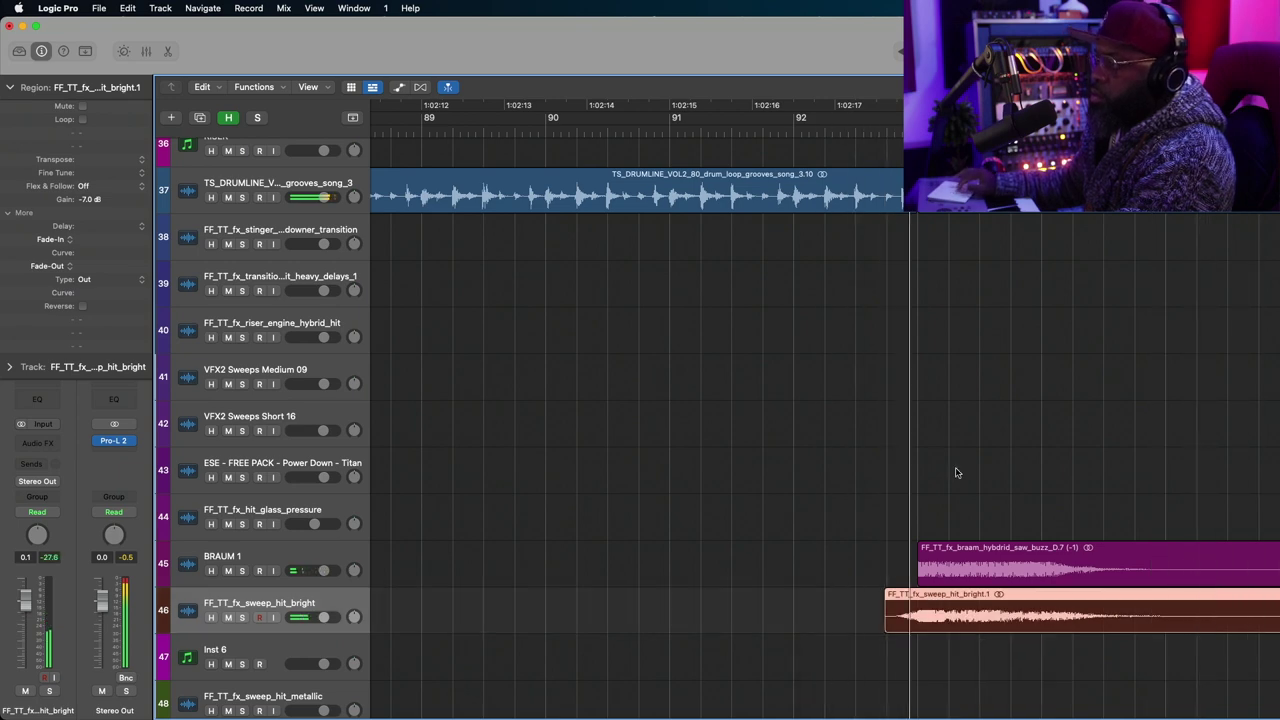
key(super+Left)
key(super+Left)
key(super+Left)
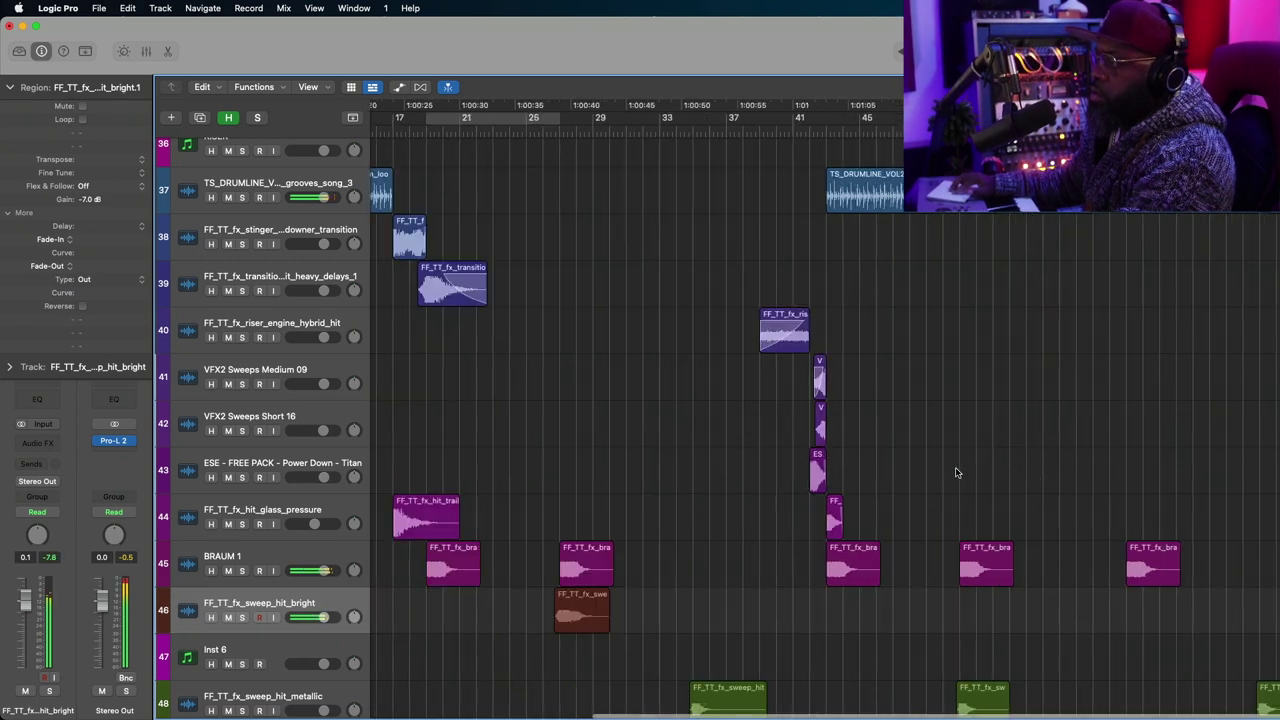
scroll(955, 472, left, 1)
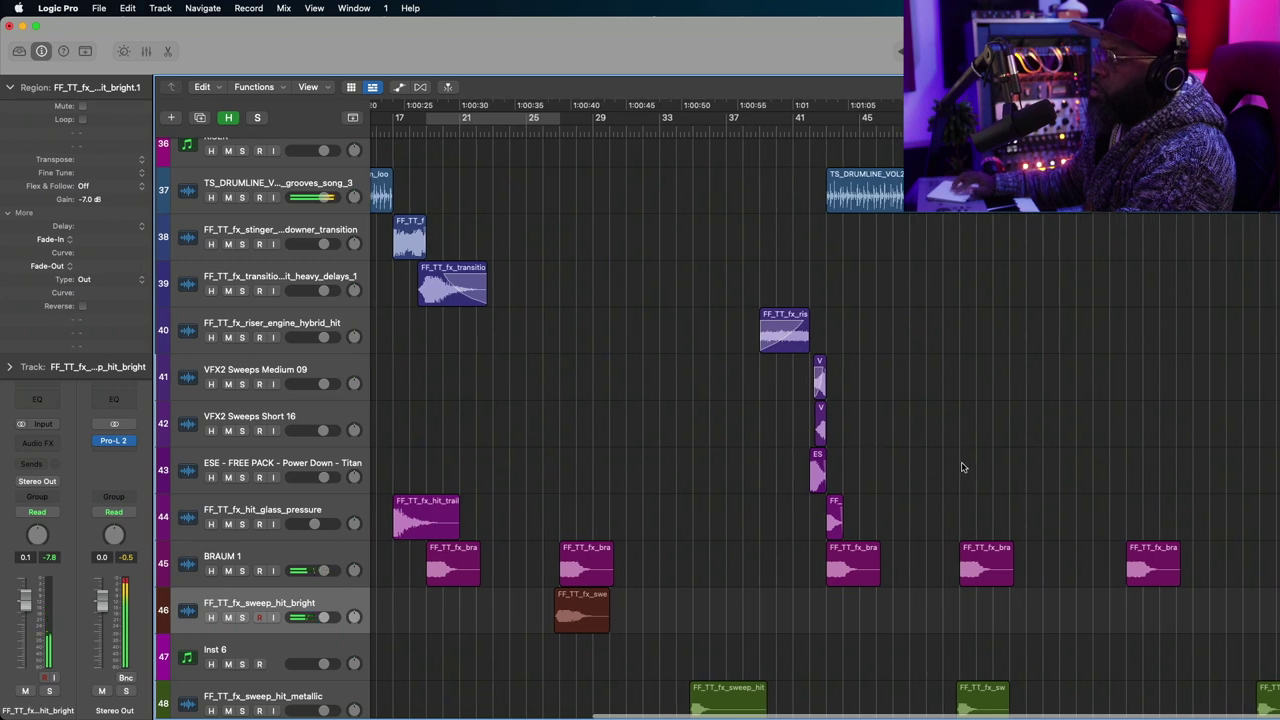
key(super+Right)
key(super+Right)
key(super+Right)
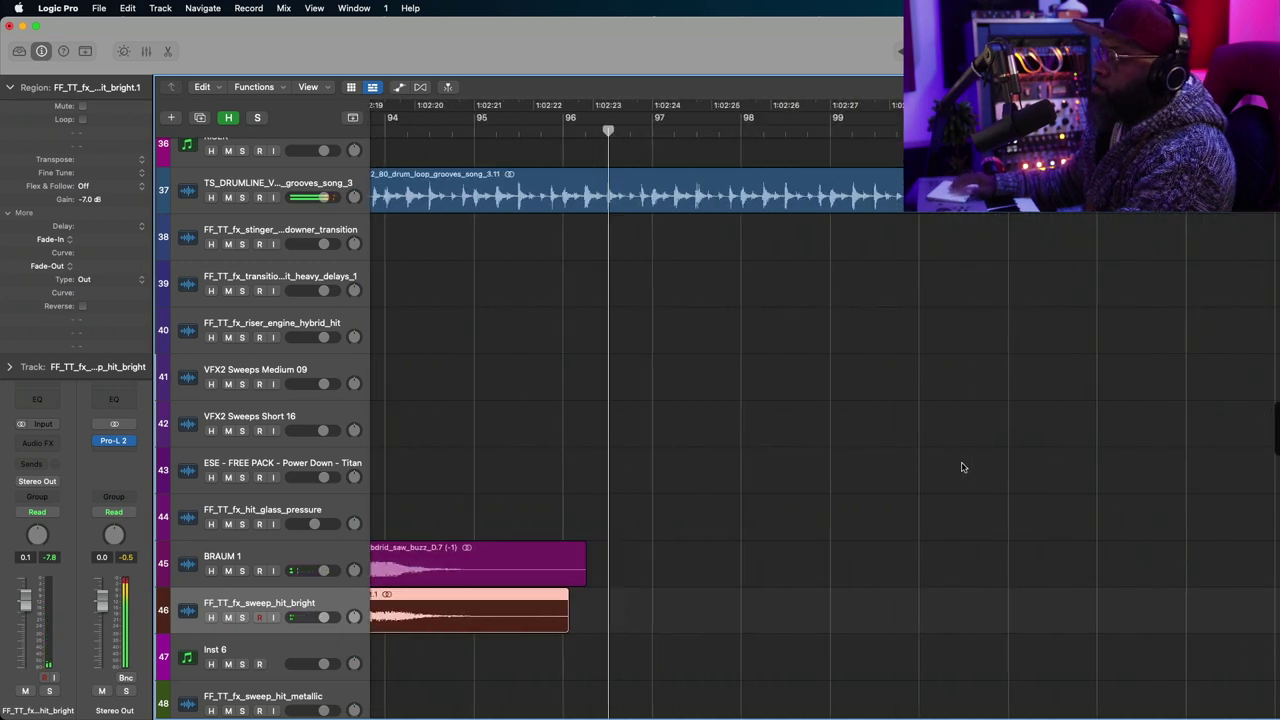
Set the cycle range over the closing brass section, from bar 85 to about bar 101, and play it.
scroll(962, 467, left, 10)
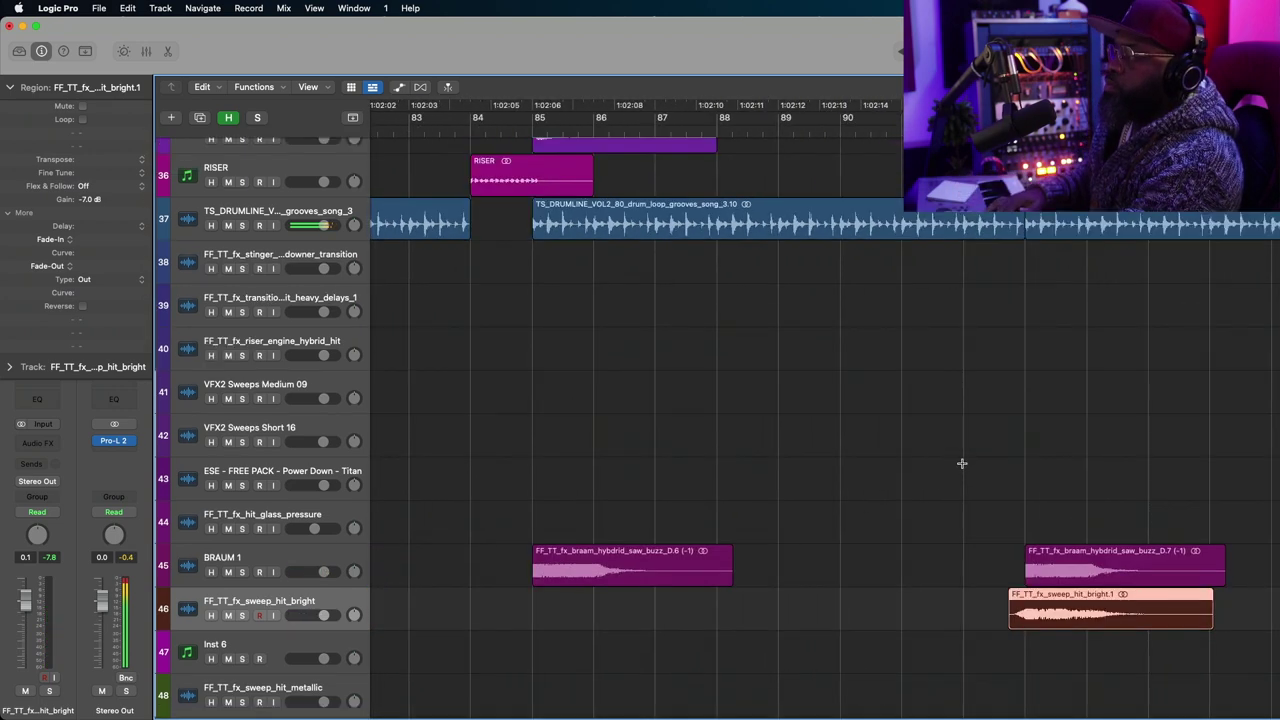
key(super+Up)
scroll(962, 463, right, 5)
scroll(962, 463, up, 5)
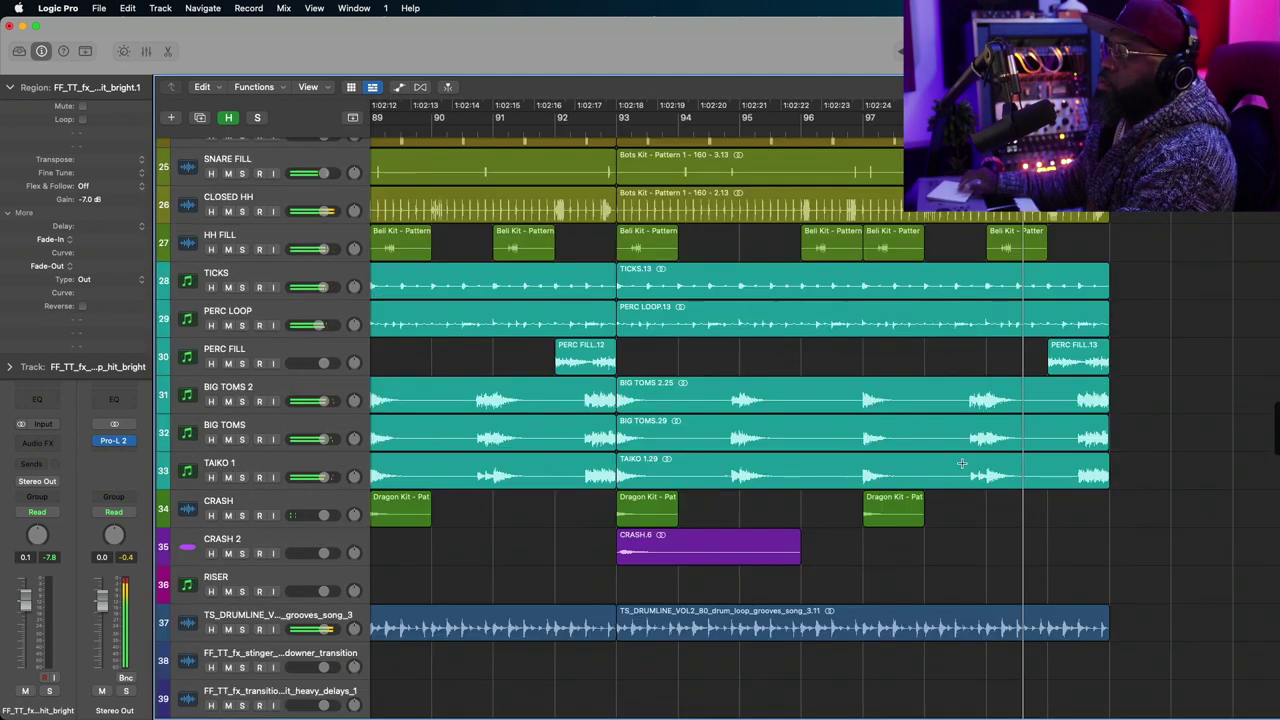
scroll(962, 463, up, 7)
scroll(962, 463, left, 2)
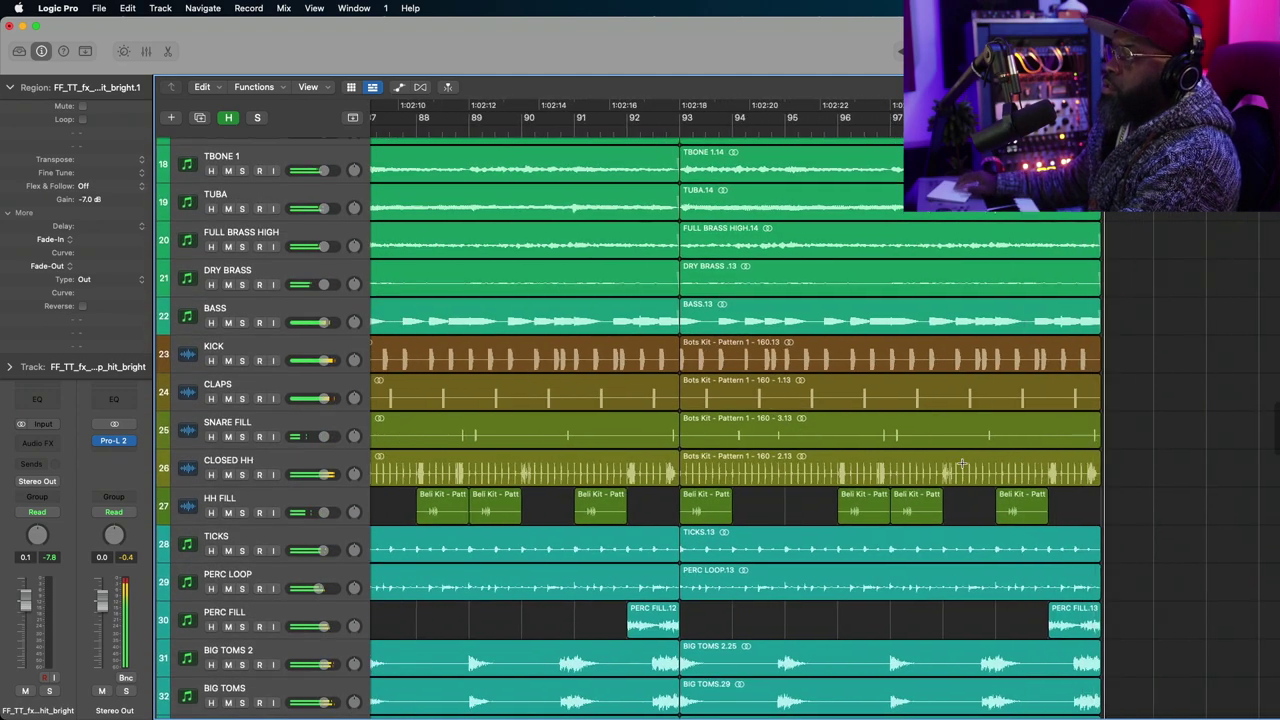
scroll(962, 463, left, 5)
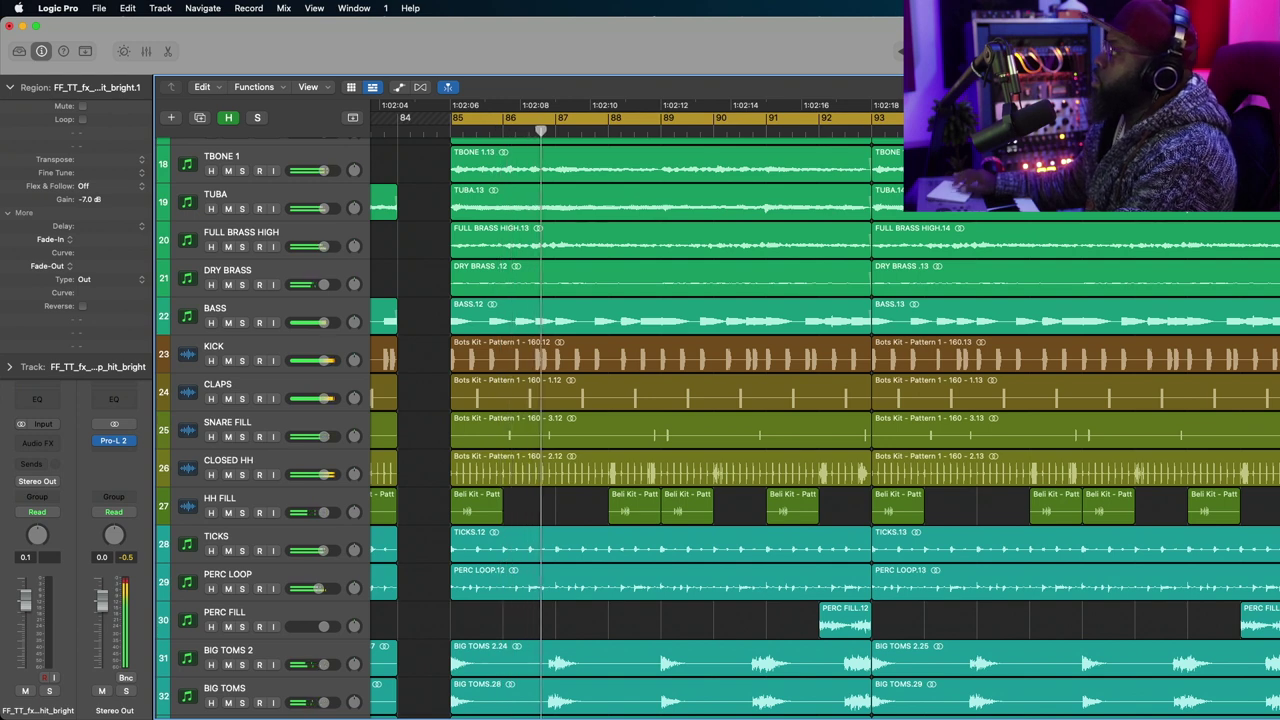
drag(449, 118, 449, 118)
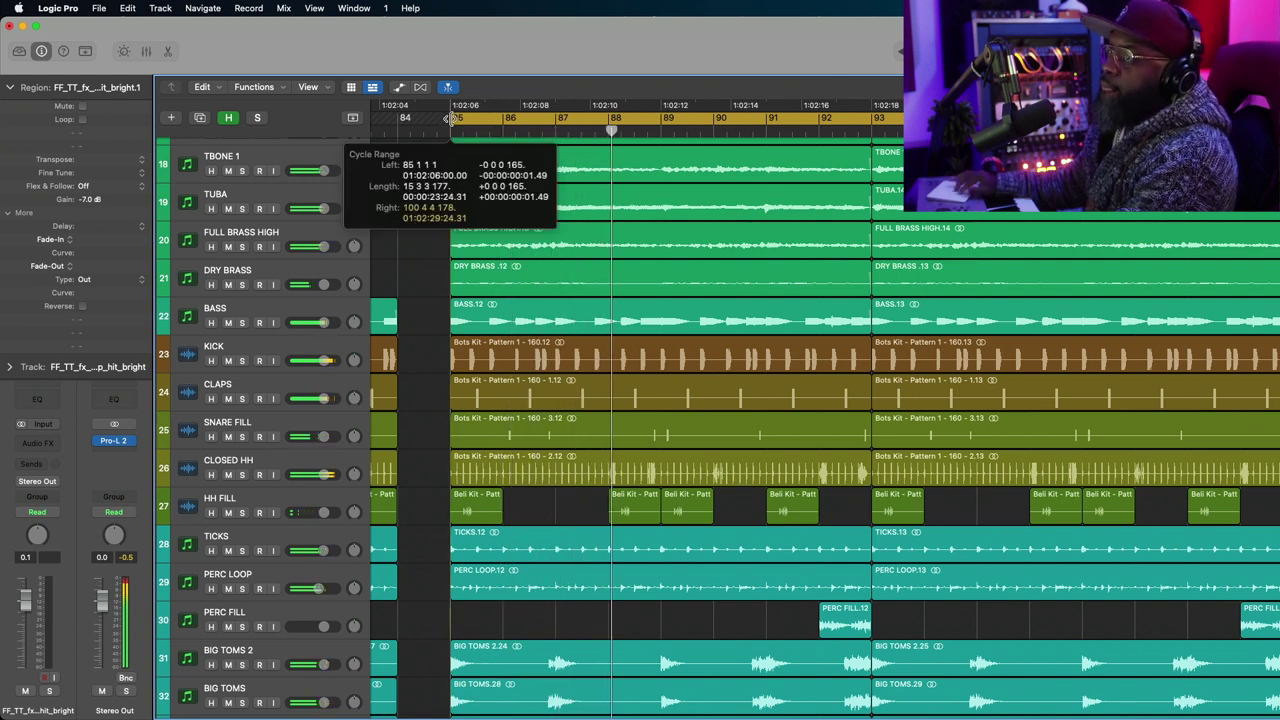
scroll(767, 400, right, 3)
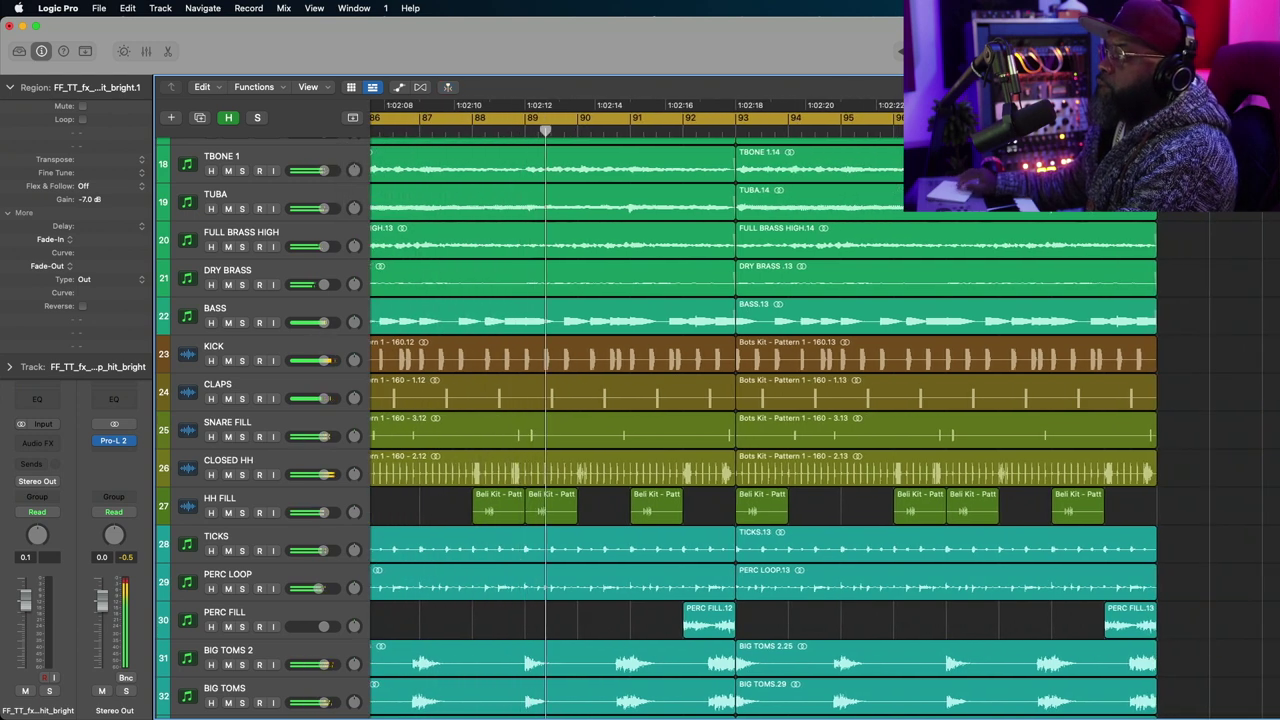
Hide the inspector and examine all tracks of the closing brass section while it plays, comparing them with the preceding strings section.
click(41, 51)
scroll(436, 242, left, 5)
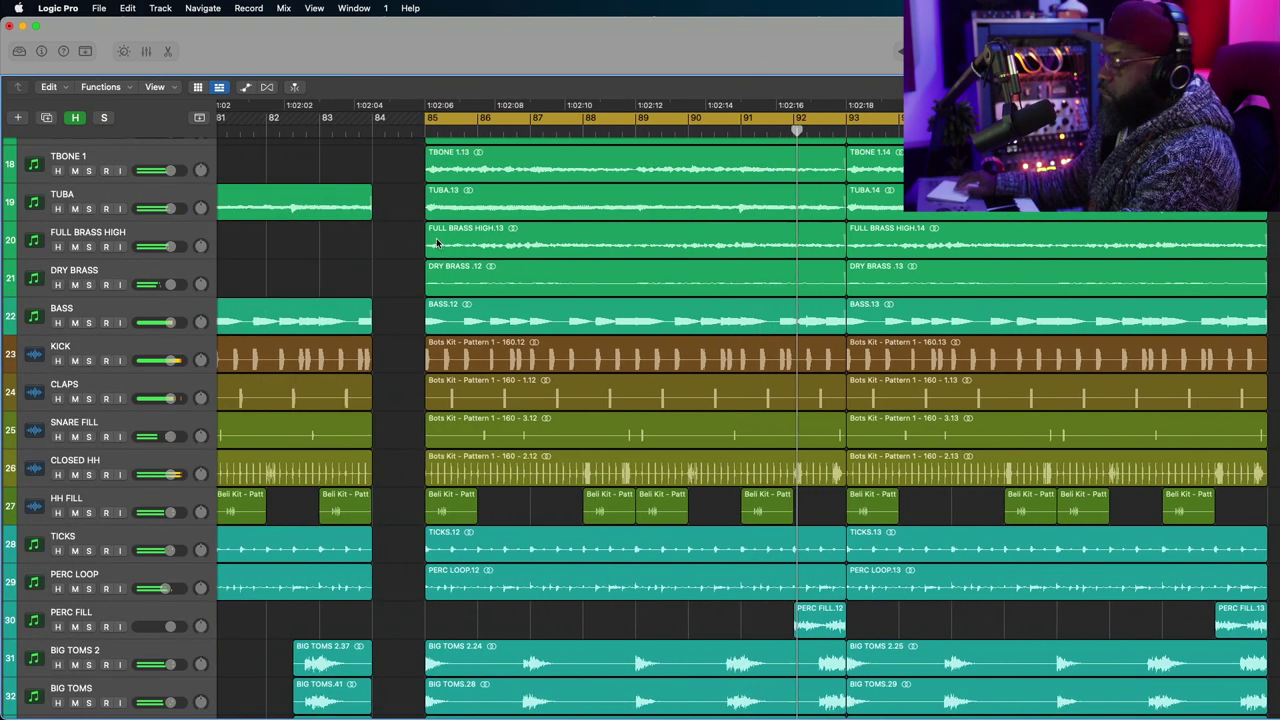
key(super+Up)
key(super+Up)
key(super+Up)
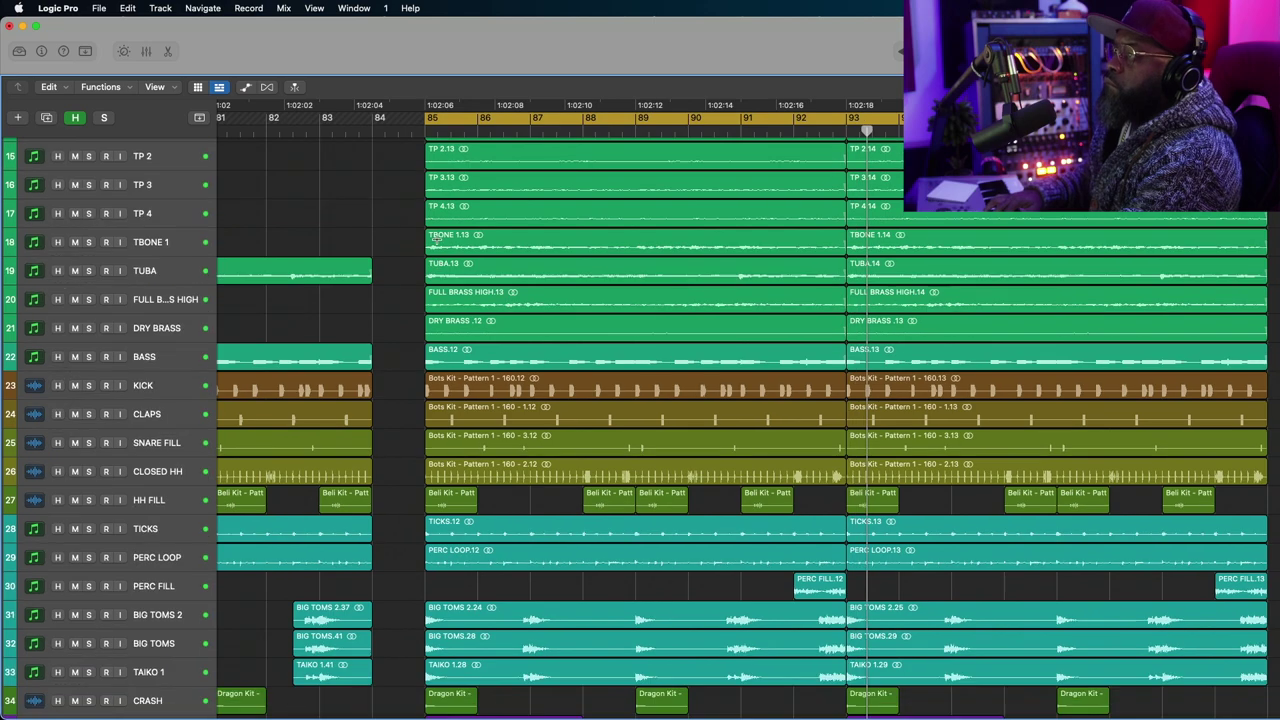
key(super+Up)
key(super+Up)
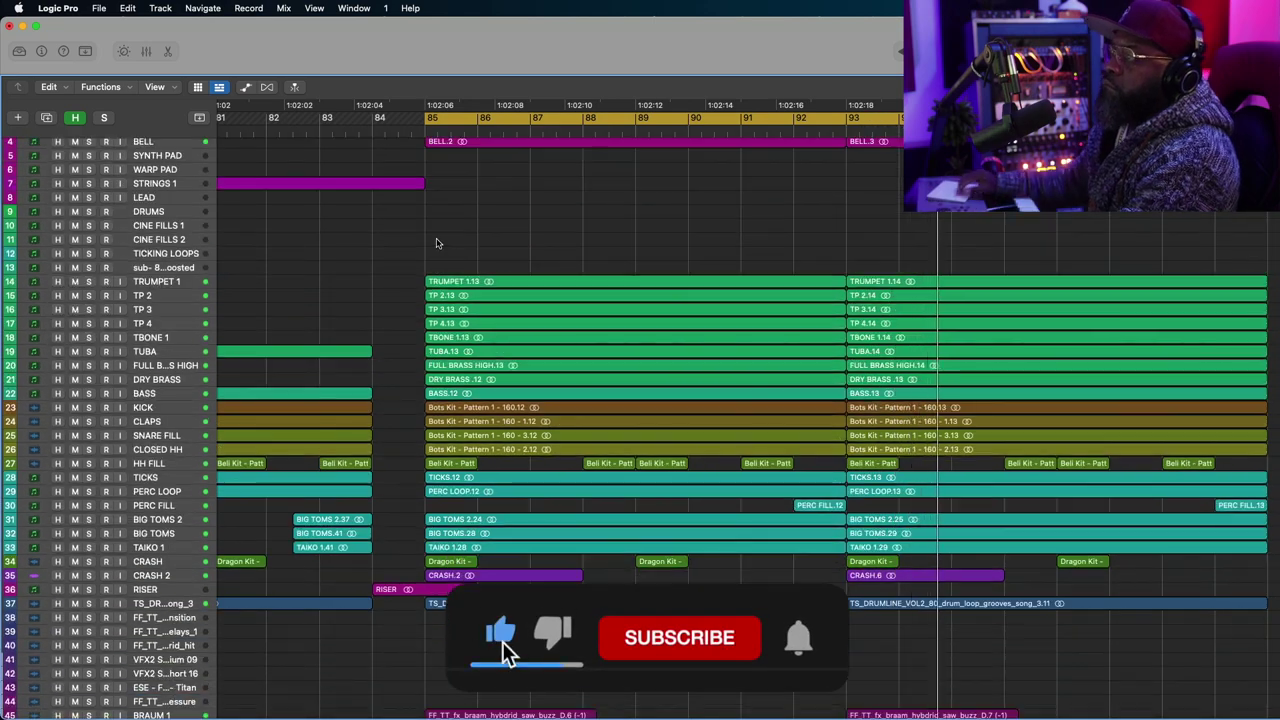
scroll(436, 243, down, 8)
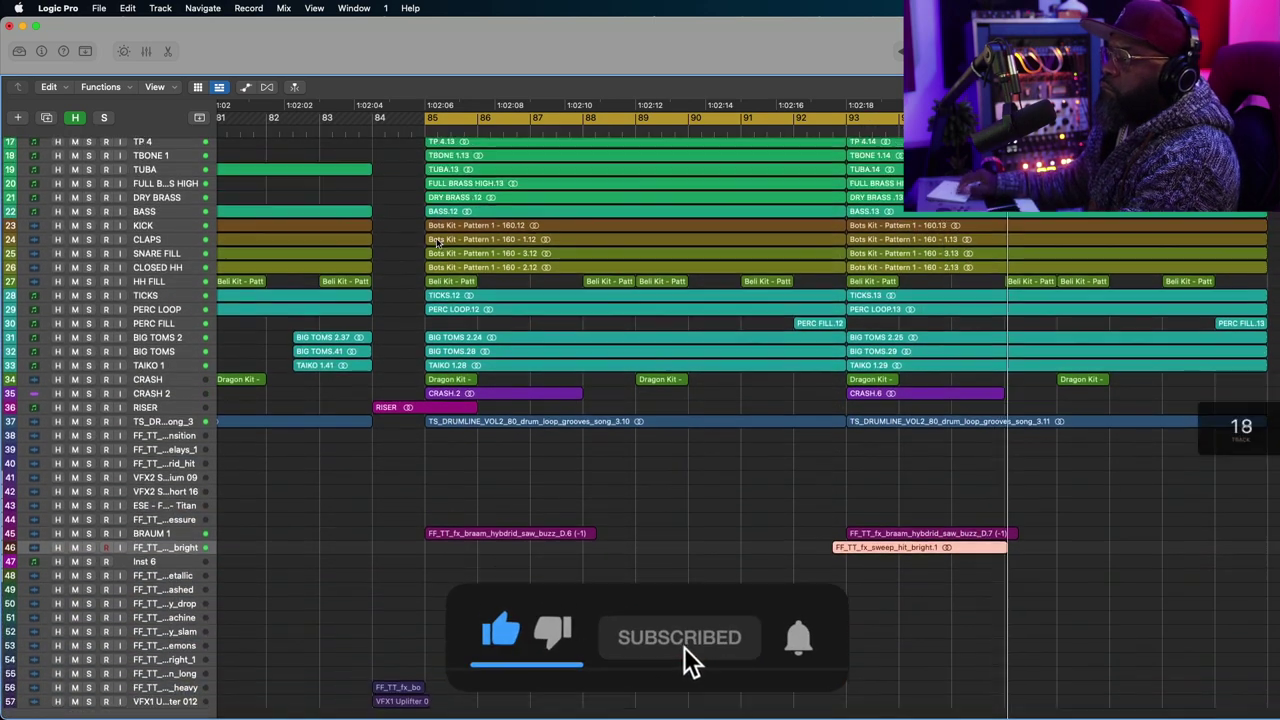
scroll(436, 241, up, 10)
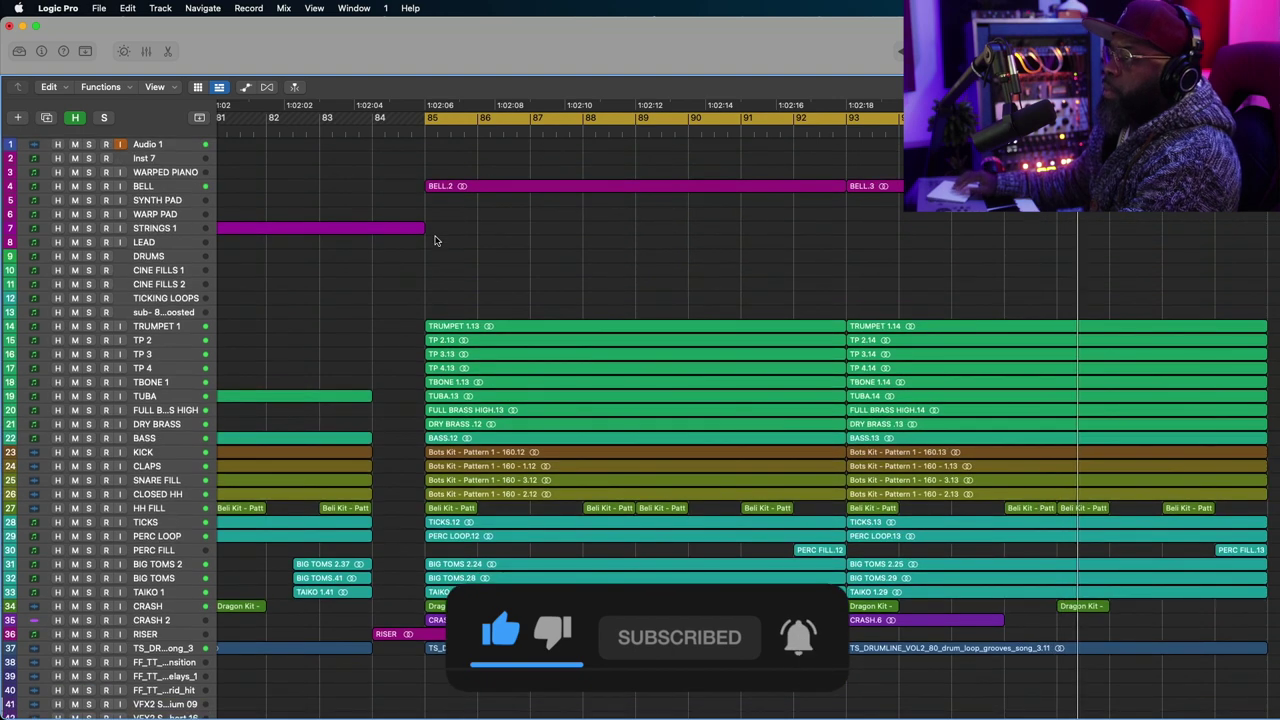
scroll(436, 241, left, 5)
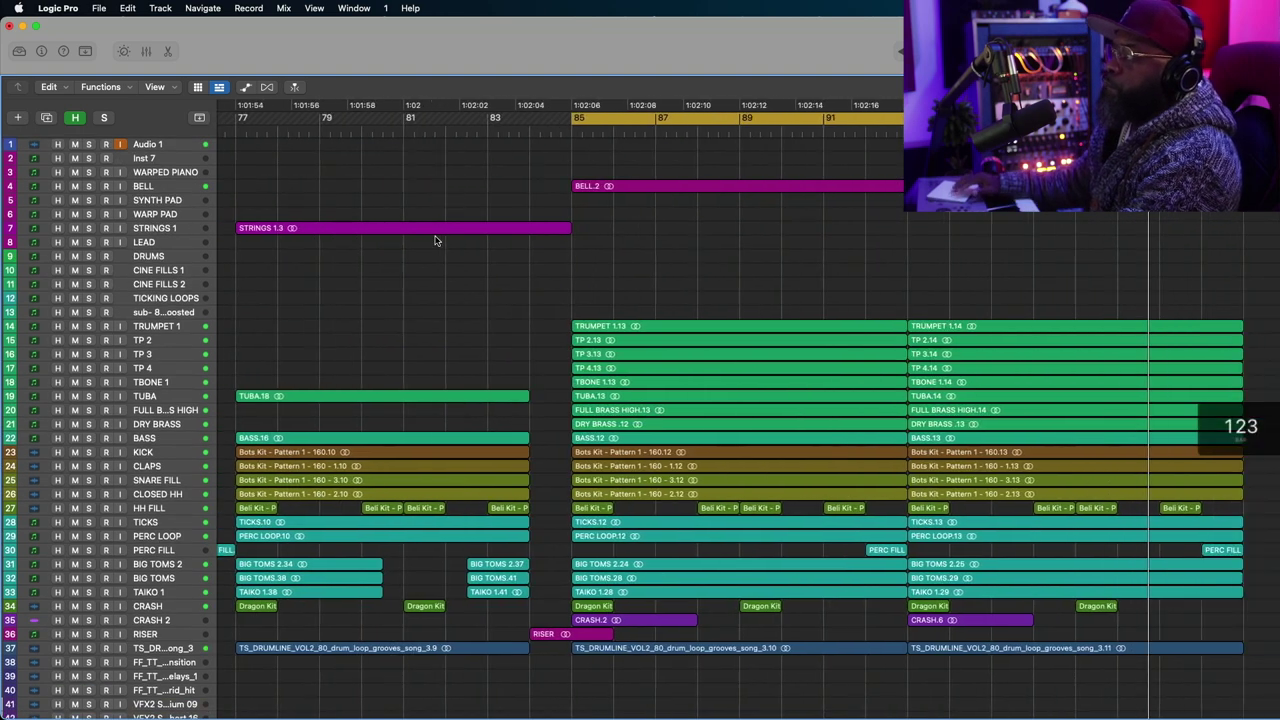
scroll(435, 241, right, 3)
scroll(435, 241, left, 2)
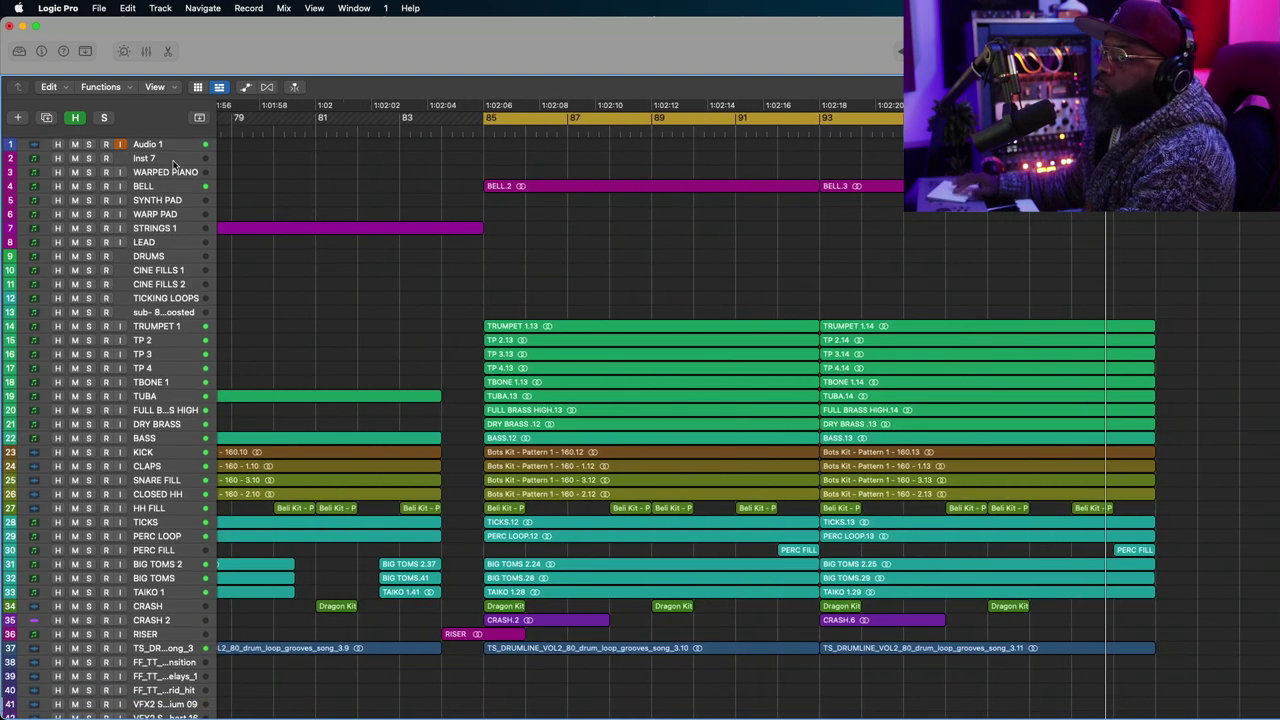
Select the empty Inst 7 track with the Arcade instrument and record a part over the brass section from bar 85 to bar 93.
click(173, 162)
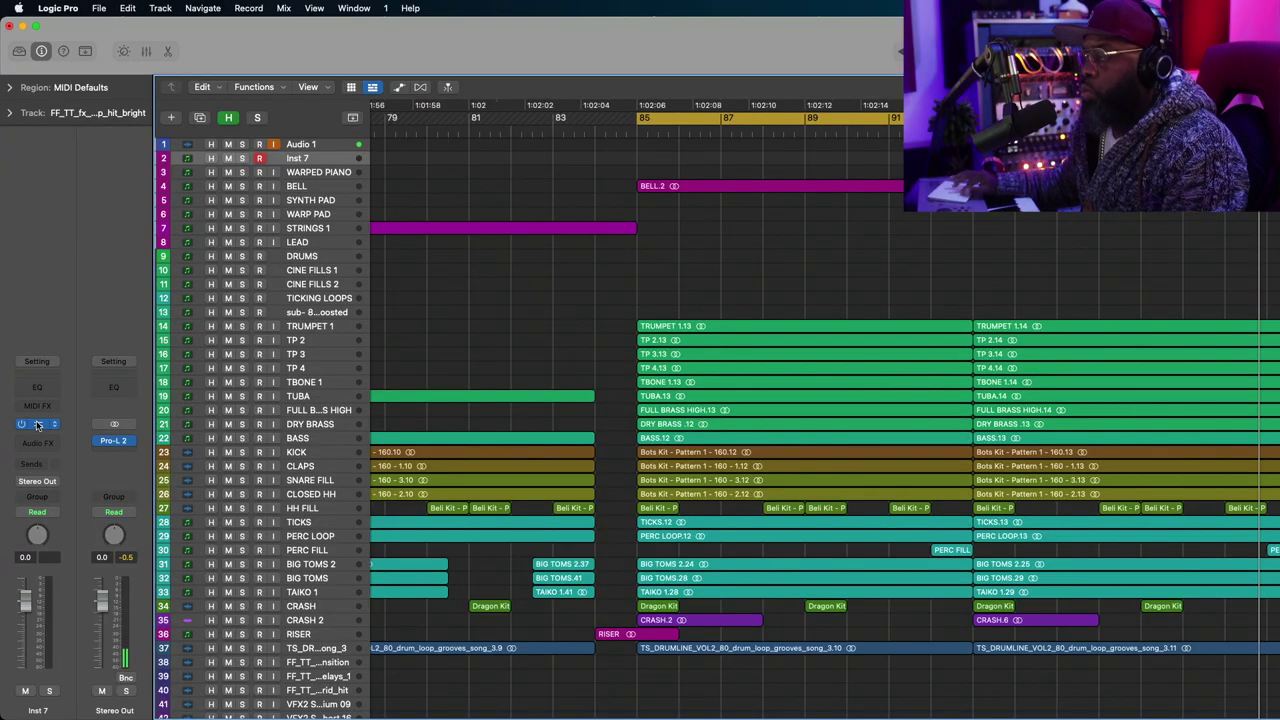
key(v)
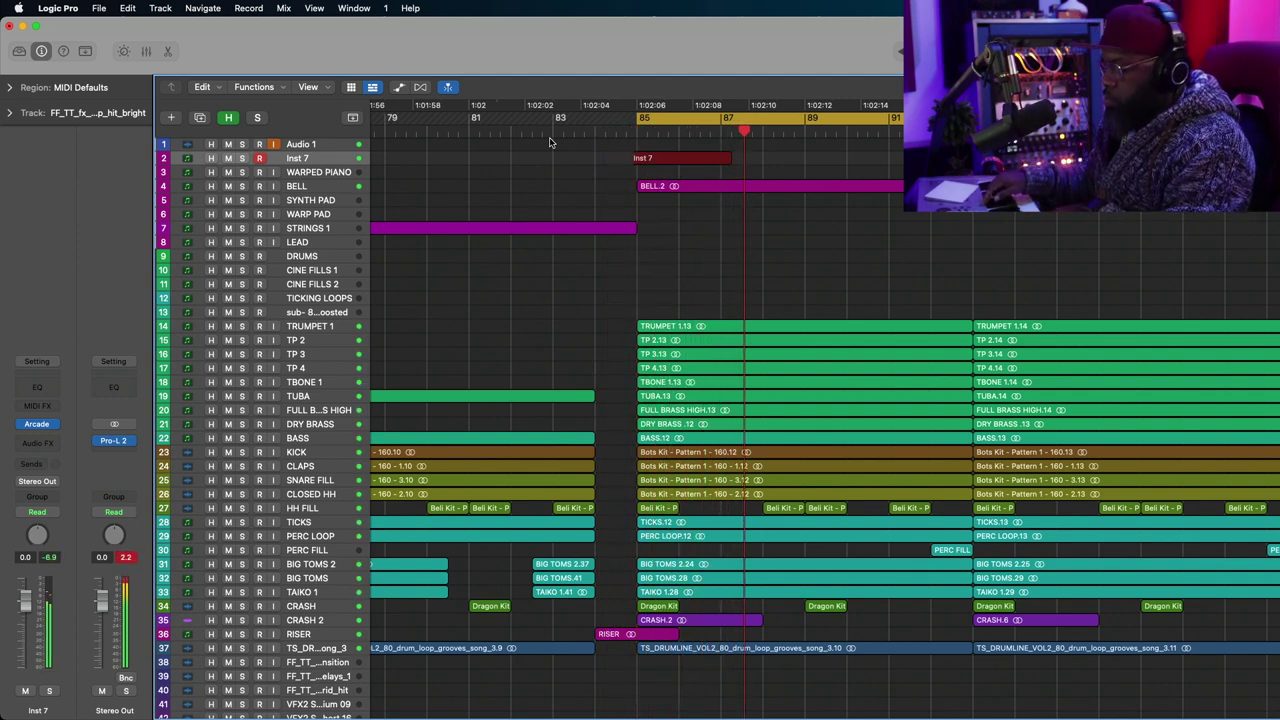
key(space)
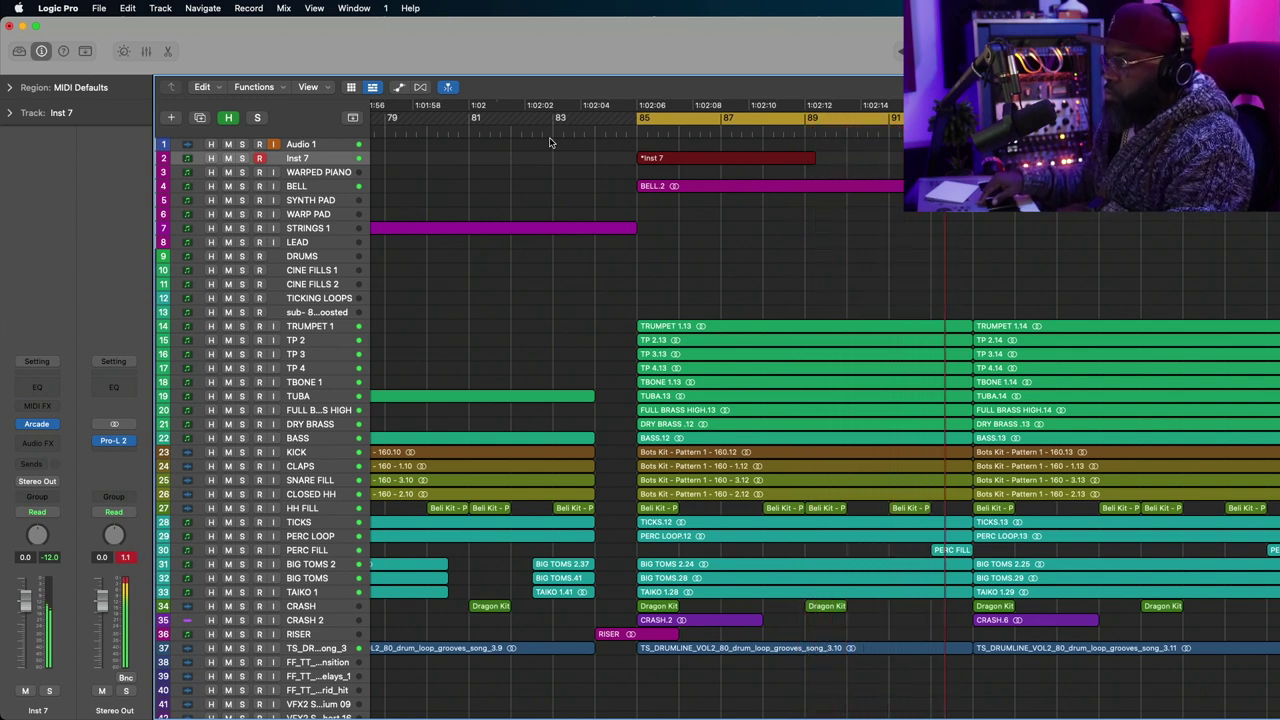
key(space)
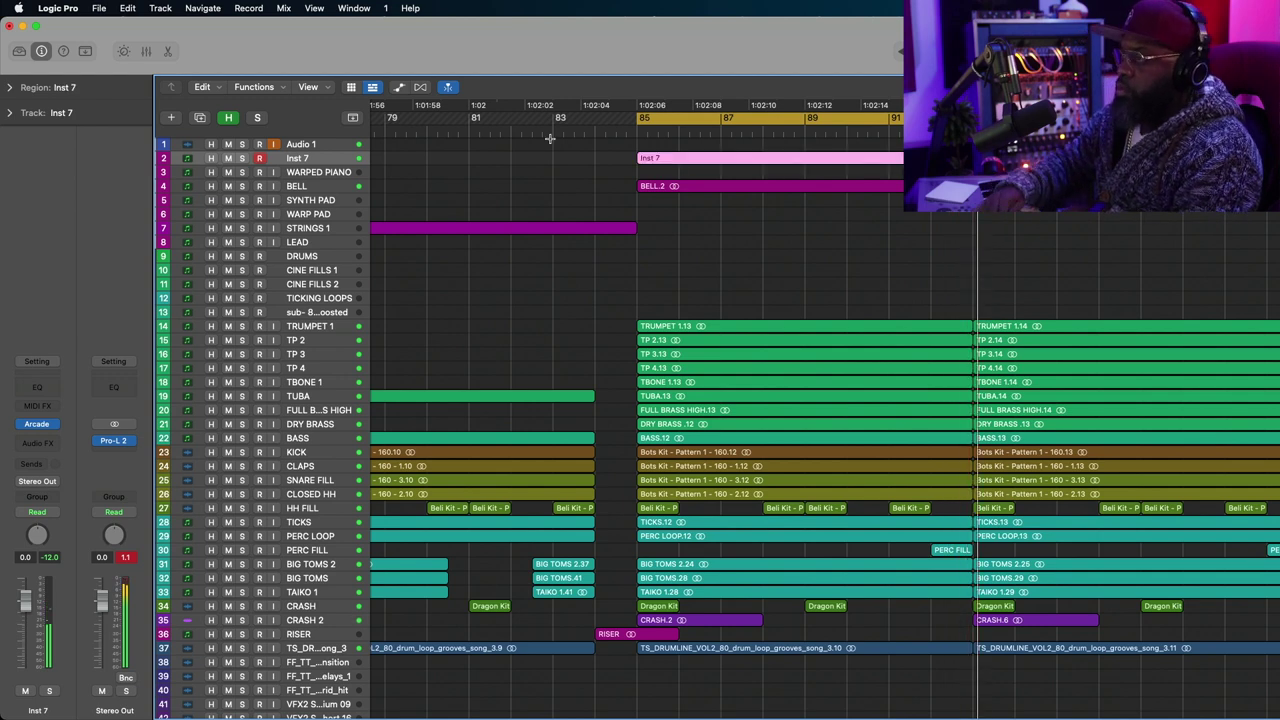
Record the Arcade part on the Inst 7 track again from bar 85 to bar 93 and play back the take.
key(r)
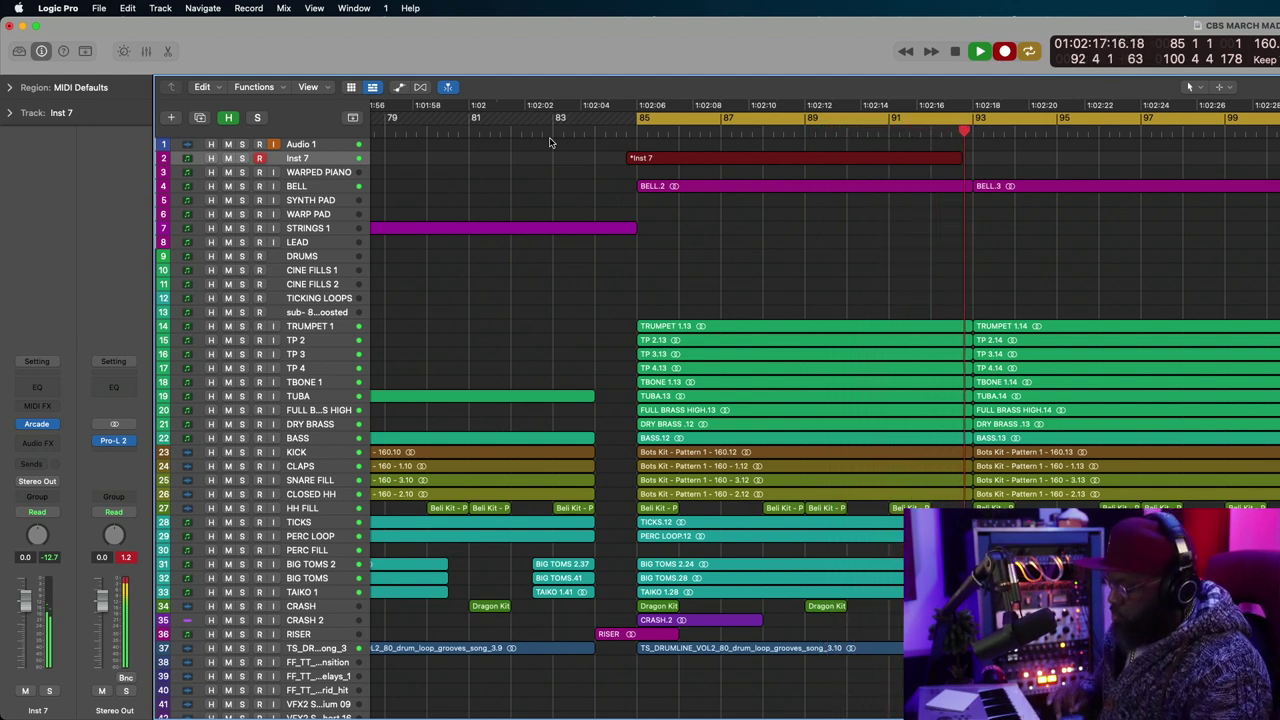
key(shift+r)
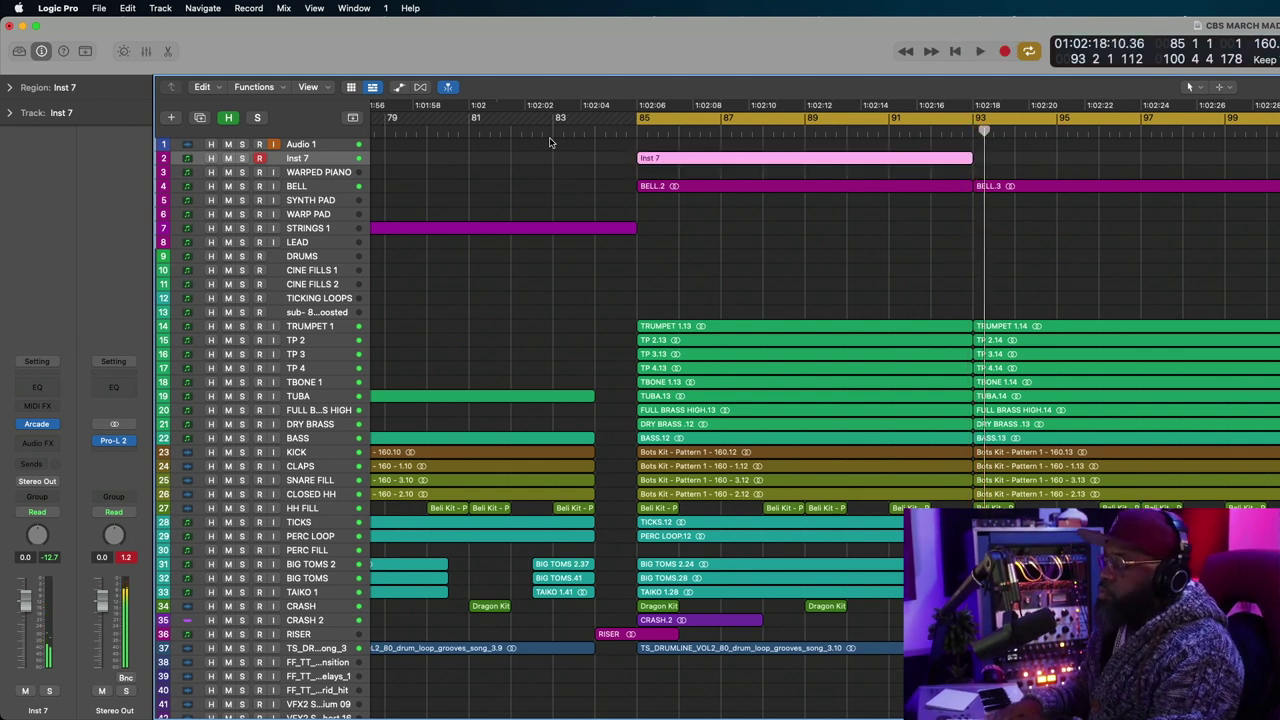
key(space)
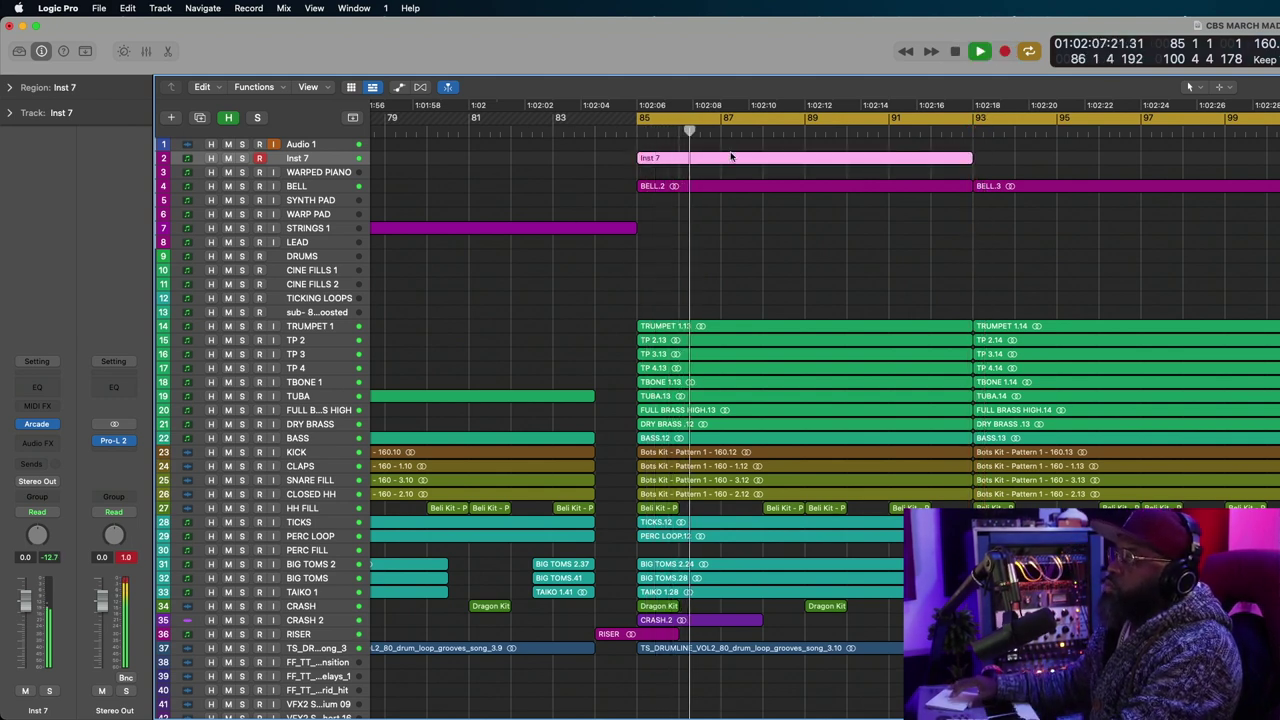
key(space)
Bounce the Inst 7 region in place to a new track named CHOIR, with the source muted.
key(ctrl+b)
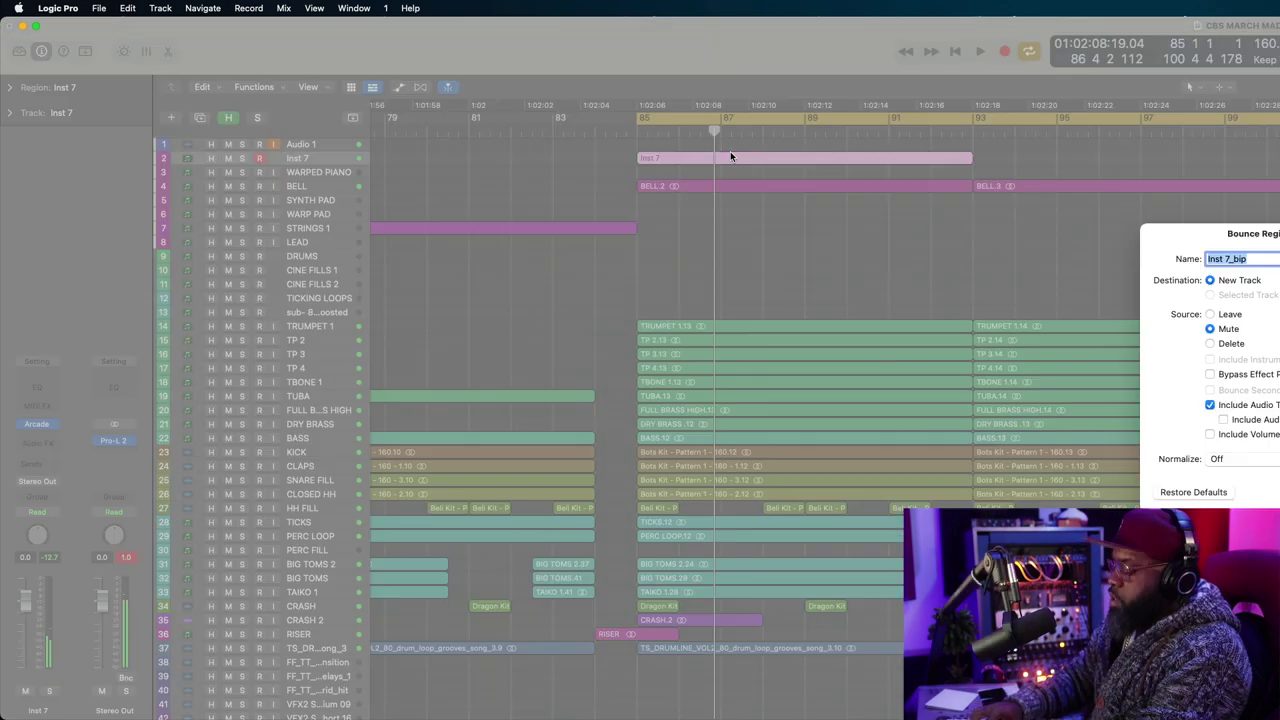
text(CHOIR)
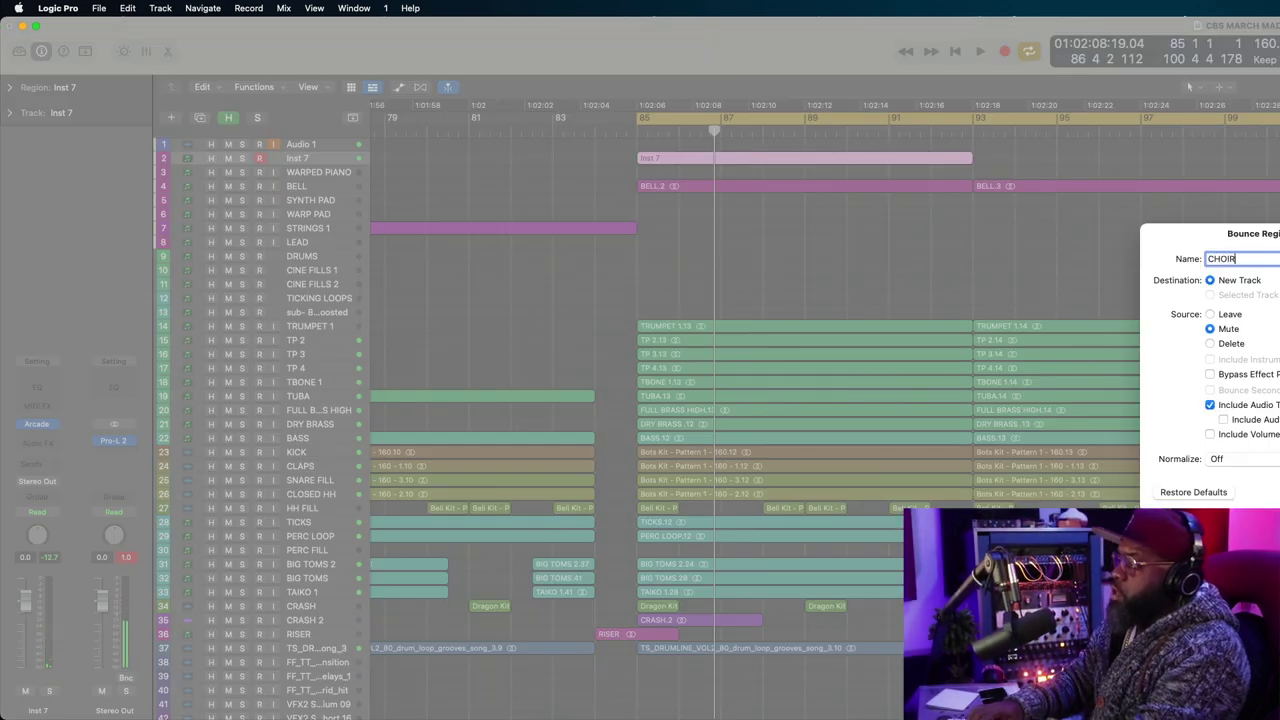
key(Return)
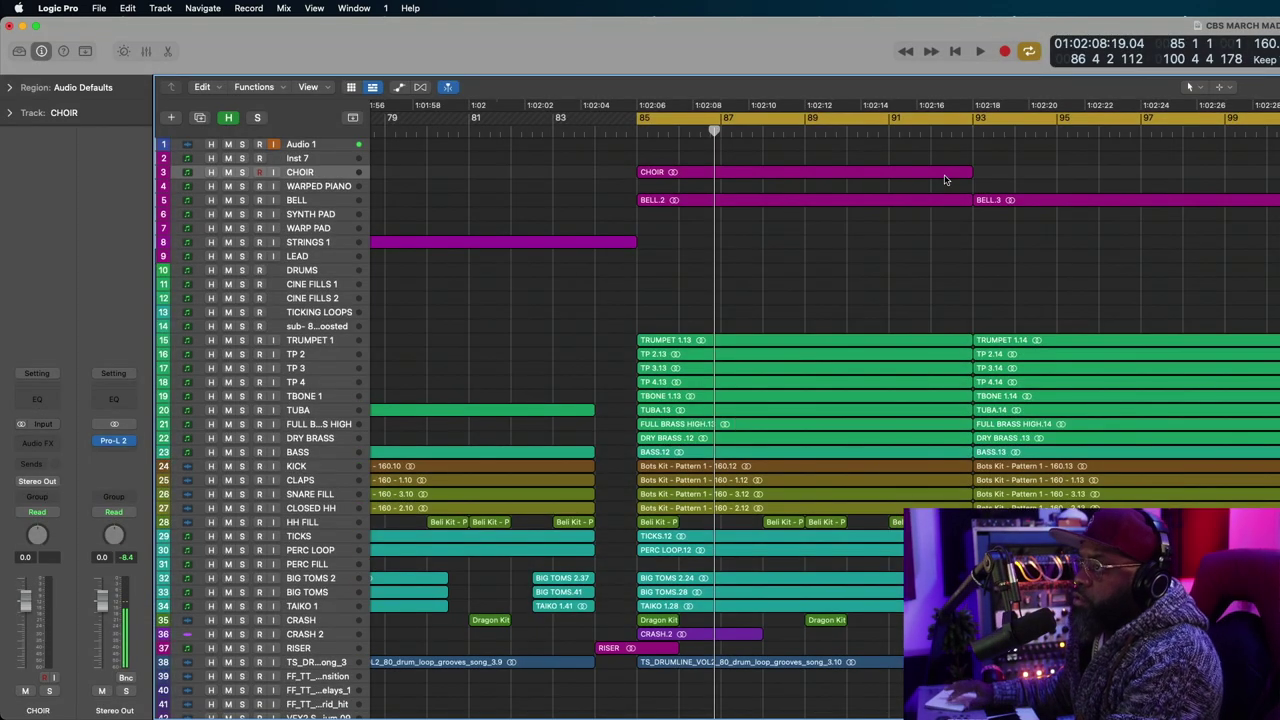
Add a Channel EQ to the CHOIR track and set a low-cut filter at about 442 Hz while the section plays.
click(35, 441)
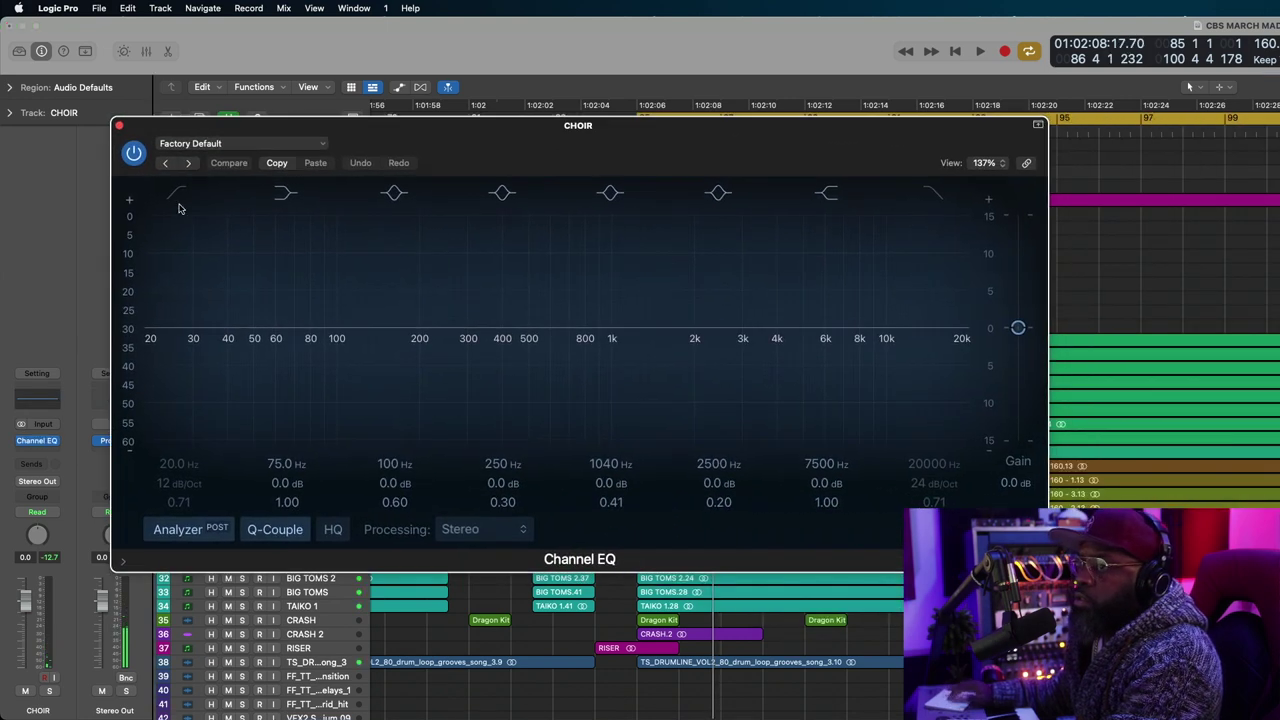
key(space)
mouse_move(179, 208)
mouse_down()
mouse_move(306, 337)
mouse_move(517, 349)
mouse_up()
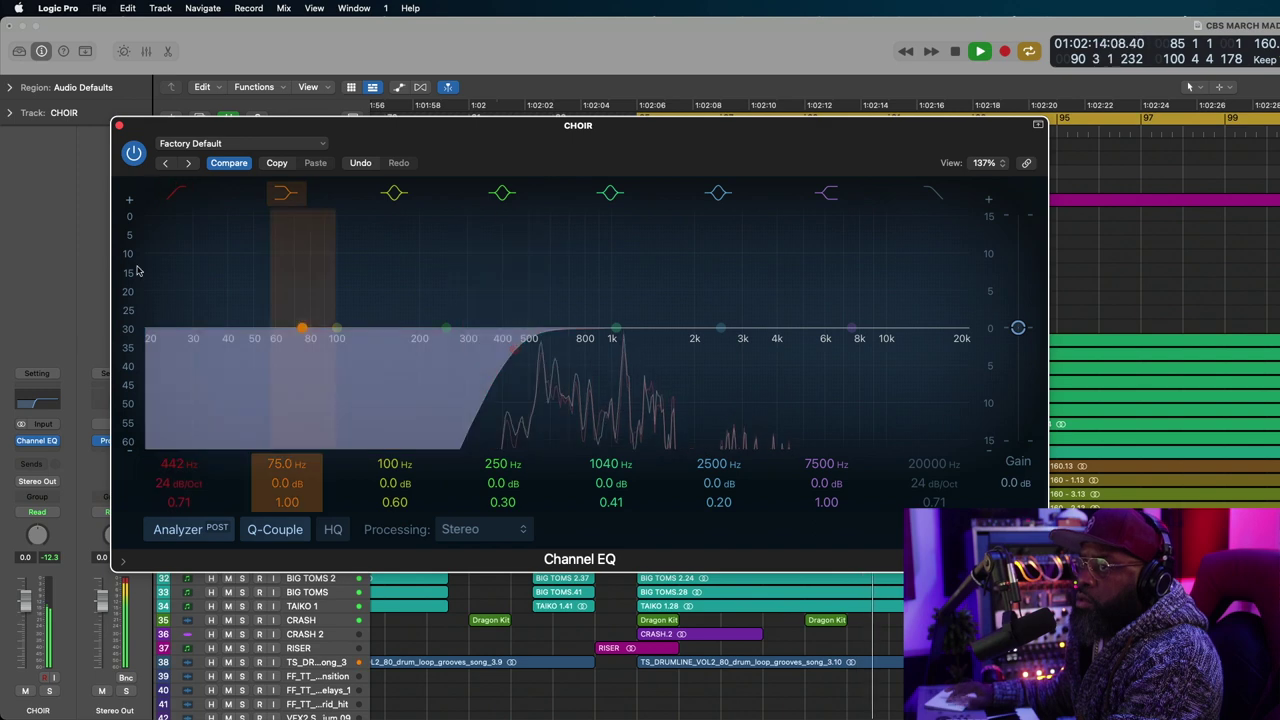
click(119, 127)
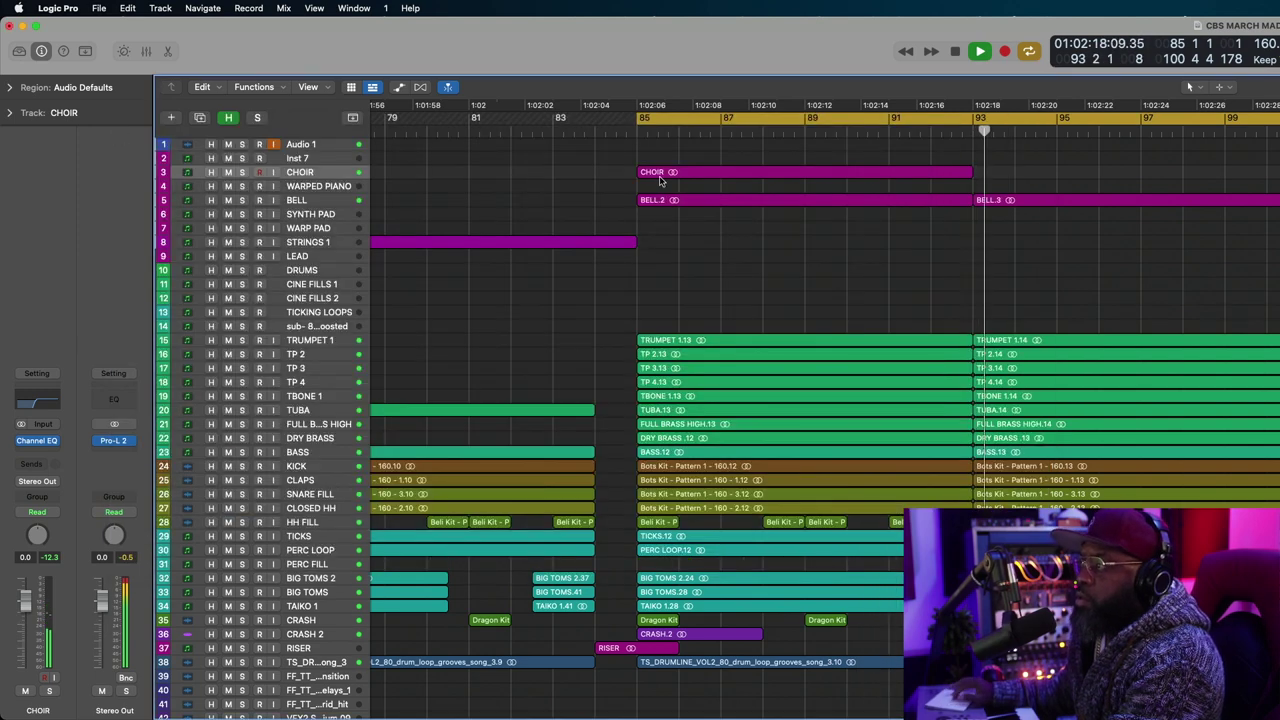
Repeat the CHOIR region once so it also covers bars 93 to 101.
click(933, 176)
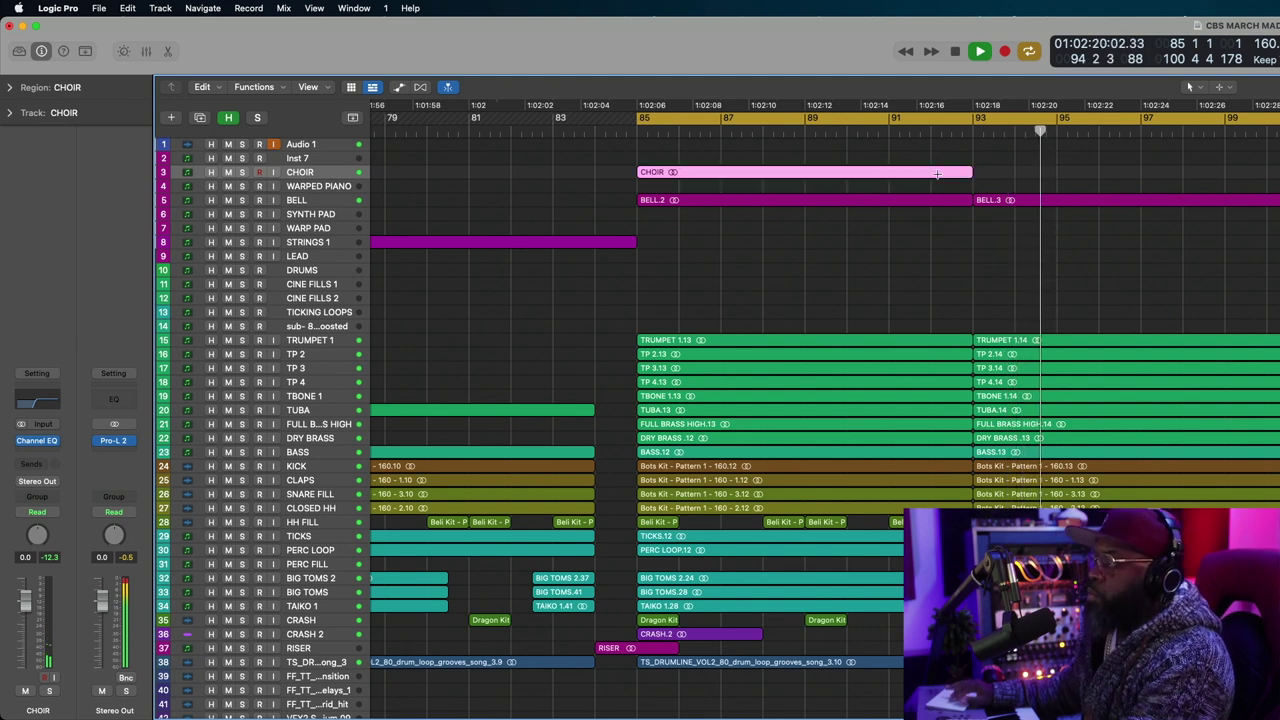
key(super+r)
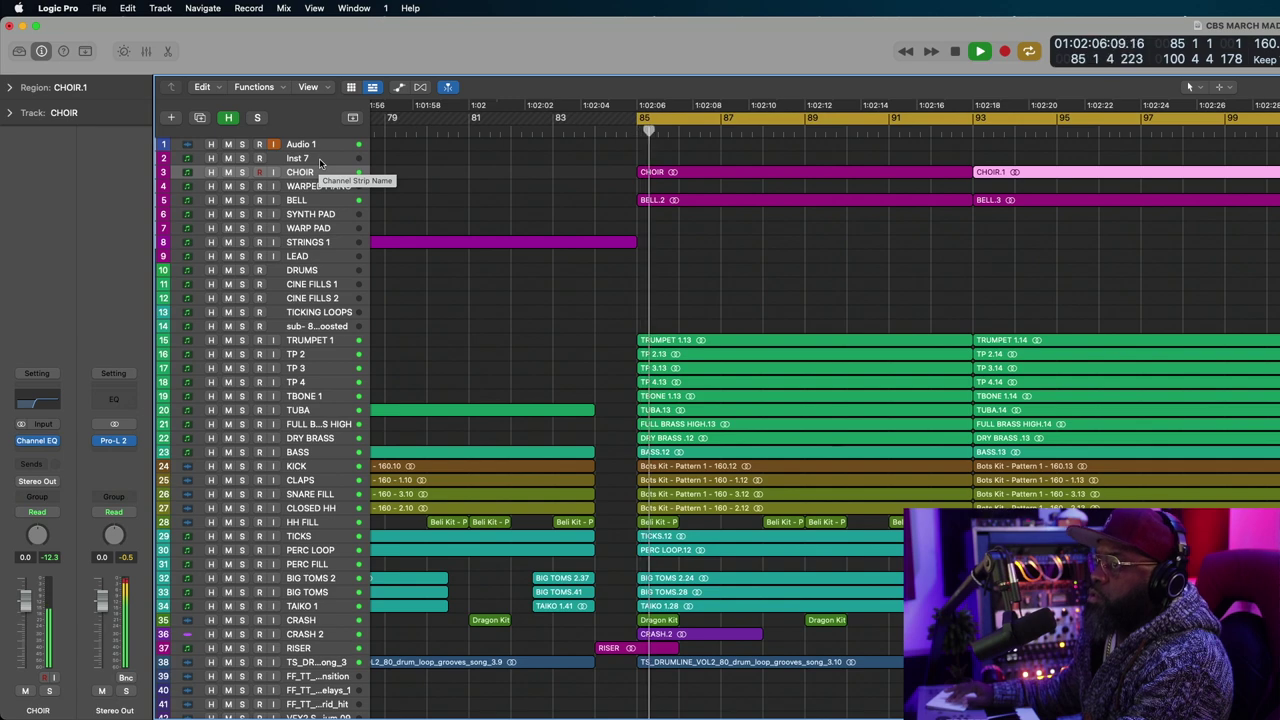
key(space)
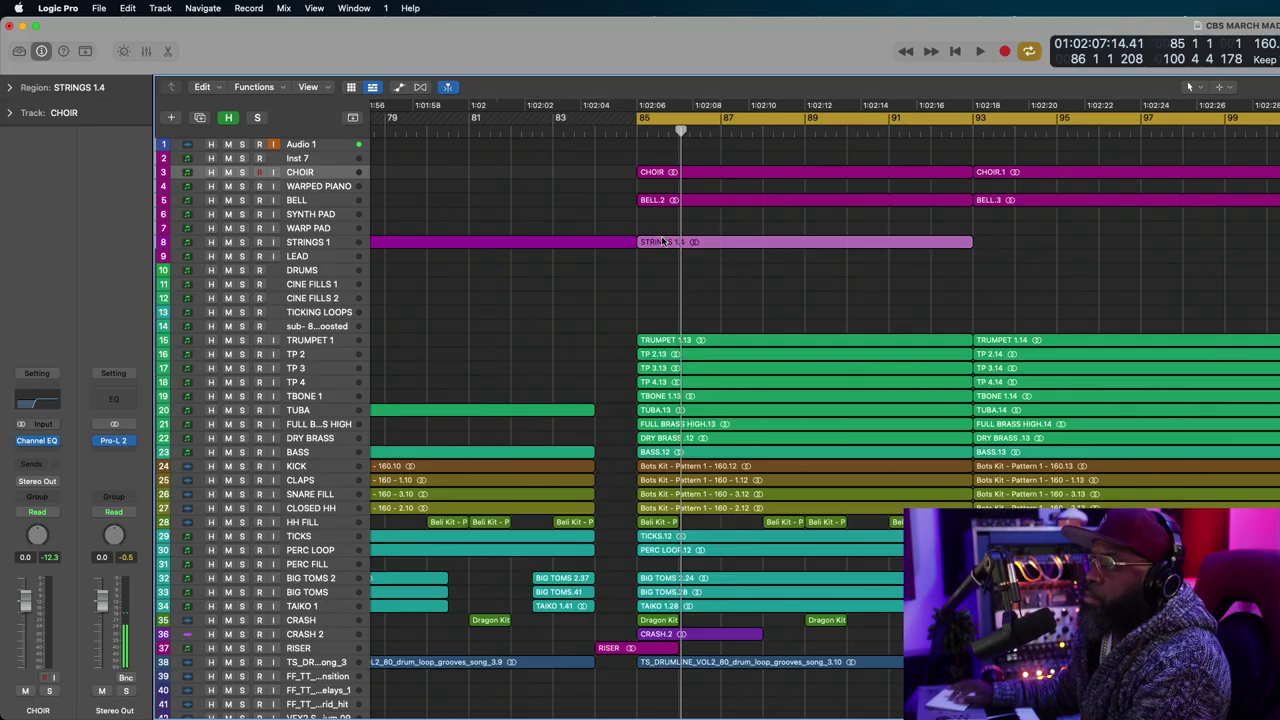
drag(662, 241, 597, 317)
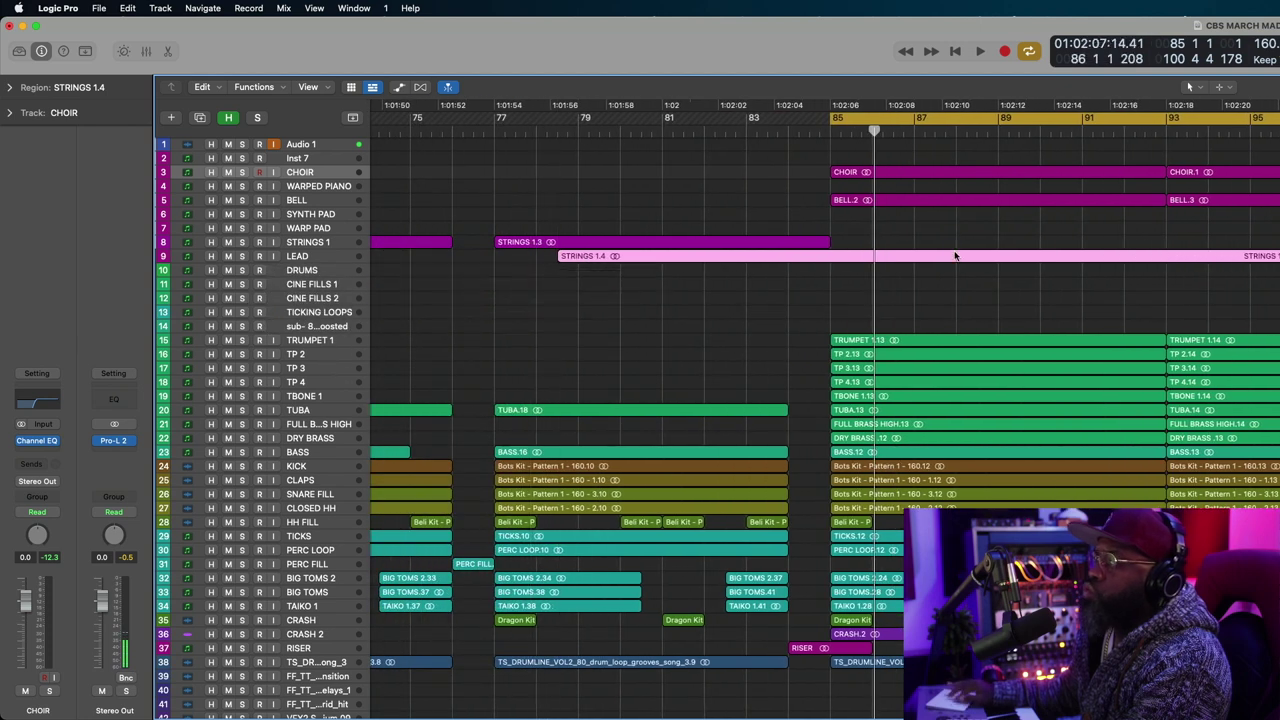
drag(955, 256, 1100, 270)
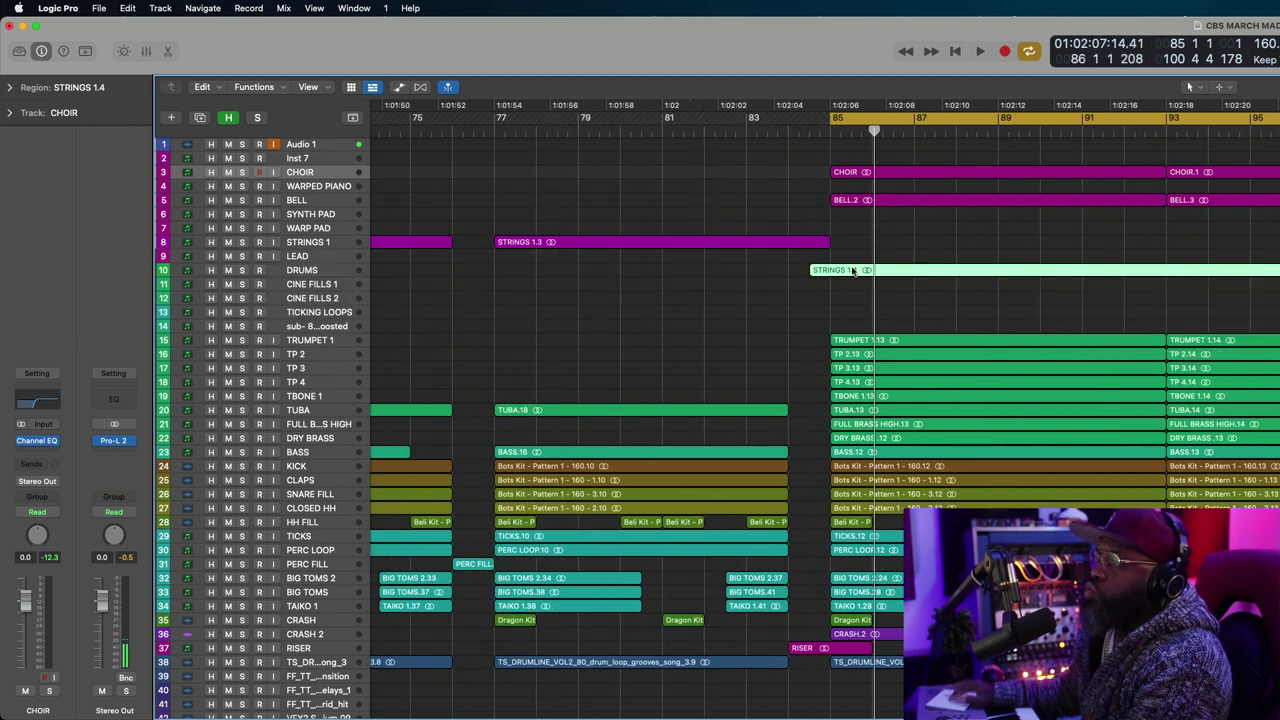
drag(853, 265, 855, 262)
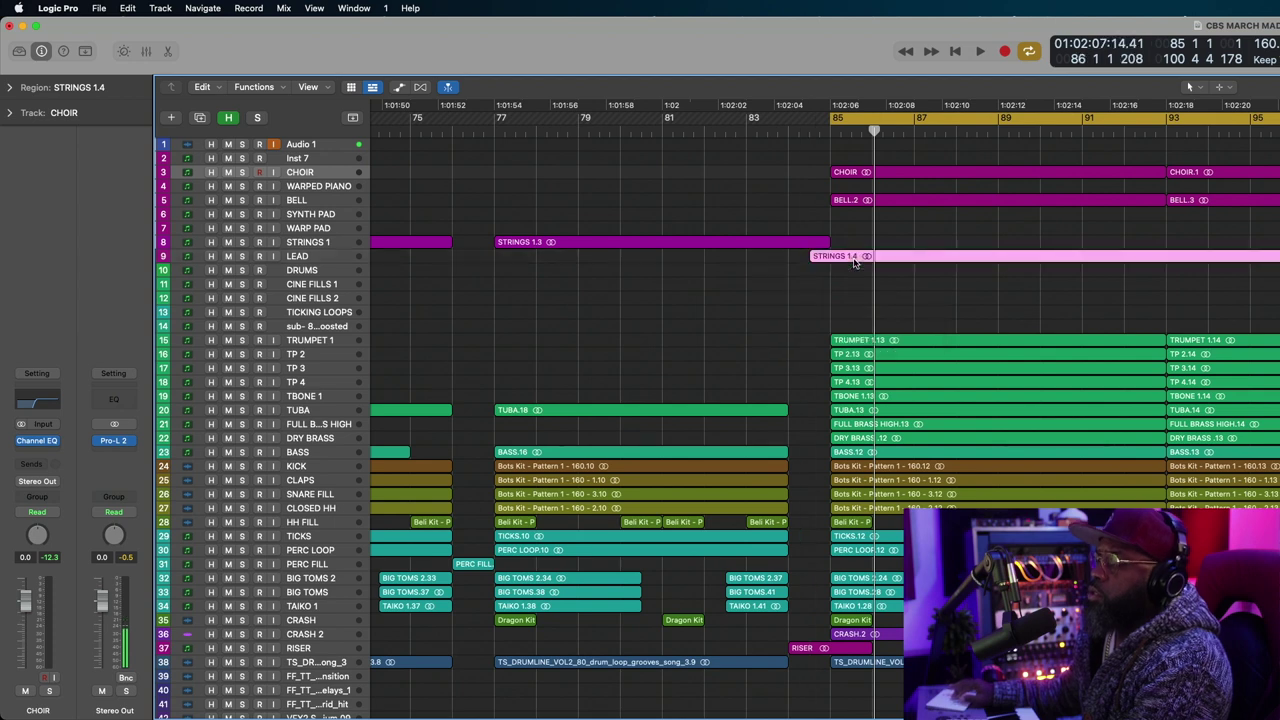
key(Delete)
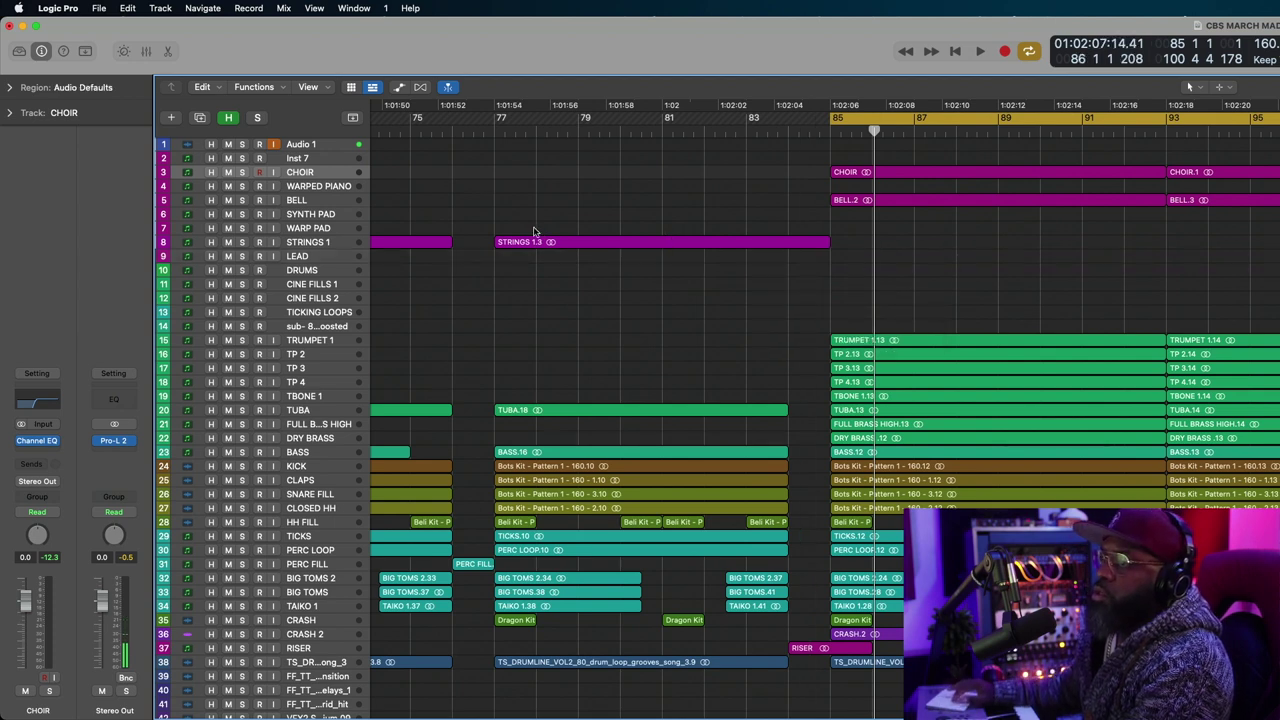
Play from bar 77 and repeat the STRINGS 1.3 region twice to cover bars 85 to 101.
key(space)
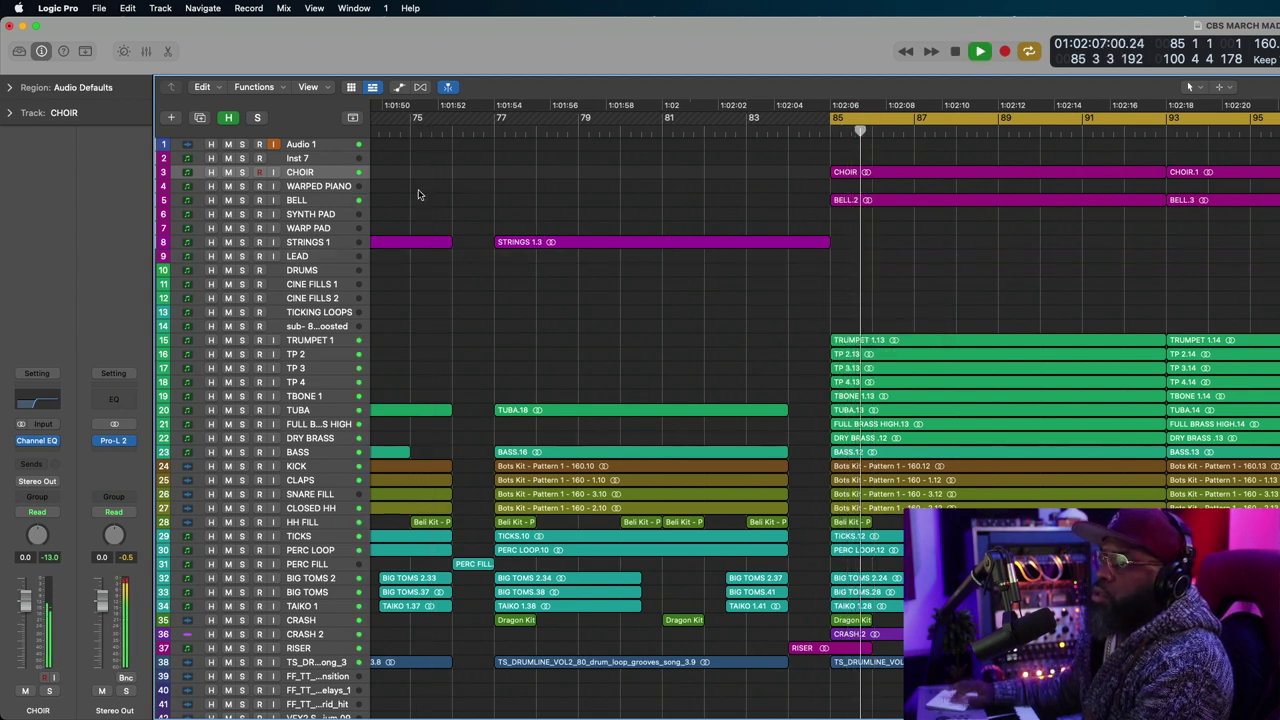
click(480, 120)
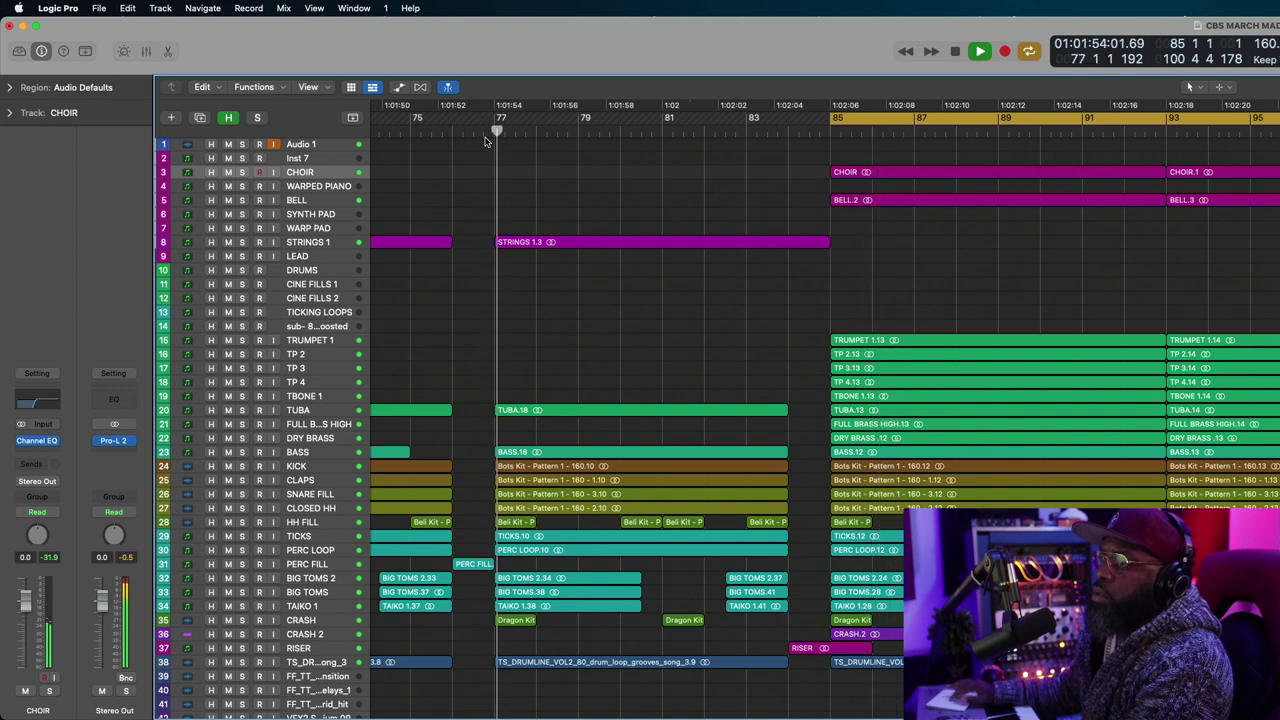
click(587, 242)
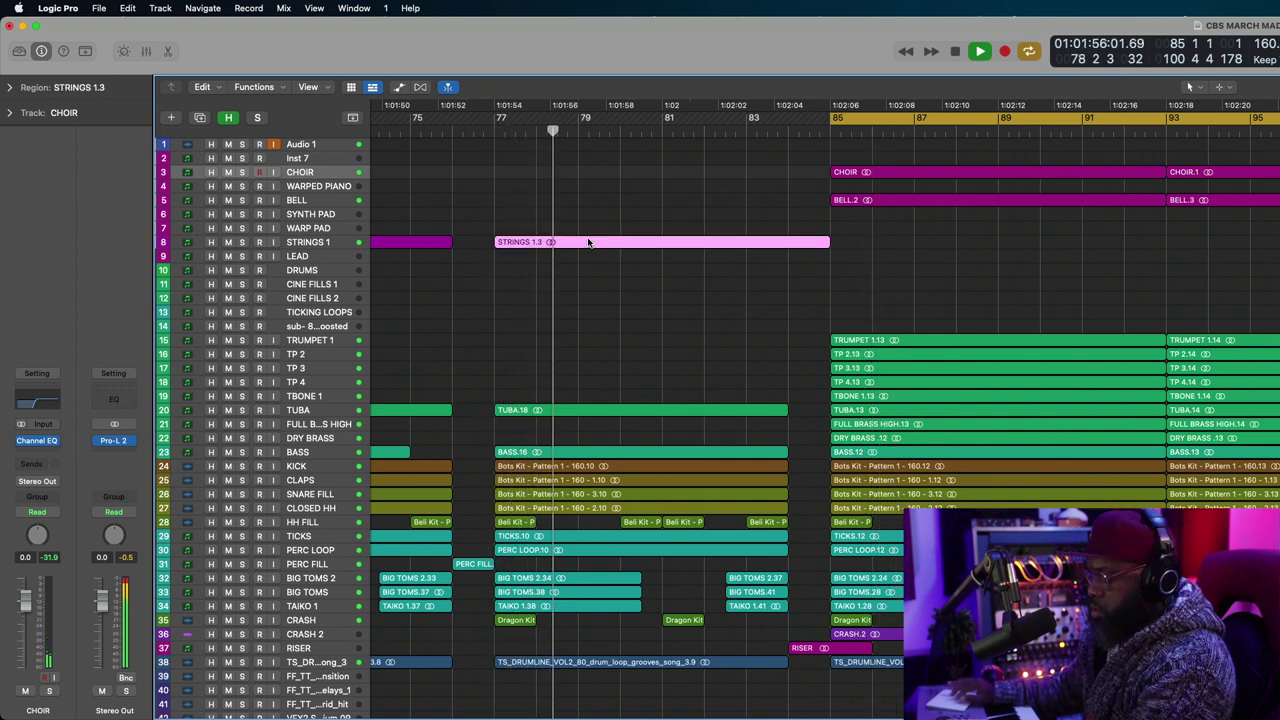
key(super+r)
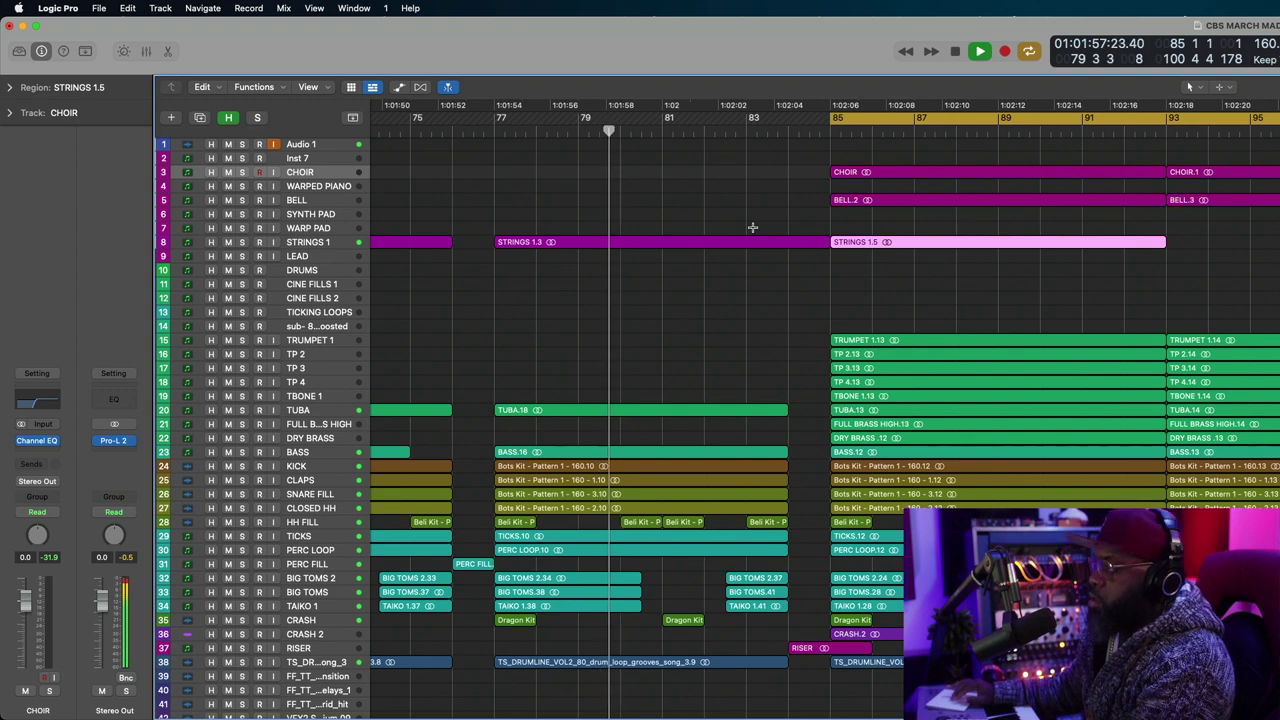
key(Right)
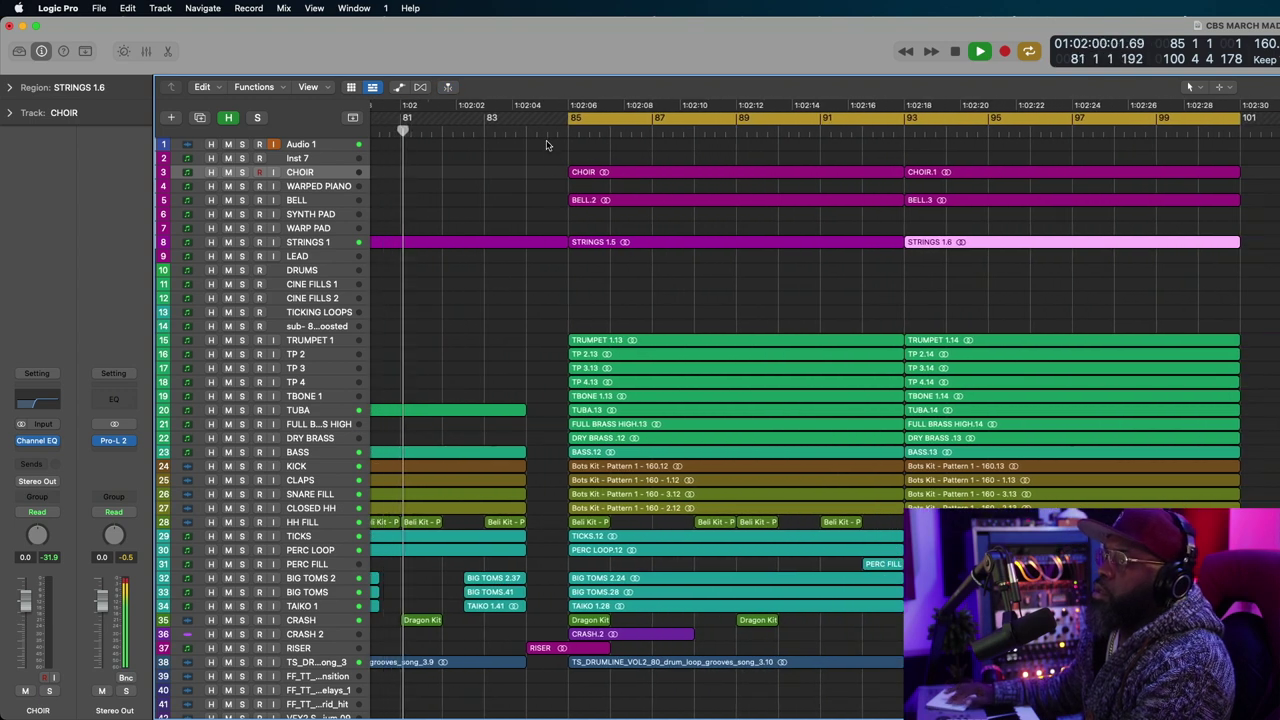
Trim the end of the STRINGS 1.3 region back to bar 84 and delete the strings copy between bars 85 and 93.
click(562, 243)
drag(562, 243, 526, 246)
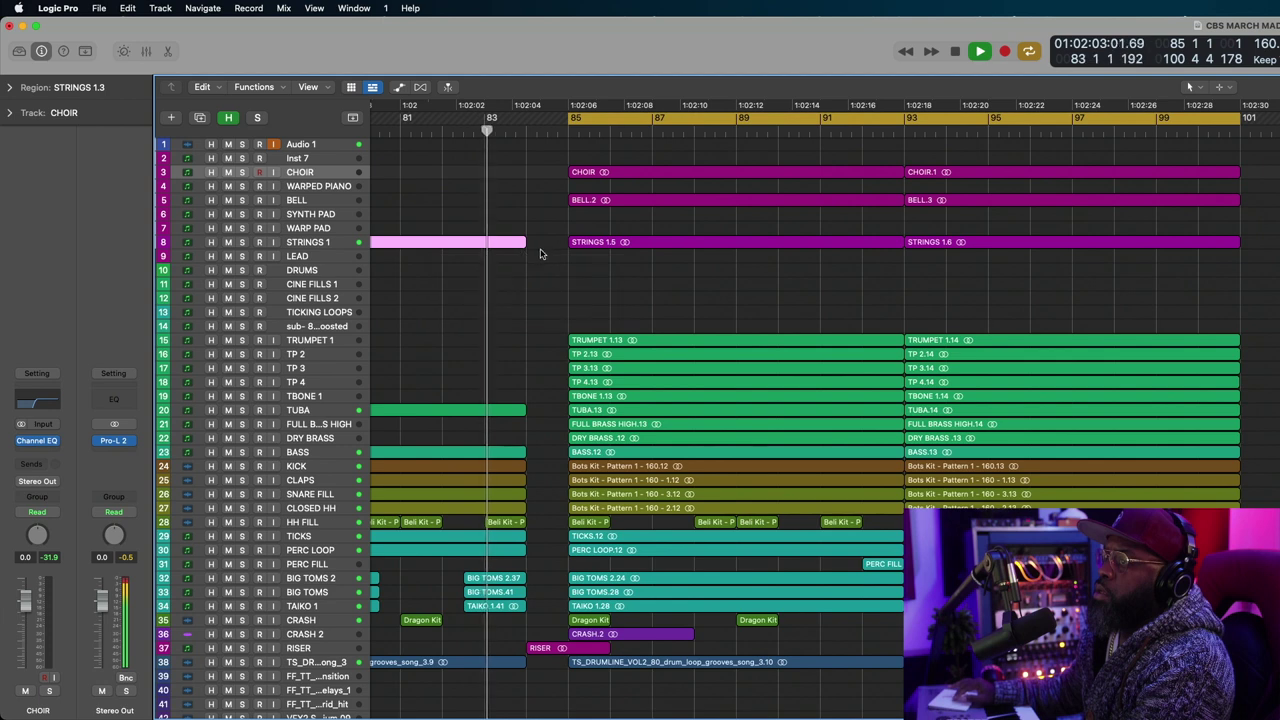
key(space)
click(595, 243)
key(Delete)
key(space)
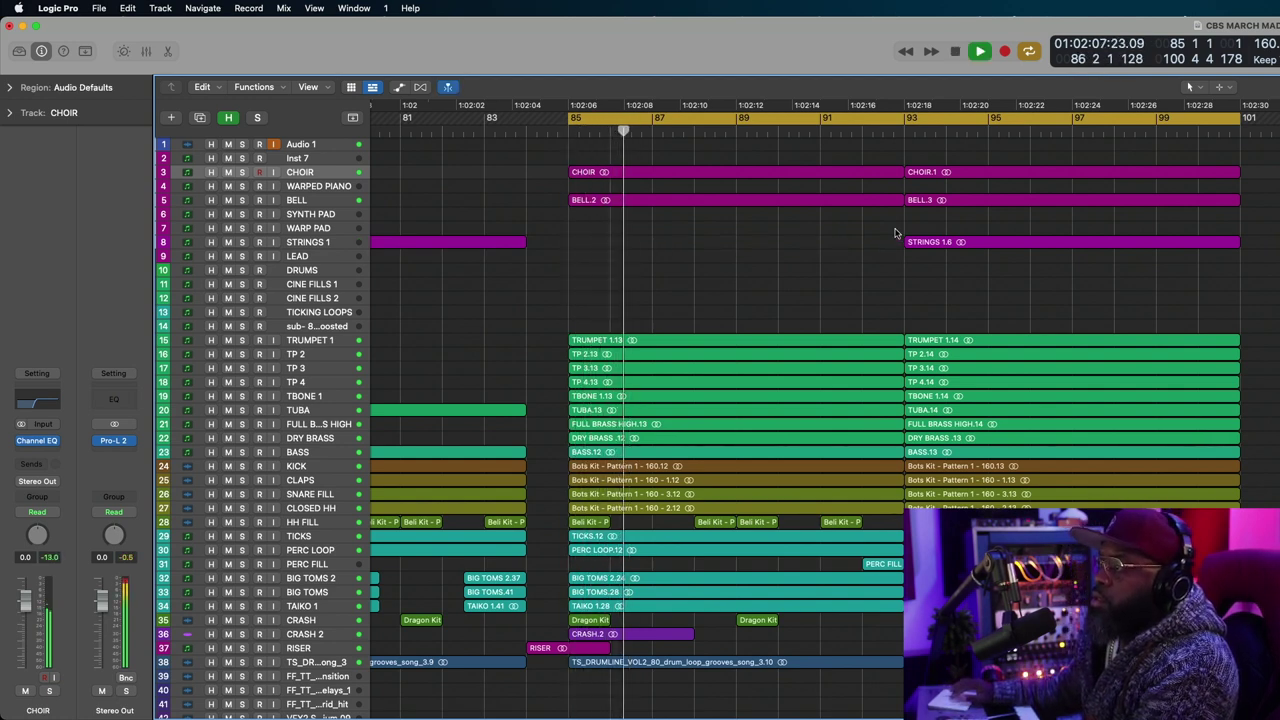
Play the closing section from bar 85 and examine its tracks down to the effects tracks.
scroll(895, 233, right, 3)
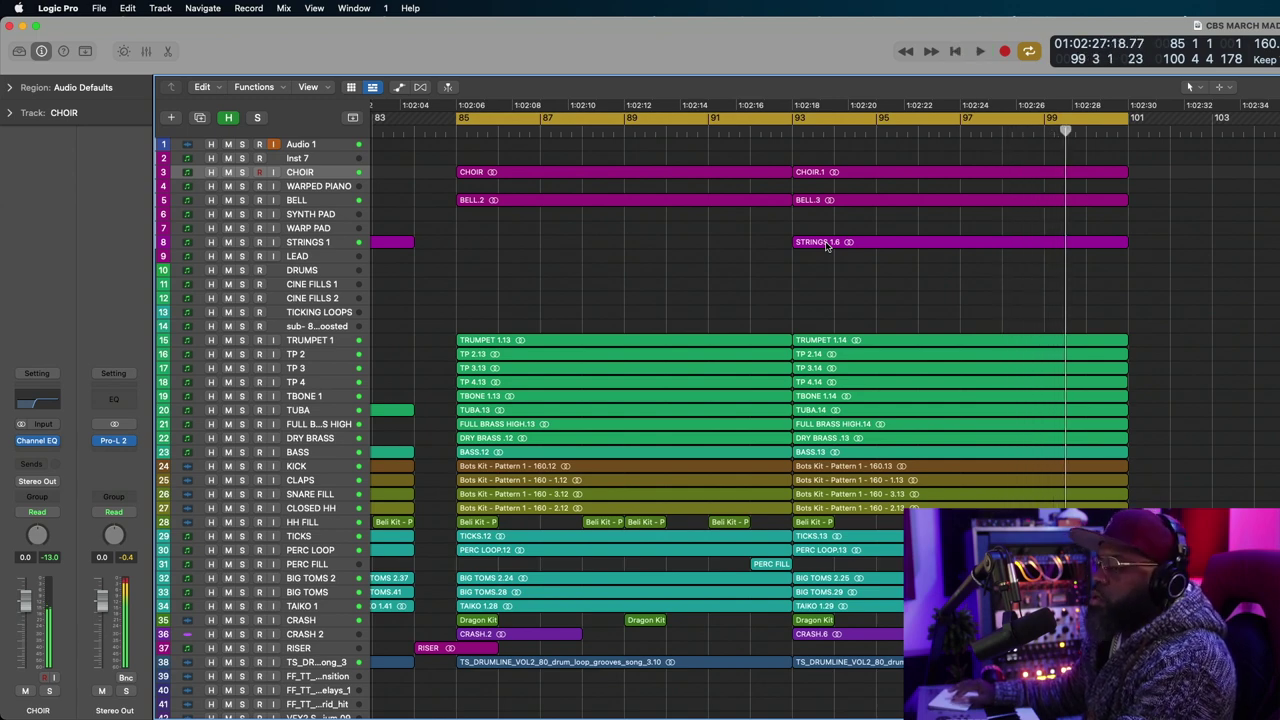
scroll(826, 246, down, 2)
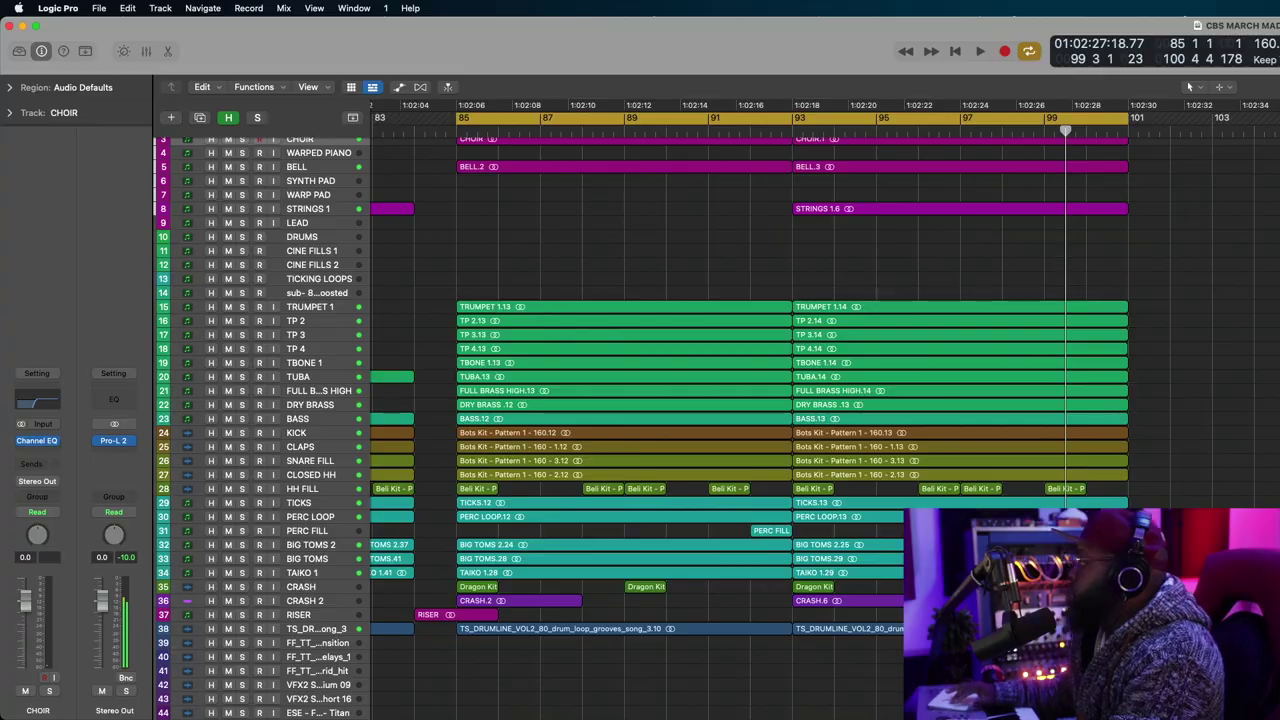
key(space)
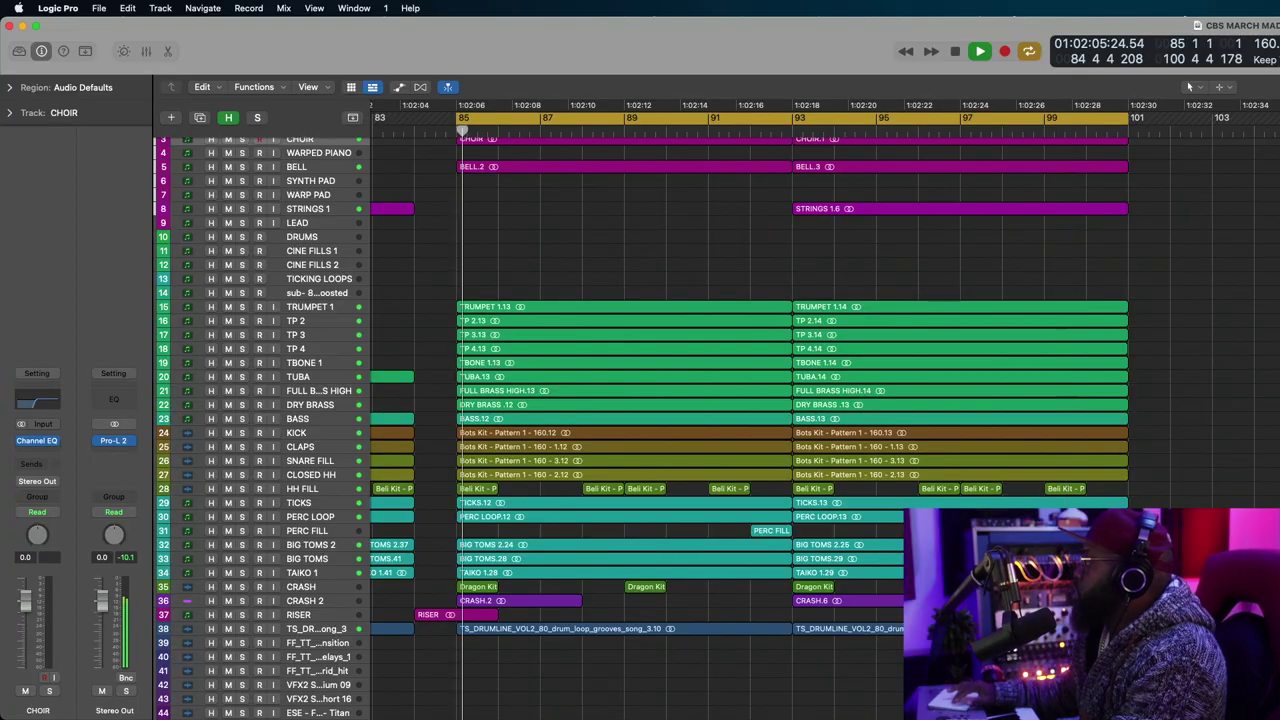
key(space)
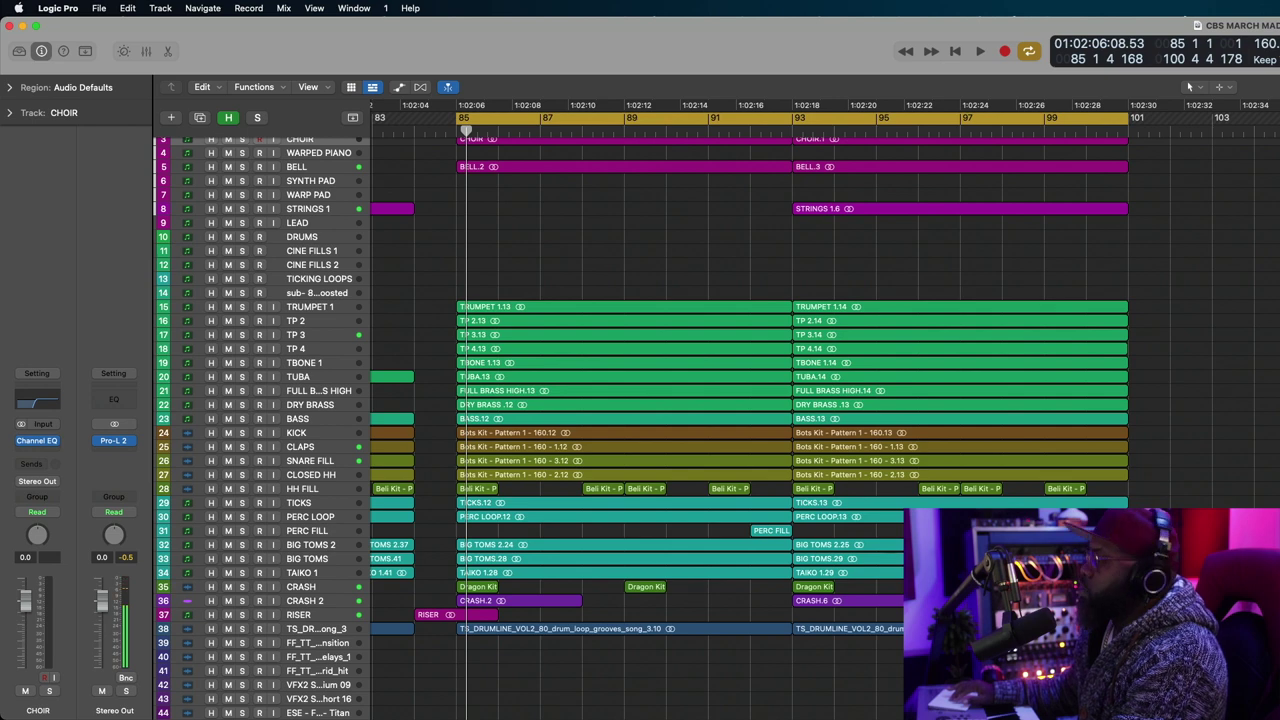
Audition transition effect samples and place VFX1 Uplifter 017 and VFX1 Uplifter 036 so they rise into bar 101.
key(Down)
key(Down)
key(Down)
key(Down)
key(Down)
key(Down)
key(Down)
key(Down)
key(Down)
key(Down)
key(Down)
key(Down)
key(Down)
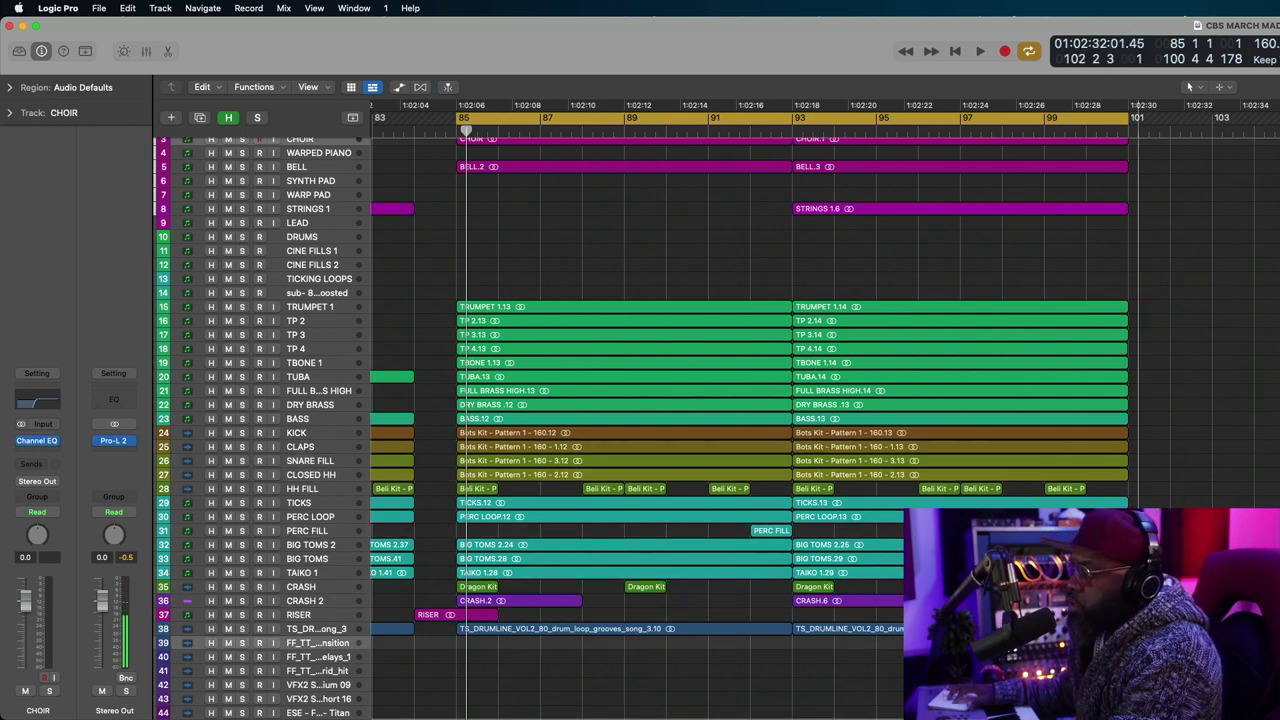
key(Down)
key(Down)
key(Down)
key(Down)
key(Down)
key(Down)
key(Down)
key(Down)
key(Down)
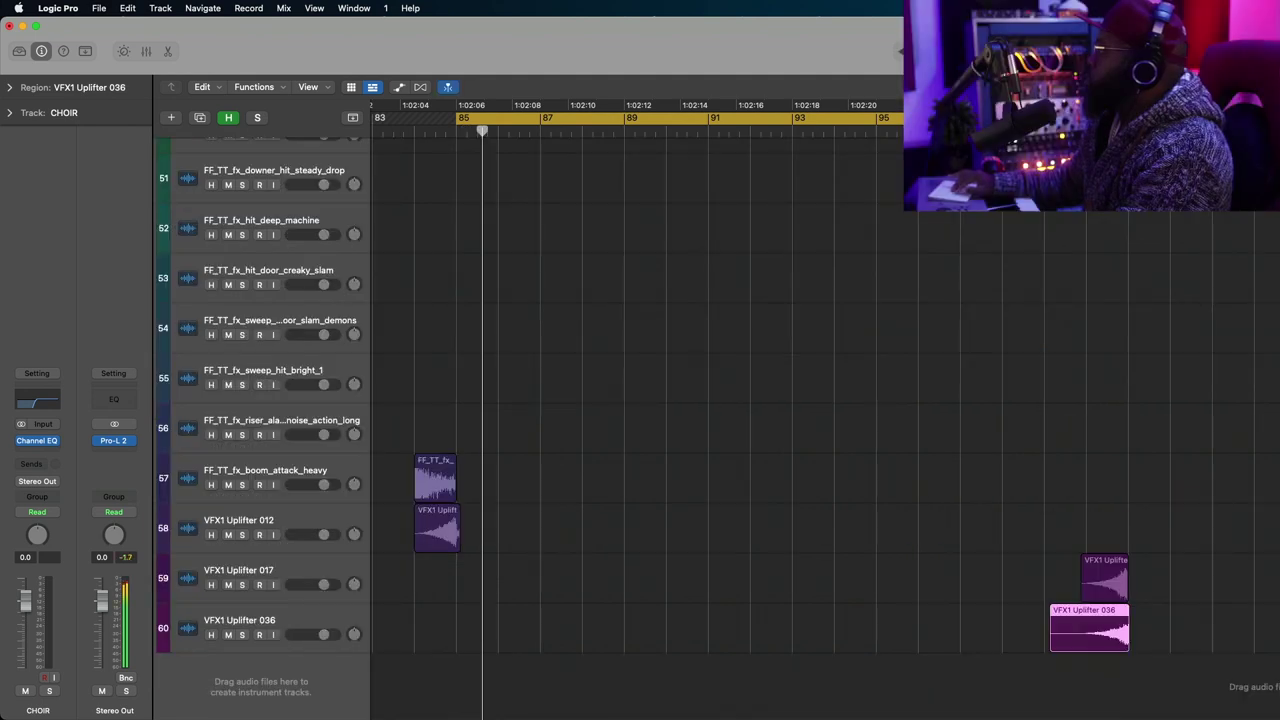
Place the FF_TT_fx_stinger_hit_swell_junk sample on a new track below the uplifters, starting at about beat 4 of bar 100.
drag(1279, 300, 1080, 692)
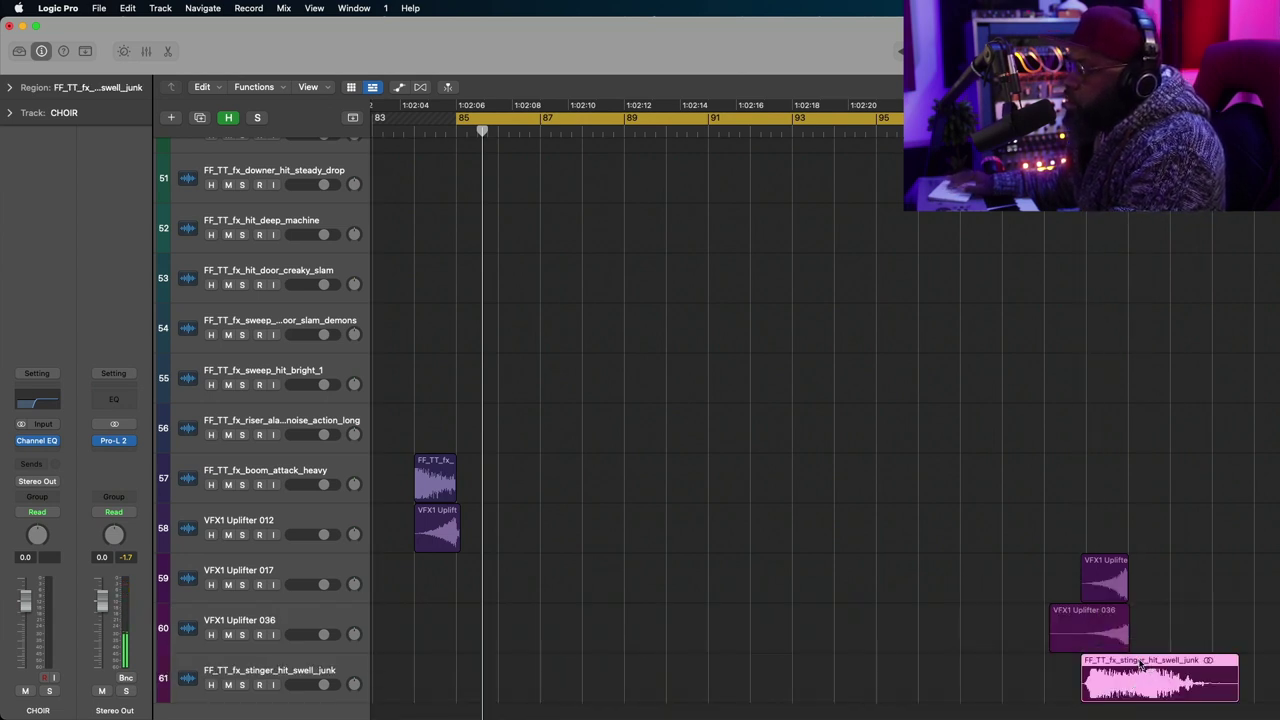
drag(1140, 665, 1180, 660)
key(super+Right)
key(super+Right)
key(super+Right)
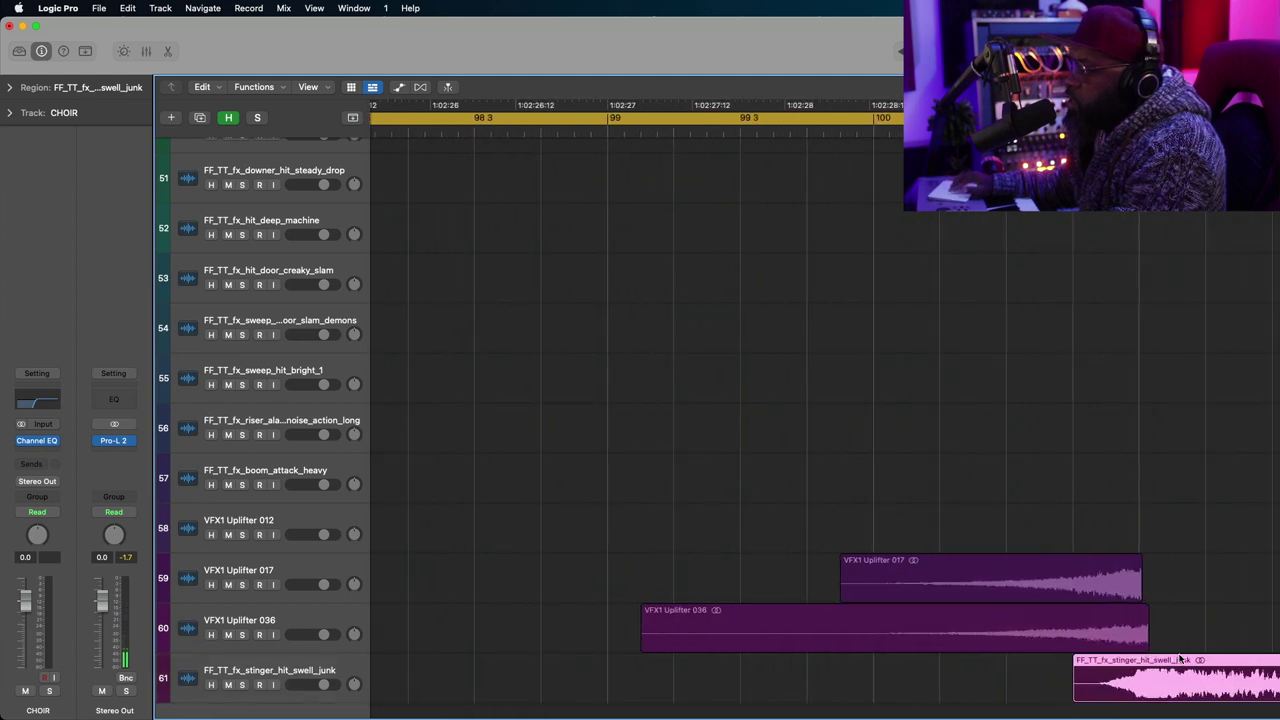
scroll(1180, 658, right, 3)
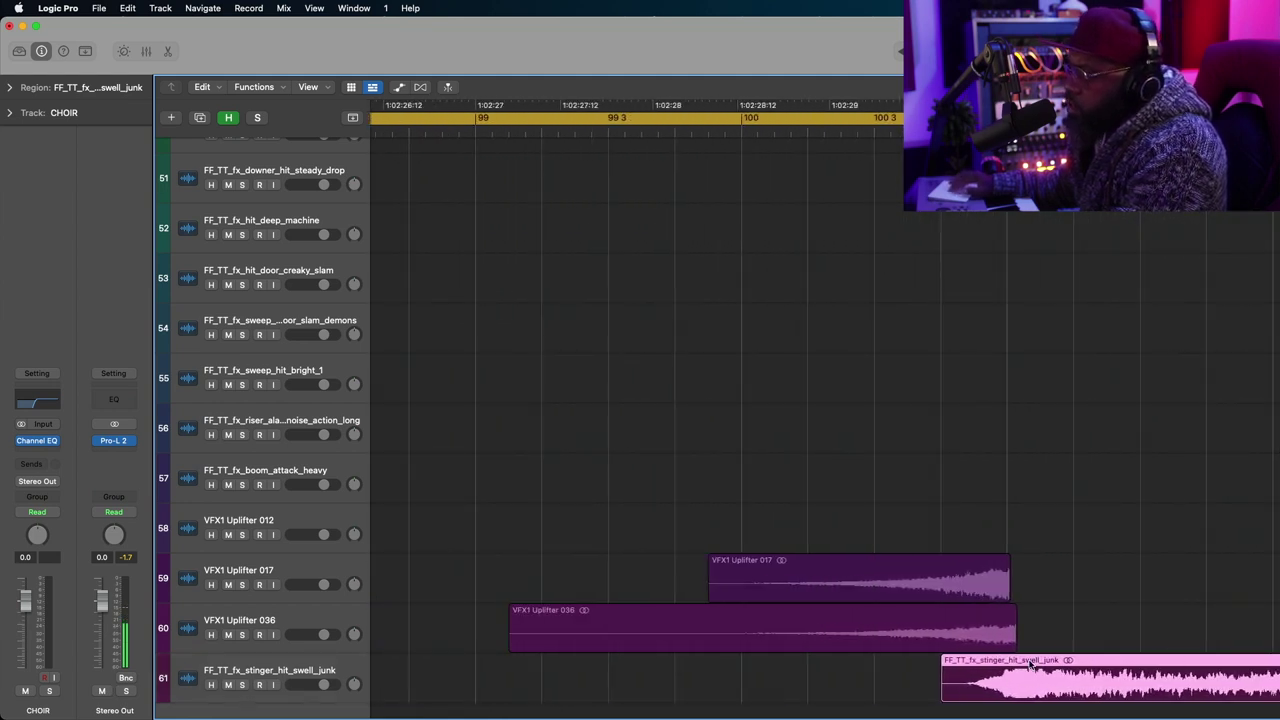
drag(1030, 665, 1035, 664)
Play the closing section and examine how the uplifters and stinger line up around bar 101.
key(space)
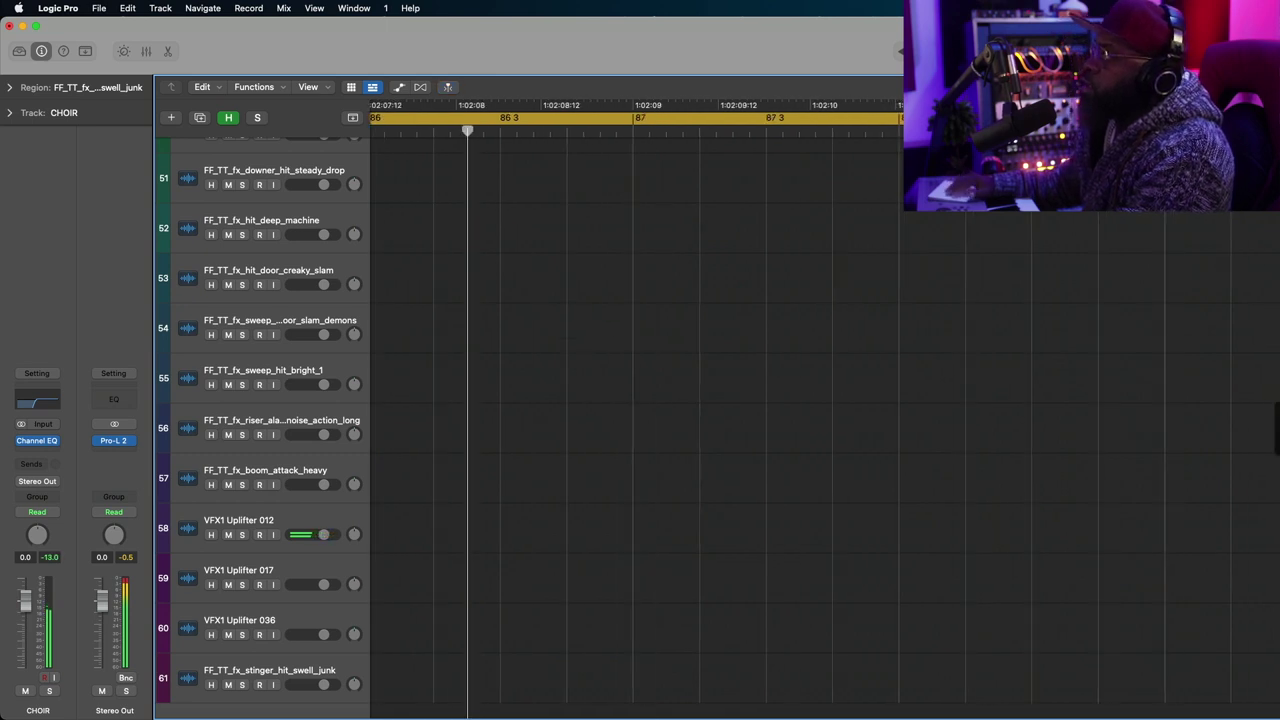
scroll(640, 420, right, 10)
scroll(640, 420, down, 2)
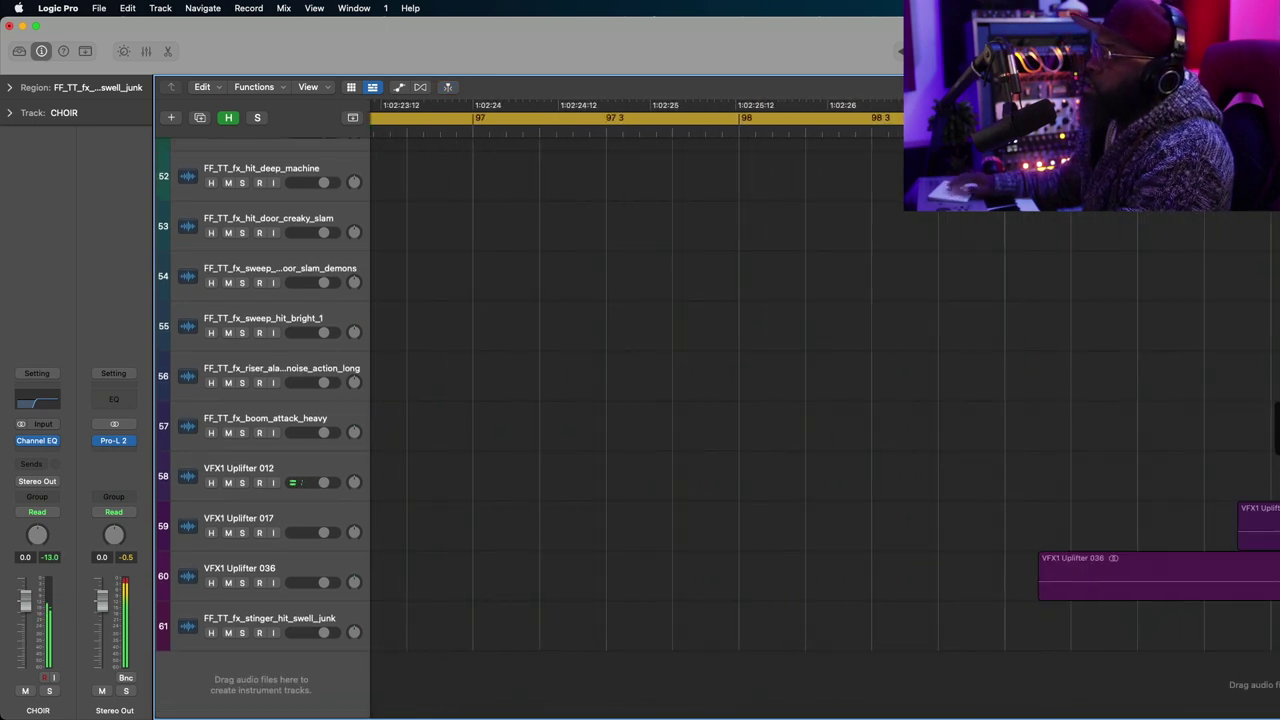
scroll(837, 142, right, 5)
scroll(1000, 277, right, 5)
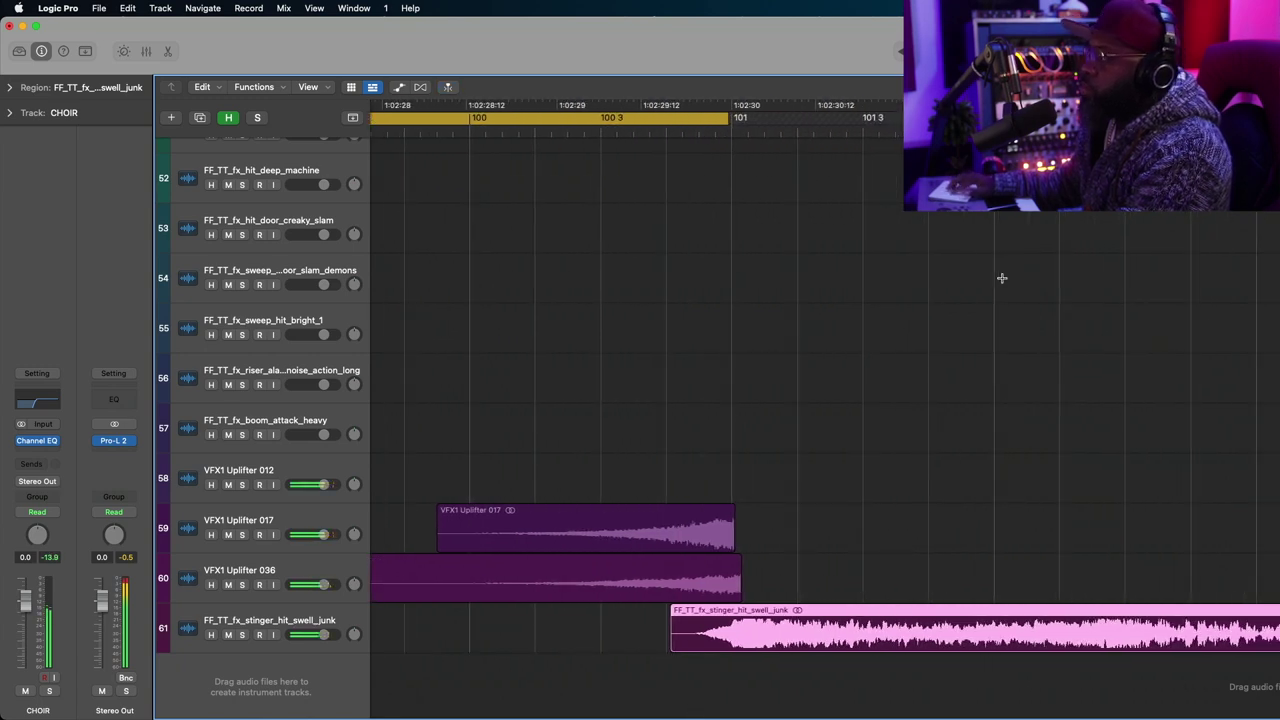
Turn off cycle playback and nudge the stinger region slightly earlier so its hit lines up with bar 101, then play it back.
scroll(1002, 277, left, 10)
scroll(1002, 277, right, 10)
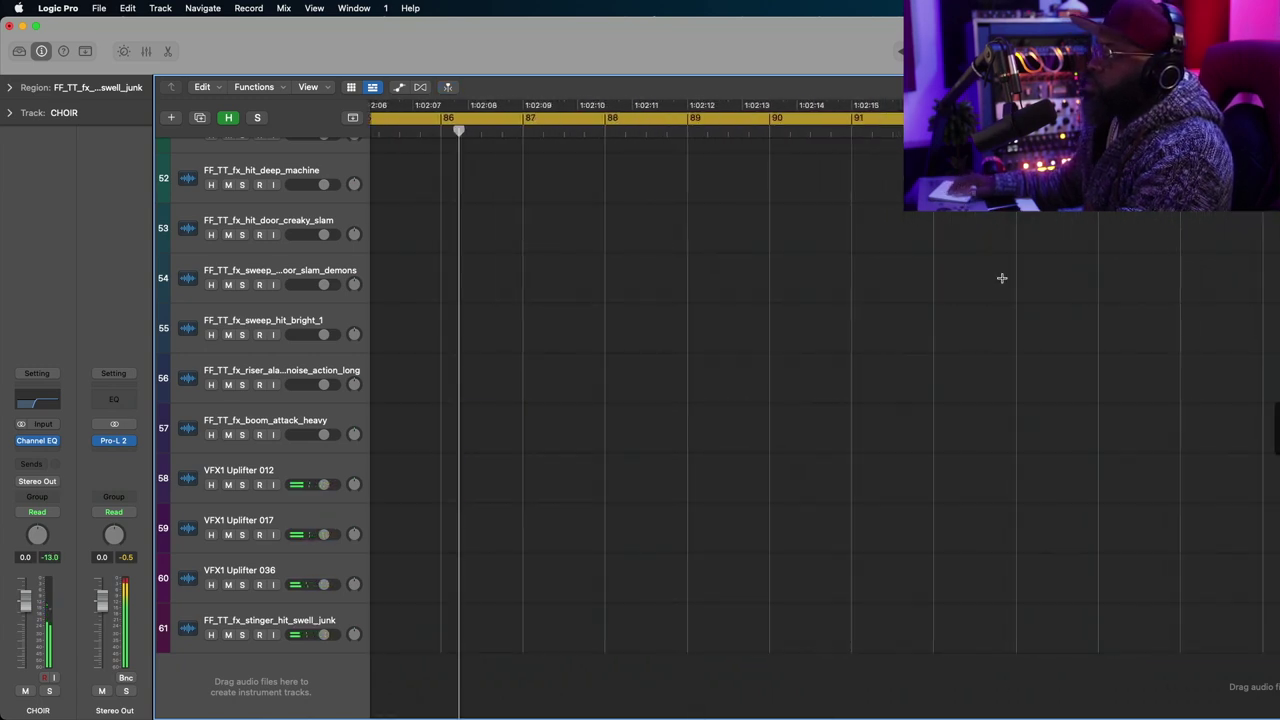
scroll(1002, 277, left, 2)
scroll(1002, 277, left, 1)
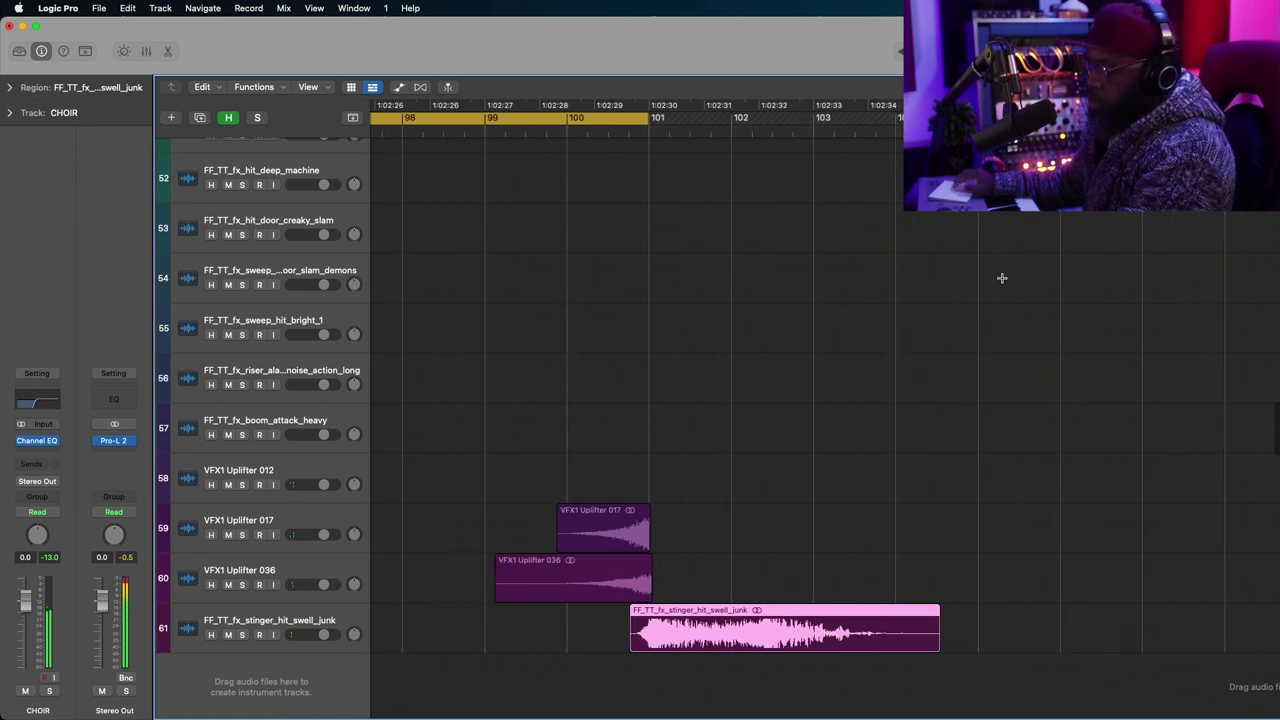
key(c)
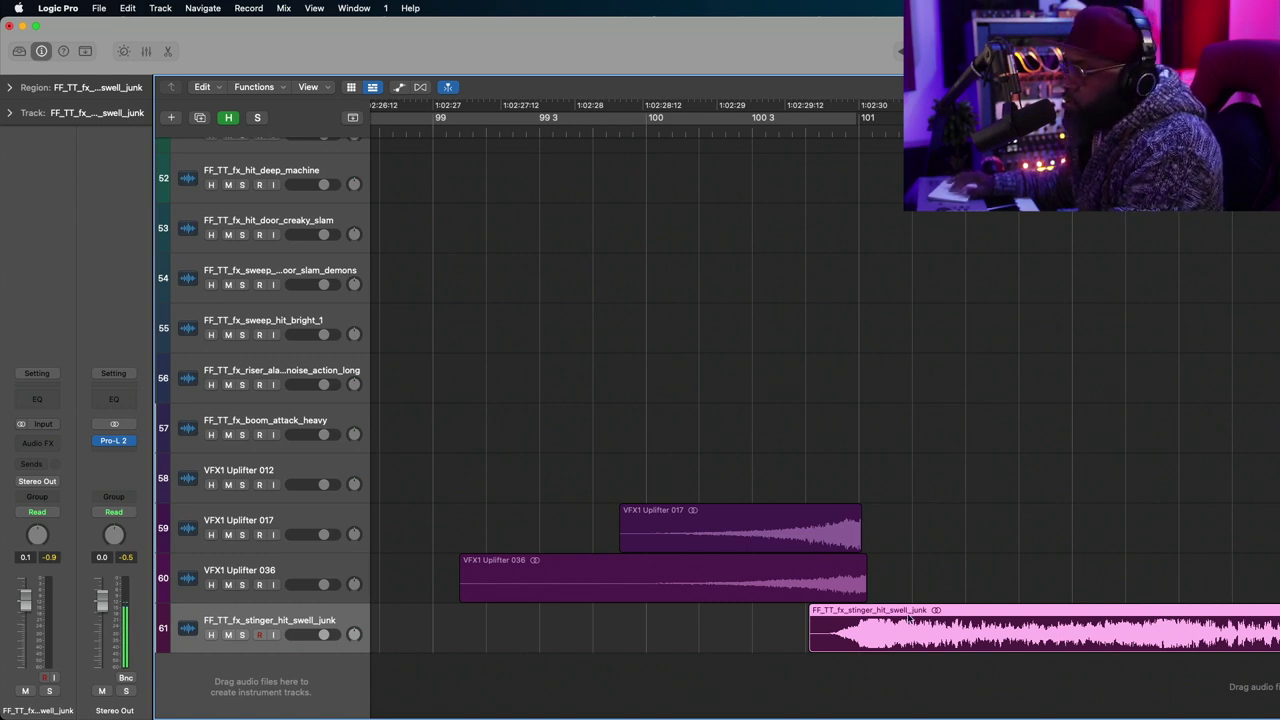
drag(901, 619, 899, 619)
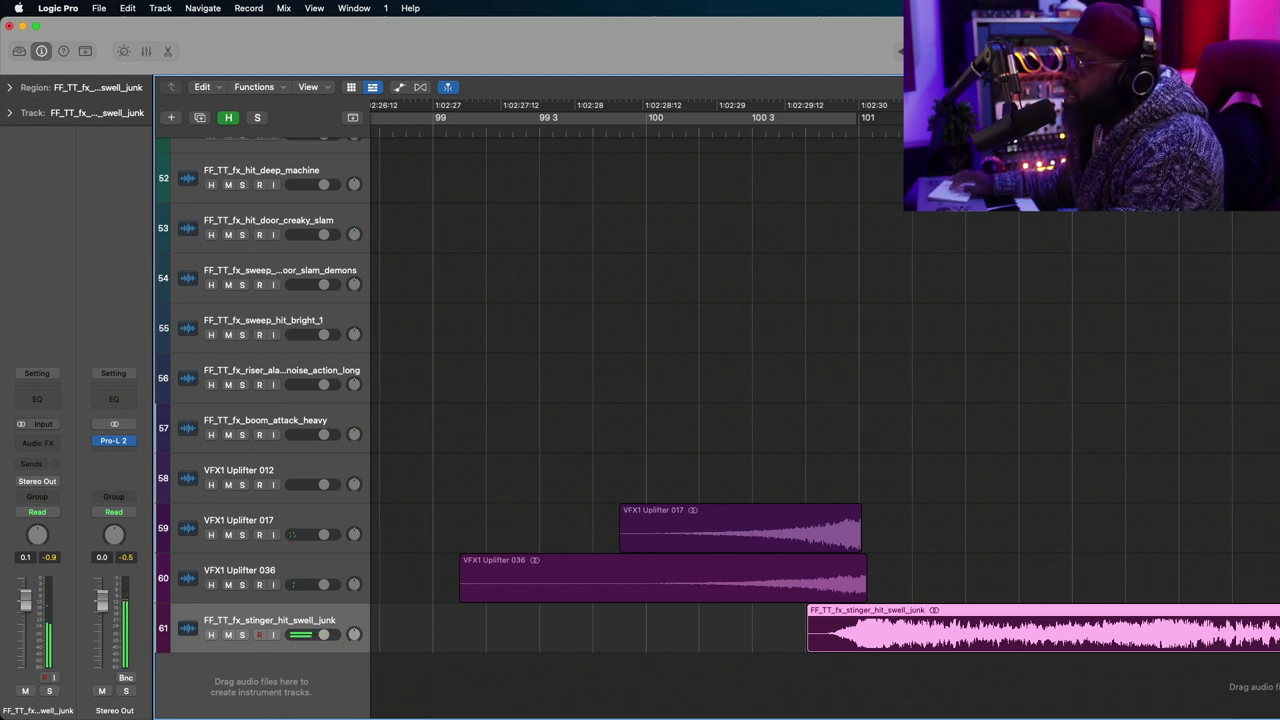
key(cmd+Left)
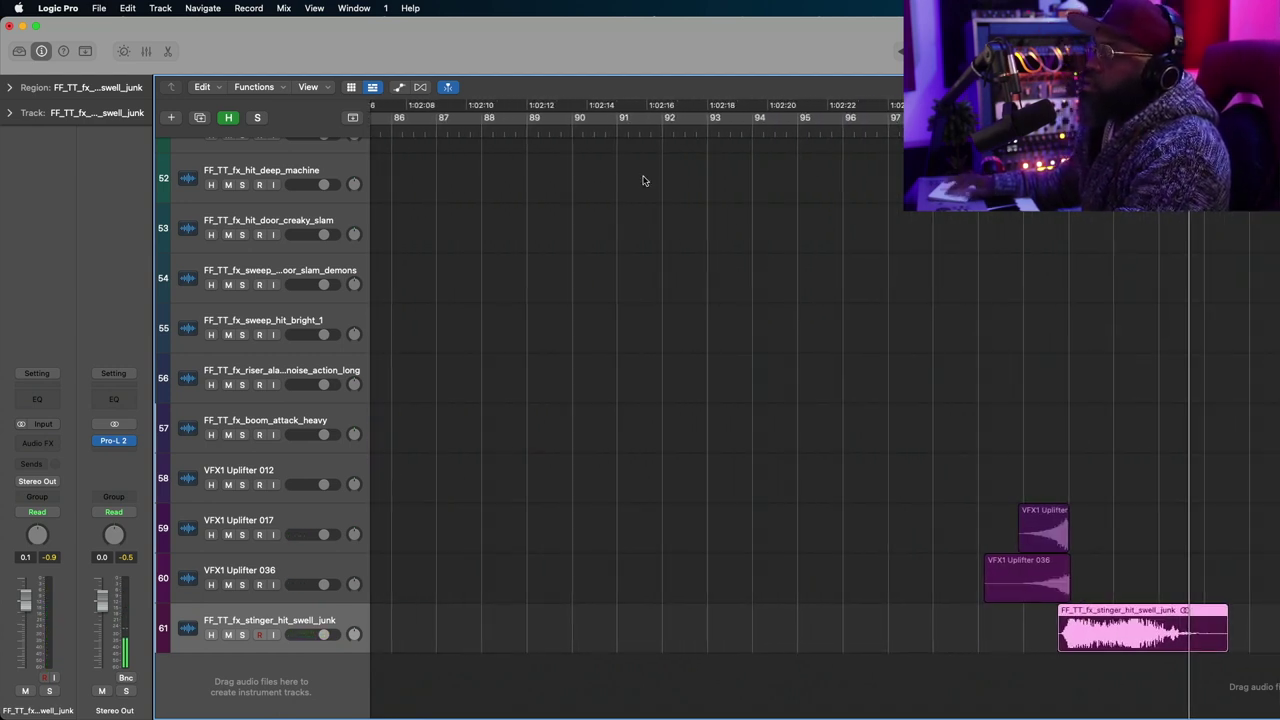
click(621, 133)
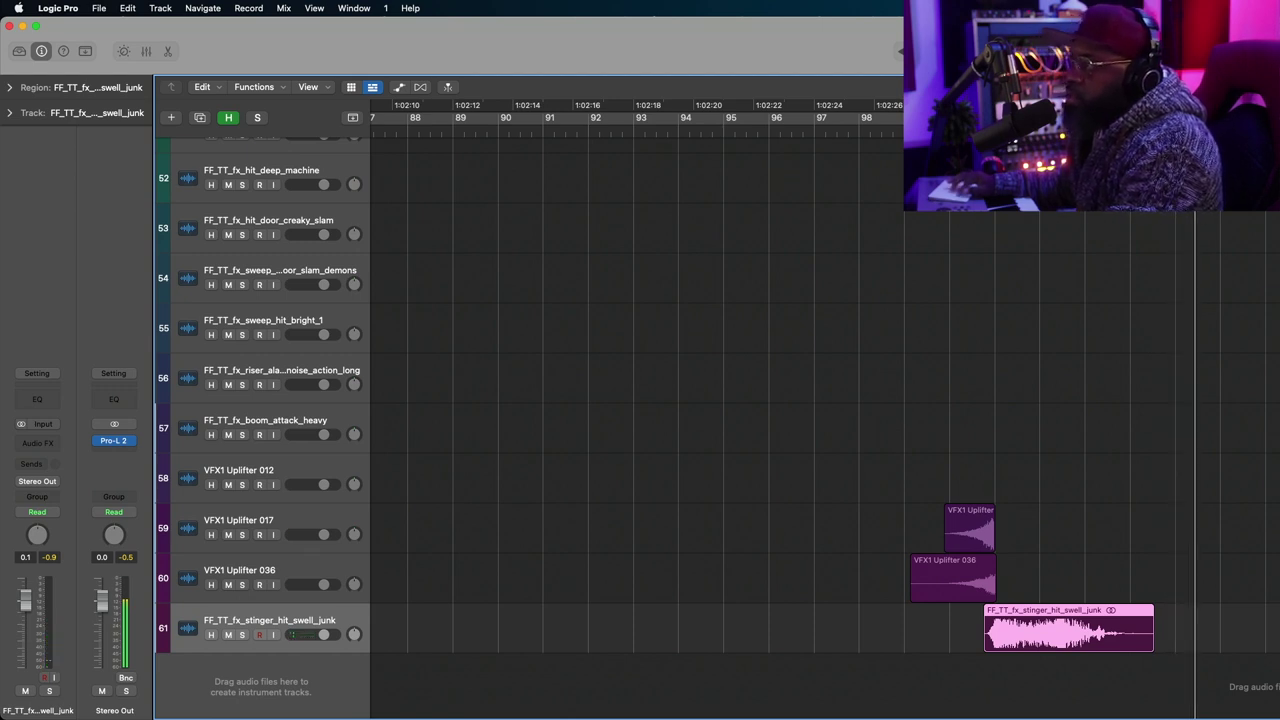
Place the AVA - QUANTUM - RISERS - Revoked (GDYN)-24b sample on a new track below the stinger, nudged so it peaks at bar 101.
key(space)
key(space)
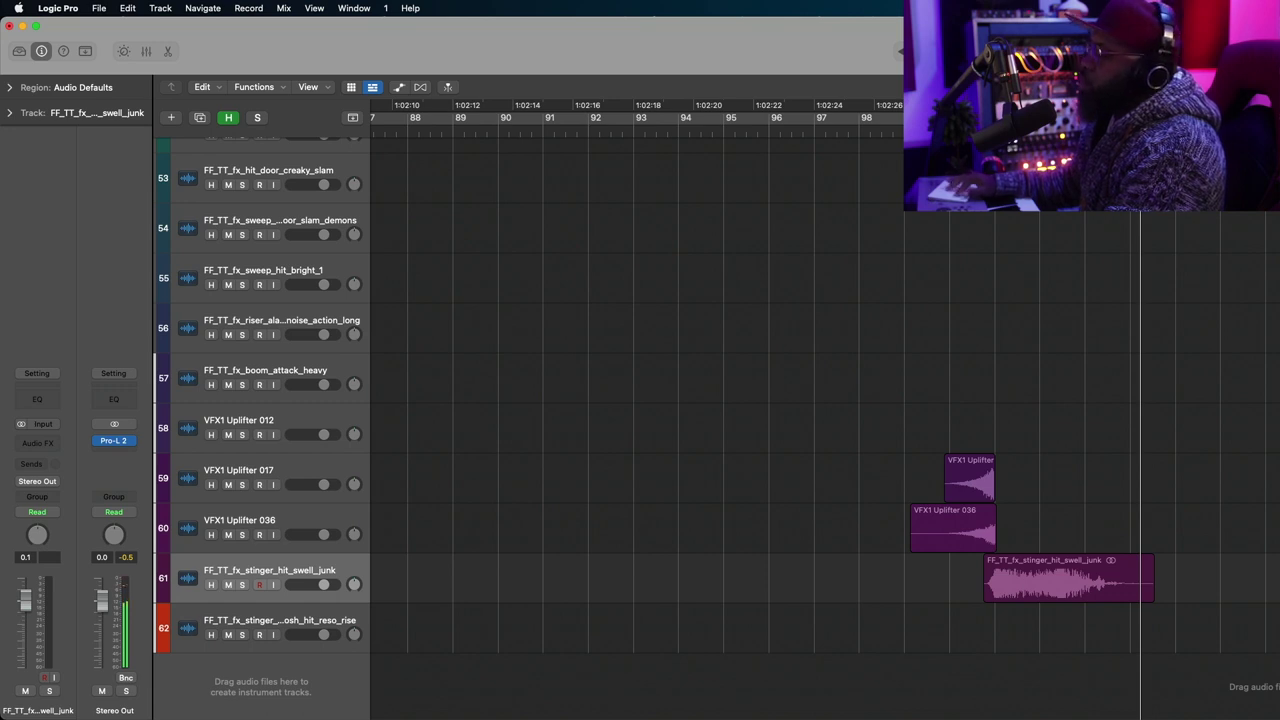
drag(1279, 590, 883, 643)
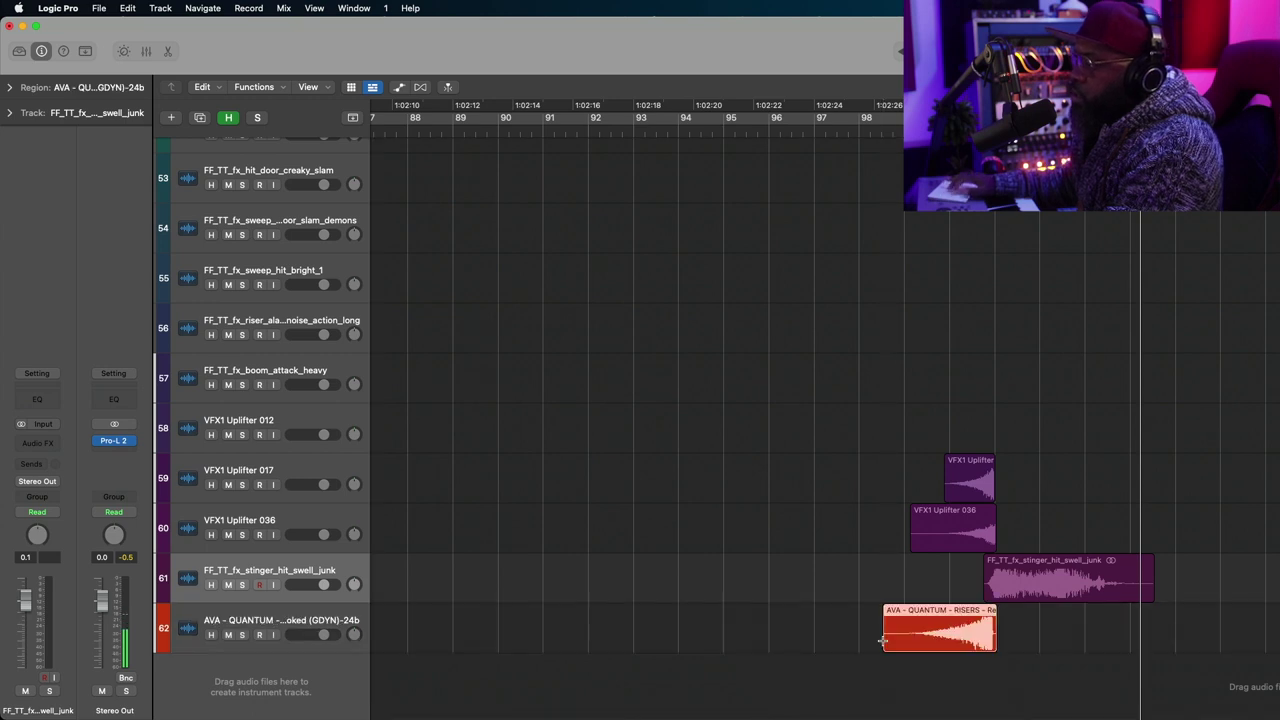
key(super+Right)
key(super+Right)
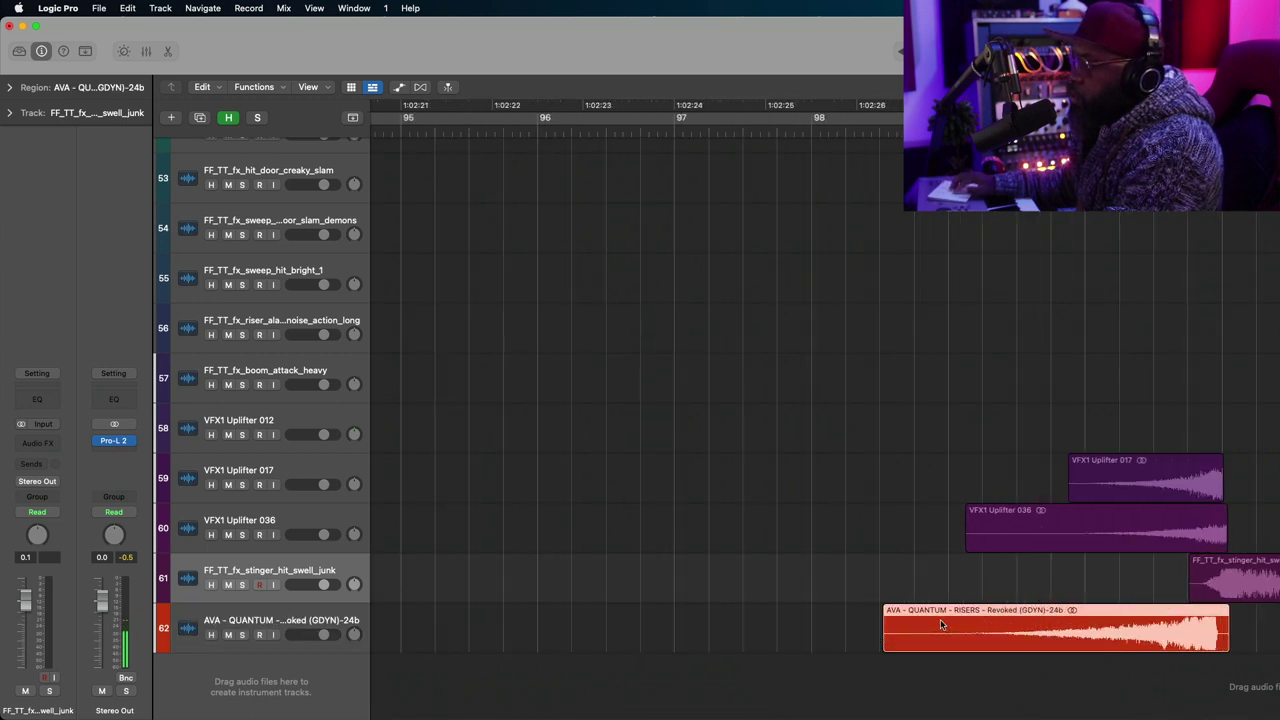
drag(948, 621, 953, 621)
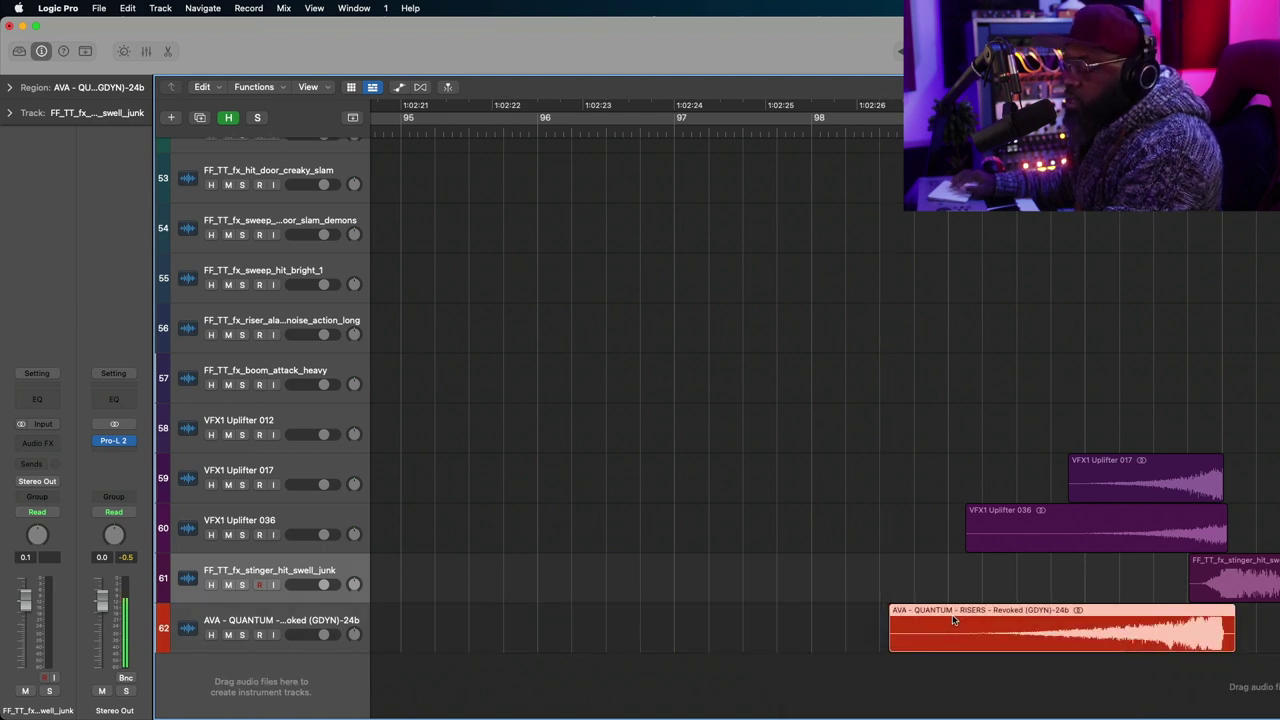
Play the ending and lower the region gain of the Revoked riser to -3.4 dB.
key(super+Left)
key(super+Left)
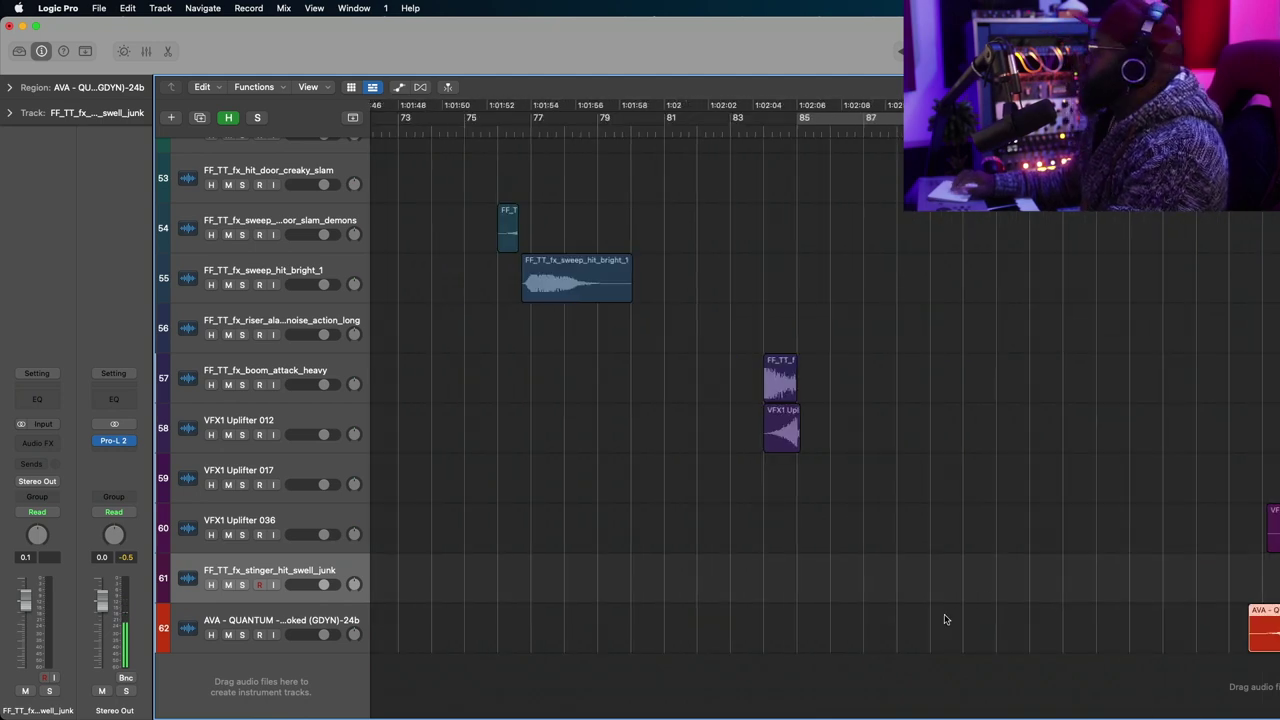
scroll(787, 598, right, 10)
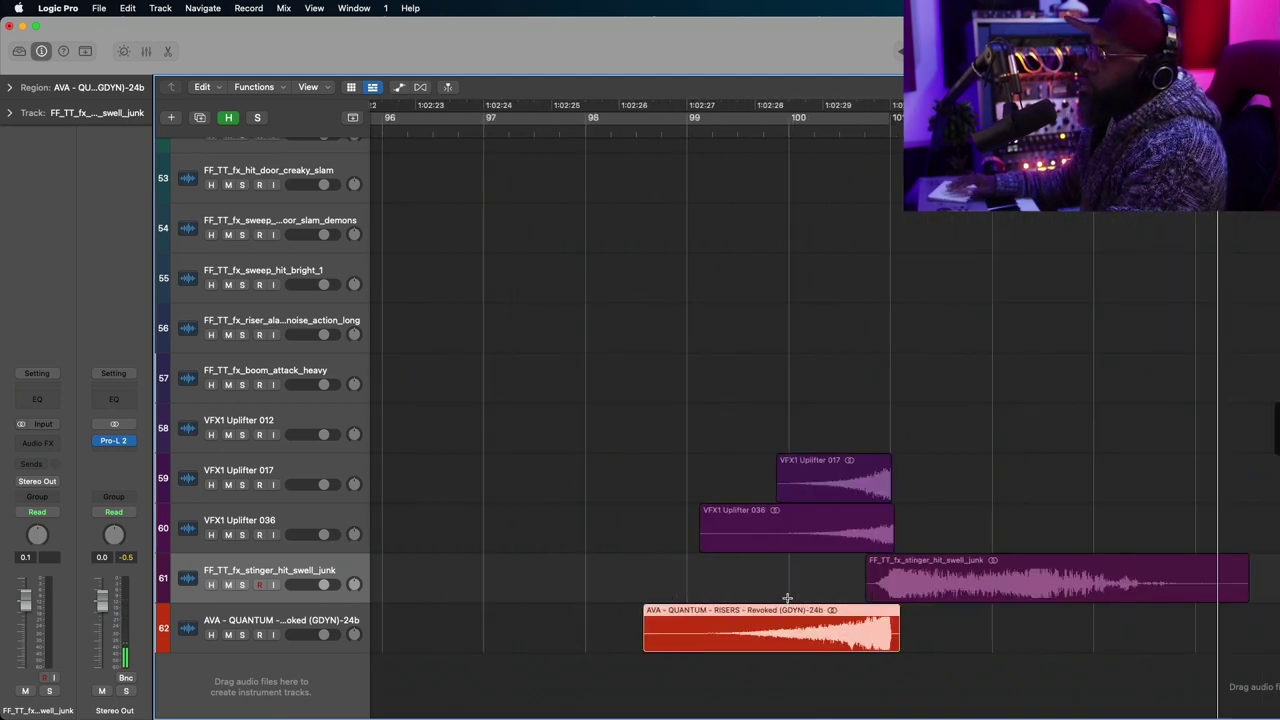
scroll(789, 594, left, 3)
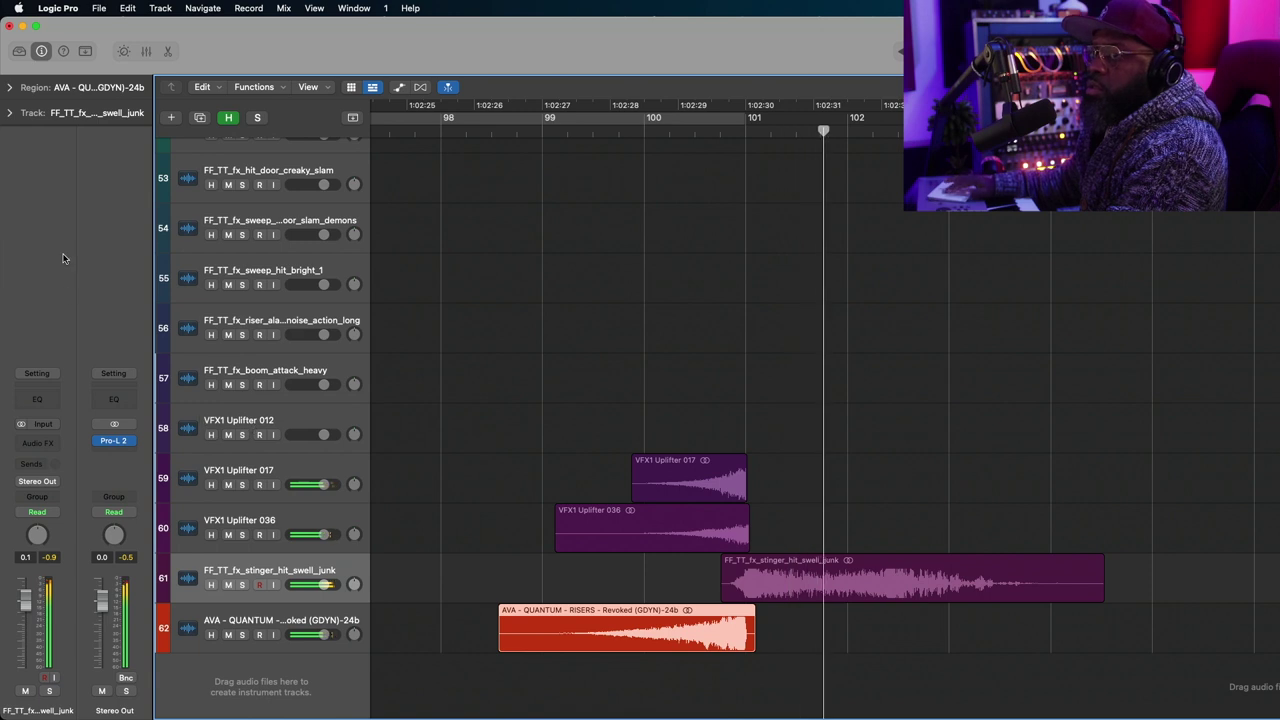
click(8, 87)
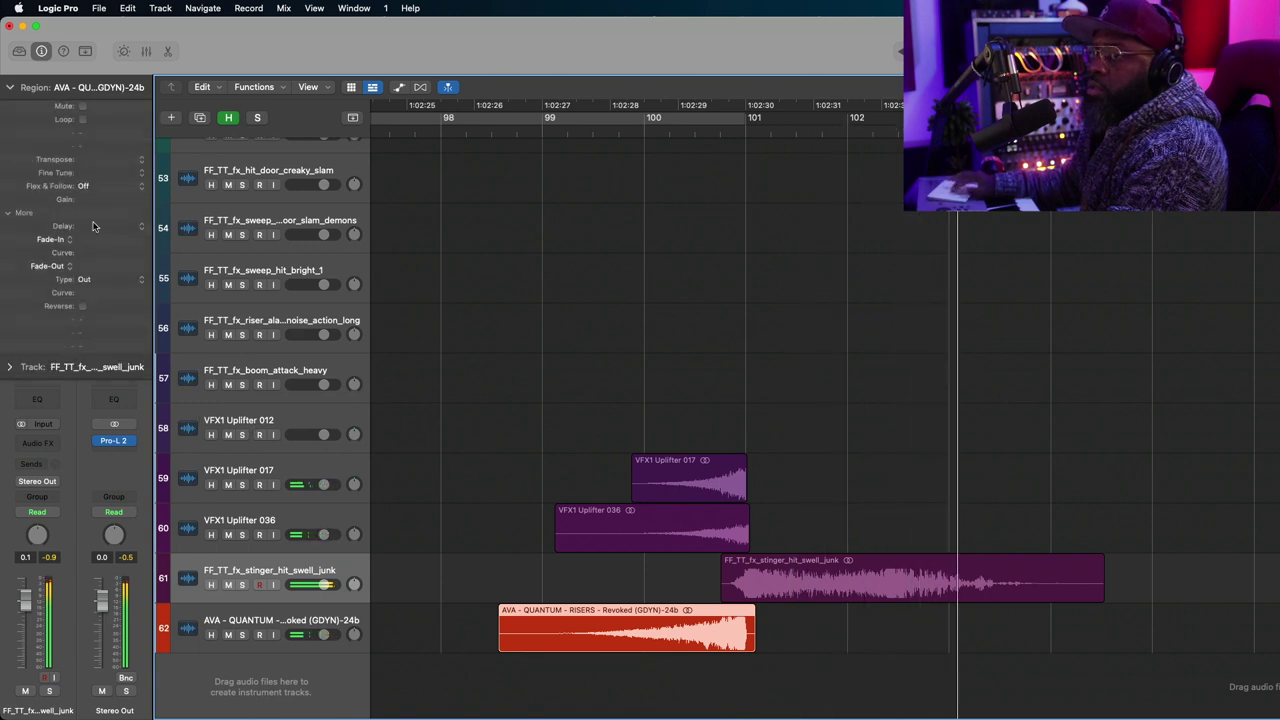
drag(92, 201, 89, 232)
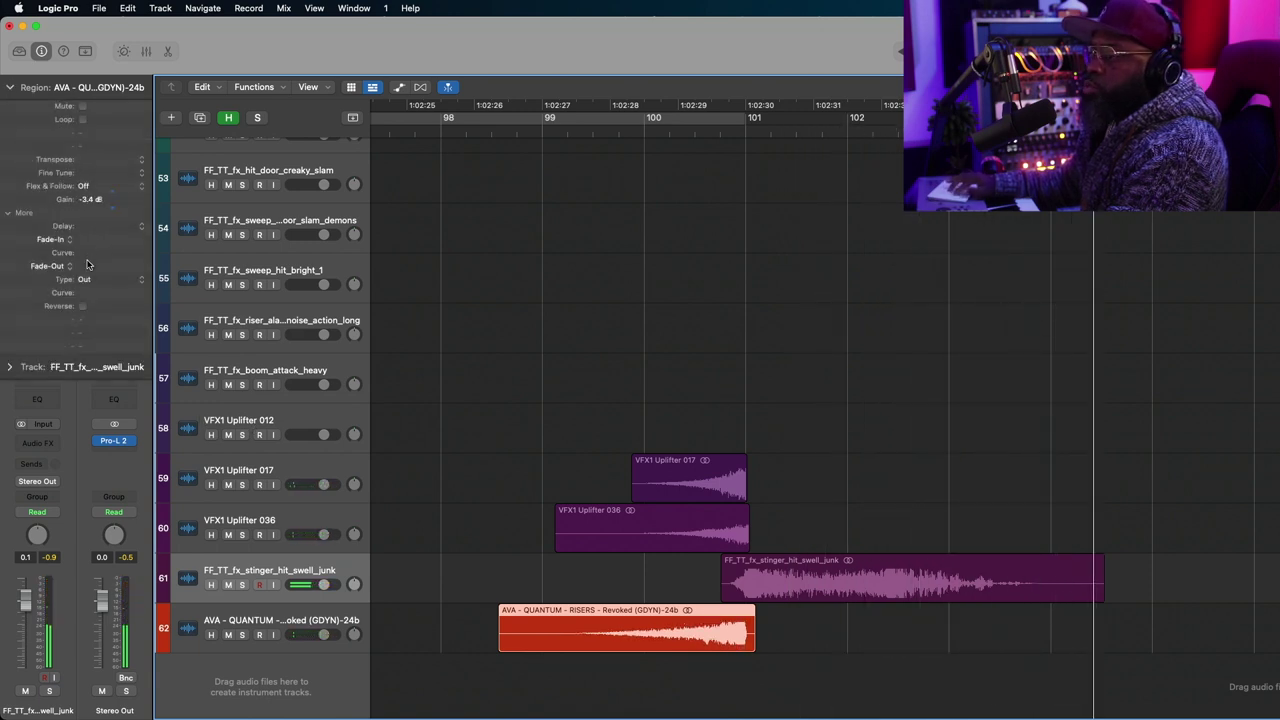
Trim the start of the Revoked riser region to bar 99 and play the ending again.
click(484, 139)
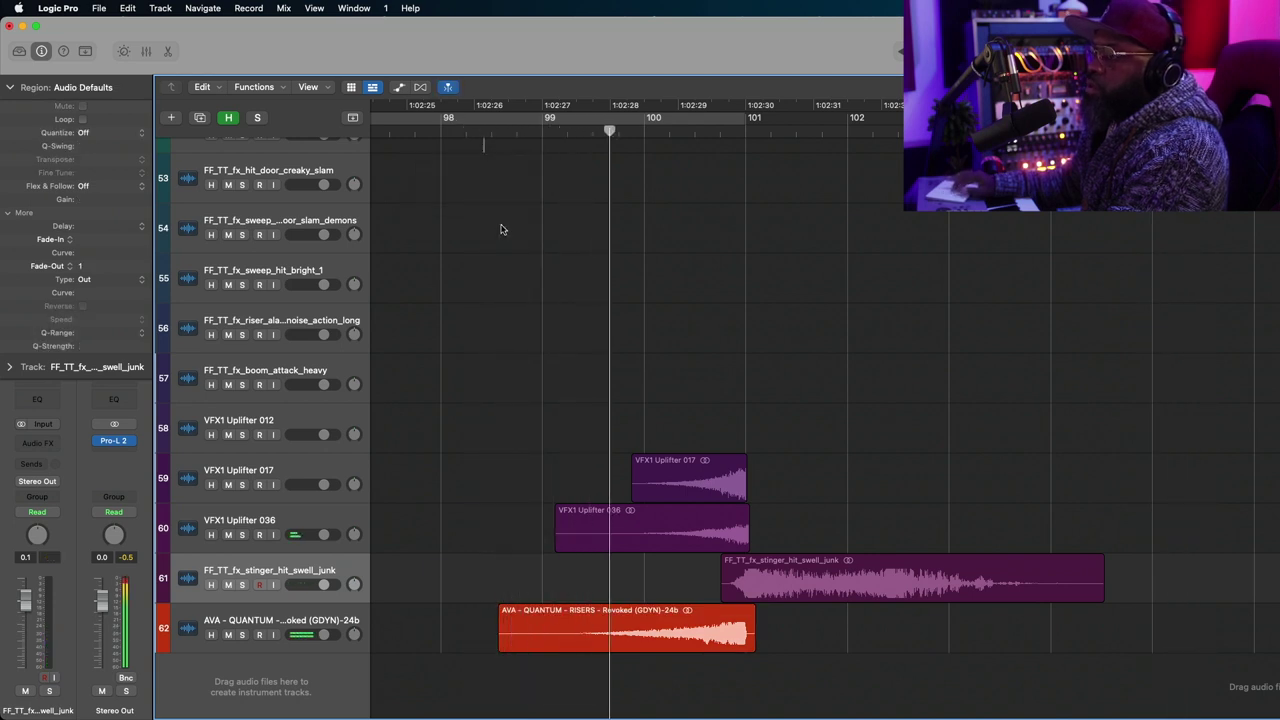
drag(502, 643, 544, 640)
click(468, 132)
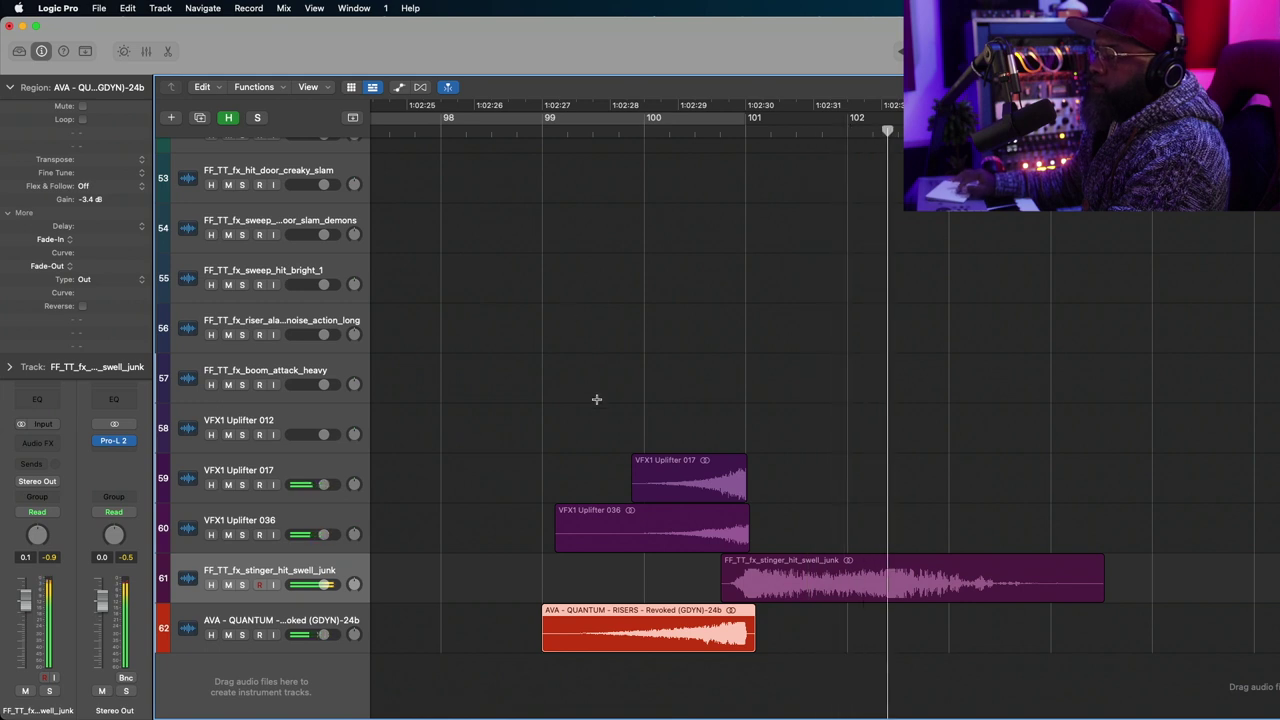
Adjust the region gain of both uplifters, the stinger and the Revoked riser together, lowering and raising it against playback.
drag(596, 417, 797, 662)
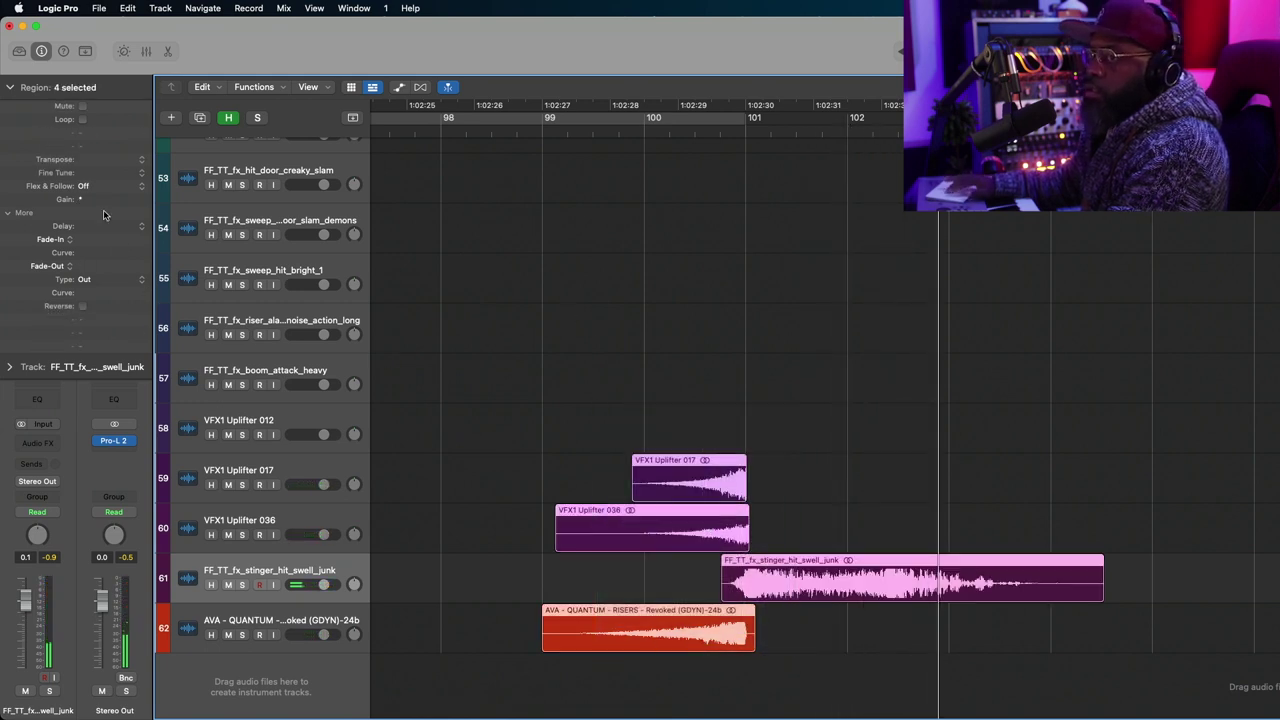
drag(95, 200, 95, 250)
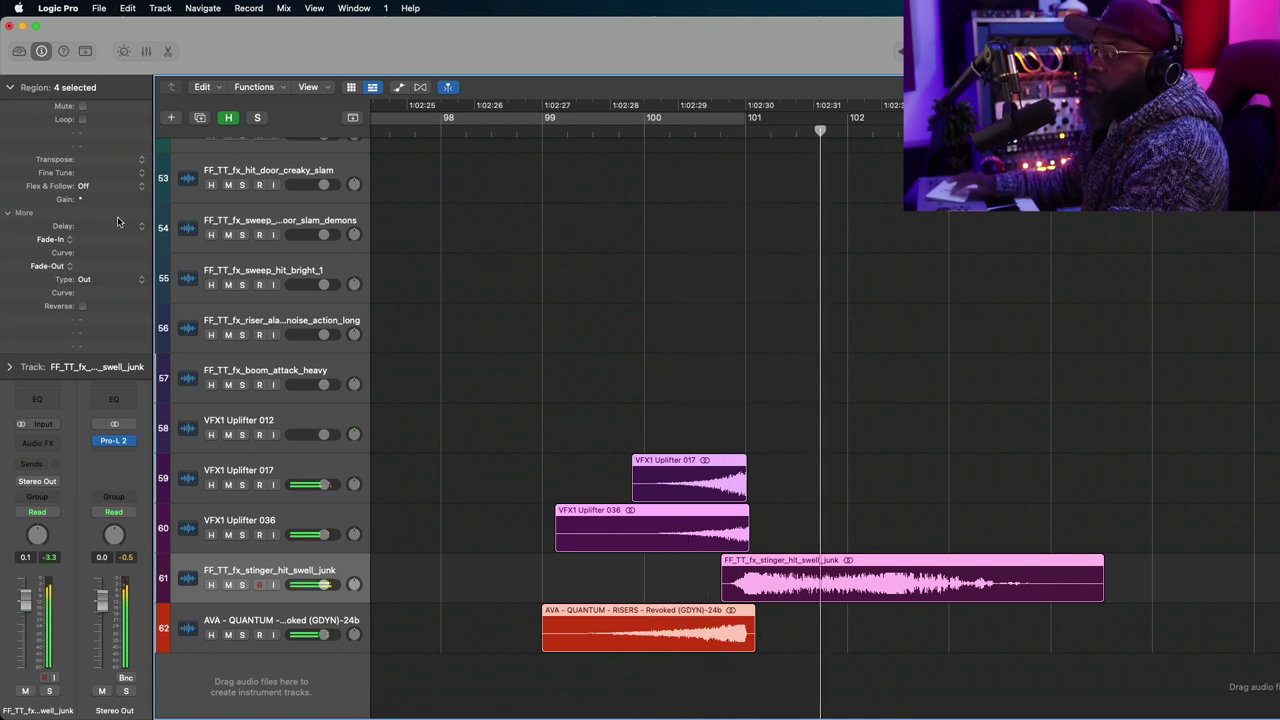
drag(92, 199, 92, 151)
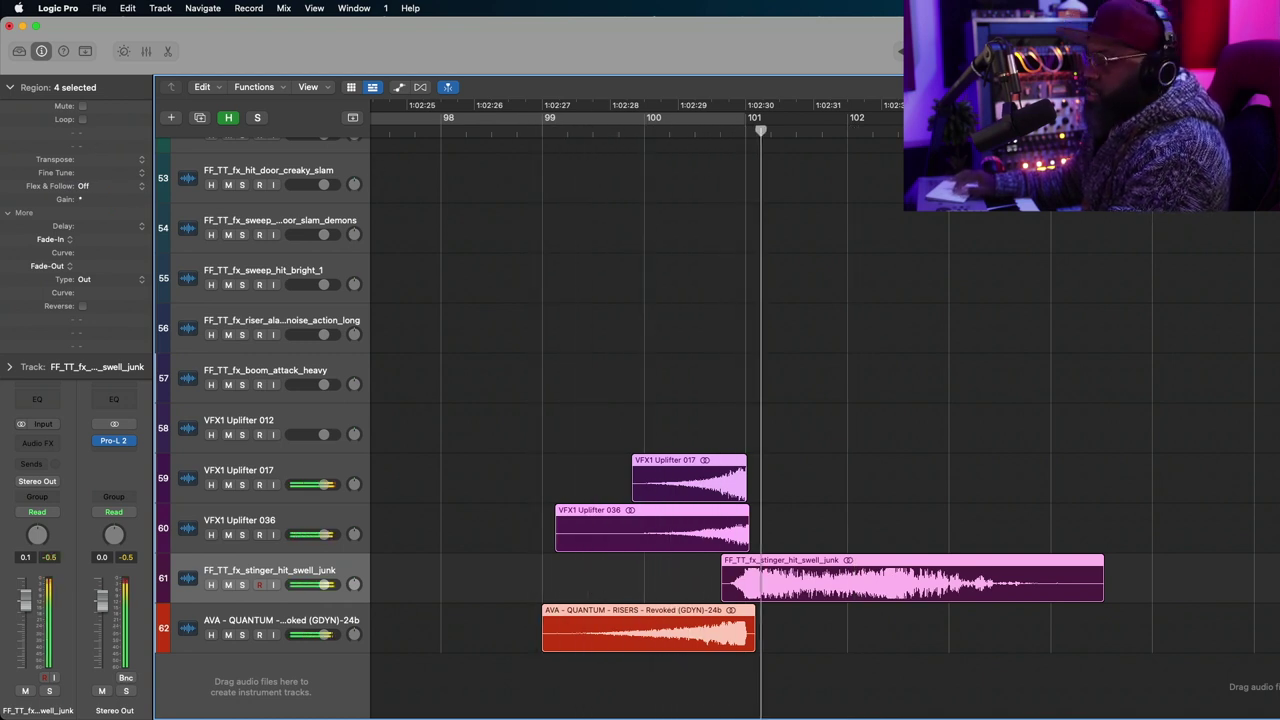
Play from around bar 84 and examine the full arrangement of tracks through to the effects at the ending.
key(super+Left)
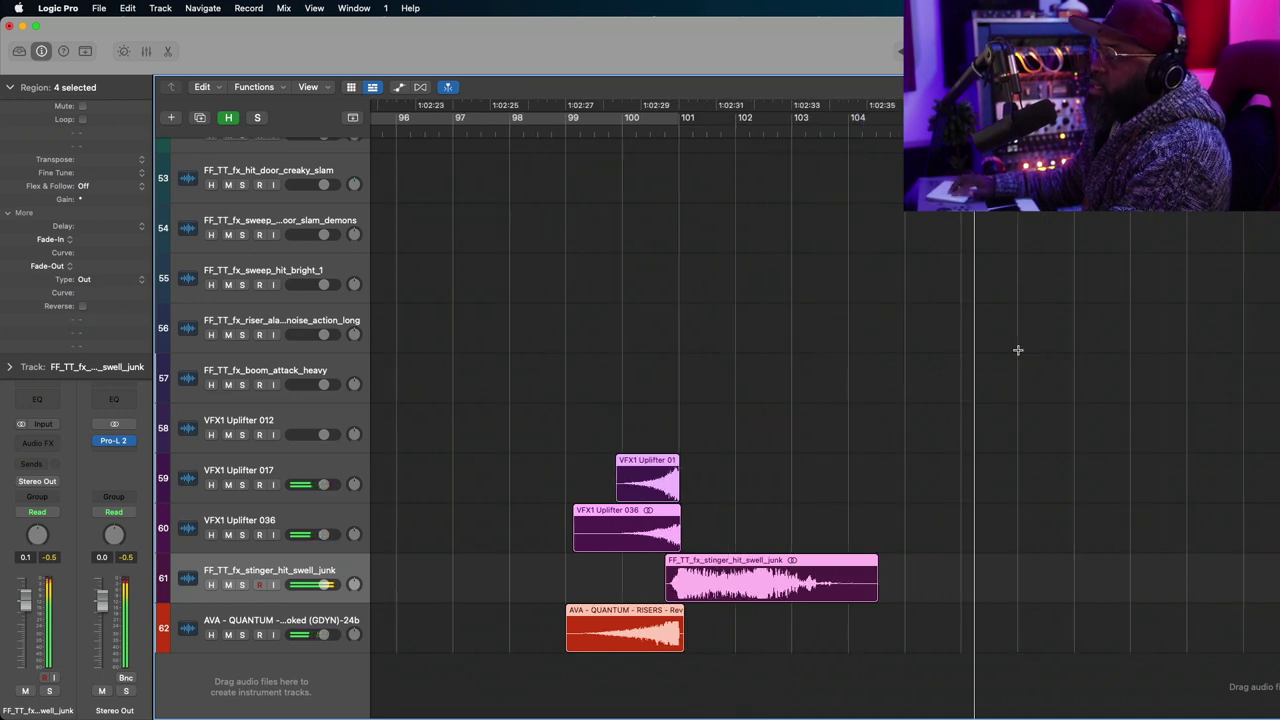
scroll(1018, 350, left, 10)
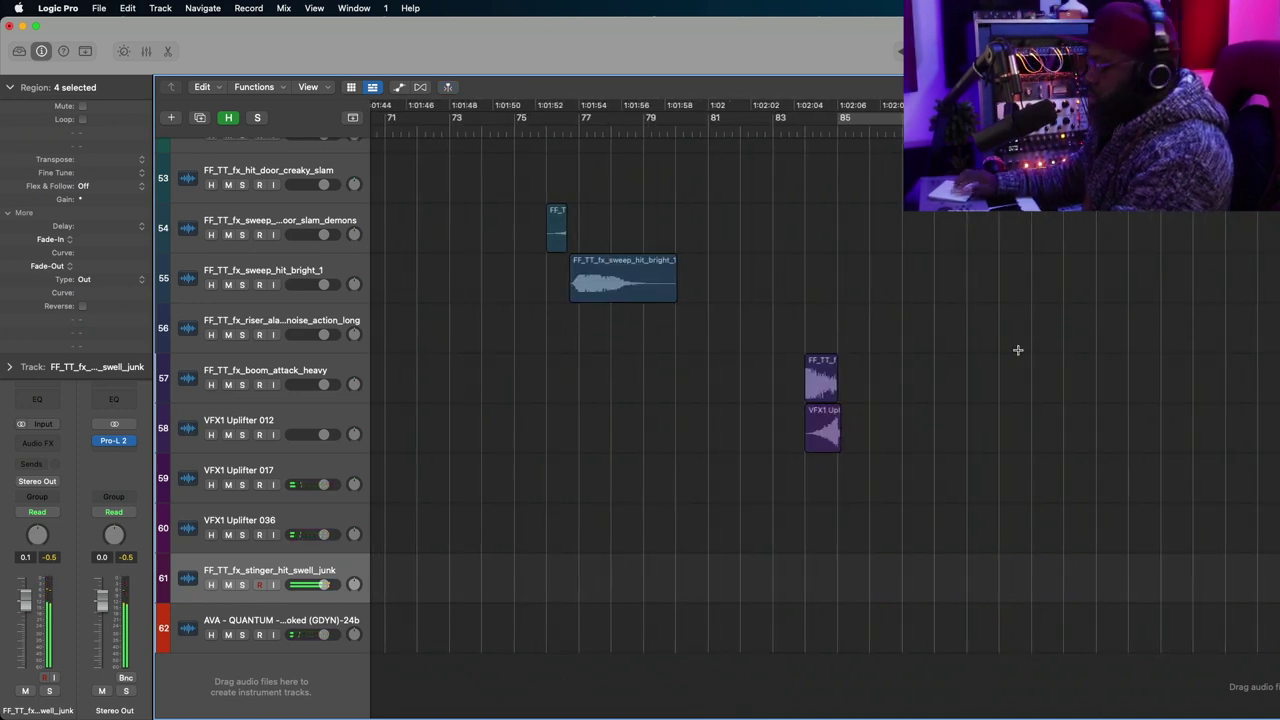
key(super+Up)
key(super+Up)
key(super+Up)
key(super+Up)
key(super+Up)
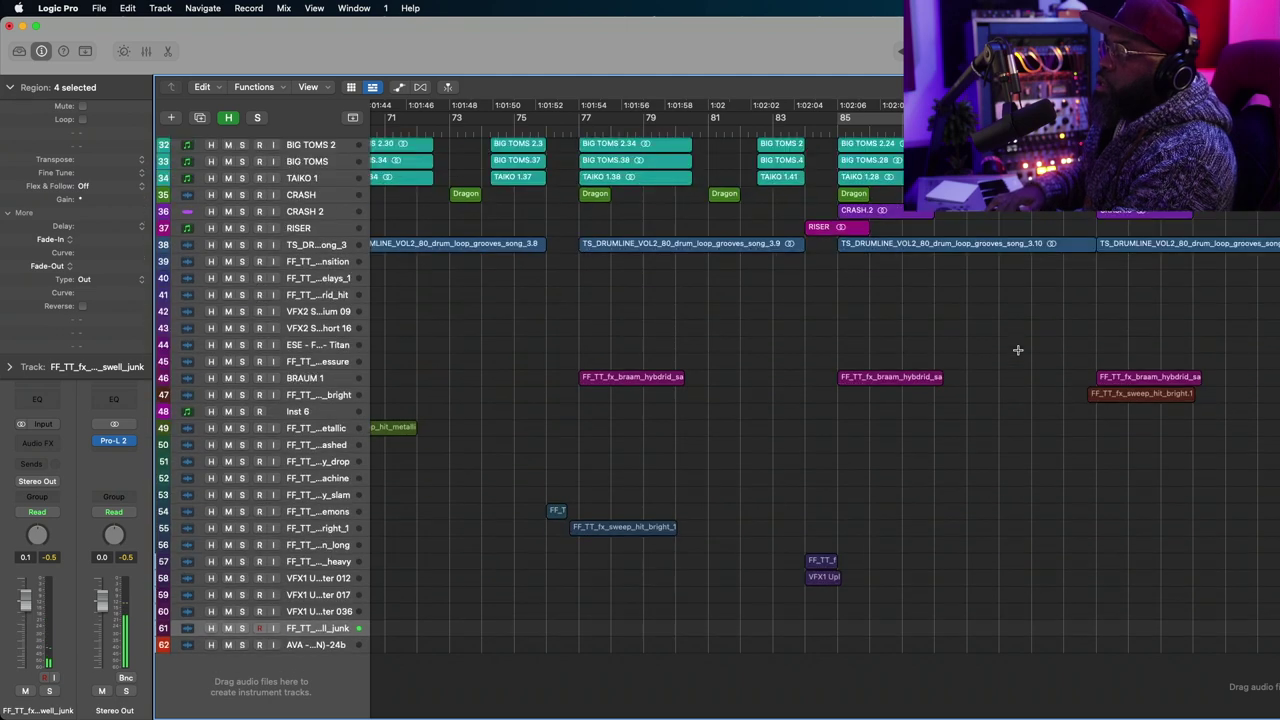
key(super+Up)
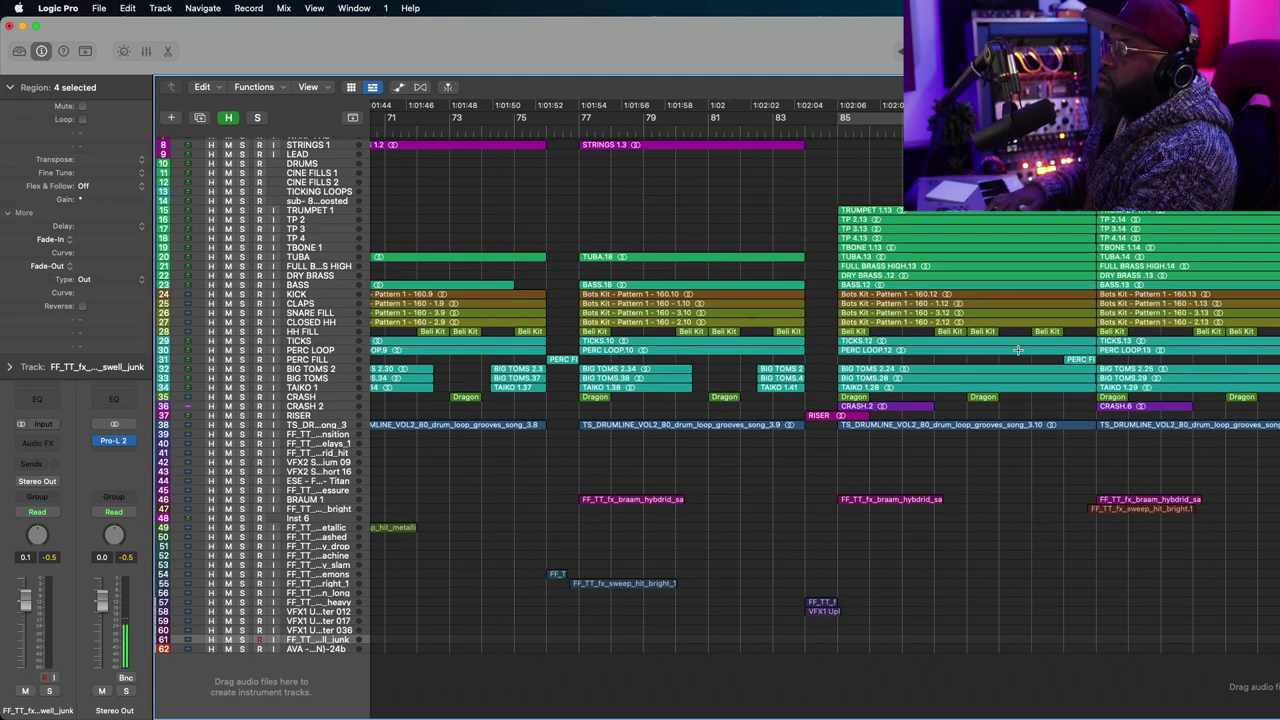
scroll(1017, 350, right, 1)
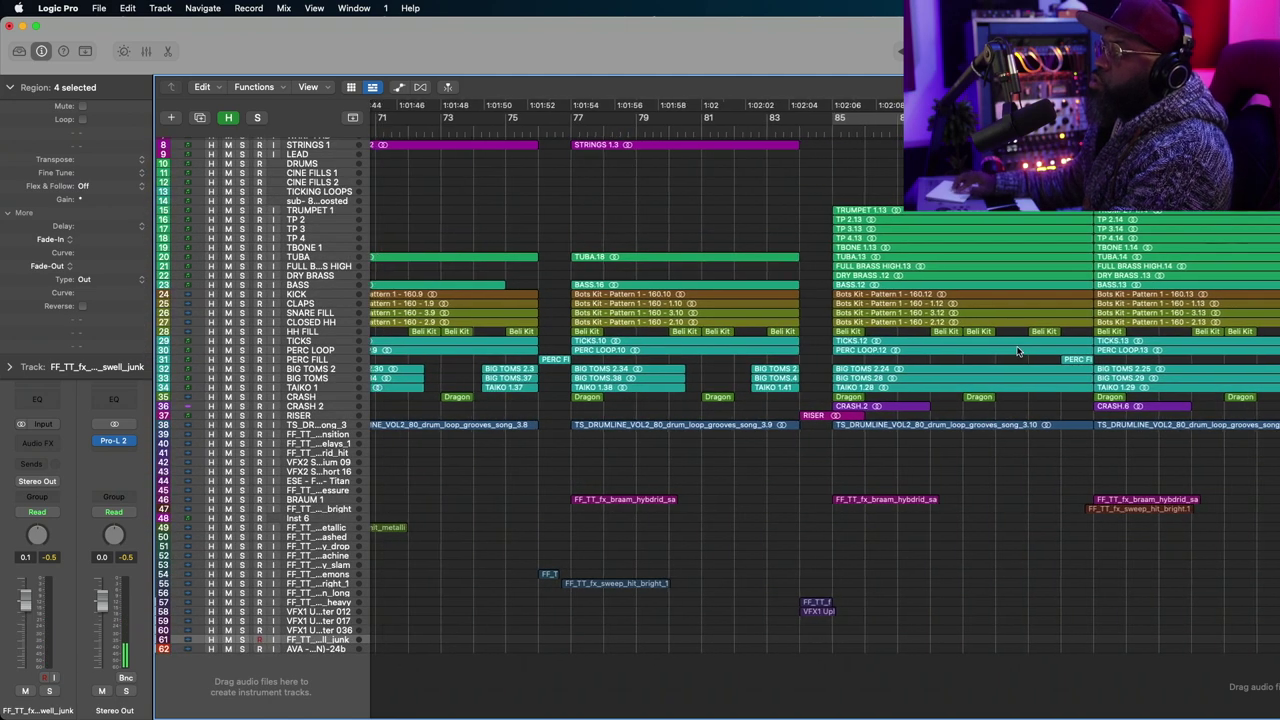
key(super+Right)
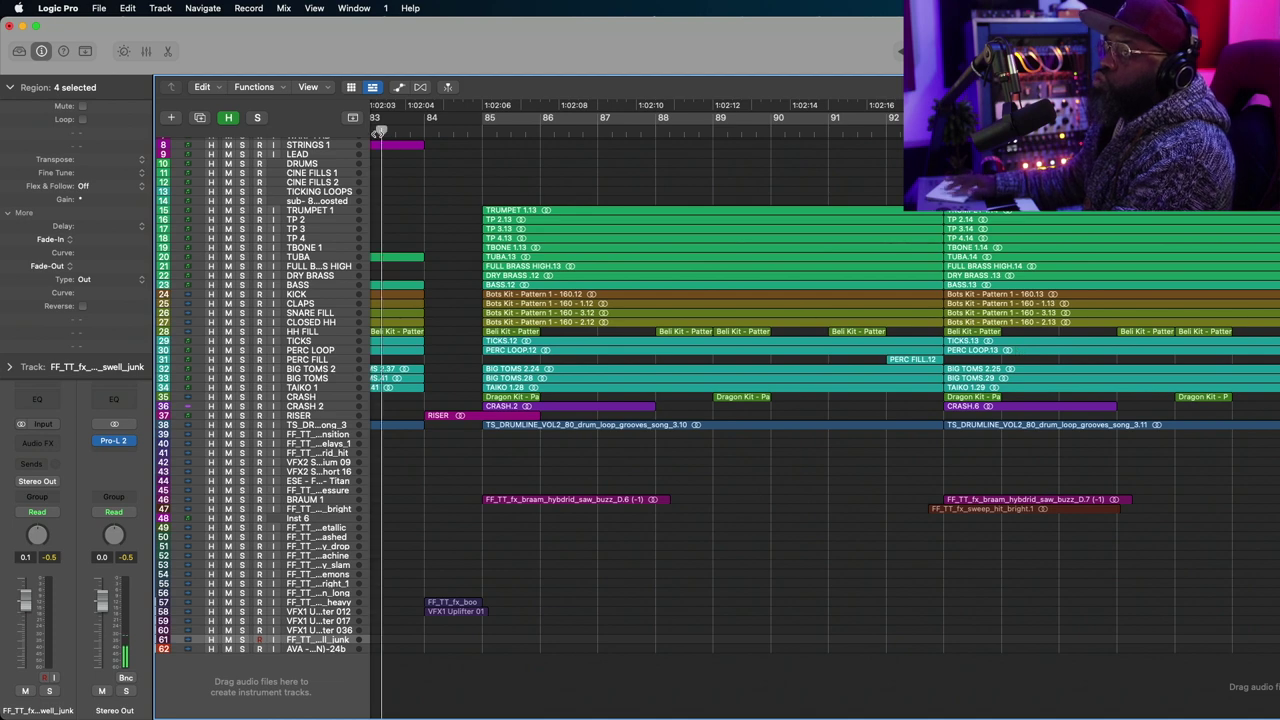
key(space)
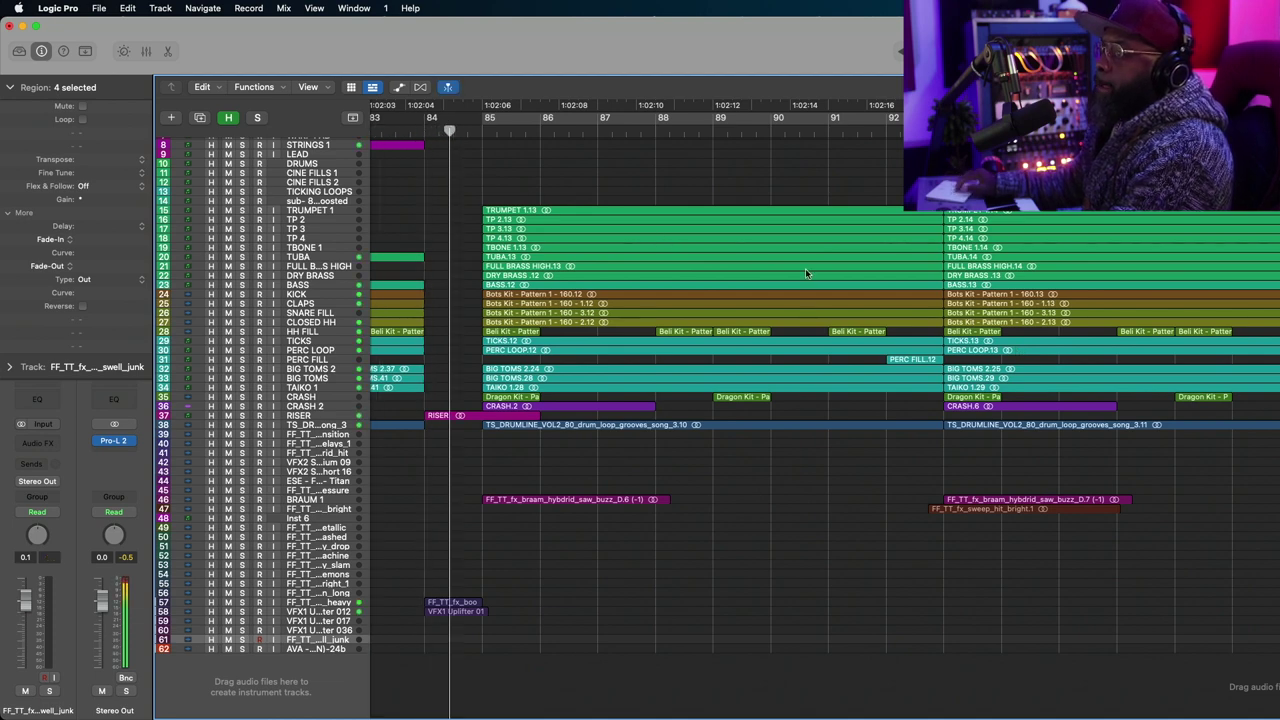
scroll(805, 268, left, 5)
scroll(805, 268, right, 4)
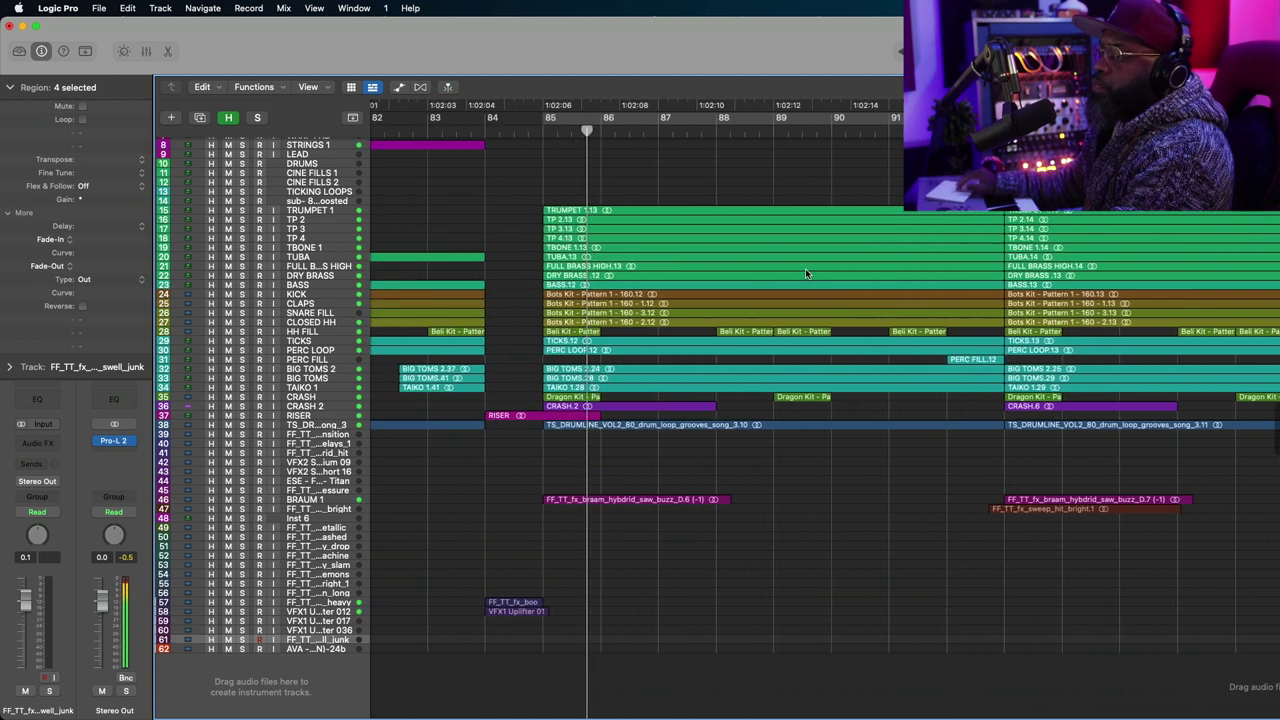
scroll(805, 268, right, 3)
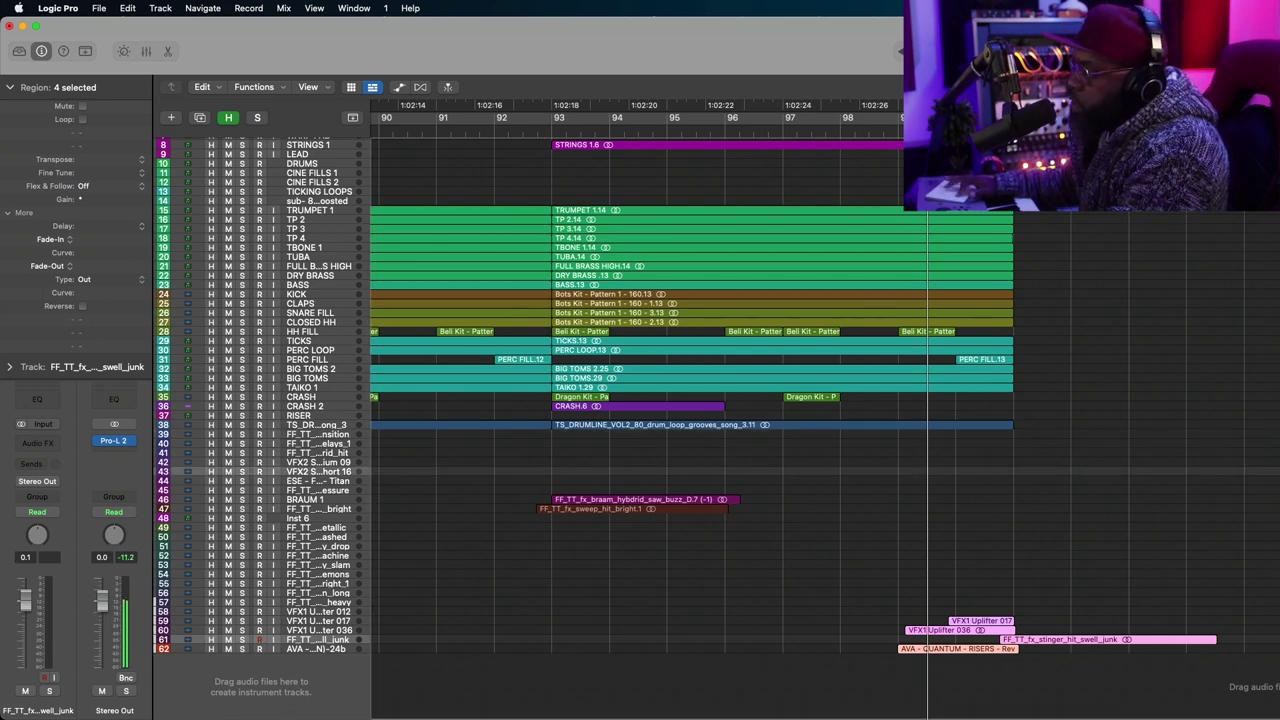
Place the FF_TT_fx_riser_engine_hybrid_hit_1 sample on a new track below the Revoked riser, shifted so its hit lands around bar 101.
drag(1060, 638, 553, 710)
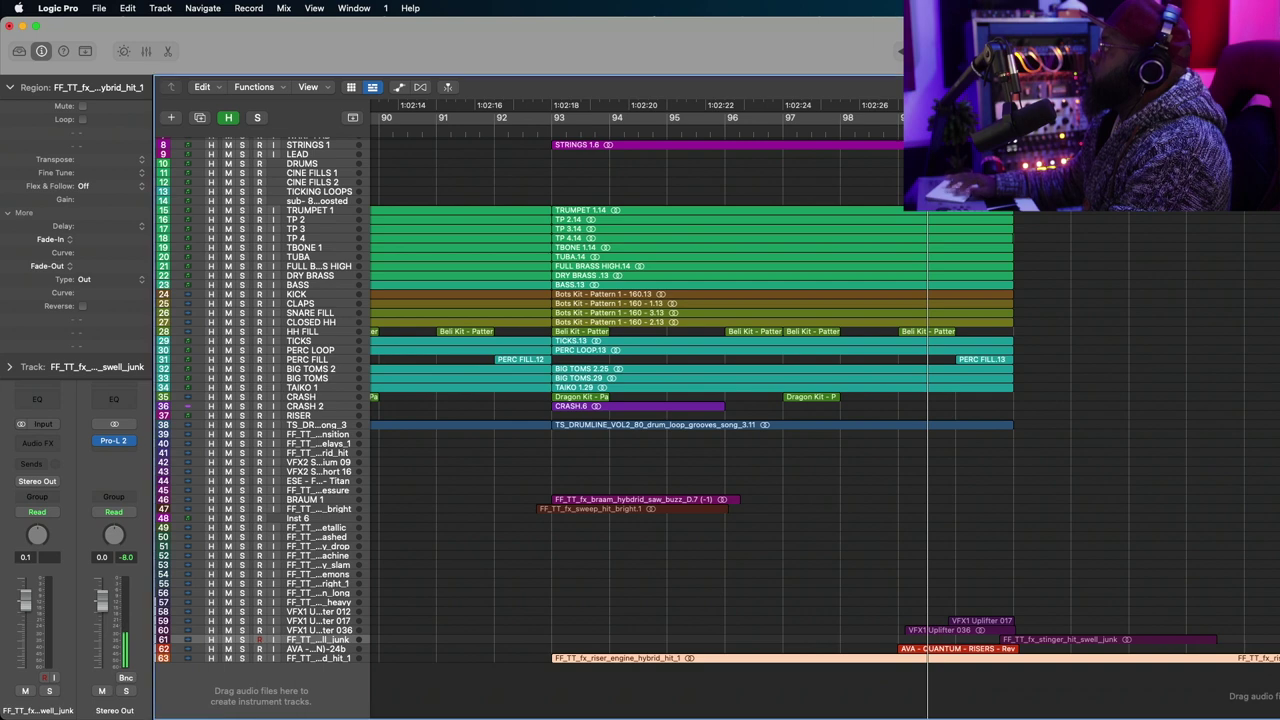
double_click(545, 131)
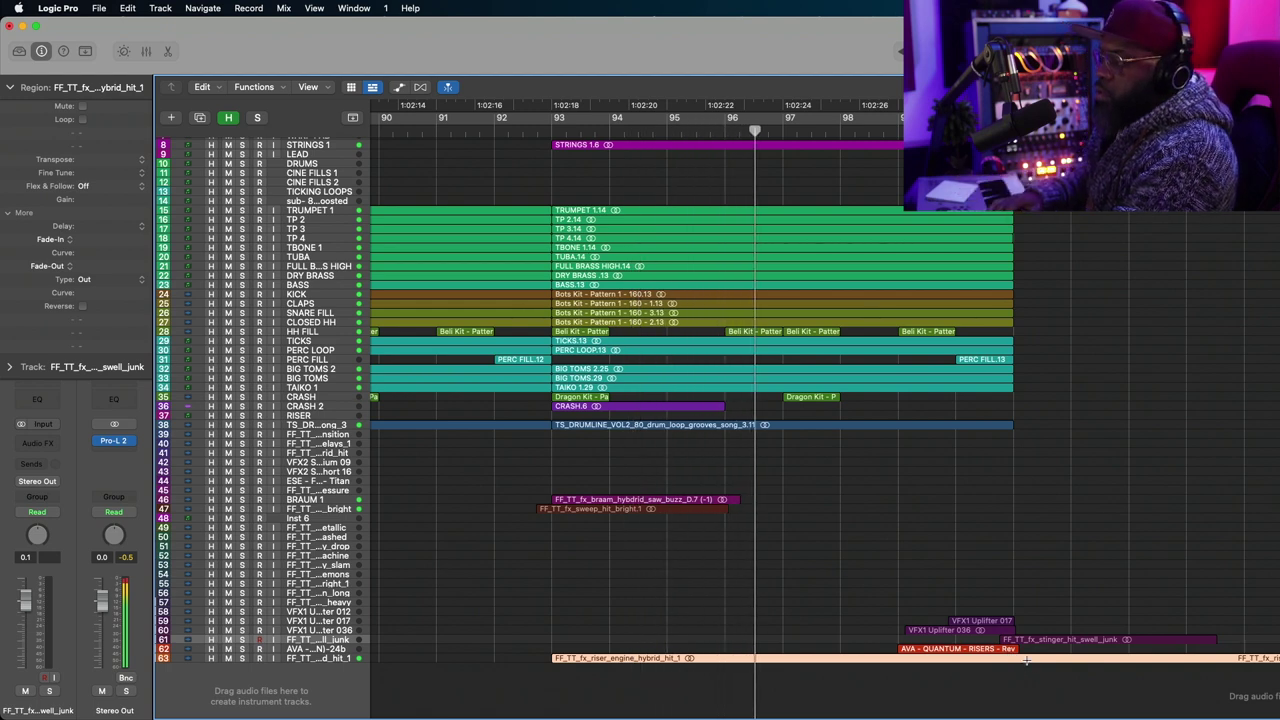
scroll(1026, 660, up, 5)
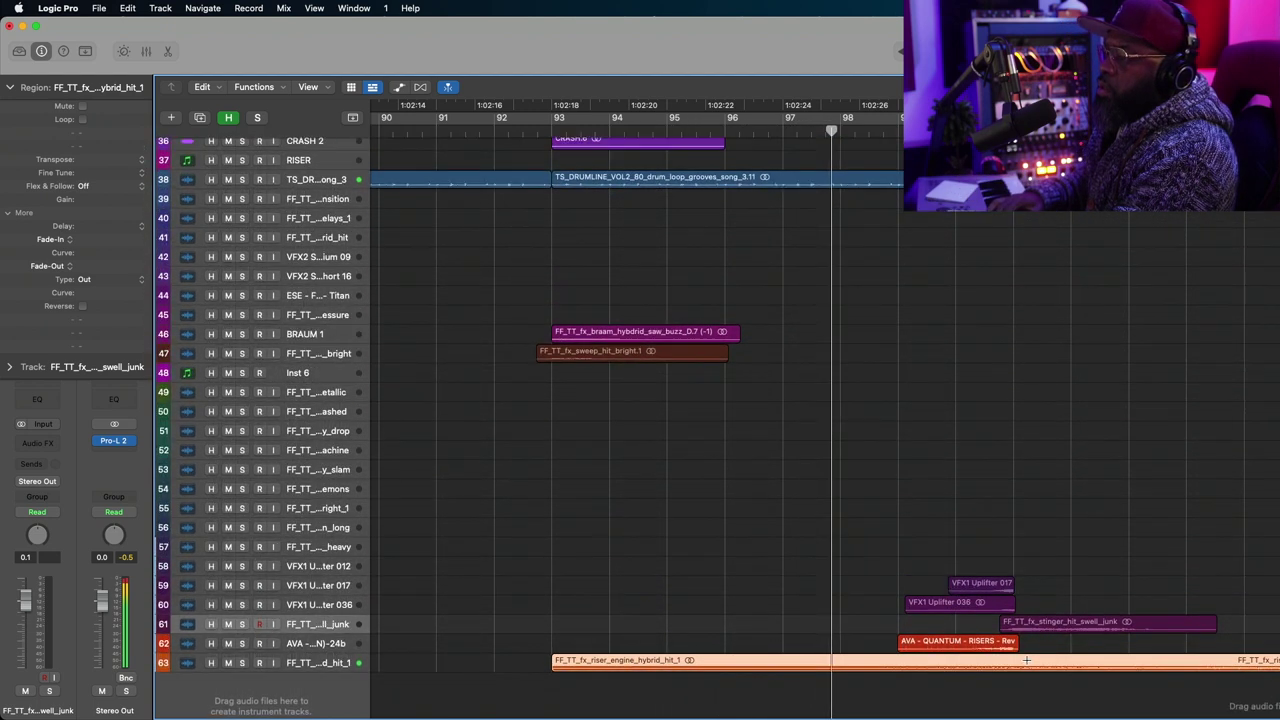
scroll(1026, 660, up, 8)
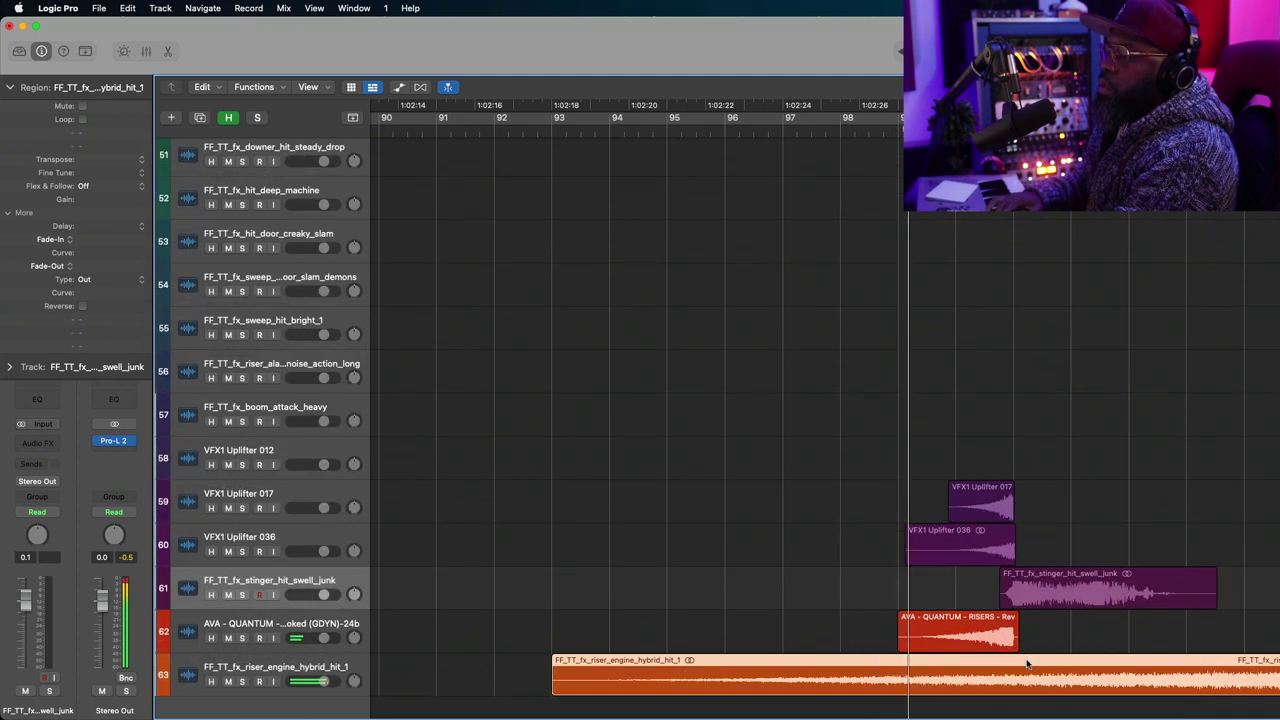
scroll(1026, 663, down, 1)
scroll(1026, 663, right, 2)
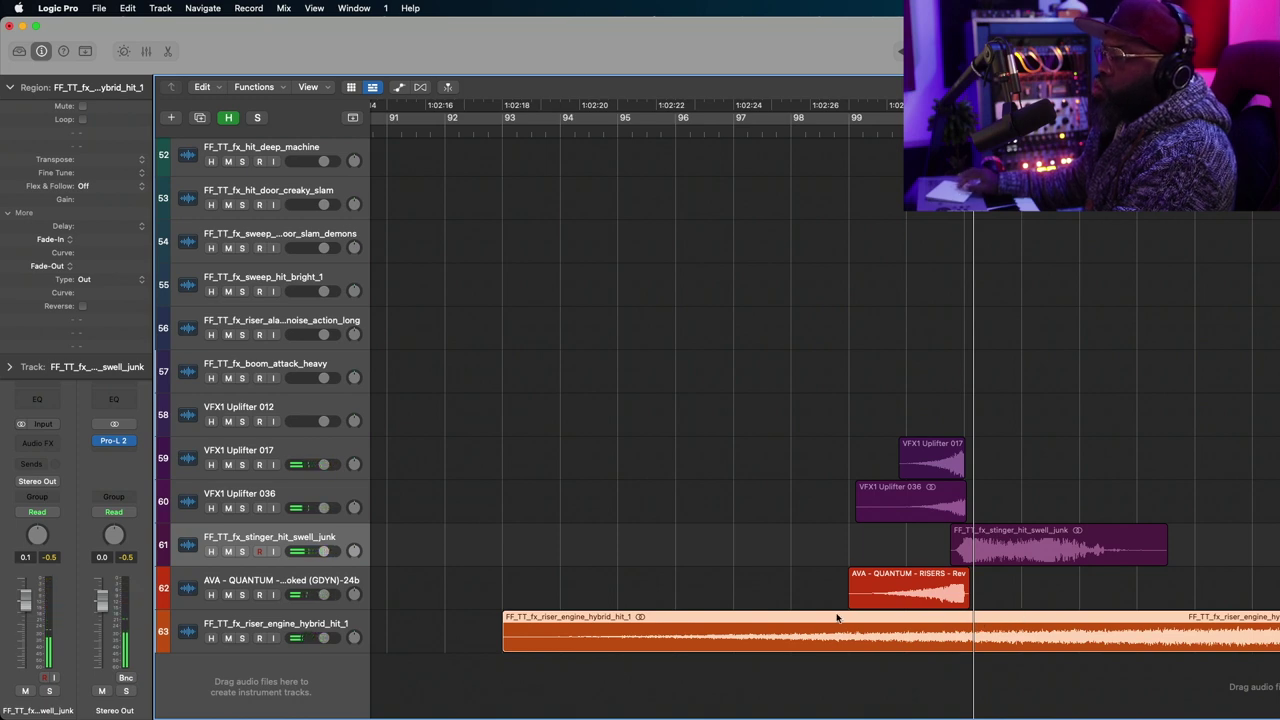
drag(838, 617, 534, 633)
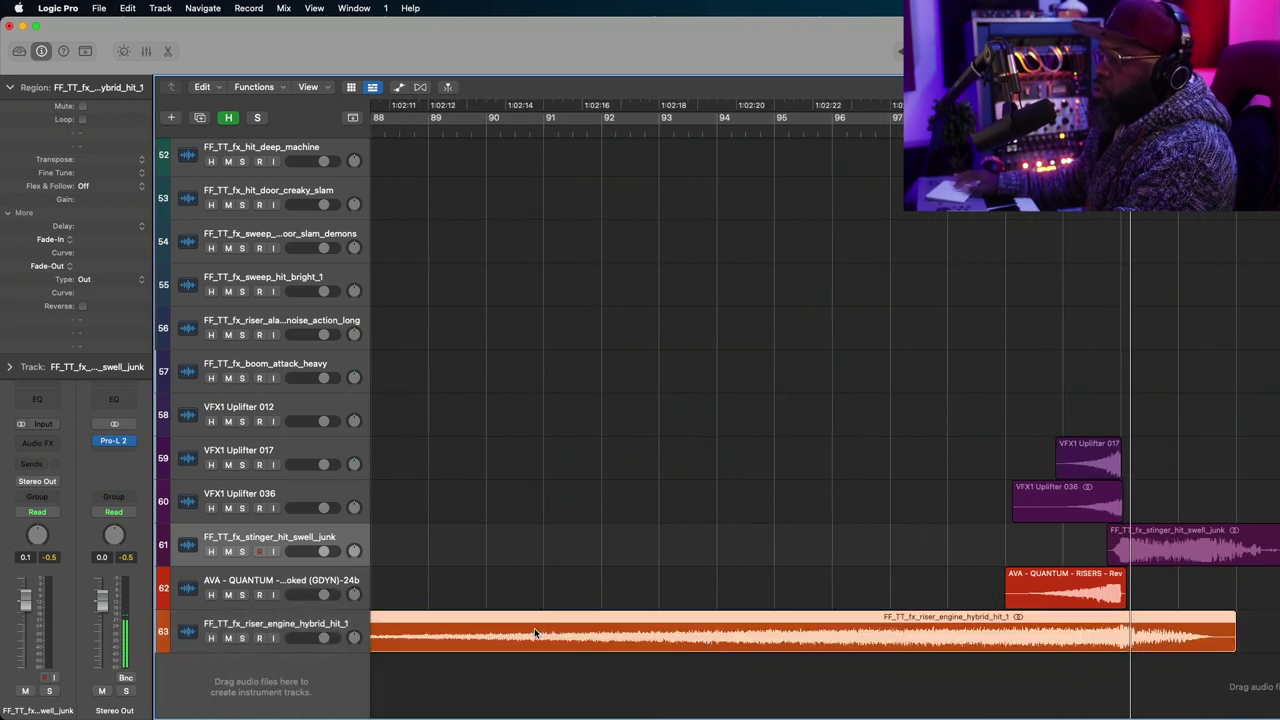
Trim the start of the engine hybrid hit riser region to bar 86 and give it a long fade-in of 20913.
scroll(893, 625, left, 10)
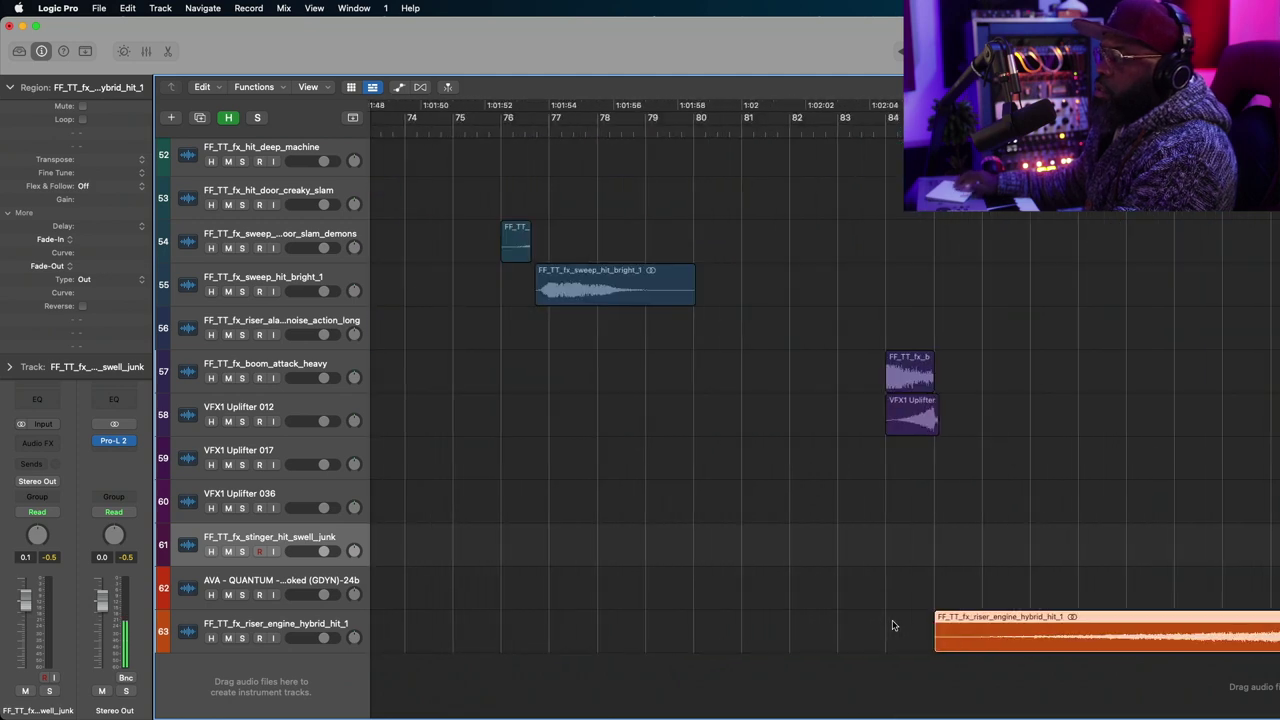
scroll(893, 625, right, 2)
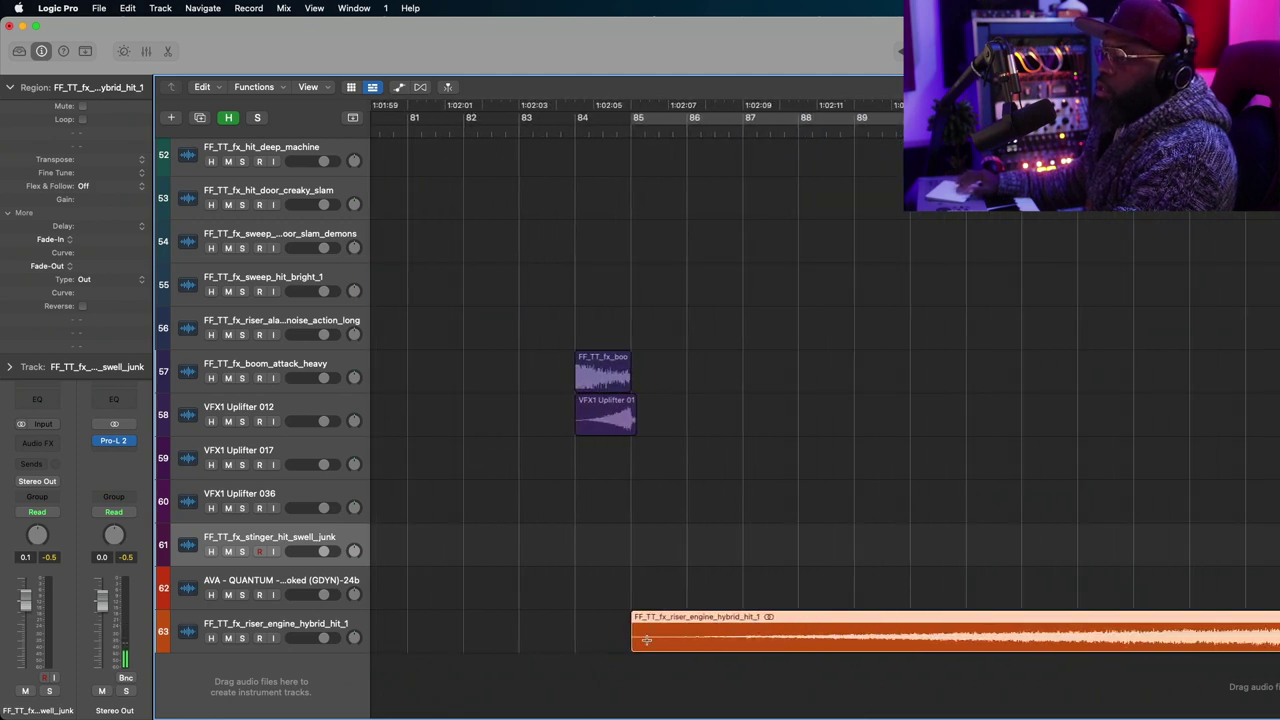
drag(632, 648, 688, 640)
drag(847, 592, 1216, 601)
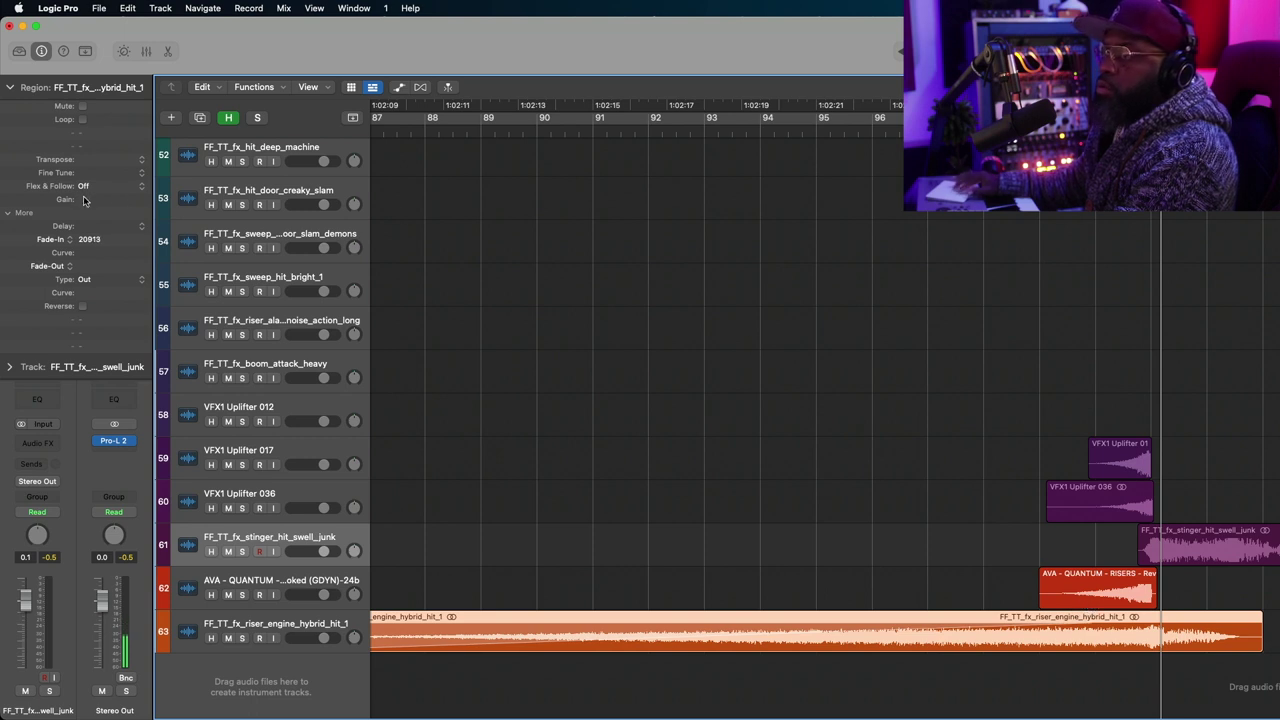
Set the engine hybrid hit riser's region gain to -6.9 dB and play from around bar 83.
drag(84, 200, 76, 268)
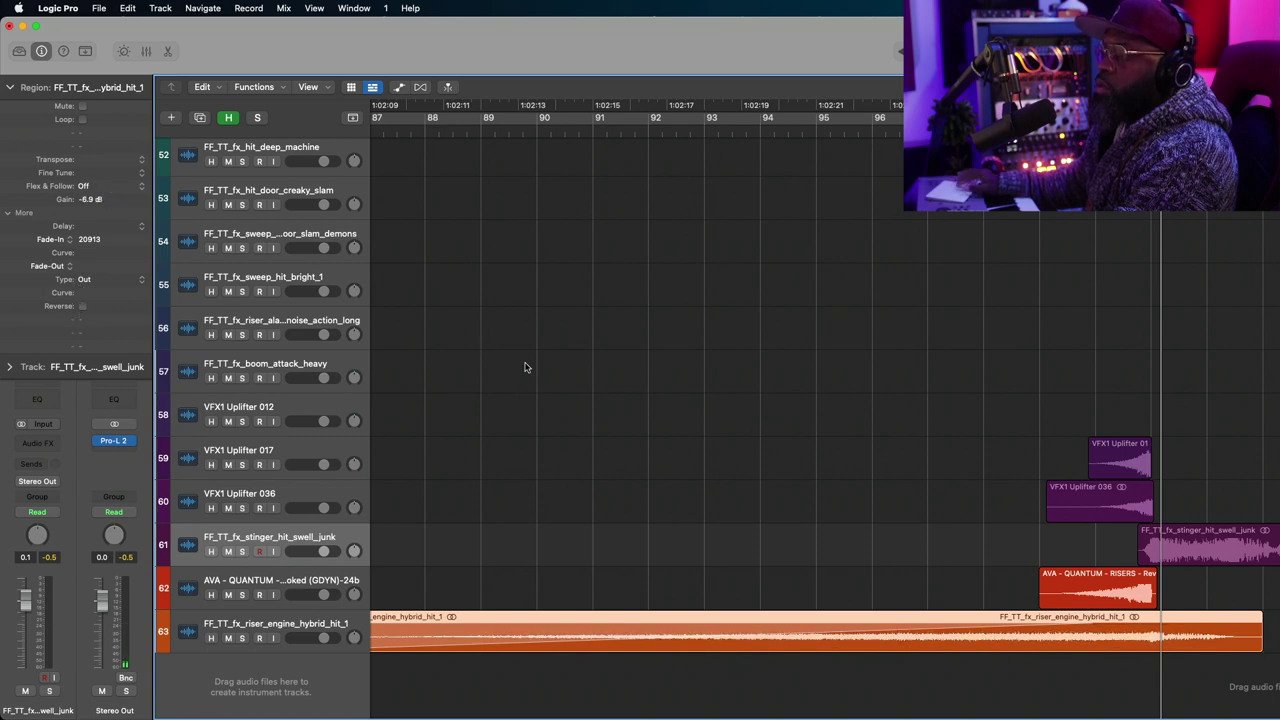
scroll(524, 367, left, 10)
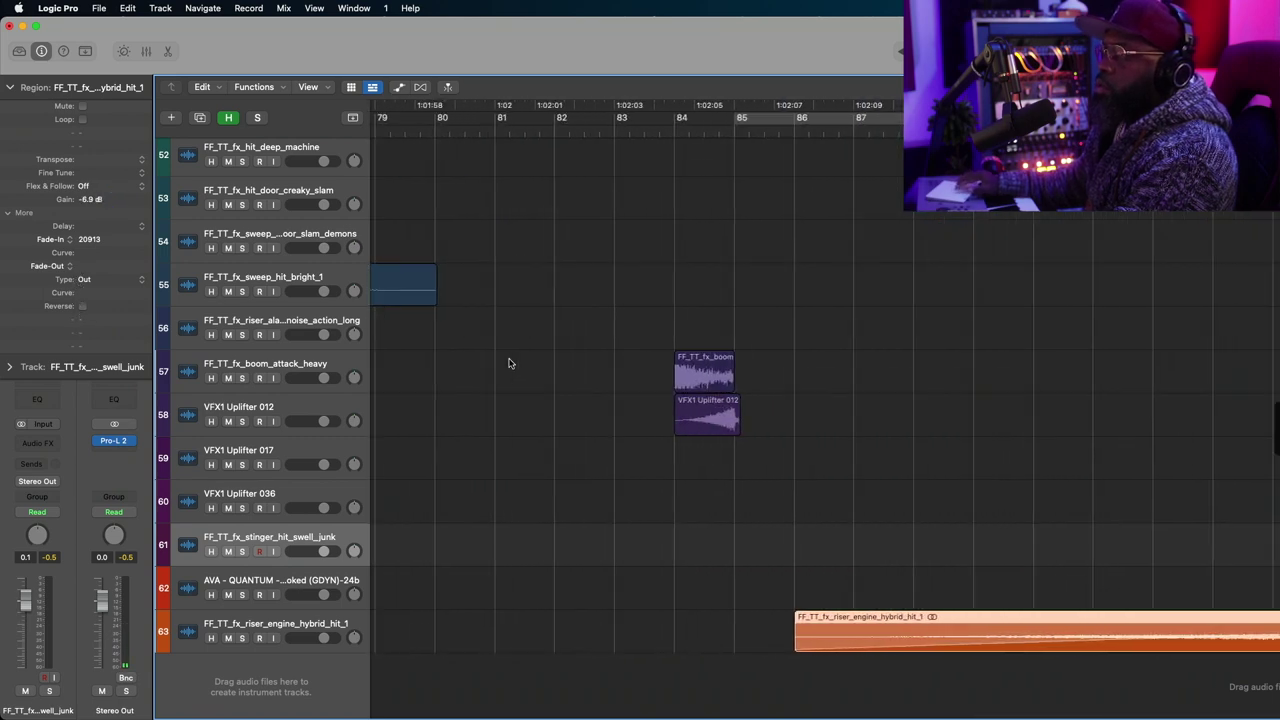
scroll(508, 363, right, 1)
click(634, 132)
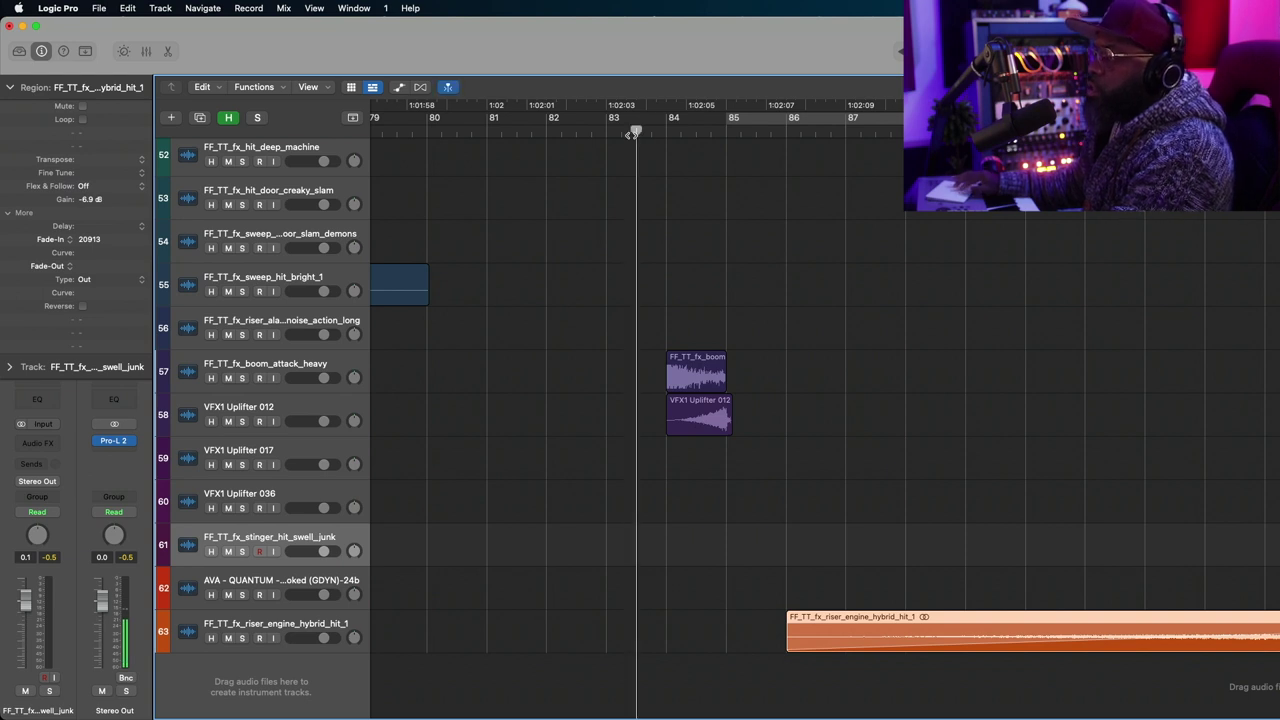
key(space)
scroll(786, 274, right, 8)
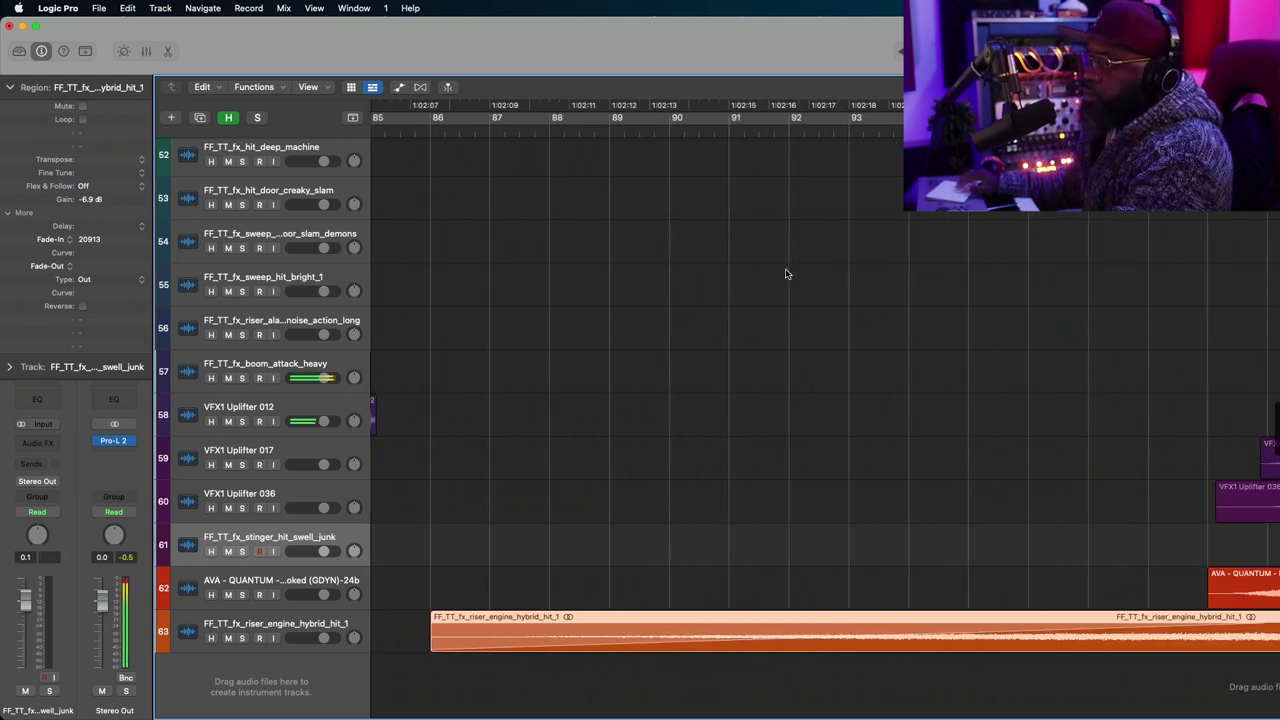
Examine the effect tracks from bar 86 onwards at different track heights while the long riser plays under the section.
key(super+Left)
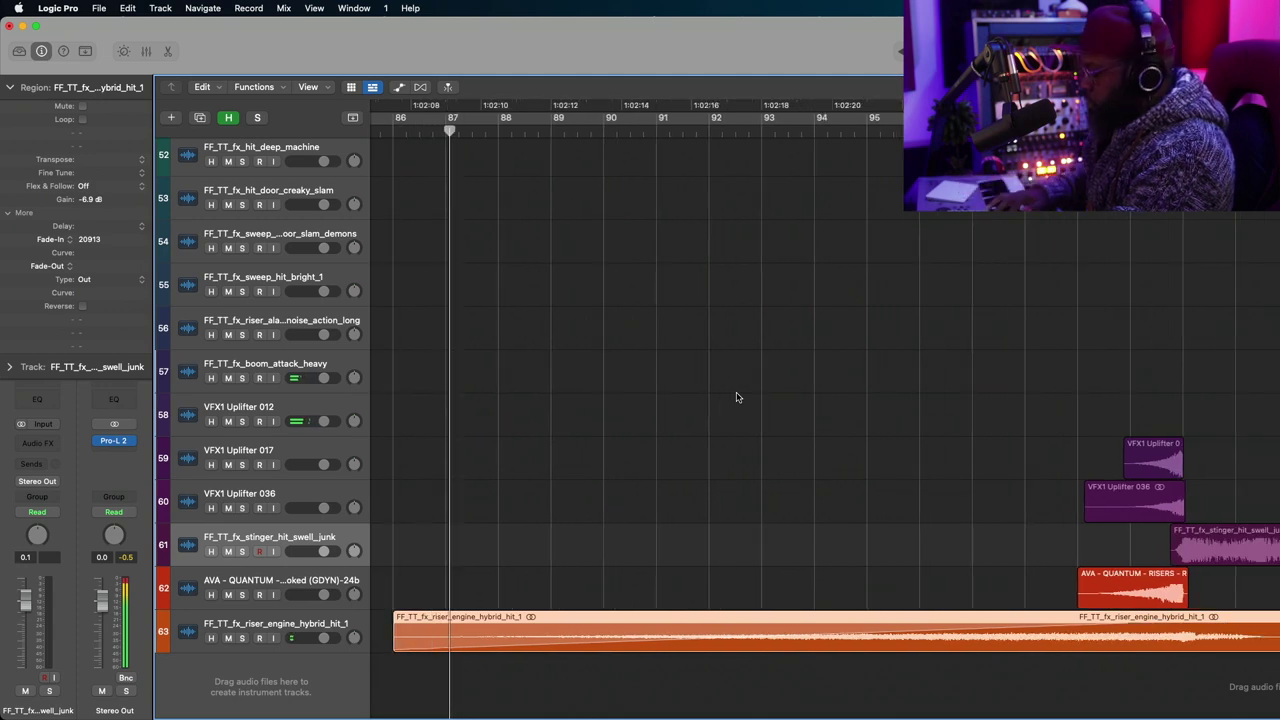
key(super+Up)
key(super+Up)
key(super+Up)
key(super+Up)
key(super+Up)
key(super+Up)
key(super+Up)
key(super+Up)
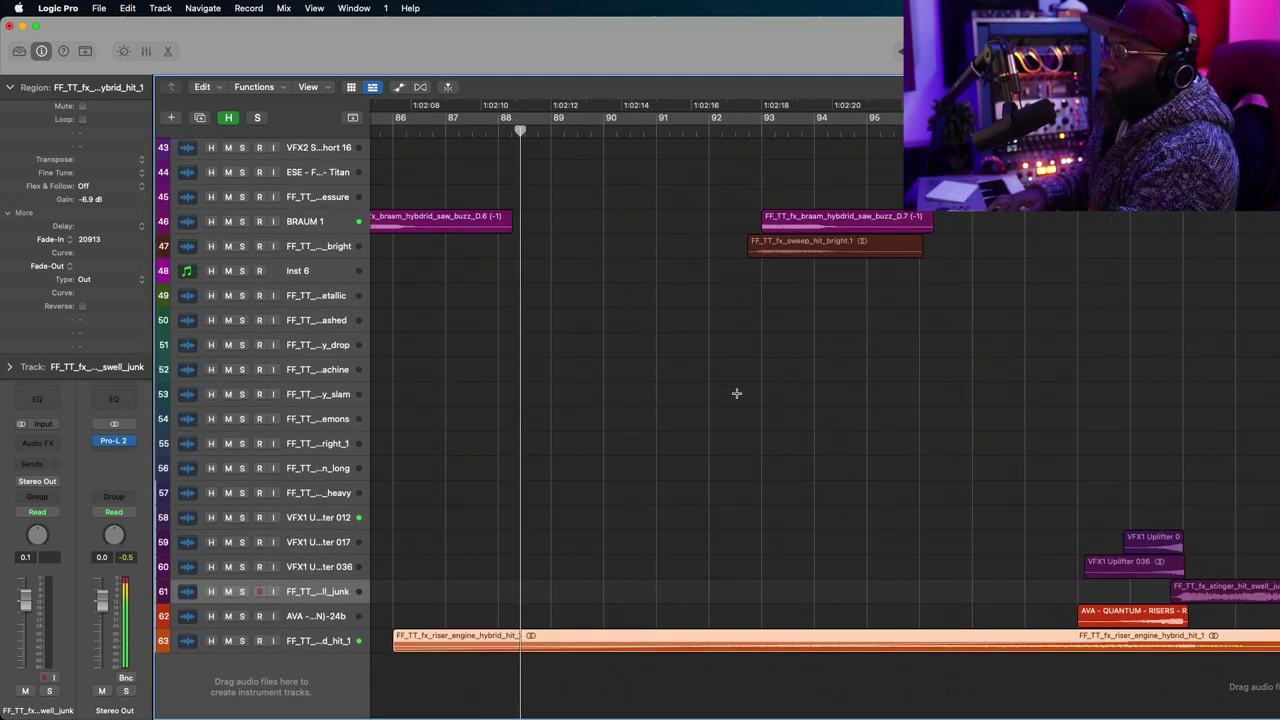
key(super+Down)
key(super+Down)
key(super+Down)
key(super+Down)
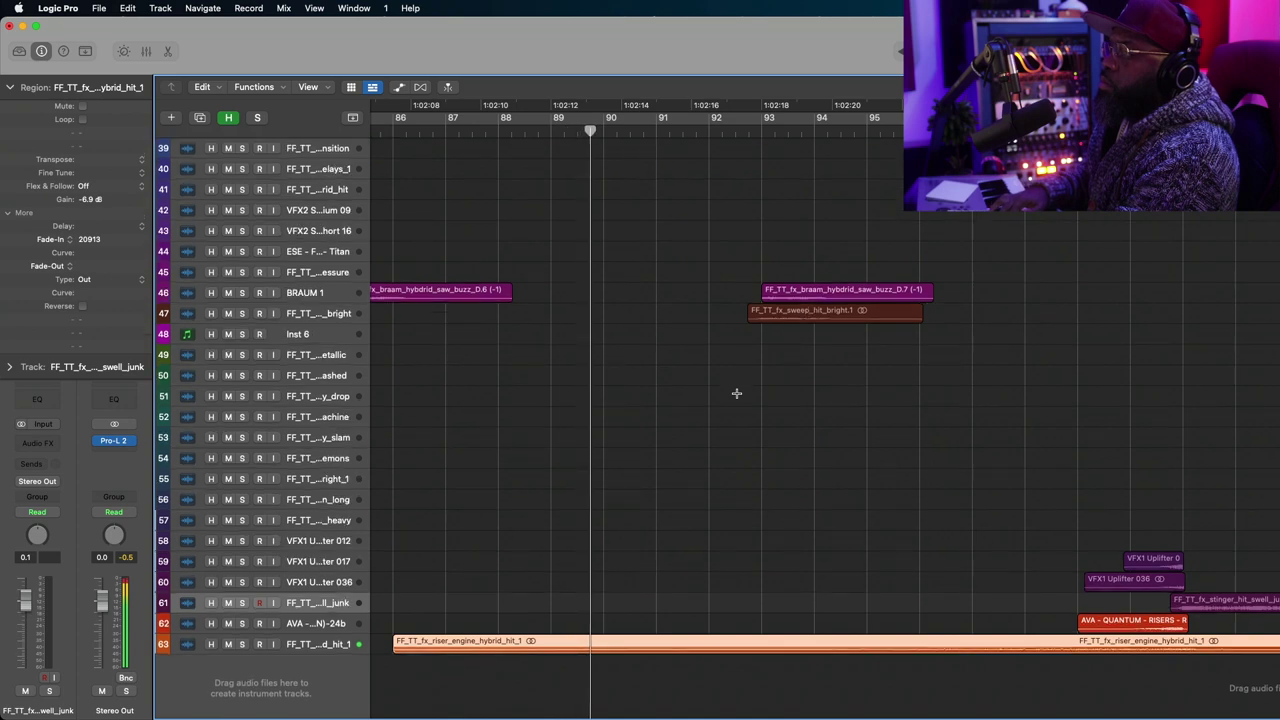
key(super+Down)
key(super+Down)
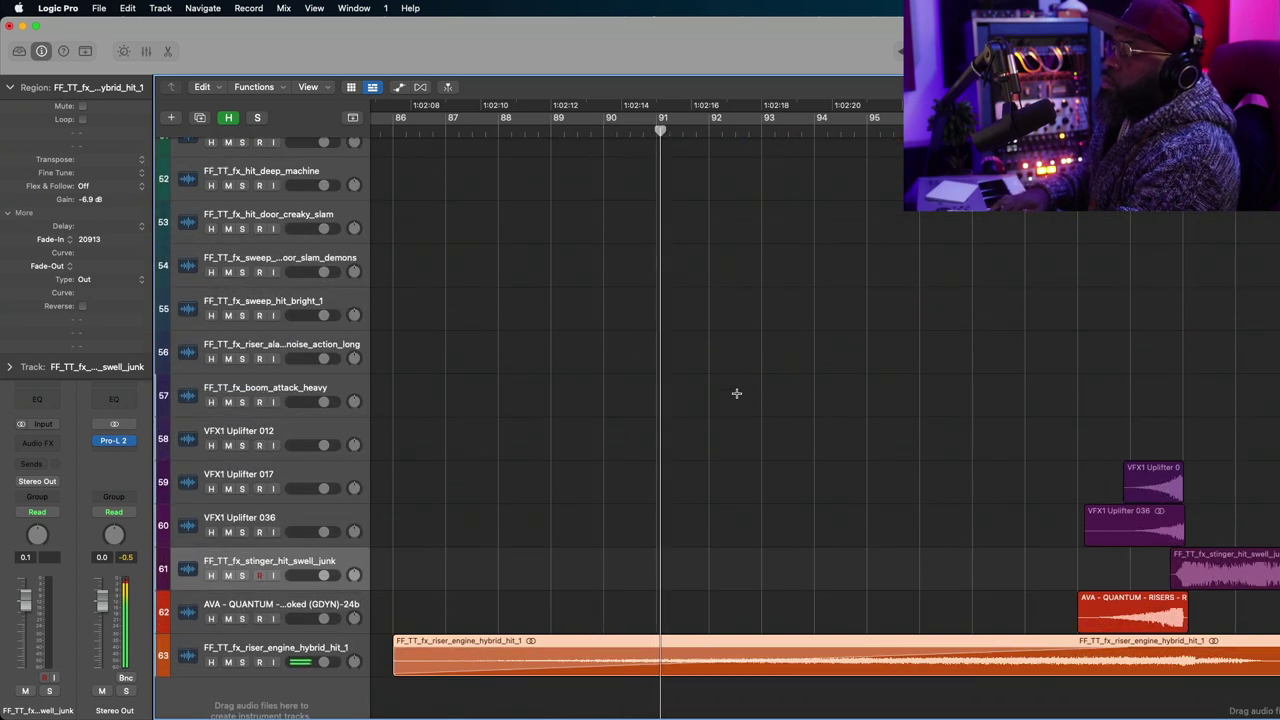